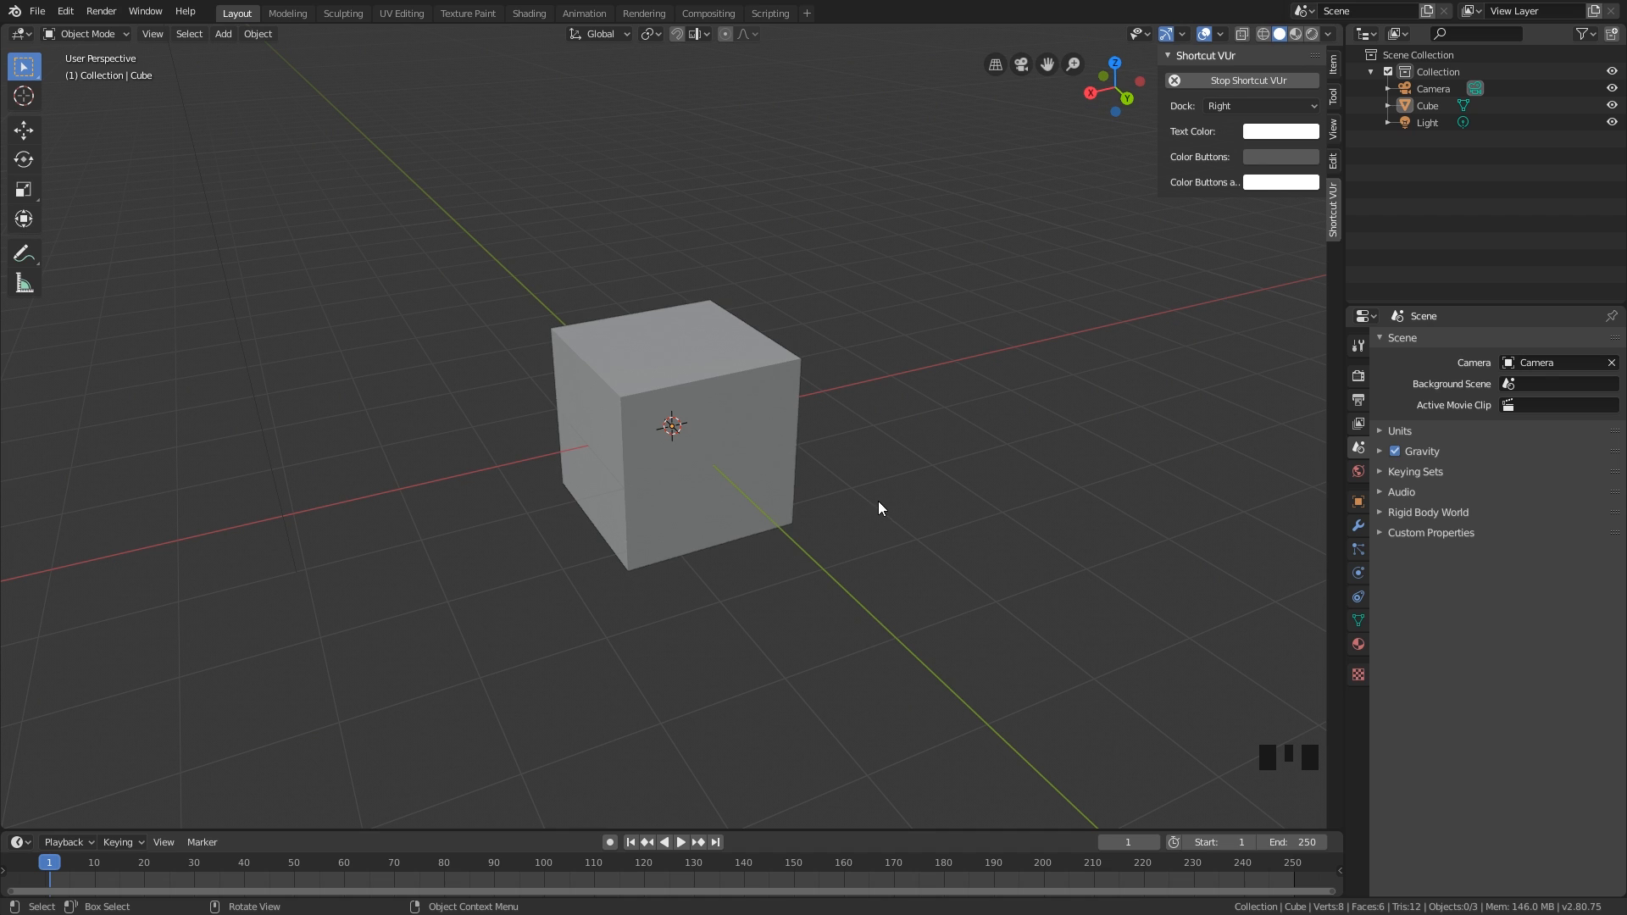
Step: Delete the default cube from the scene
middle_drag(836, 485, 833, 485)
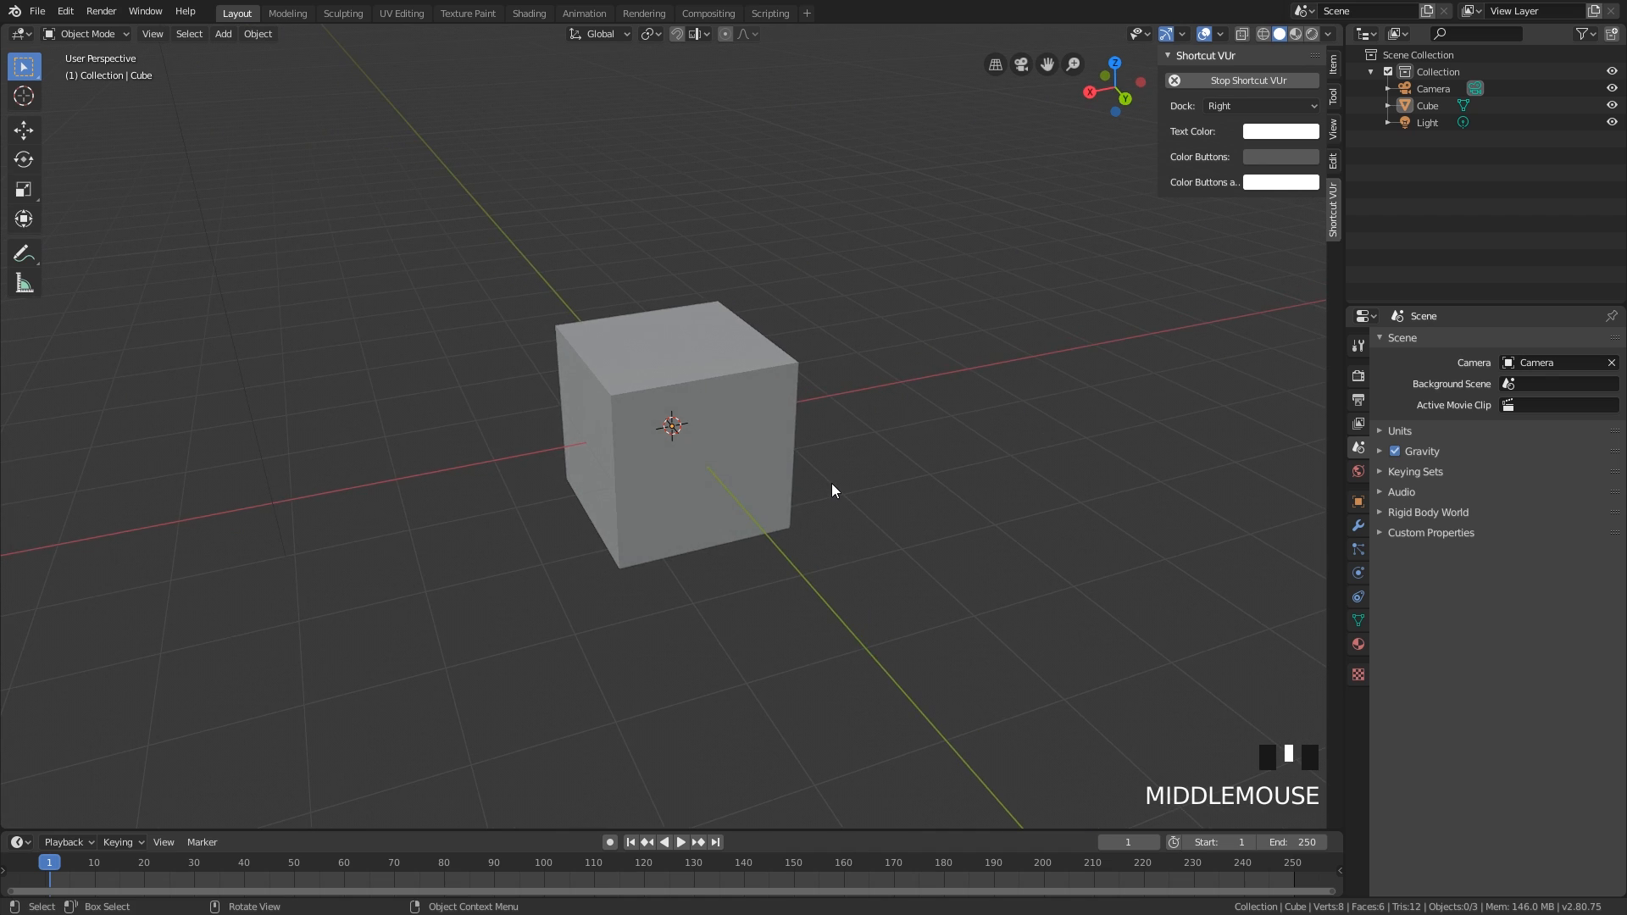
click(771, 471)
key(x)
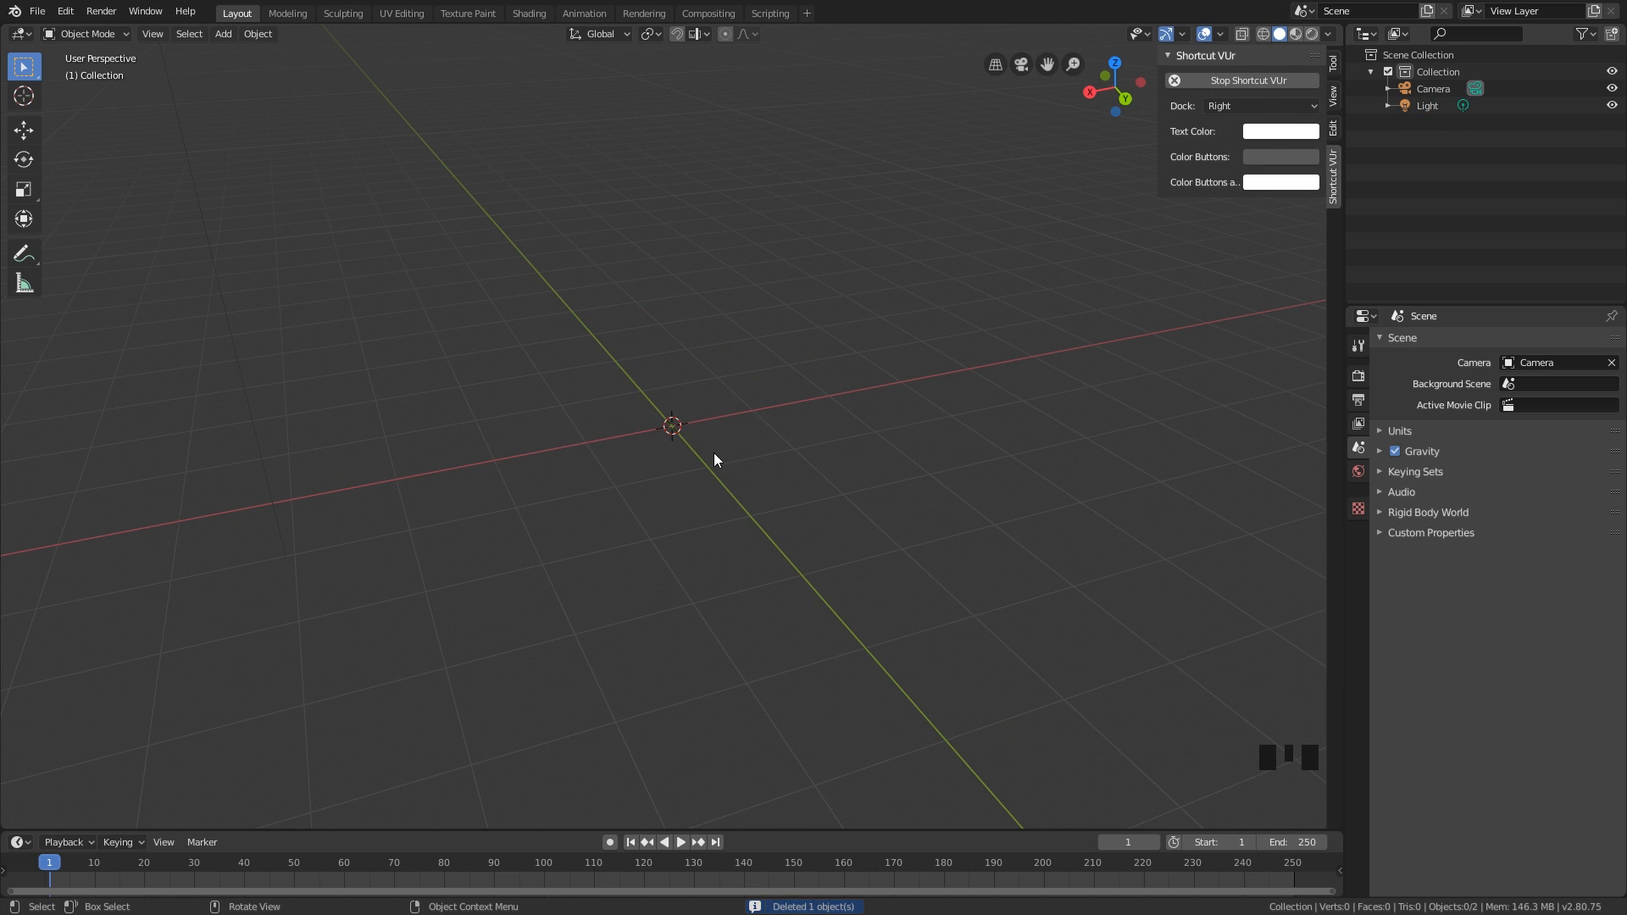
Step: Save the scene without the cube as the default startup file
click(38, 11)
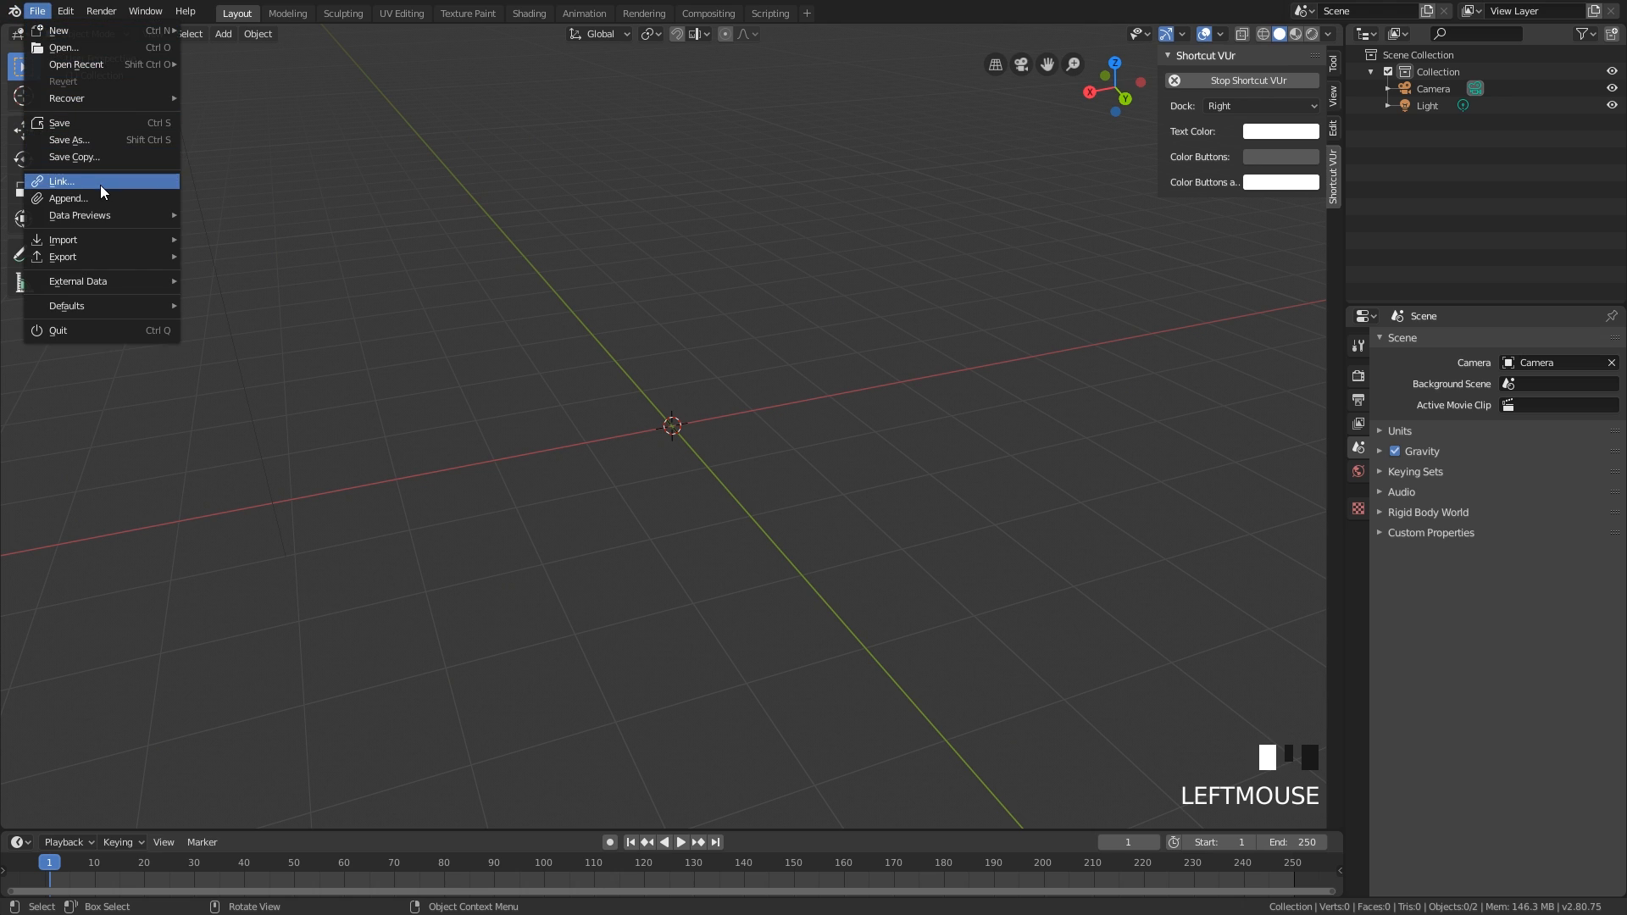
mouse_move(83, 301)
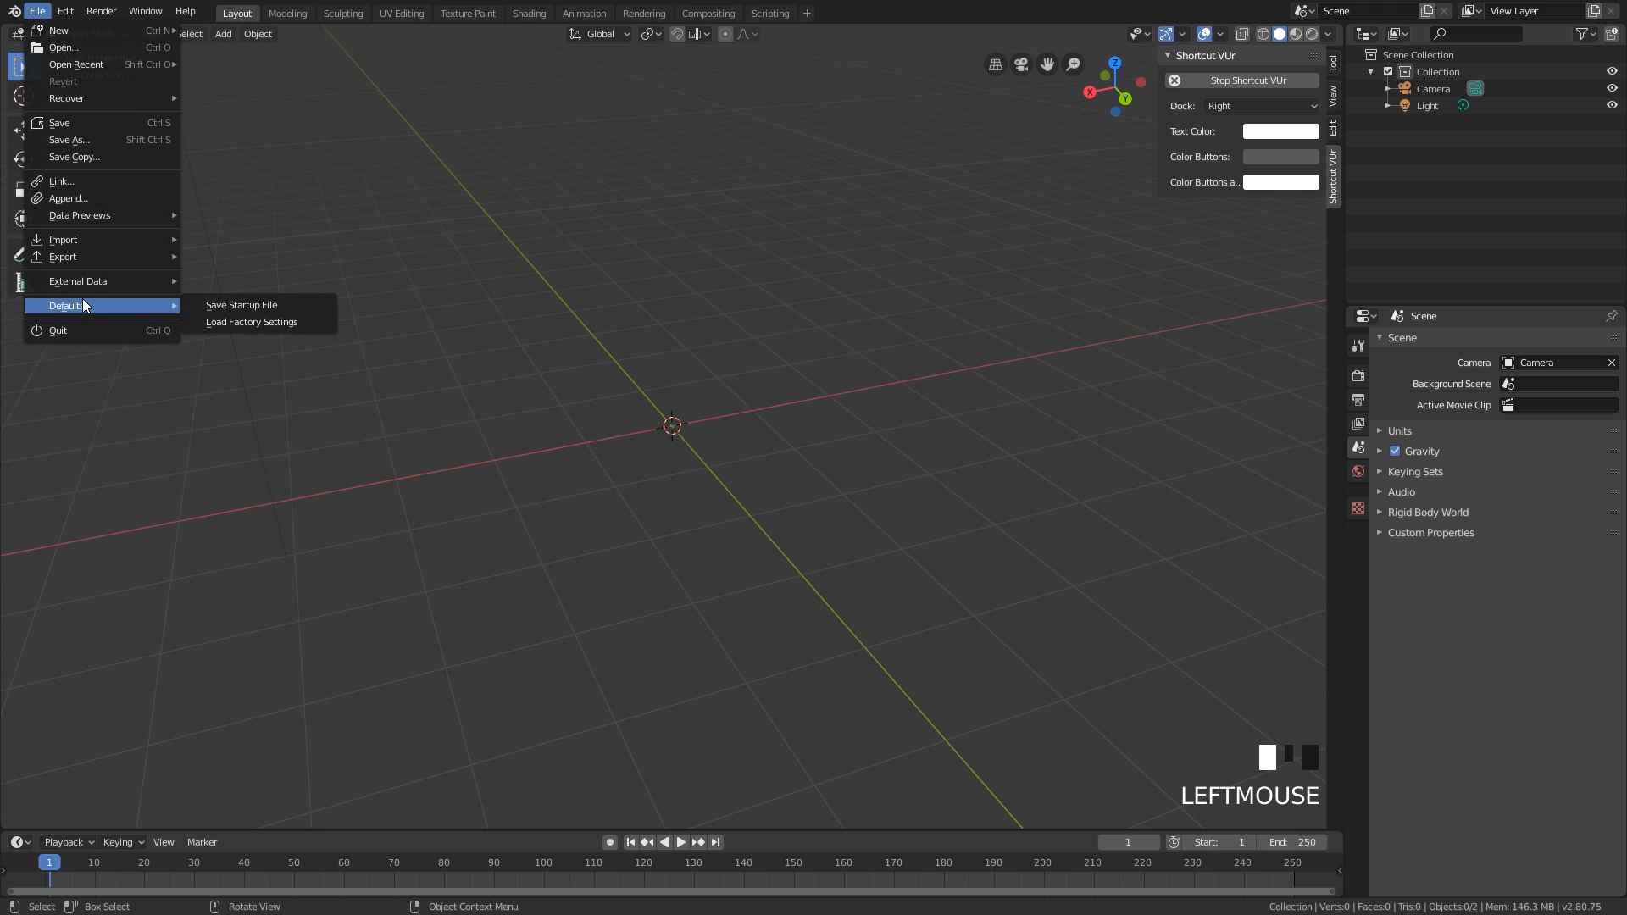
click(209, 308)
click(212, 307)
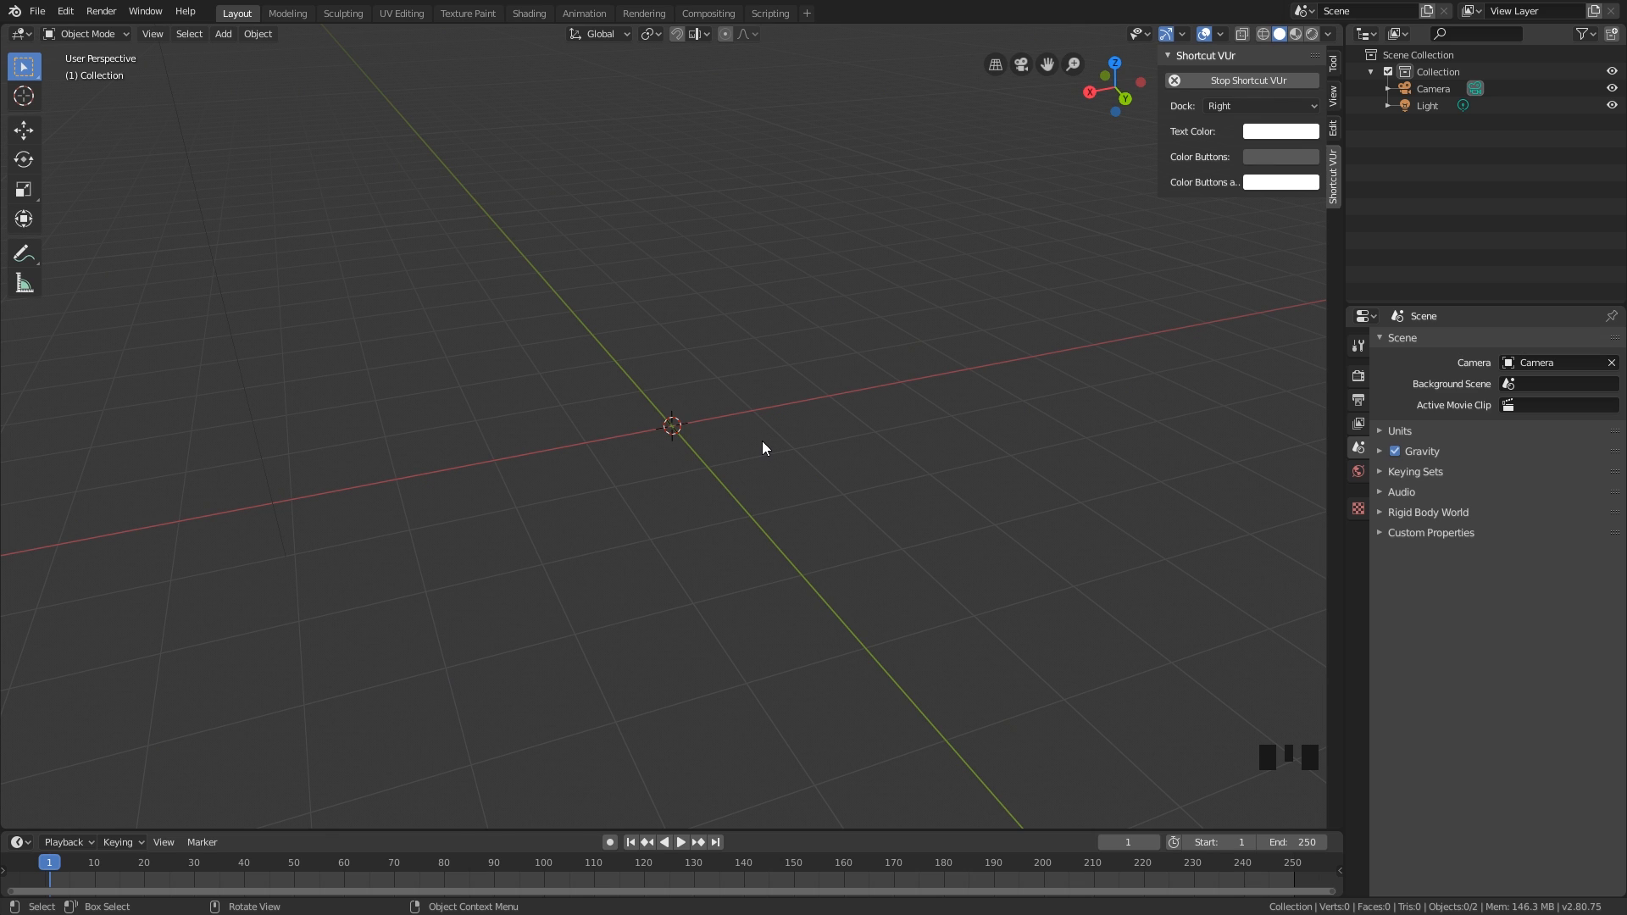
Step: Switch to front view and place the image 5cYWUFB.jpg from the lightsaber folder at the scene's origin as a reference
key(grave)
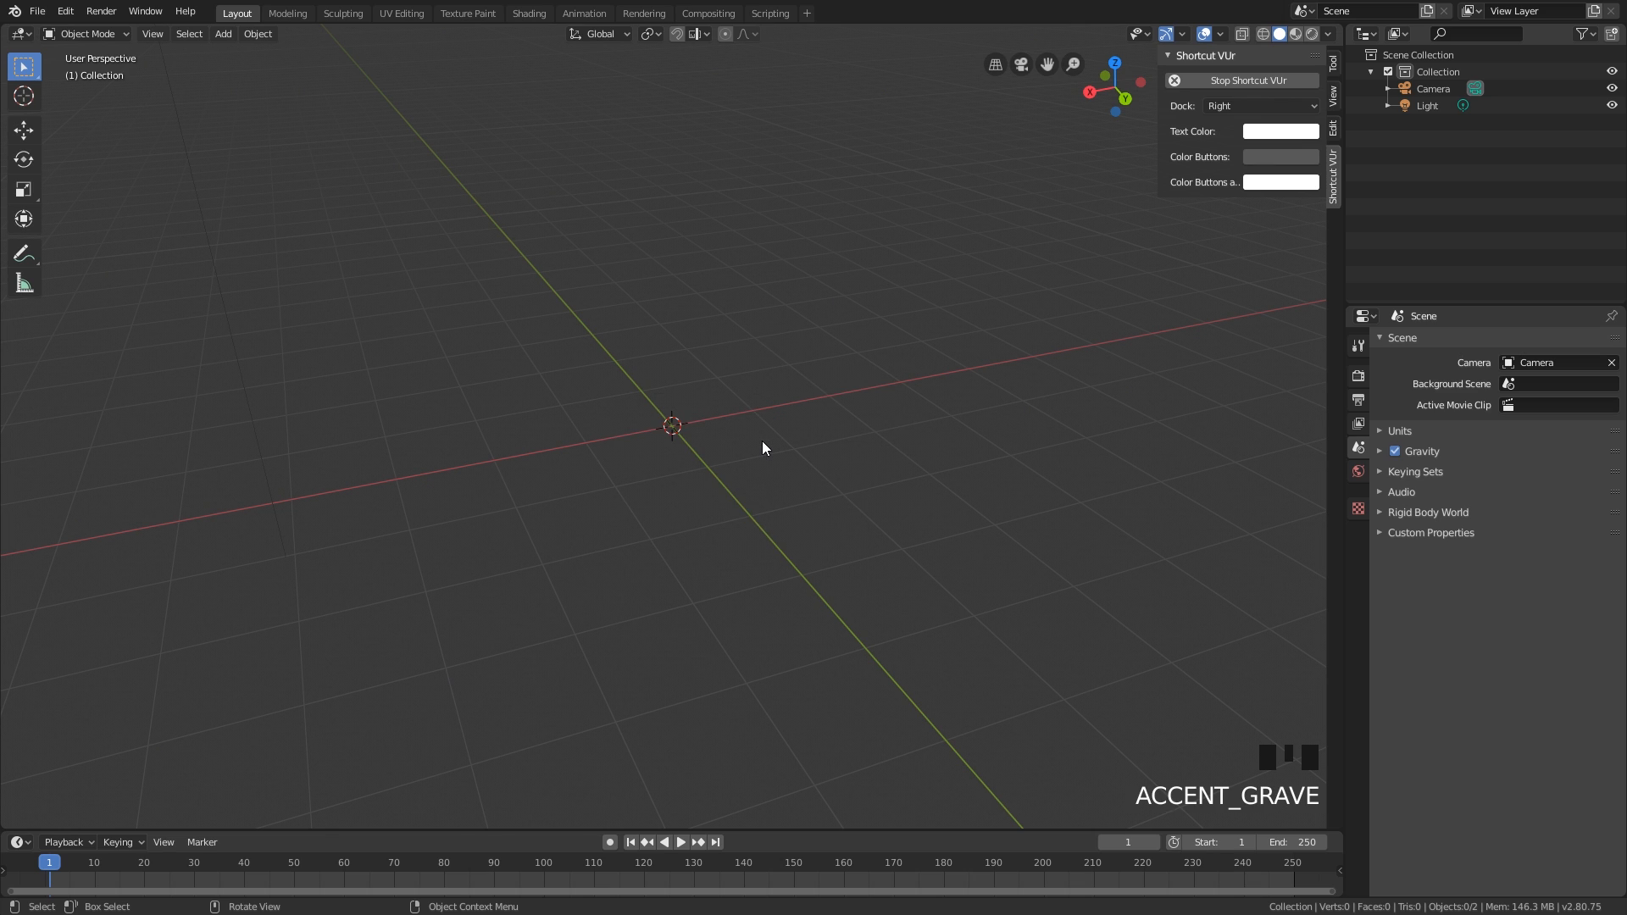
key(grave)
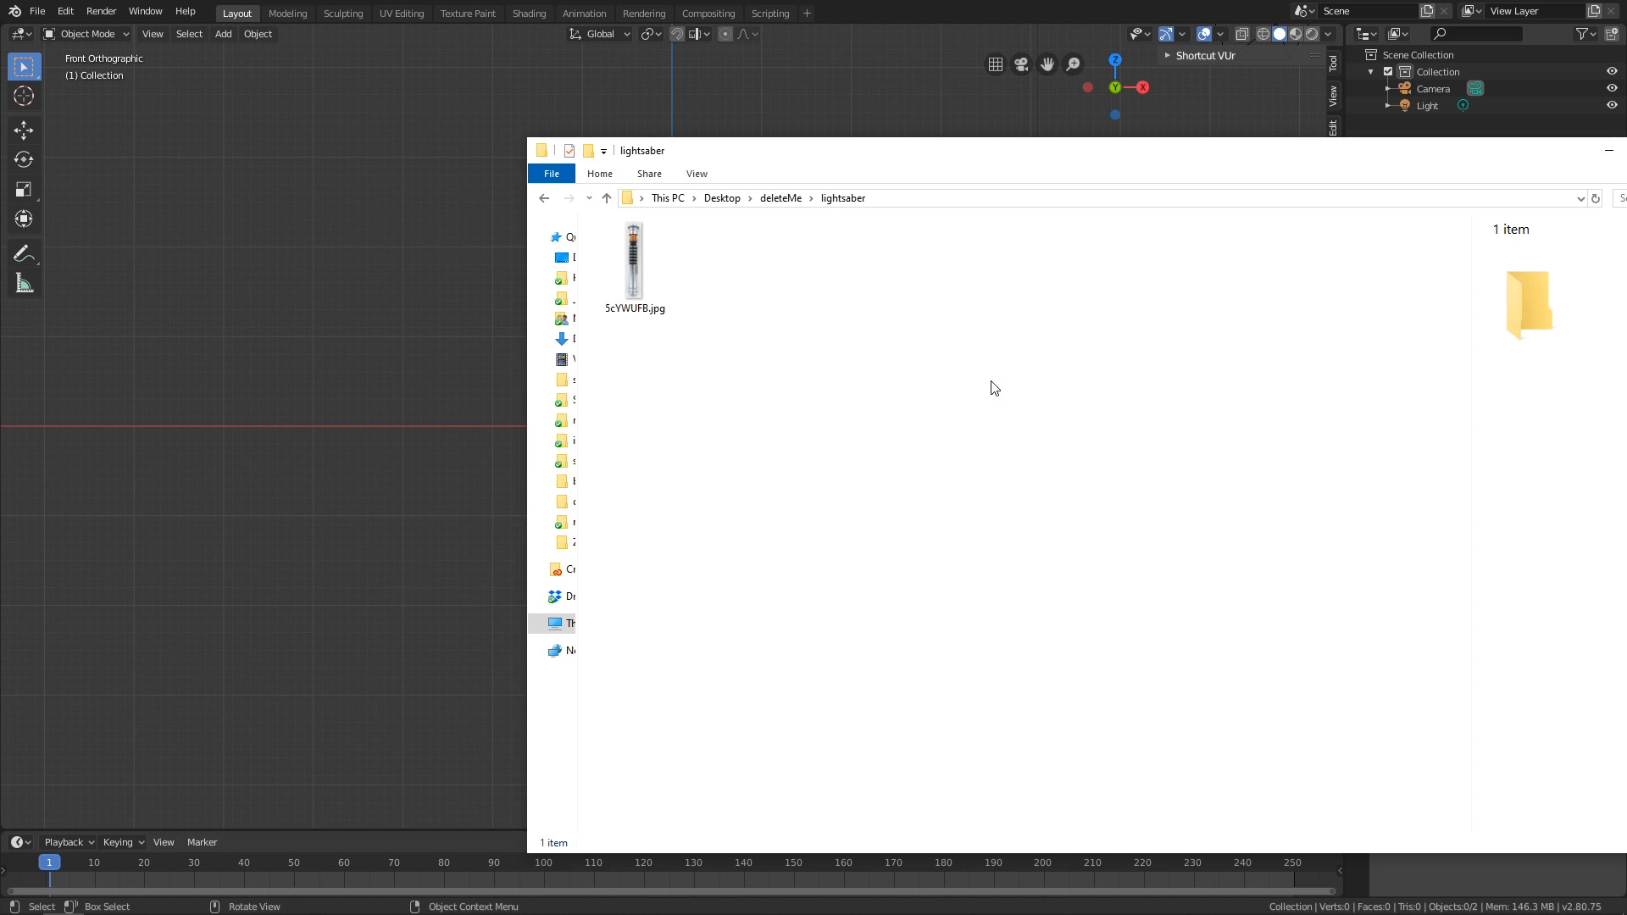
drag(873, 159, 1186, 222)
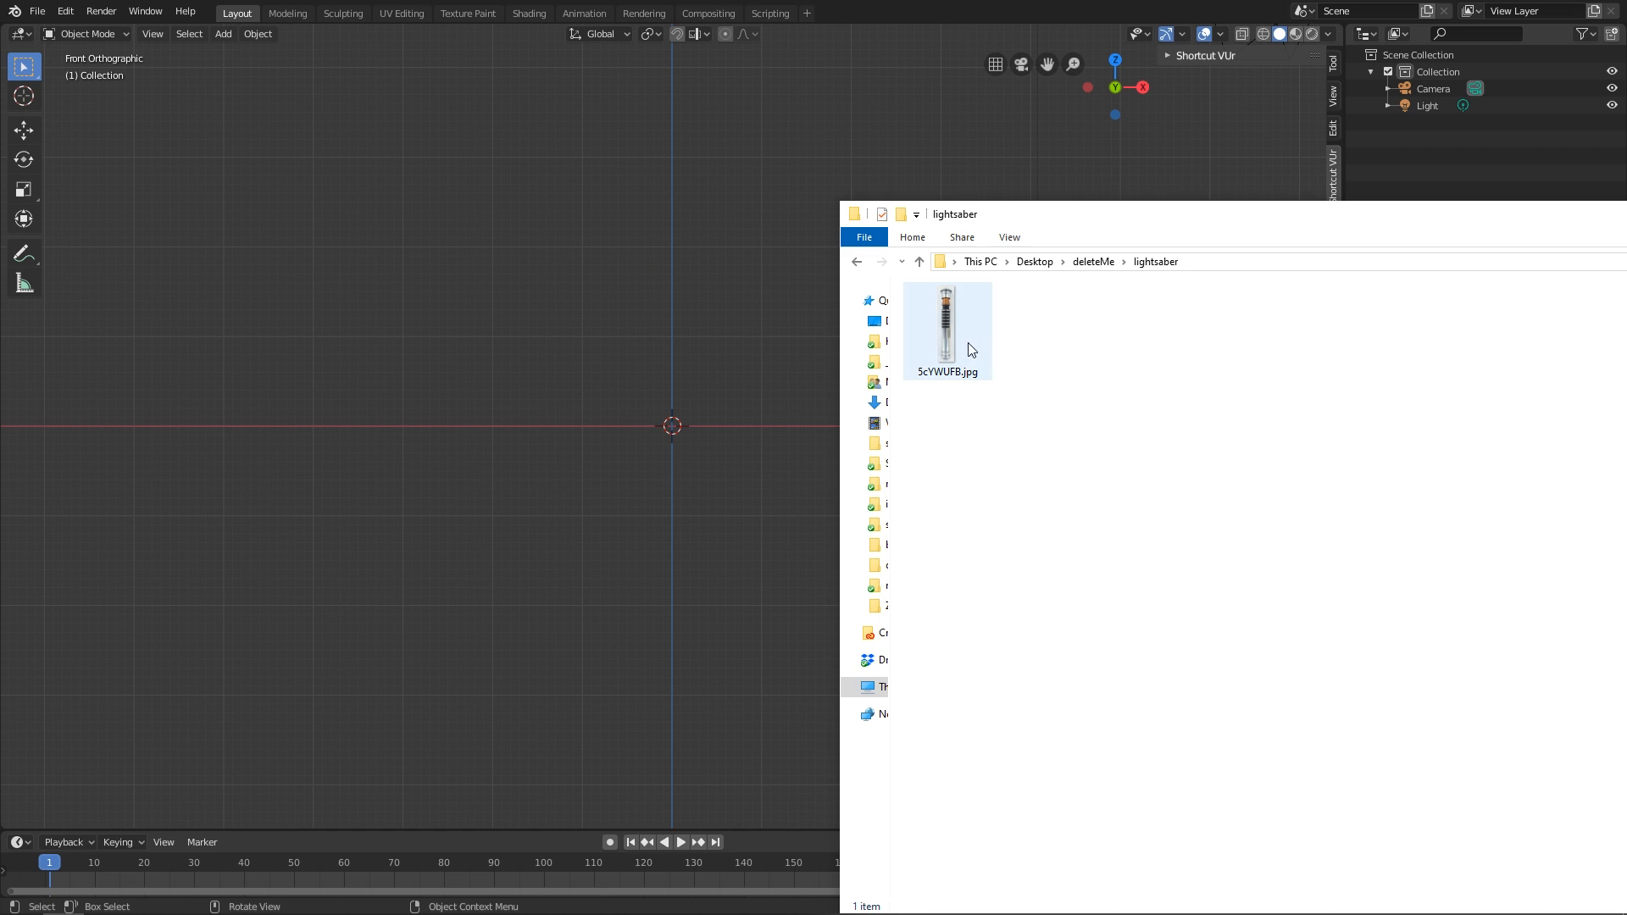
drag(954, 343, 670, 435)
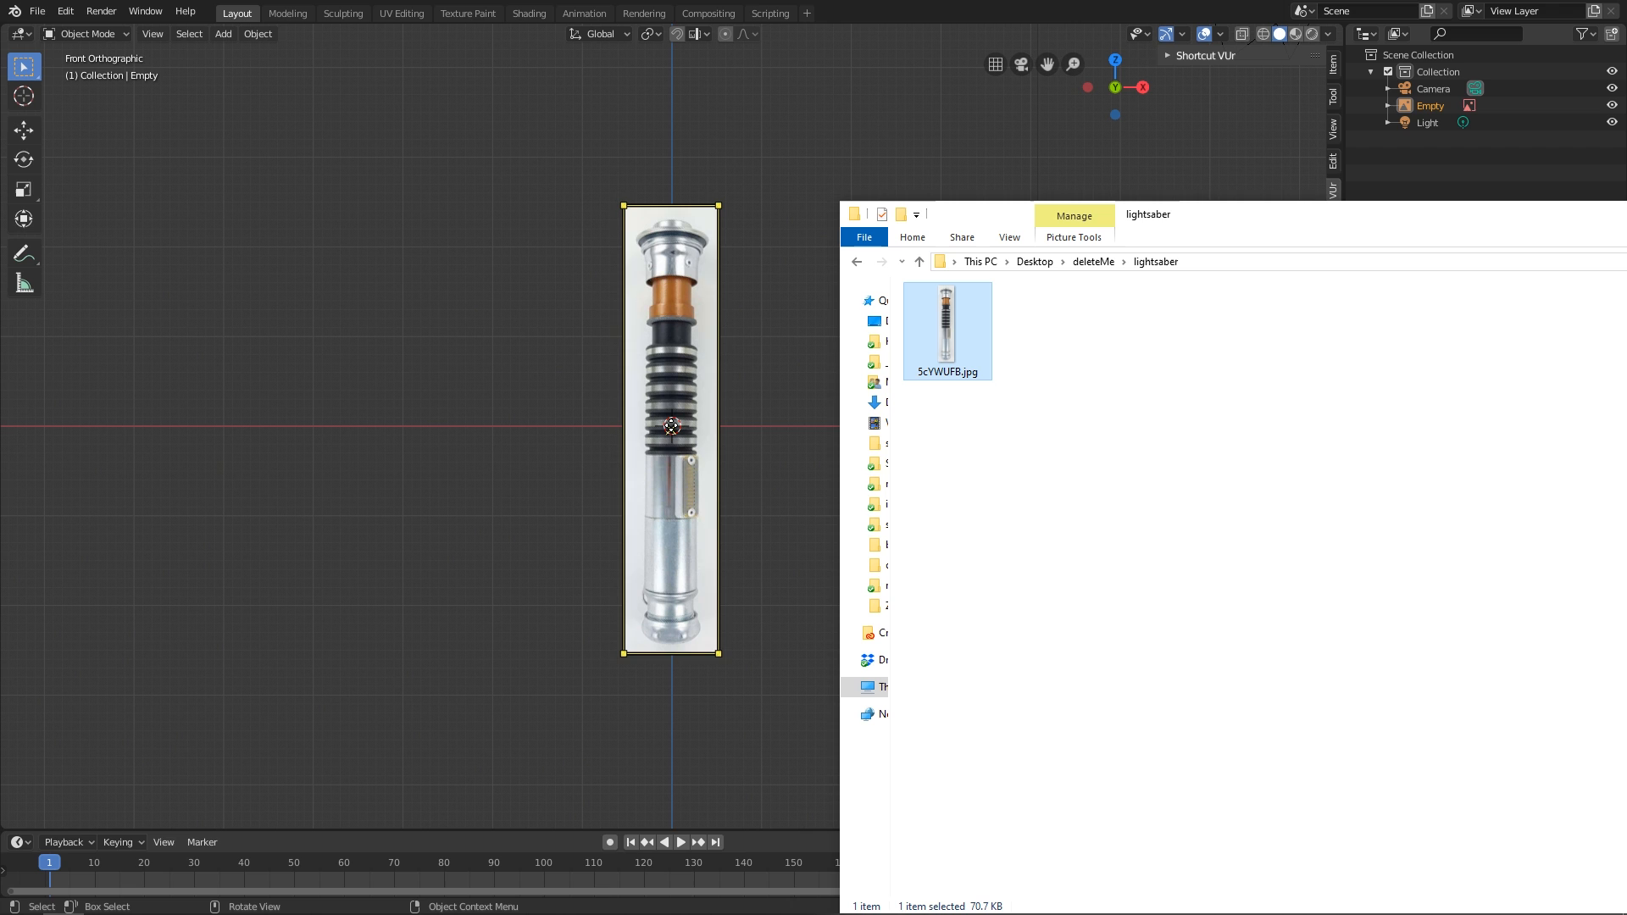
click(748, 395)
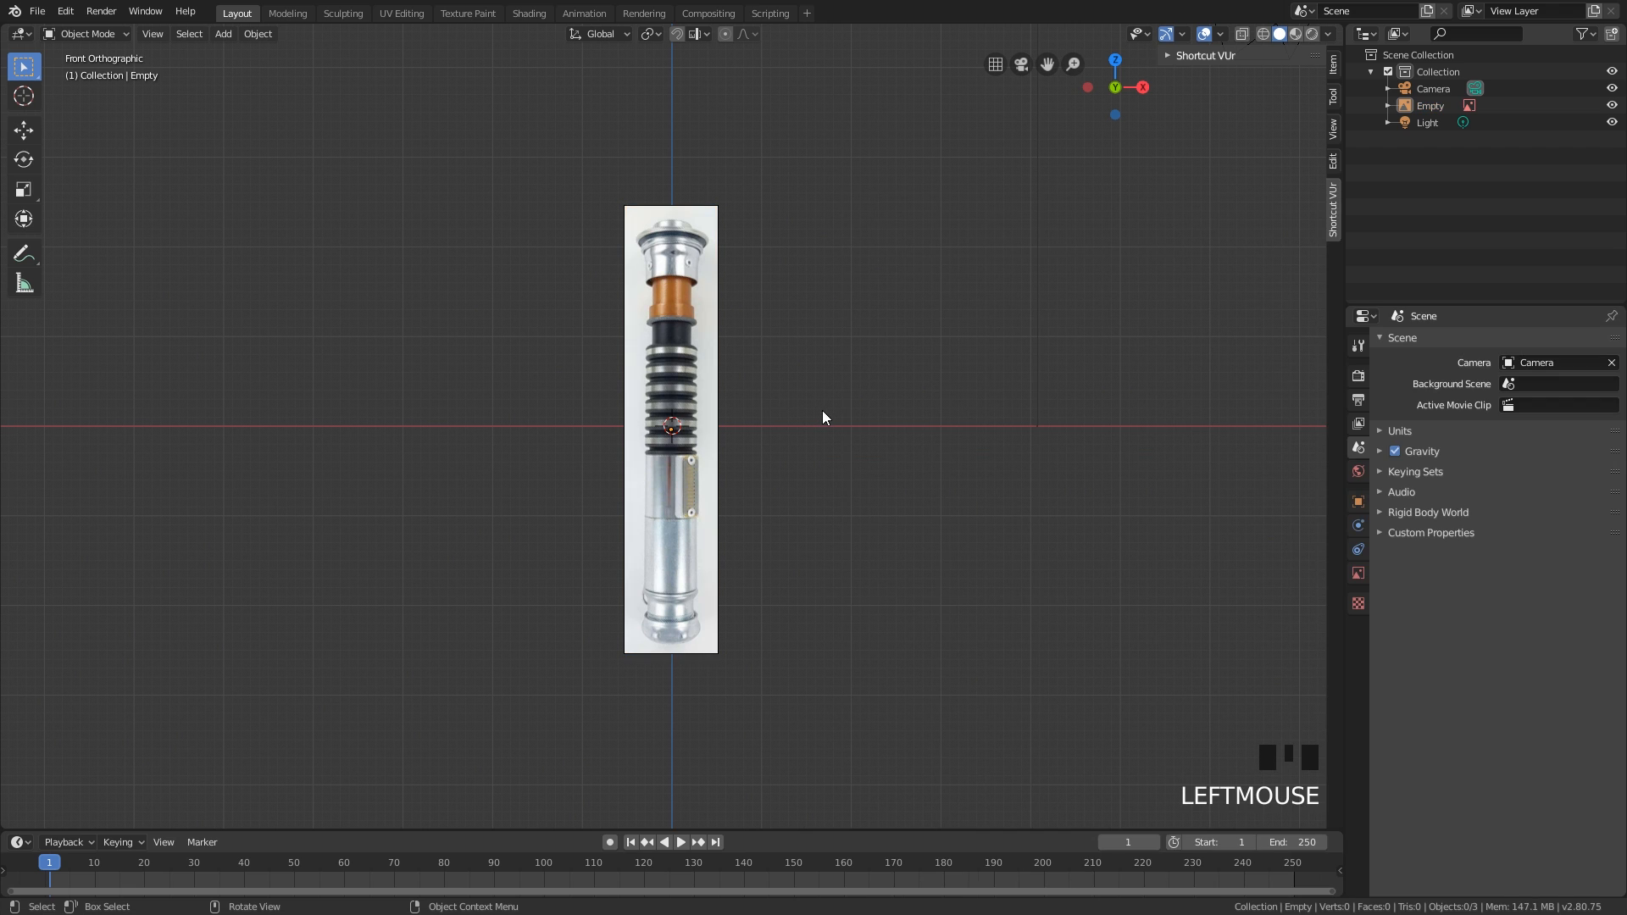
middle_drag(825, 412, 755, 436)
scroll(785, 431, down, 3)
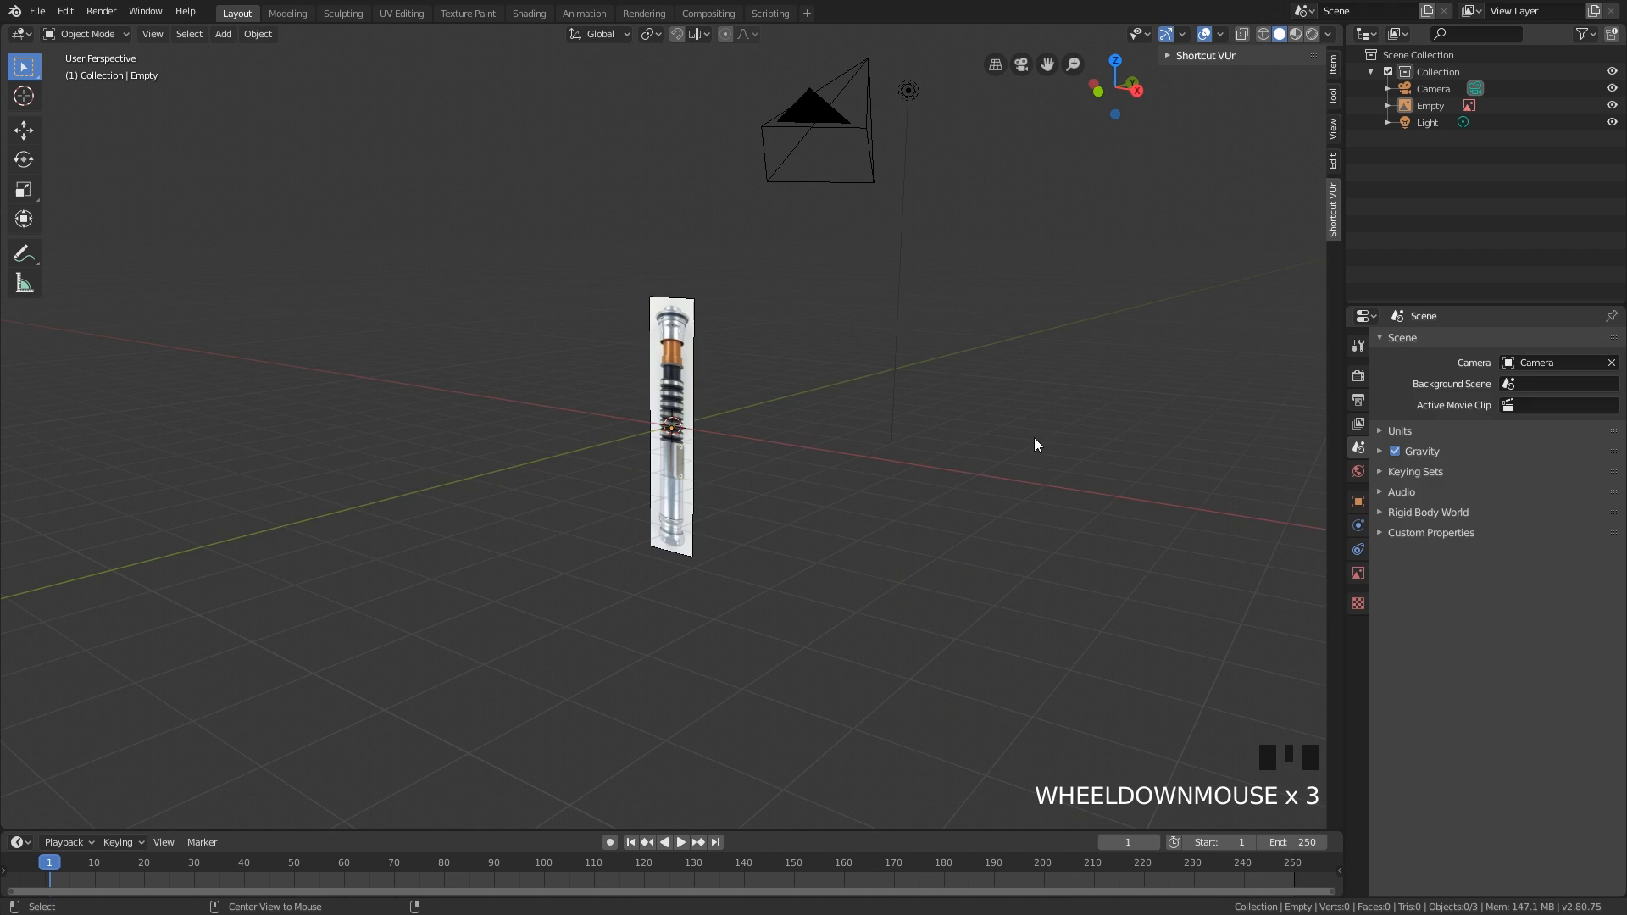
key(alt+Tab)
drag(936, 335, 815, 410)
middle_drag(767, 429, 836, 435)
click(816, 411)
key(ctrl+z)
key(grave)
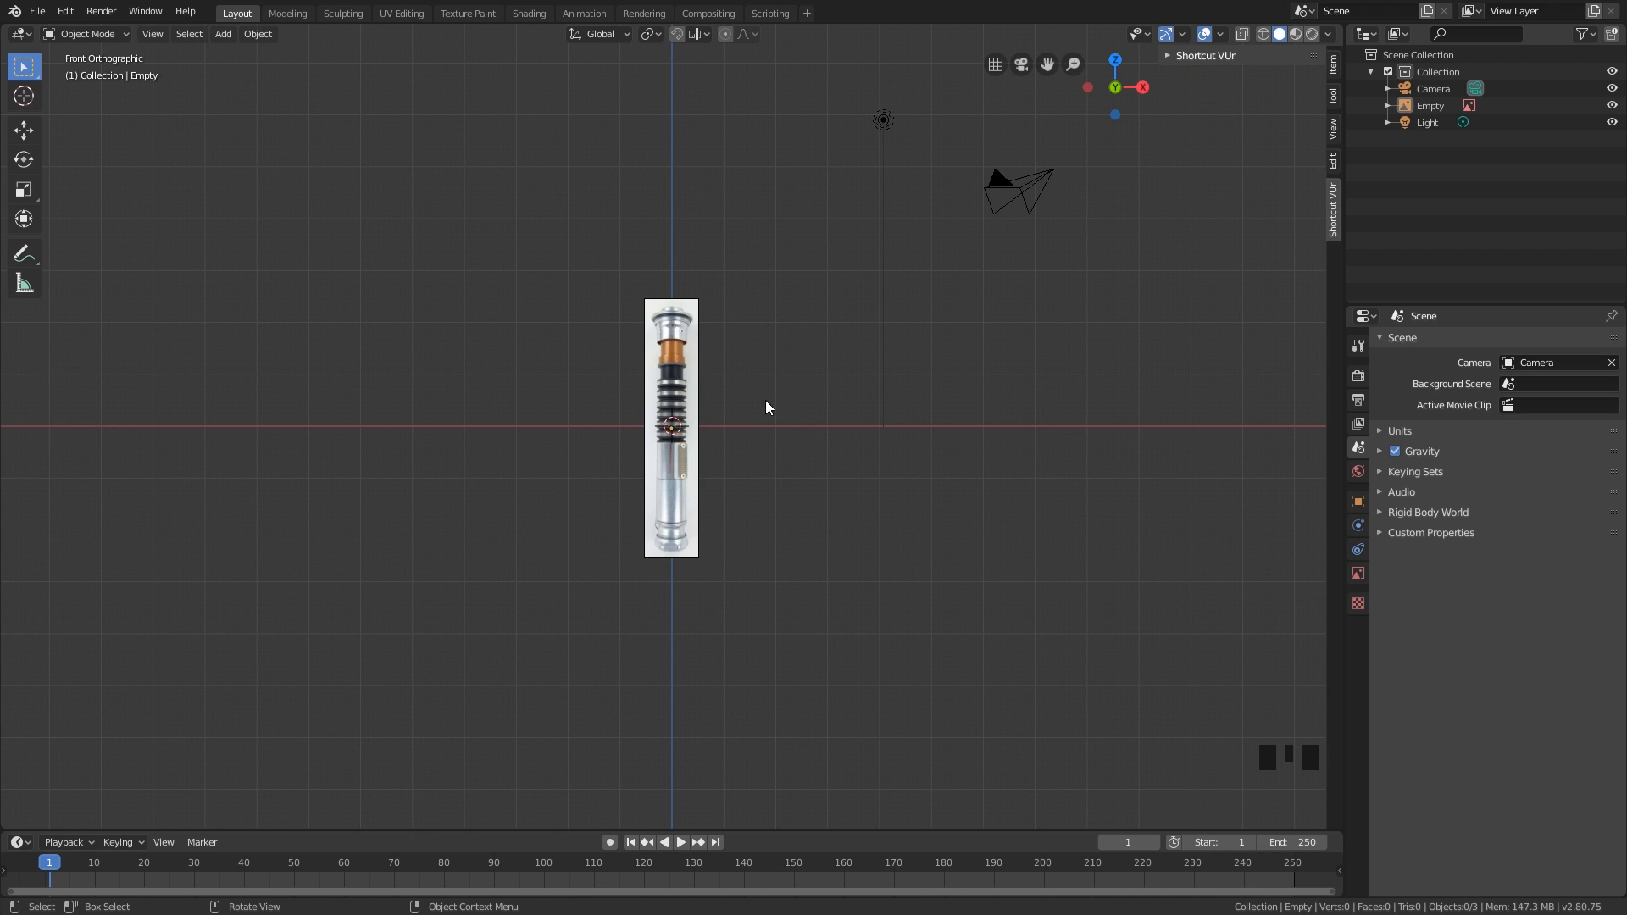
Step: Move the lightsaber reference image back about 1.3 m along the global Y axis
middle_drag(810, 376, 692, 403)
scroll(729, 388, up, 2)
click(669, 389)
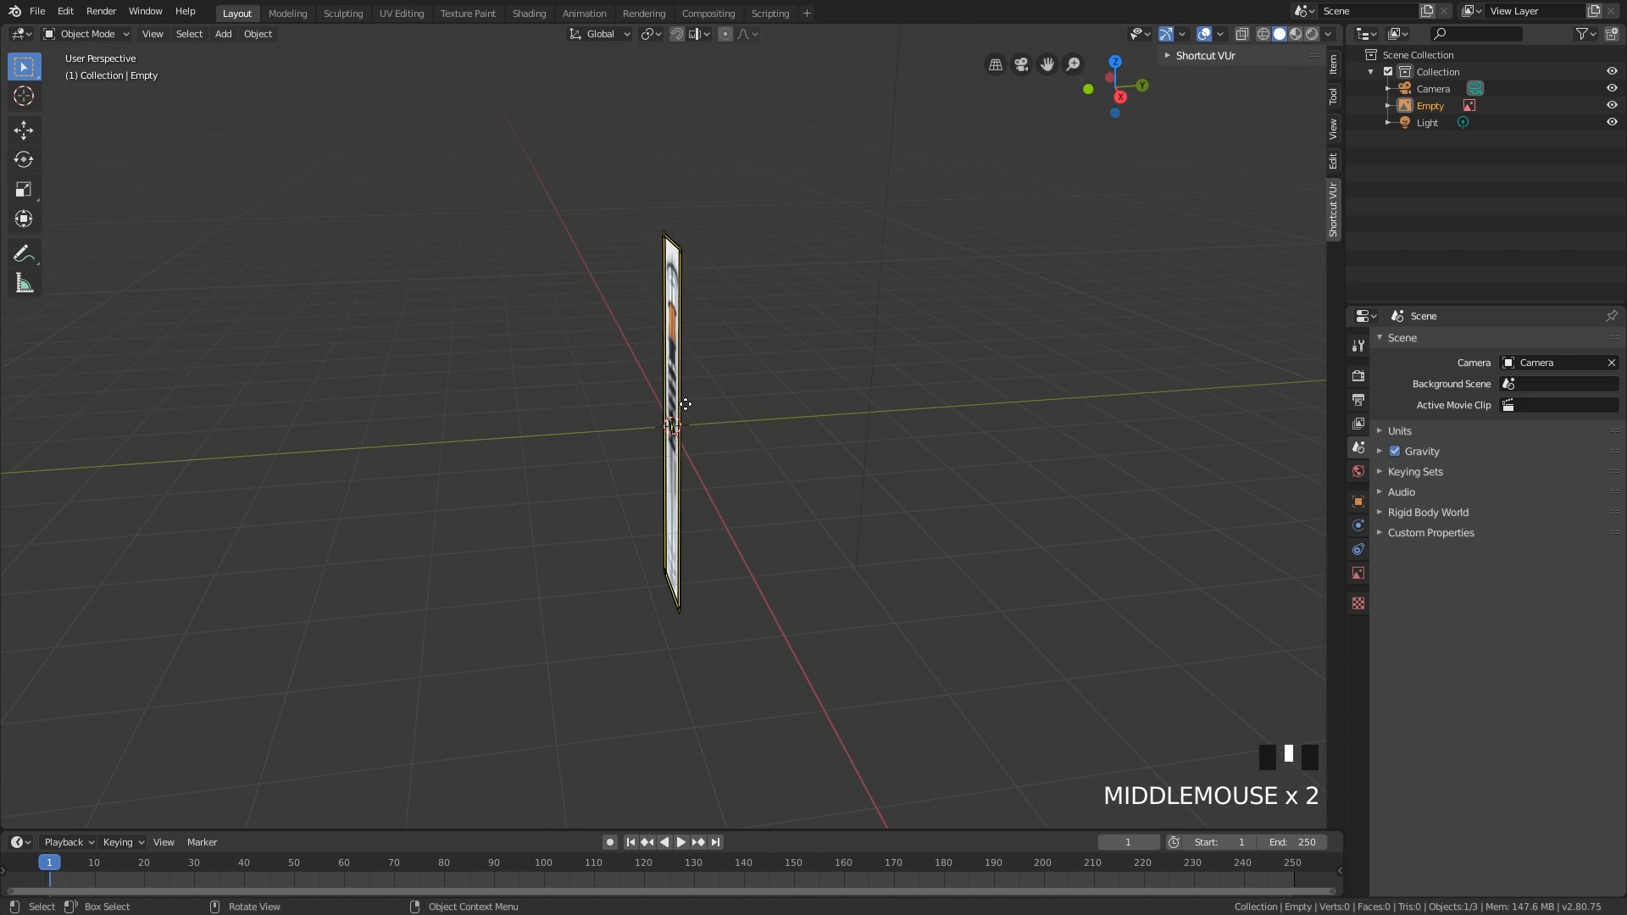
key(g)
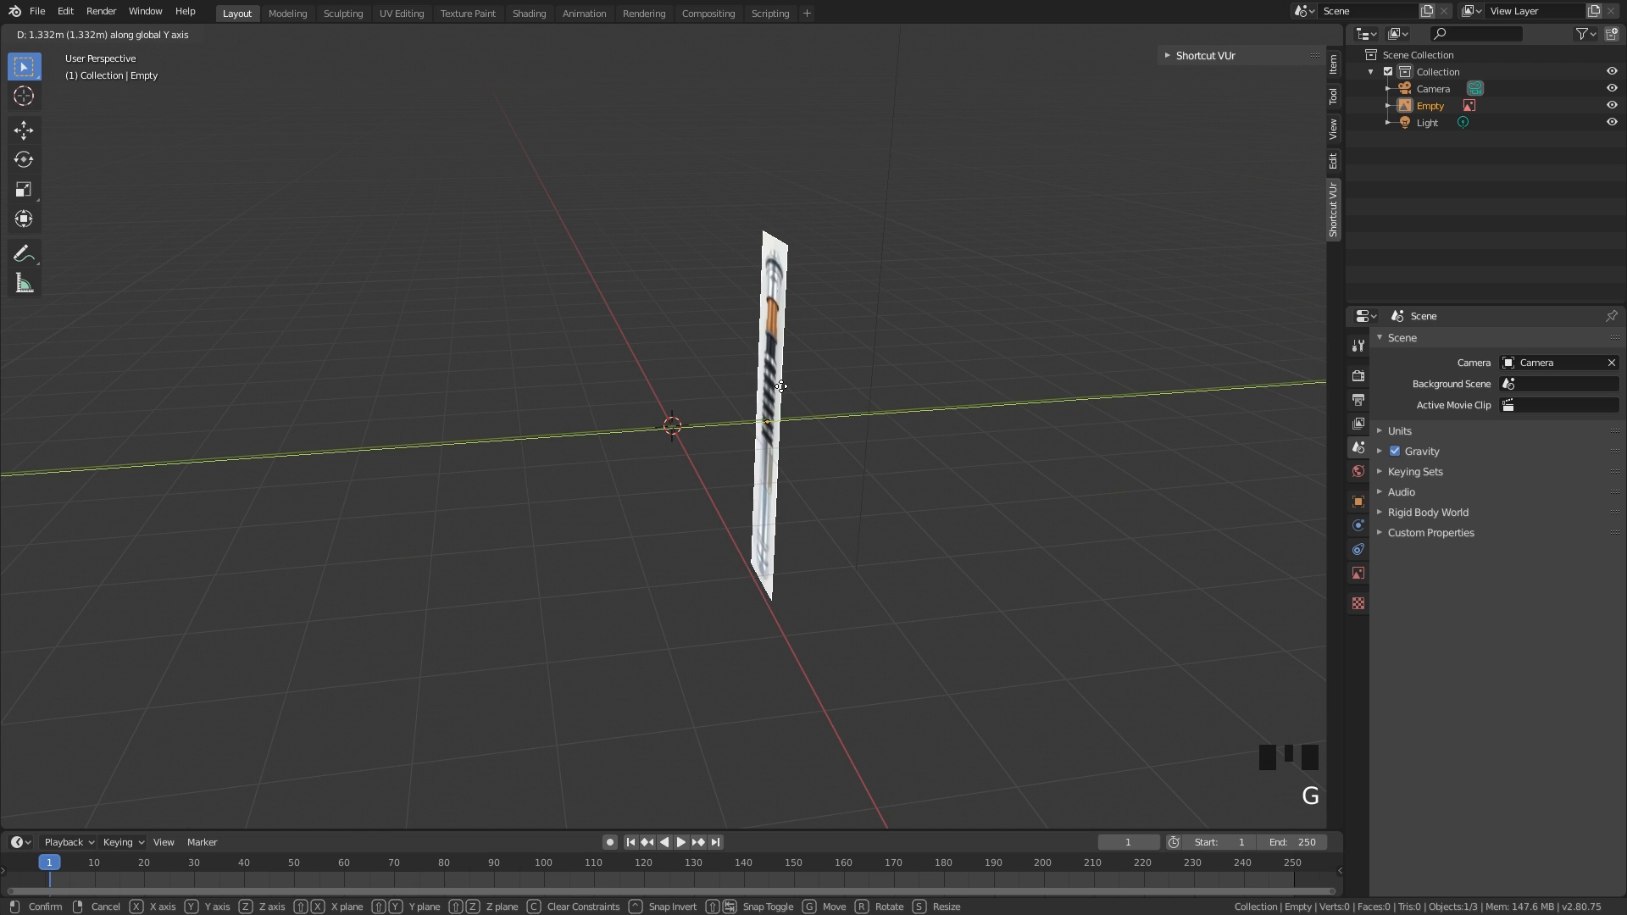
click(688, 427)
middle_drag(688, 427, 689, 429)
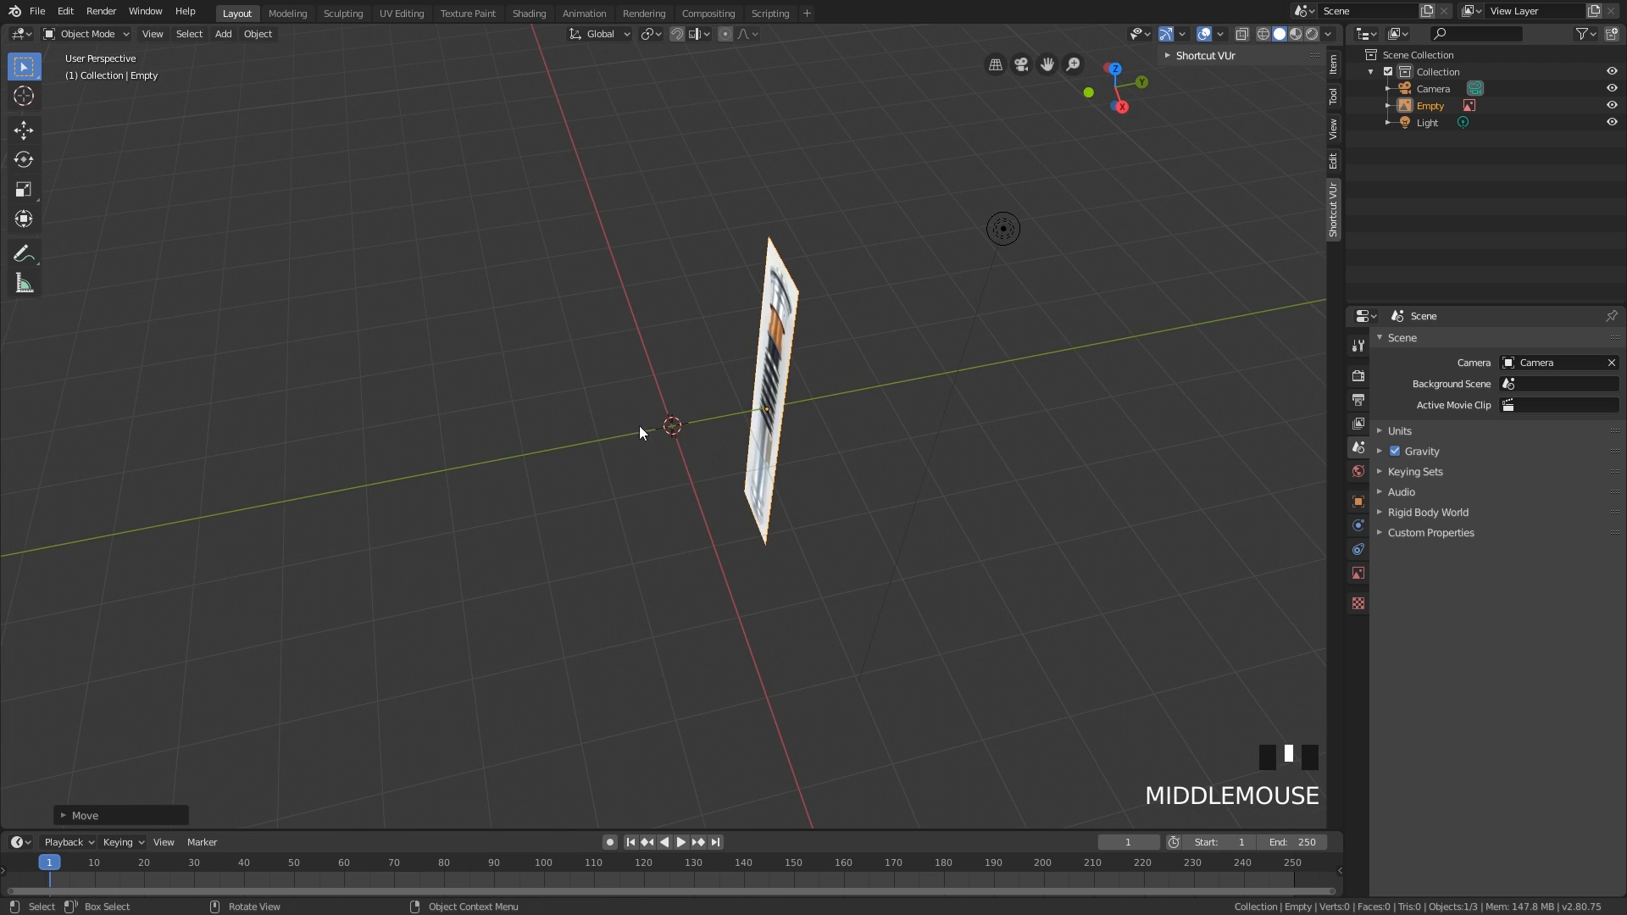
scroll(743, 415, up, 2)
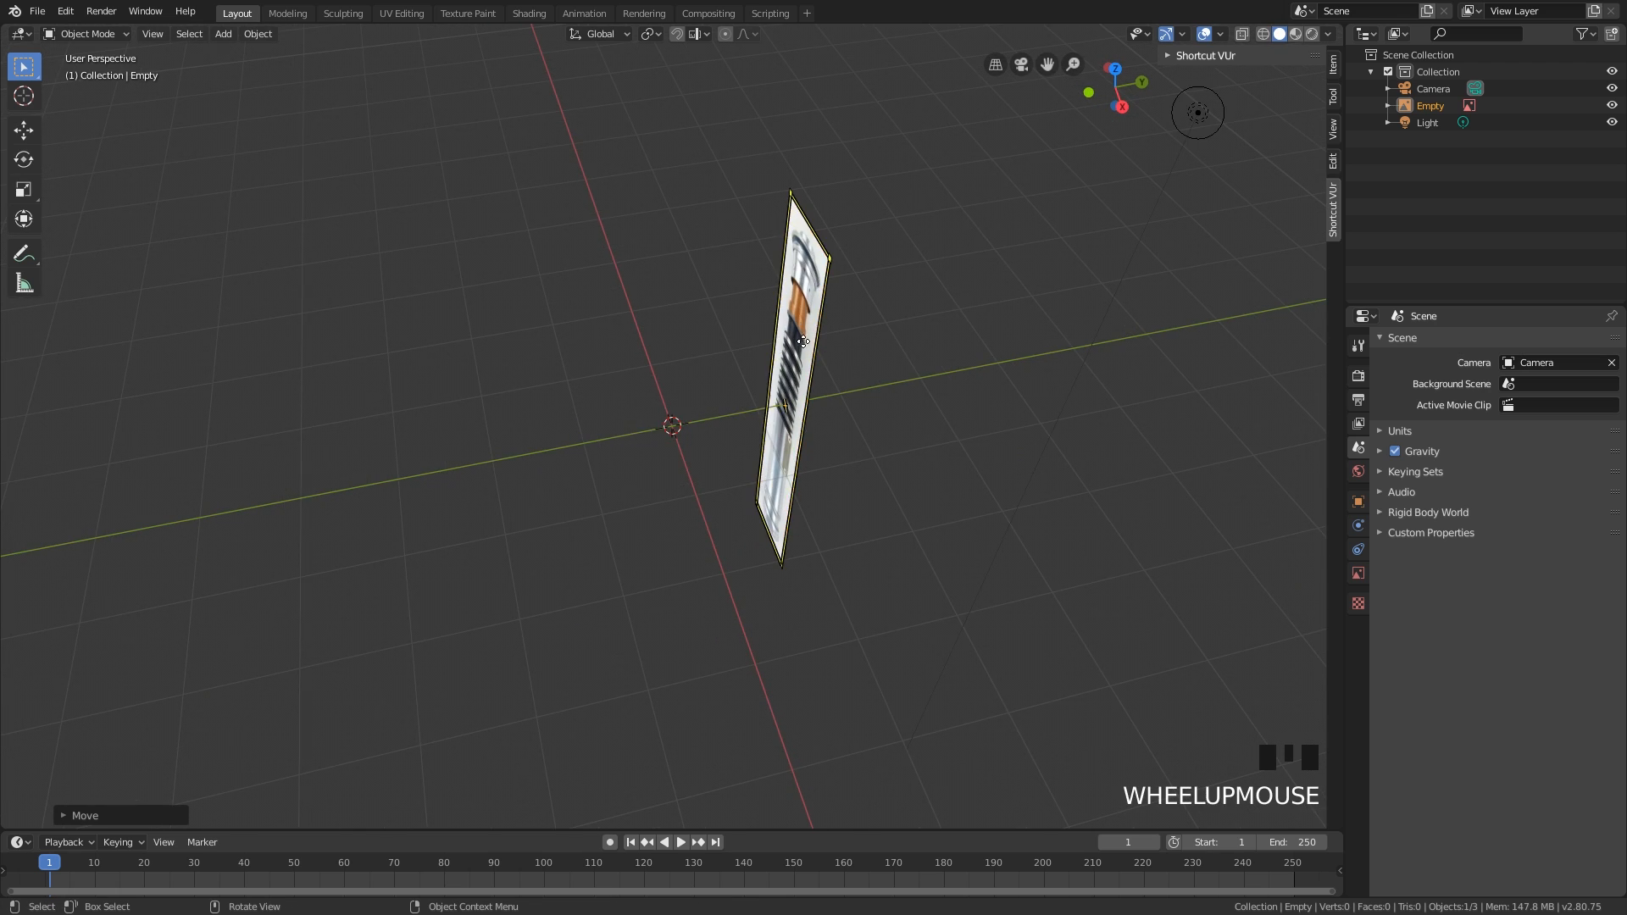
middle_drag(766, 414, 824, 393)
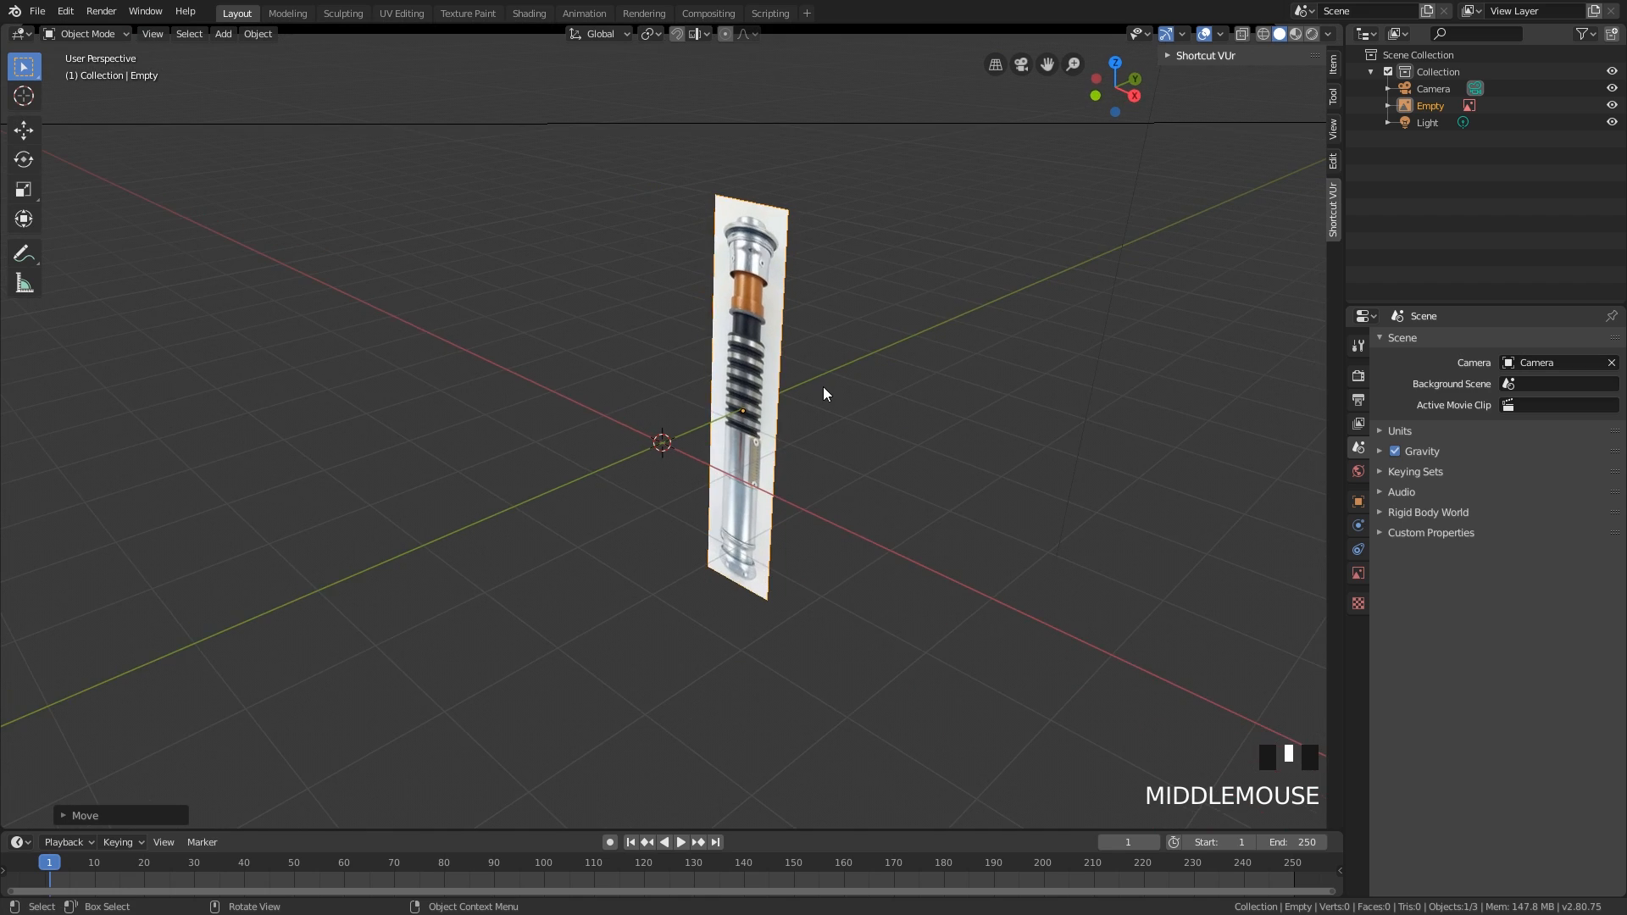
Step: Show the selectability toggles in the outliner and make the reference image empty unselectable
click(1587, 34)
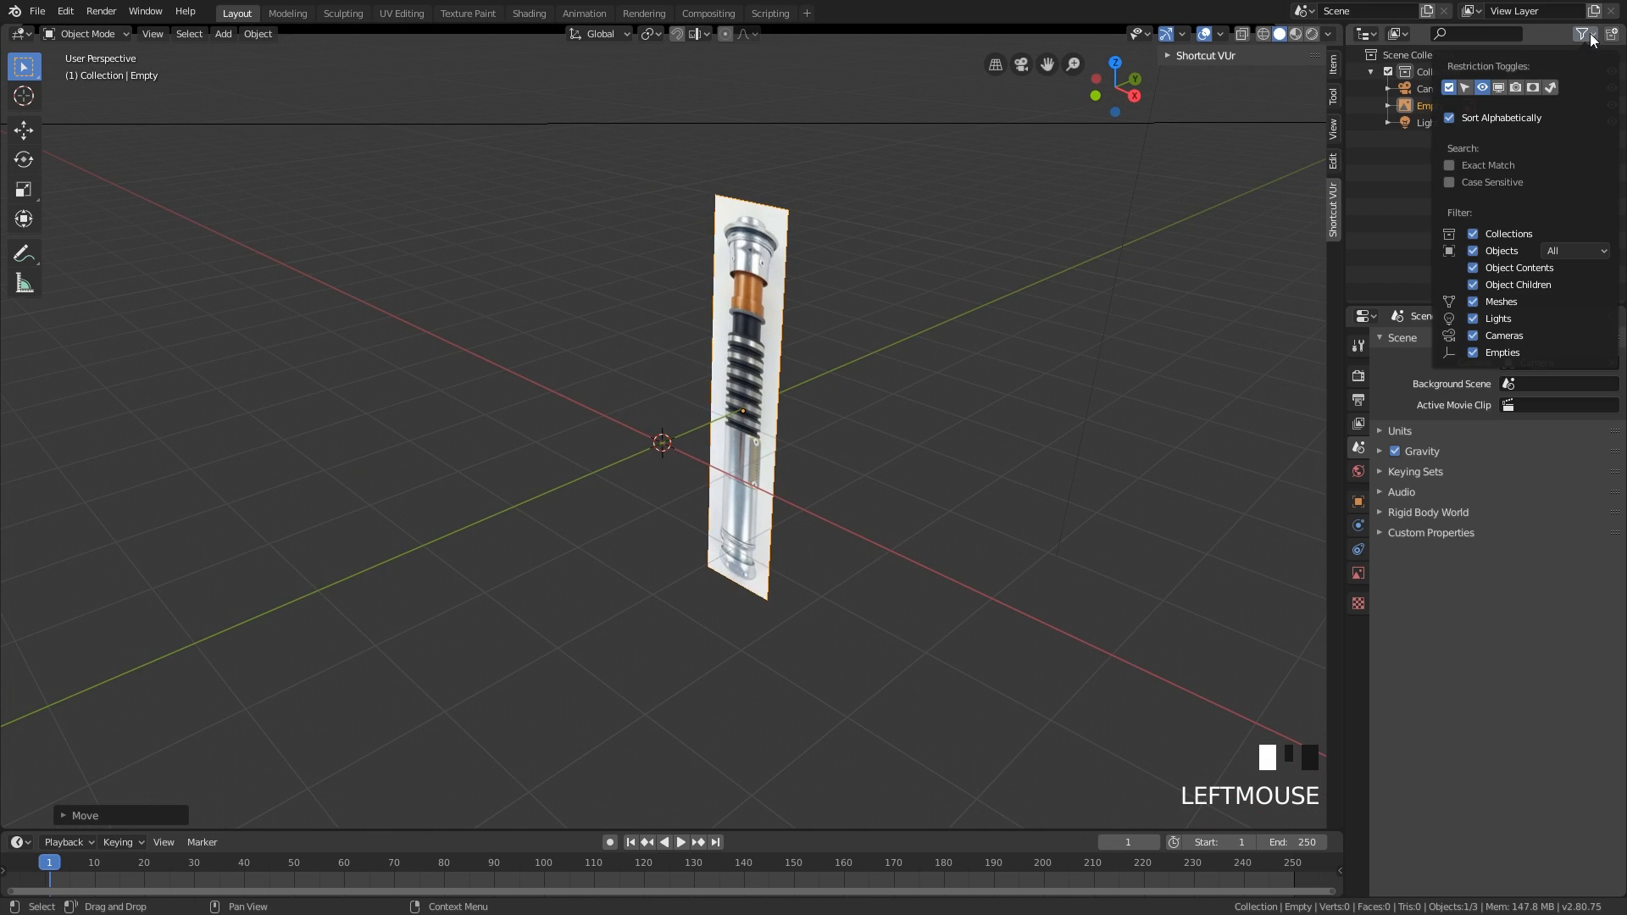
click(1464, 88)
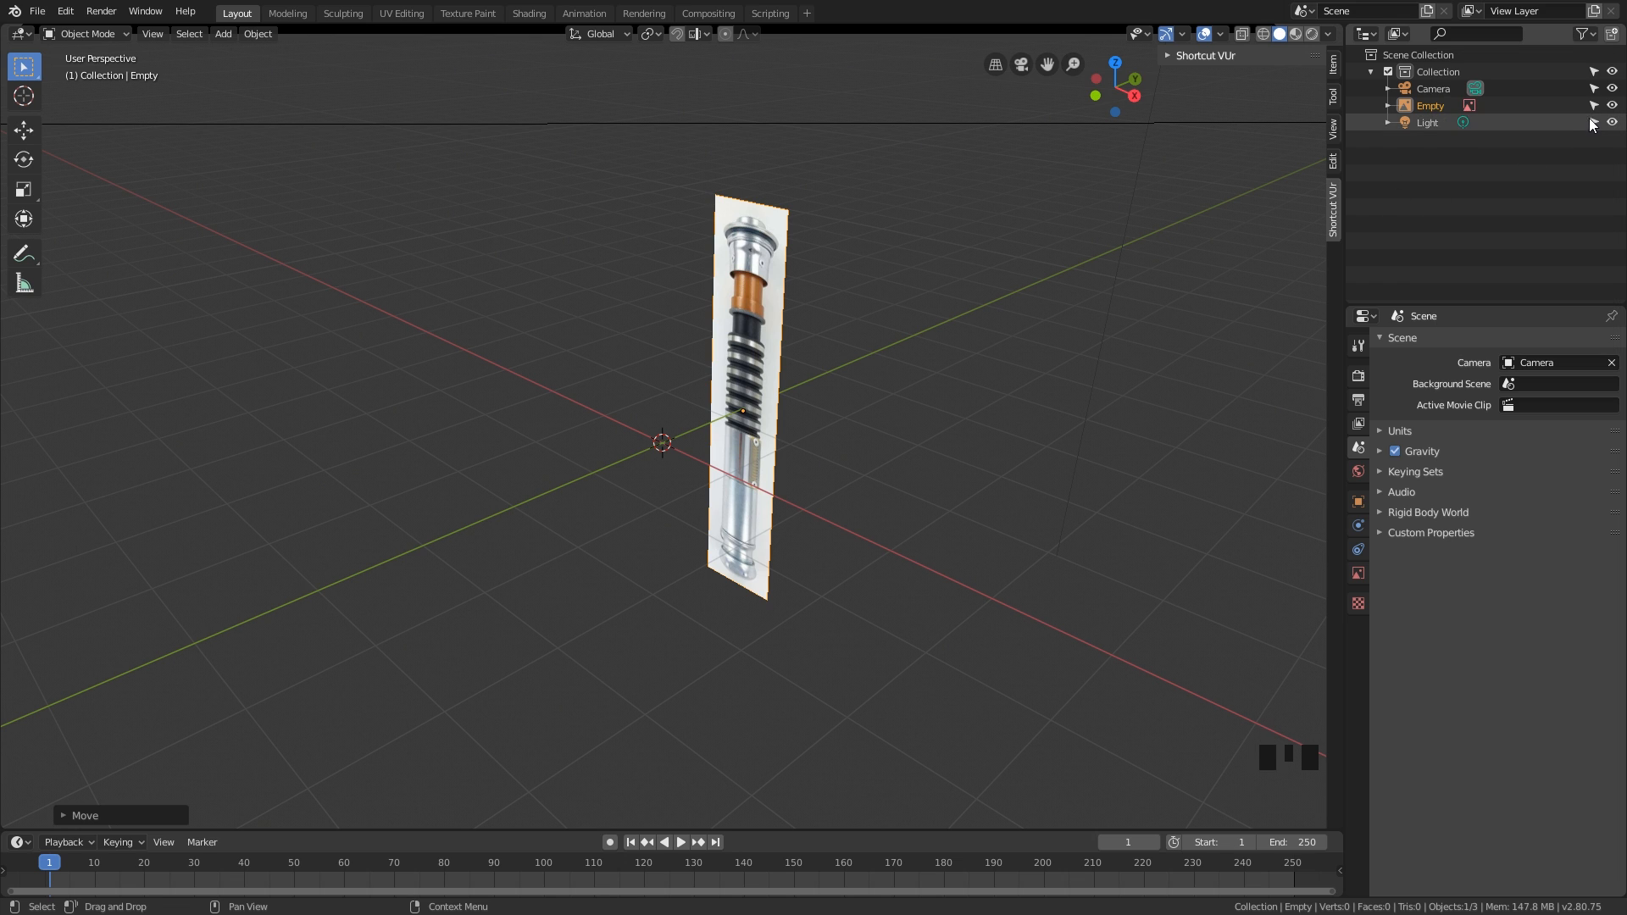
click(1595, 106)
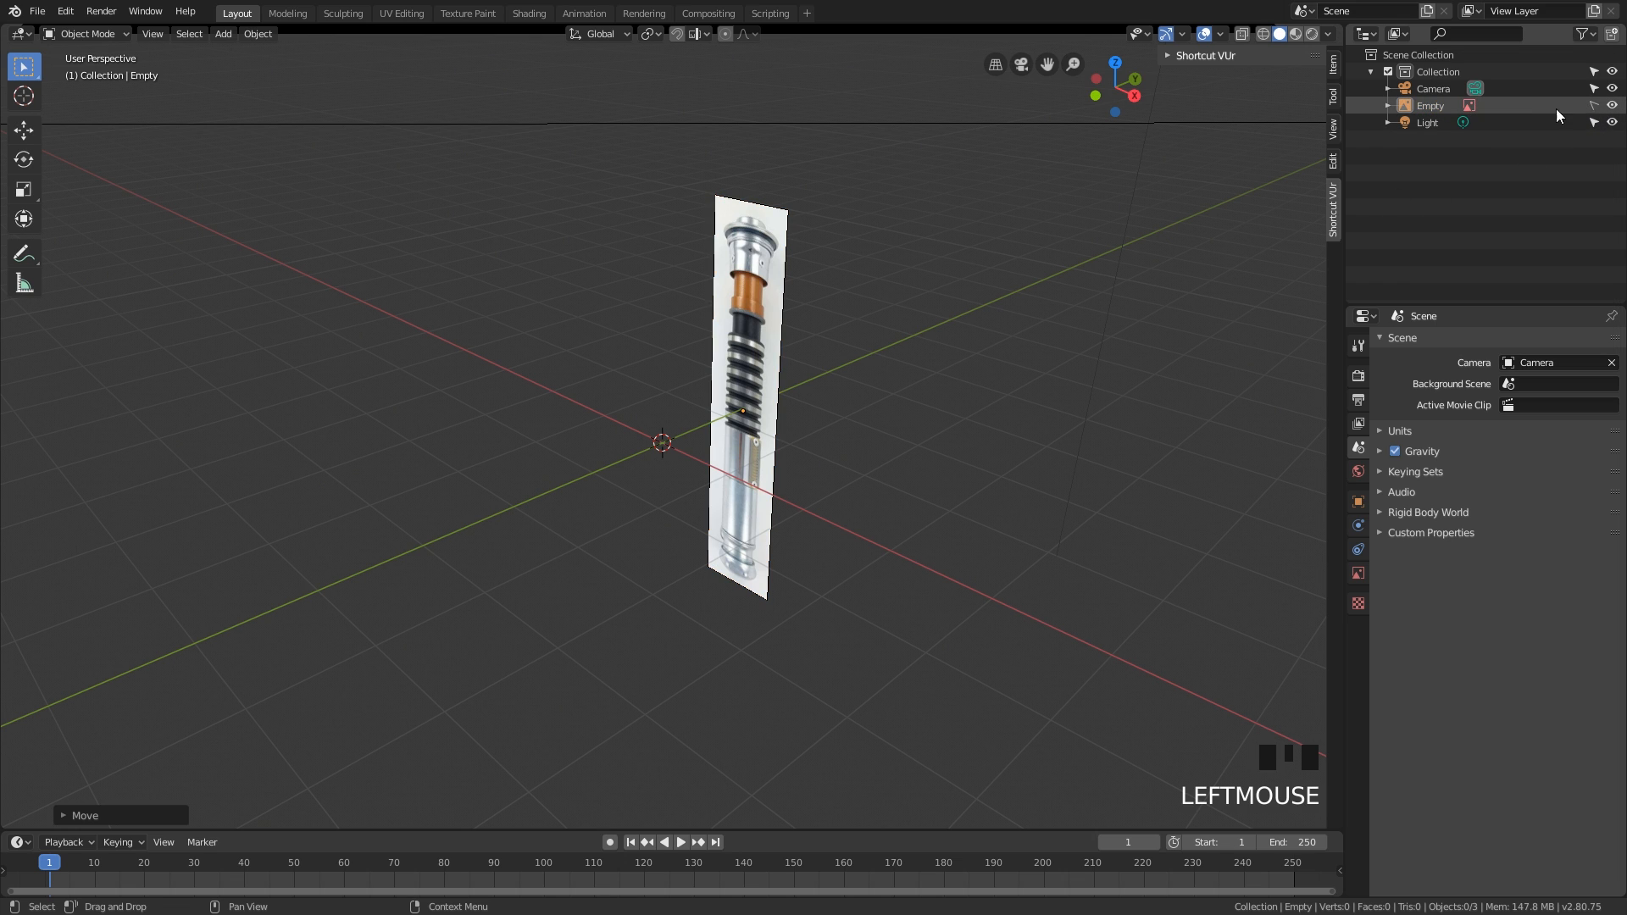
click(1076, 258)
click(744, 341)
middle_drag(744, 341, 839, 365)
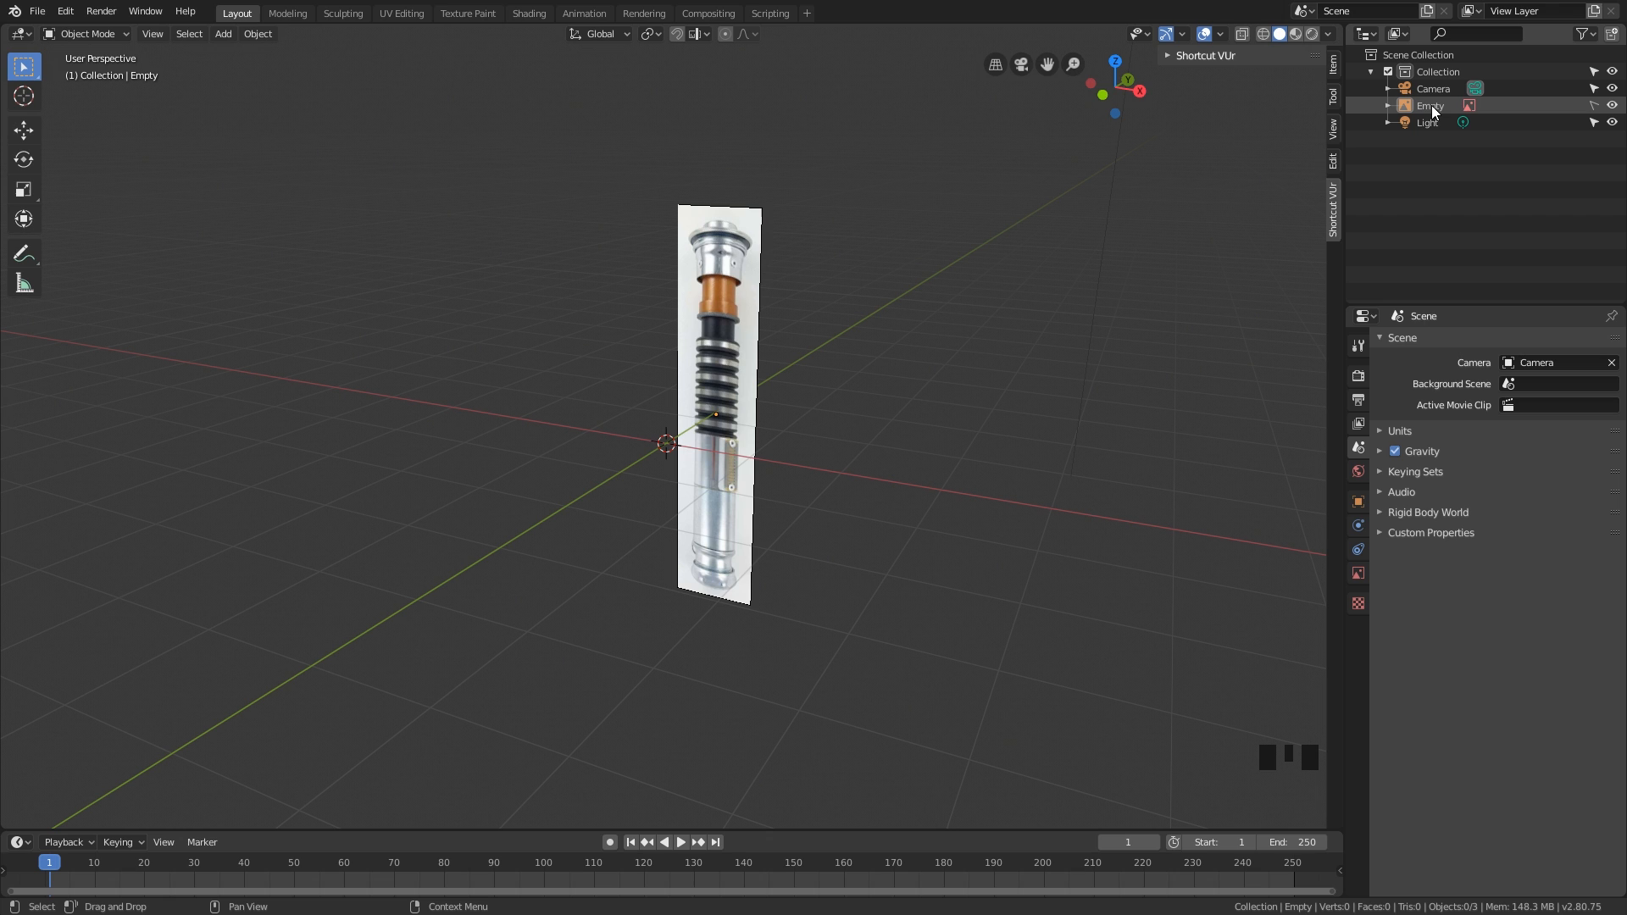
Step: Rename the image empty to Reference
mouse_move(1128, 343)
middle_down()
mouse_move(1142, 349)
mouse_move(1129, 353)
middle_up()
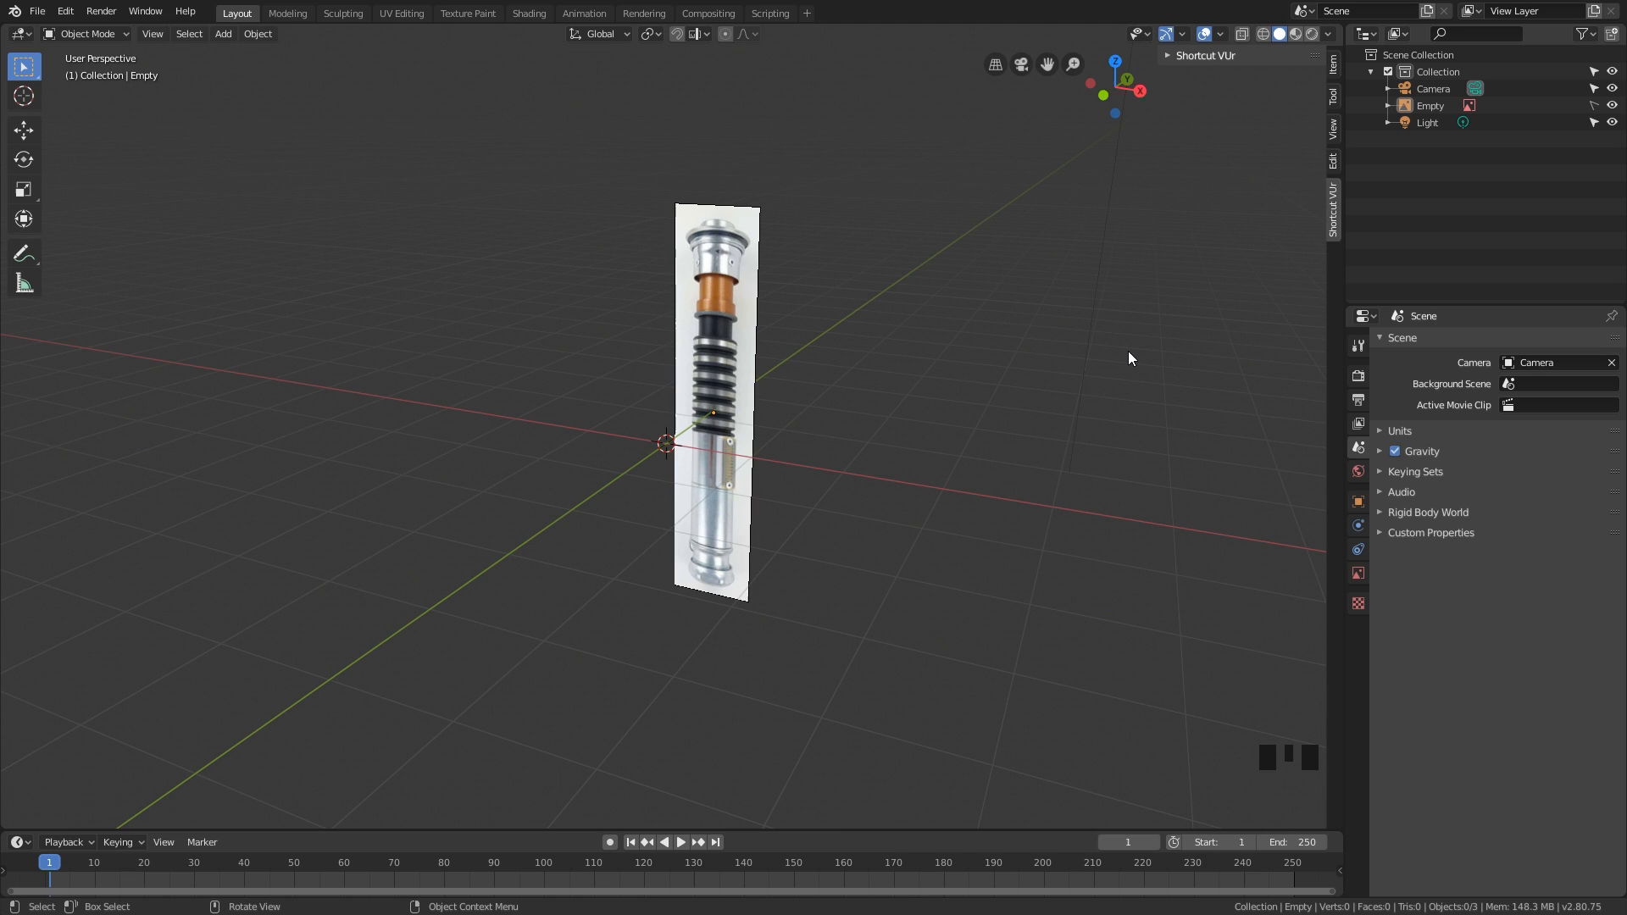
click(1432, 103)
double_click(1433, 104)
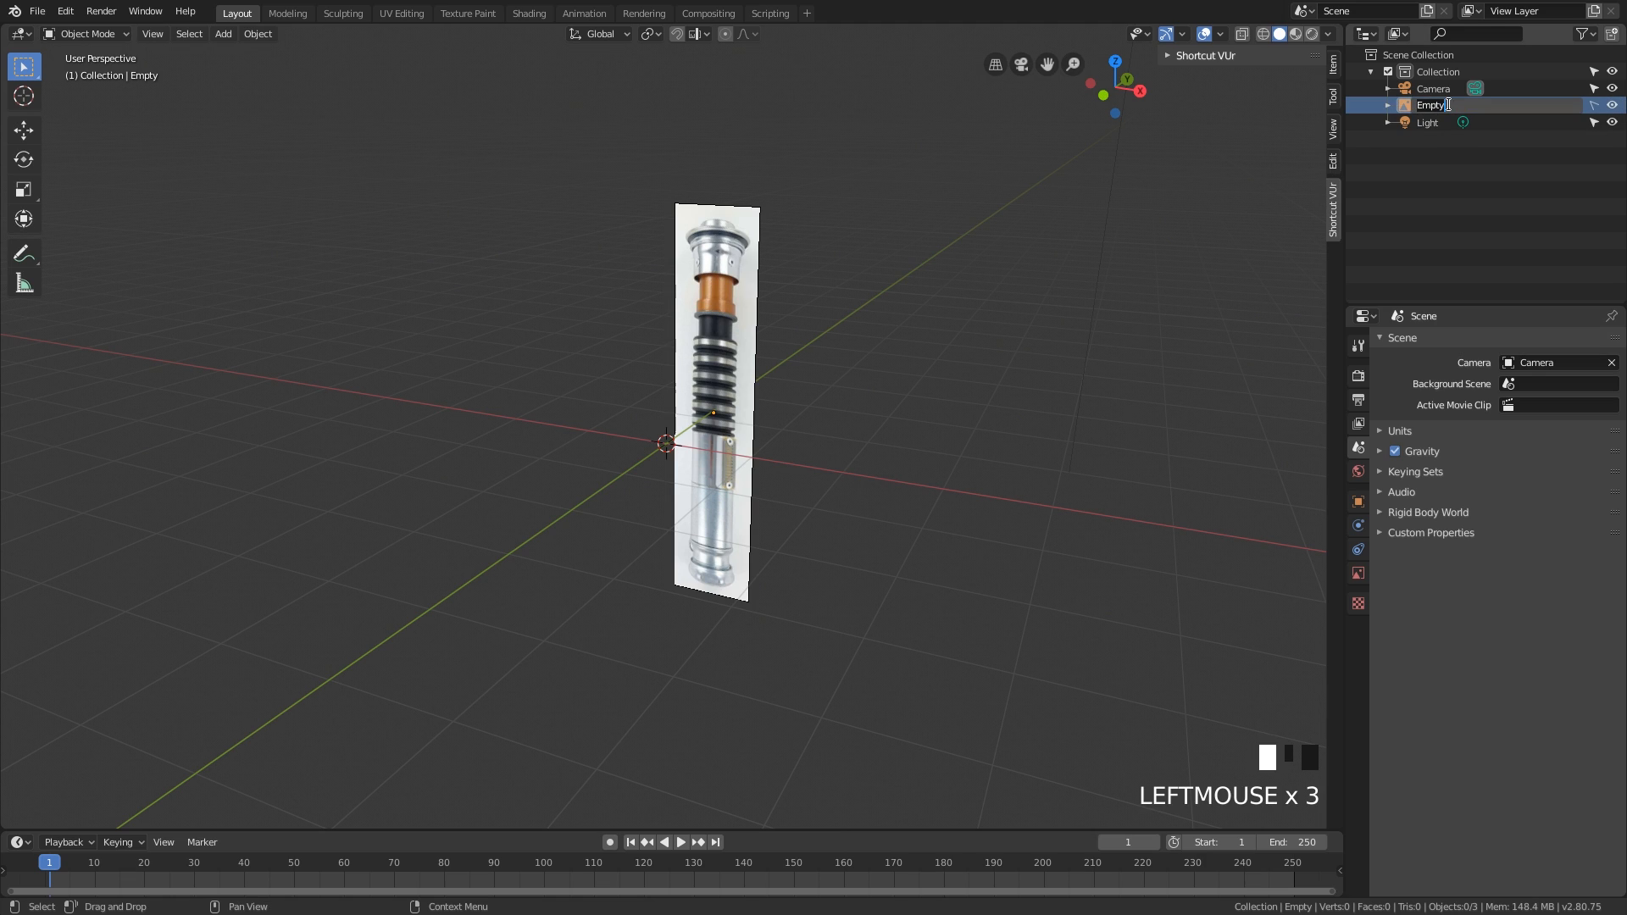
text(rEFER)
key(BackSpace)
key(BackSpace)
key(BackSpace)
key(BackSpace)
key(BackSpace)
text(R)
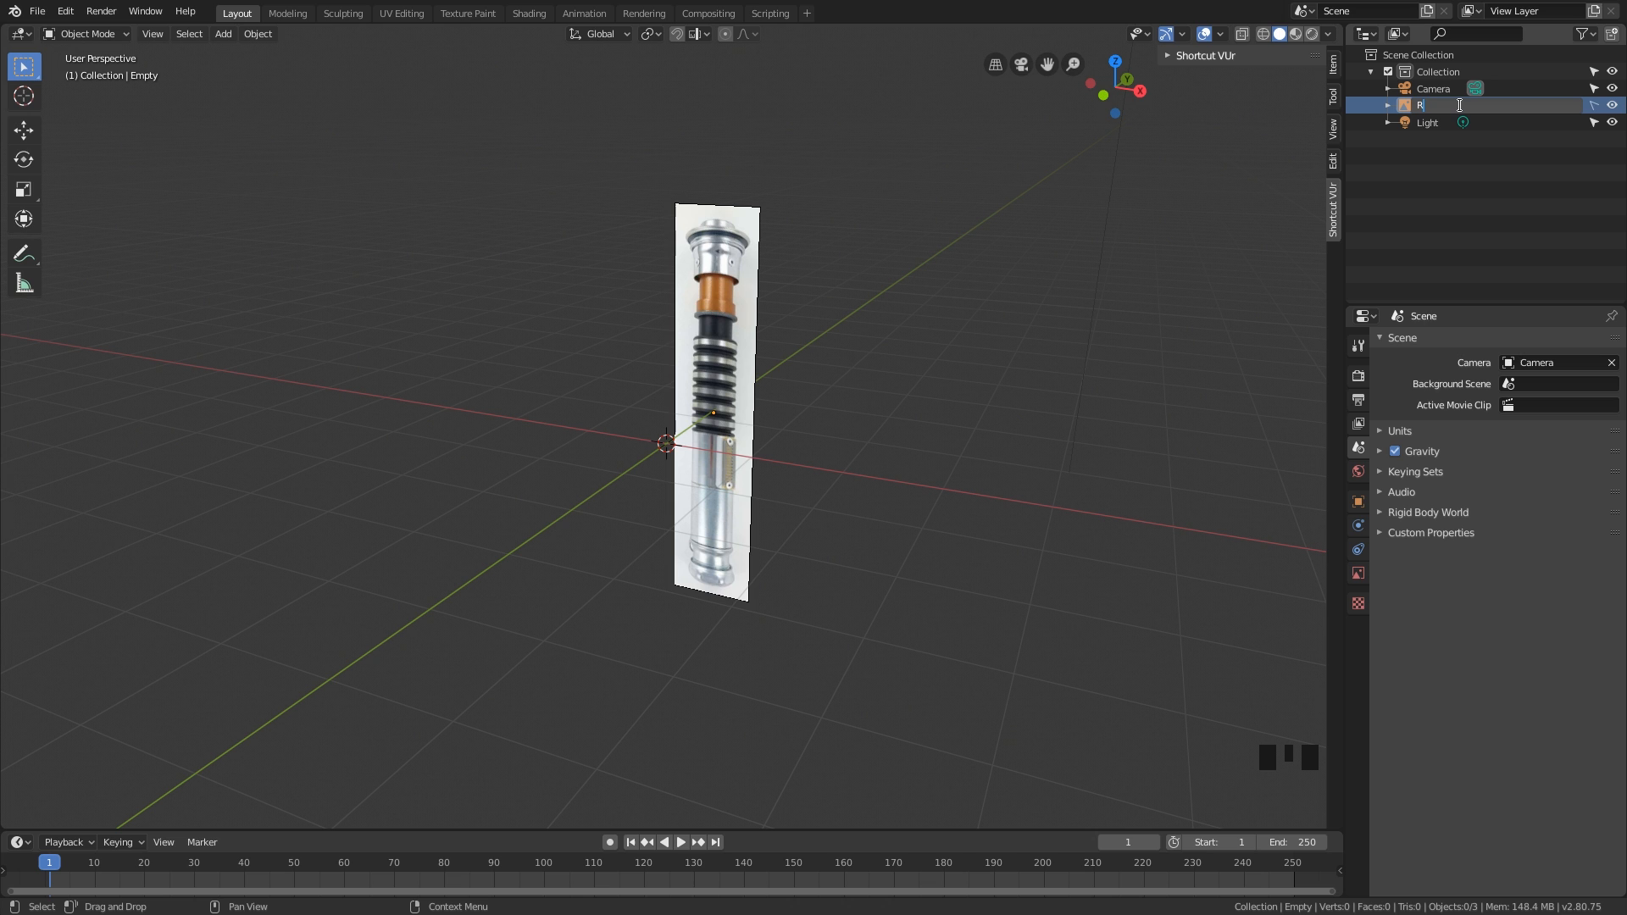
text(eference)
key(Return)
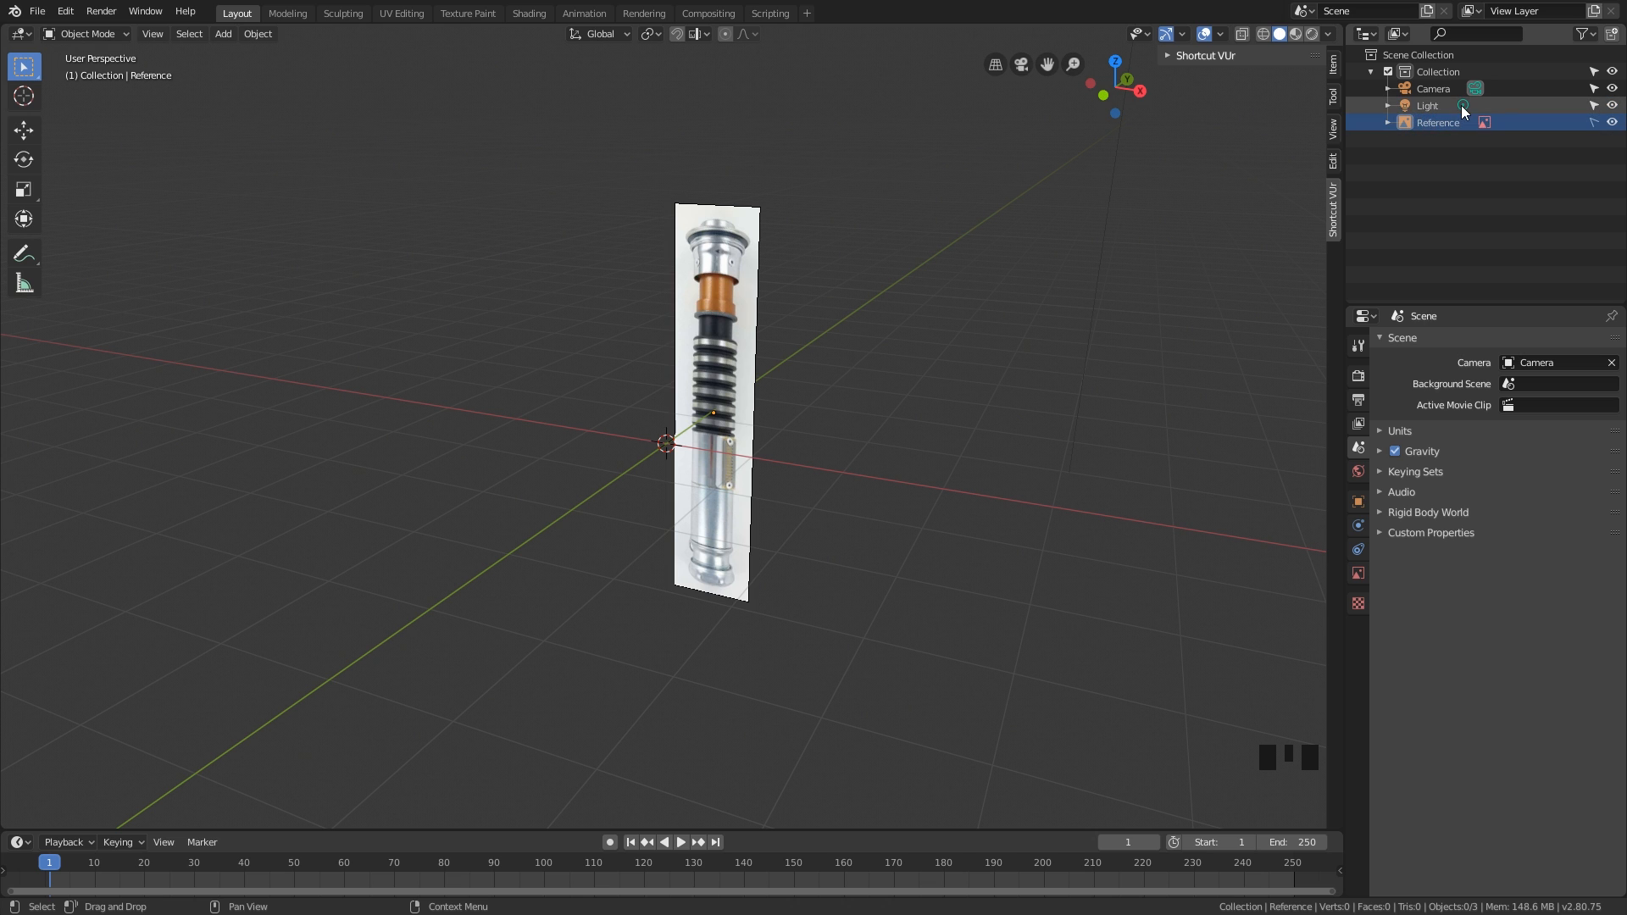
click(1461, 105)
middle_drag(1092, 352, 980, 390)
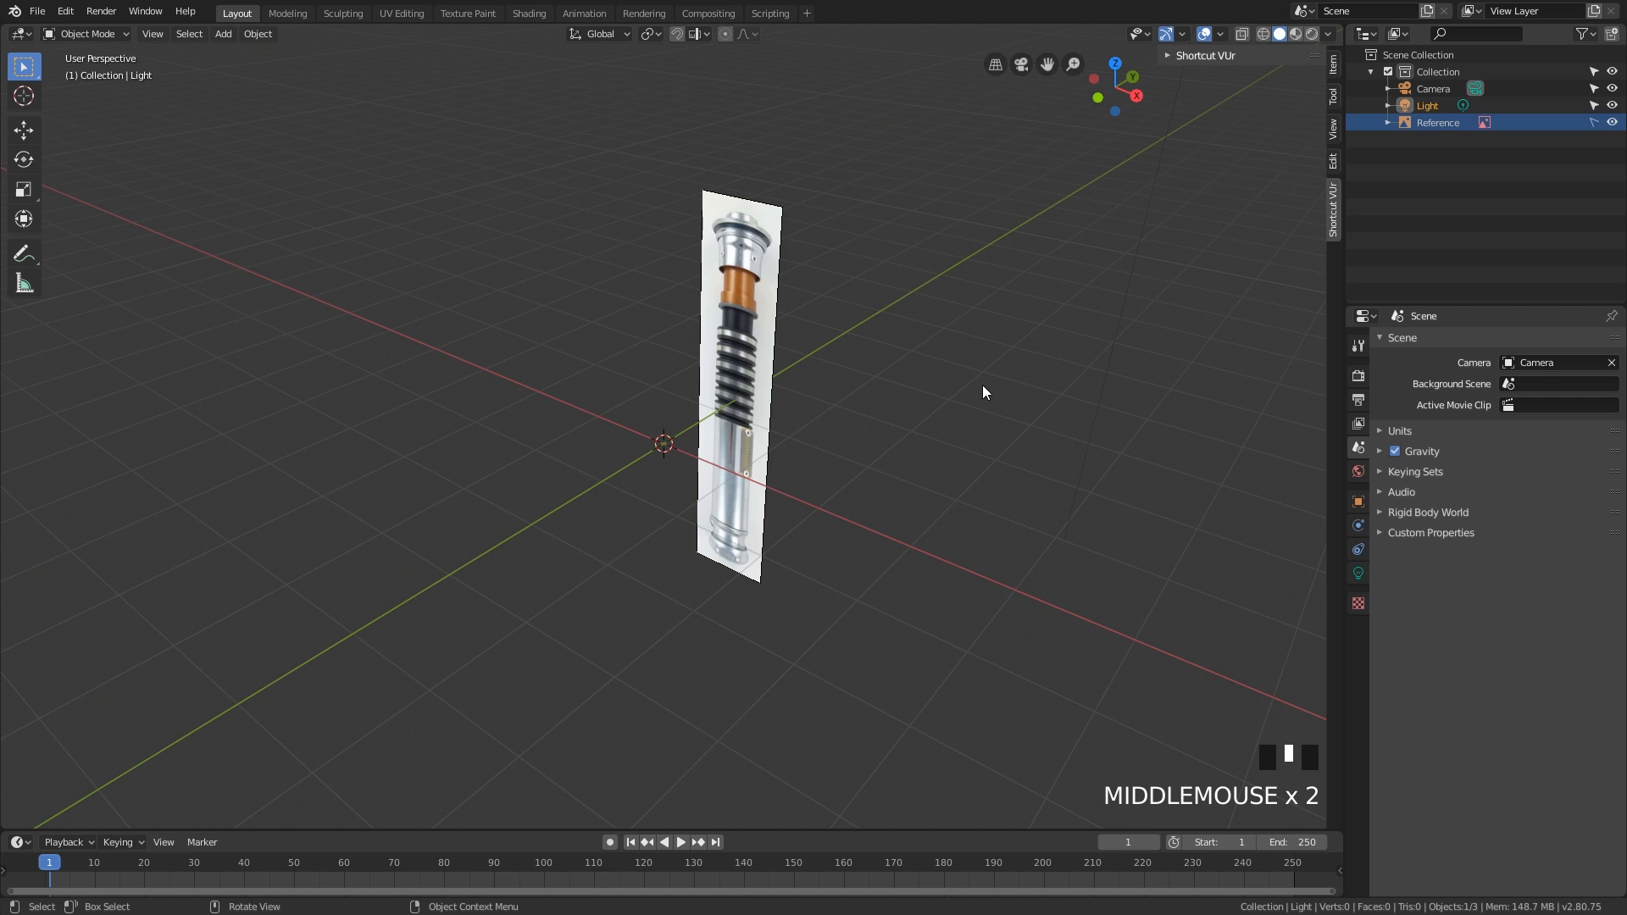
Step: Make the Reference image selectable again and raise it vertically until its lower edge sits near the ground grid
click(1593, 122)
click(825, 383)
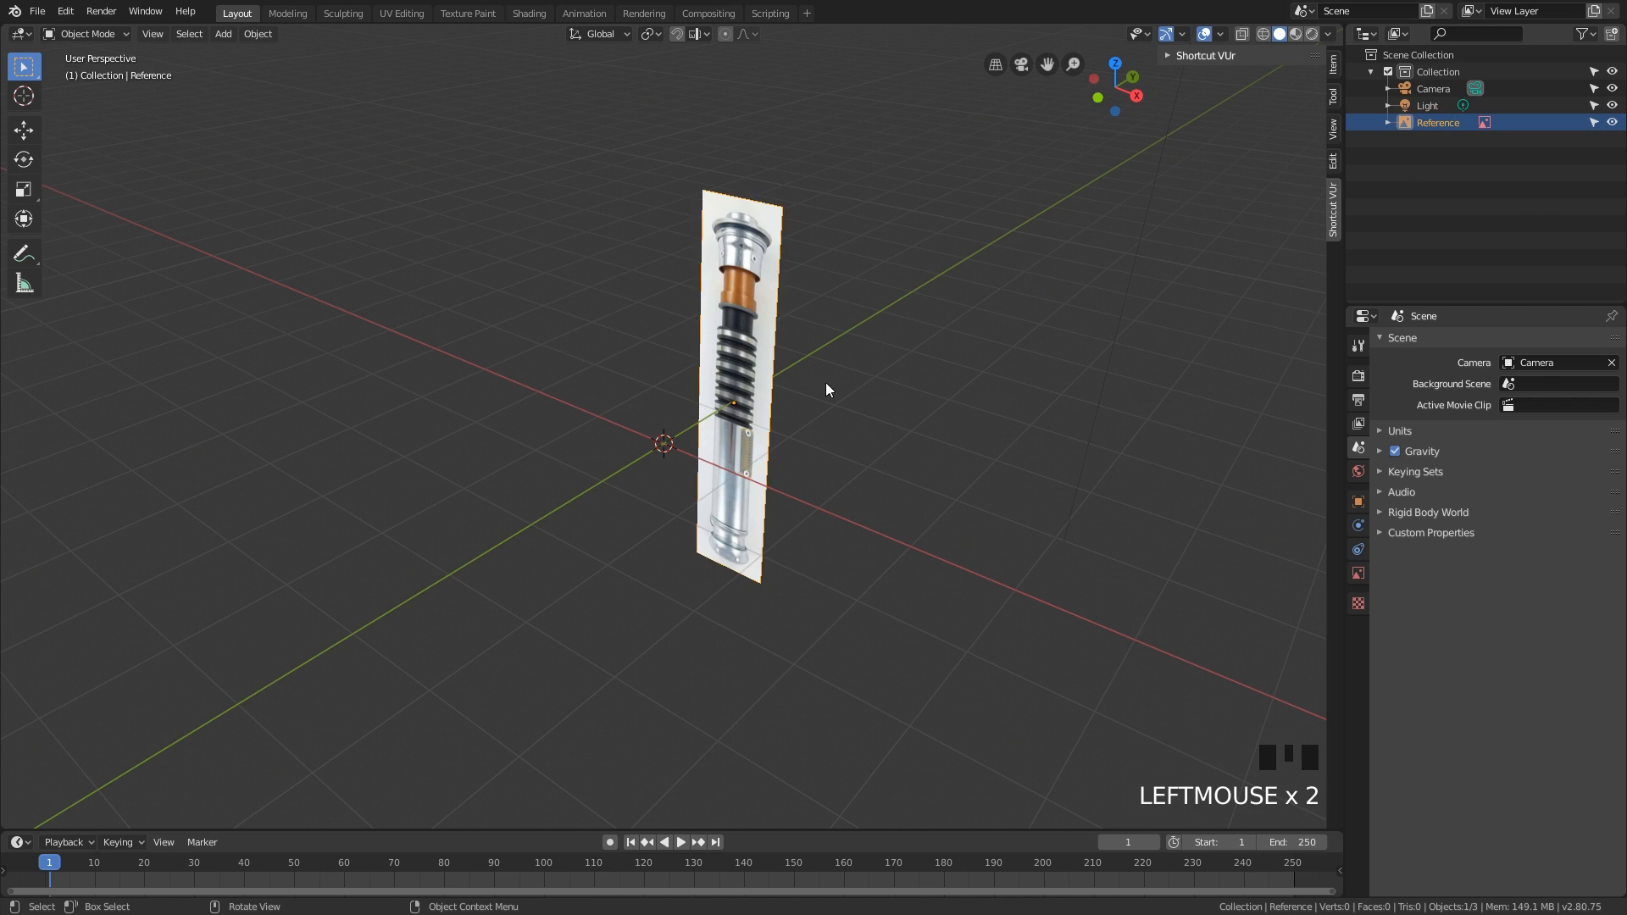
middle_drag(826, 383, 849, 184)
key(g)
click(849, 185)
middle_drag(795, 363, 785, 512)
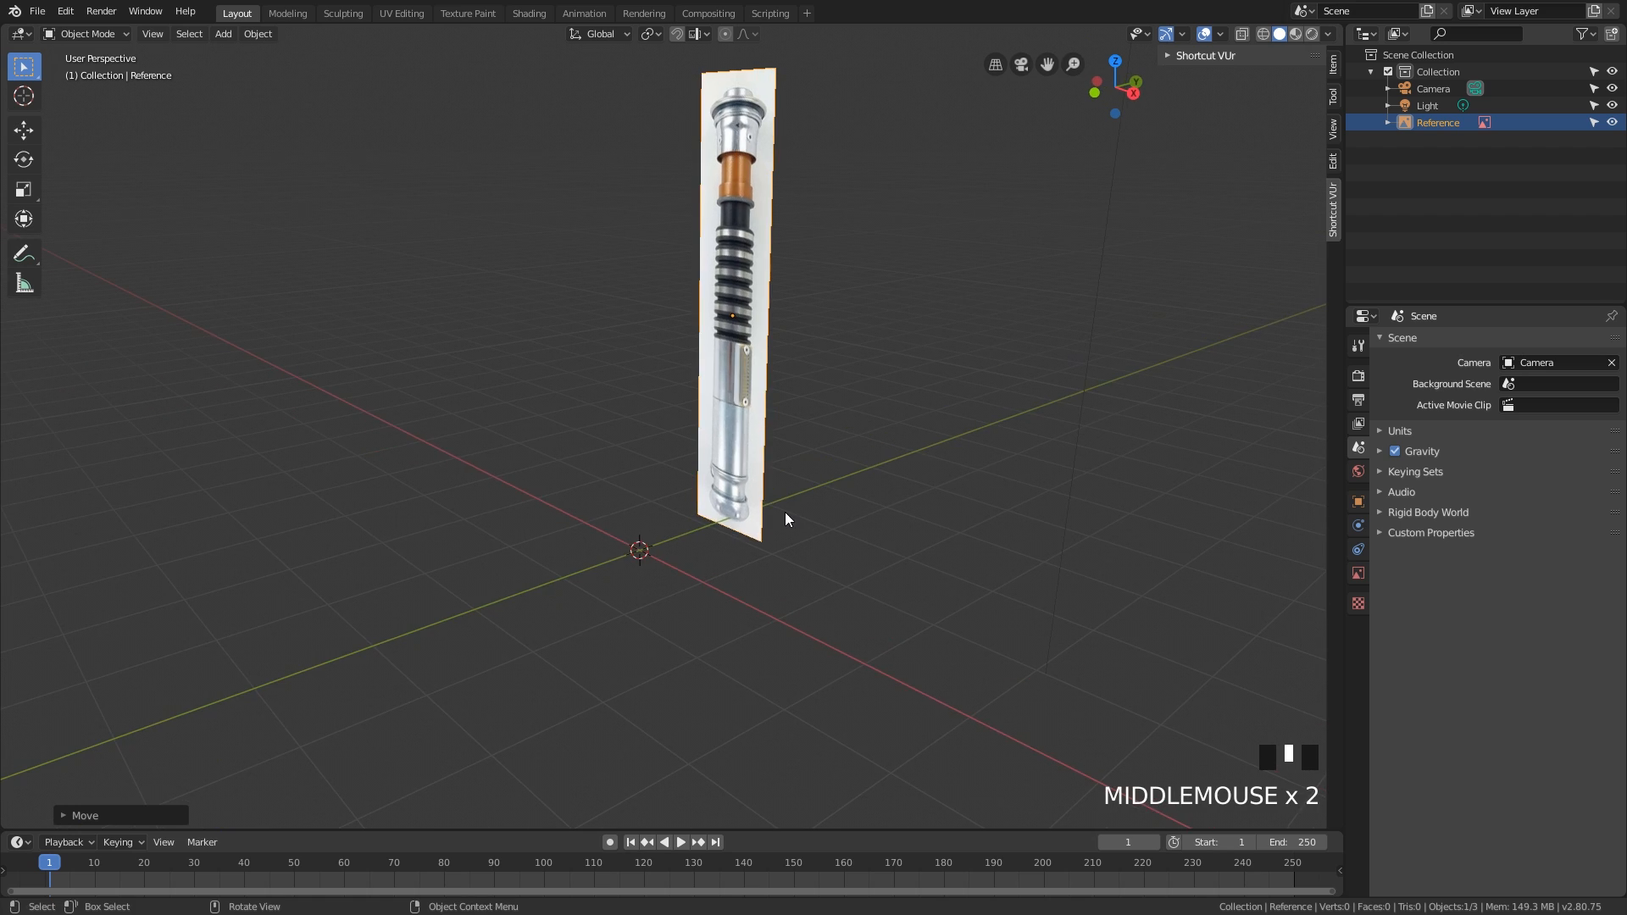
Step: Lock the Reference image against selection in the viewport again
click(1594, 123)
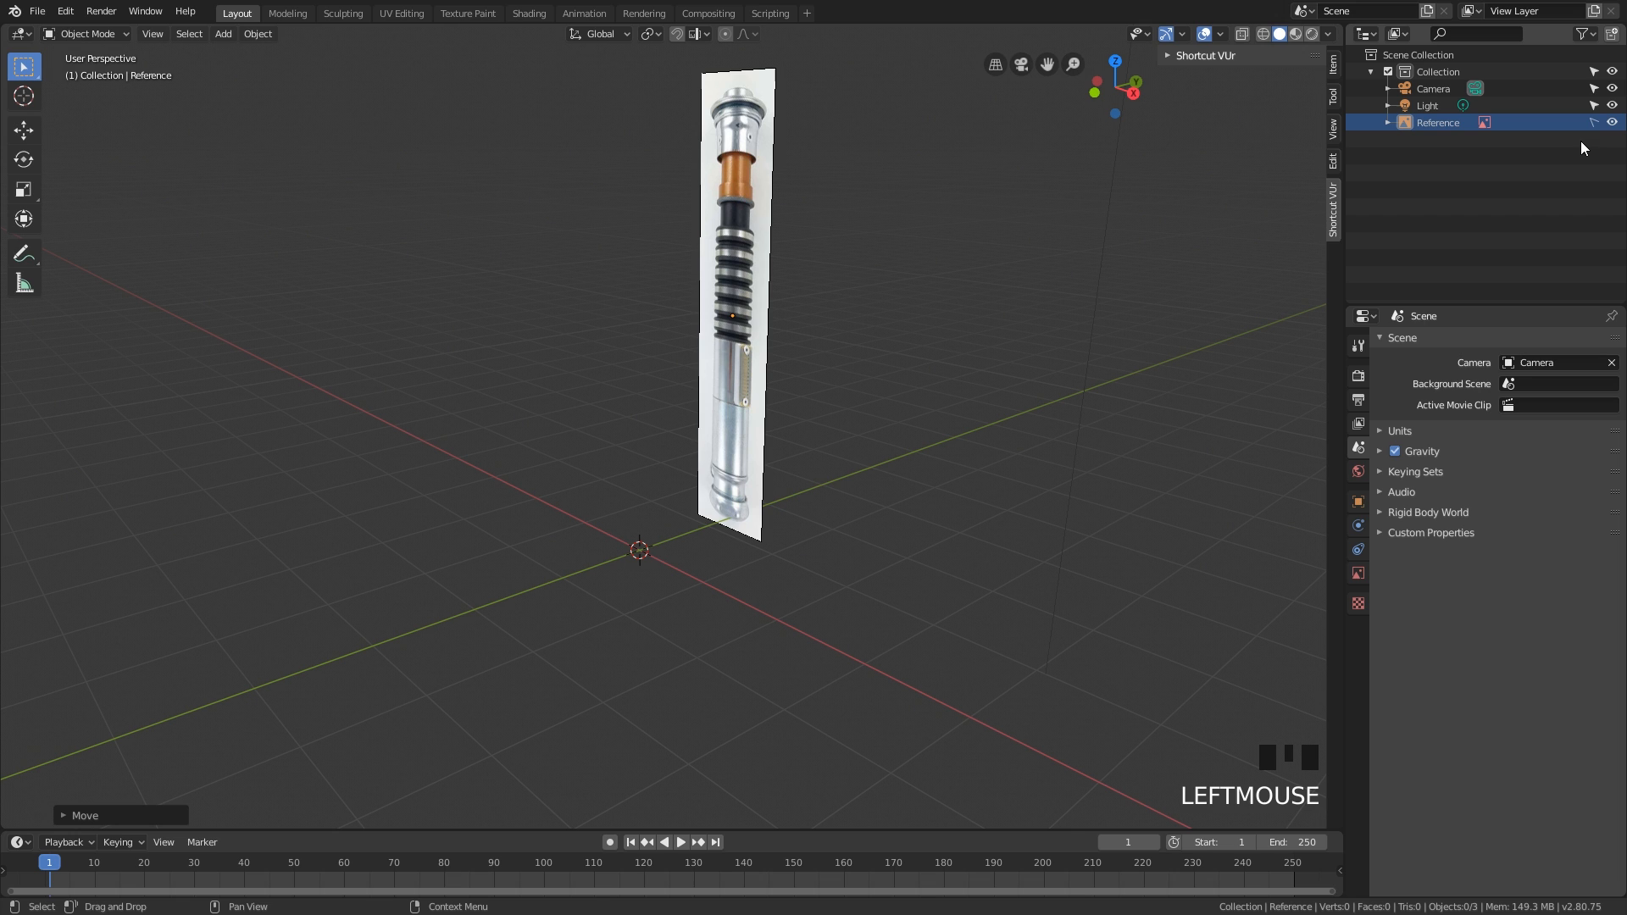
drag(752, 343, 627, 471)
middle_drag(627, 472, 805, 421)
click(866, 427)
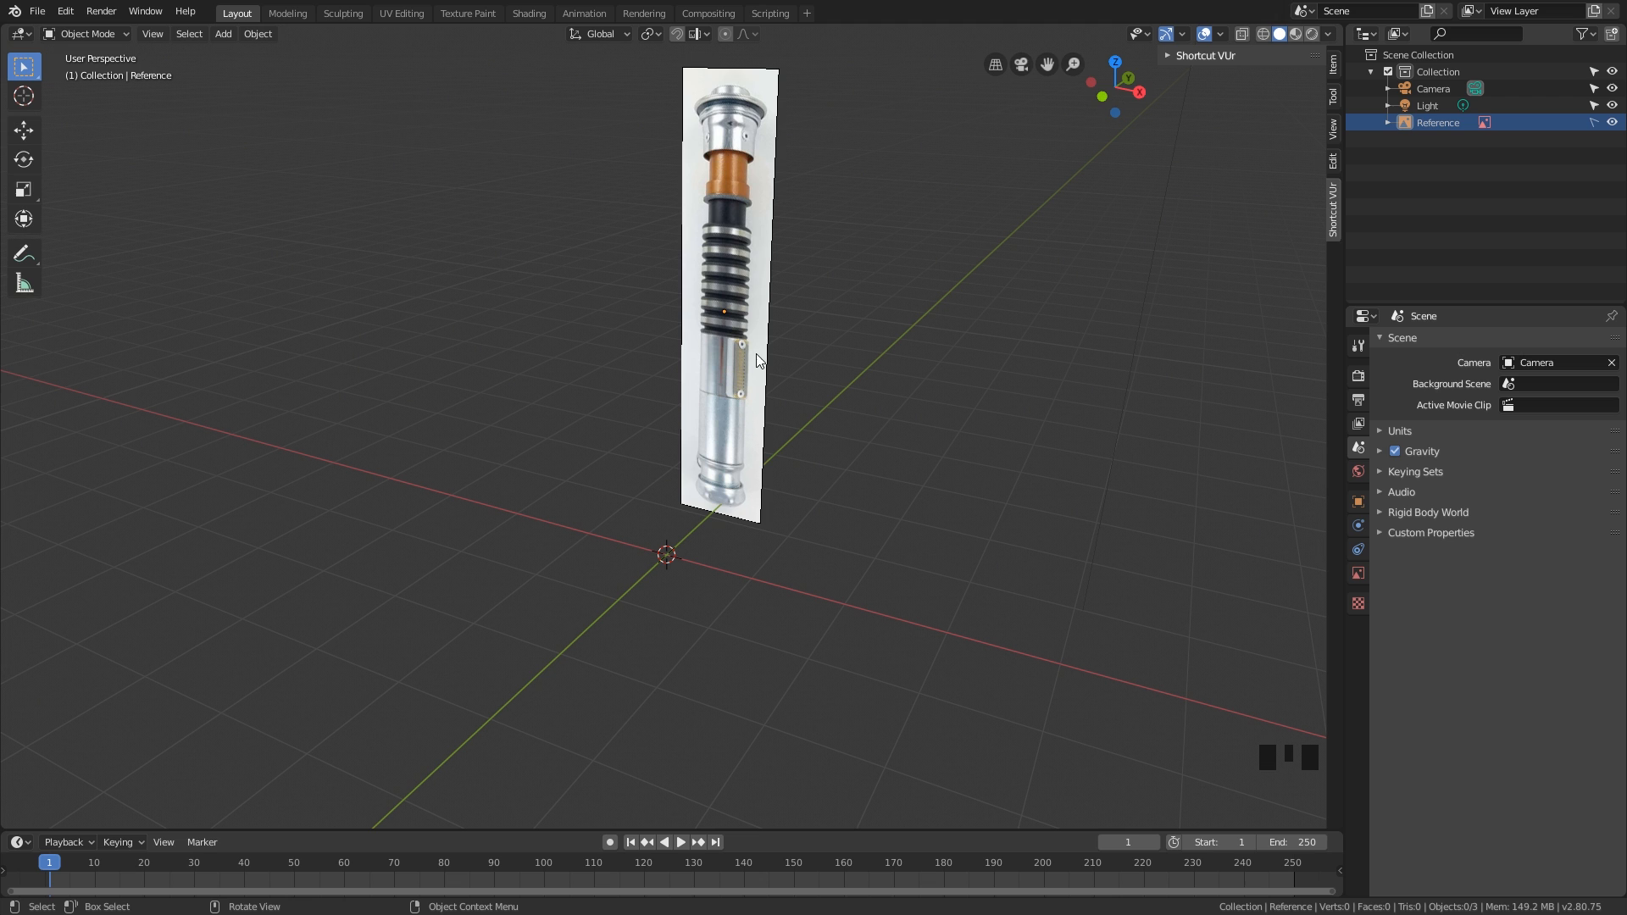
shift+middle_drag(778, 351, 835, 392)
scroll(799, 410, up, 2)
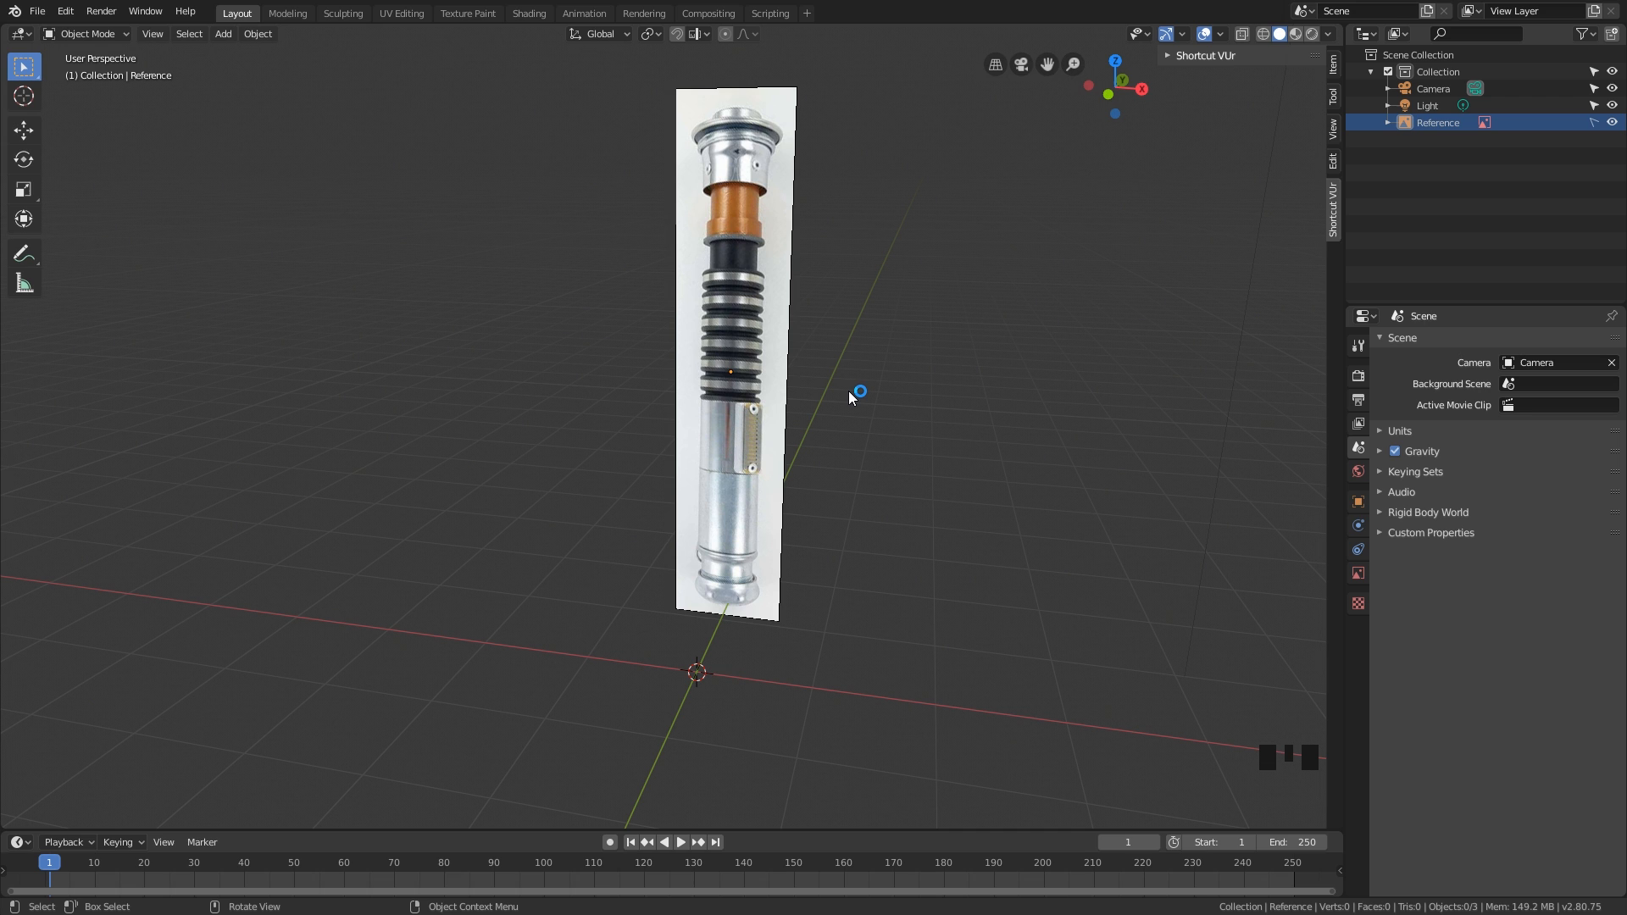
middle_drag(819, 391, 721, 443)
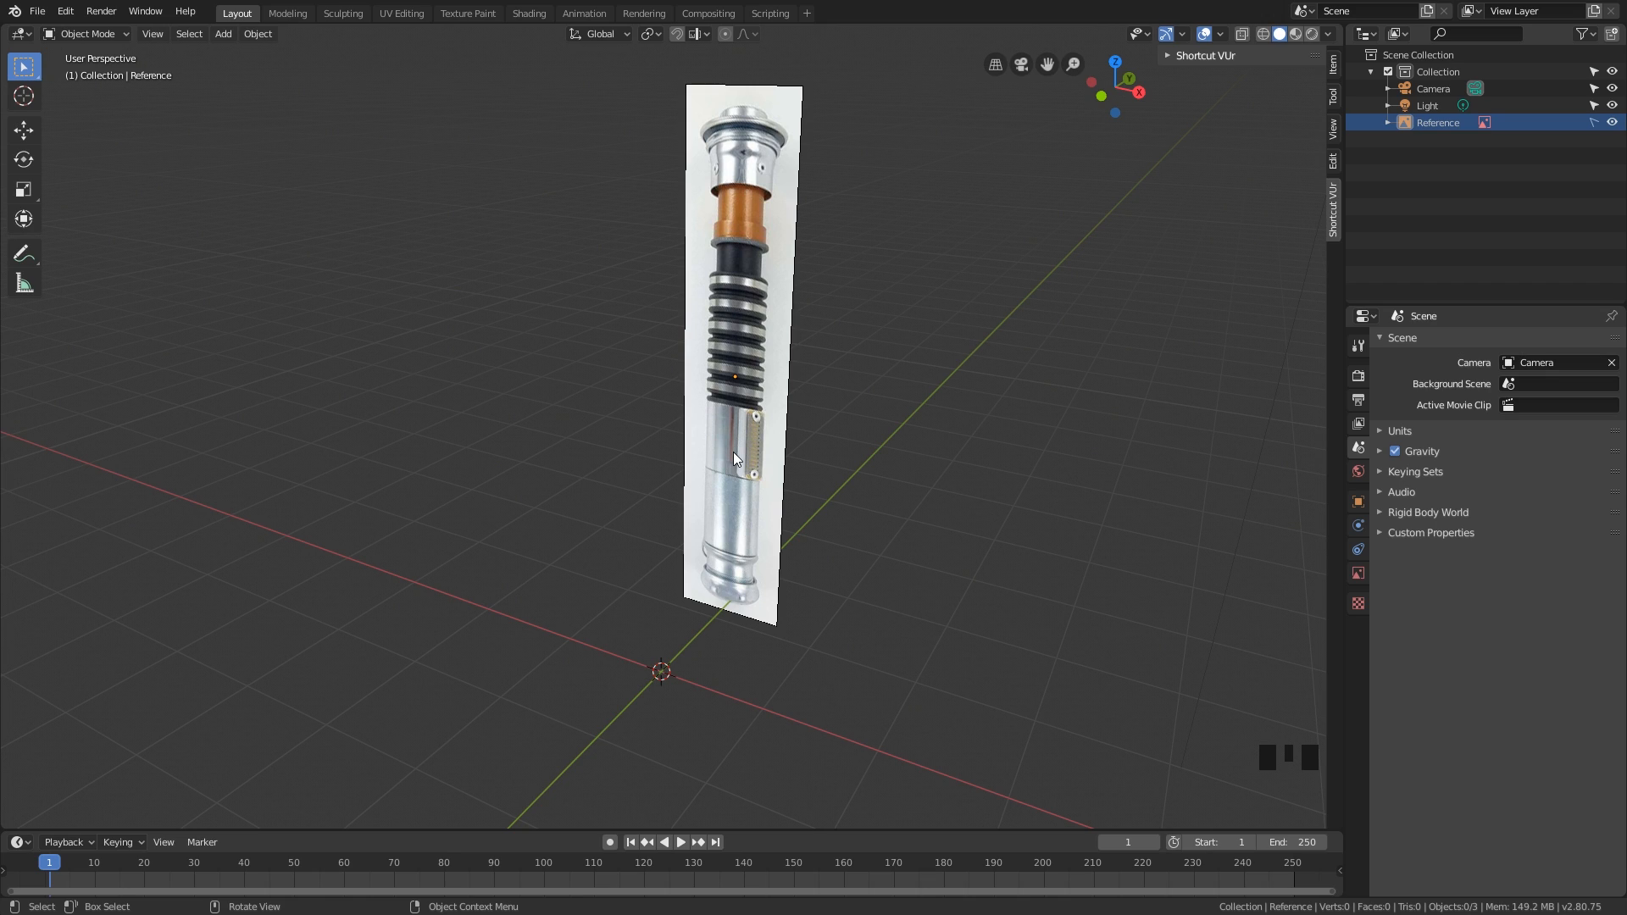
click(806, 434)
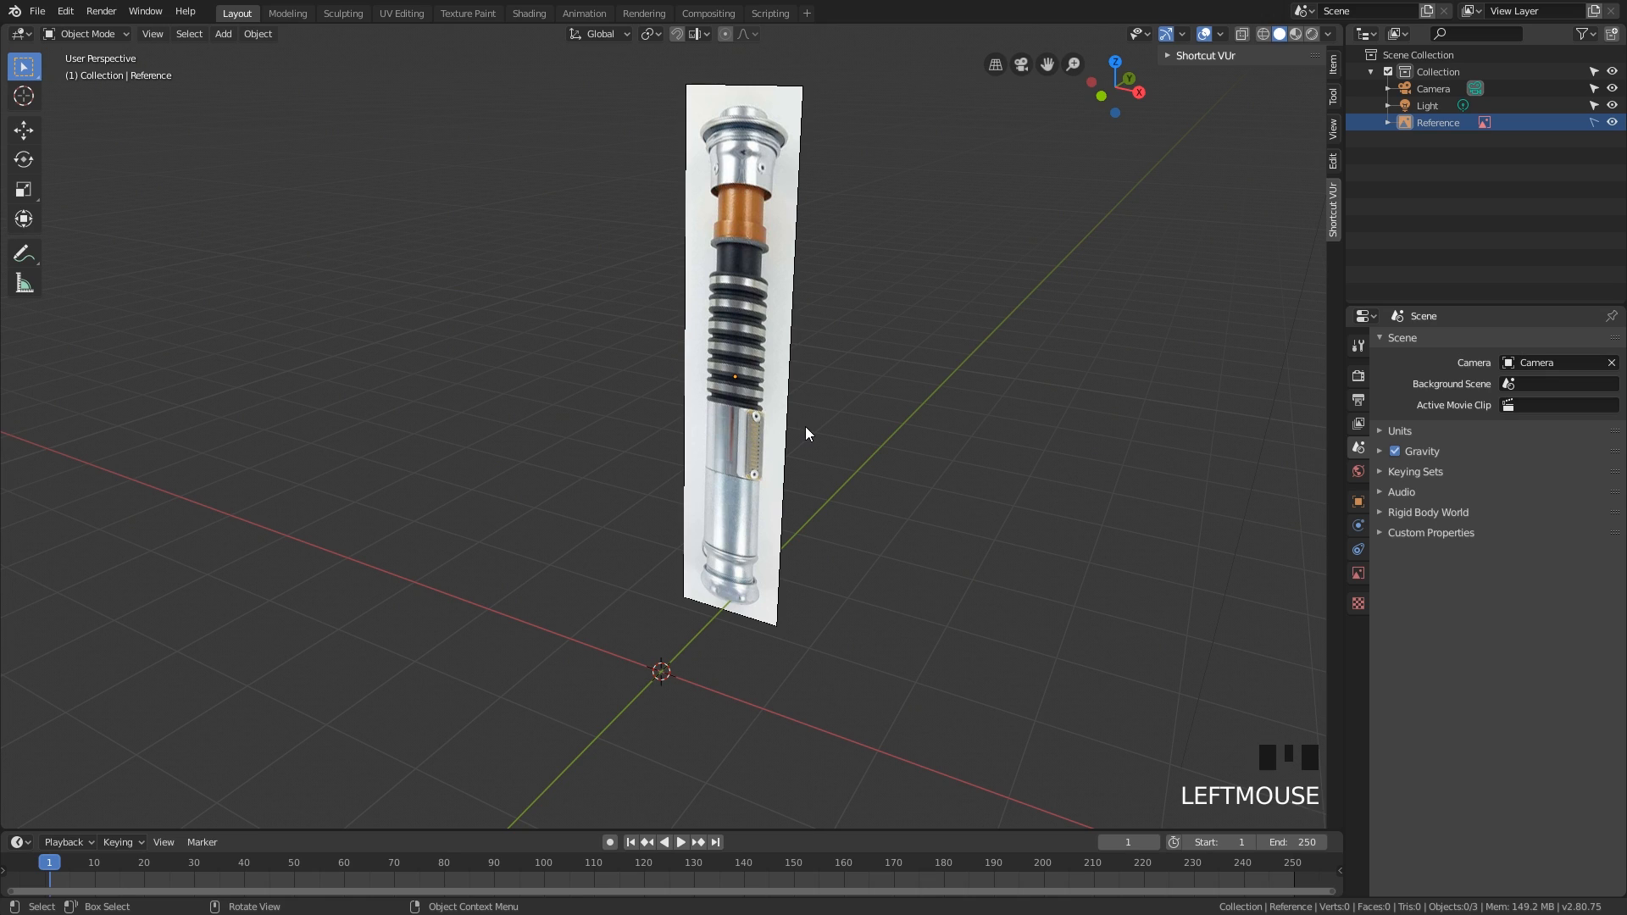
middle_drag(817, 472, 799, 486)
click(808, 483)
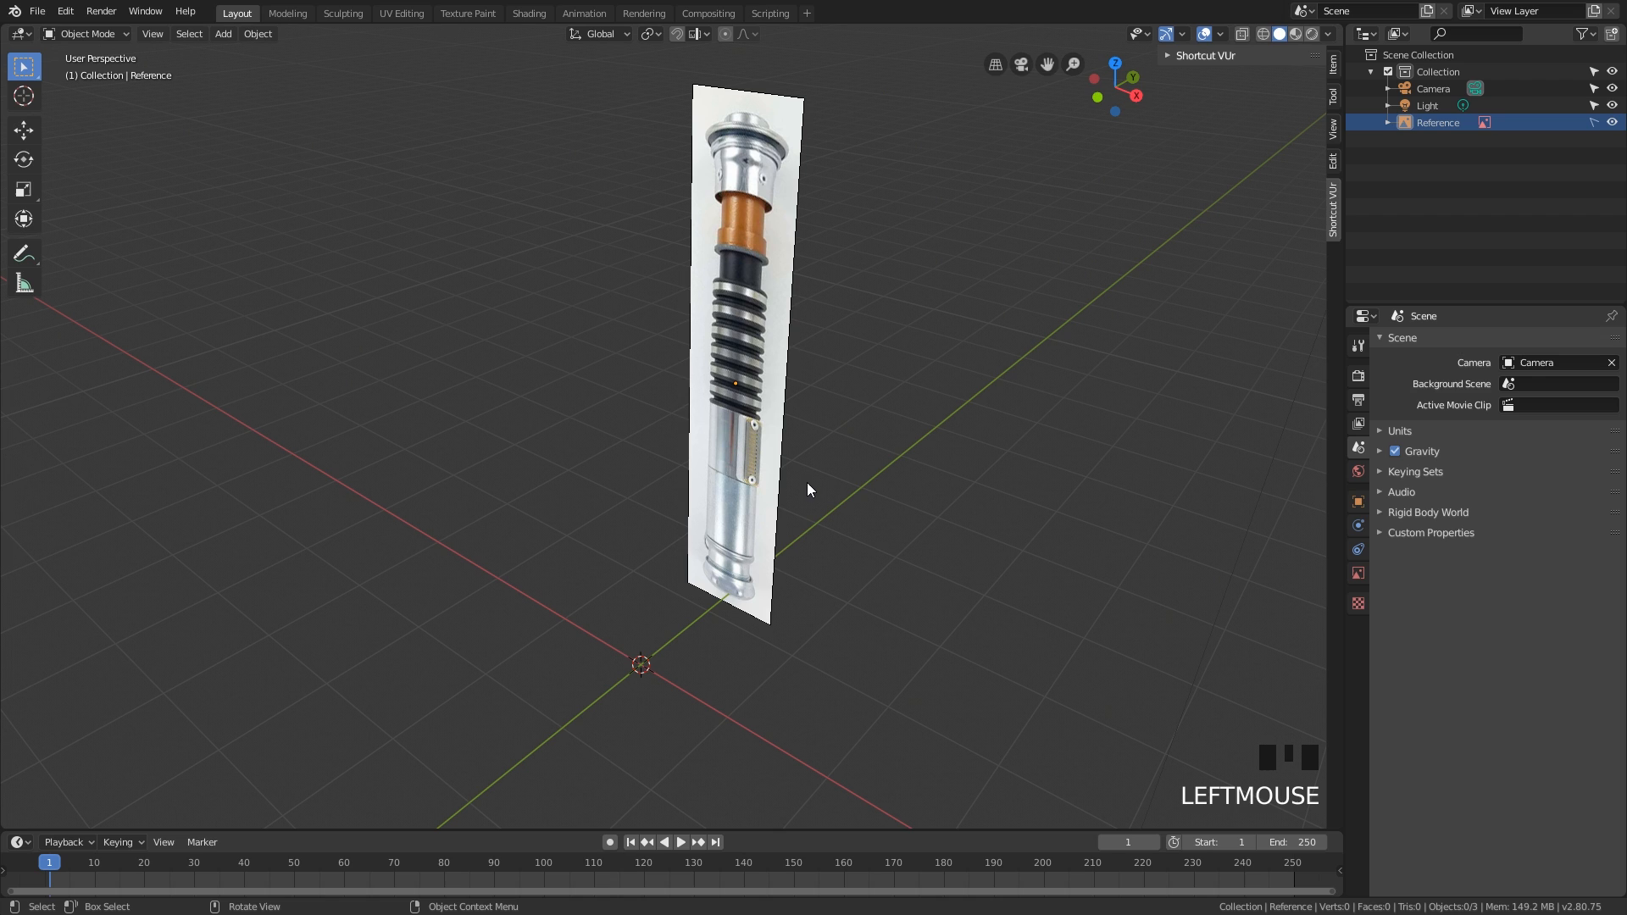
Step: Add a mesh cylinder at the world origin and set its vertex count to 16
key(shift+a)
mouse_move(808, 483)
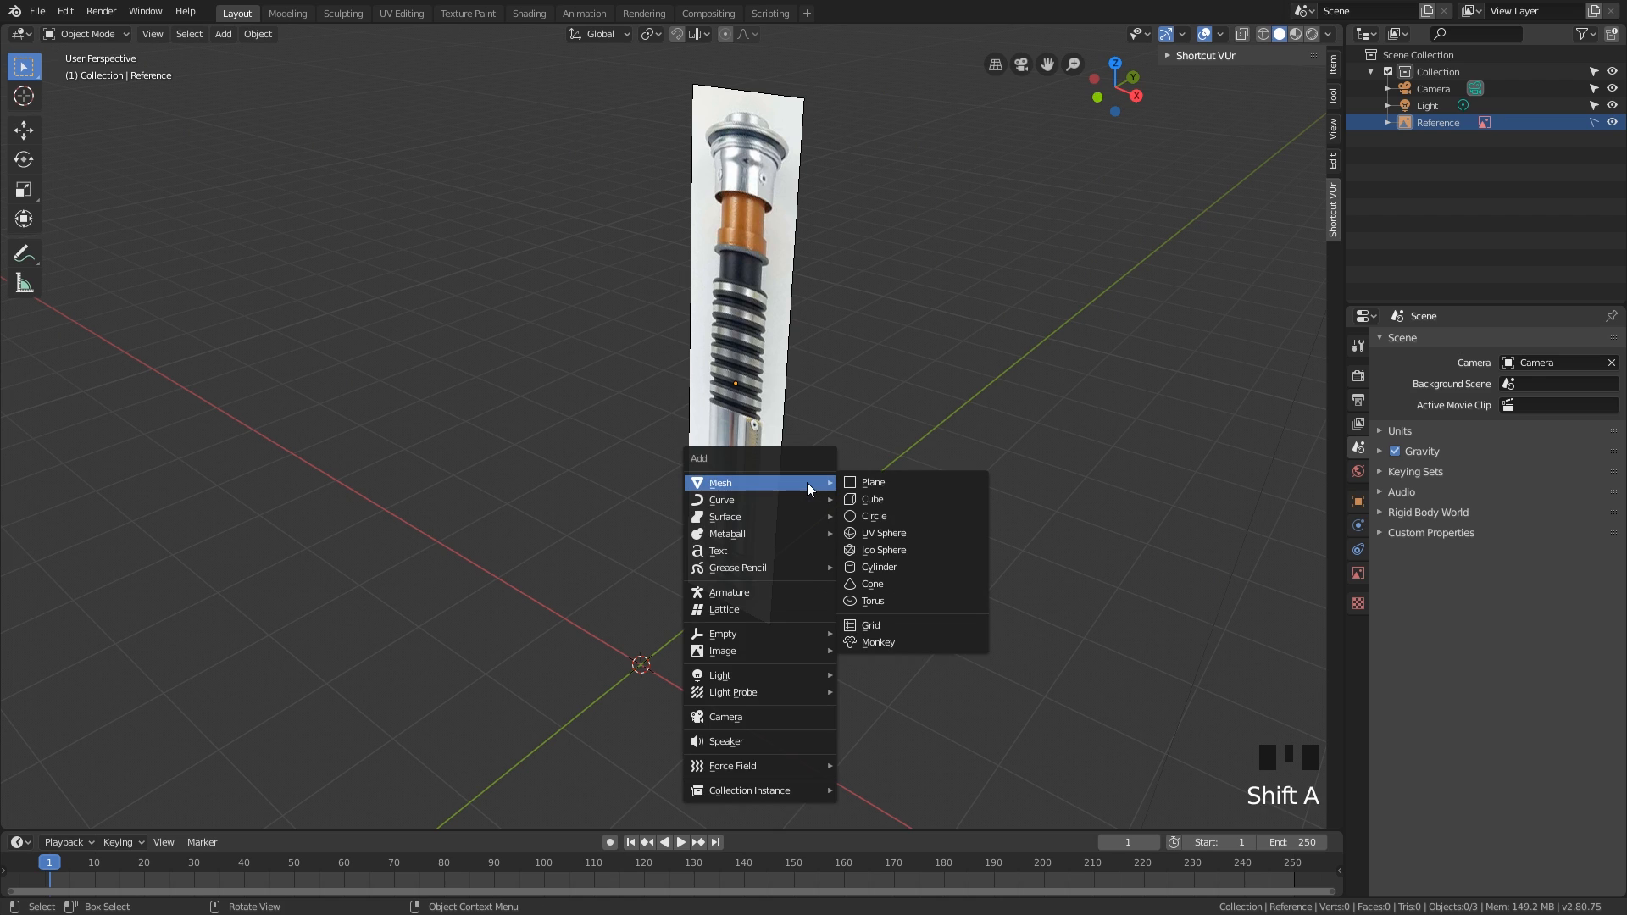
click(873, 568)
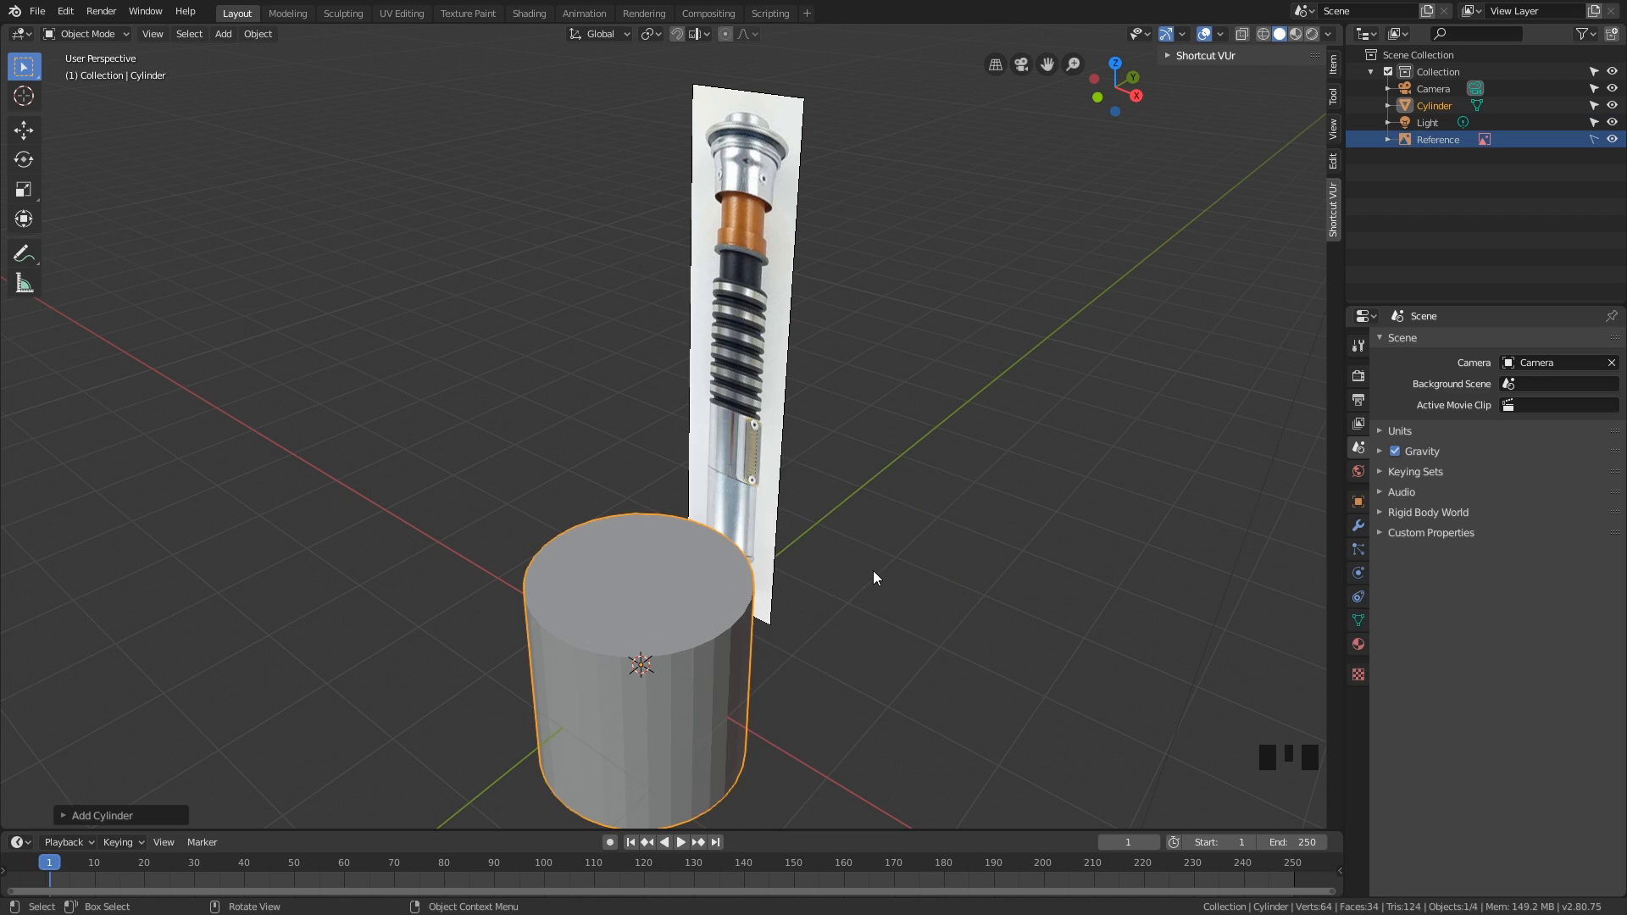
click(99, 814)
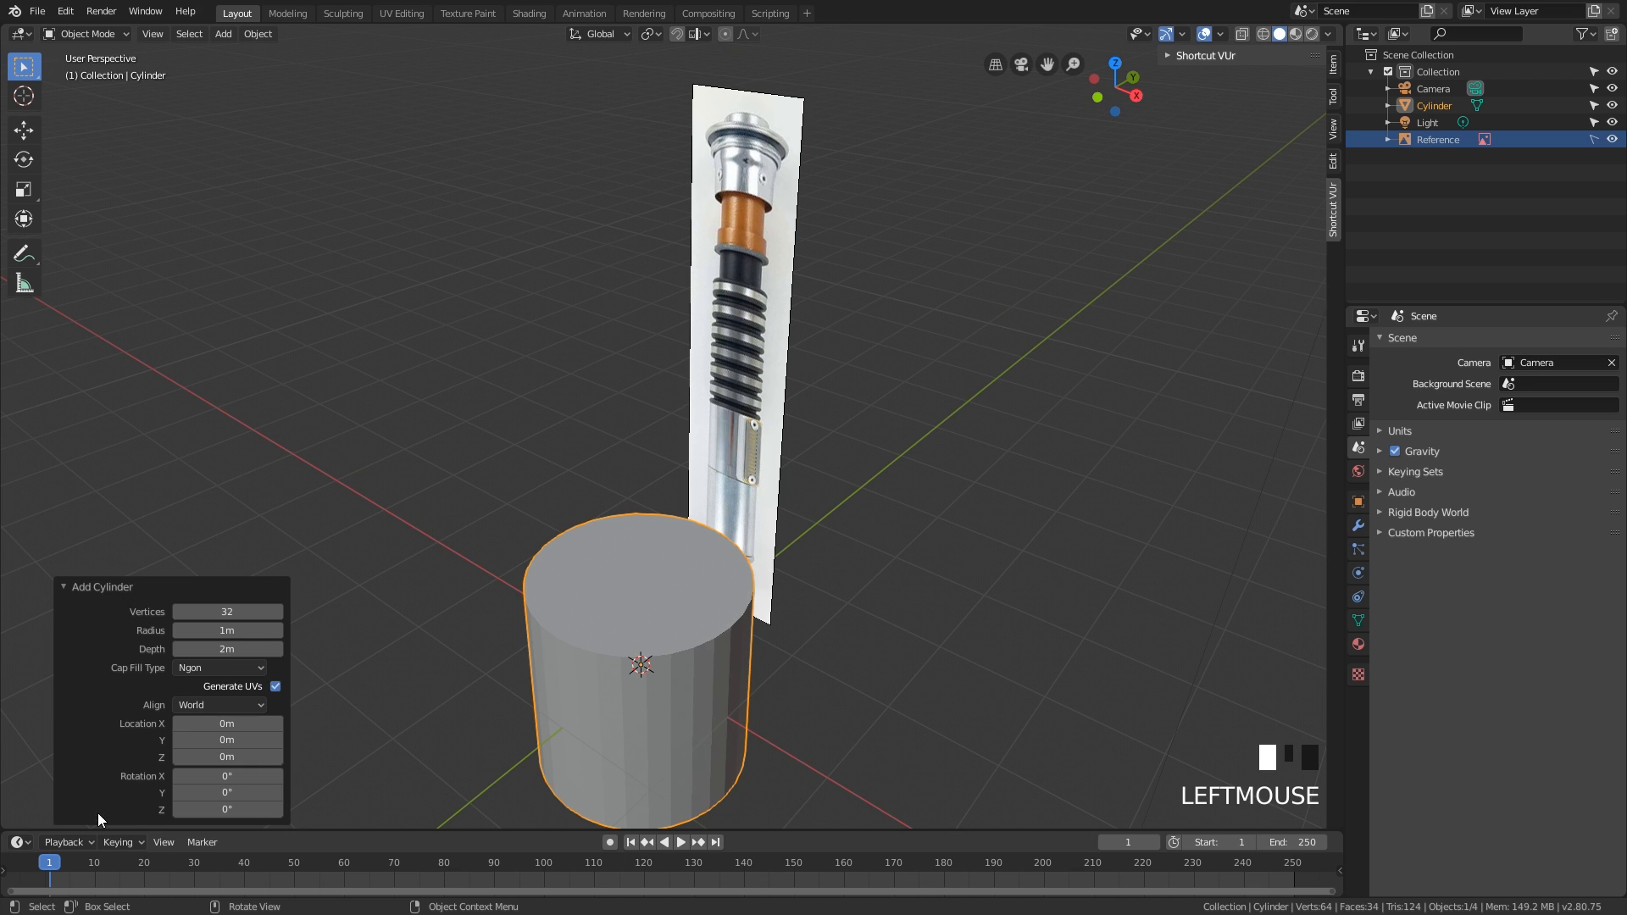
drag(207, 617, 252, 612)
click(246, 612)
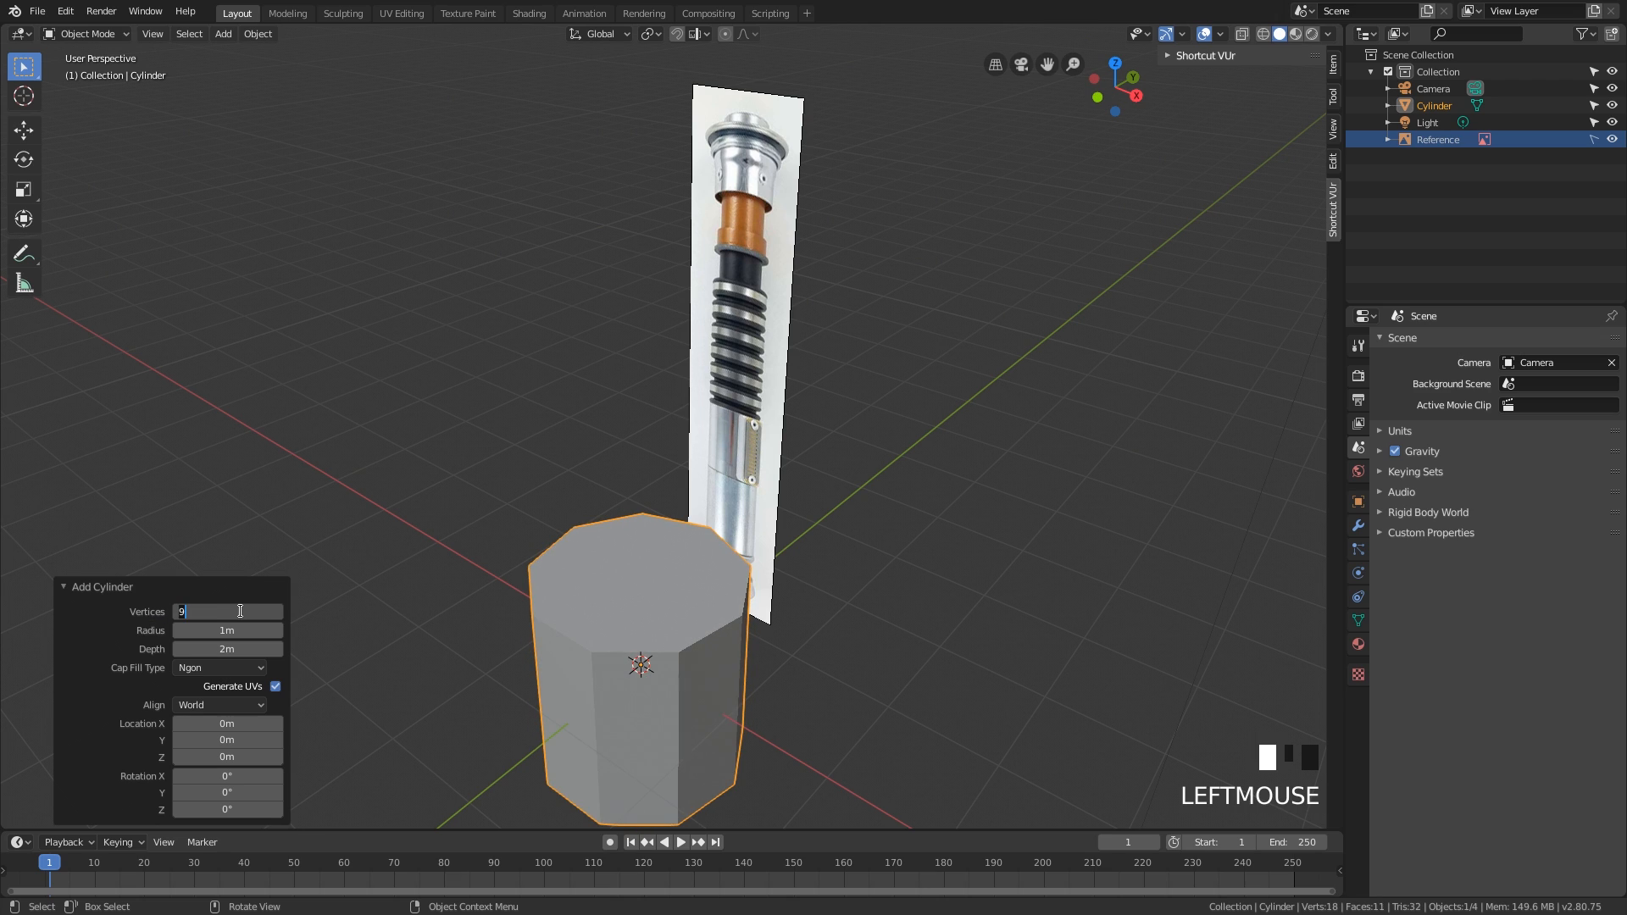
text(16)
key(Return)
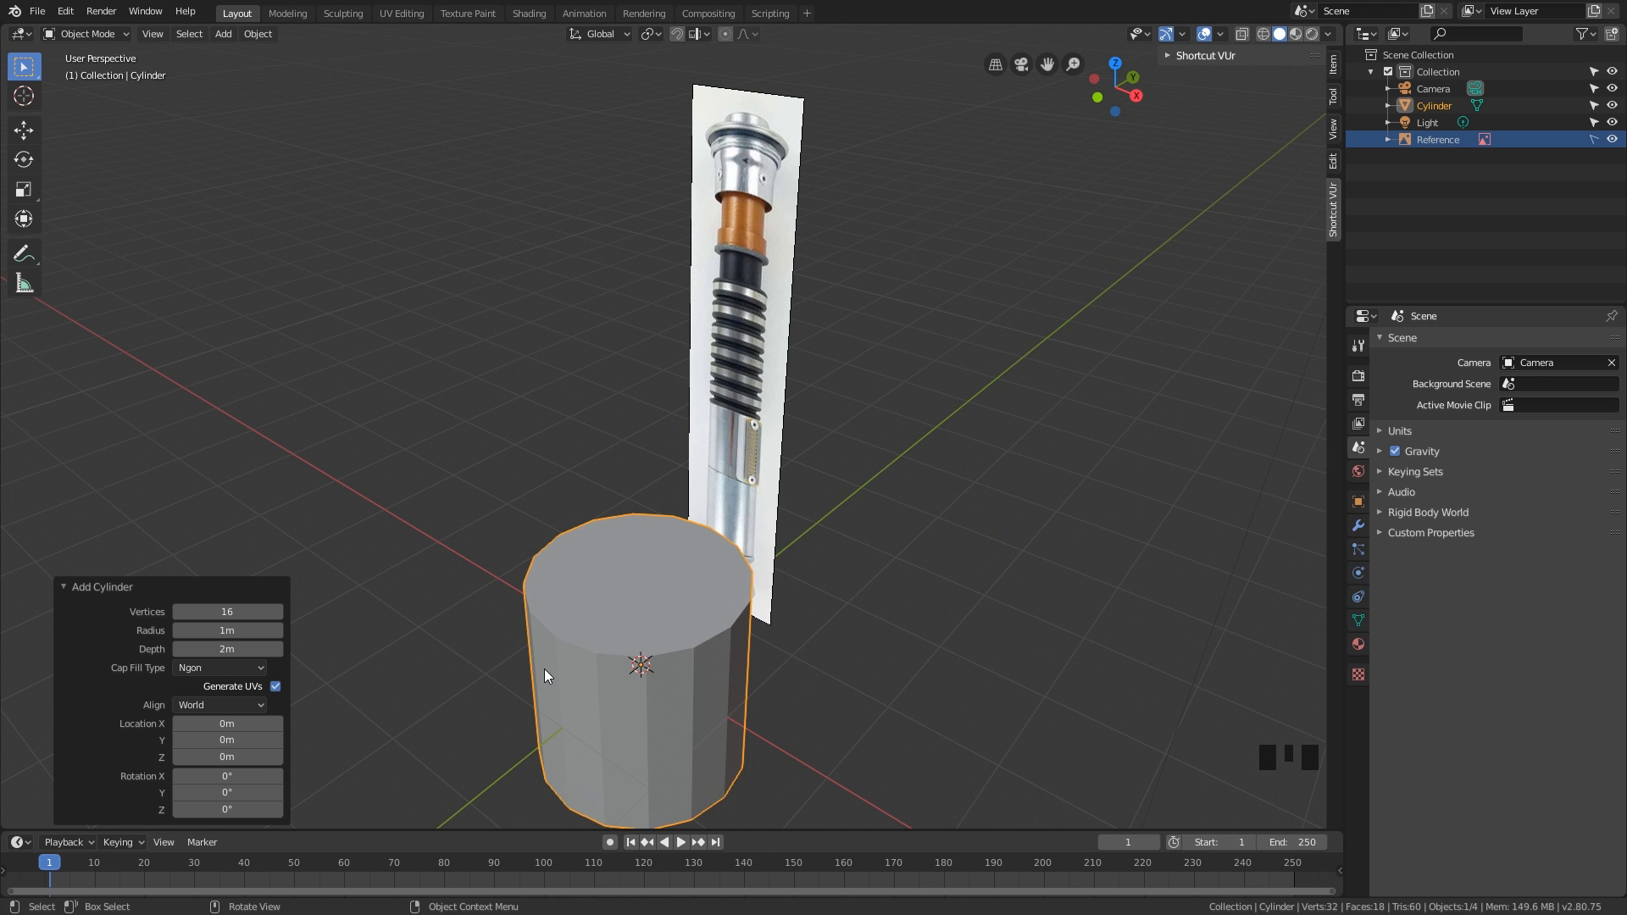
Step: Examine the cylinder's faceted sides and outline from several angles, checking it both selected and deselected
mouse_move(556, 663)
middle_down()
mouse_move(574, 658)
mouse_move(526, 652)
mouse_move(564, 662)
mouse_move(536, 670)
middle_up()
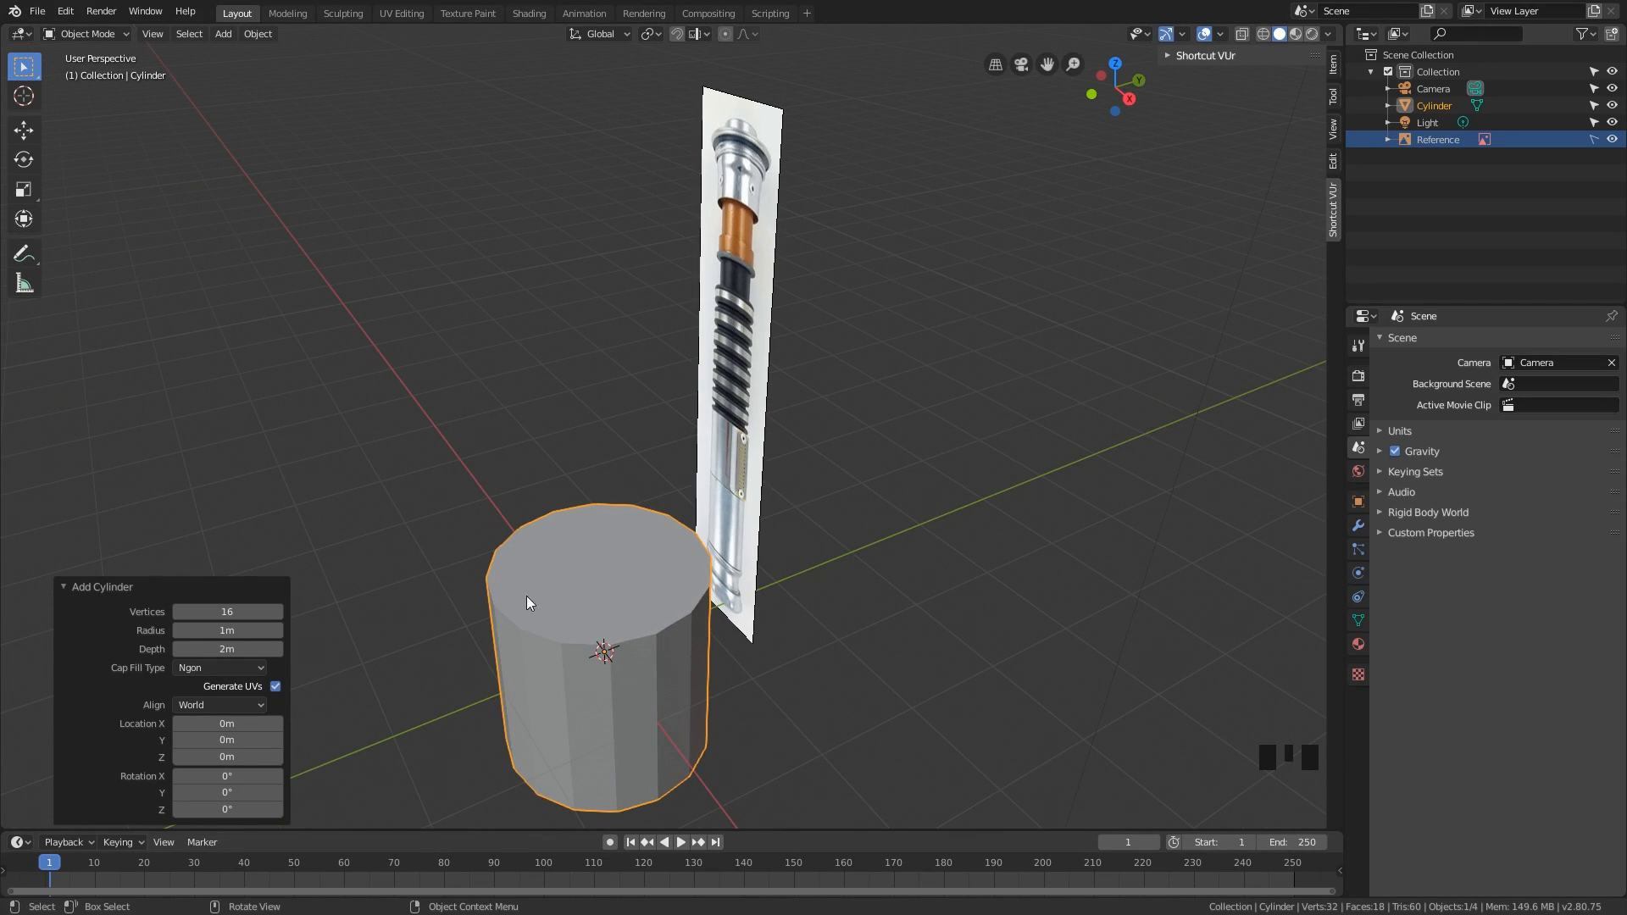
click(459, 511)
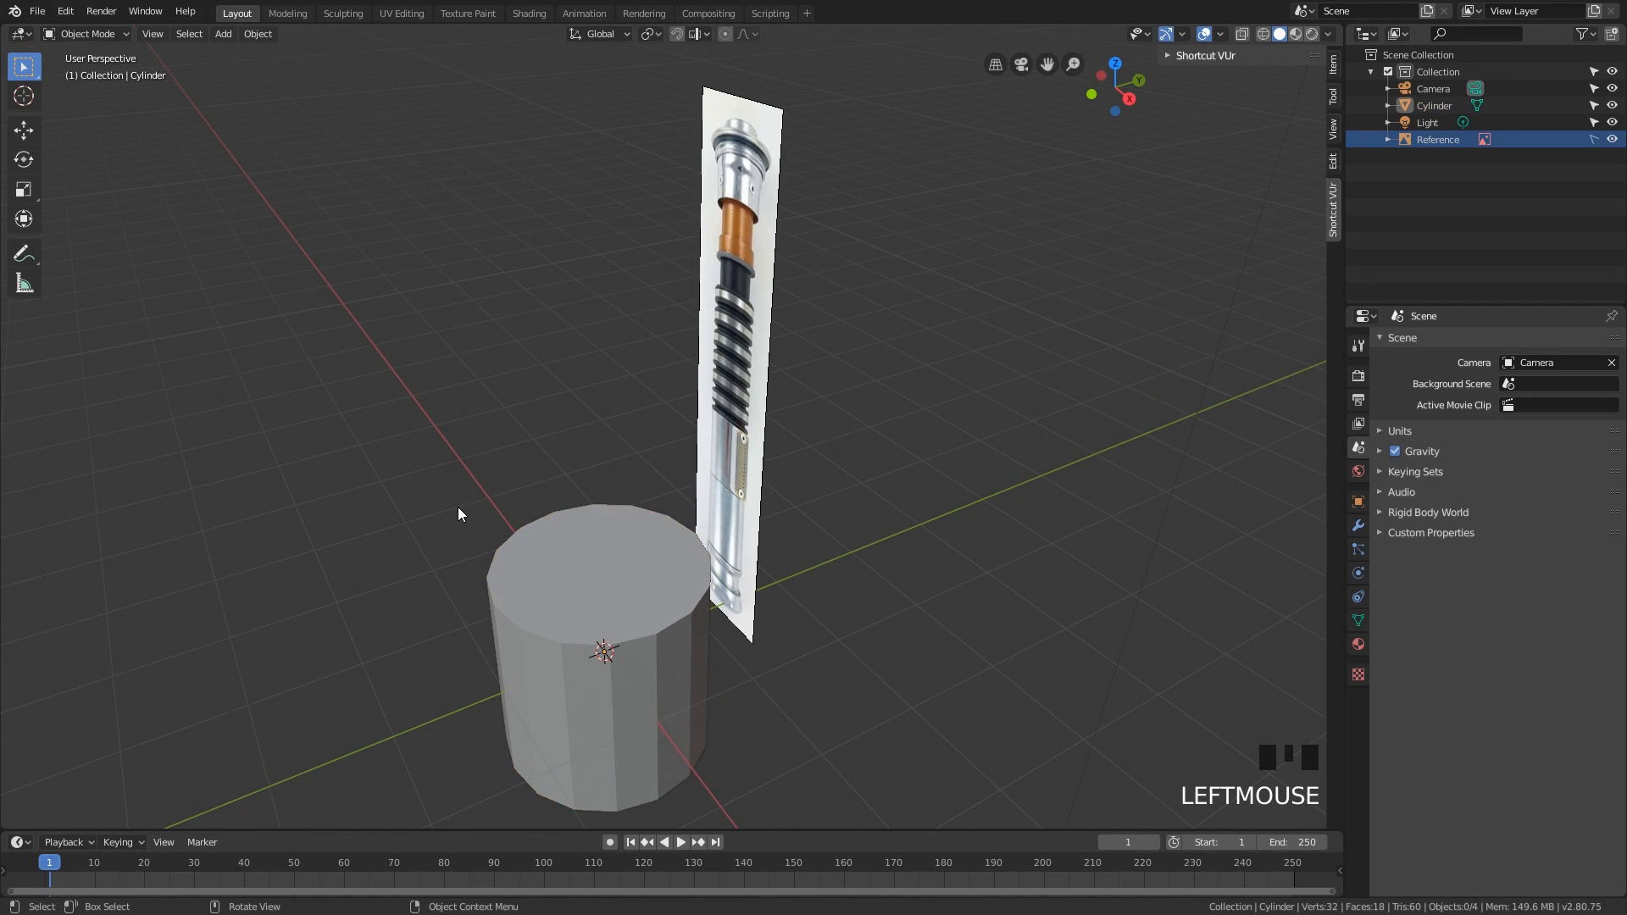
click(532, 583)
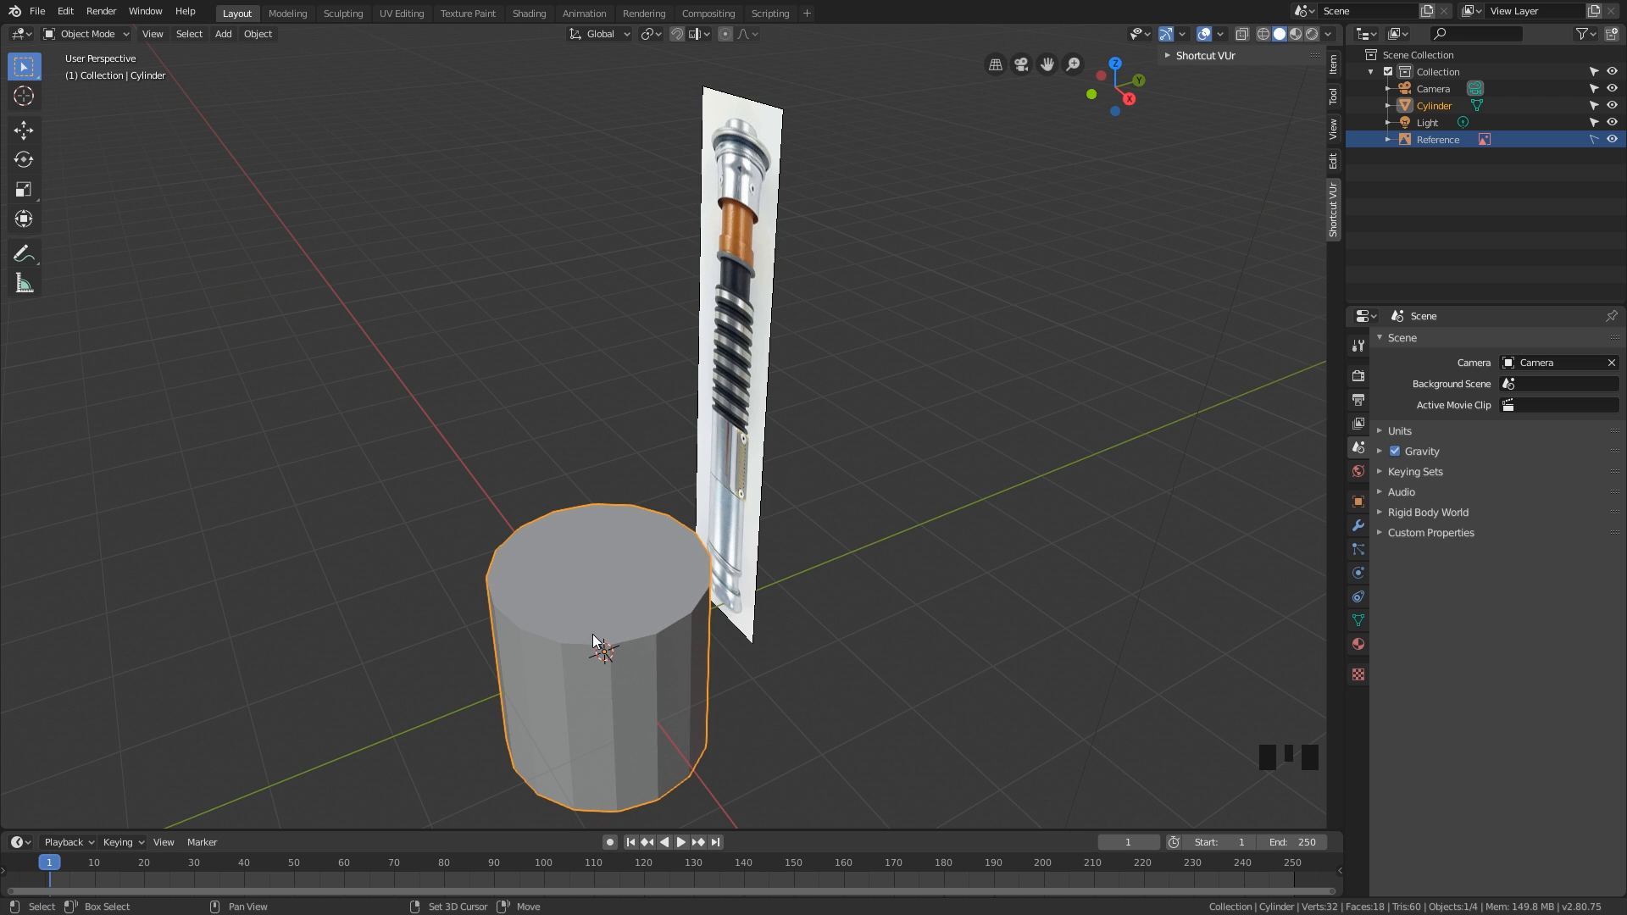
shift+middle_drag(597, 644, 647, 641)
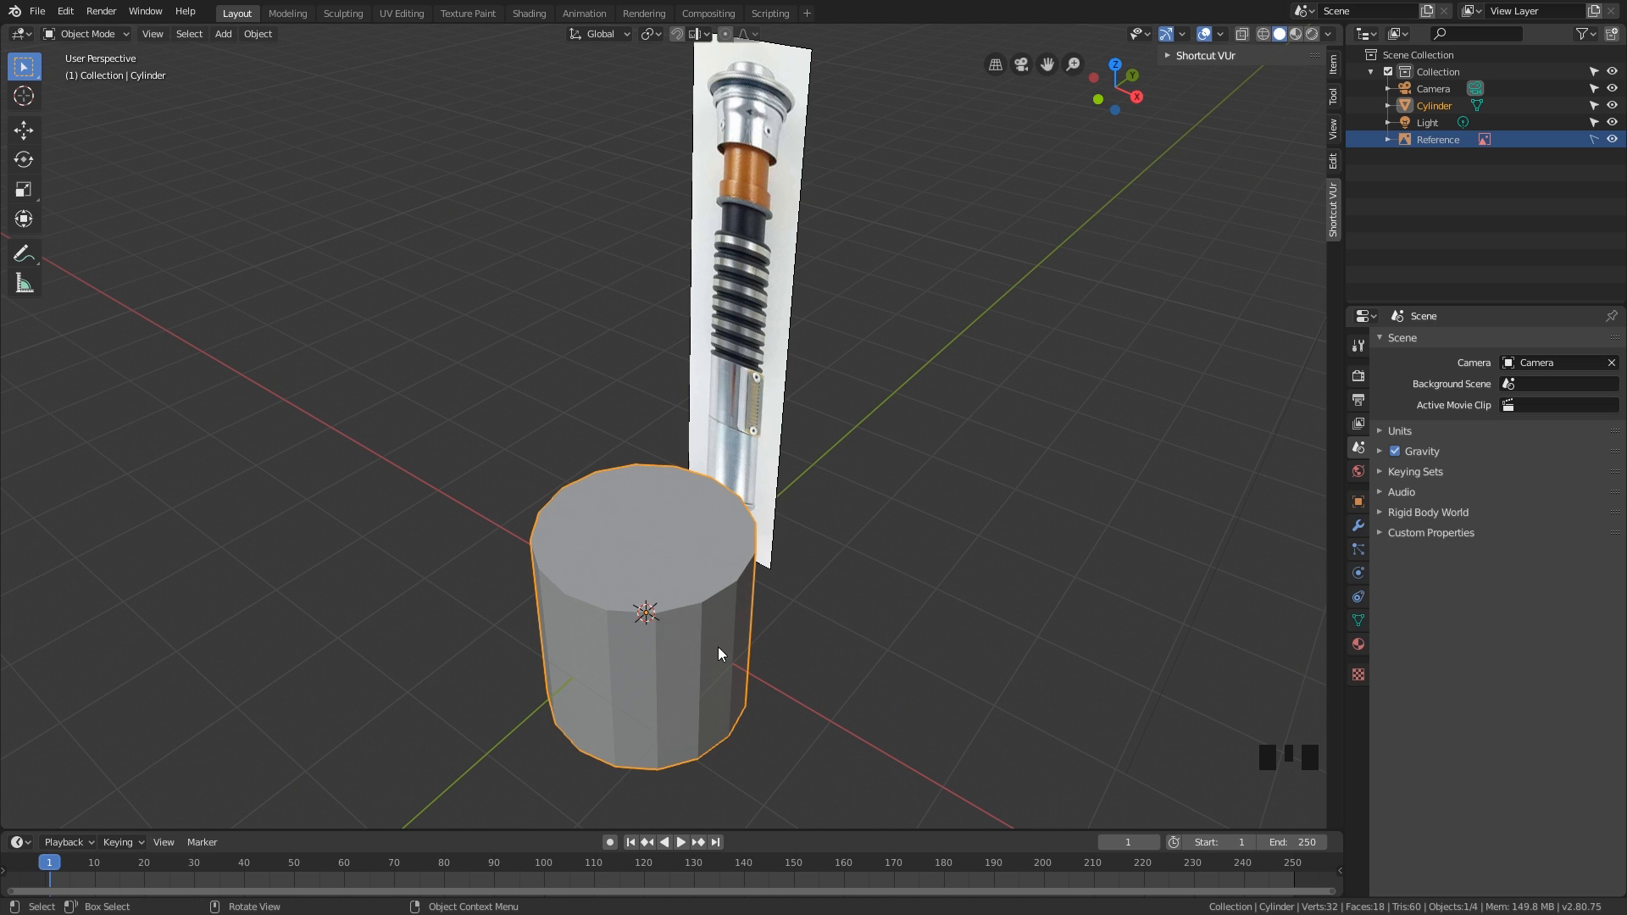
middle_drag(687, 655, 688, 572)
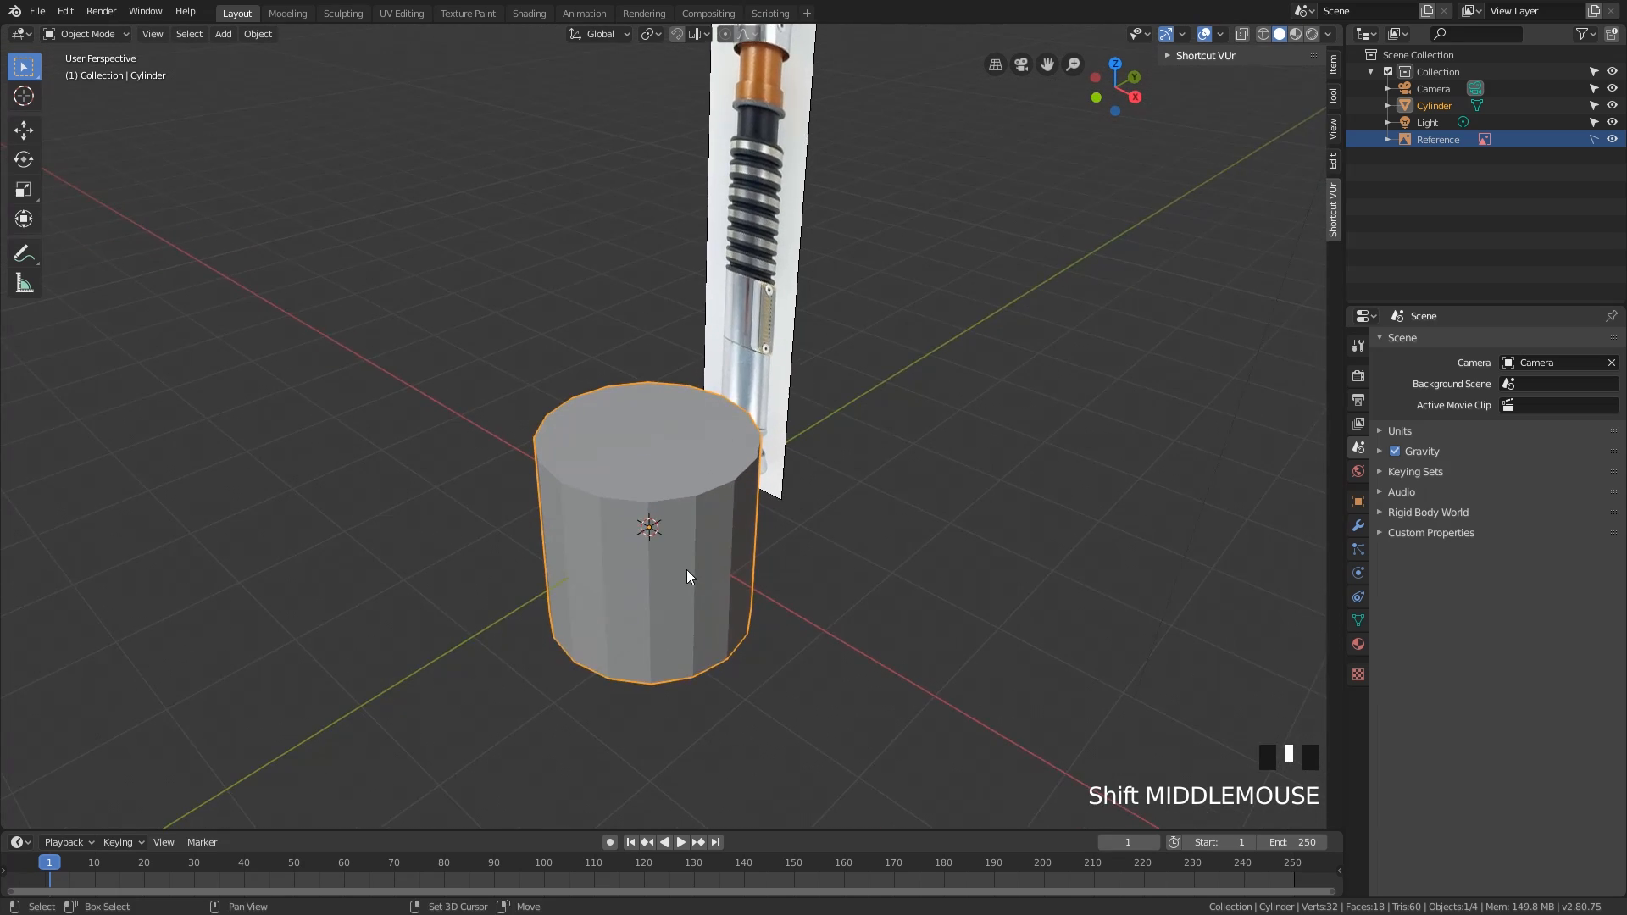
scroll(695, 590, up, 2)
shift+middle_drag(699, 633, 707, 590)
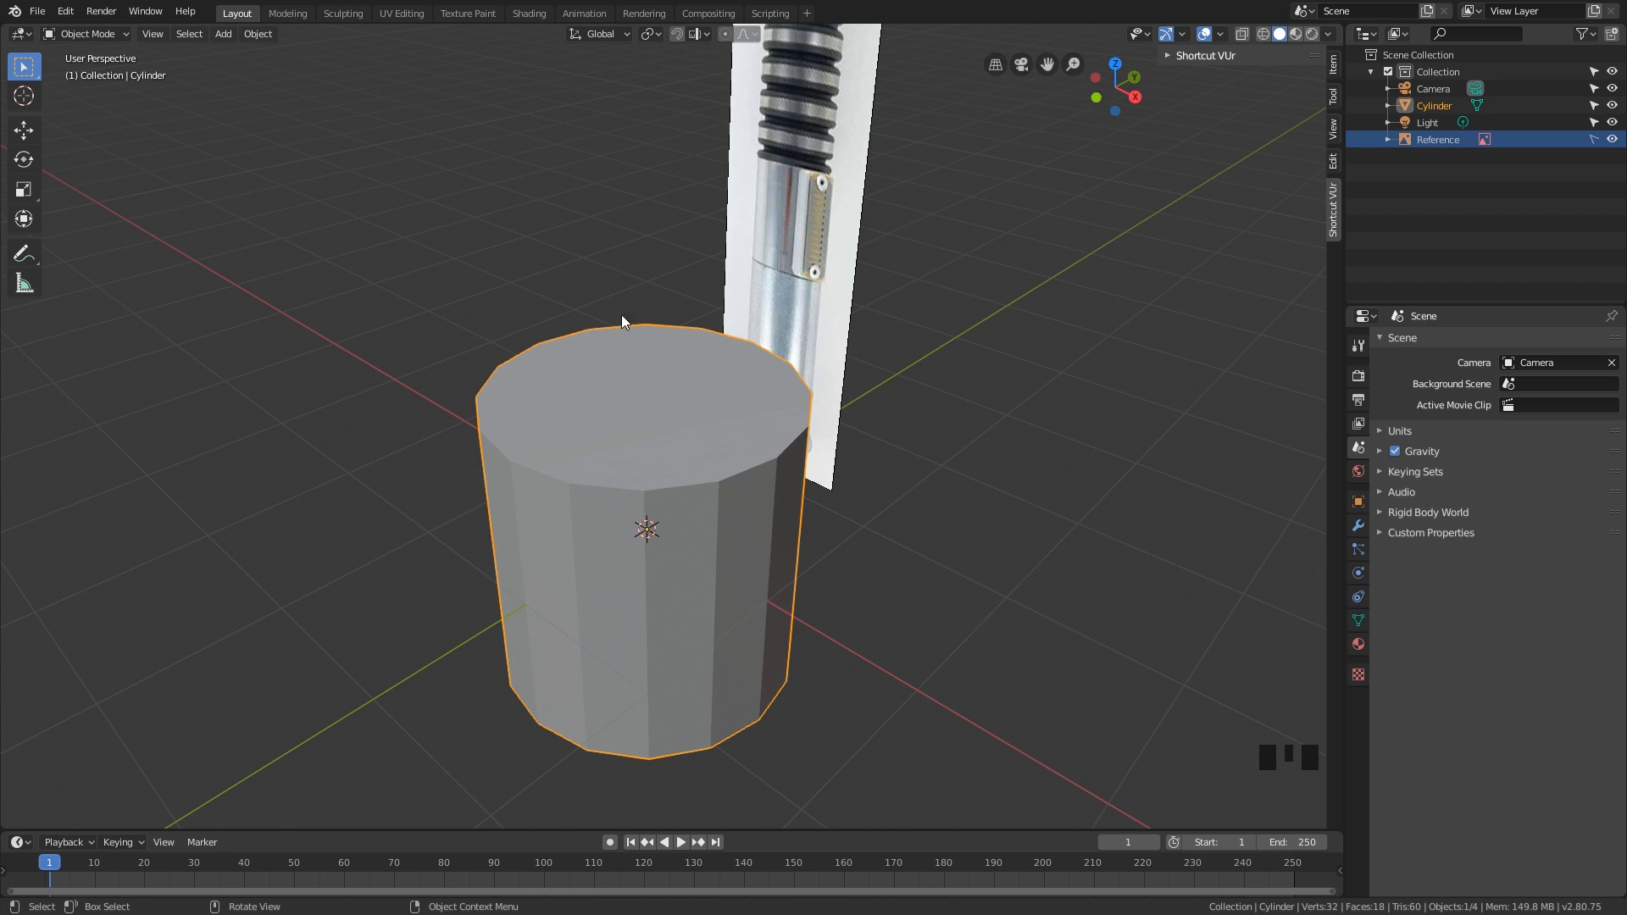
middle_drag(635, 541, 658, 548)
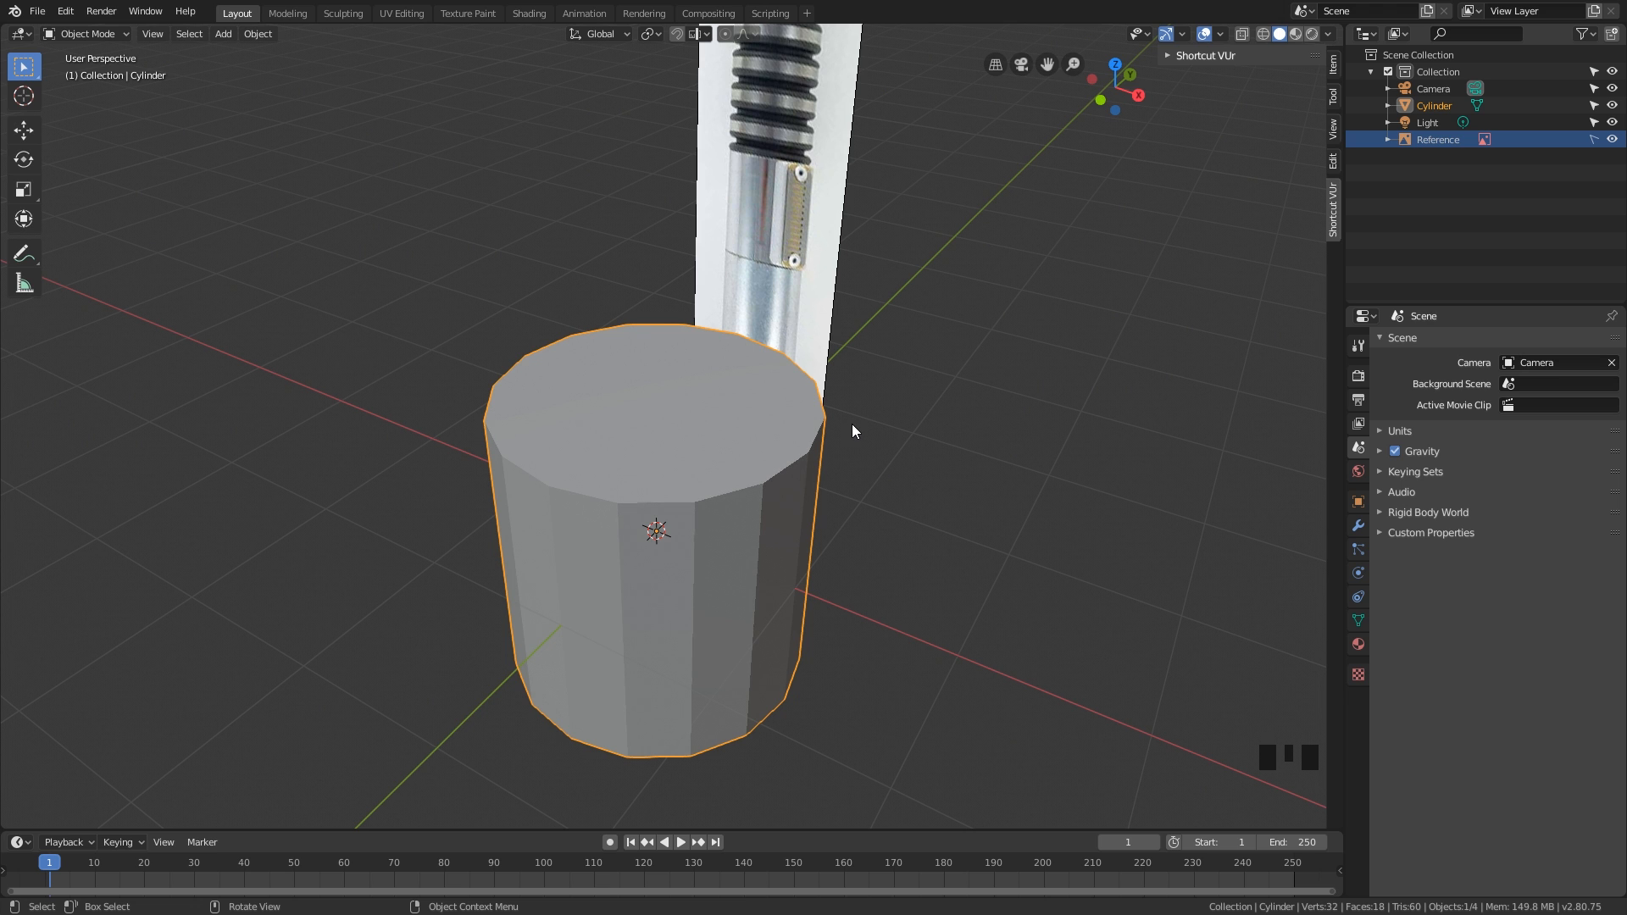
middle_drag(842, 429, 810, 463)
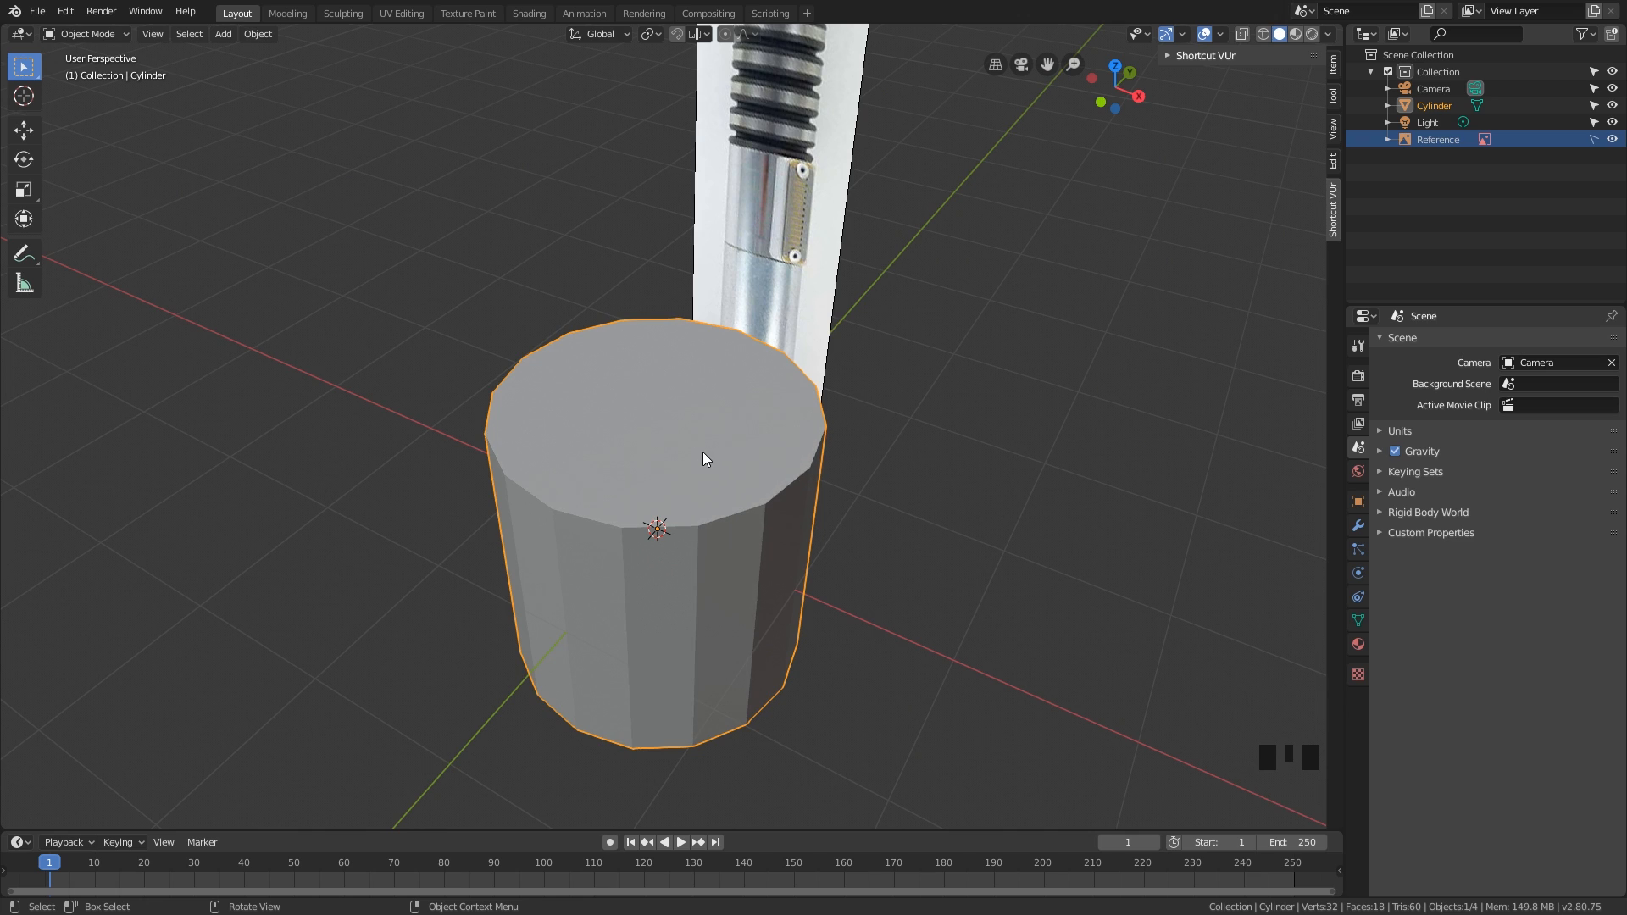
Step: Show the scene from the front and split the 3D viewport into two side-by-side views, one front and one perspective
key(grave)
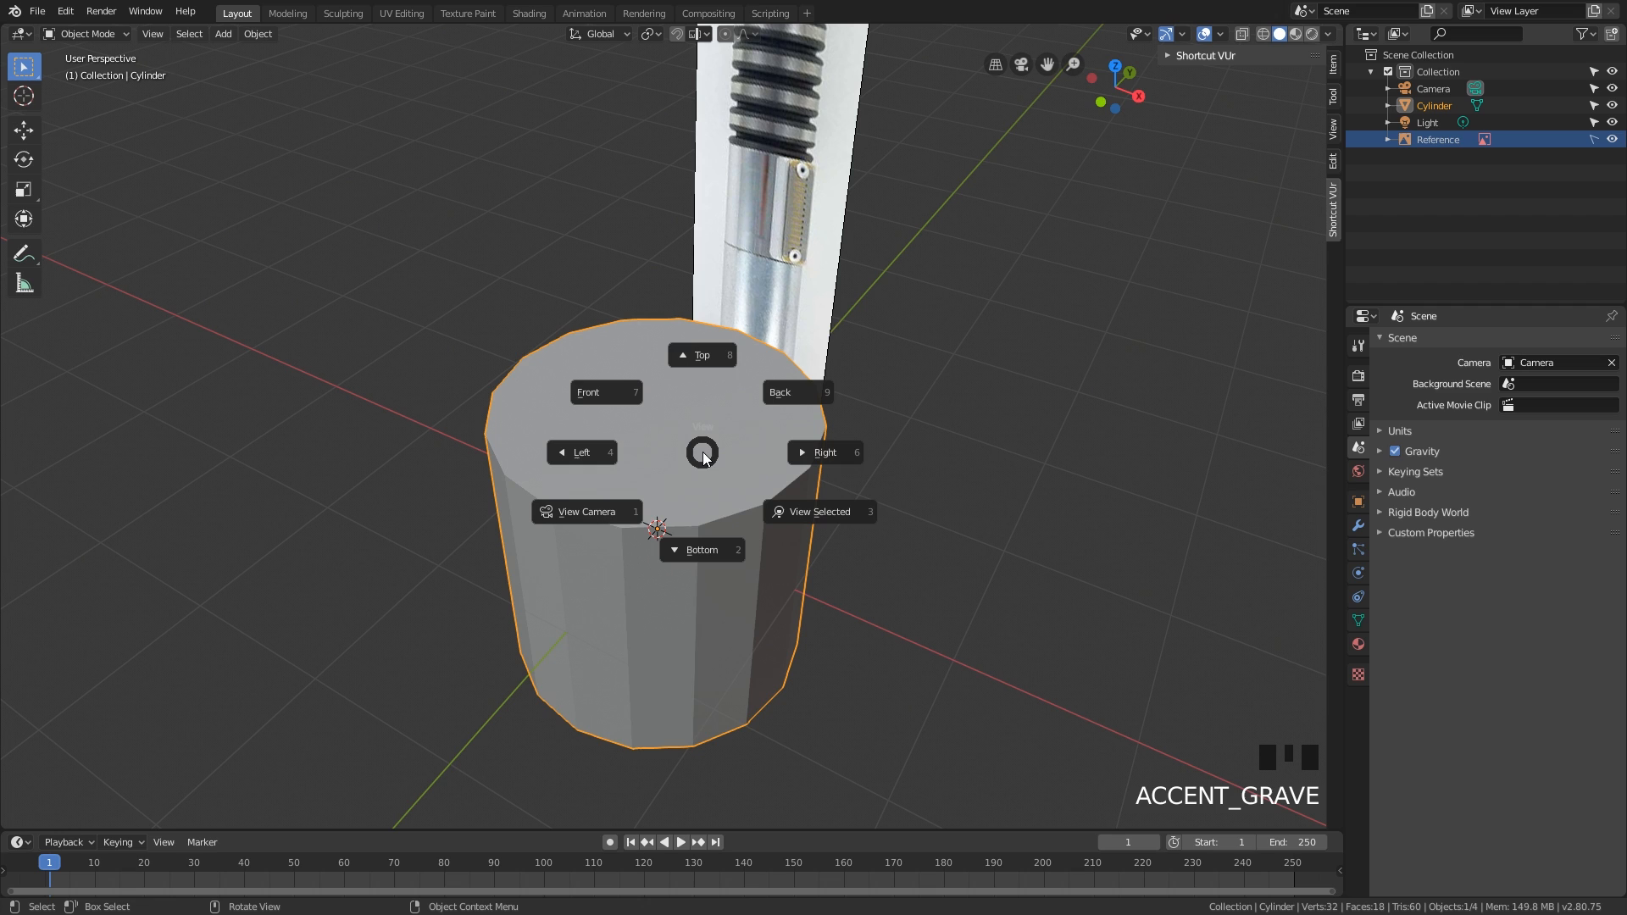
click(607, 391)
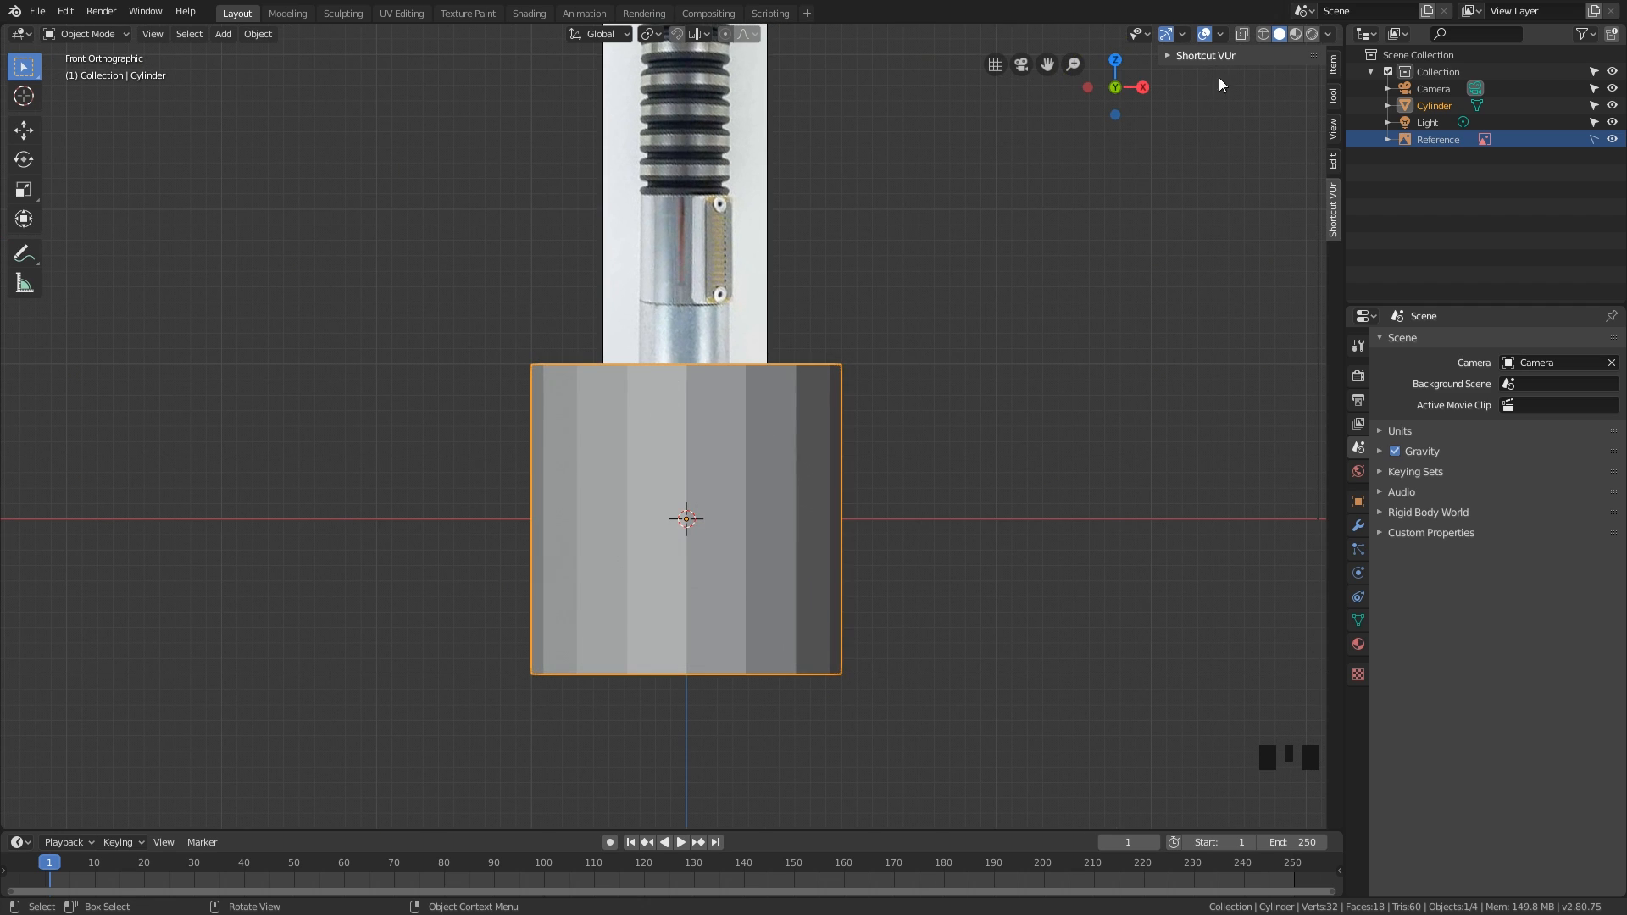
click(1341, 25)
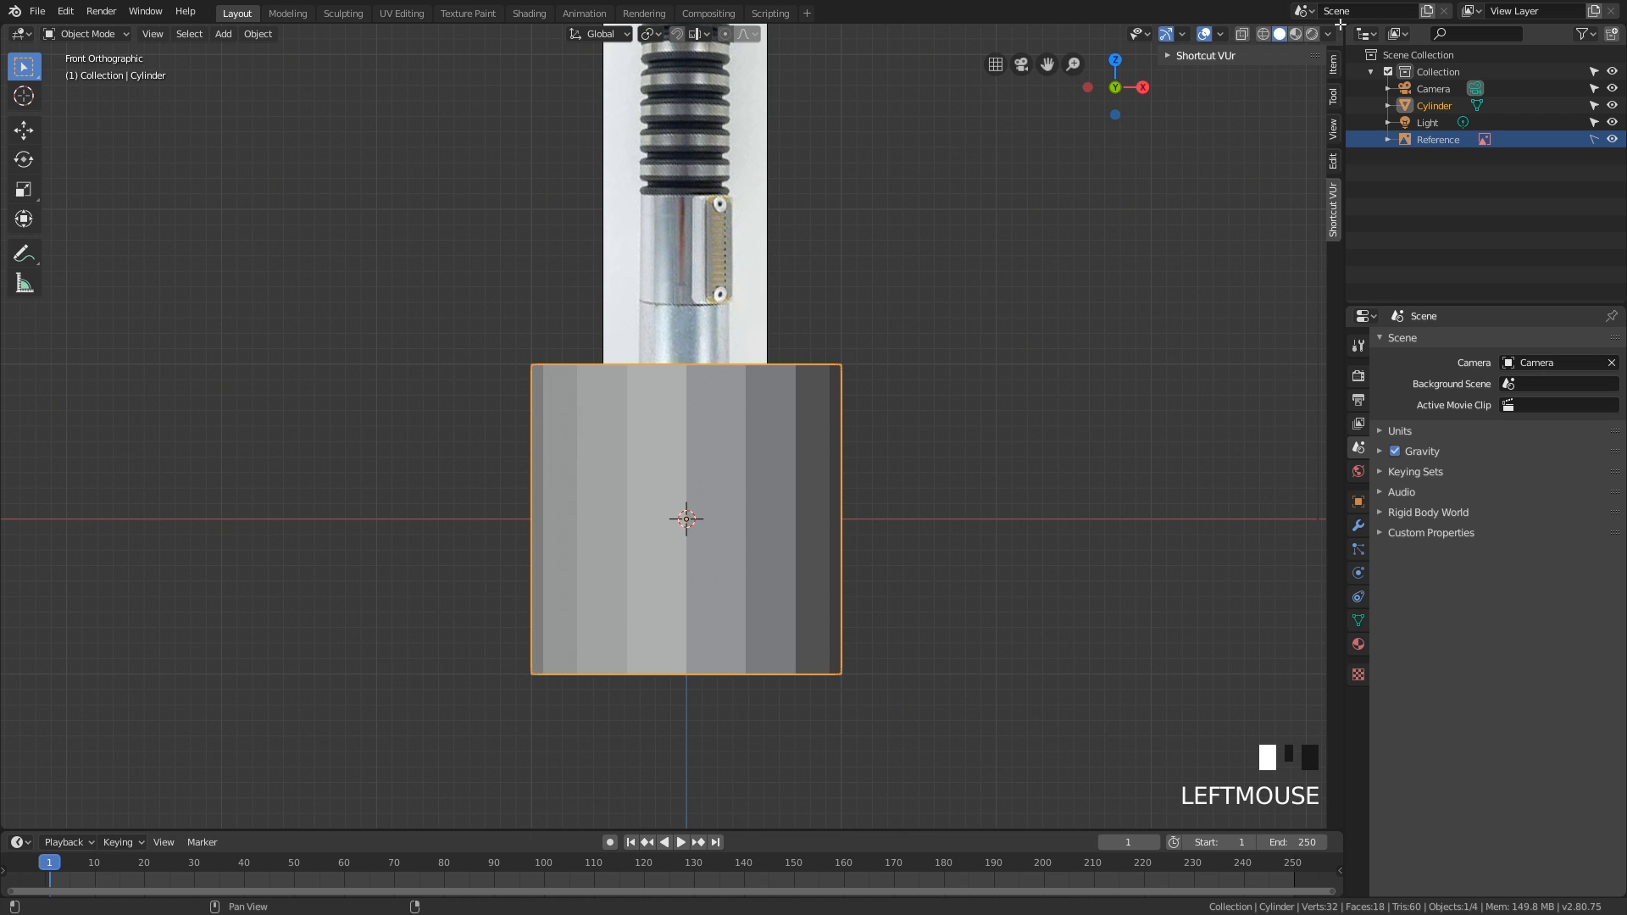
drag(1341, 25, 654, 161)
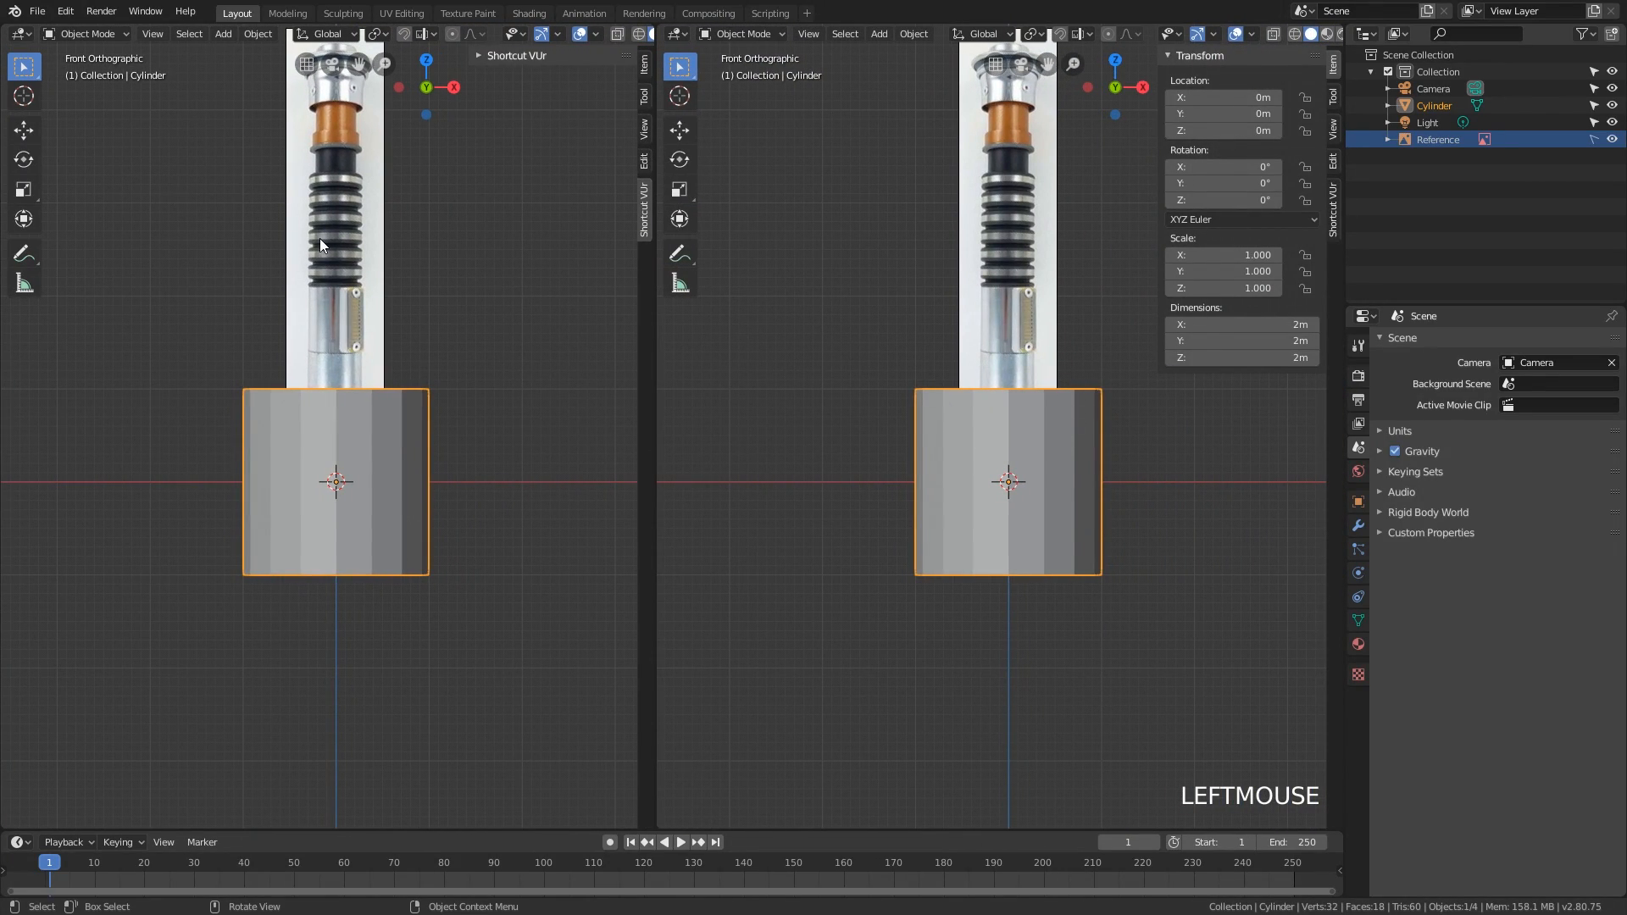
middle_drag(1003, 341, 679, 410)
shift+middle_drag(496, 365, 536, 465)
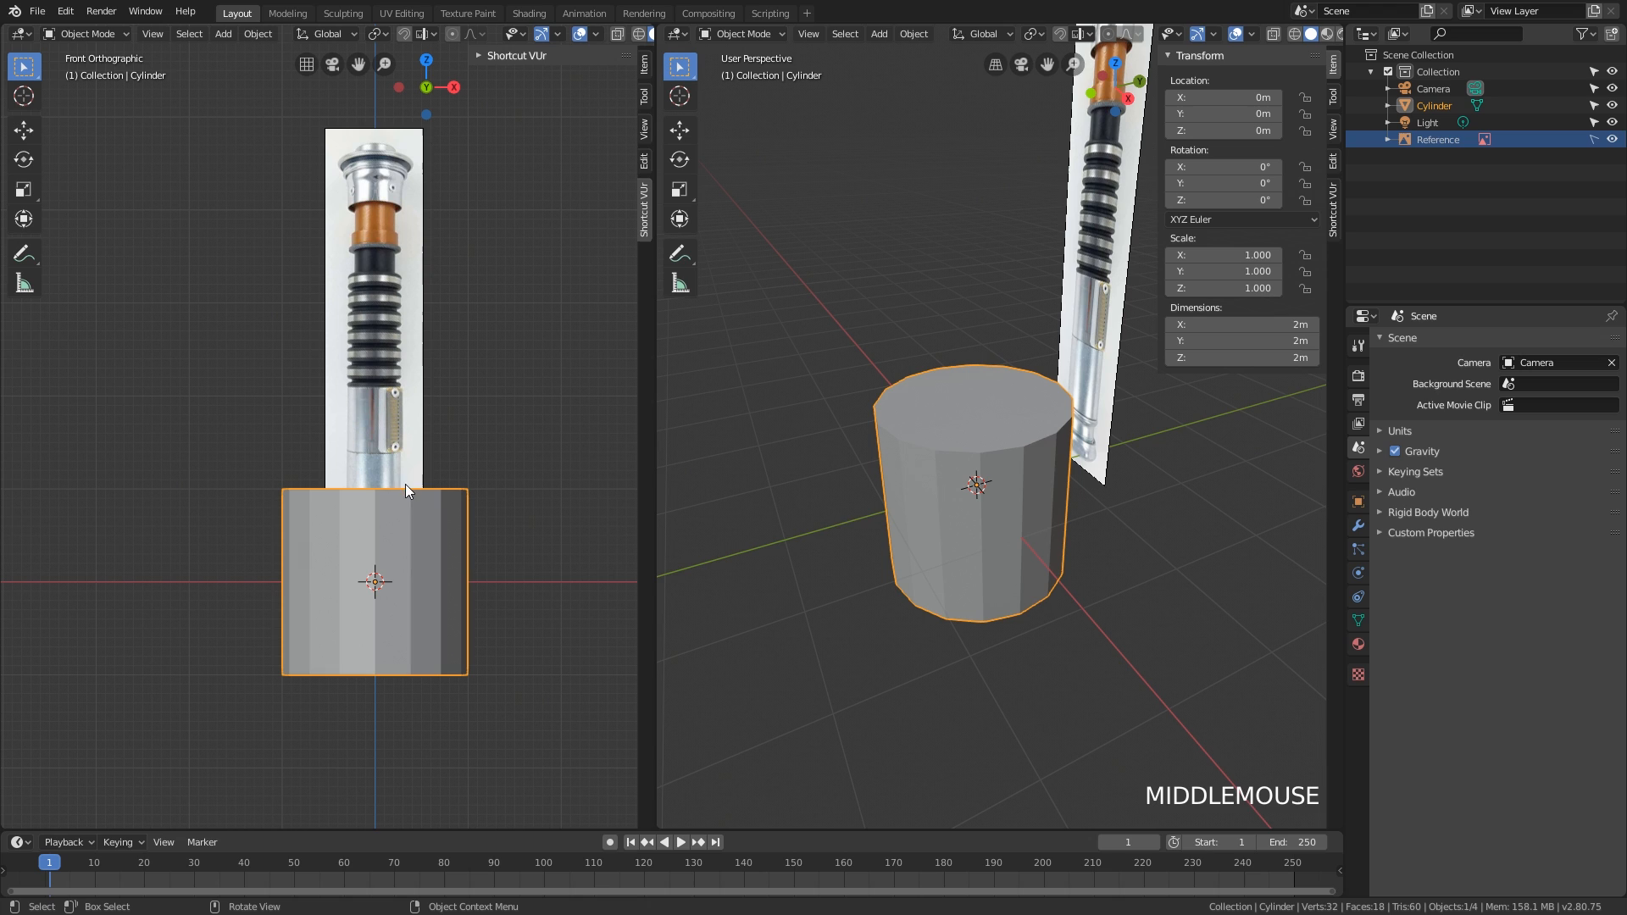
middle_drag(898, 395, 966, 445)
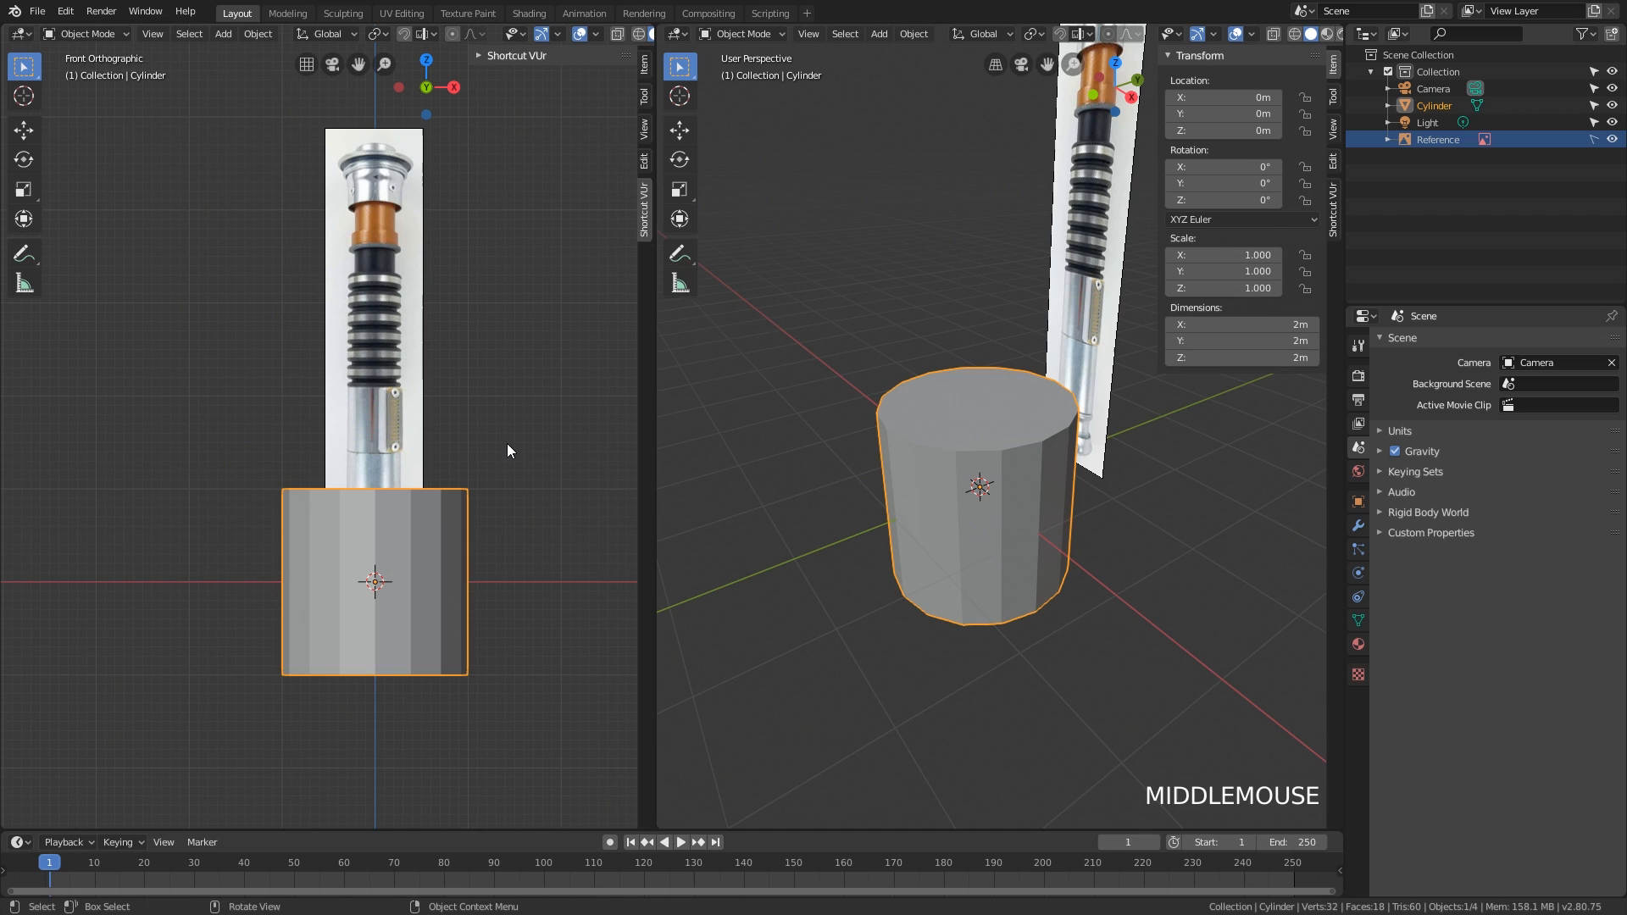
Step: Set the front view to wireframe shading and toggle between wireframe and solid to compare the cylinder with the reference
key(z)
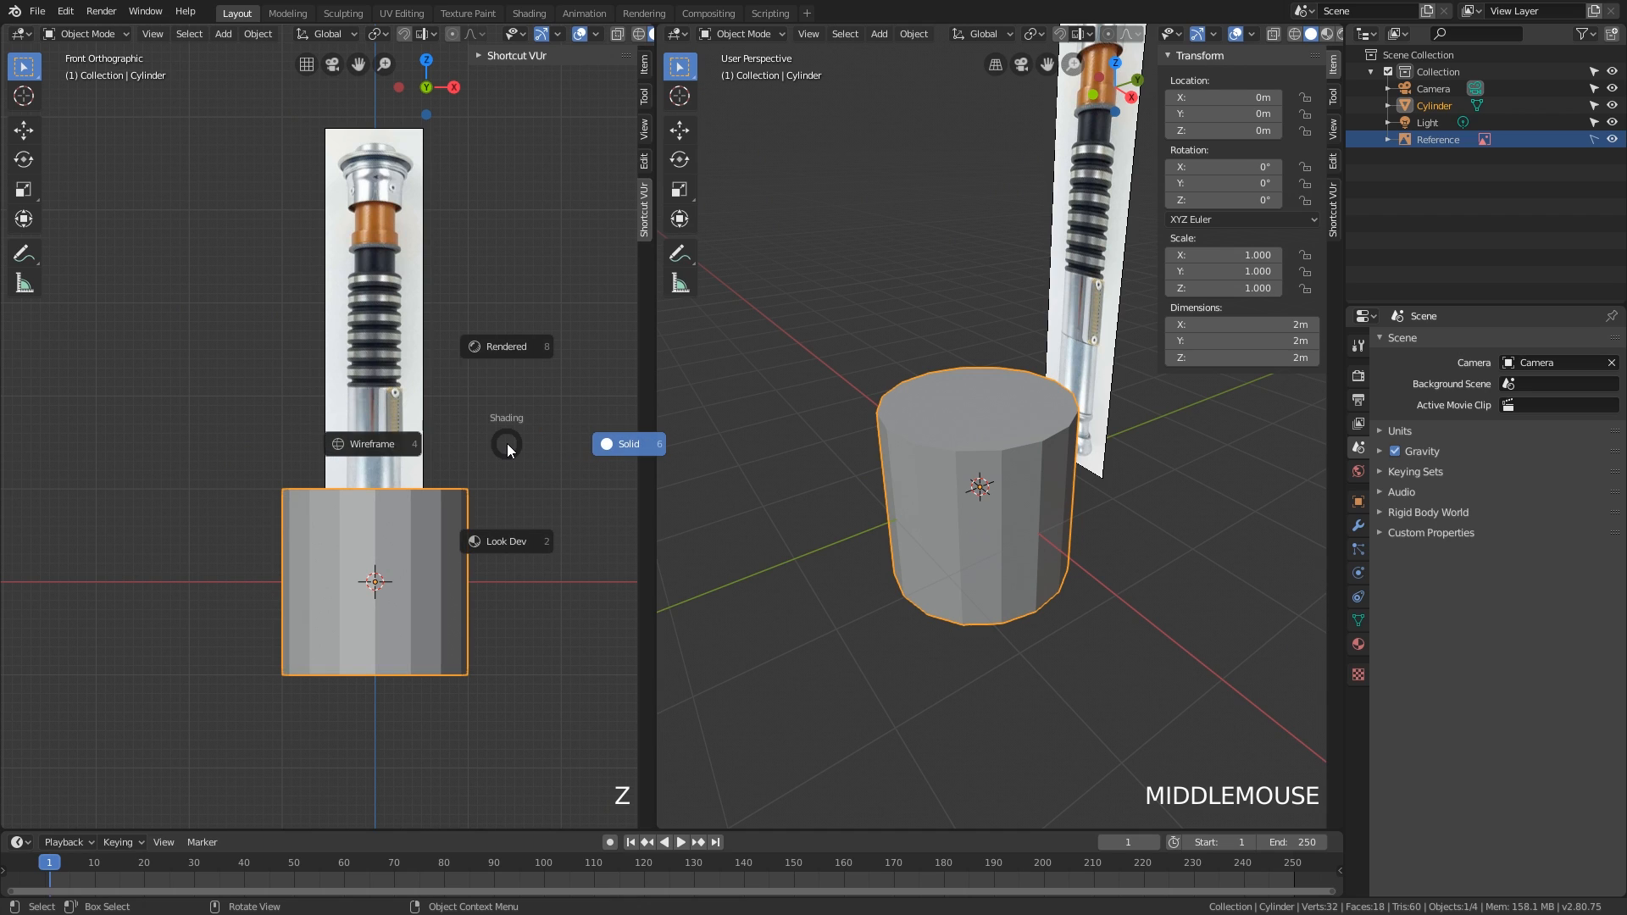
click(360, 437)
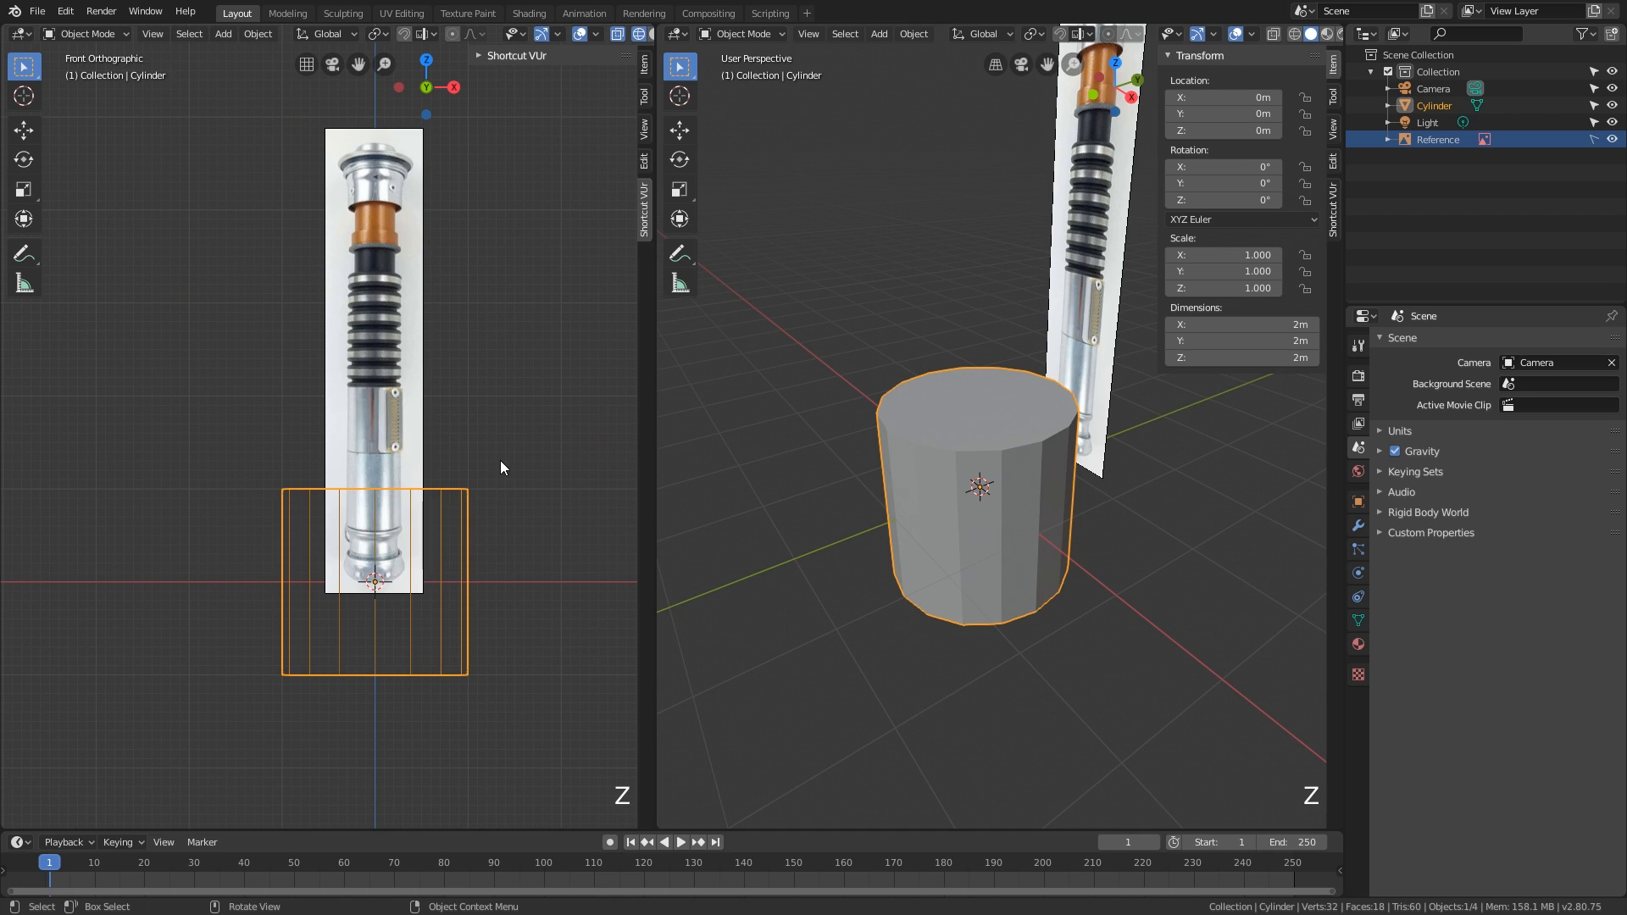
key(shift+z)
key(shift+z)
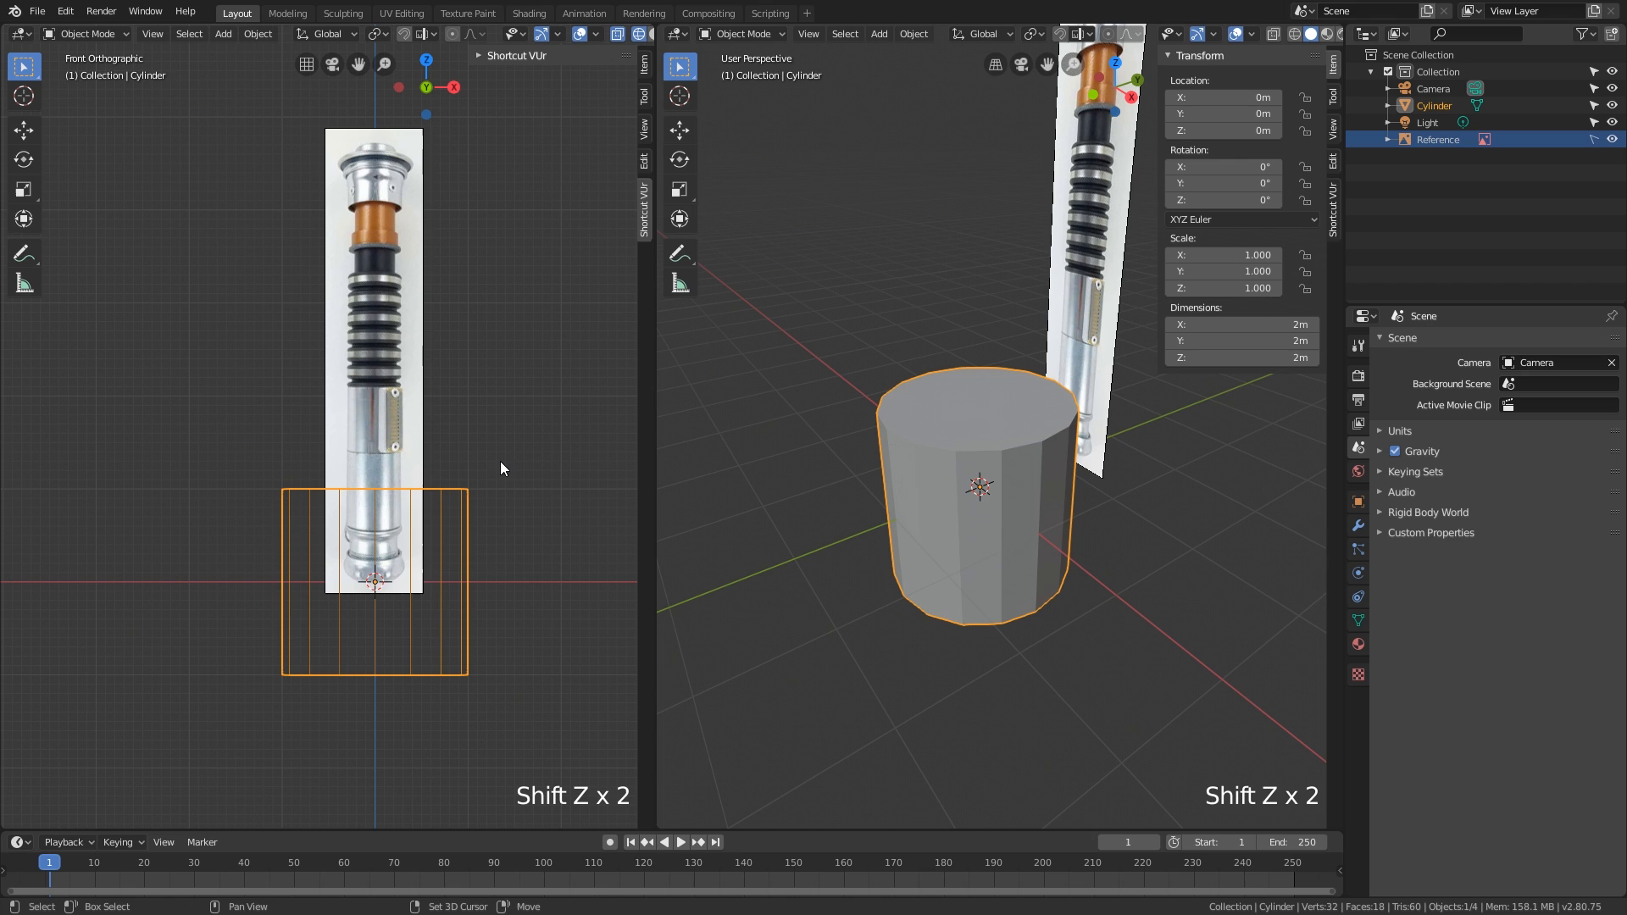
key(shift+z)
shift+middle_drag(497, 476, 450, 494)
key(shift+z)
key(shift+z)
Step: Try X-ray transparency on the solid cylinder in the front view, turn it off and return that view to wireframe shading
key(alt+z)
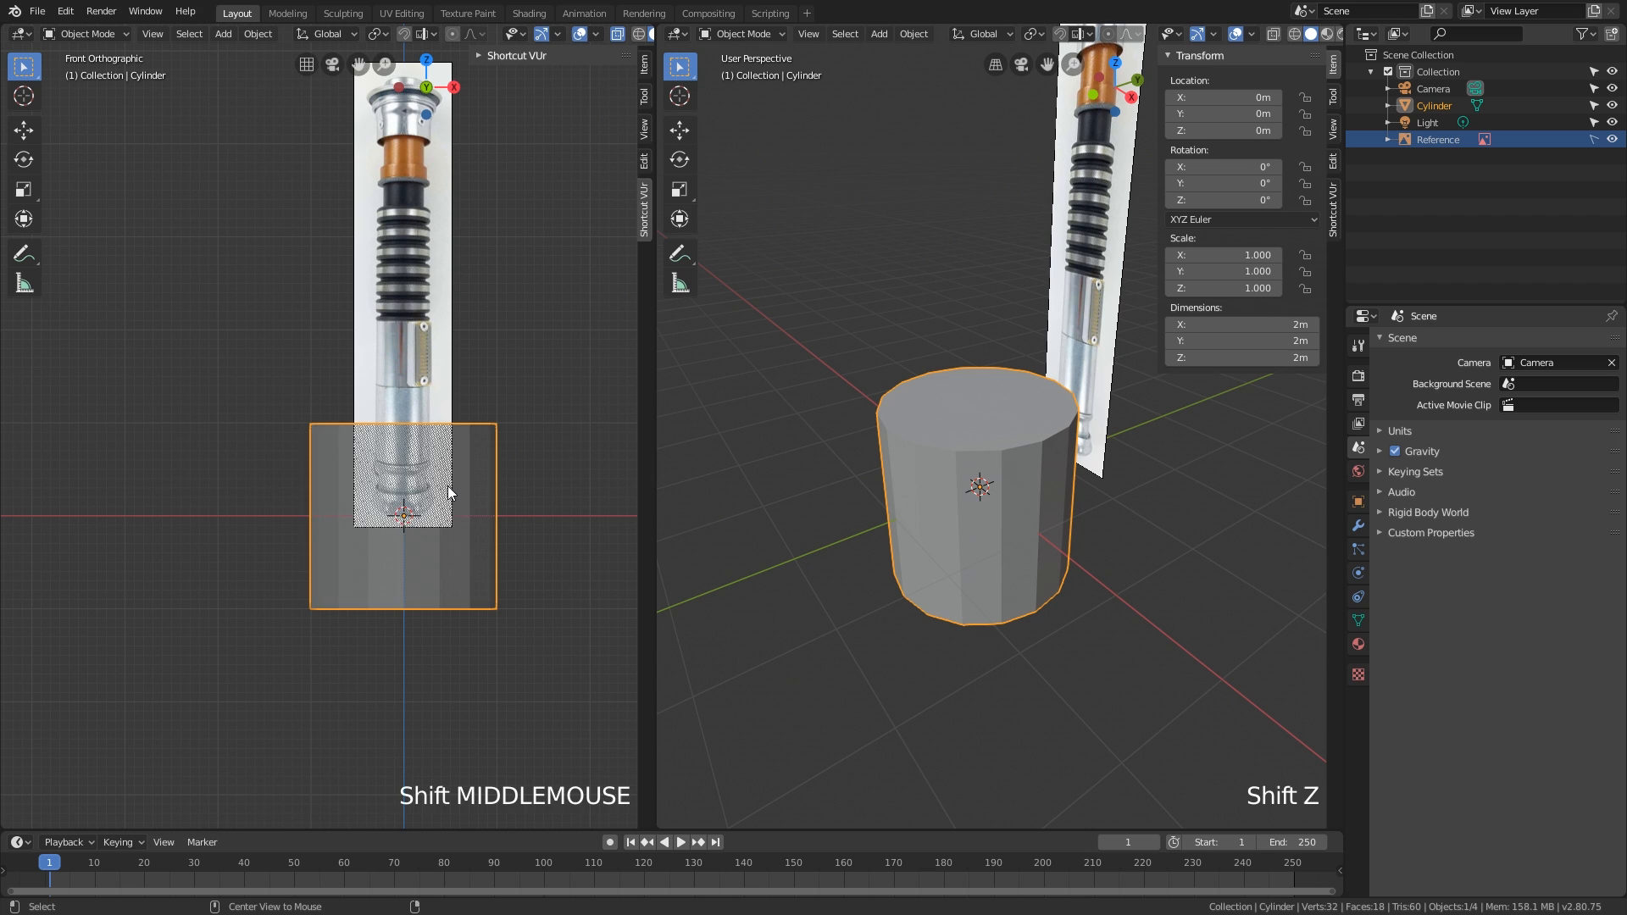
key(alt+z)
key(alt+z)
scroll(435, 497, up, 2)
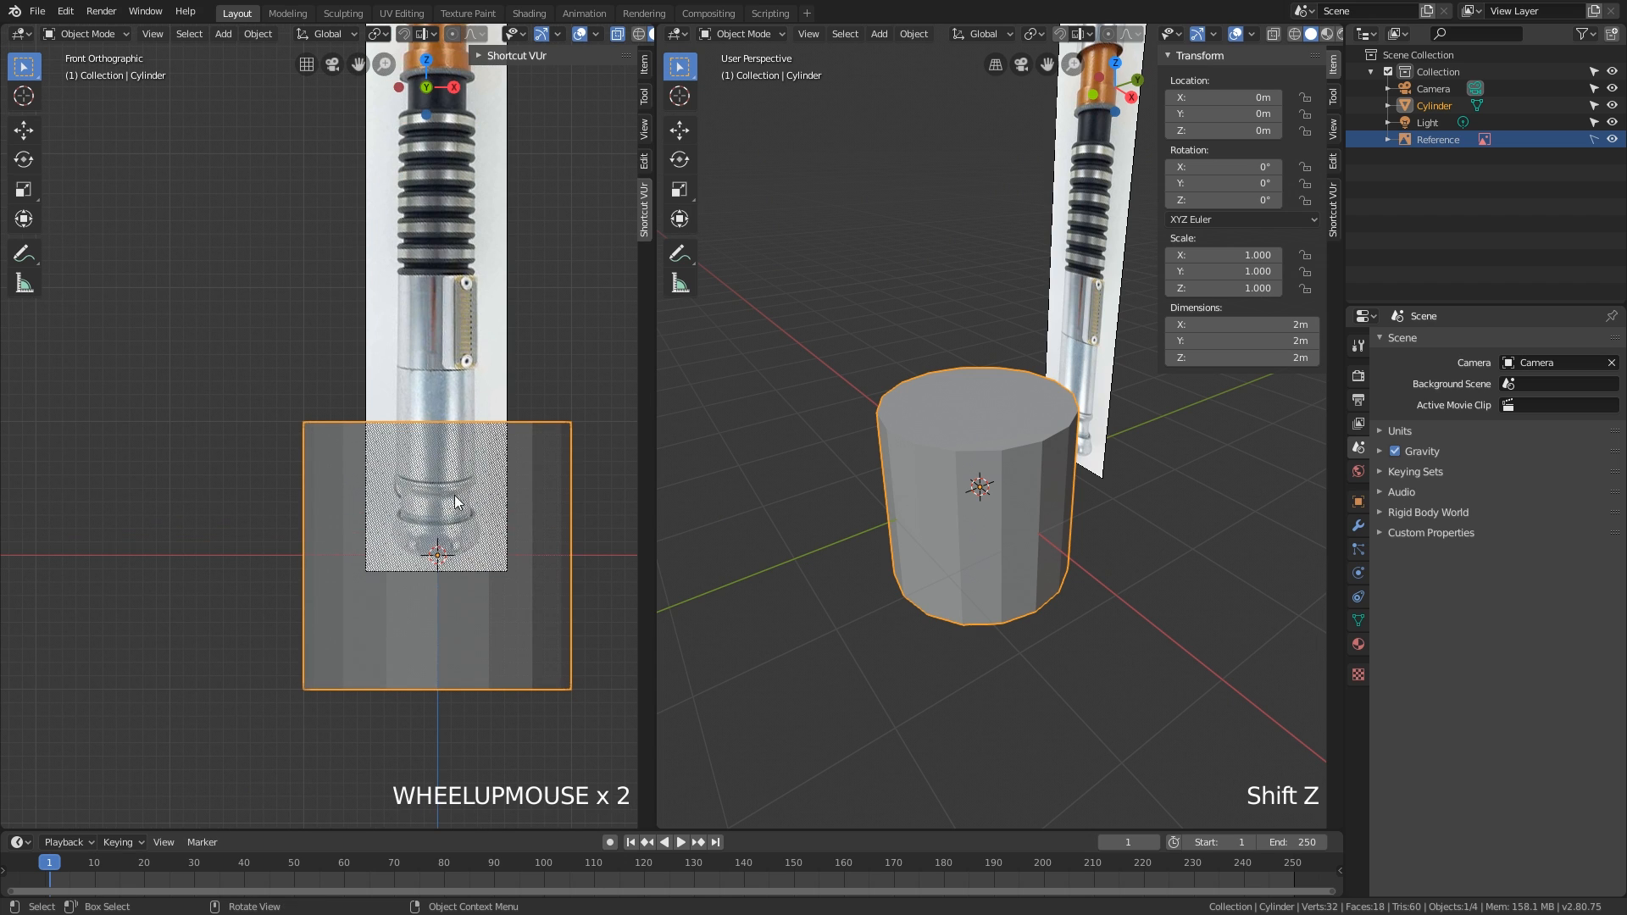
shift+middle_drag(435, 497, 427, 505)
key(alt+z)
key(shift+z)
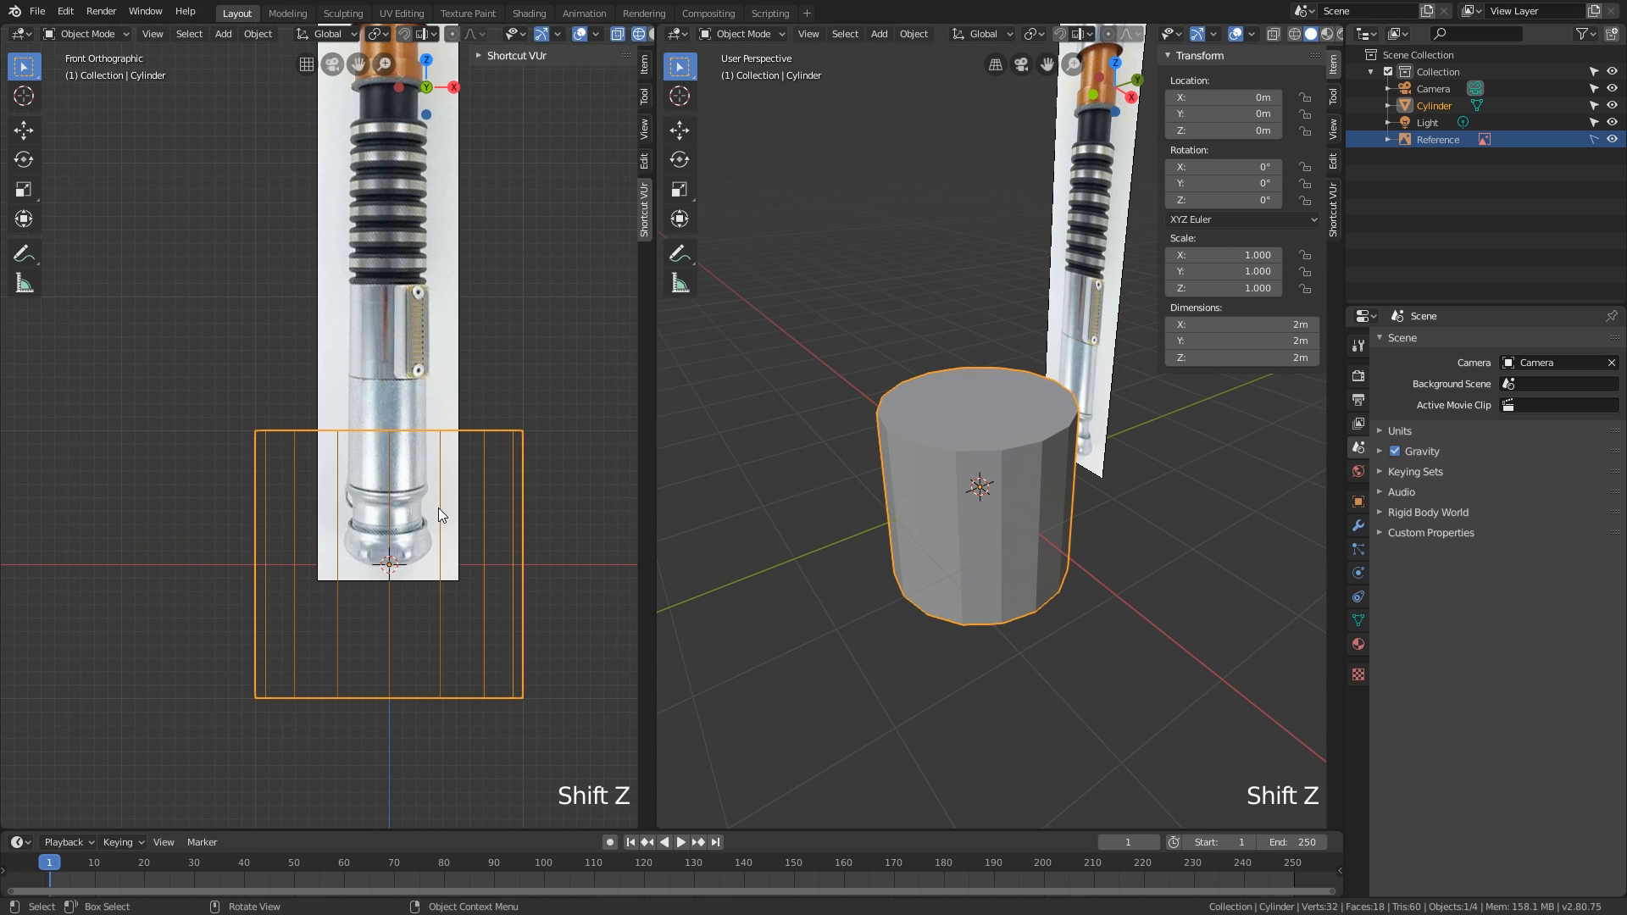
scroll(443, 496, up, 1)
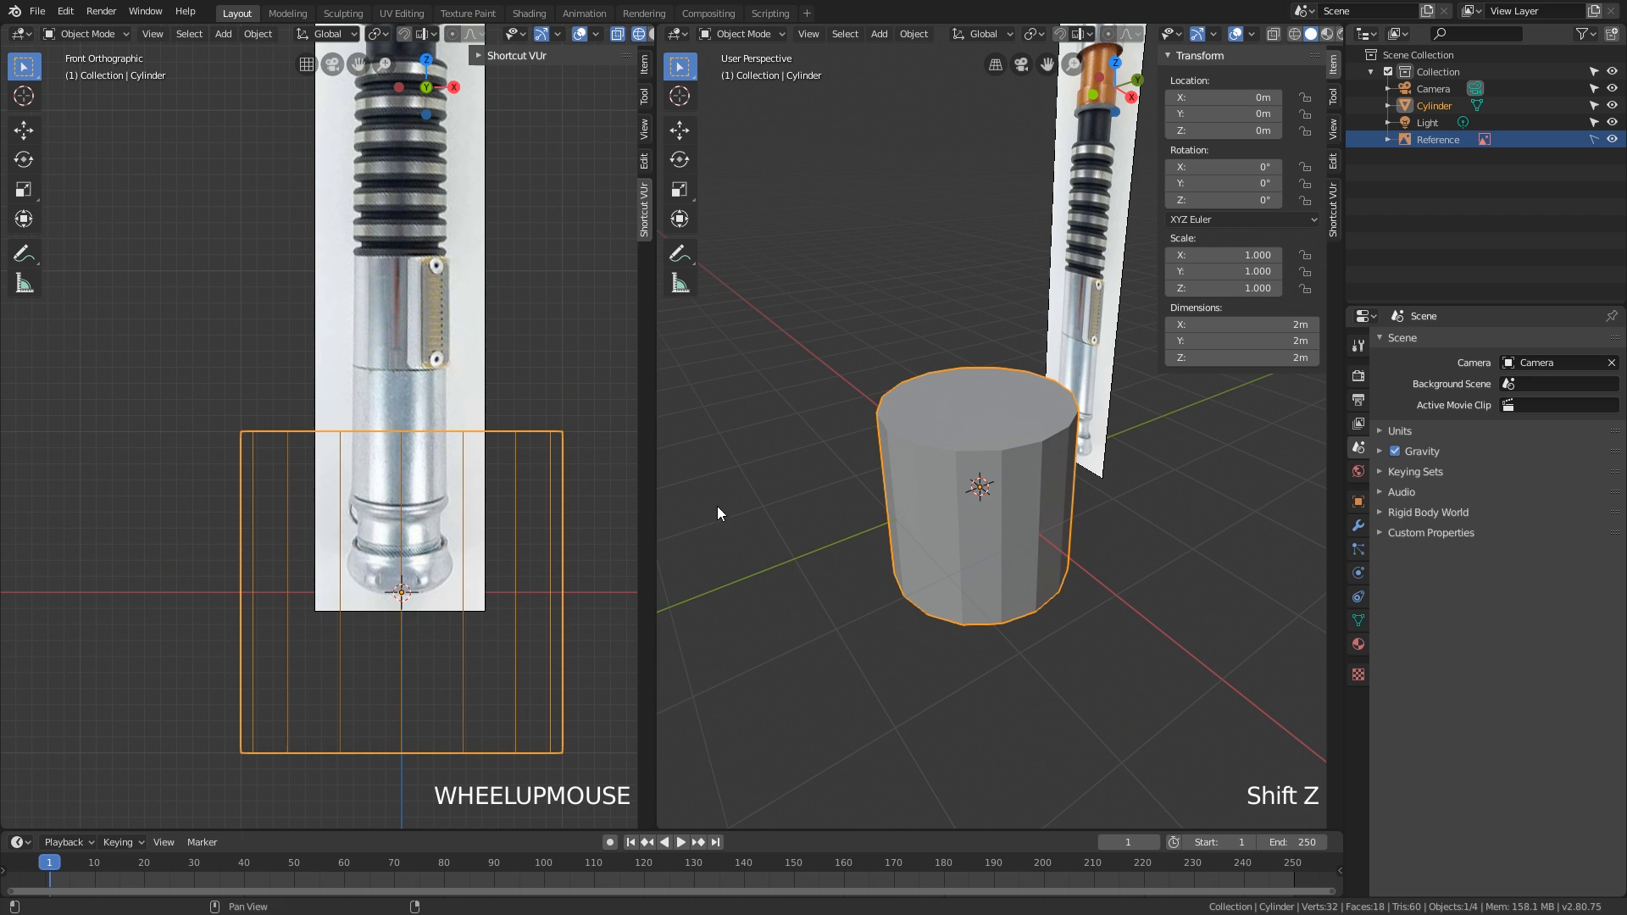
Step: Scale the cylinder uniformly to about 0.324 and raise it about 0.328 m along Z to cover the lightsaber's base
middle_drag(973, 525, 958, 506)
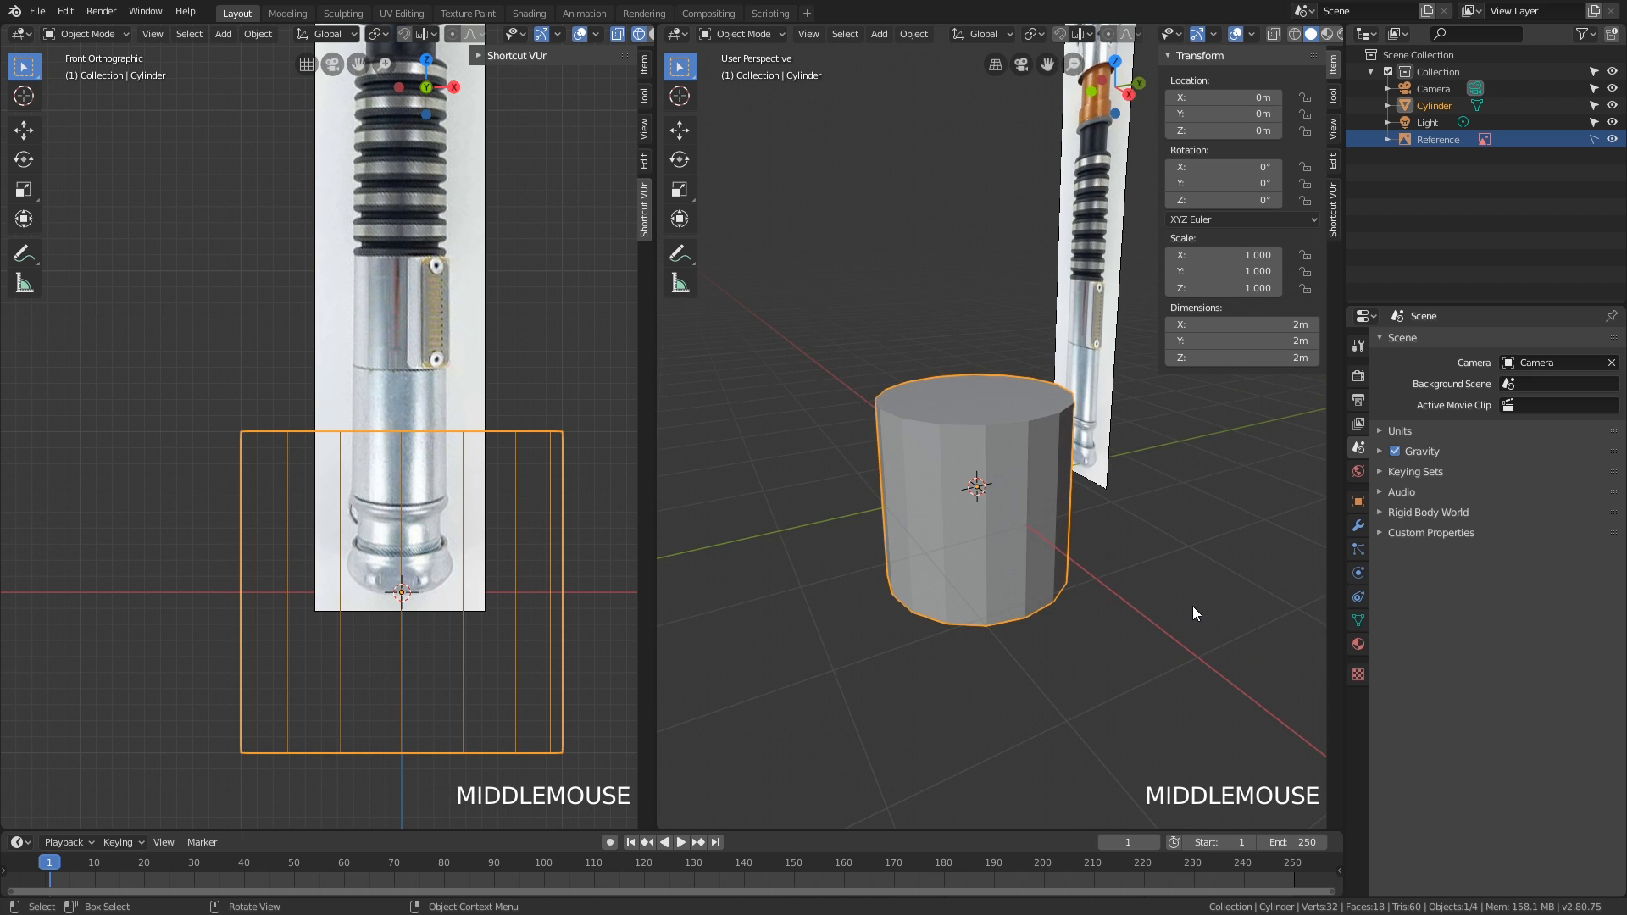
key(s)
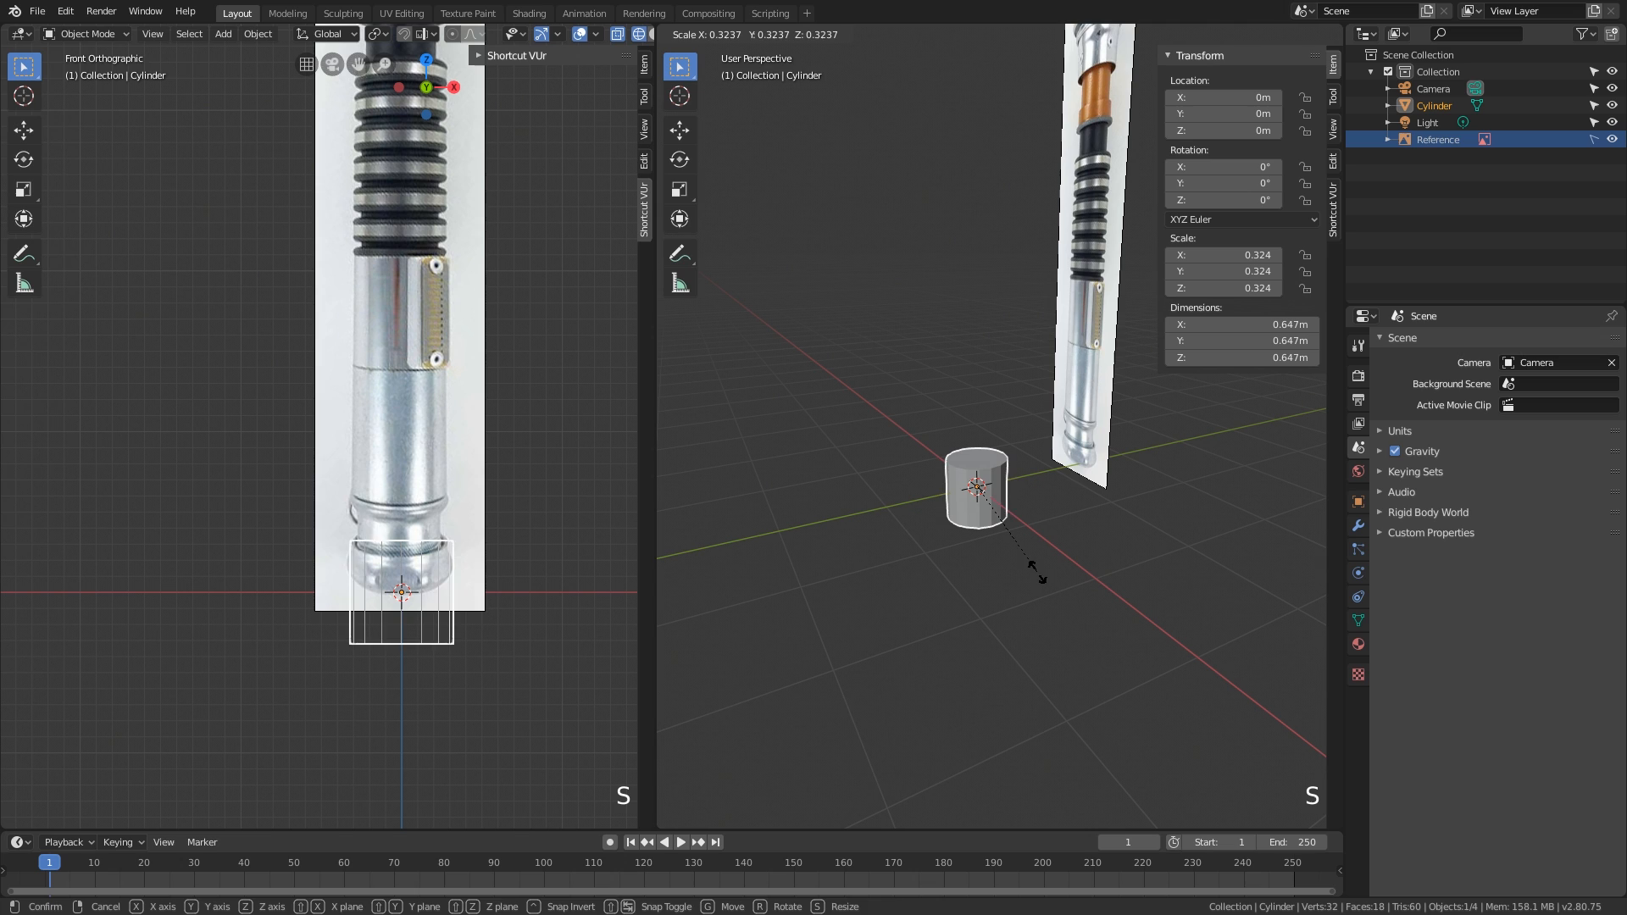
click(1038, 568)
key(g)
key(x)
key(z)
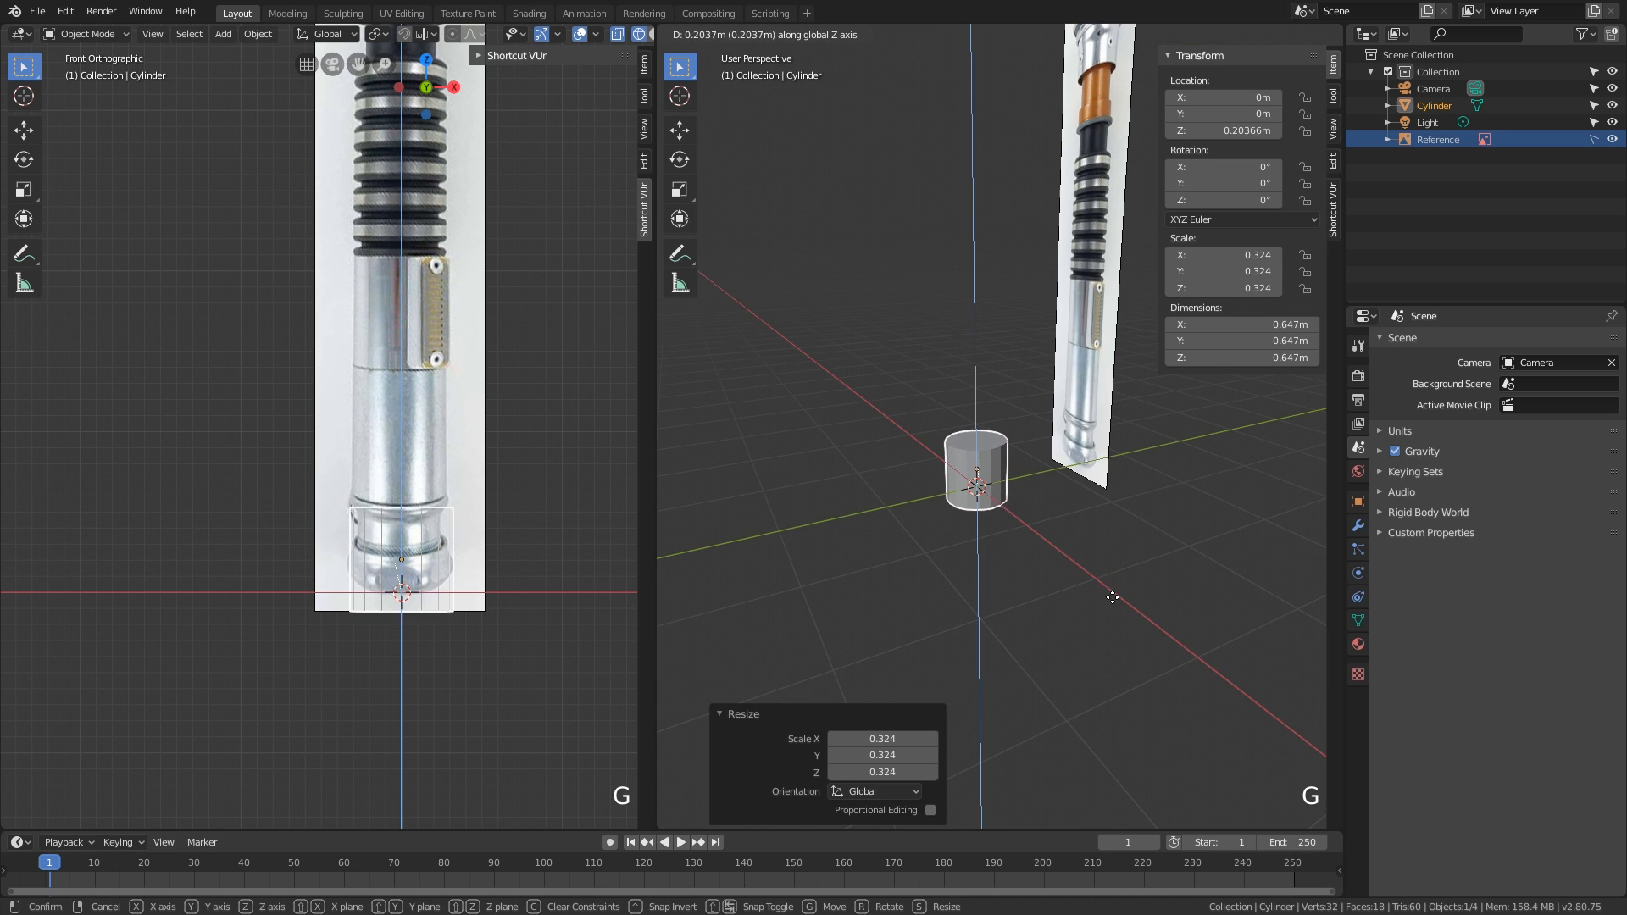
click(1112, 587)
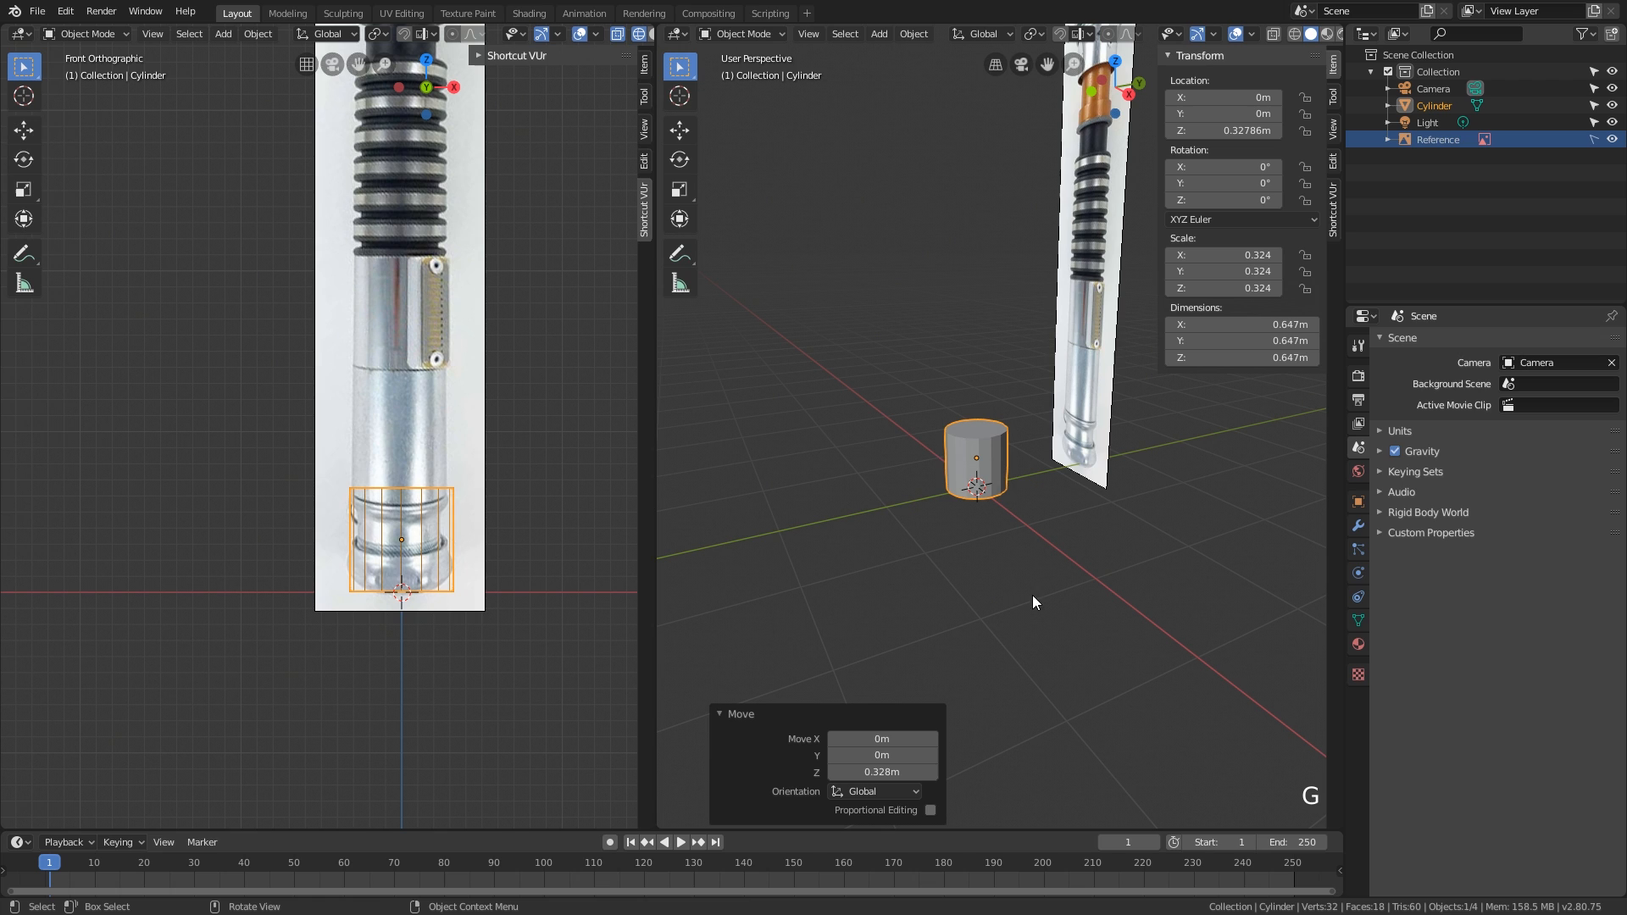
middle_drag(1000, 607, 1168, 384)
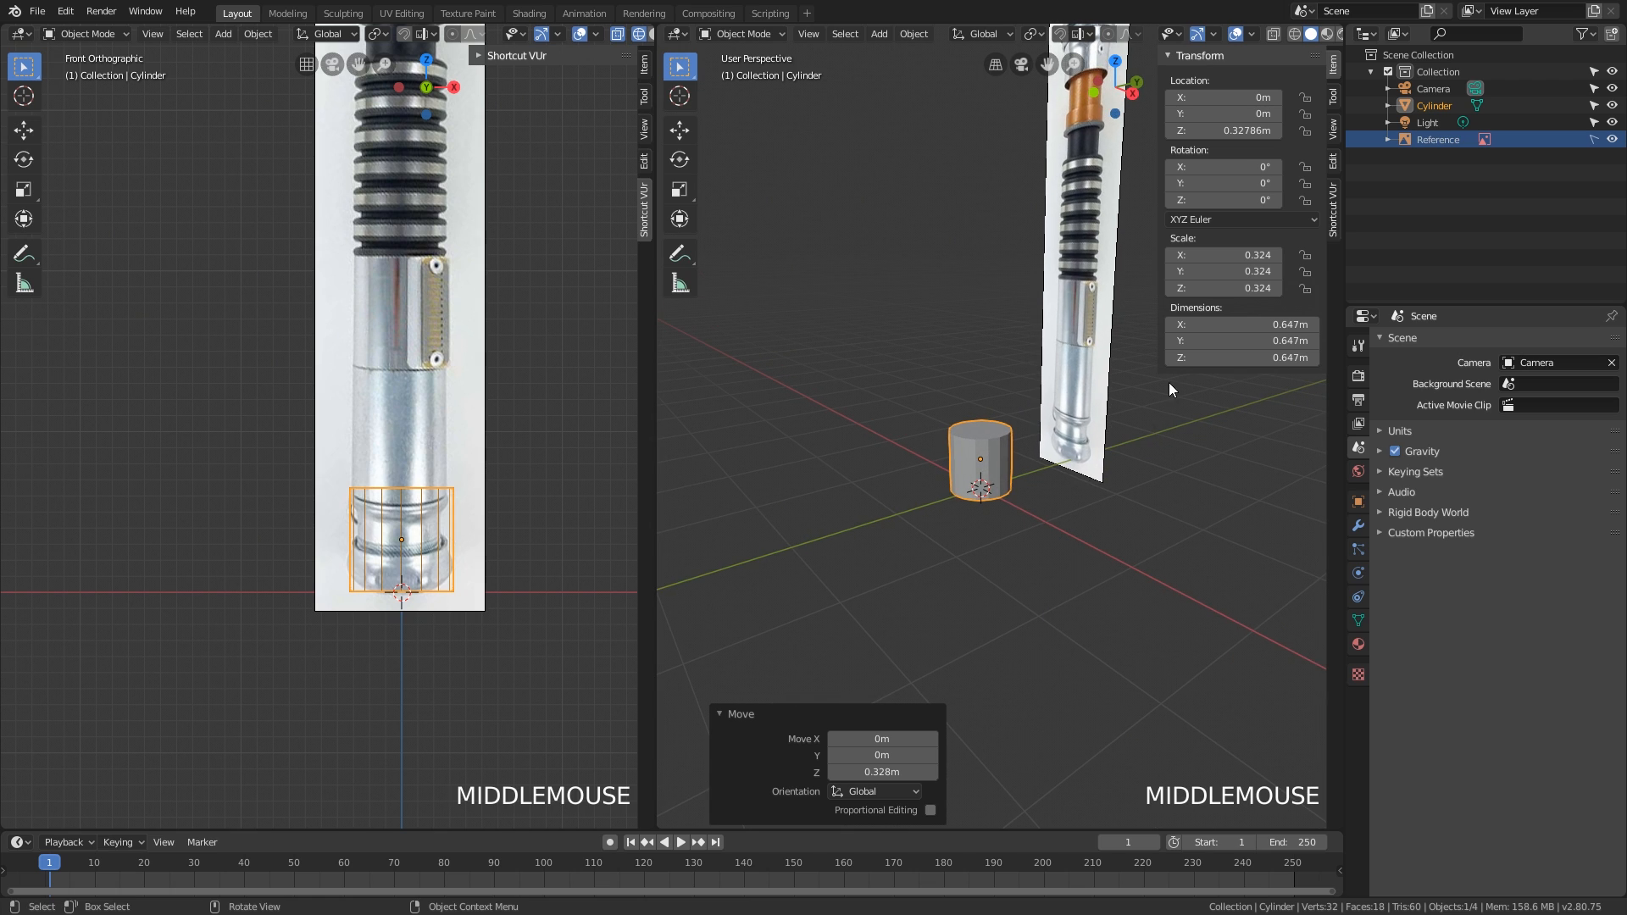
Step: Collapse the perspective view's Transform section, expand the Shortcut VUr settings and switch Dock to Left and back to Right
click(1168, 56)
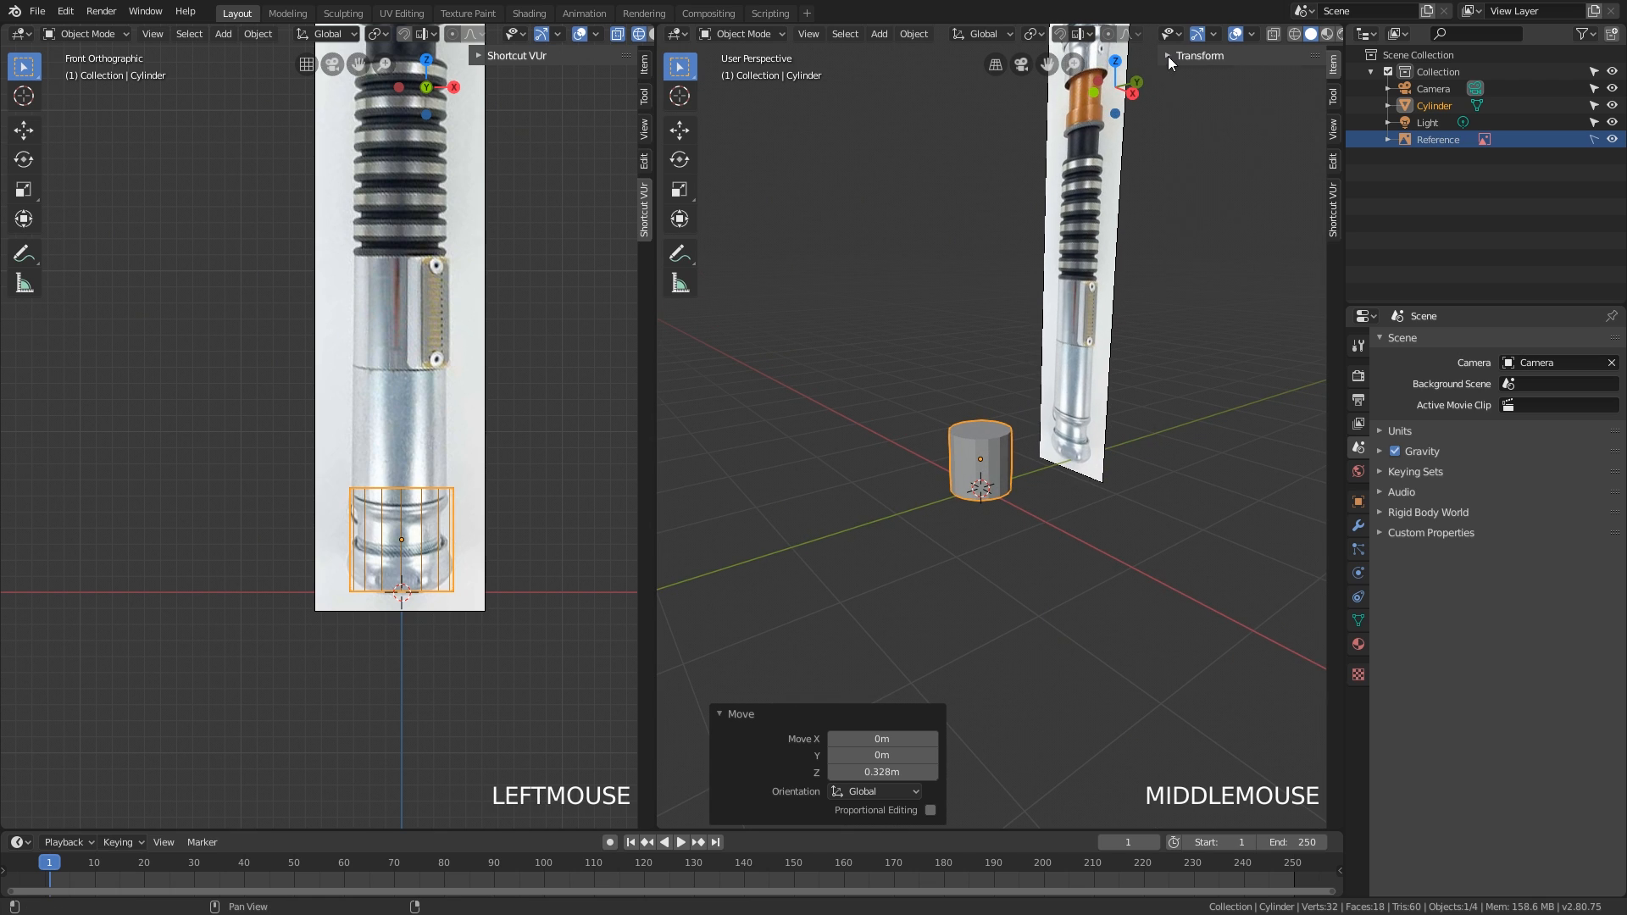
click(1325, 189)
click(1219, 55)
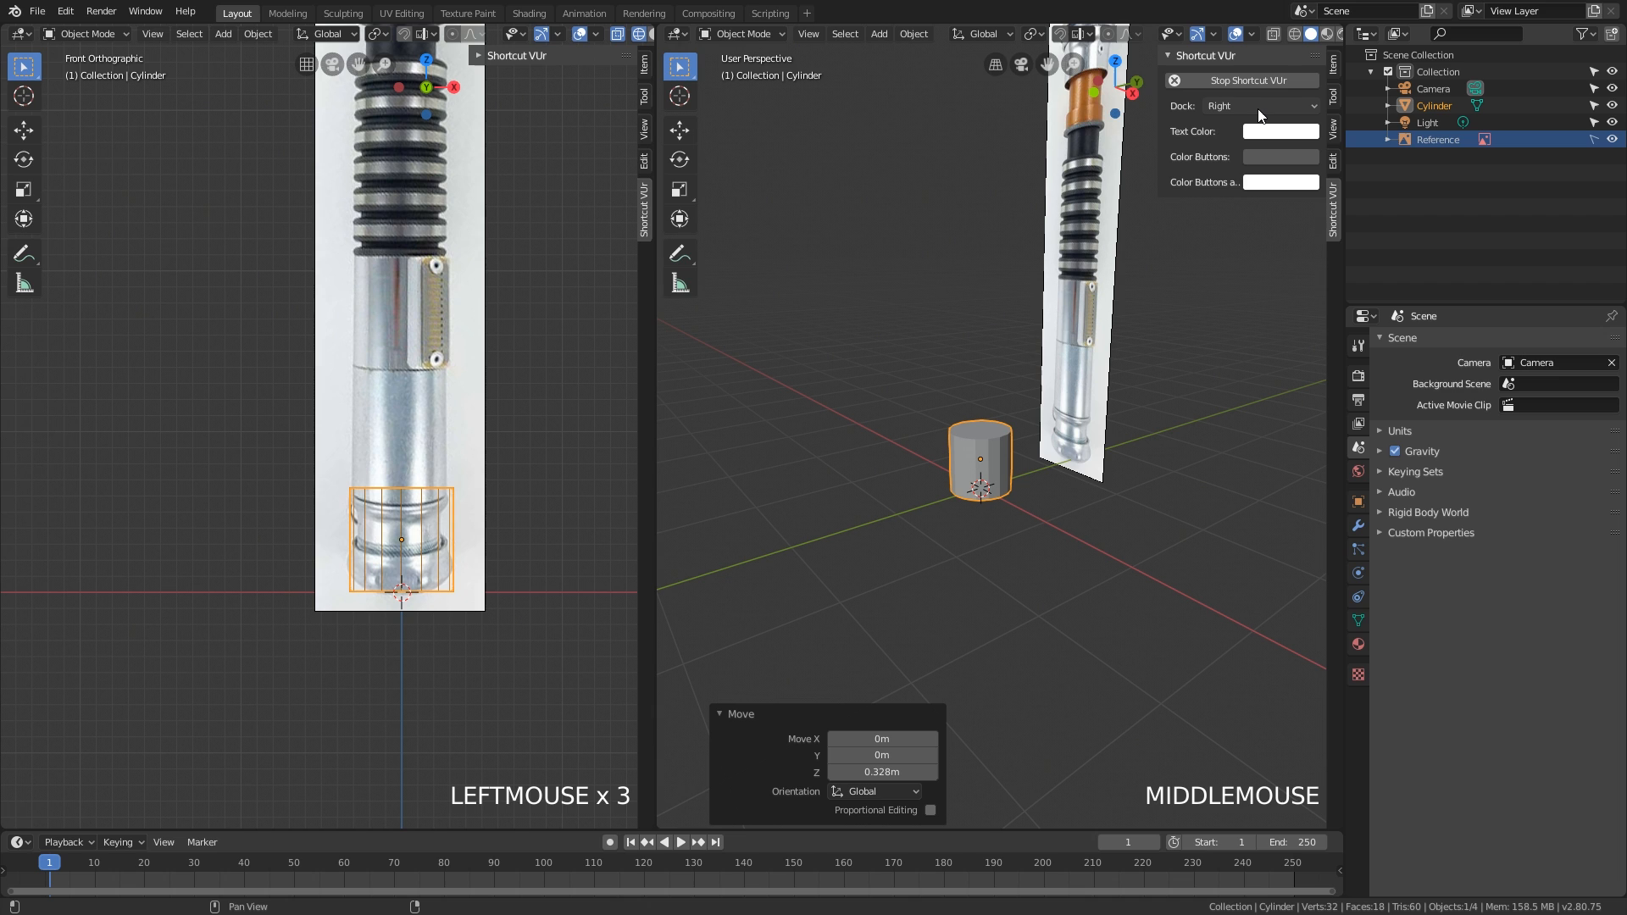
click(1260, 110)
click(1248, 128)
click(1241, 109)
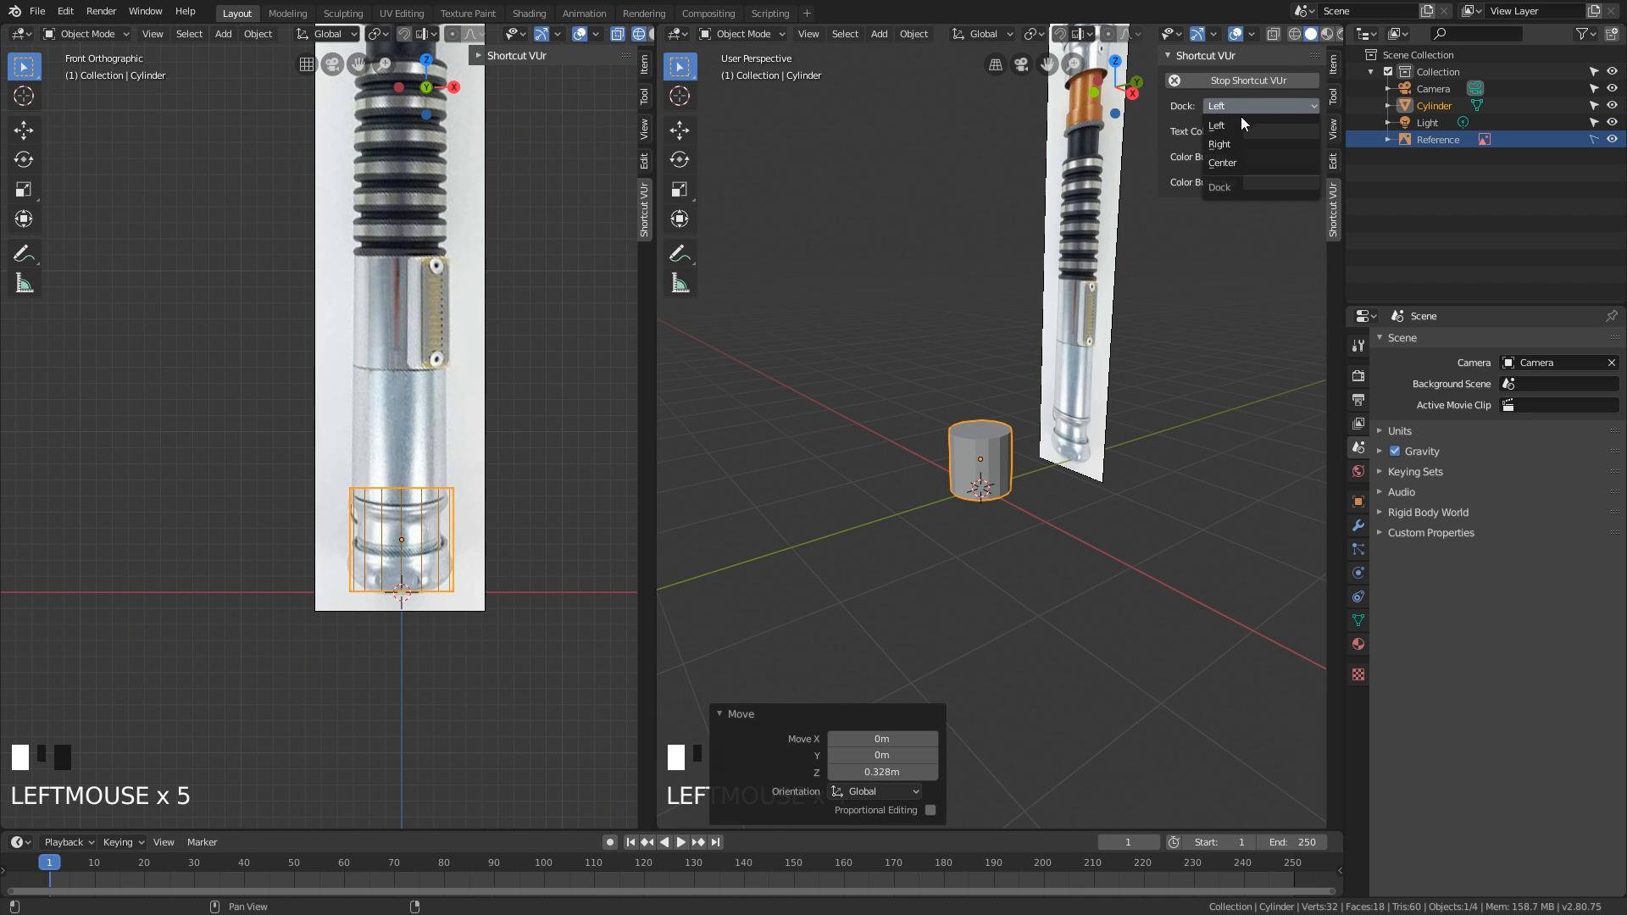
click(1234, 139)
middle_drag(1195, 365, 1168, 430)
middle_drag(1081, 475, 1040, 532)
shift+middle_drag(553, 326, 513, 464)
scroll(516, 462, down, 1)
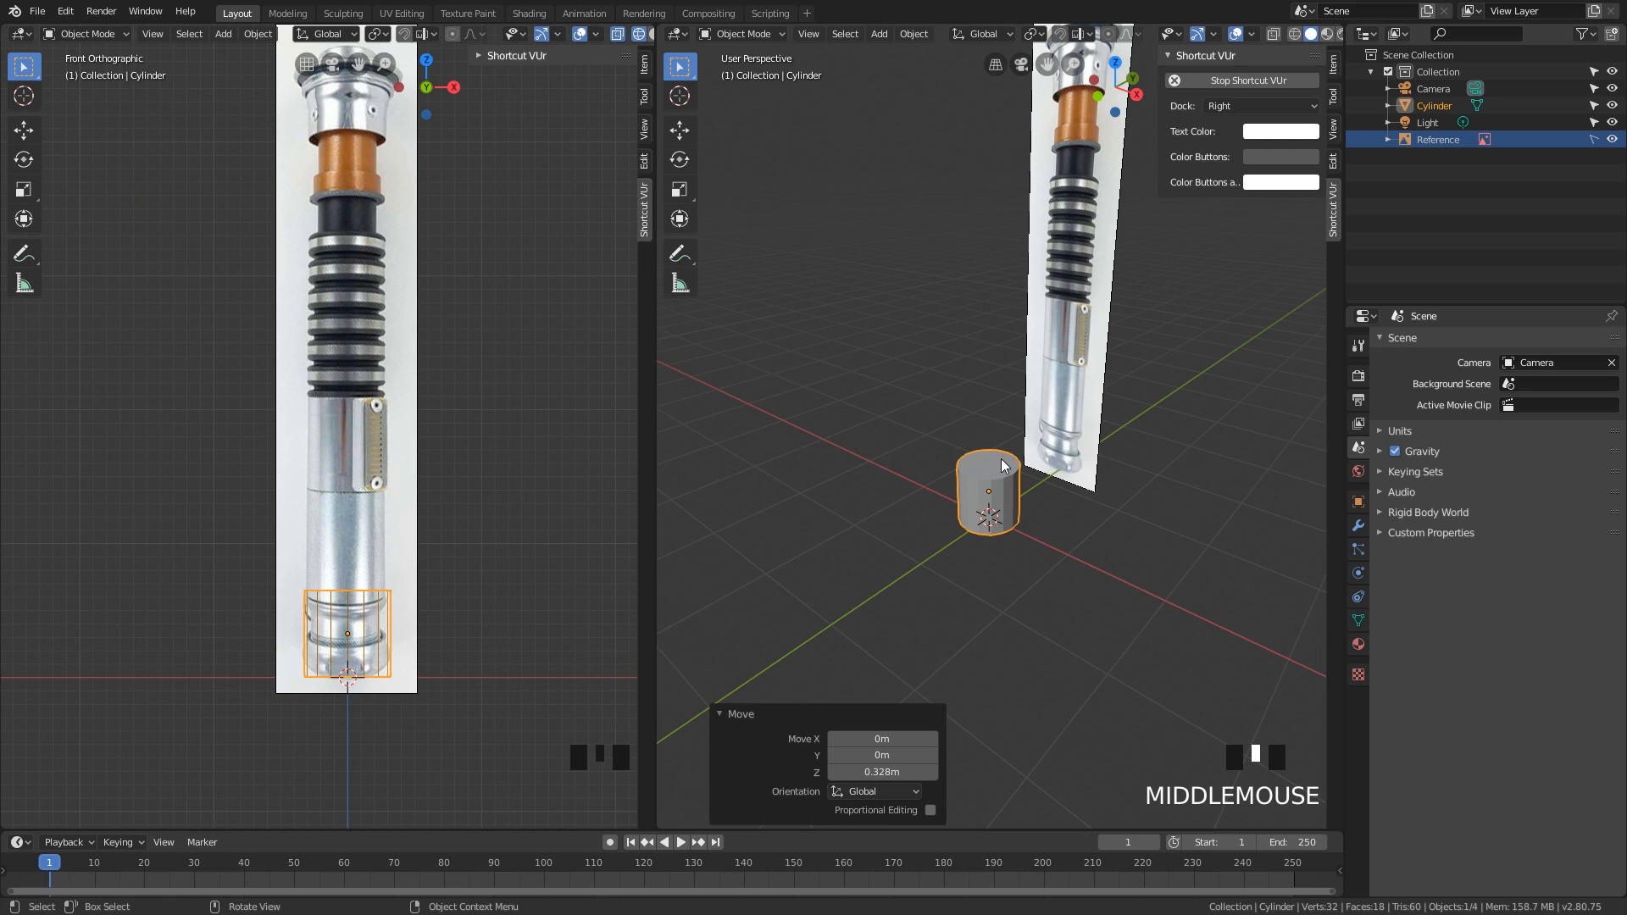
Step: Enter Edit Mode on the cylinder, switch to face selection and select its top face
scroll(985, 537, up, 2)
shift+middle_drag(1009, 541, 1009, 460)
key(Tab)
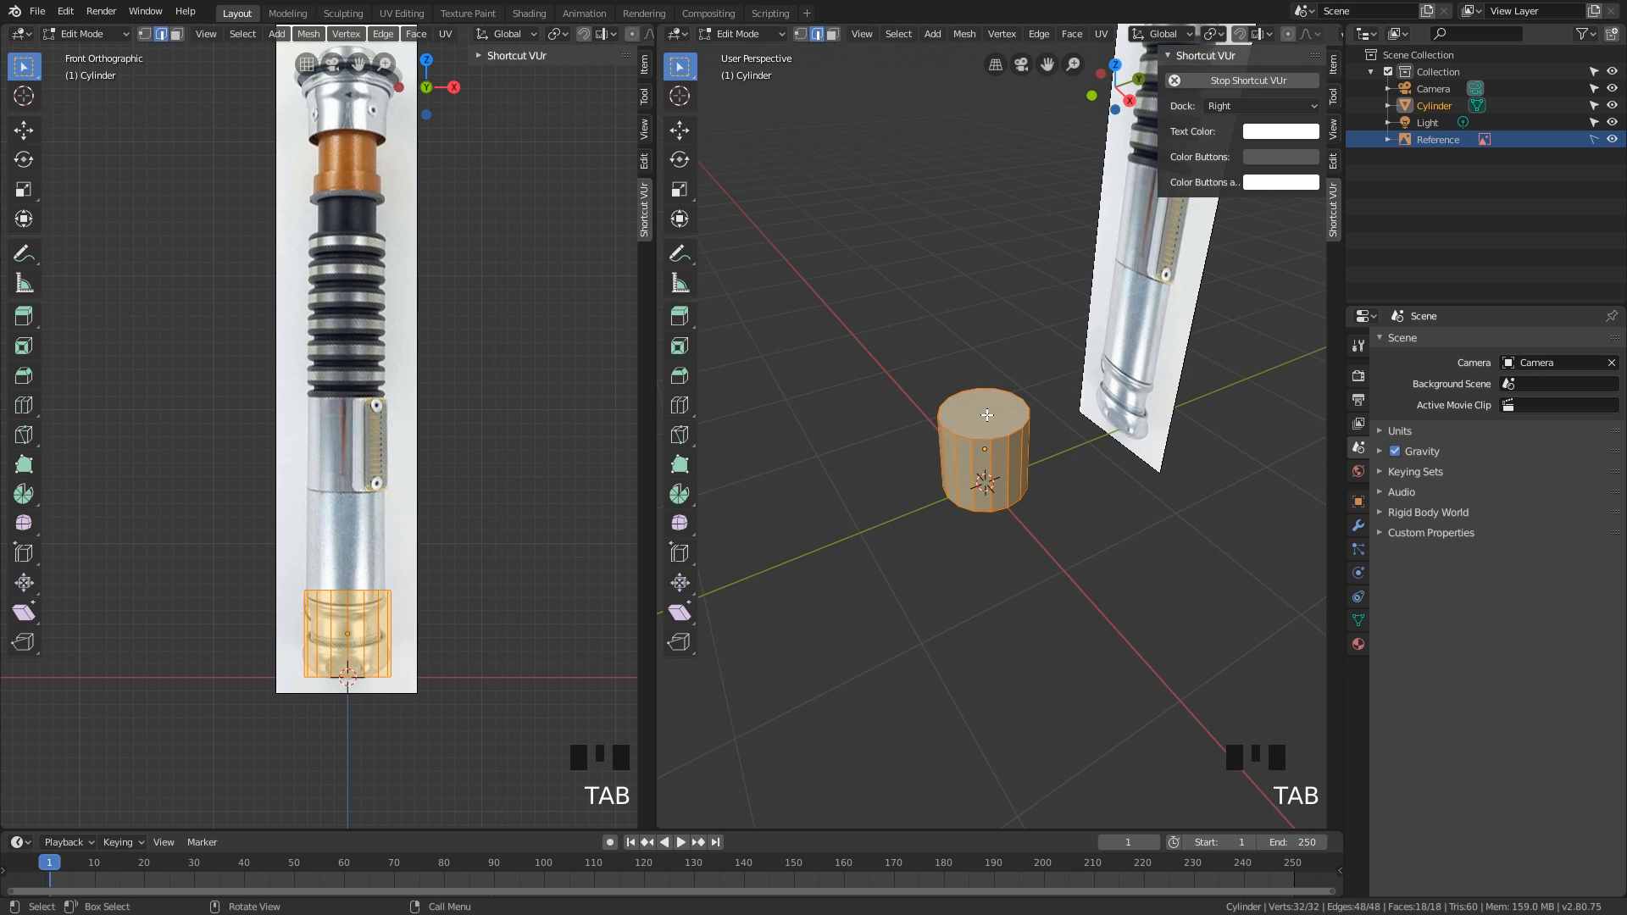
key(2)
key(3)
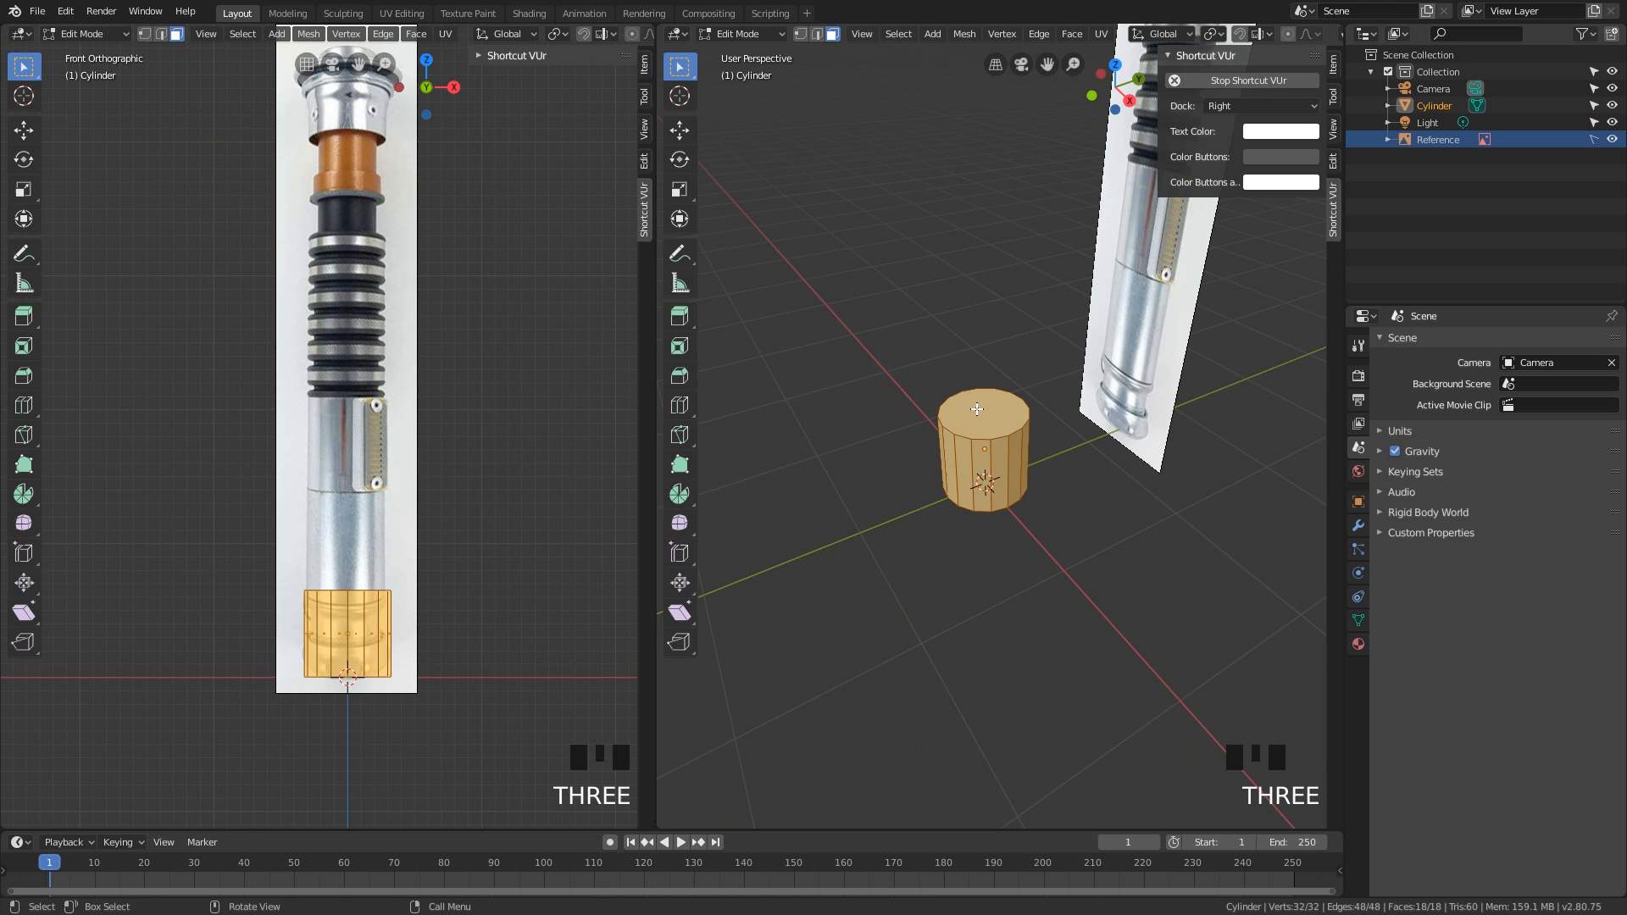
key(2)
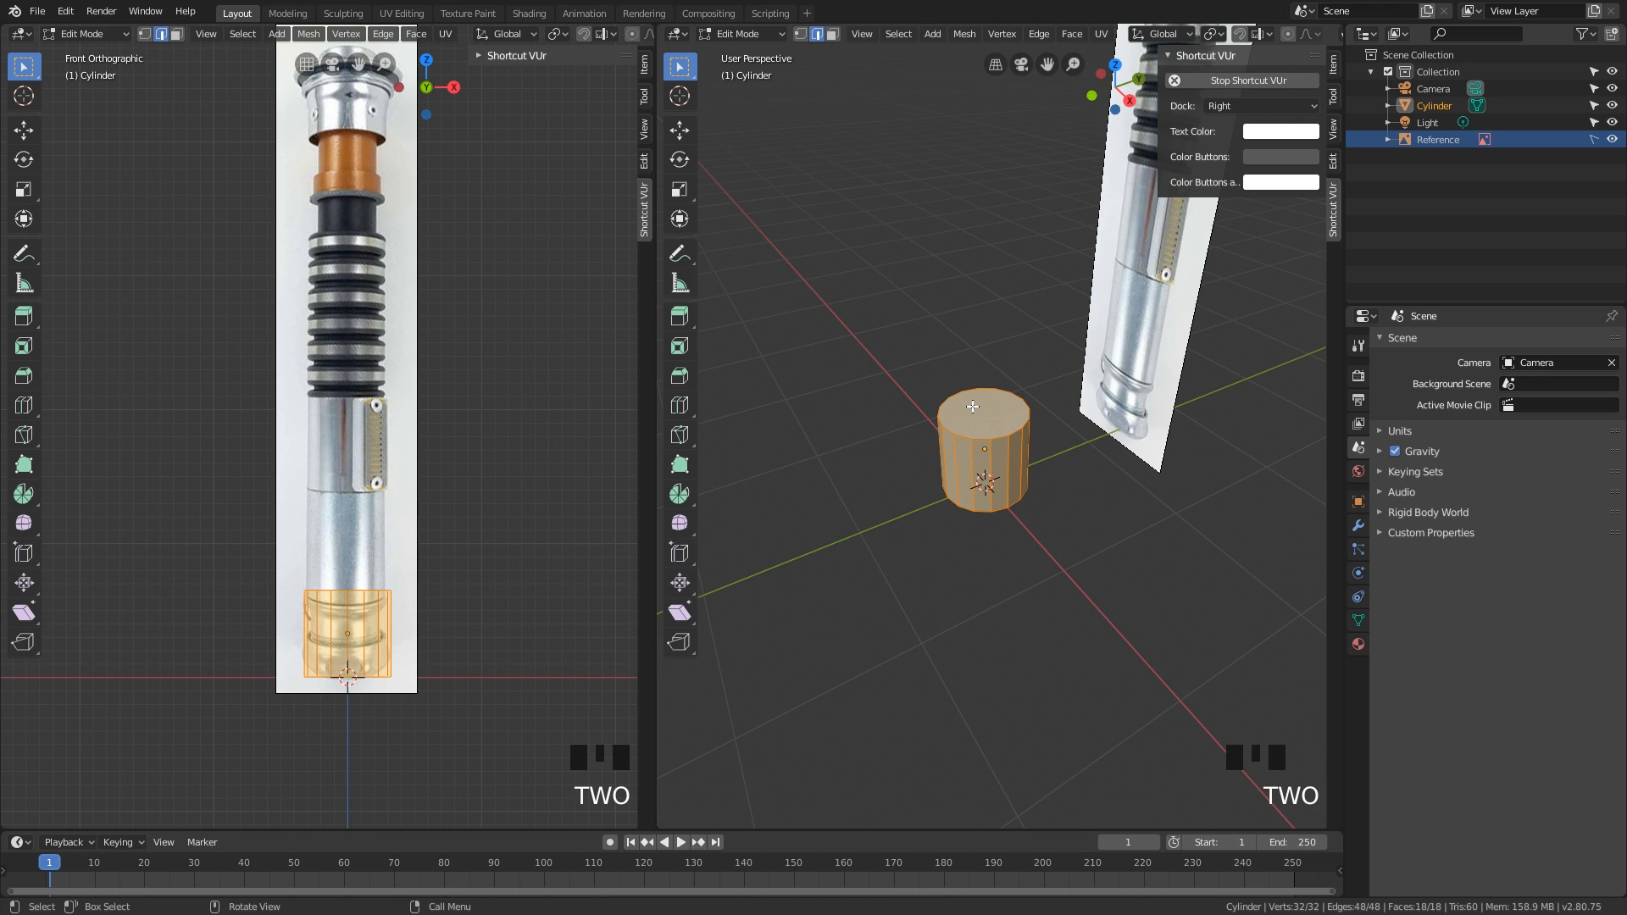
key(3)
click(977, 400)
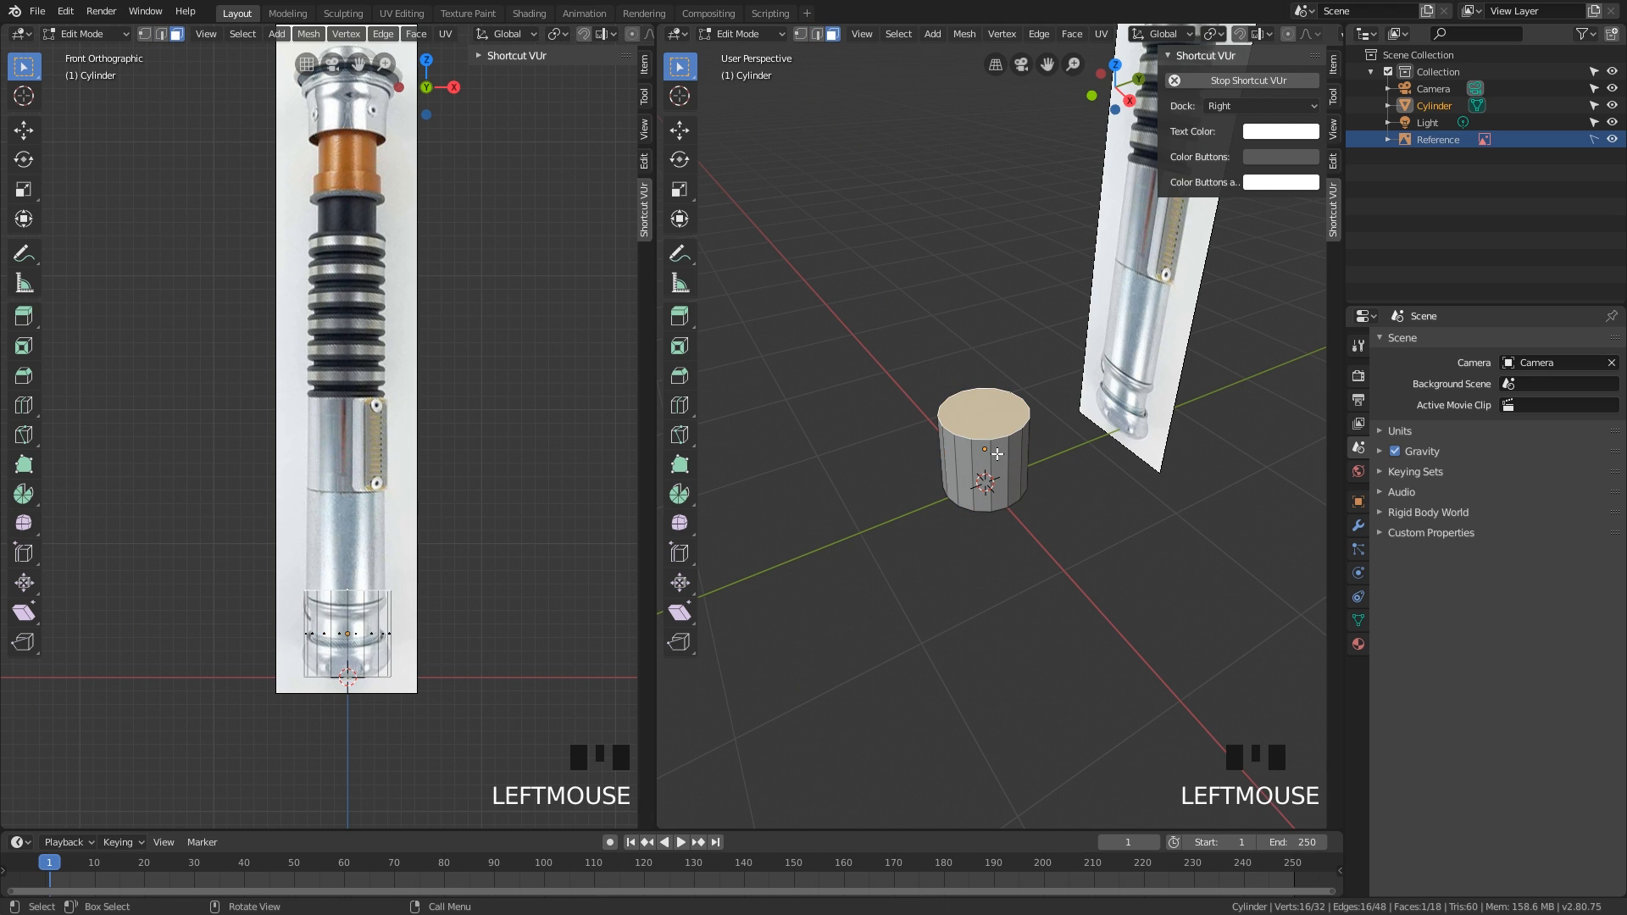
Step: Move the cylinder's top face about -0.098 m along Z to match the upper ring of the lightsaber's base in the reference
scroll(449, 537, up, 2)
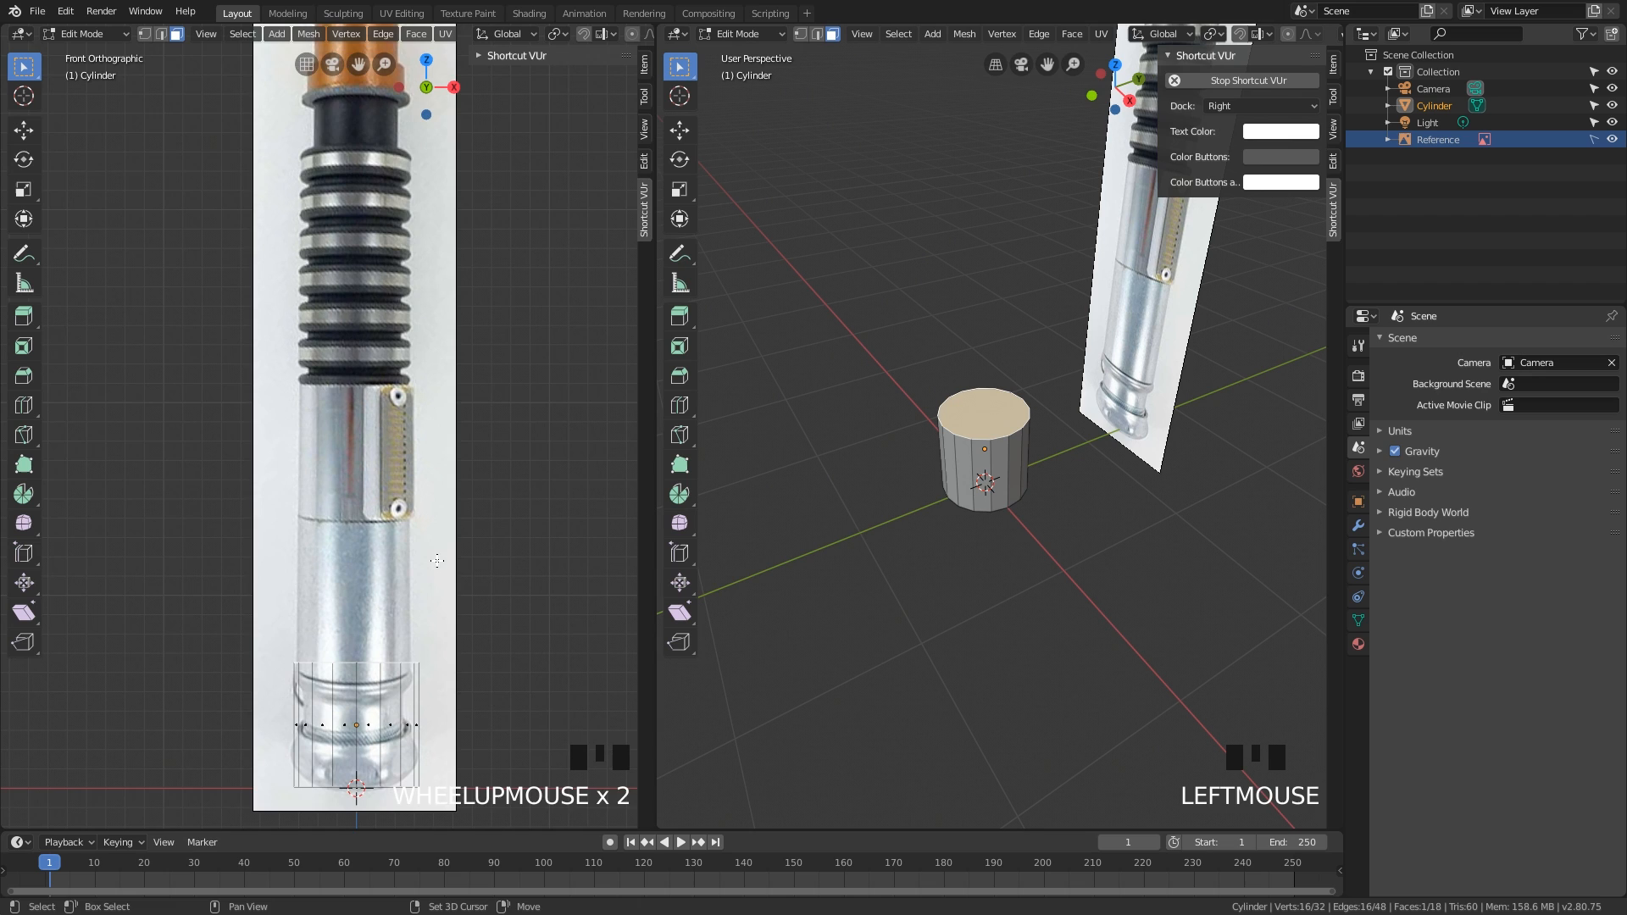
shift+middle_drag(447, 611, 445, 549)
scroll(445, 551, down, 1)
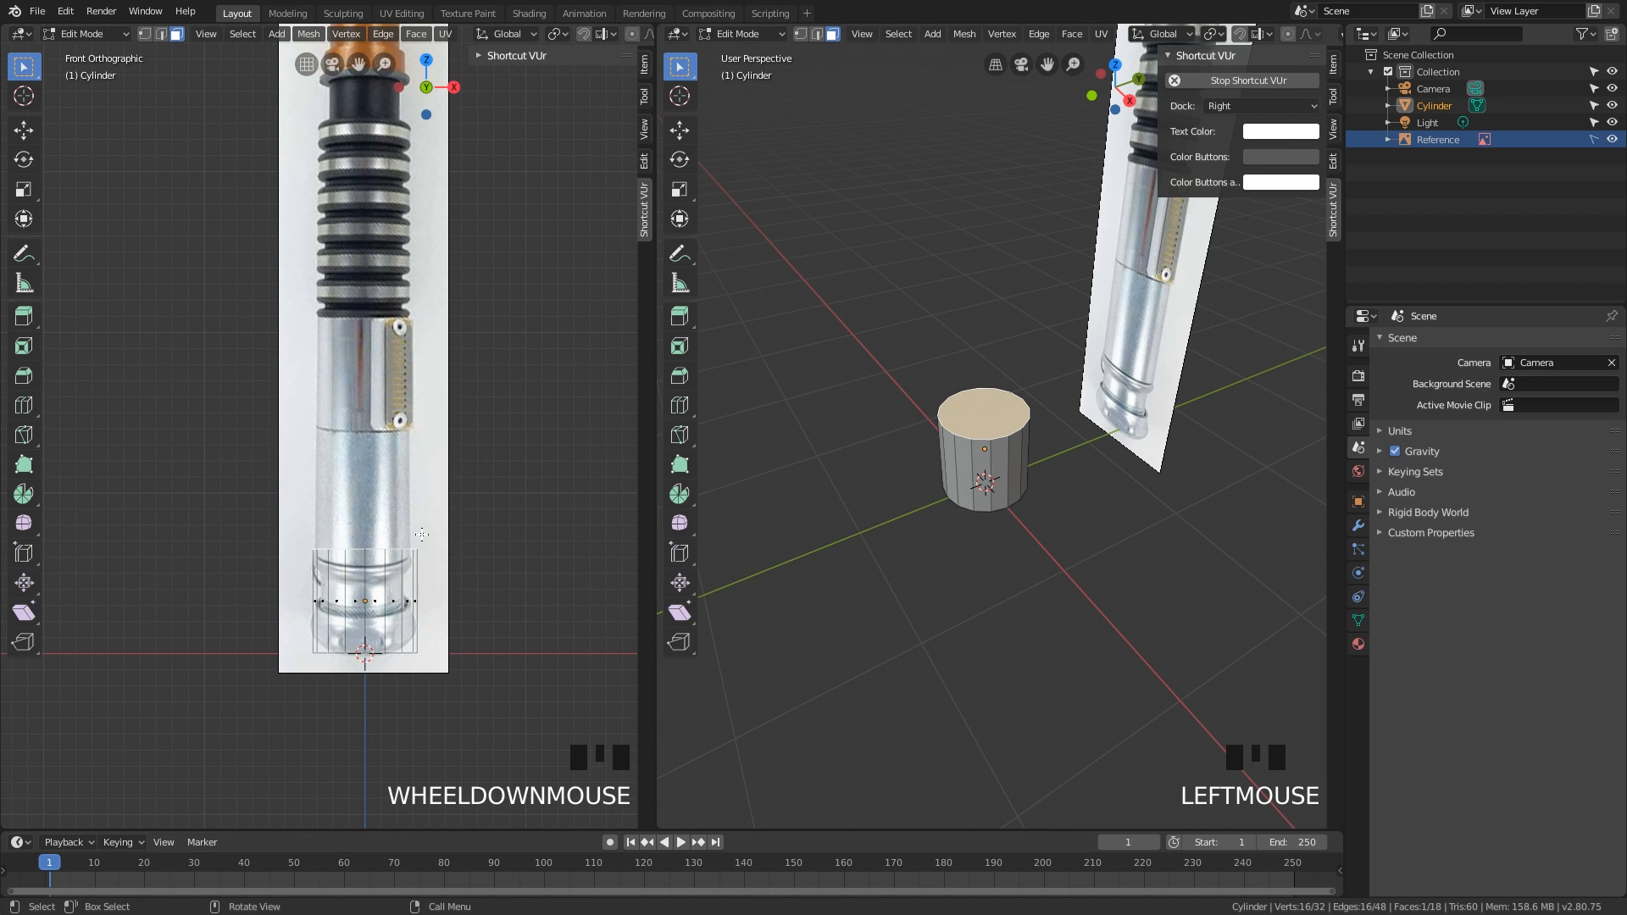
scroll(415, 549, up, 1)
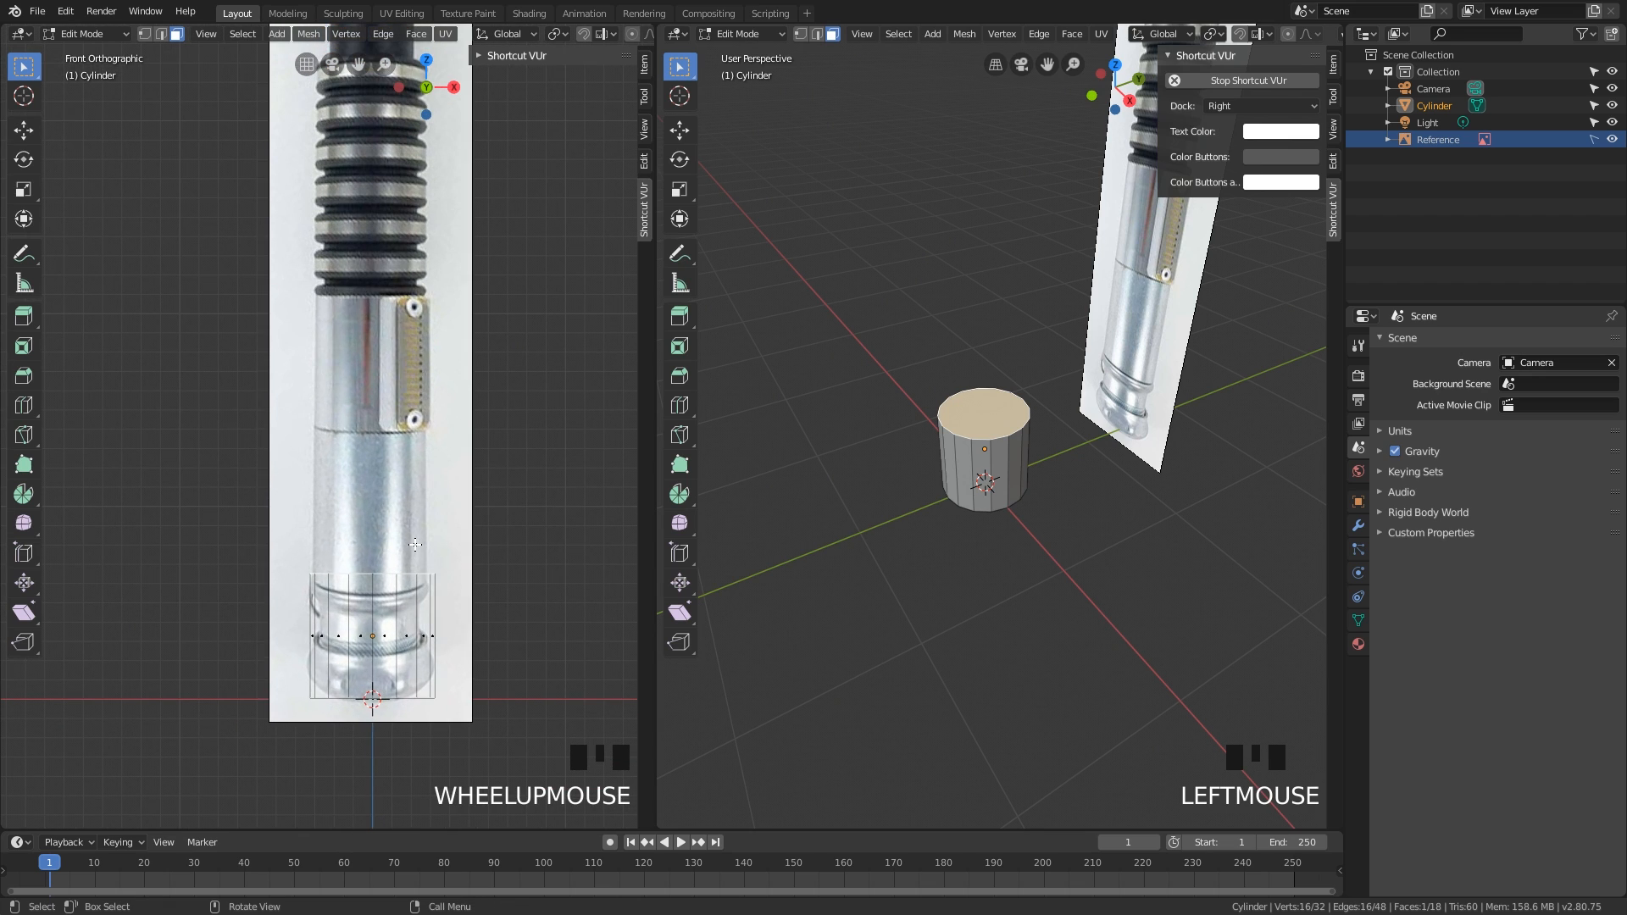
shift+middle_drag(417, 543, 442, 490)
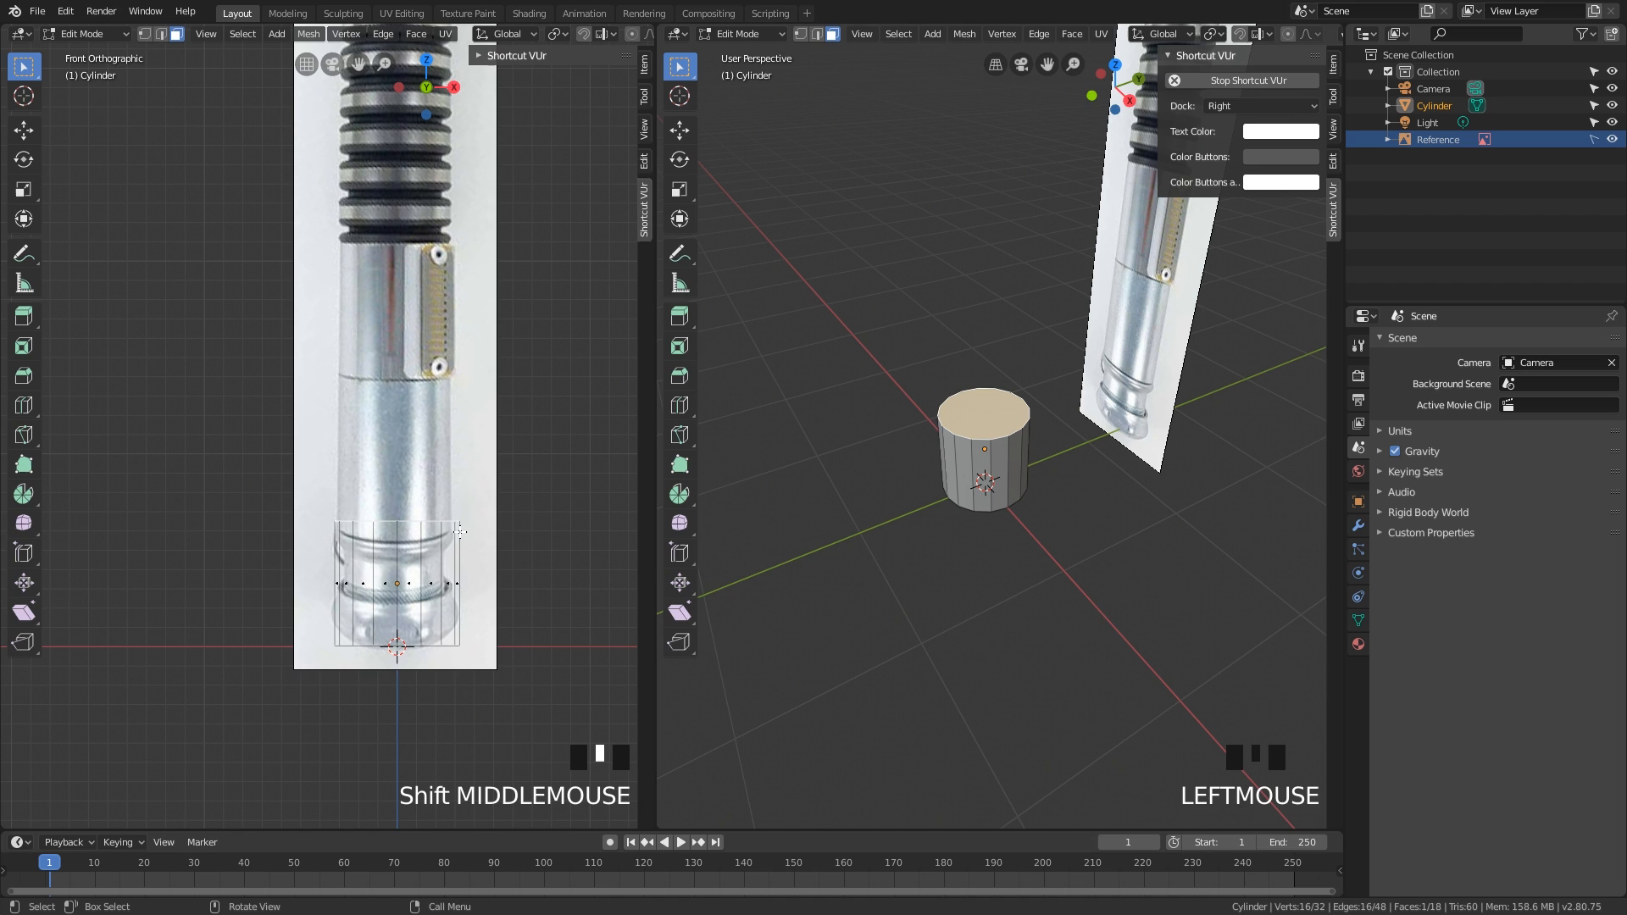
scroll(457, 534, up, 2)
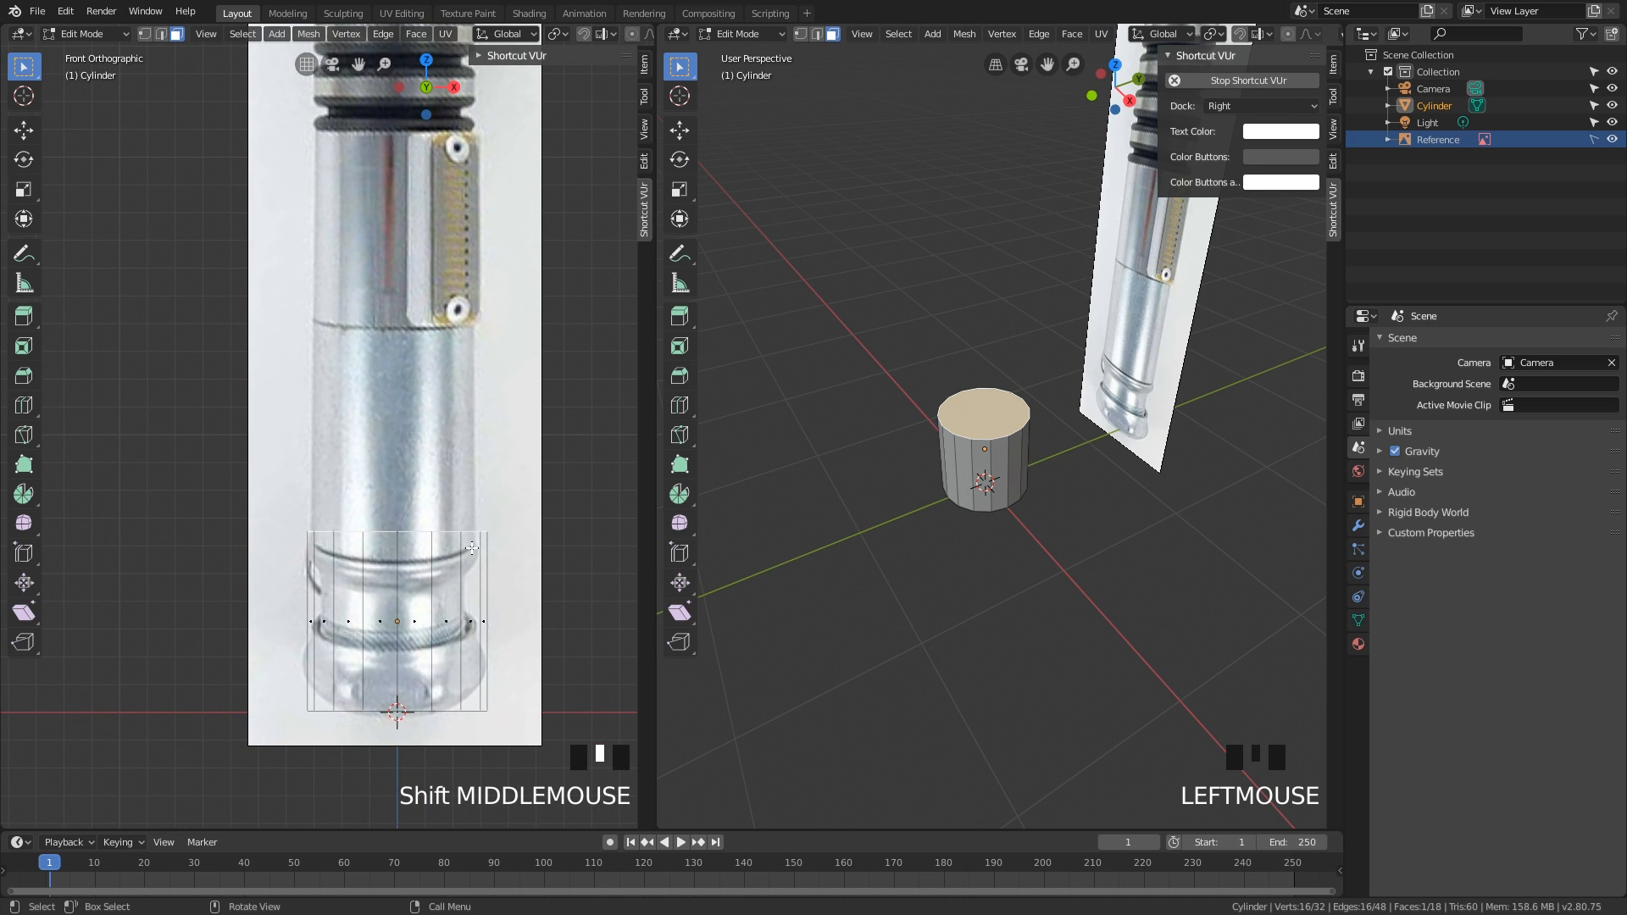
key(g)
key(z)
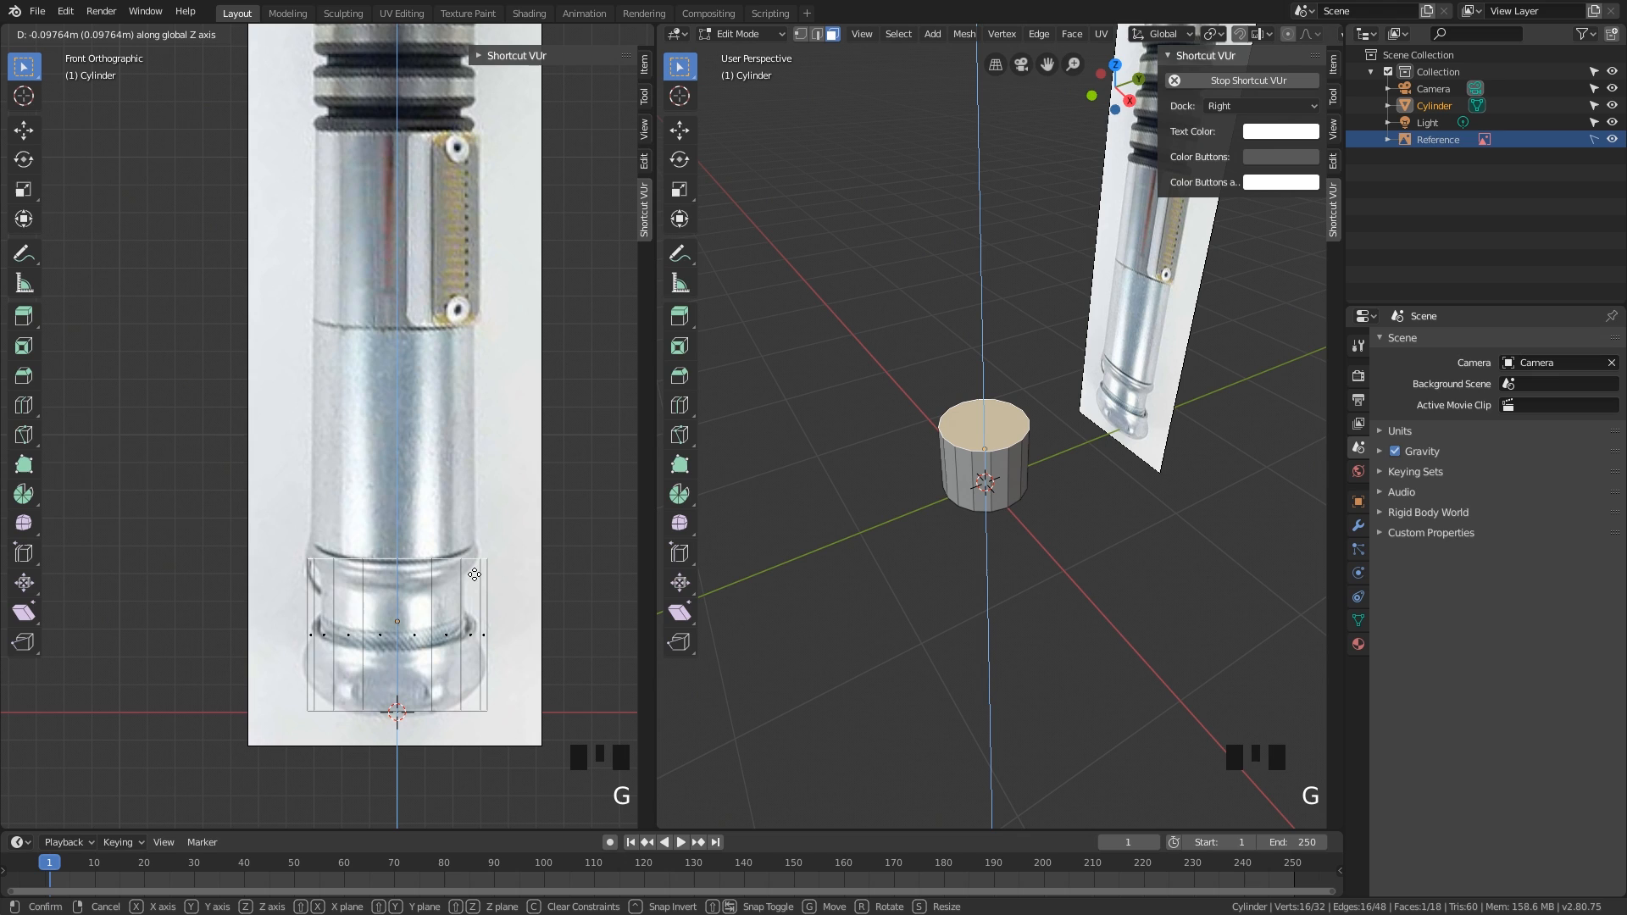
click(474, 575)
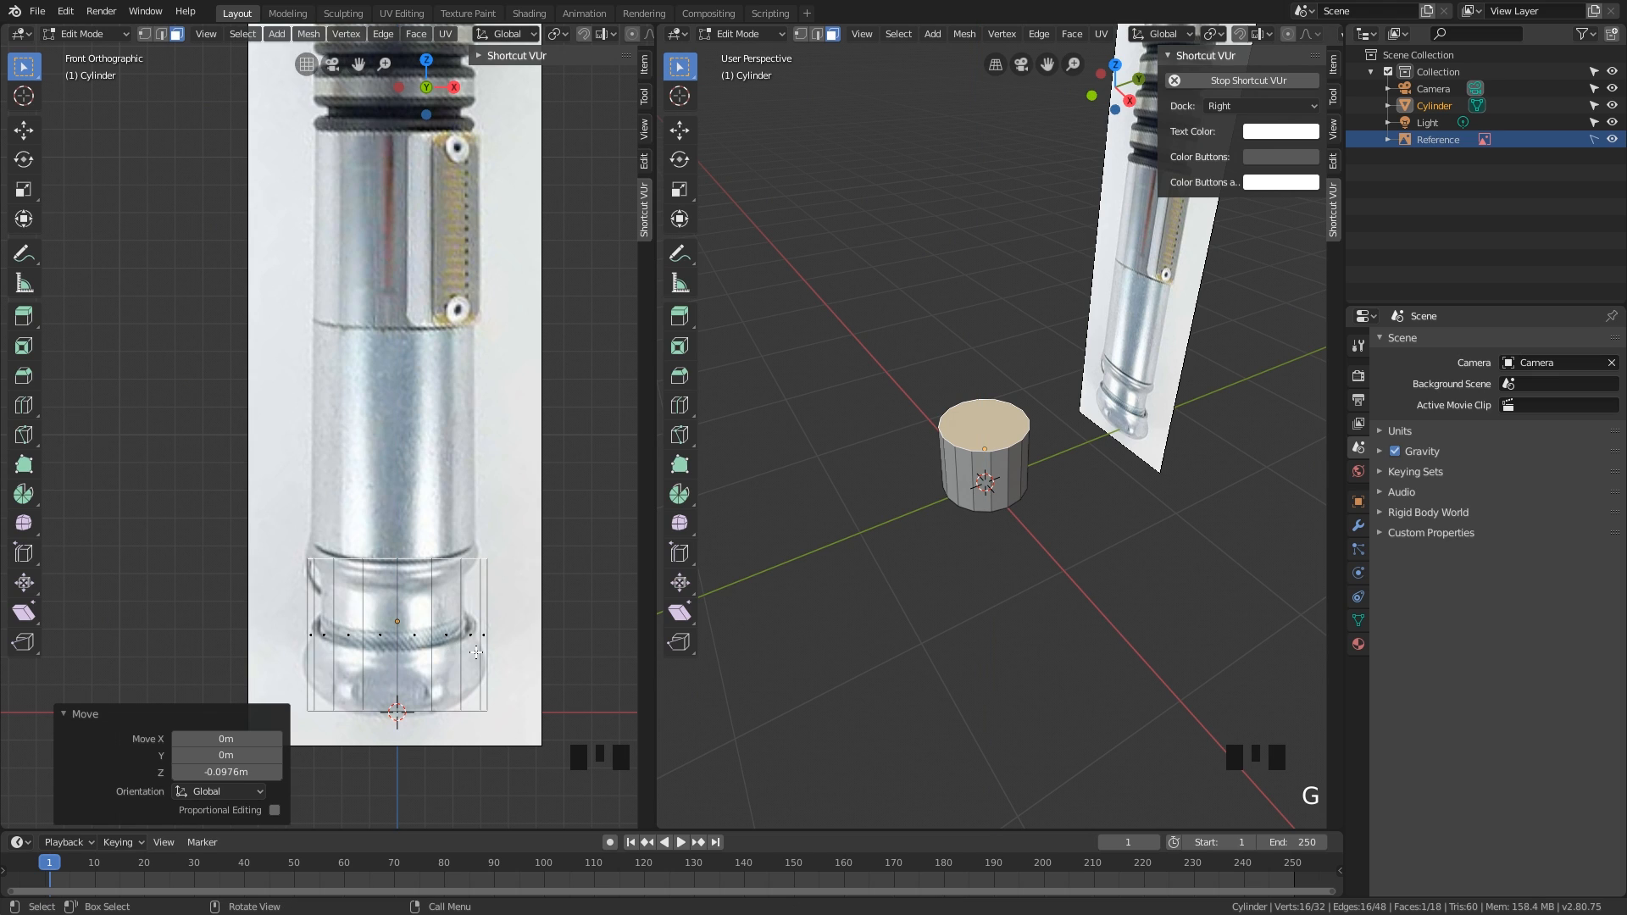
Step: Extrude the top face about 1.52 m upward to the lower end of the reference's black ribbed grip
shift+middle_drag(432, 561, 429, 595)
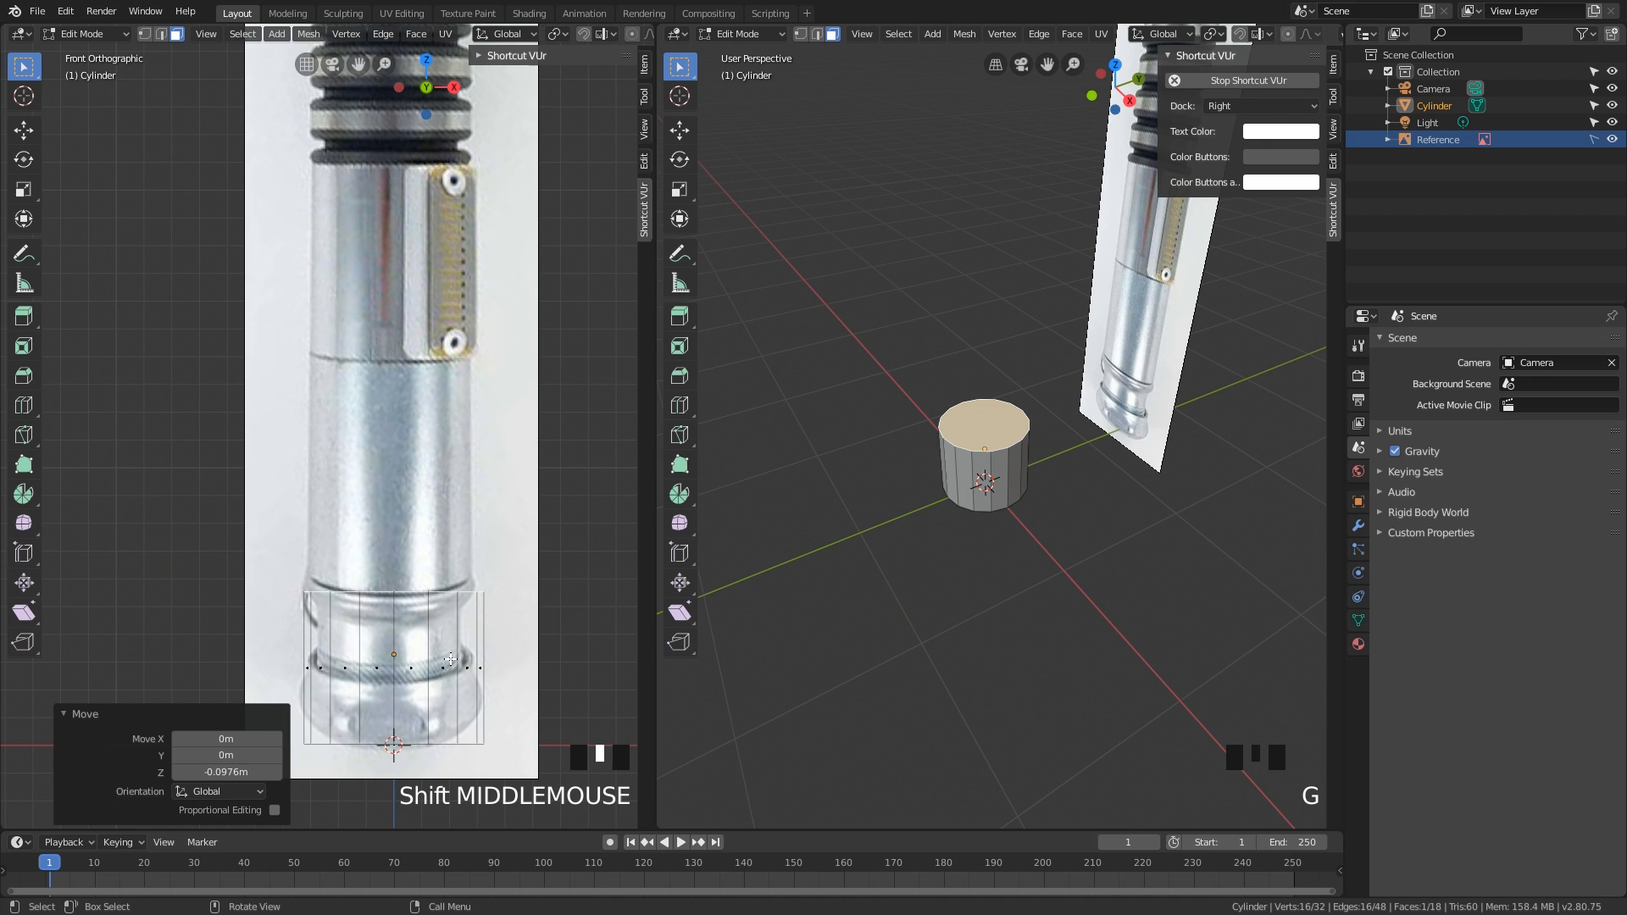
shift+middle_drag(445, 535, 458, 600)
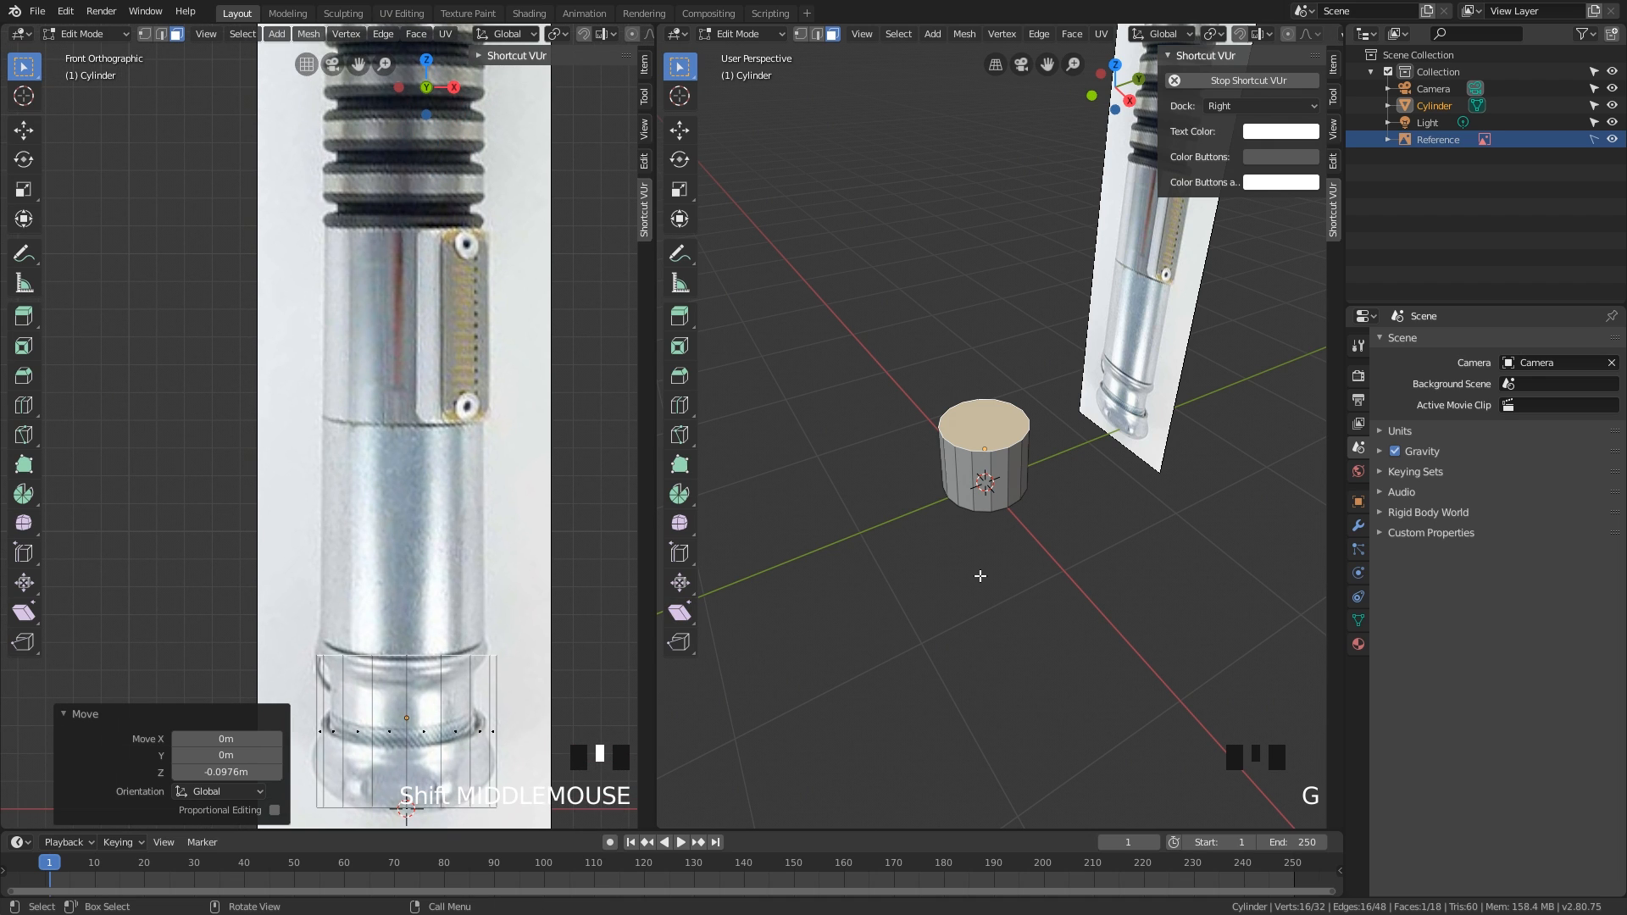
middle_drag(939, 575, 963, 564)
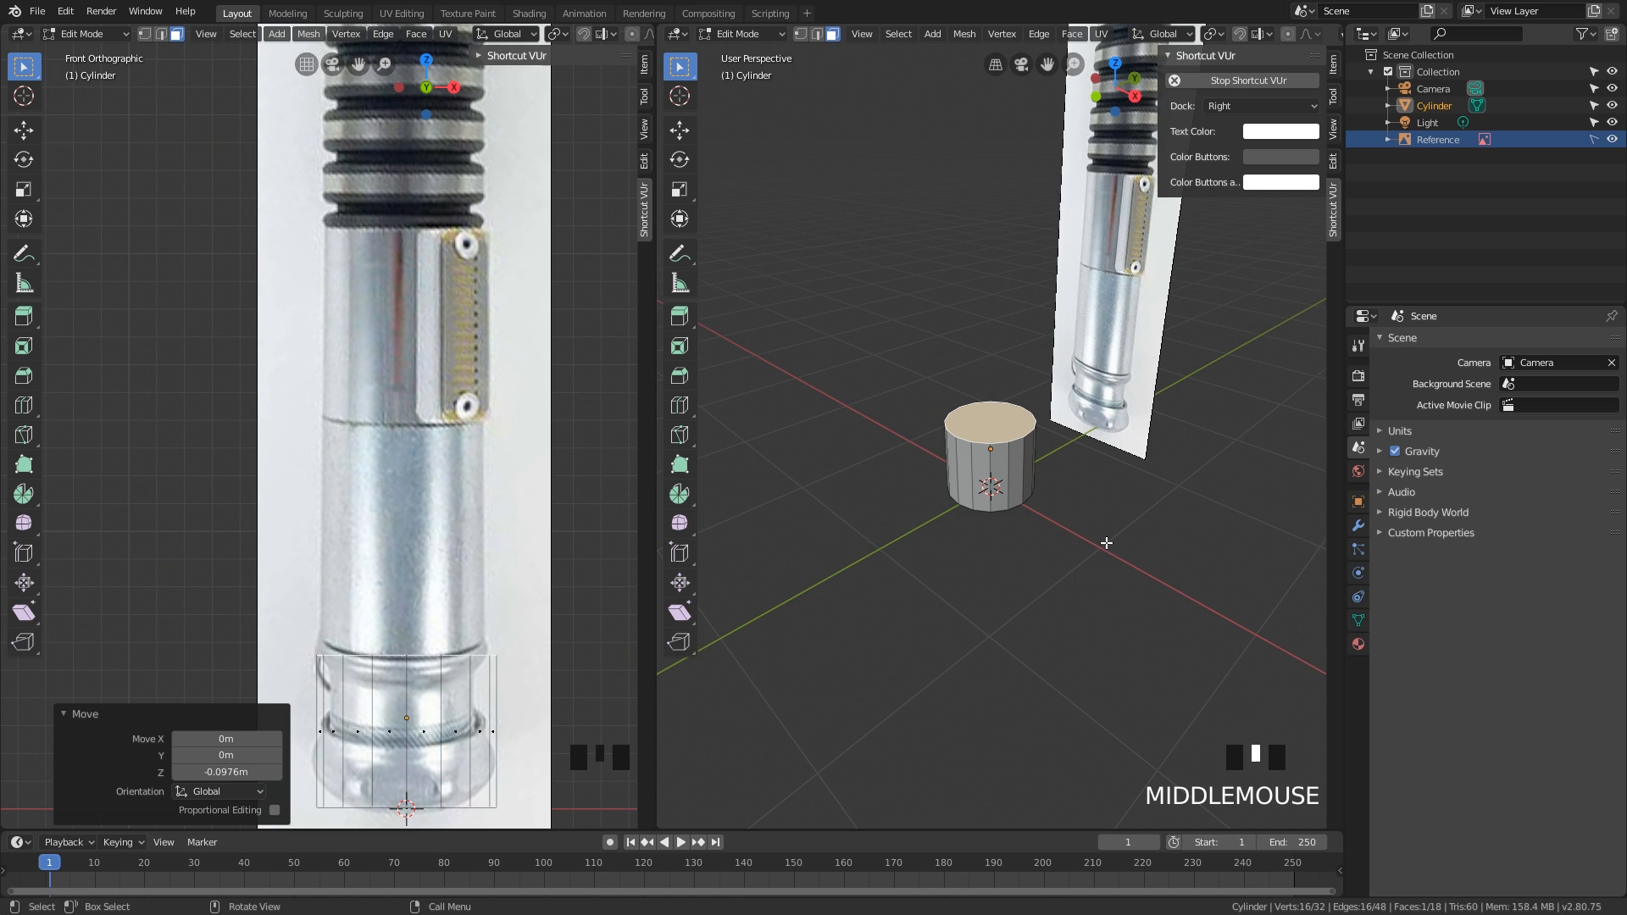
middle_drag(1104, 545, 1003, 531)
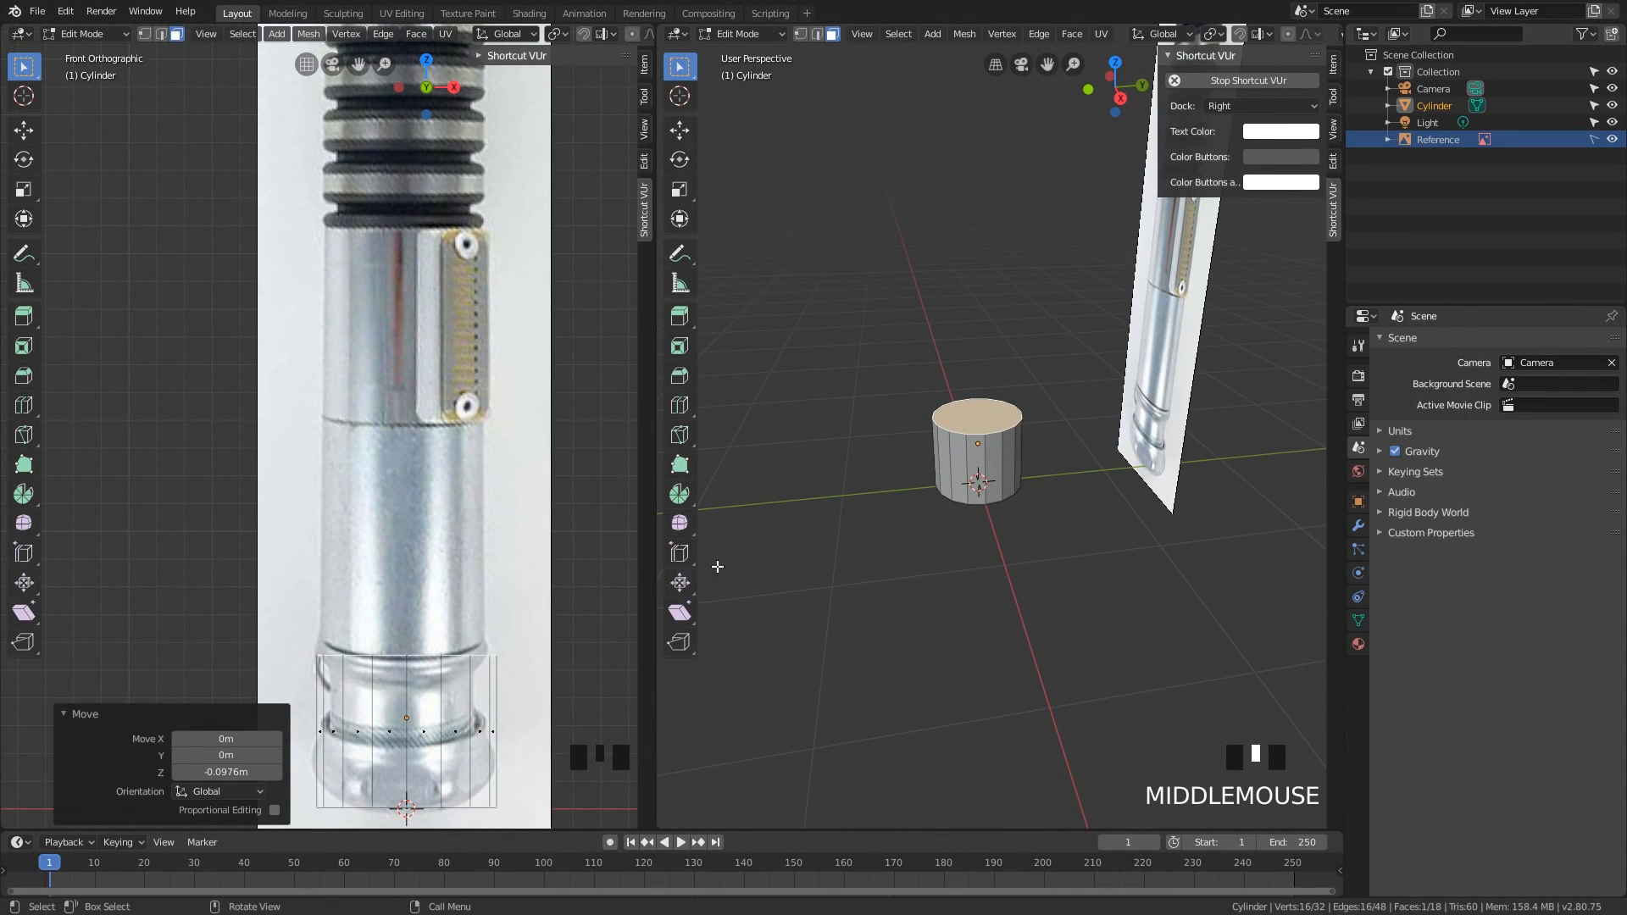
scroll(445, 573, down, 2)
shift+middle_drag(993, 526, 1010, 570)
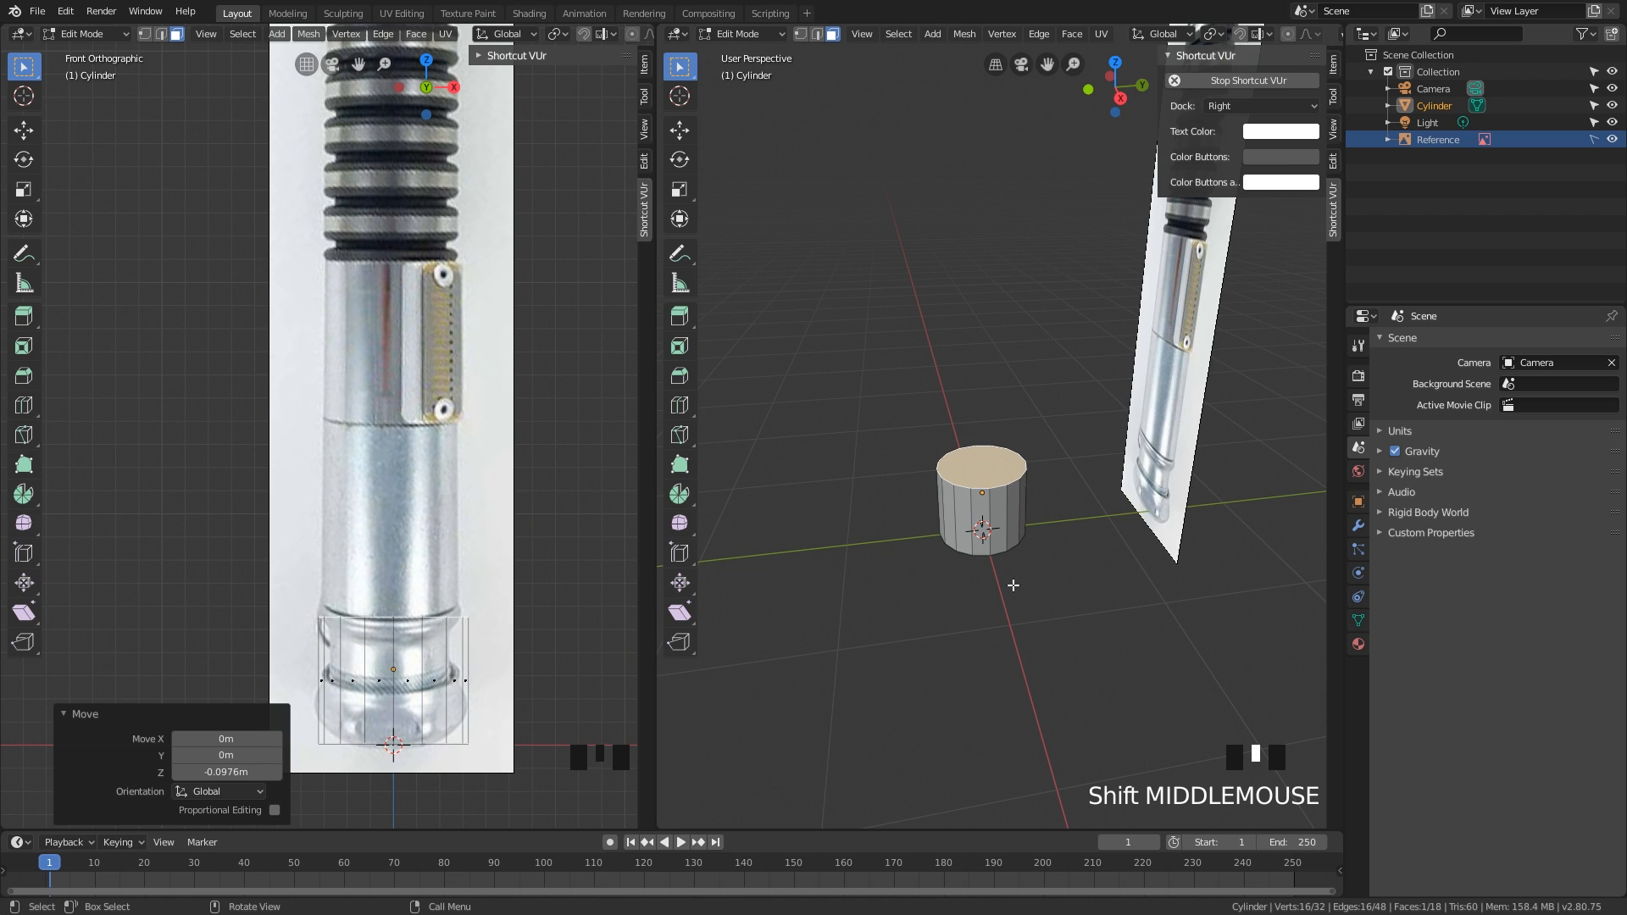
key(e)
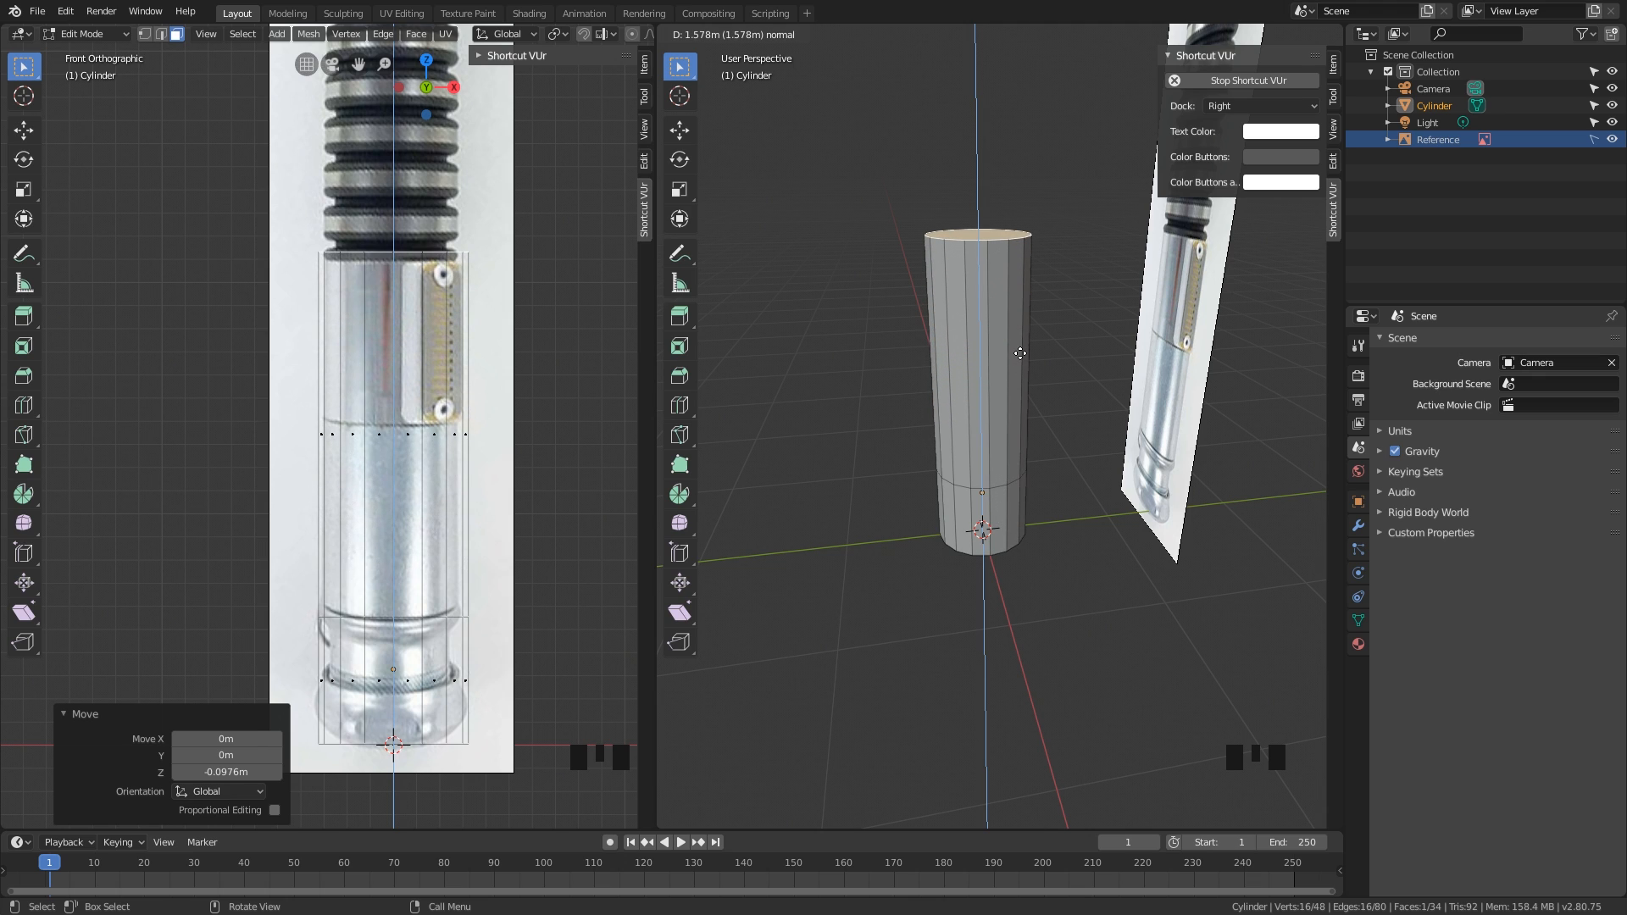
click(1020, 365)
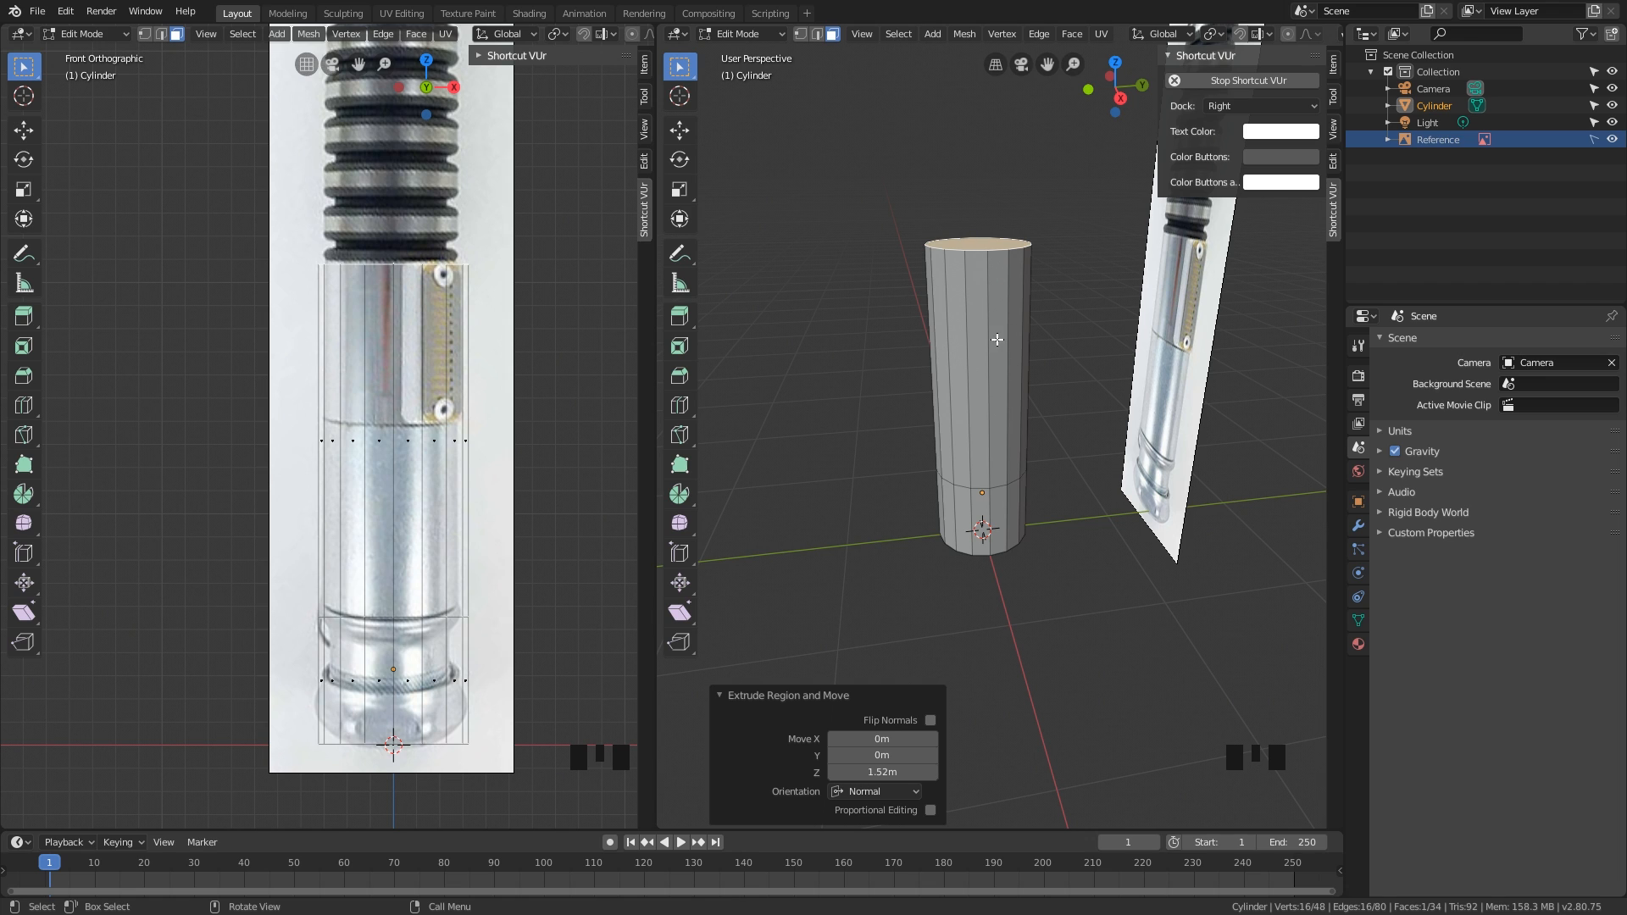
scroll(506, 317, down, 1)
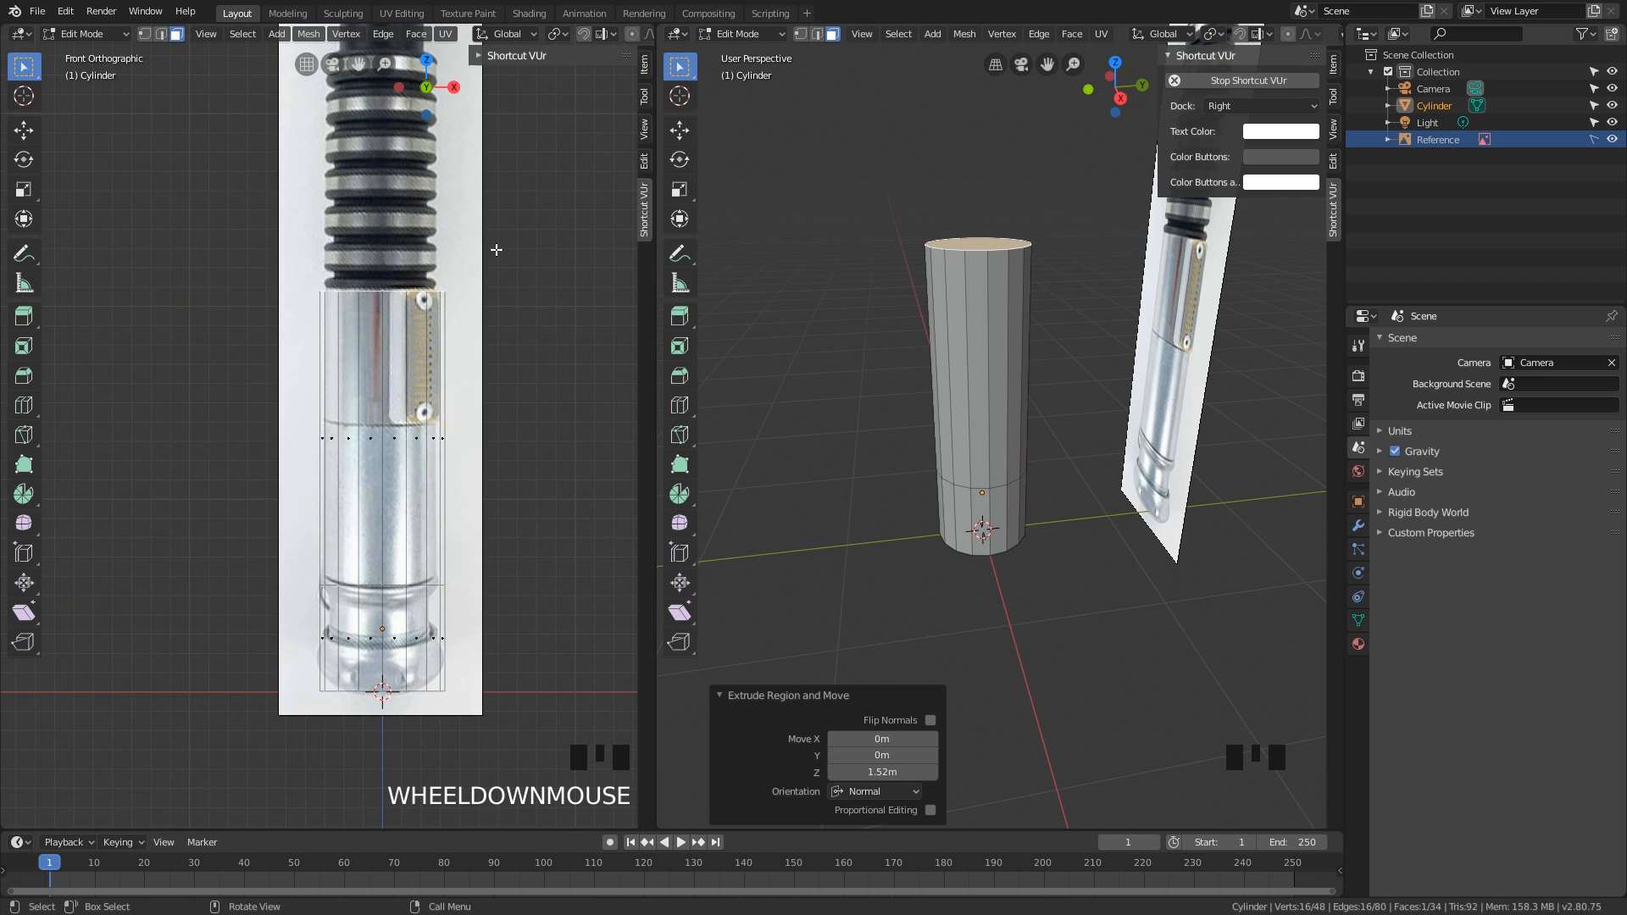
shift+middle_drag(514, 264, 483, 439)
scroll(483, 439, up, 1)
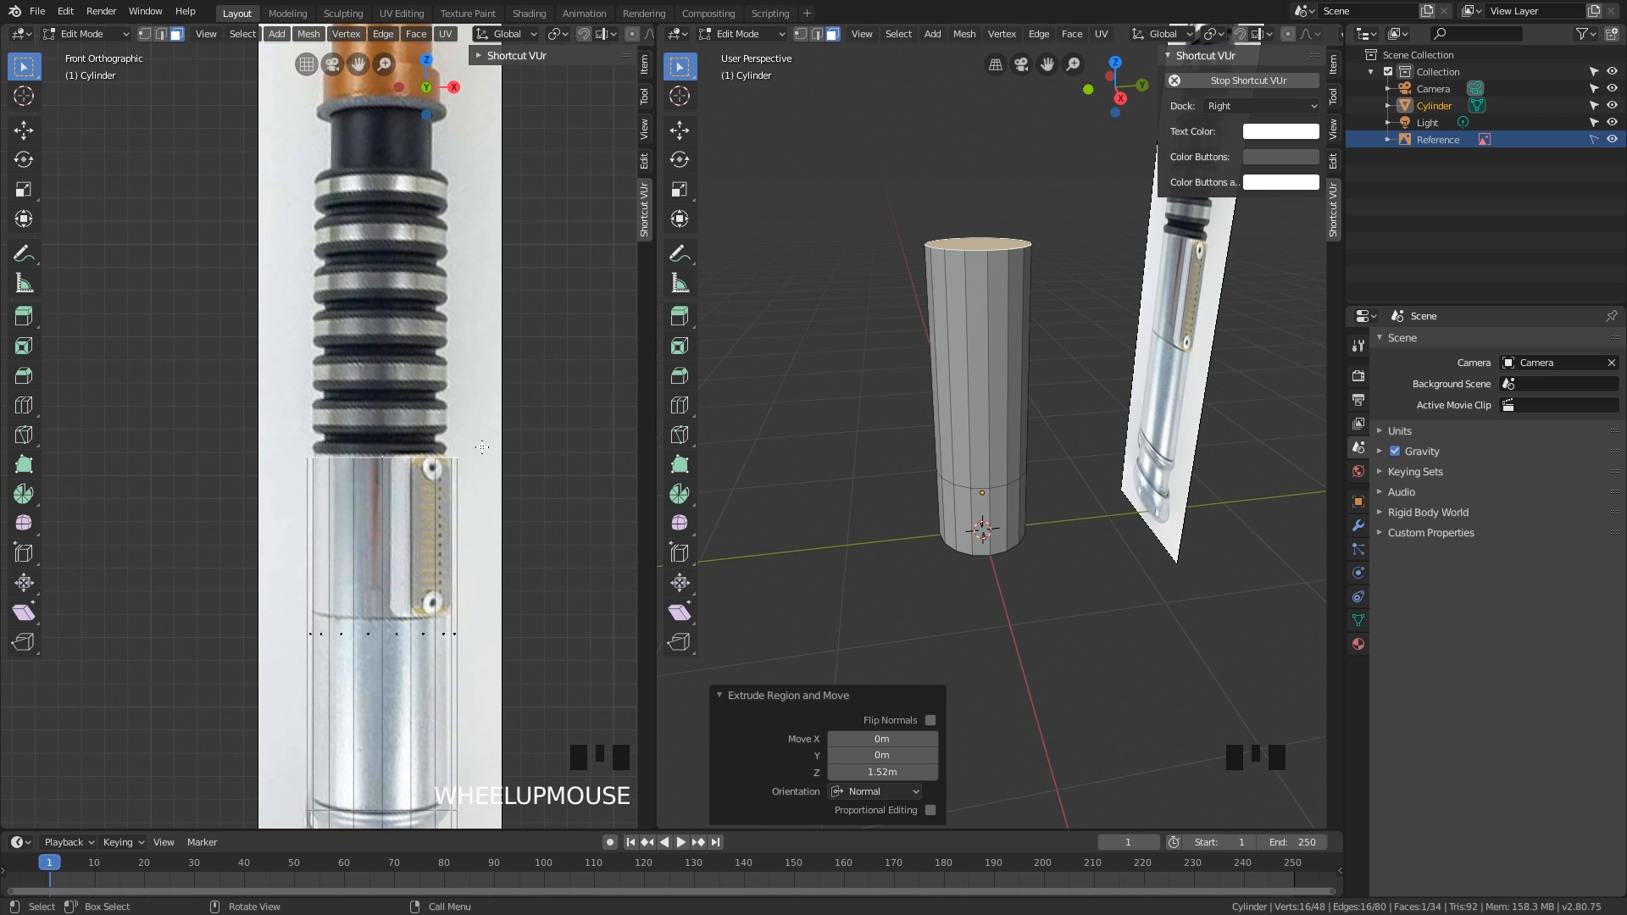
middle_drag(1000, 386, 1029, 430)
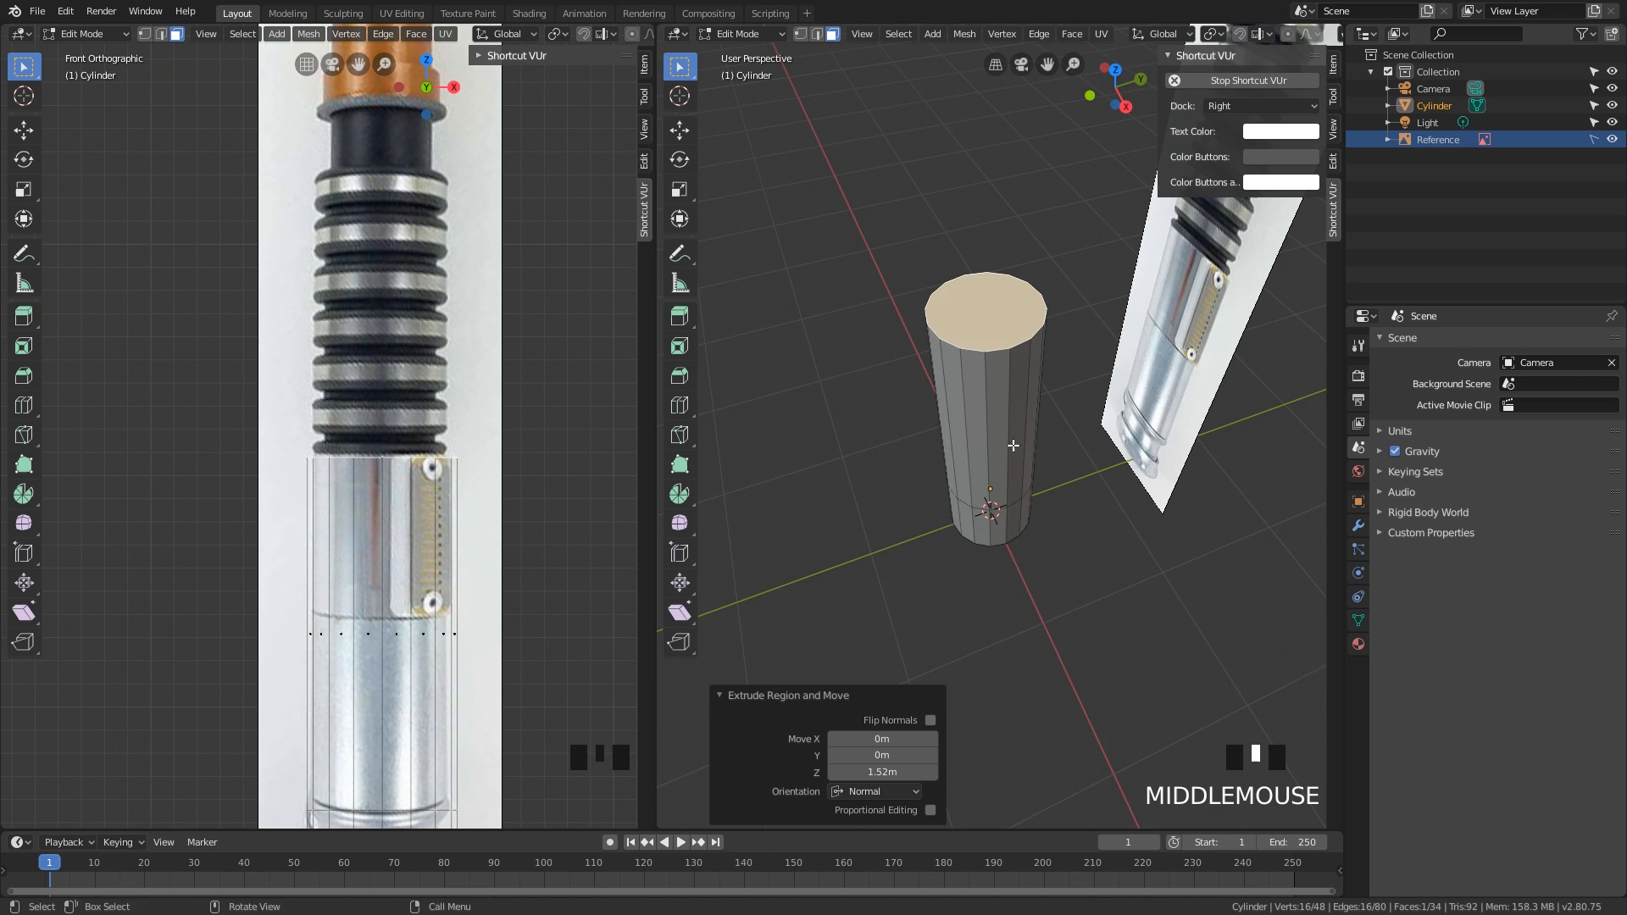
middle_drag(1016, 442, 964, 377)
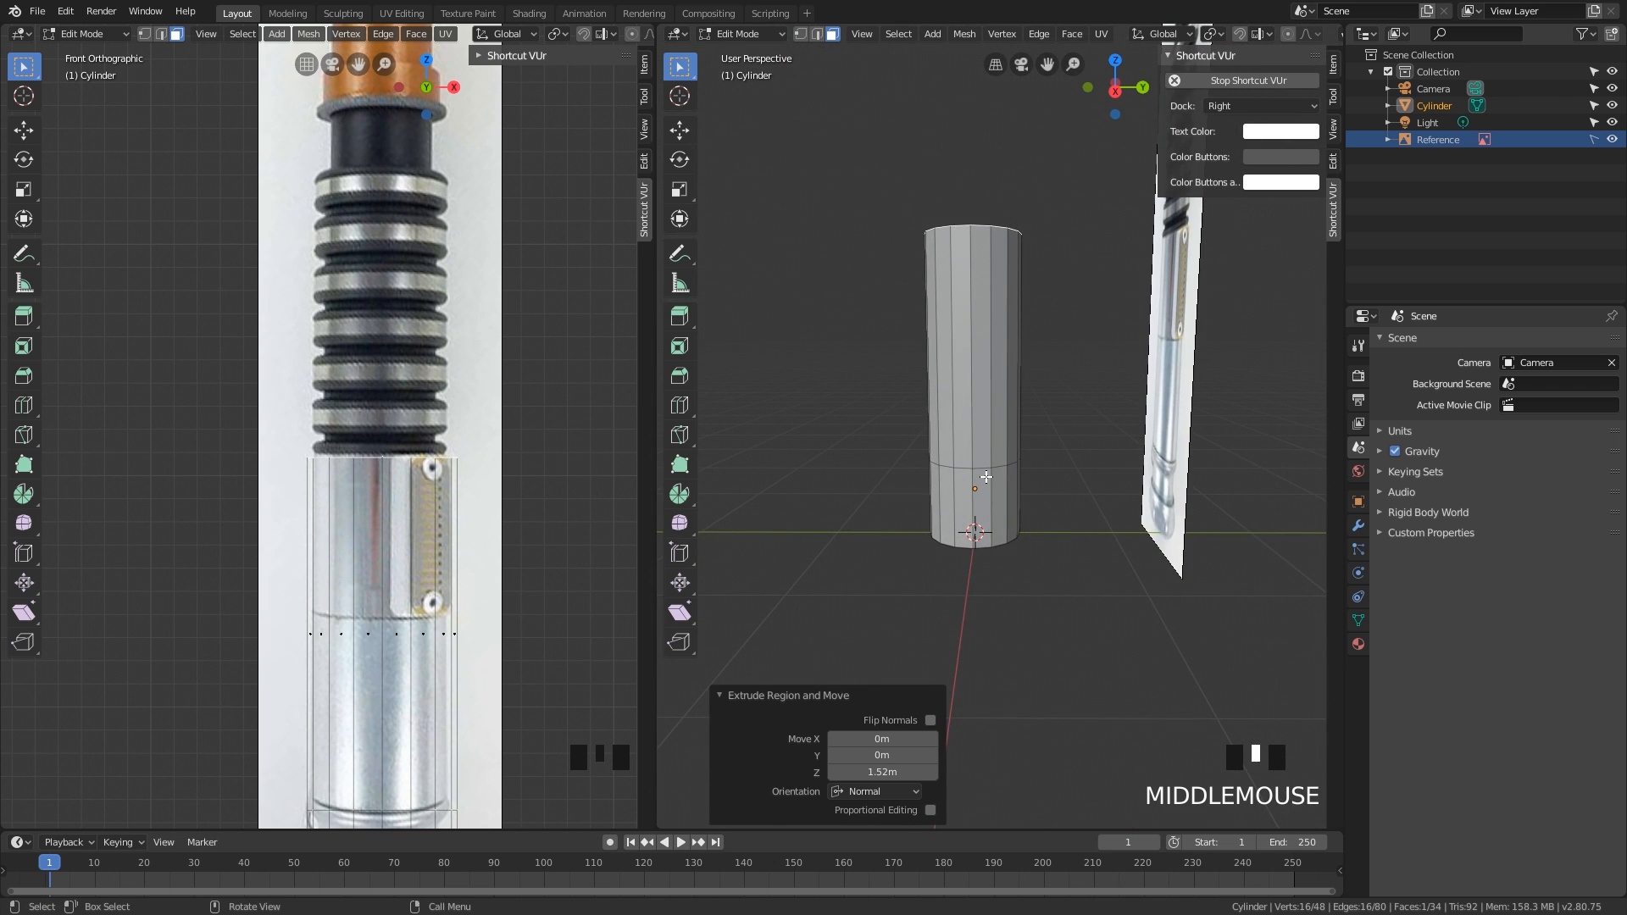
middle_drag(986, 477, 1041, 499)
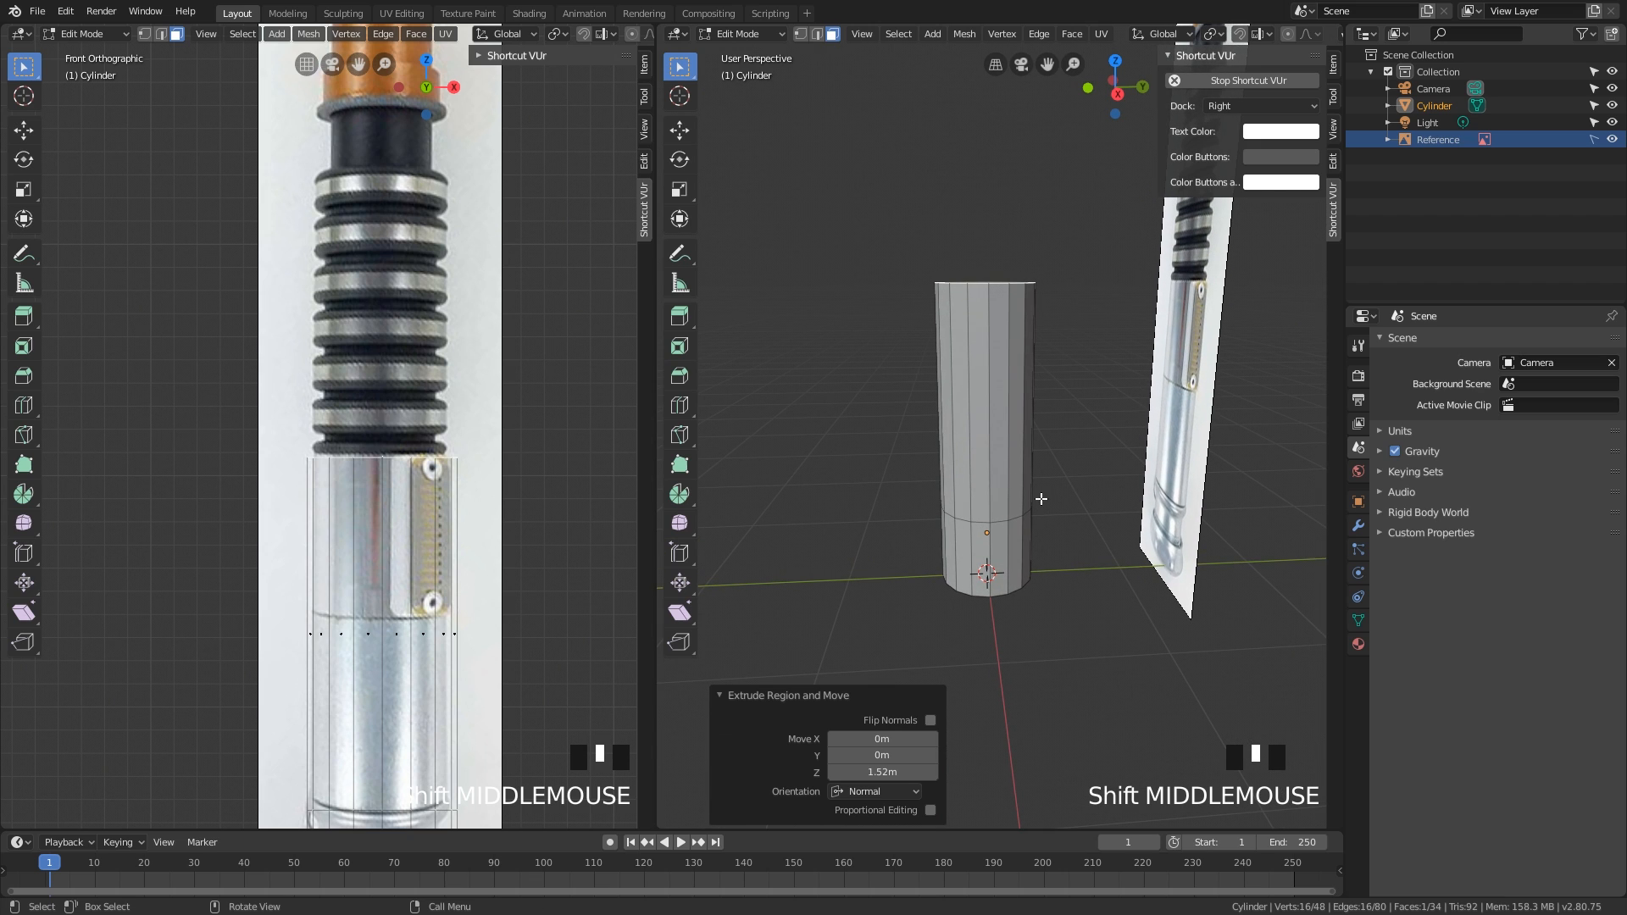
key(g)
right_click(1052, 511)
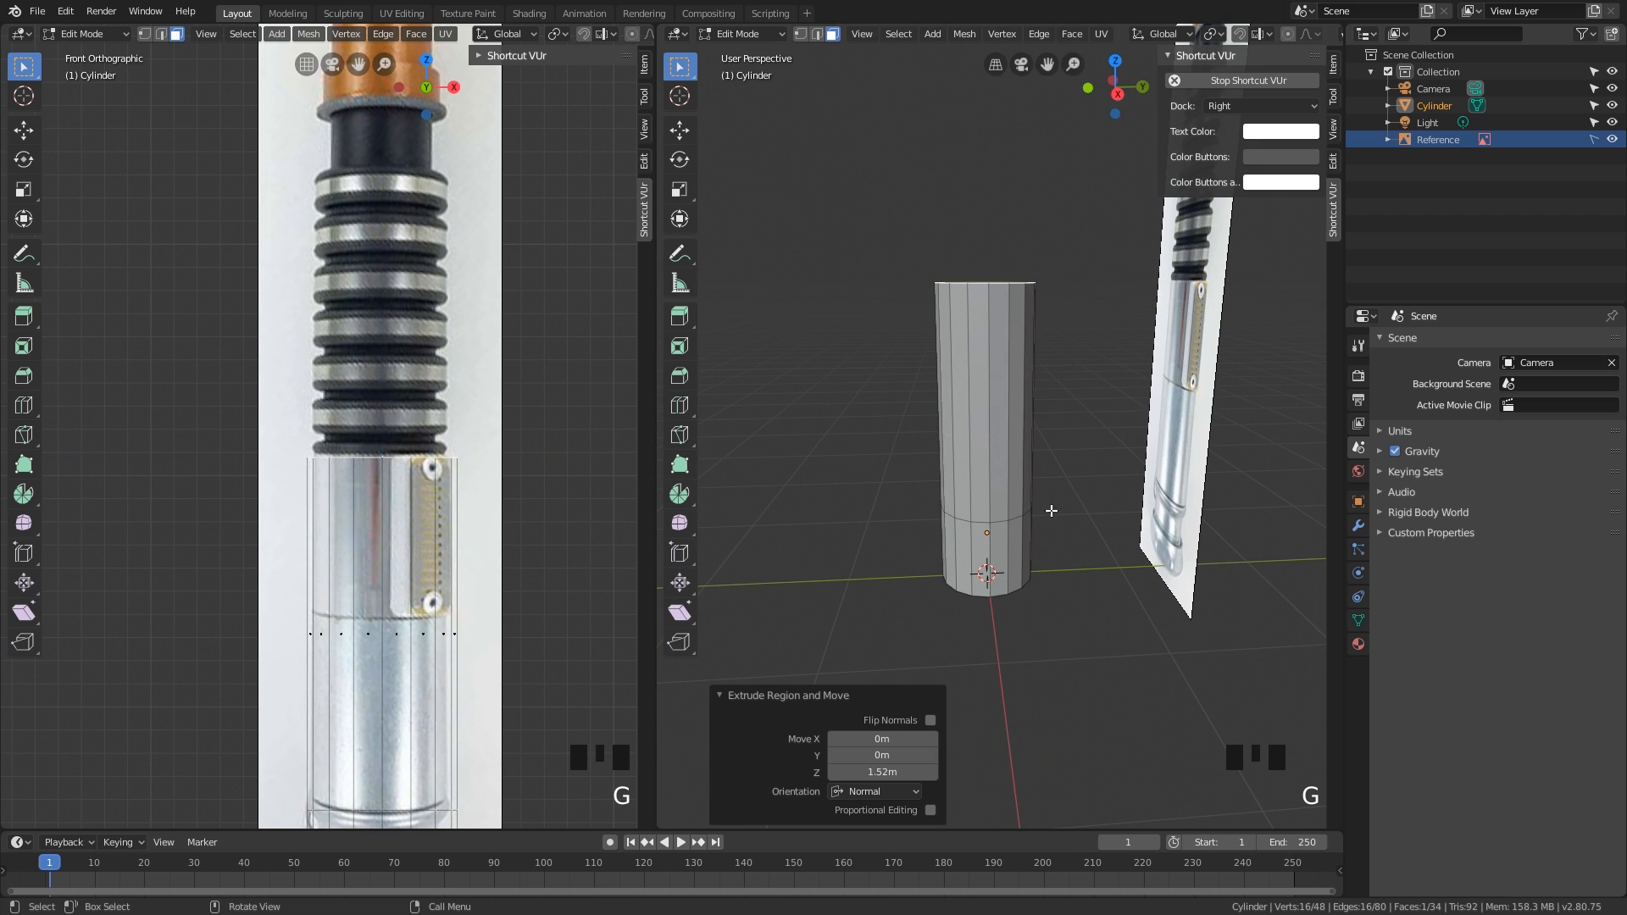
key(e)
right_click(1082, 466)
key(ctrl+z)
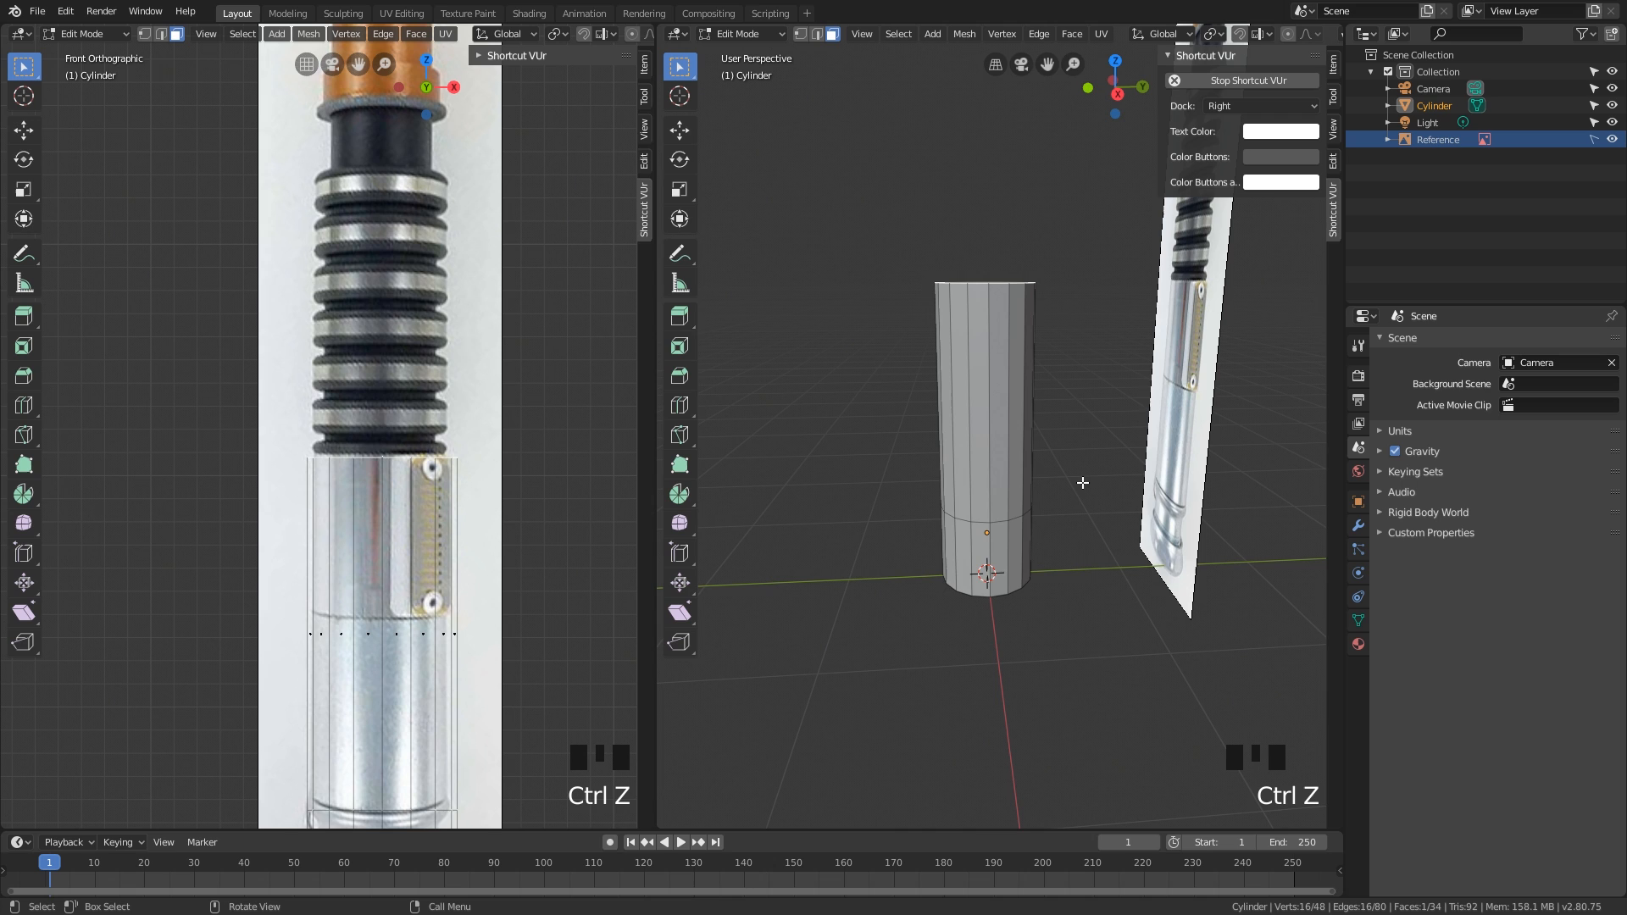
Step: Extrude the top face in place with zero offset on all axes
mouse_move(1082, 479)
middle_down()
mouse_move(1086, 519)
mouse_move(1055, 474)
middle_up()
scroll(1069, 483, up, 1)
scroll(1056, 474, up, 1)
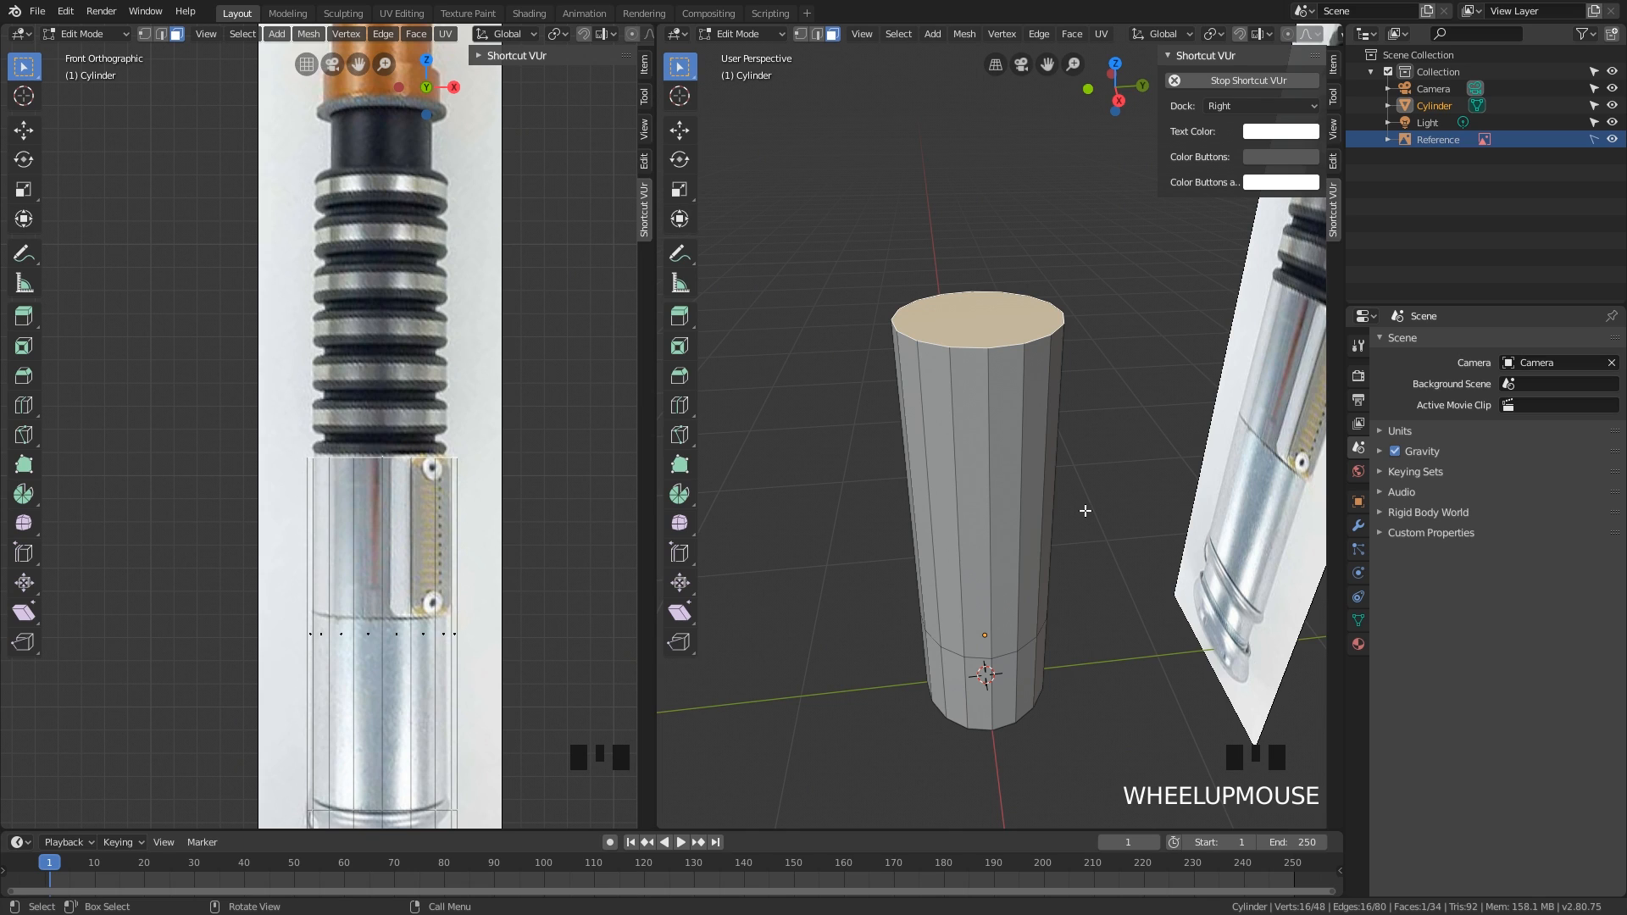
key(e)
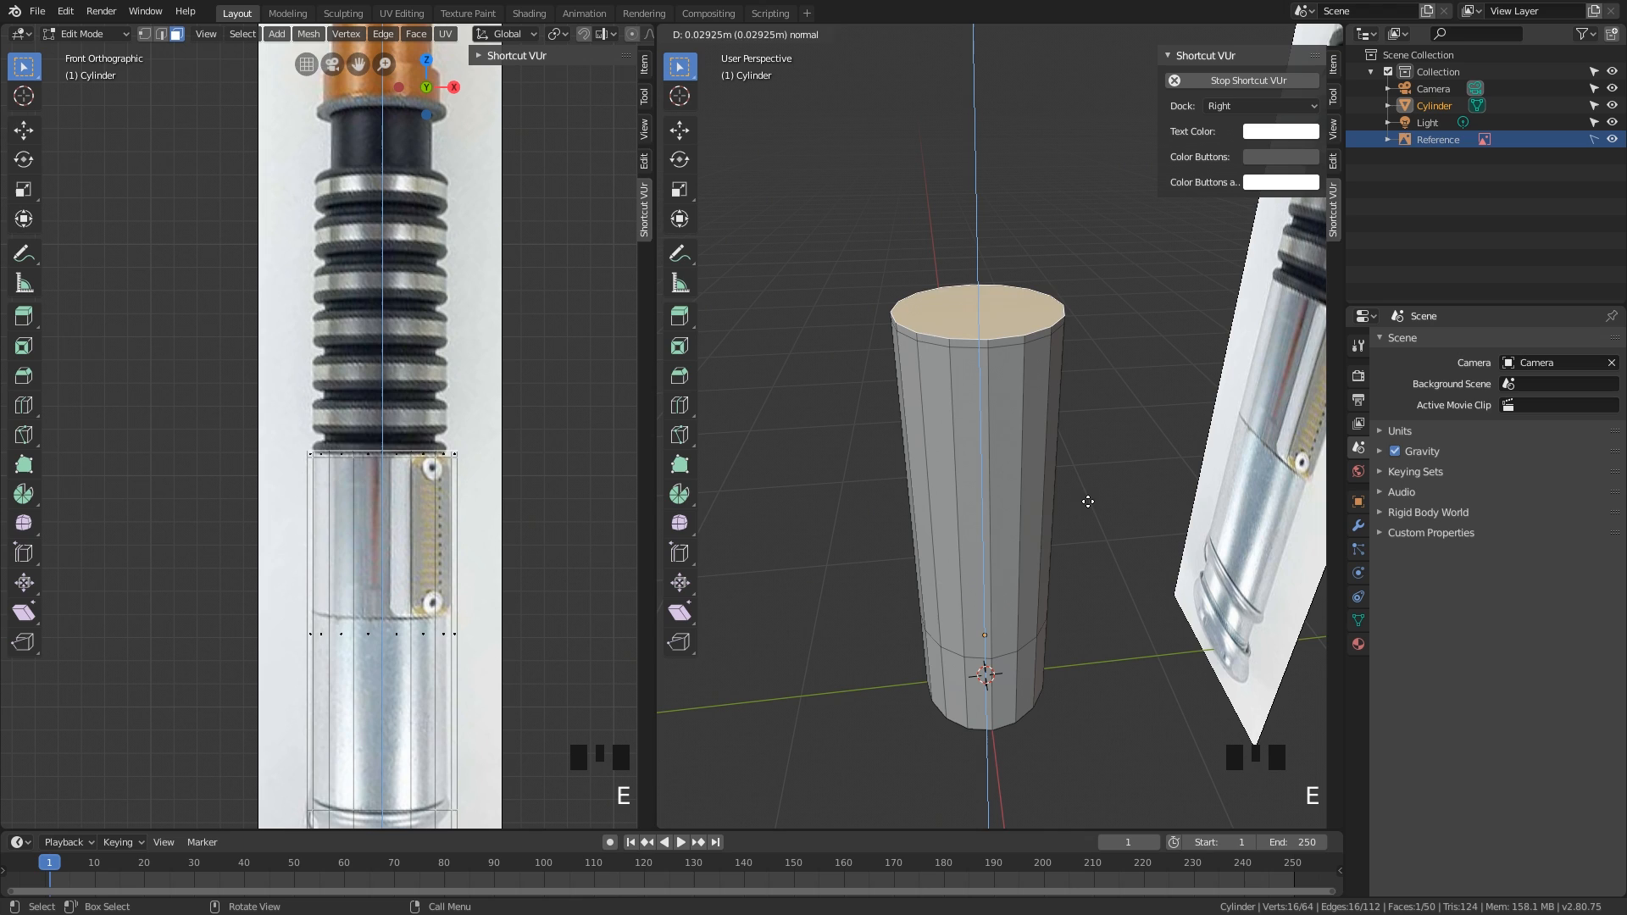
right_click(1093, 492)
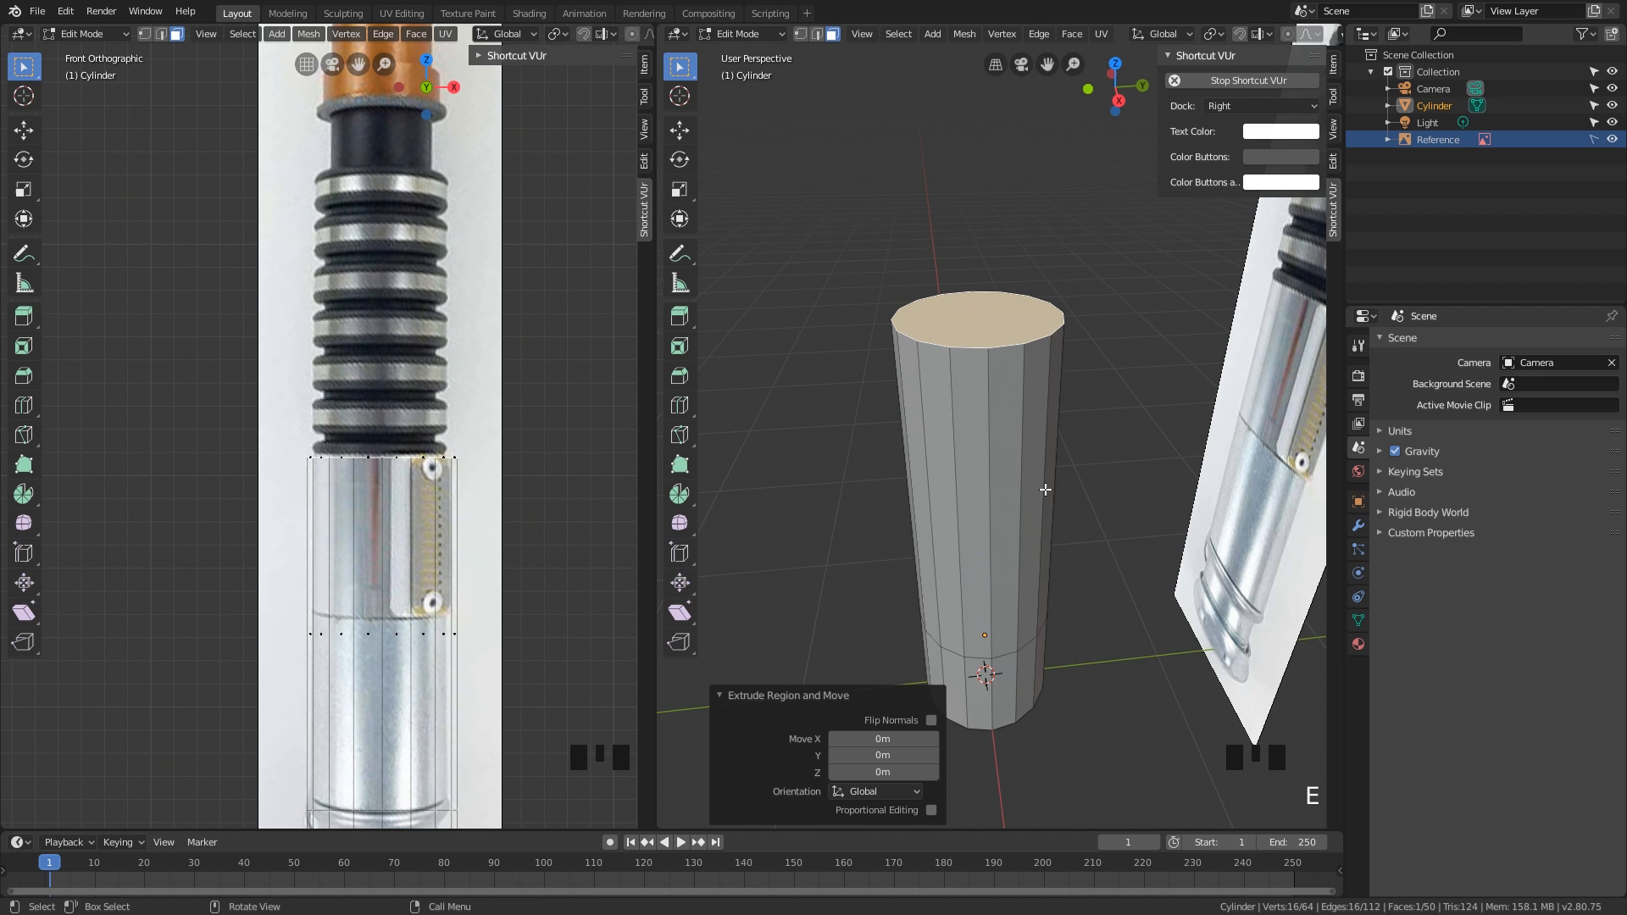
Step: Examine the cylinder's top for duplicated geometry, comparing its appearance in Object Mode and Edit Mode
mouse_move(1046, 490)
middle_down()
mouse_move(1051, 452)
mouse_move(1048, 464)
middle_up()
scroll(1051, 452, up, 2)
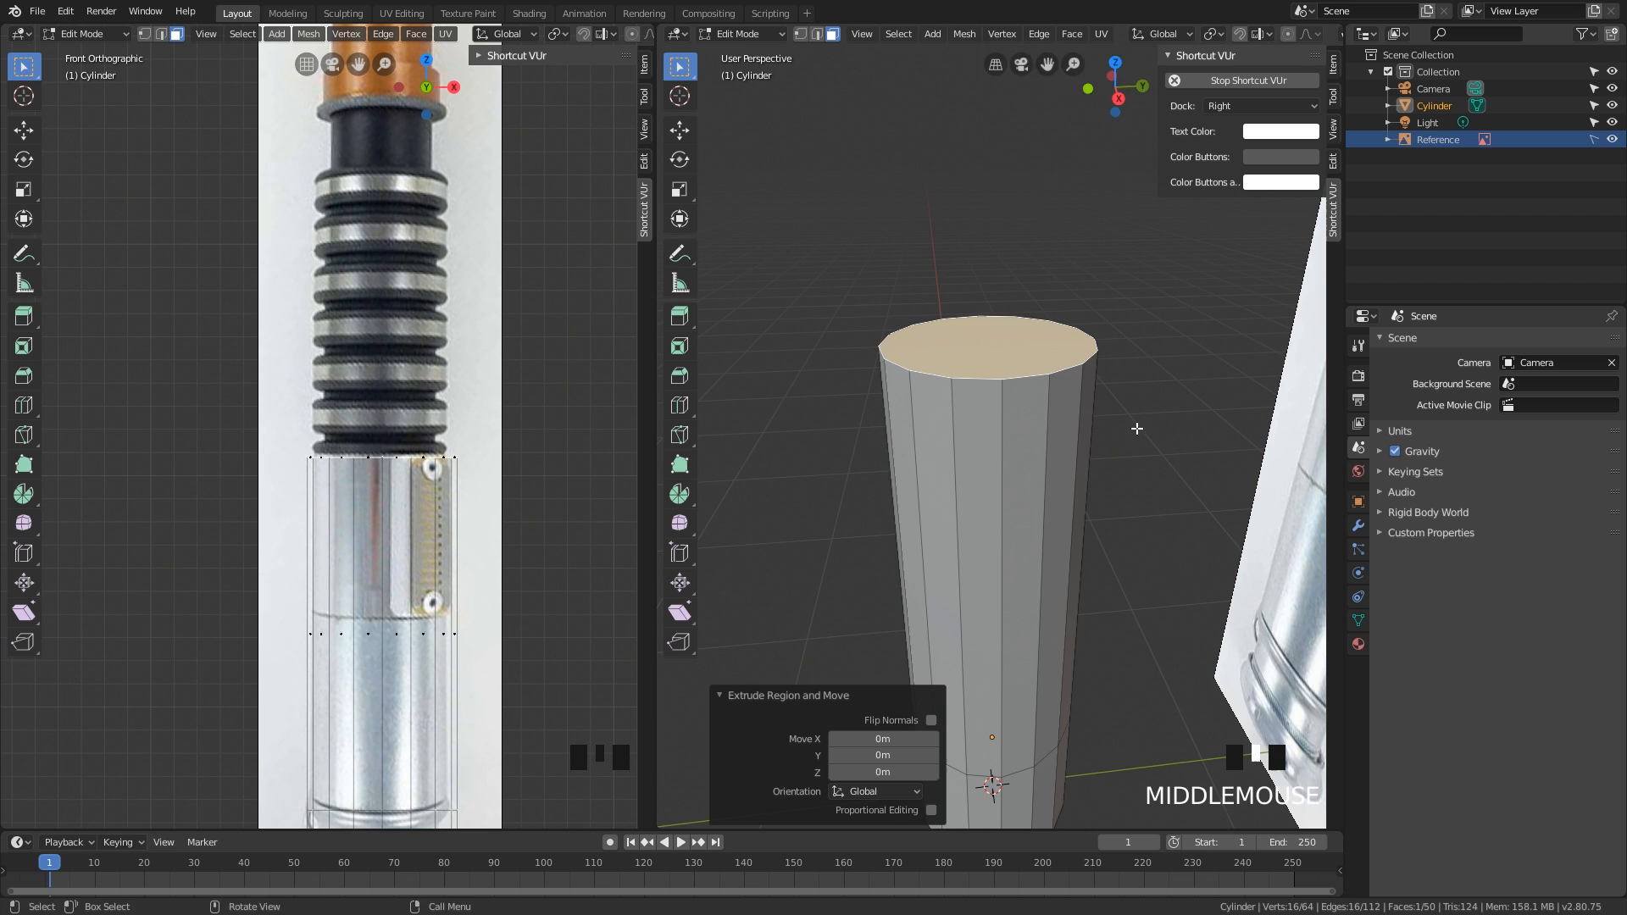
key(g)
right_click(1148, 486)
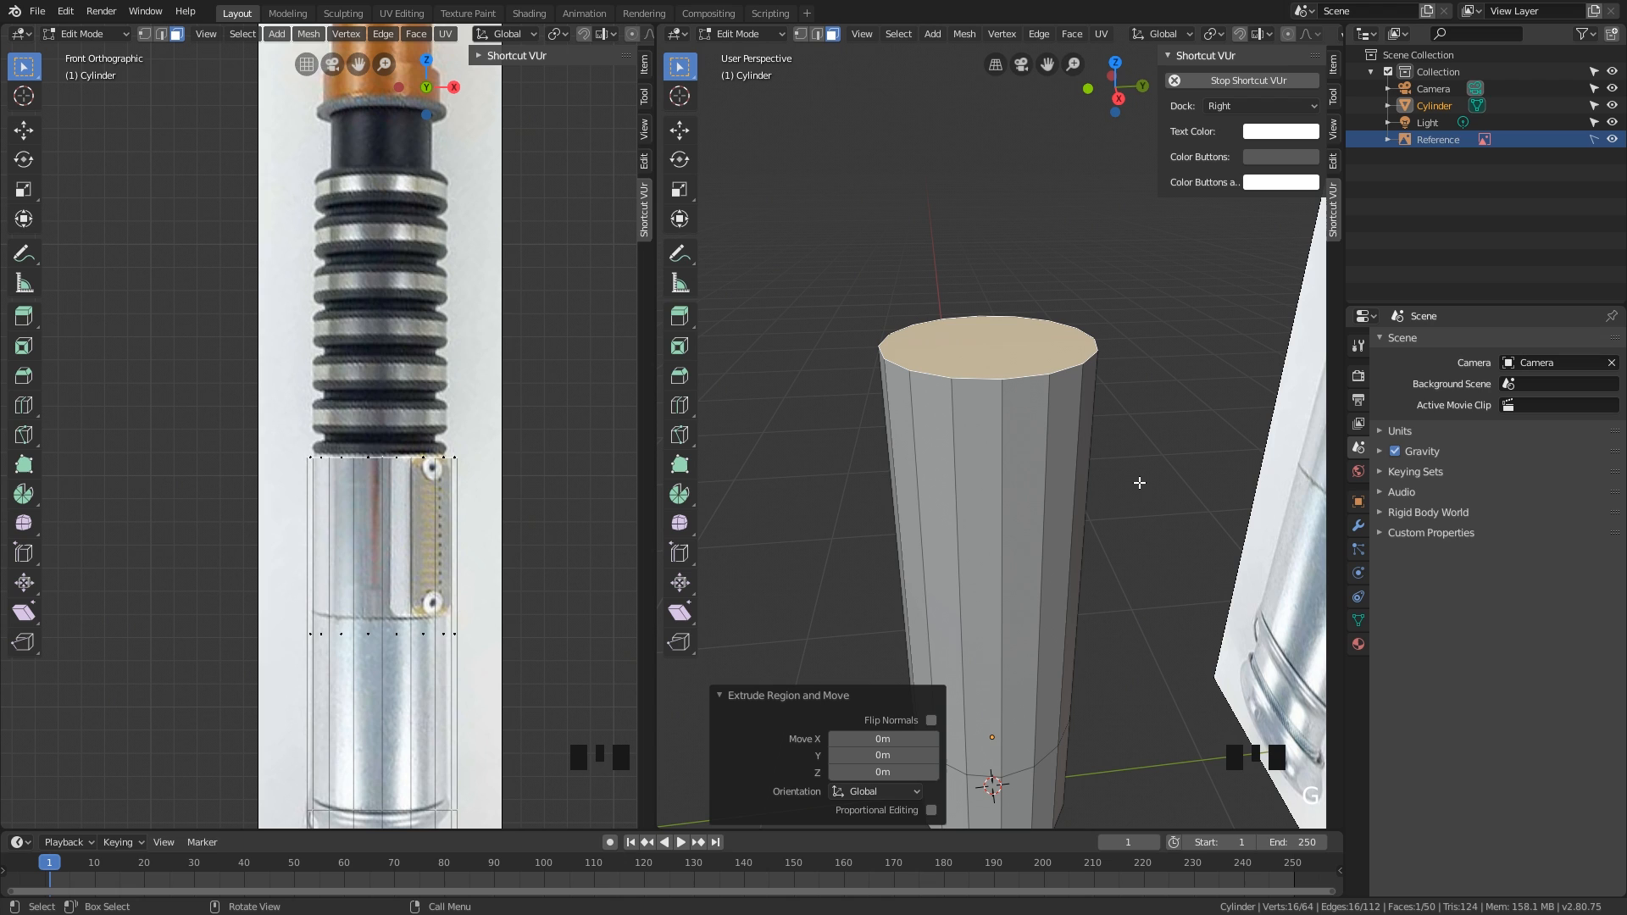
key(Tab)
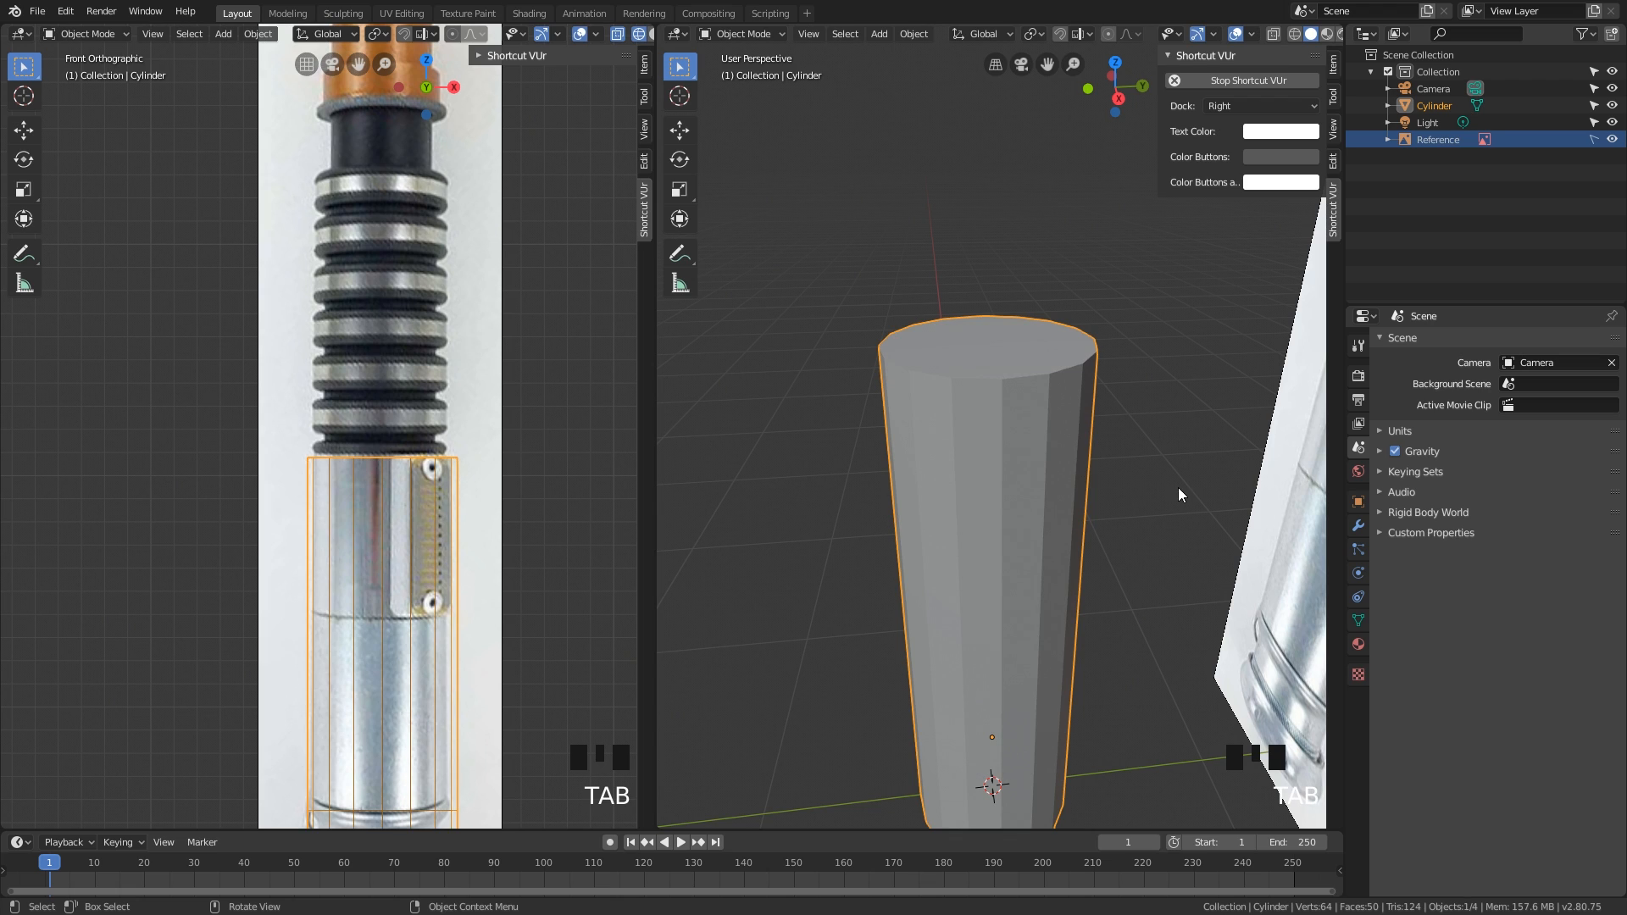
key(Tab)
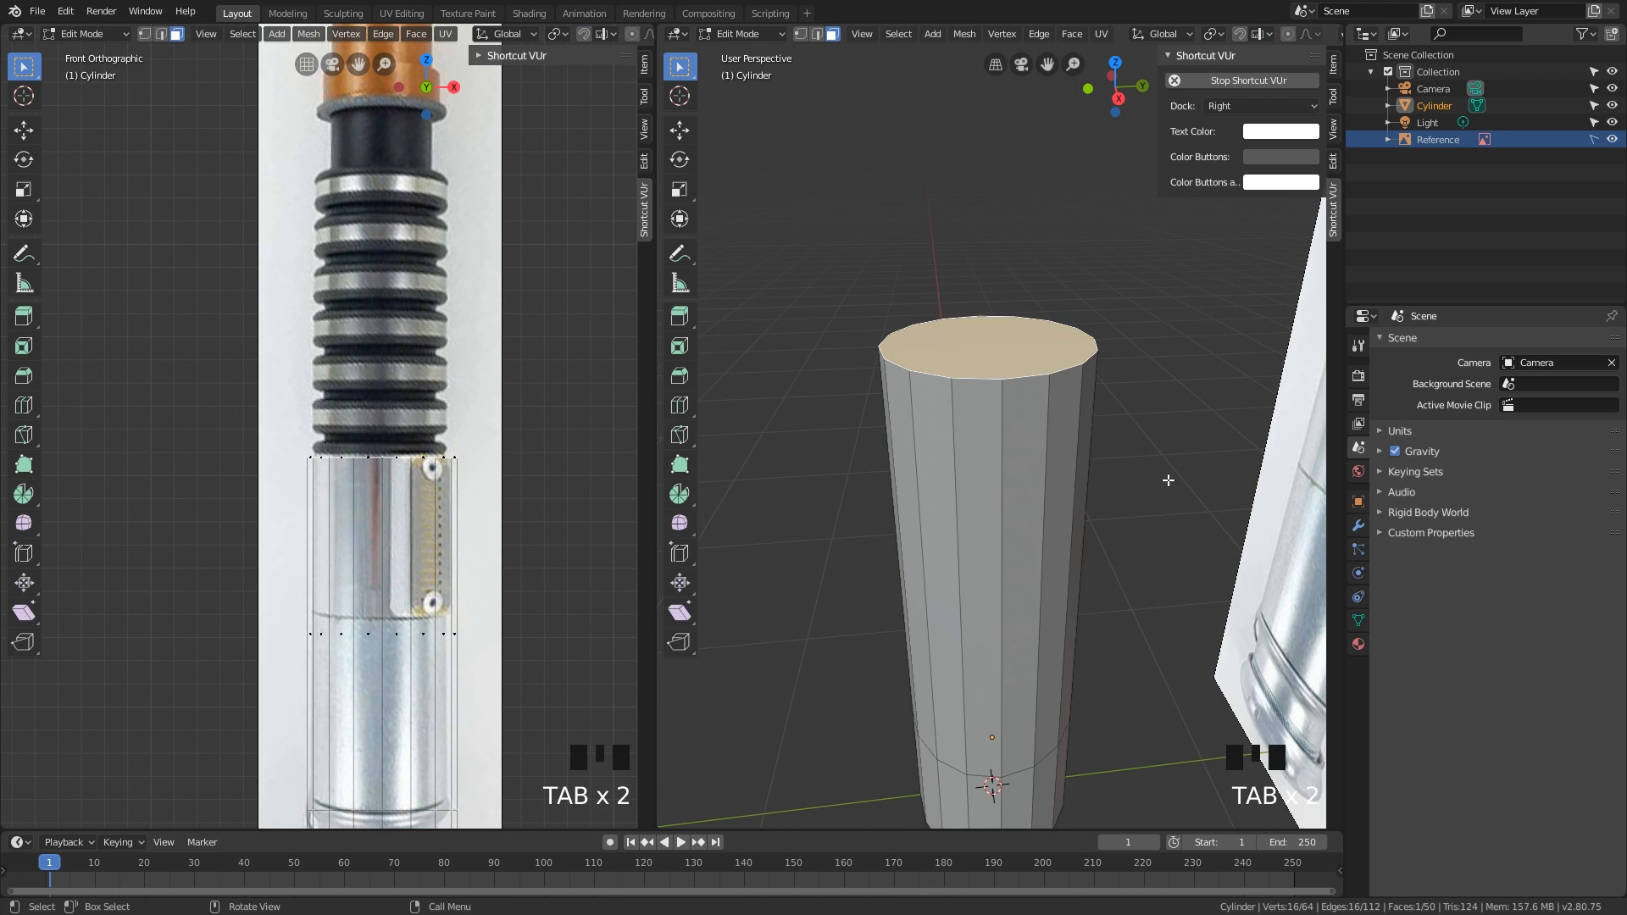
Step: Add a Subdivision Surface modifier to the cylinder
click(1352, 527)
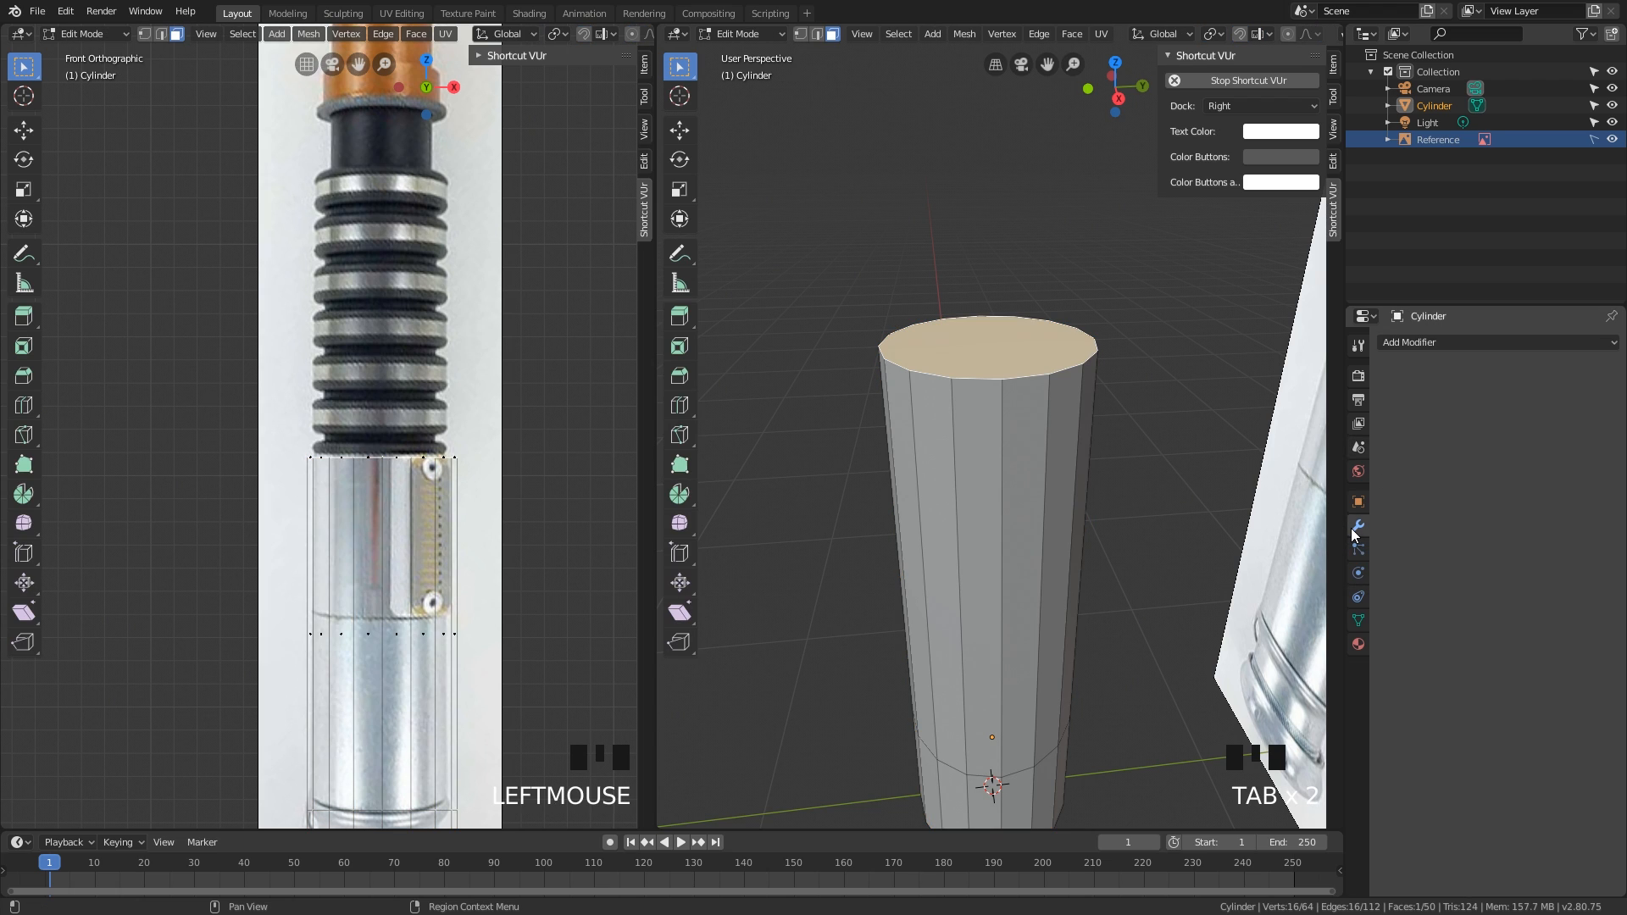
click(1421, 343)
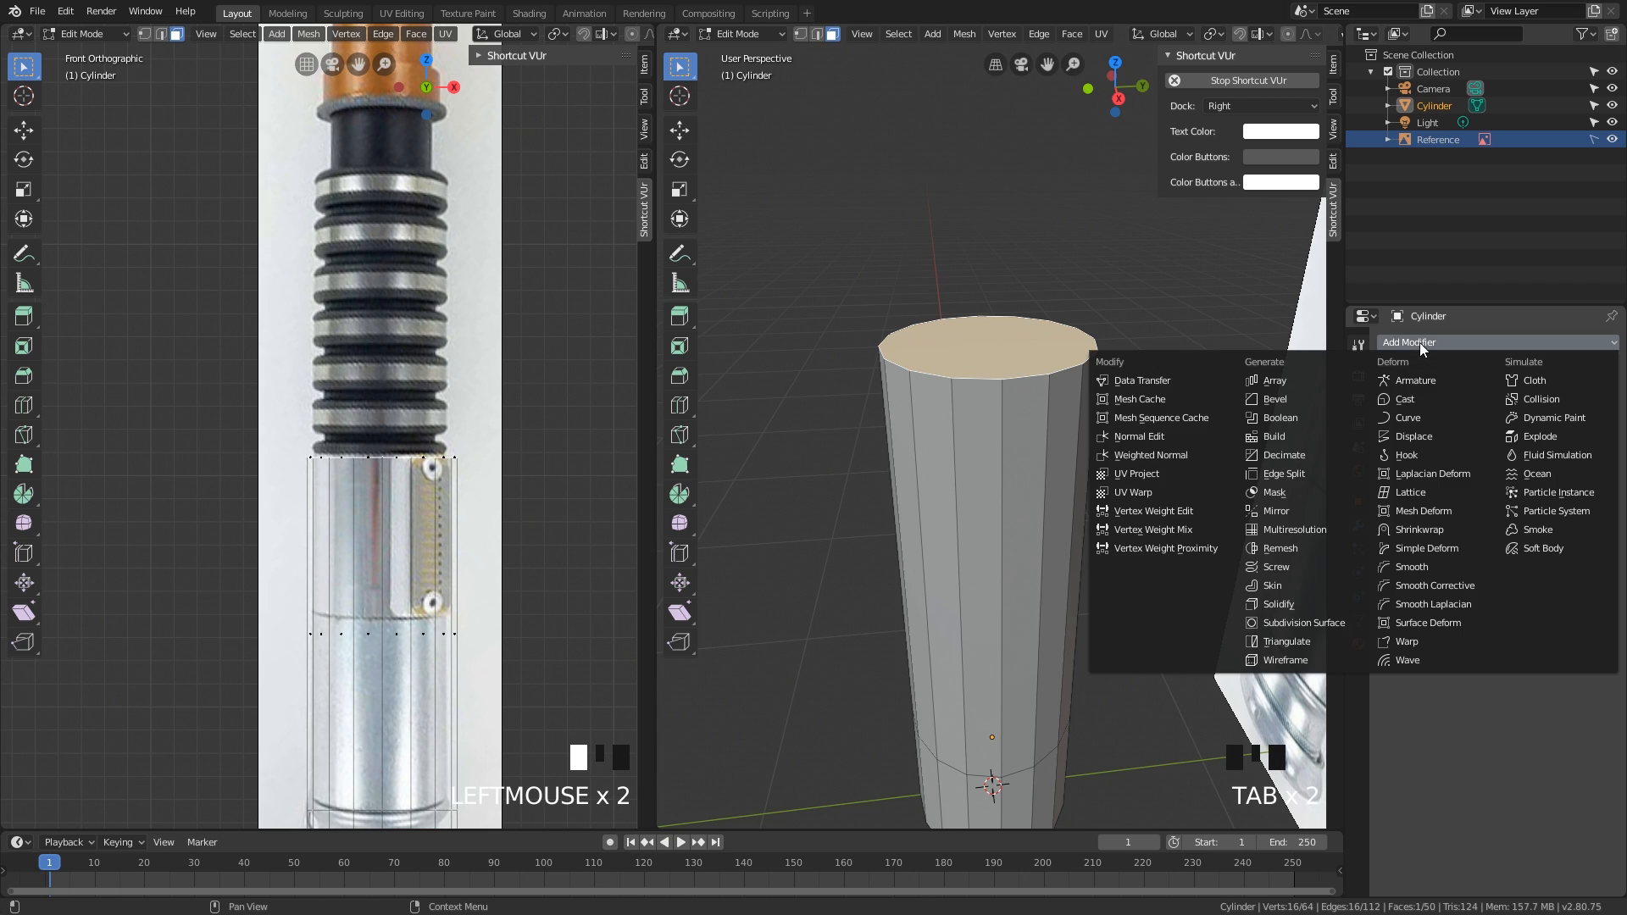
click(1306, 623)
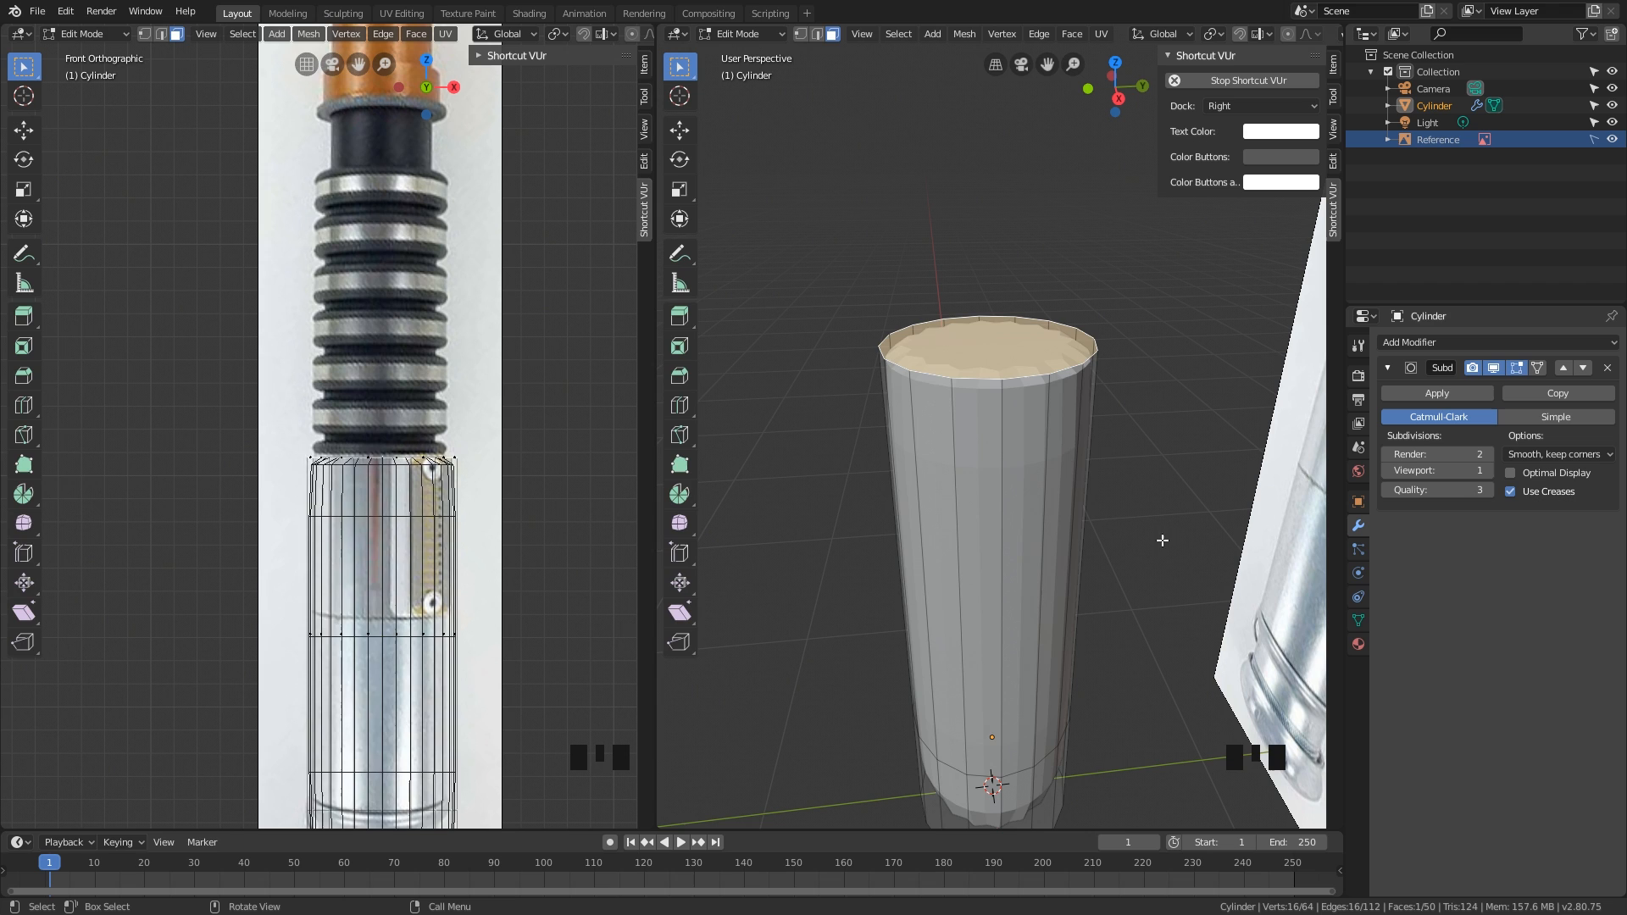
Step: Extrude the cylinder's top face in place again with zero offset and return to Object Mode
key(Tab)
mouse_move(1145, 434)
middle_down()
mouse_move(1146, 456)
mouse_move(1137, 443)
middle_up()
key(Tab)
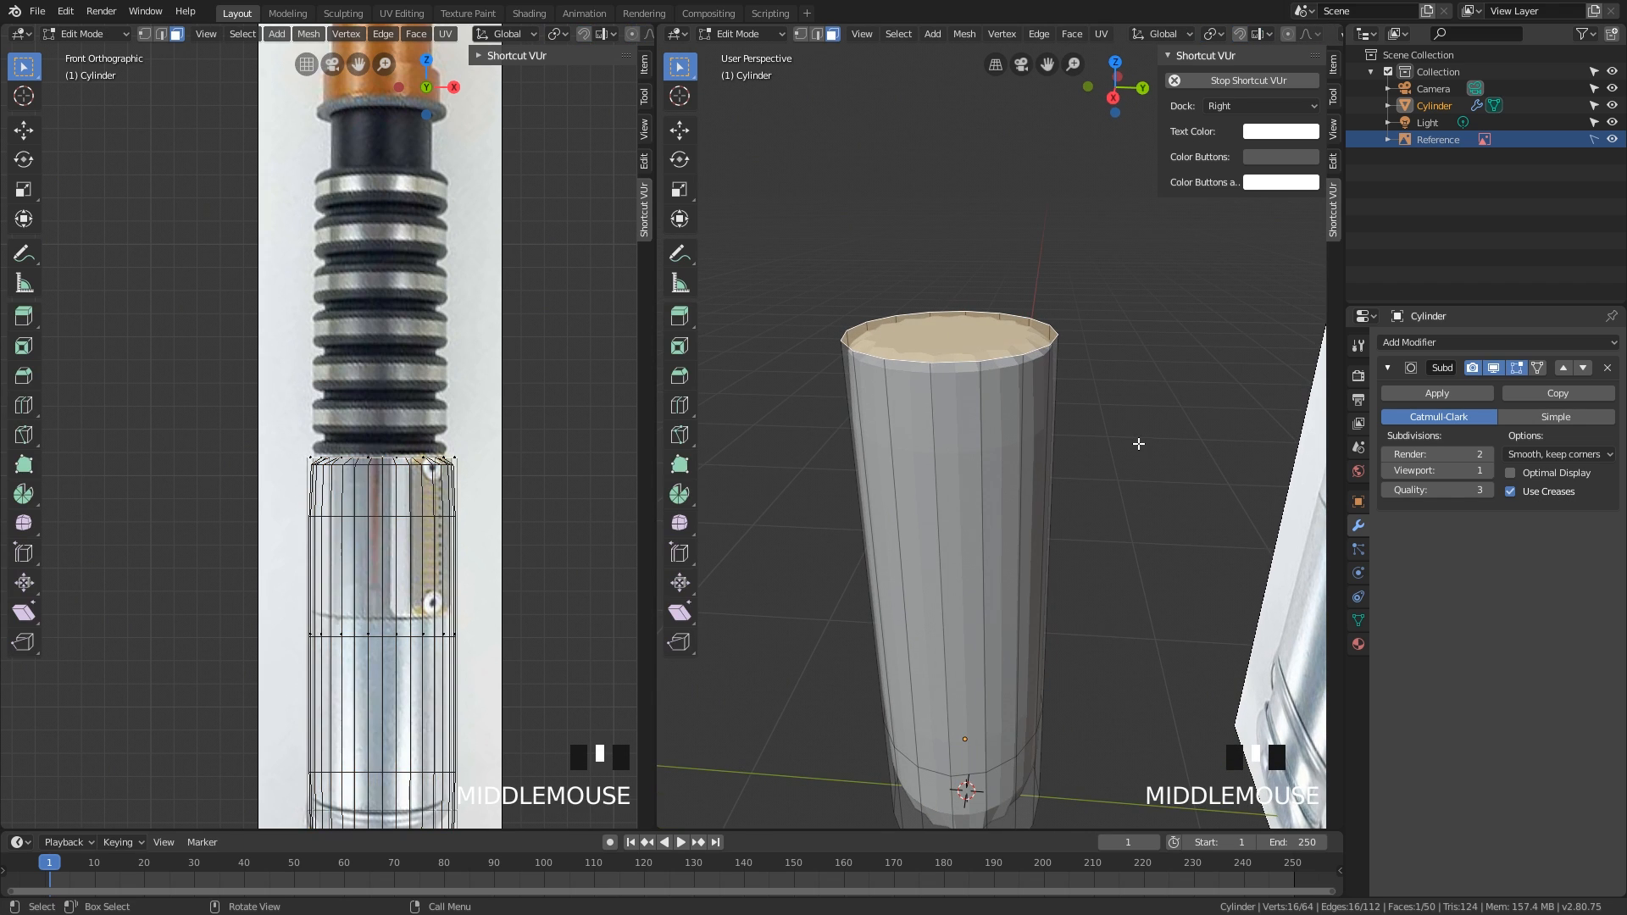
key(e)
right_click(1195, 475)
key(Tab)
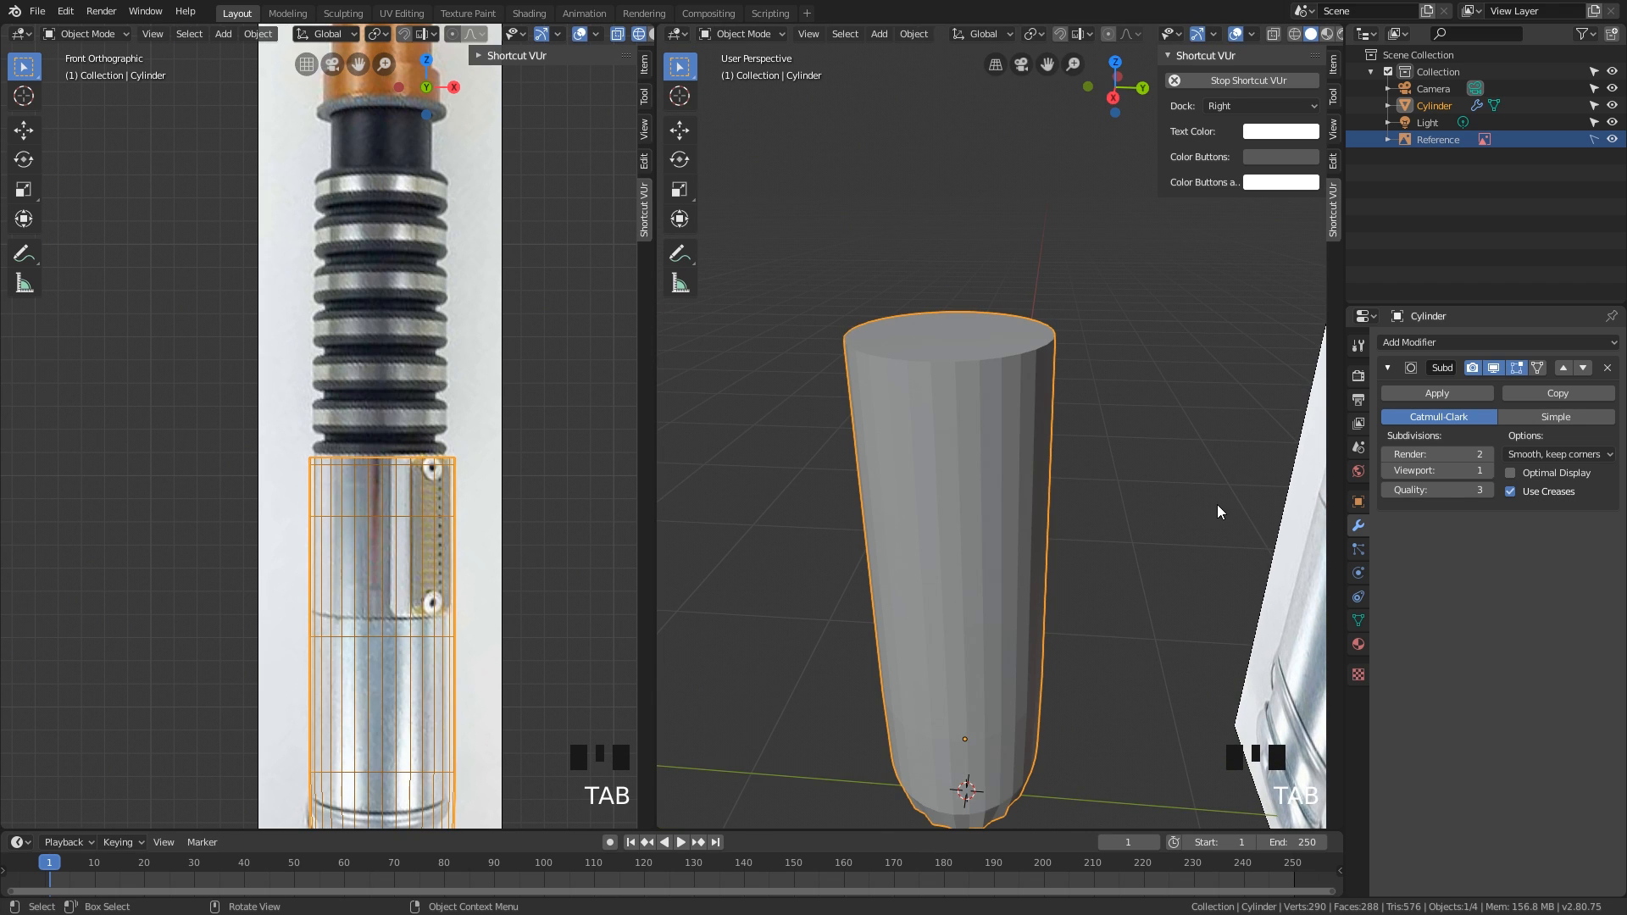
Step: Examine the subdivided cylinder's top edge and sides in Object Mode from several angles and distances
middle_drag(1207, 510, 1196, 517)
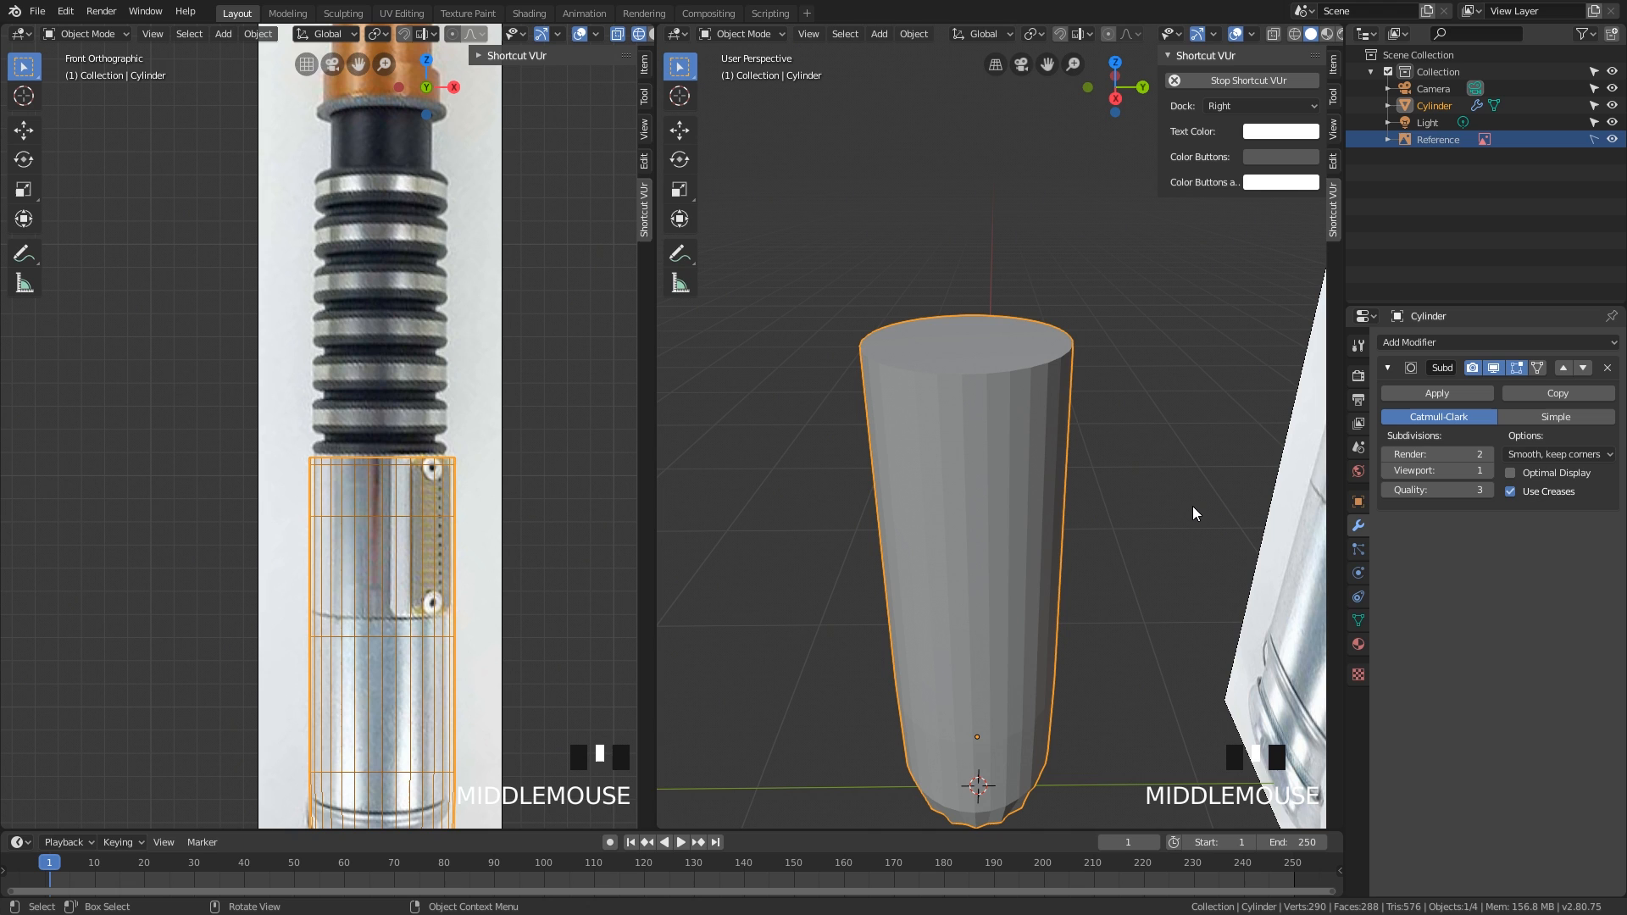
scroll(1161, 496, up, 2)
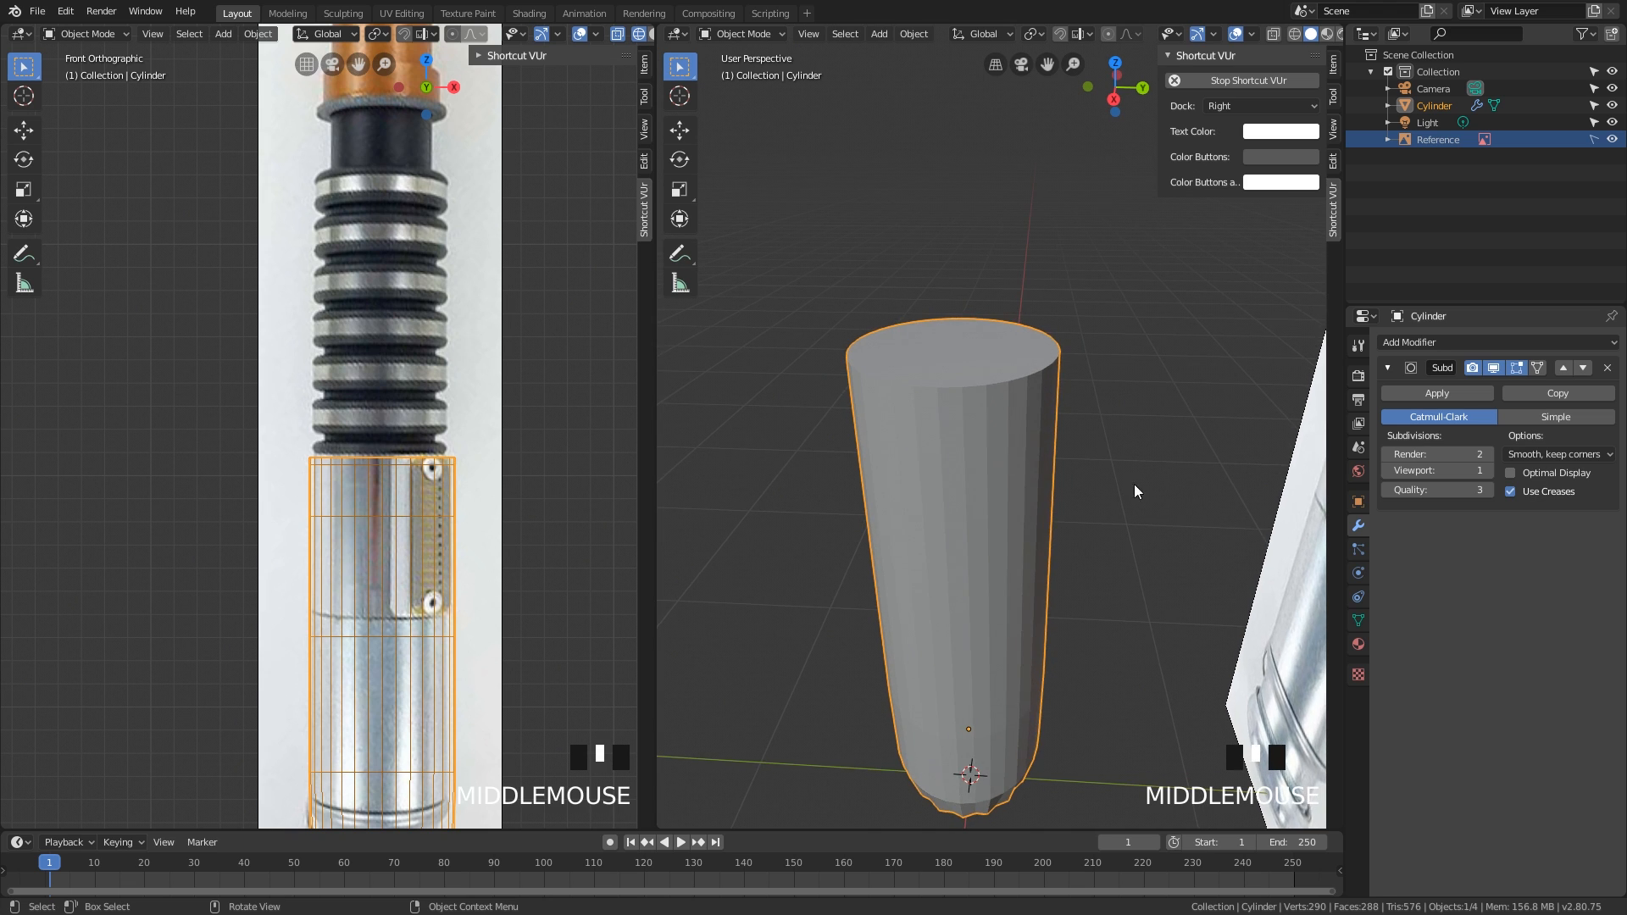
scroll(1015, 473, down, 2)
middle_drag(1015, 473, 990, 347)
scroll(1006, 439, down, 2)
scroll(961, 338, up, 1)
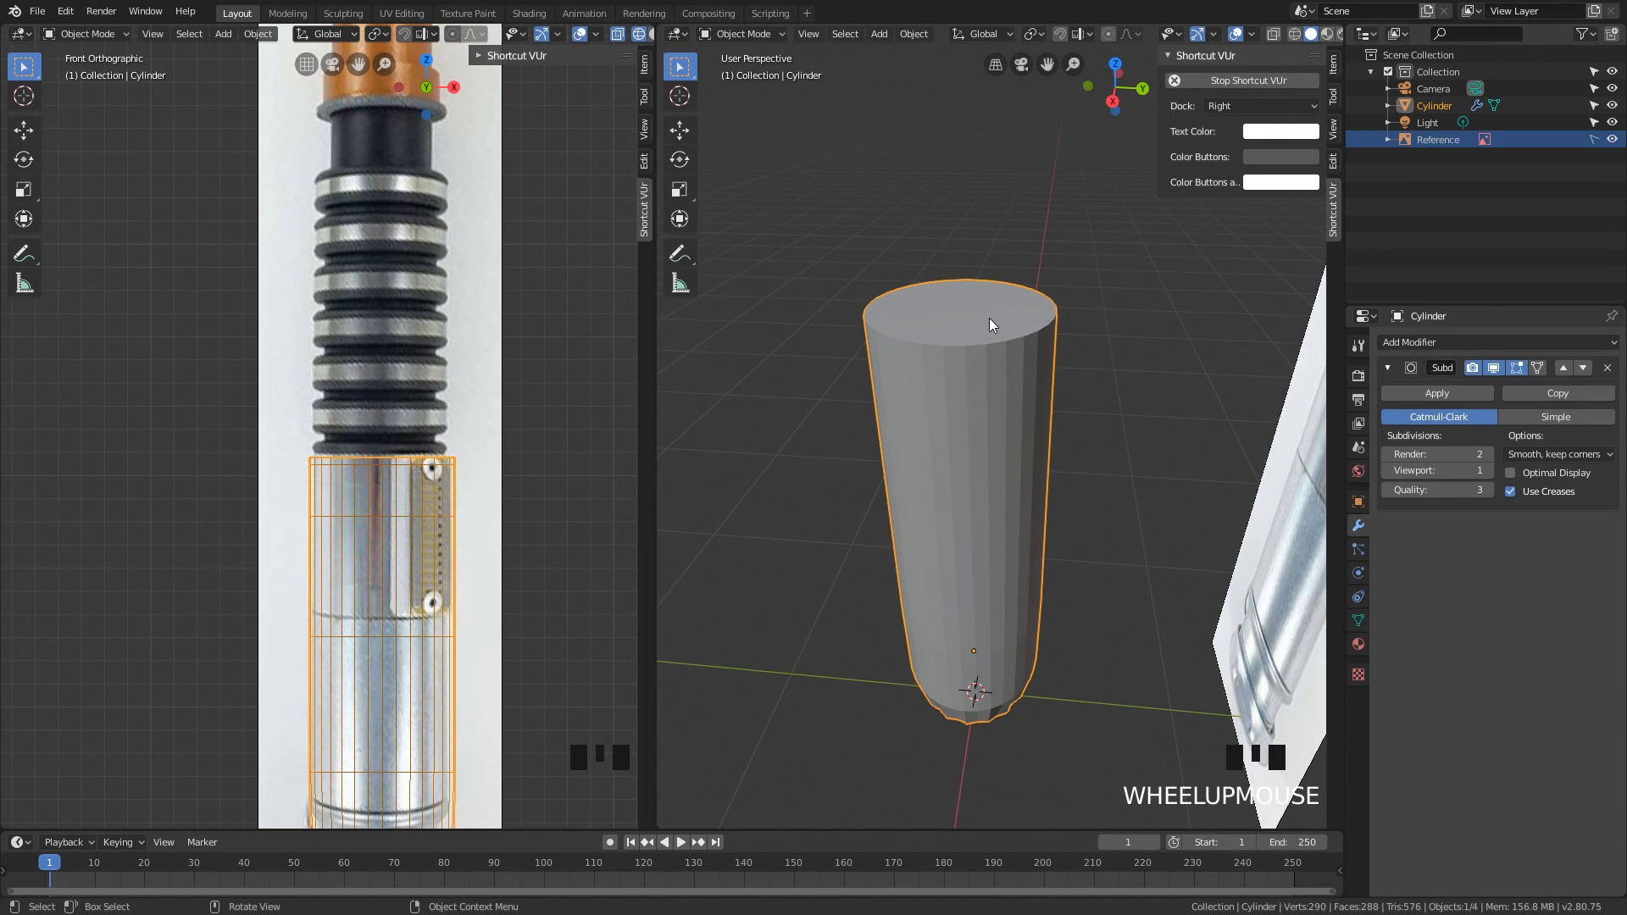
middle_drag(976, 324, 994, 348)
scroll(999, 360, up, 2)
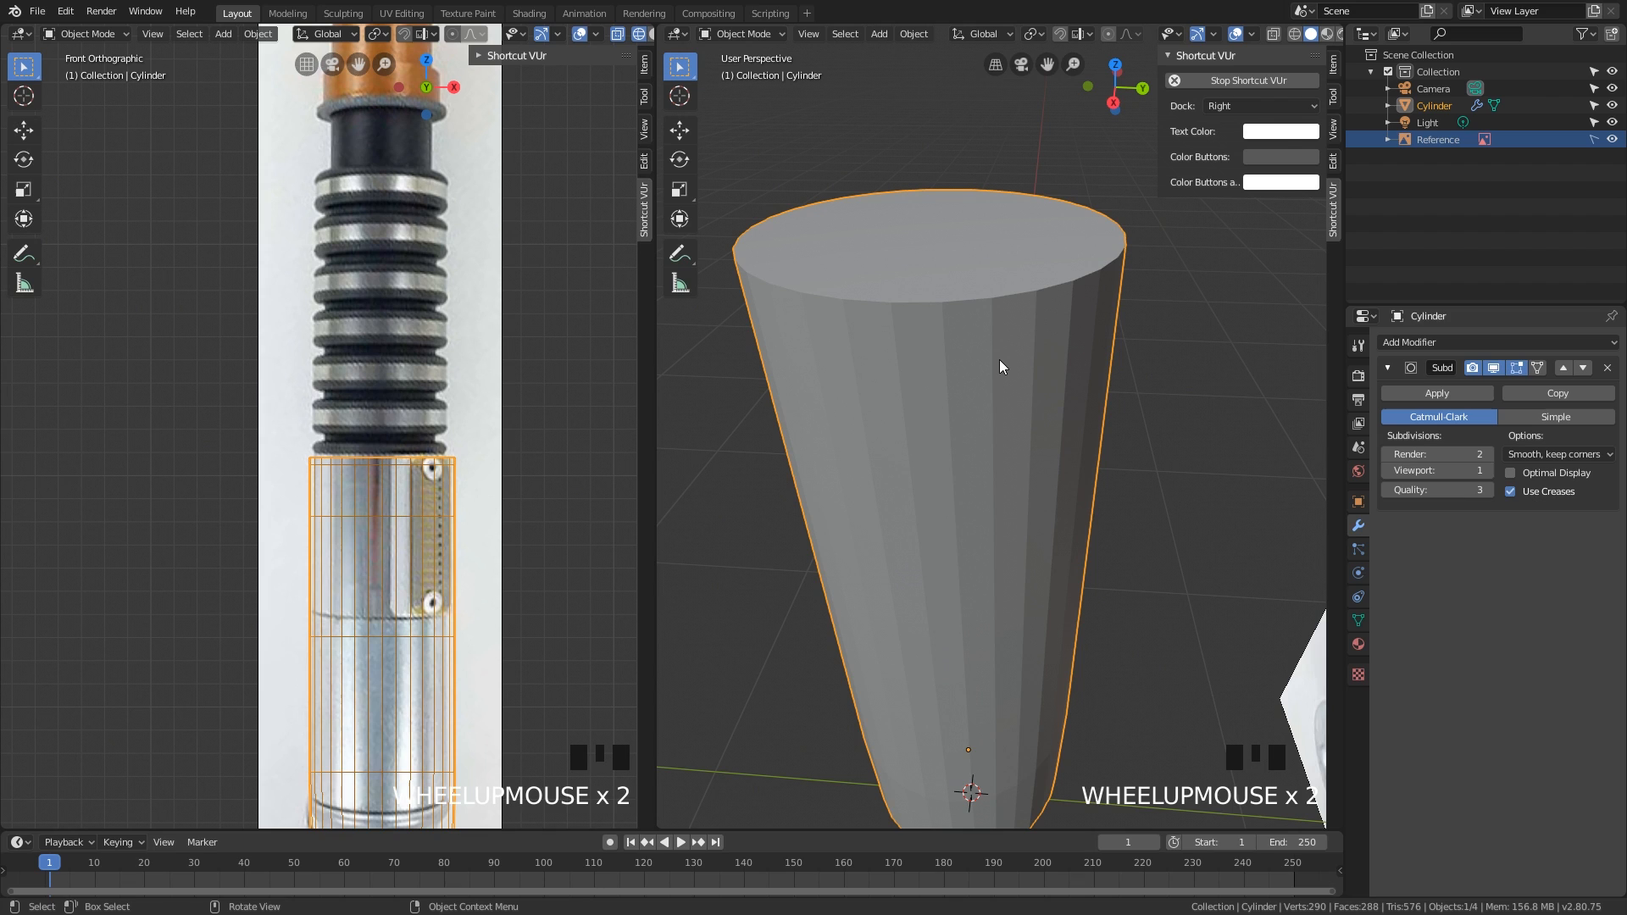
scroll(1000, 356, down, 1)
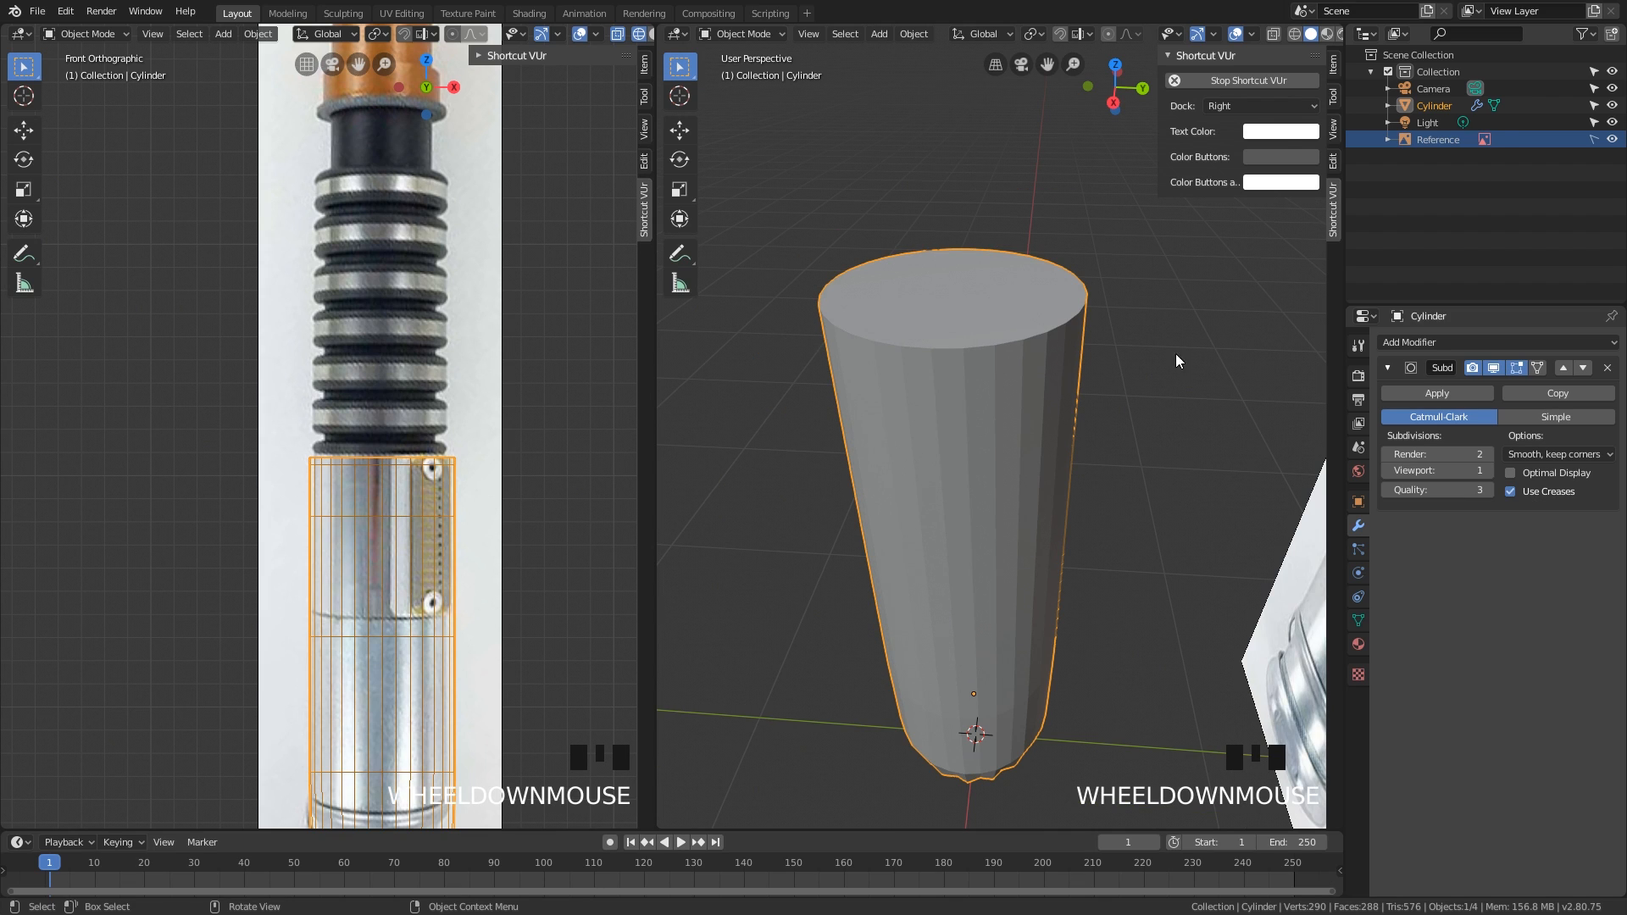
Step: Remove the Subdivision Surface modifier and undo back to the top face's first zero-offset extrusion in Edit Mode
click(1607, 368)
middle_drag(1030, 398, 1039, 389)
key(ctrl+z)
key(ctrl+z)
key(ctrl+z)
key(ctrl+z)
key(ctrl+z)
key(ctrl+z)
key(ctrl+z)
key(ctrl+z)
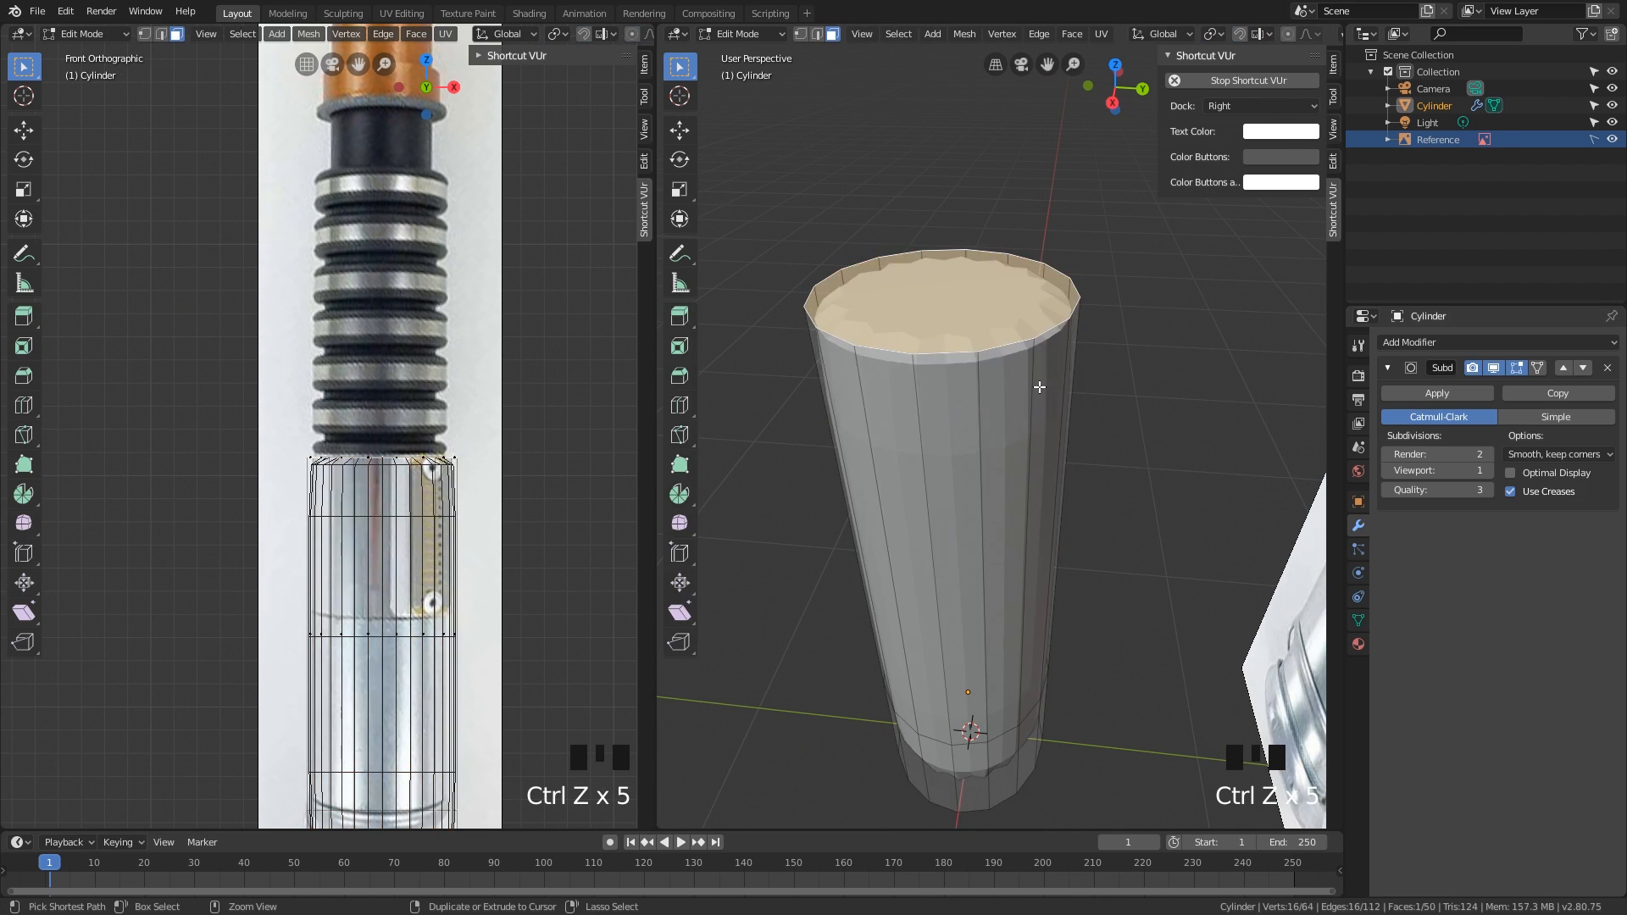
scroll(1040, 384, down, 1)
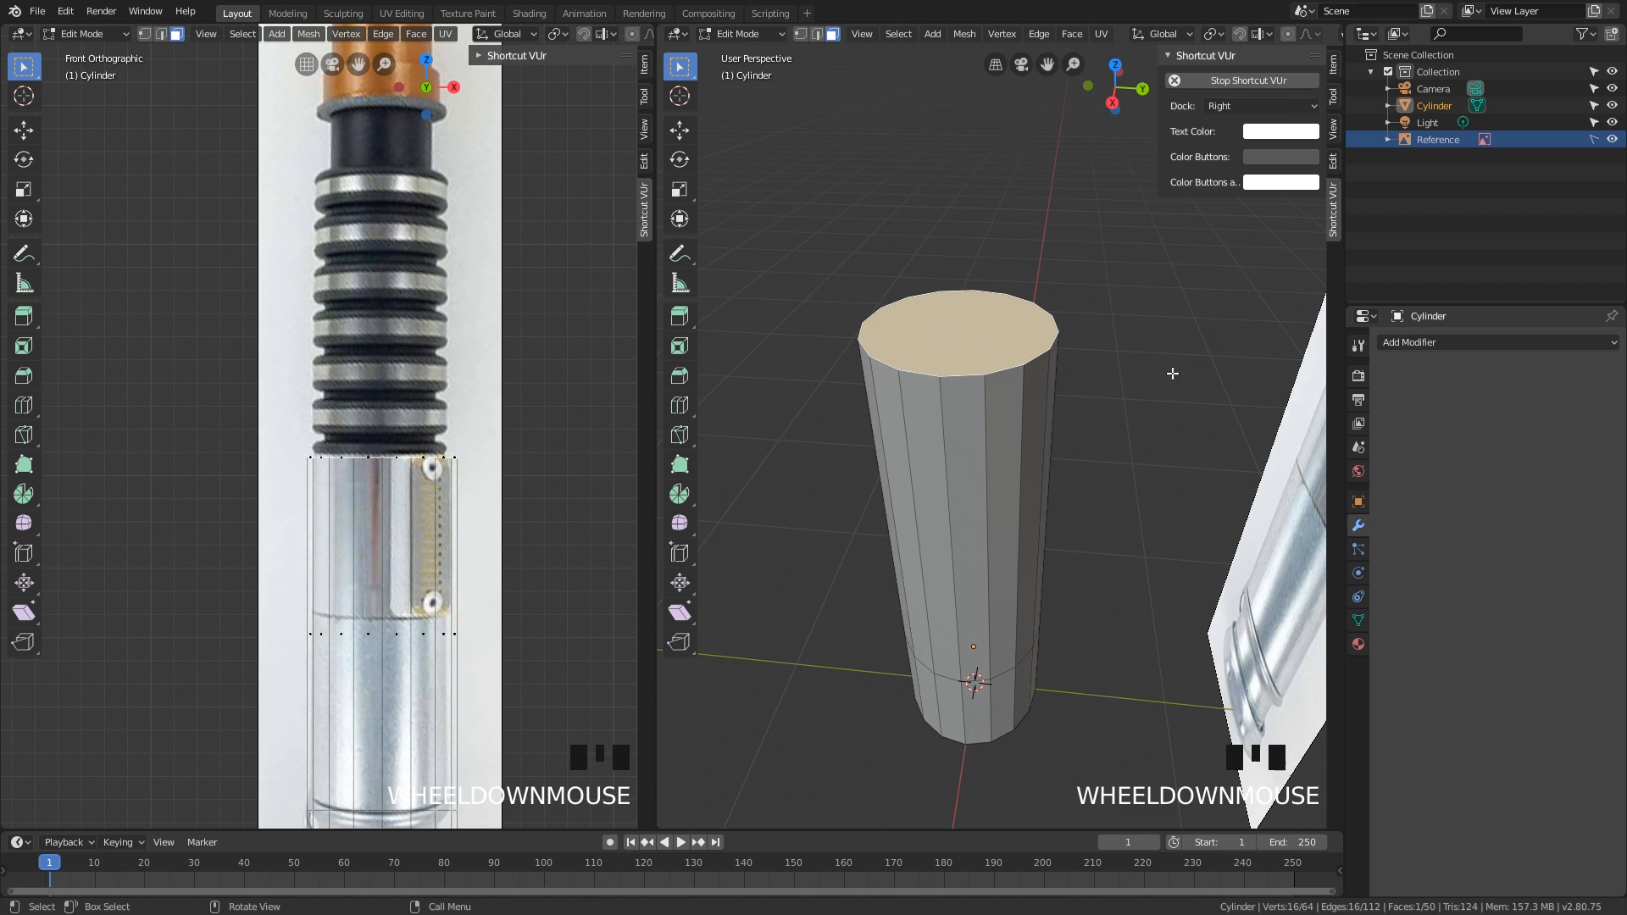
Step: Scale the duplicated top face inward to about 0.739 so that a flat rim surrounds it
key(g)
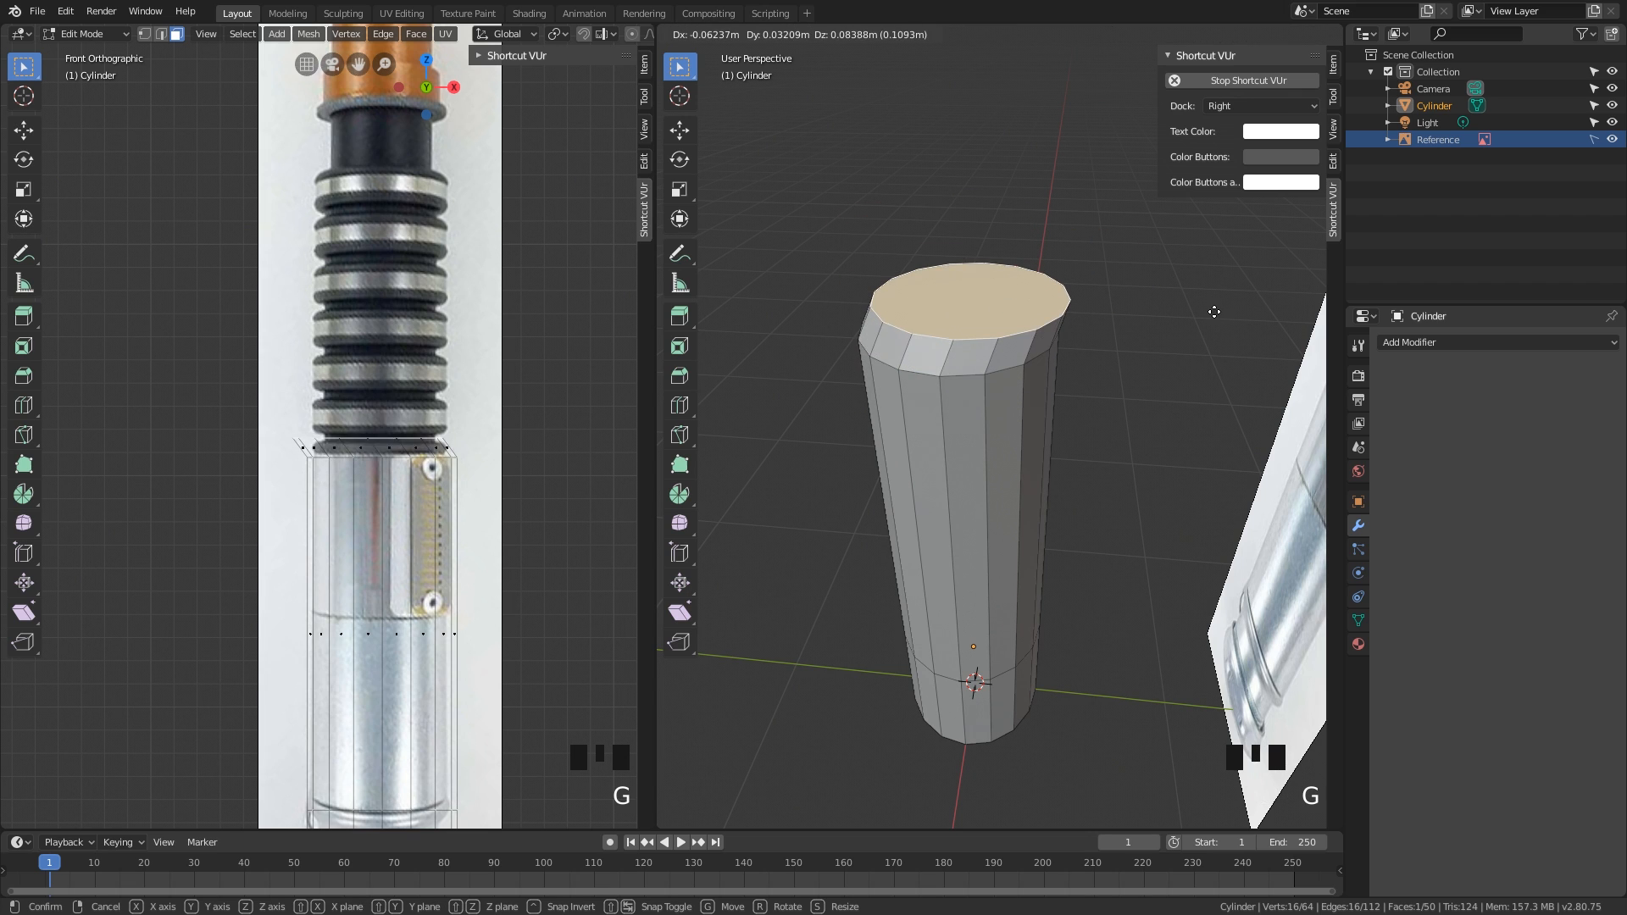
right_click(1221, 290)
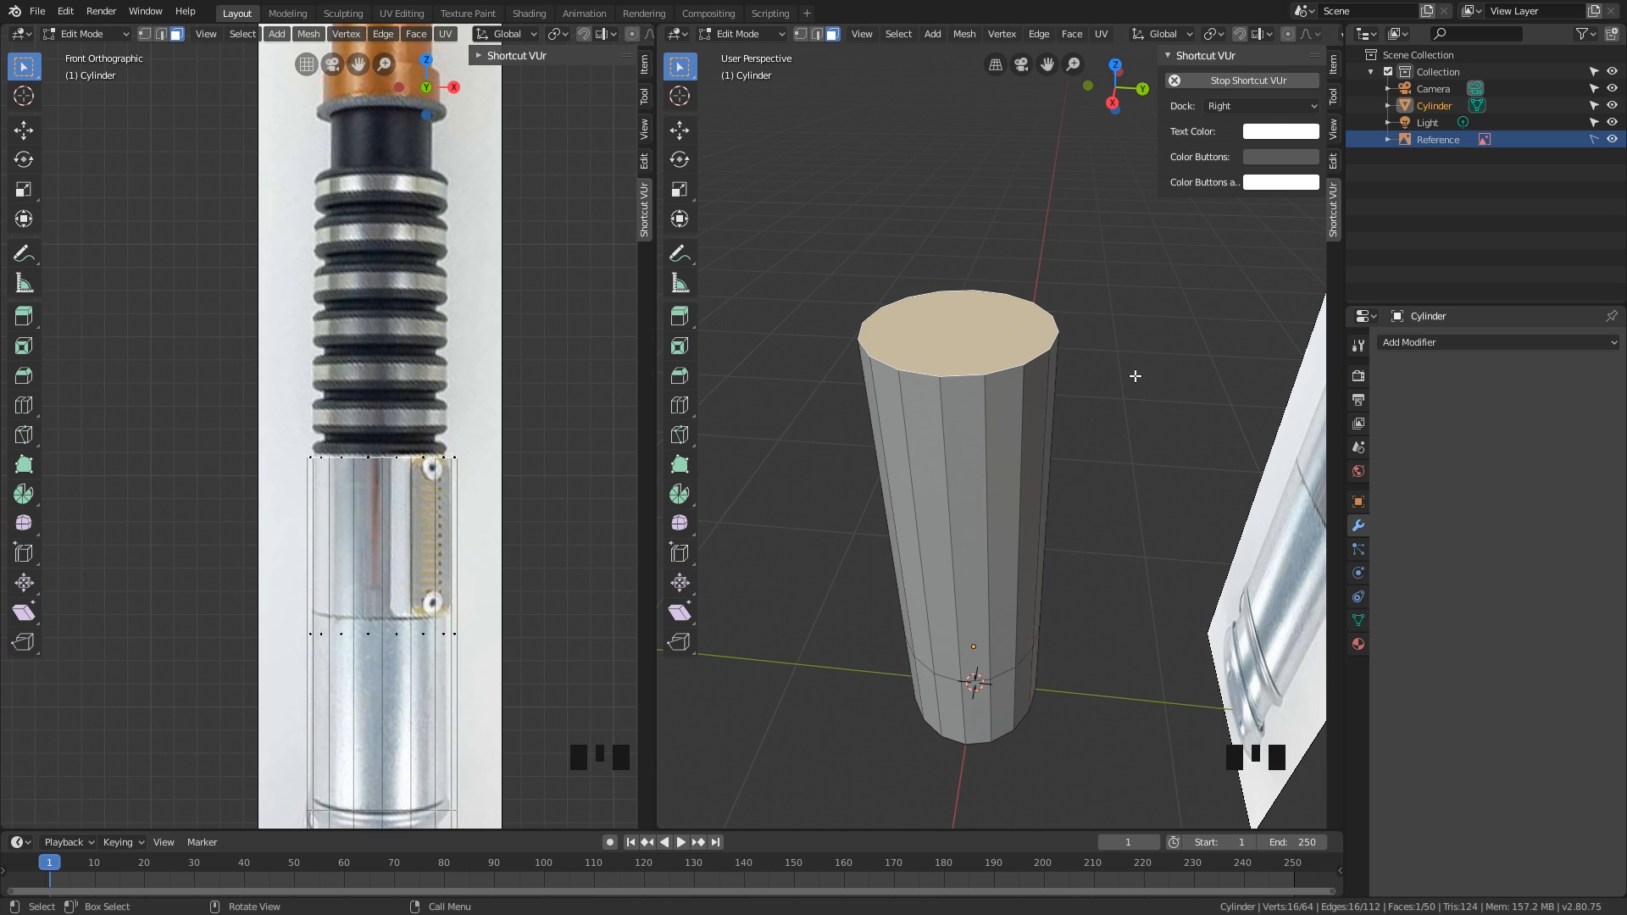
shift+middle_drag(1122, 374, 1122, 407)
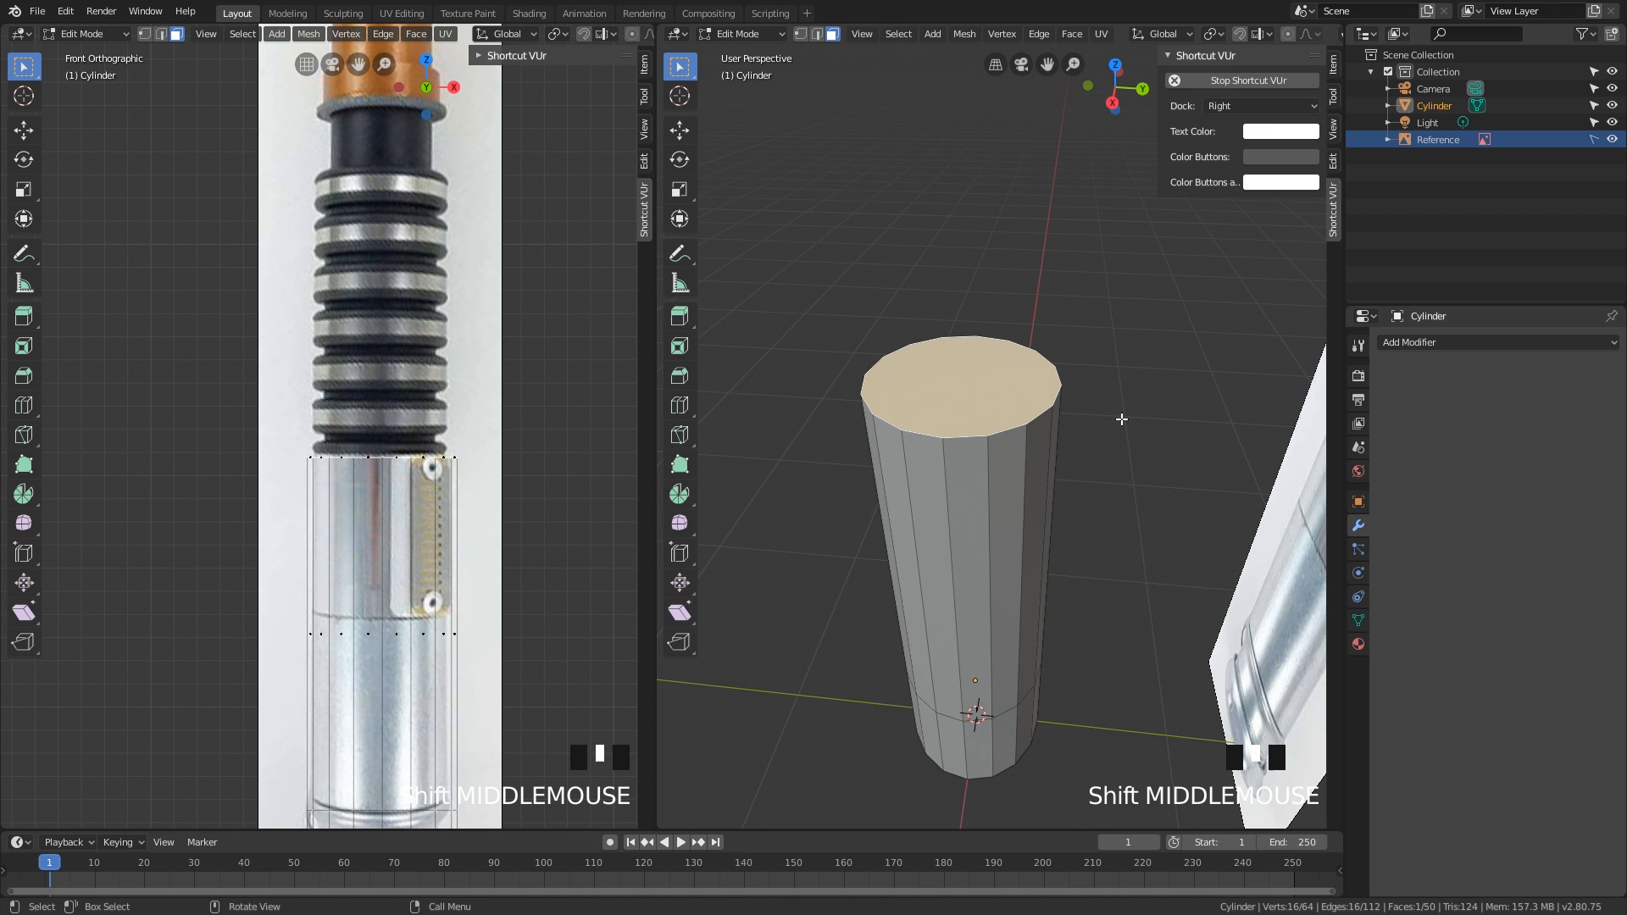
key(s)
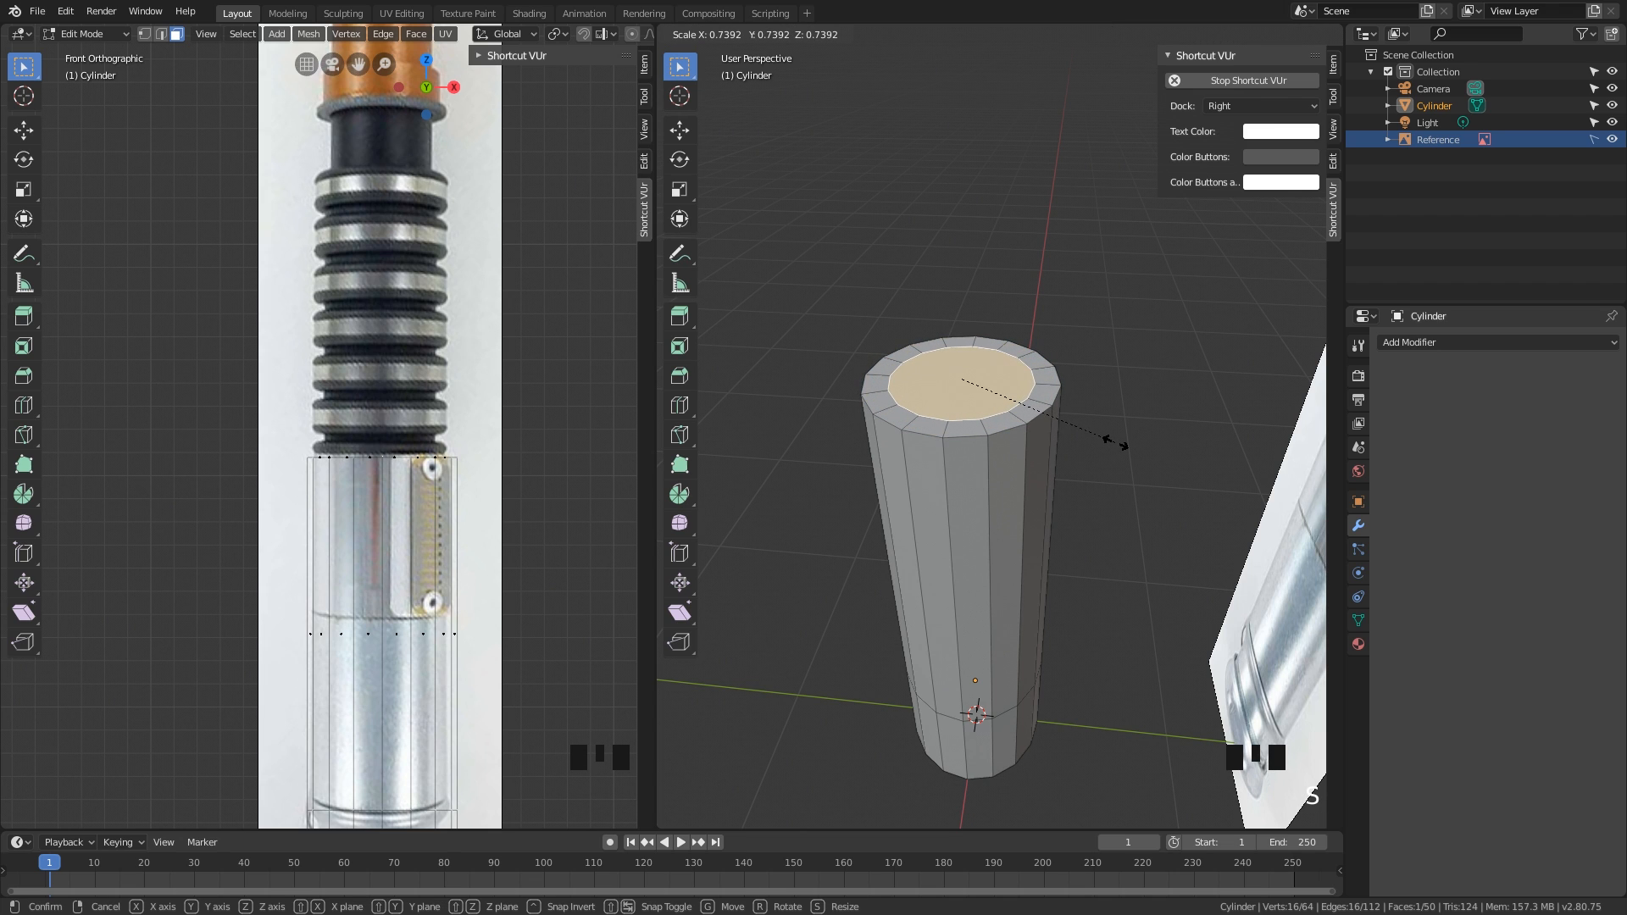
click(1108, 436)
Step: Extrude the inner top face about 1.5 m upward to the reference's grey collar above the black ribbed grip
mouse_move(491, 451)
shift+middle_down()
mouse_move(474, 458)
mouse_move(516, 456)
shift+middle_up()
scroll(475, 458, up, 4)
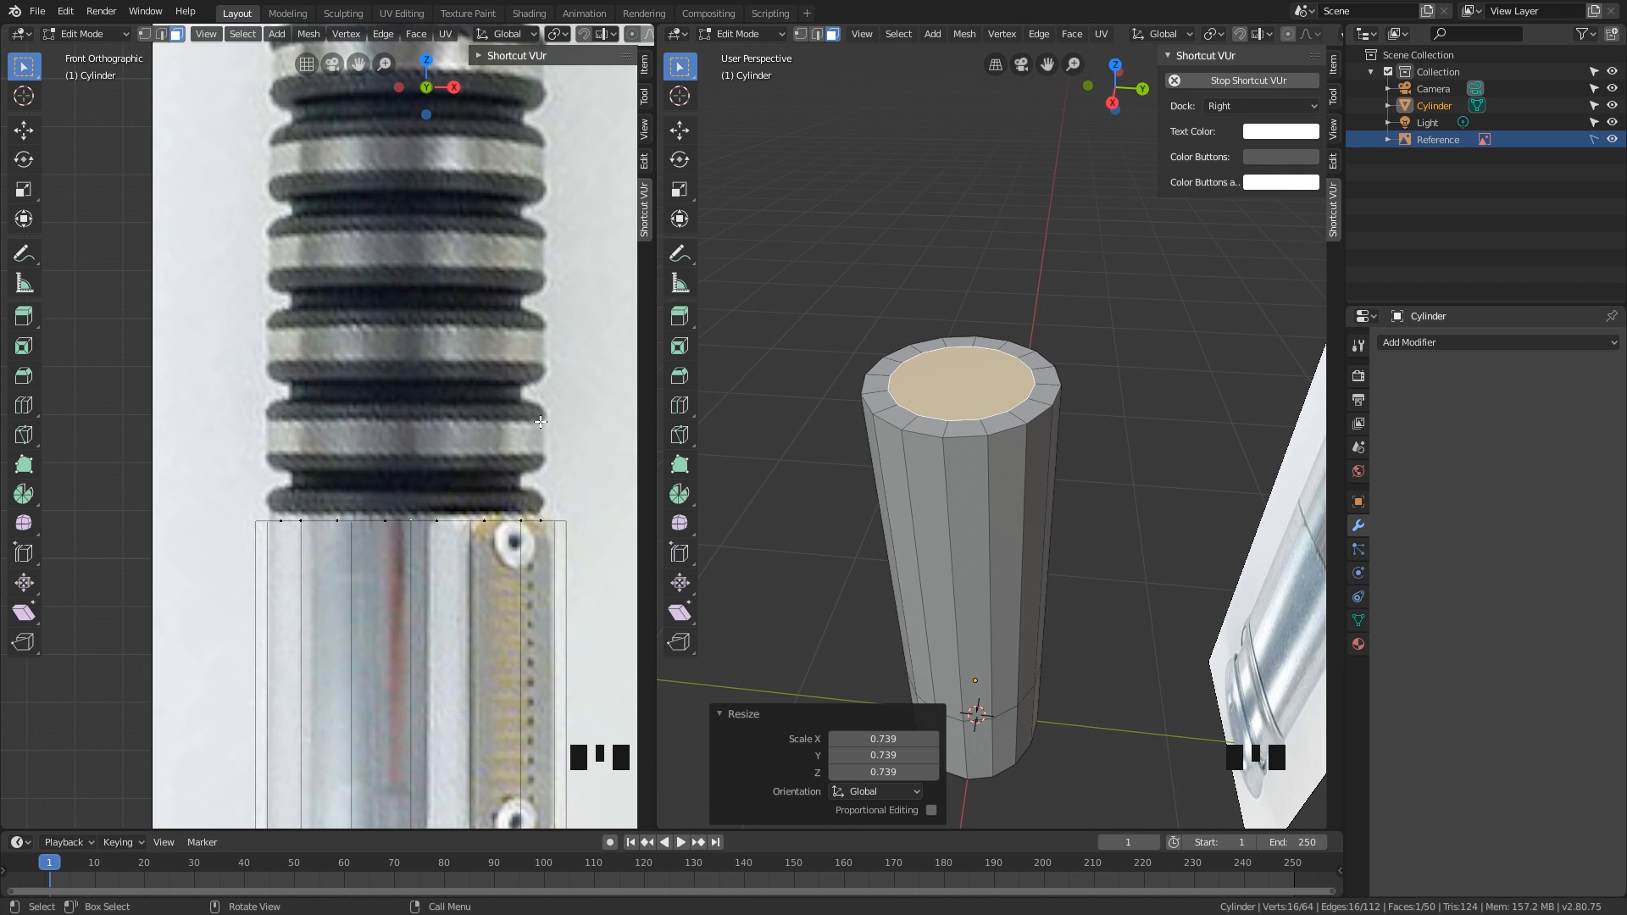
scroll(540, 422, down, 4)
shift+middle_drag(485, 461, 473, 486)
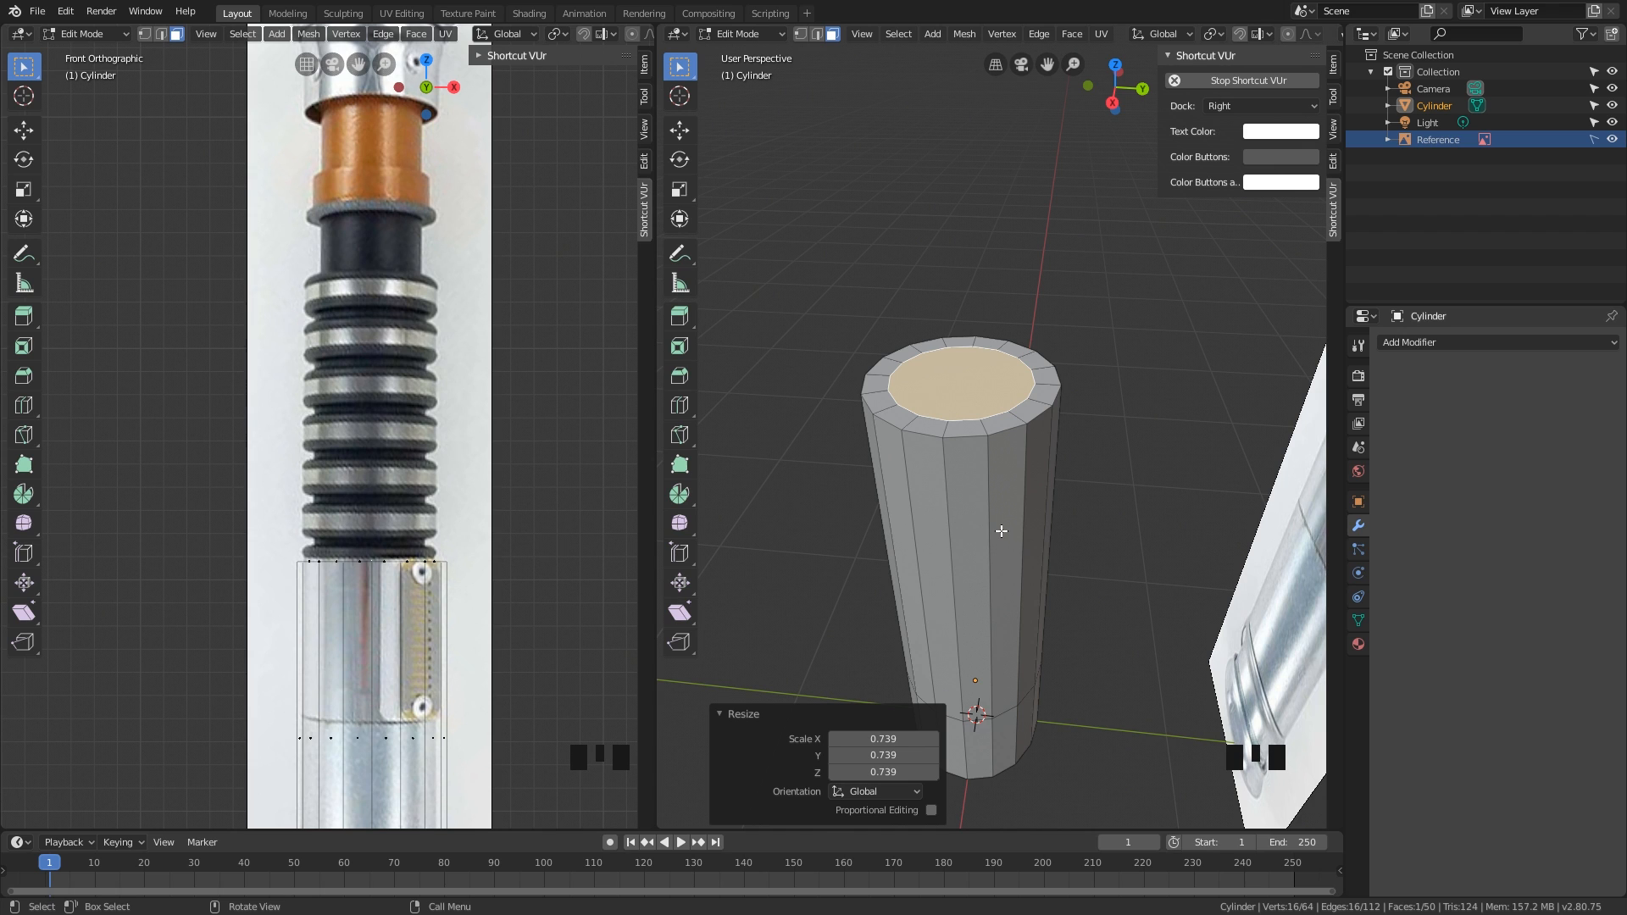
shift+middle_drag(1002, 530, 966, 534)
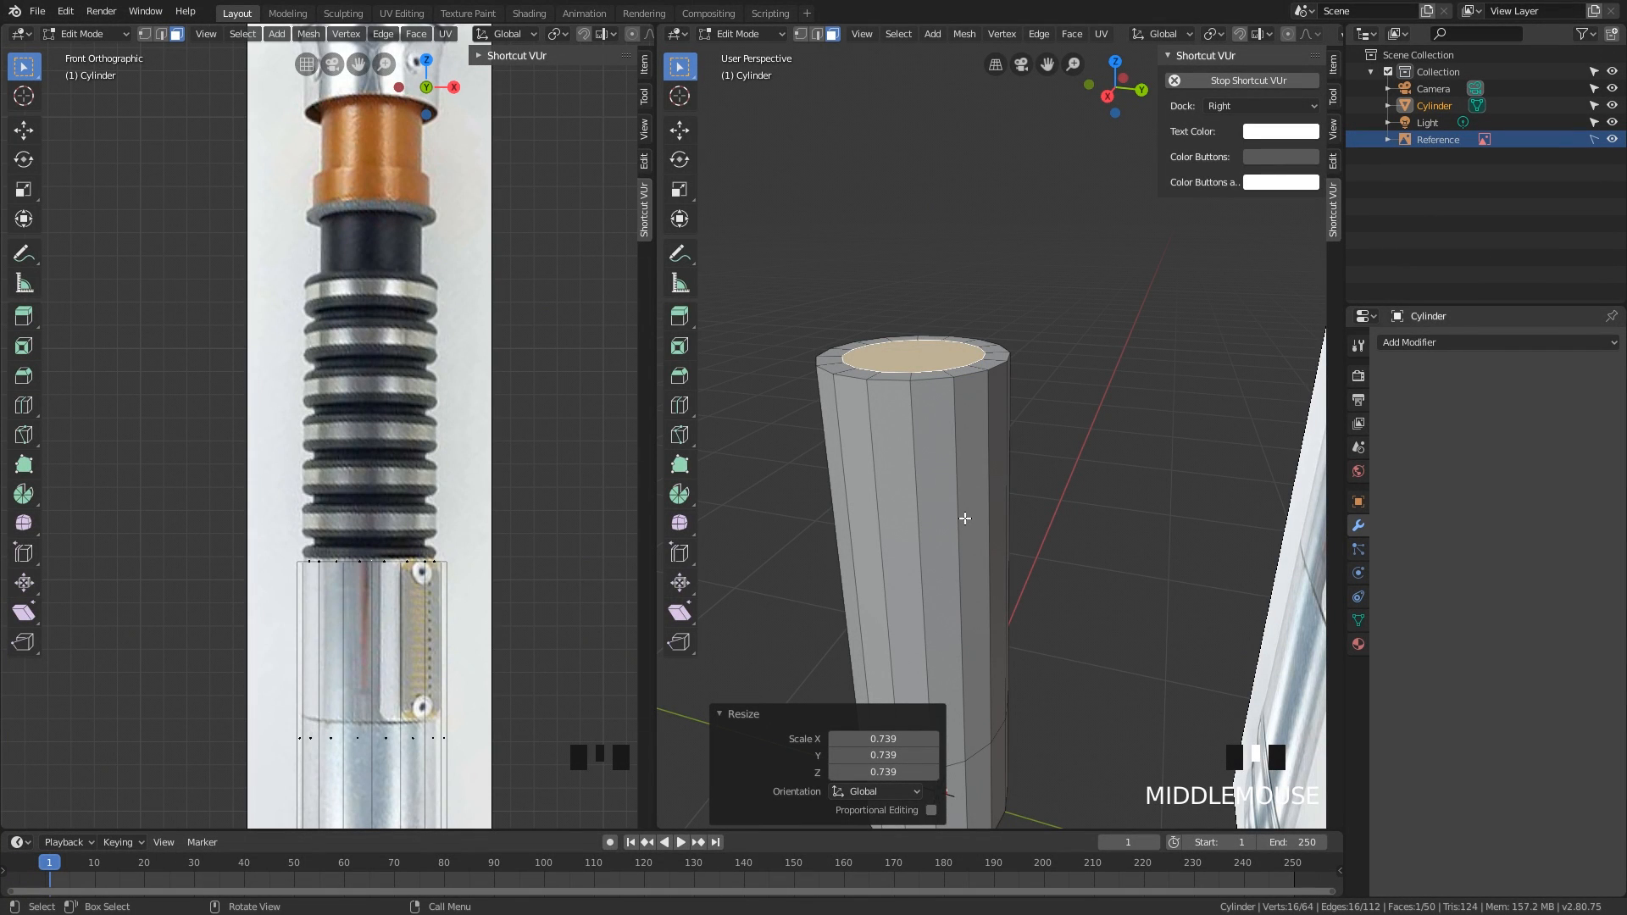
shift+middle_drag(966, 518, 997, 528)
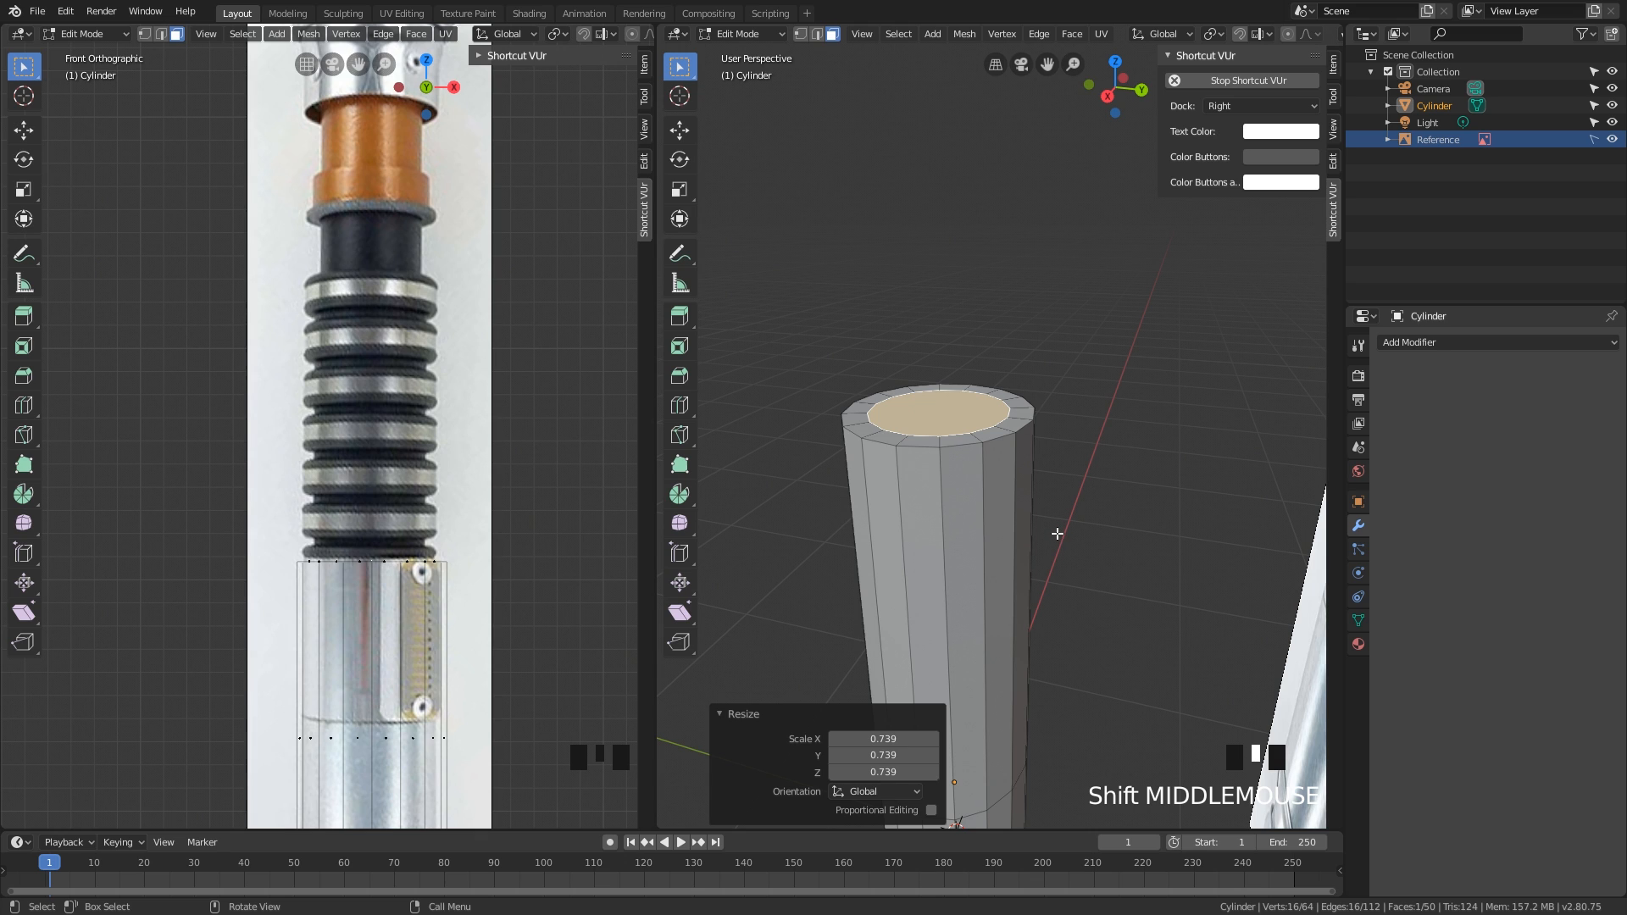
scroll(1055, 534, down, 2)
shift+middle_drag(1055, 534, 1034, 560)
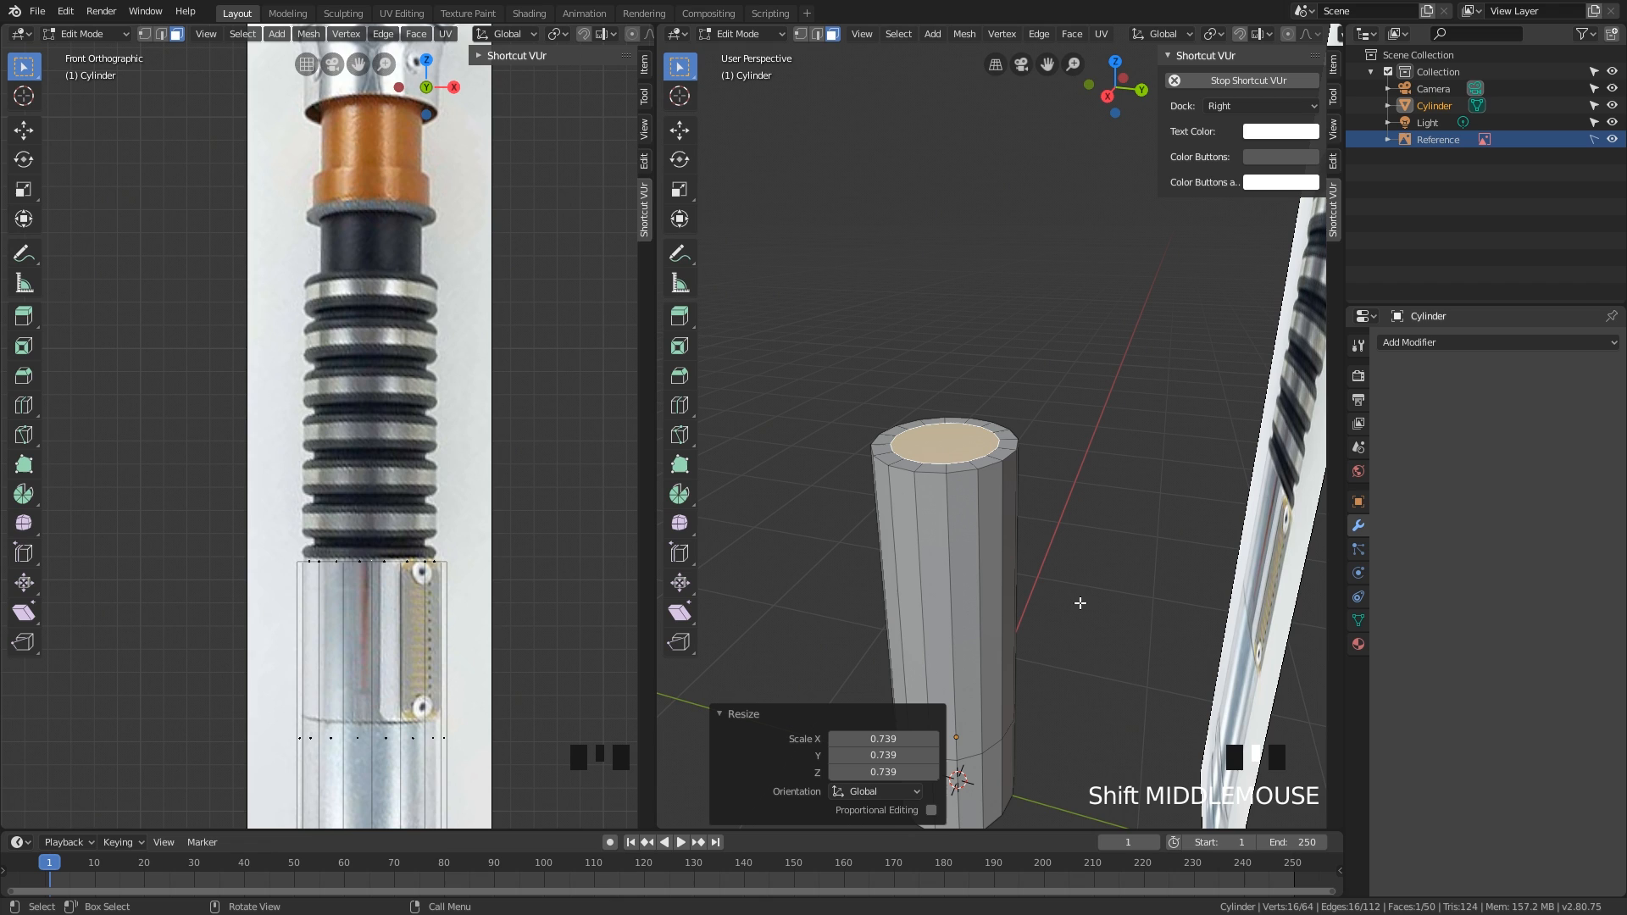
key(e)
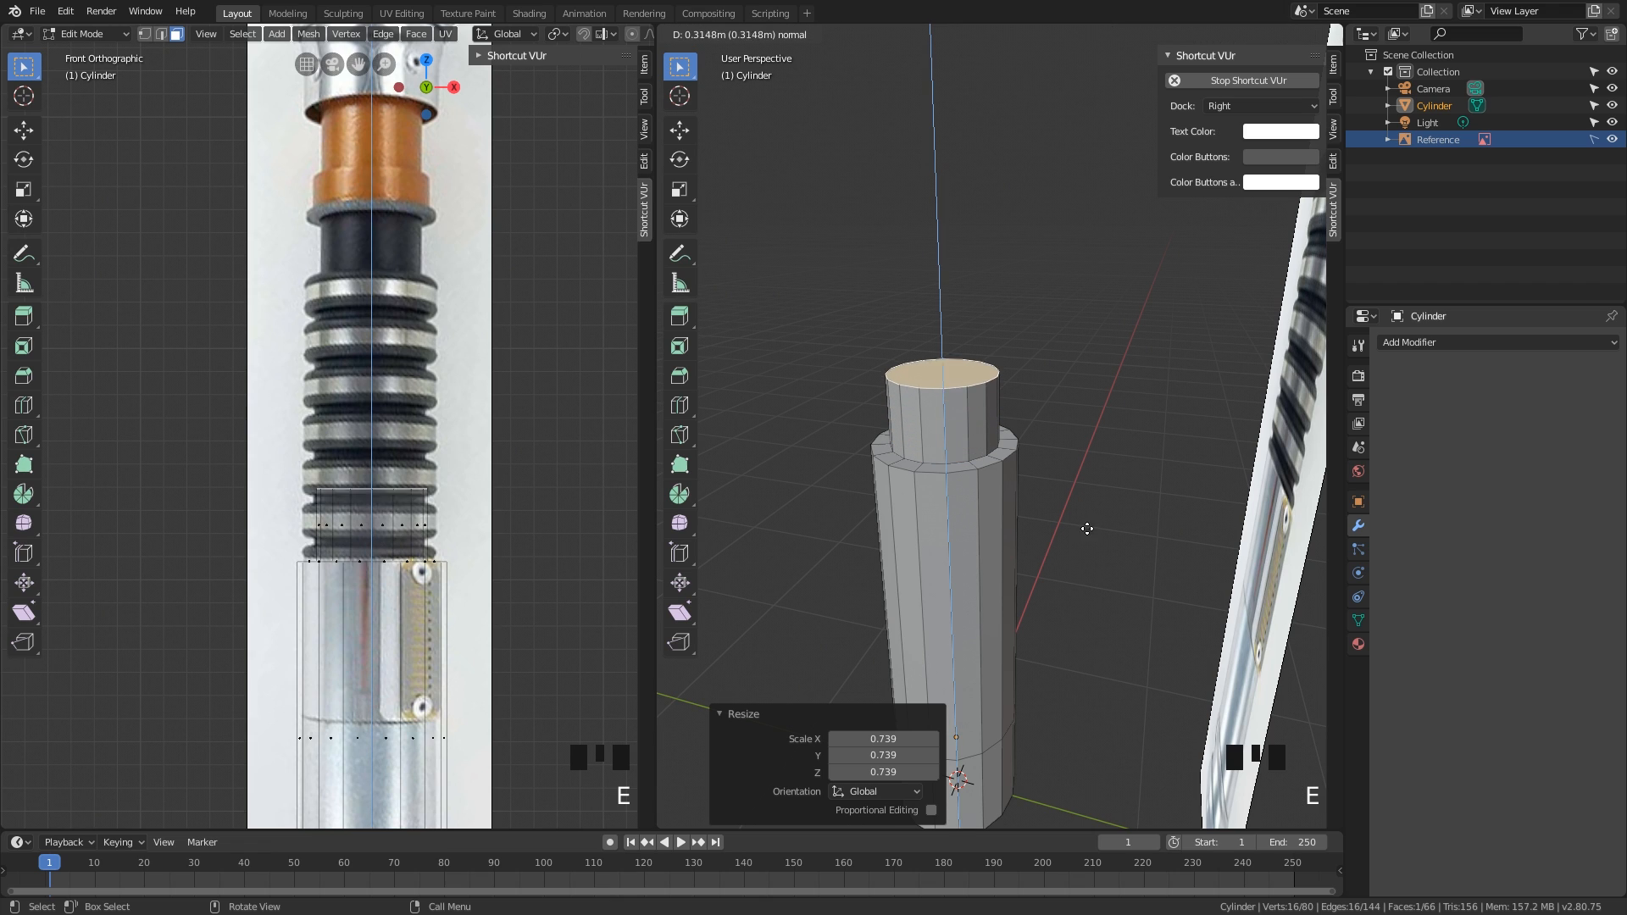
click(1031, 203)
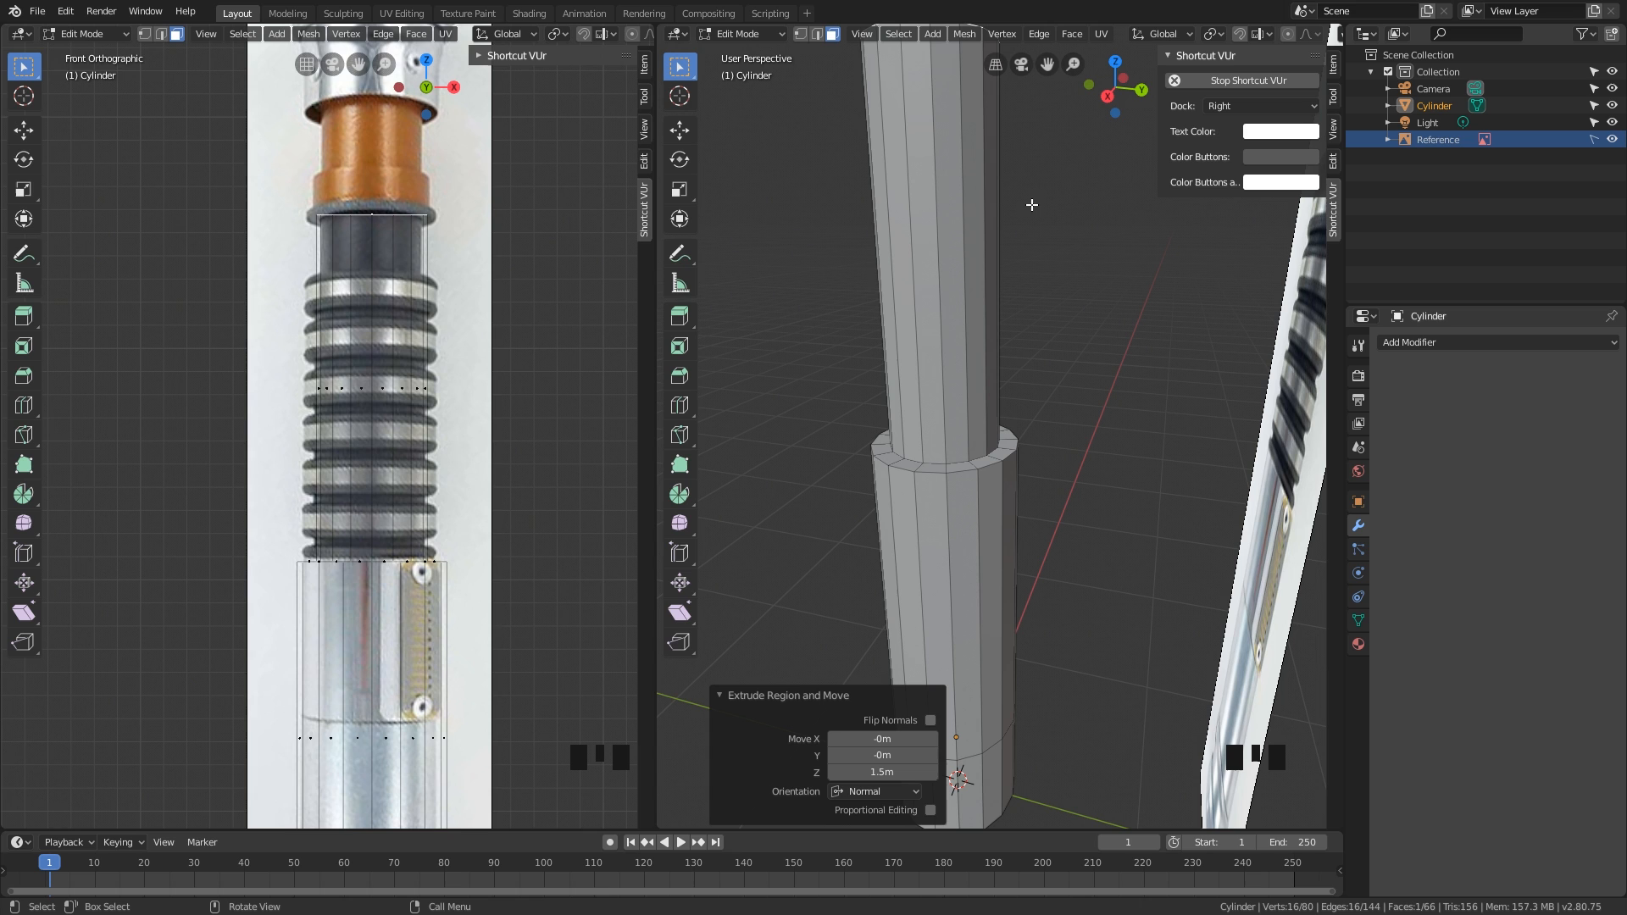
Step: Extrude the narrow section's top face in place and scale it outward to about 1.219 to match the collar's width
shift+middle_drag(1000, 399, 849, 508)
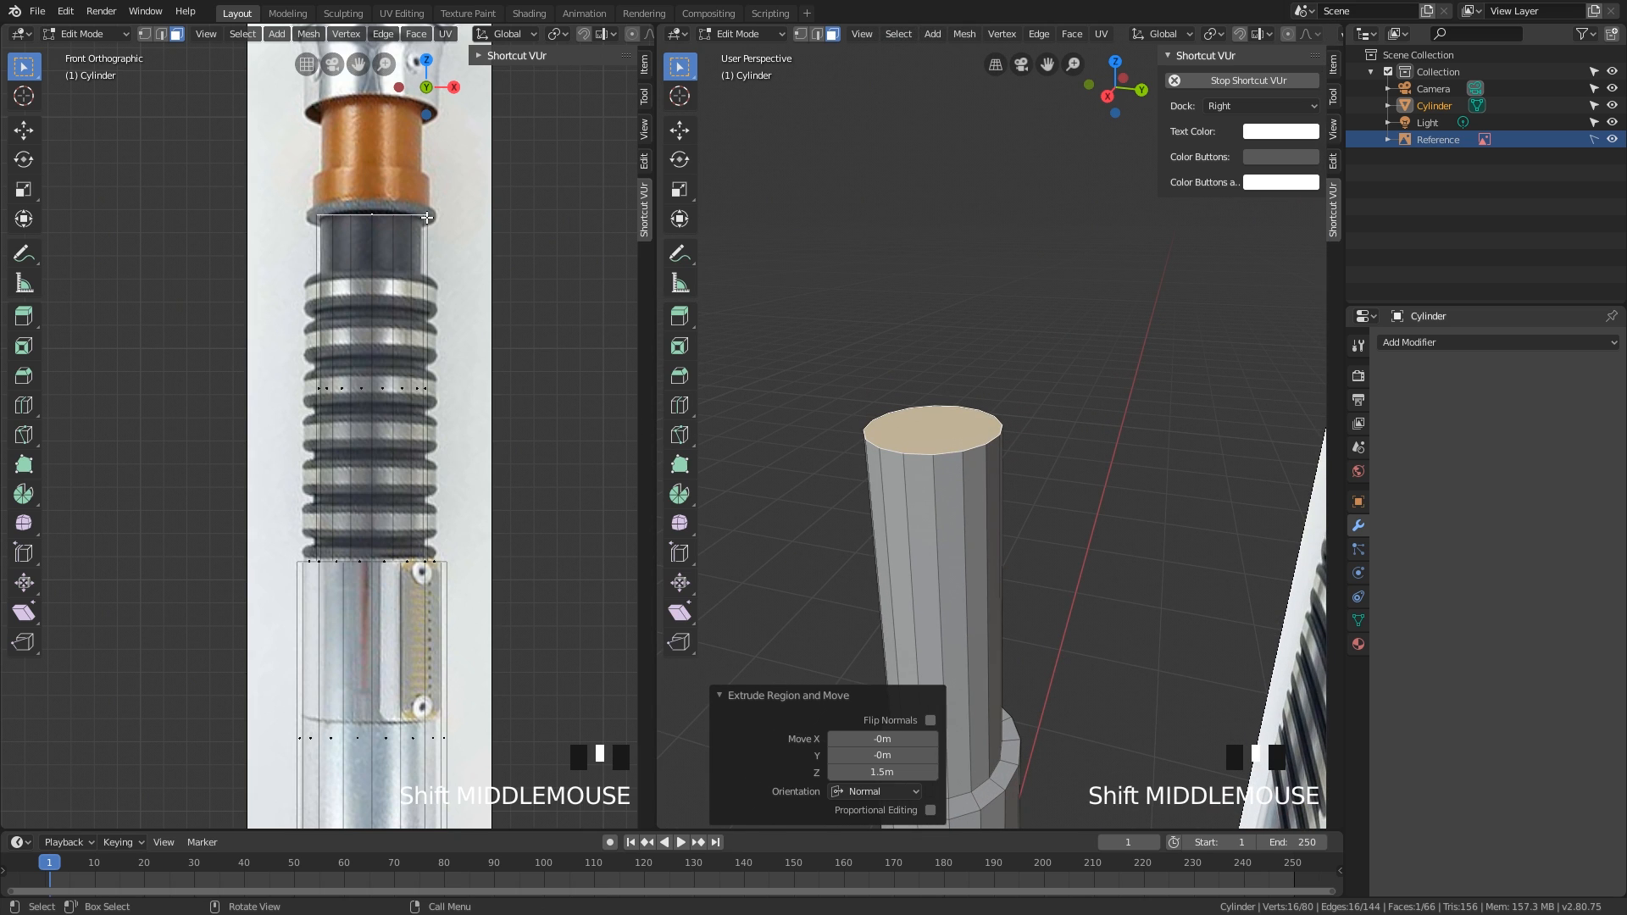
scroll(427, 219, up, 4)
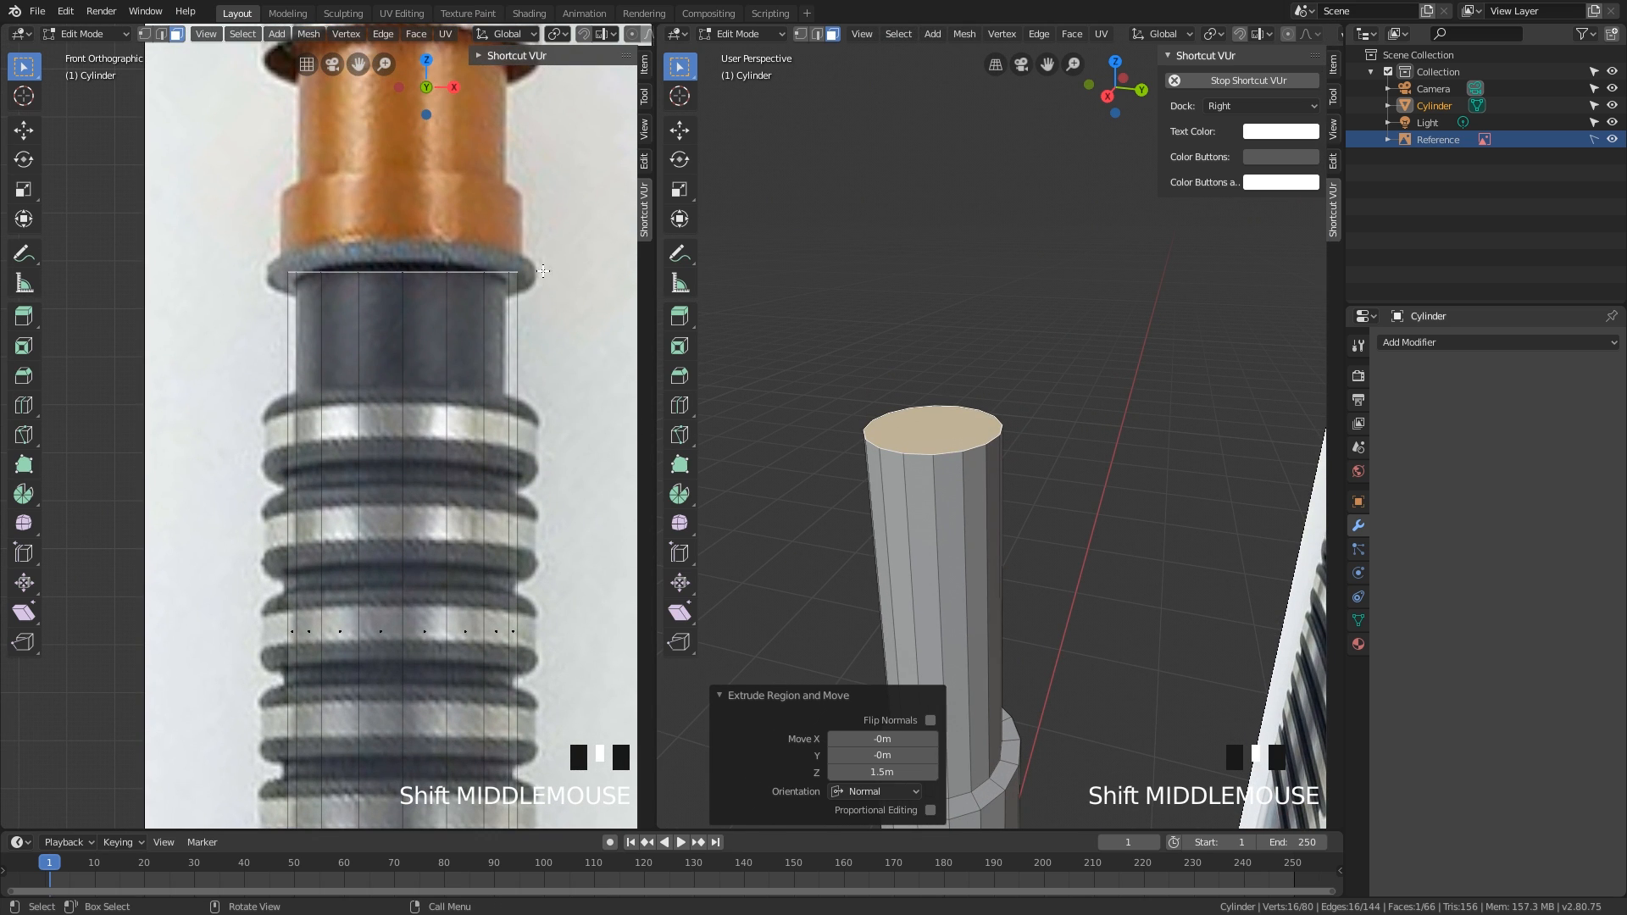
shift+middle_drag(465, 263, 451, 331)
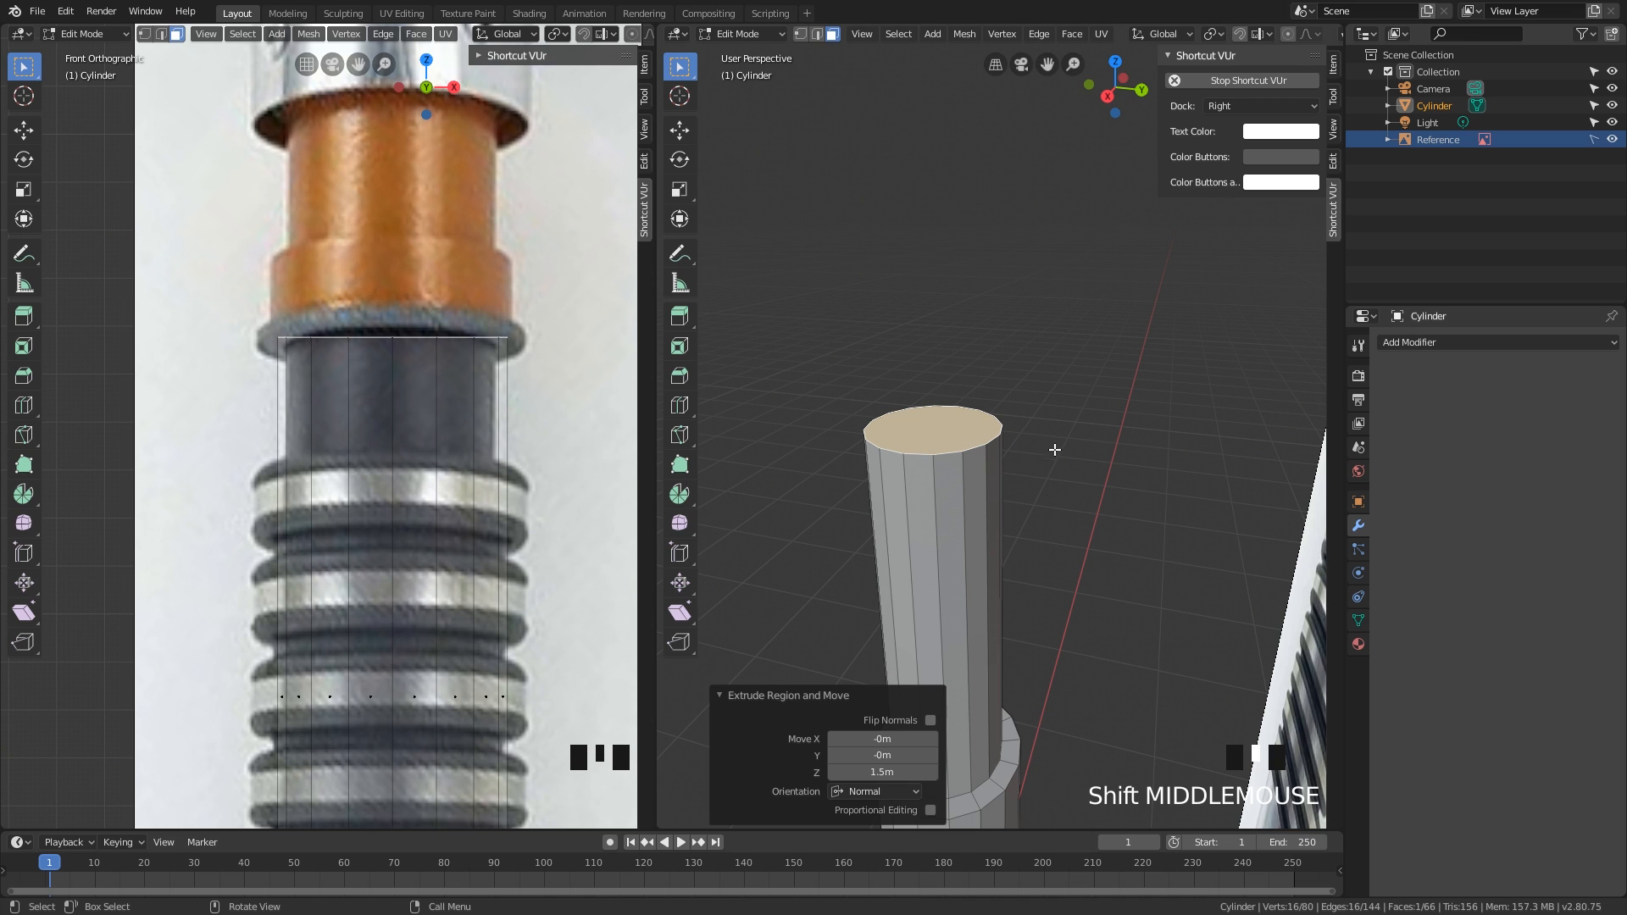
middle_drag(1054, 448, 1042, 469)
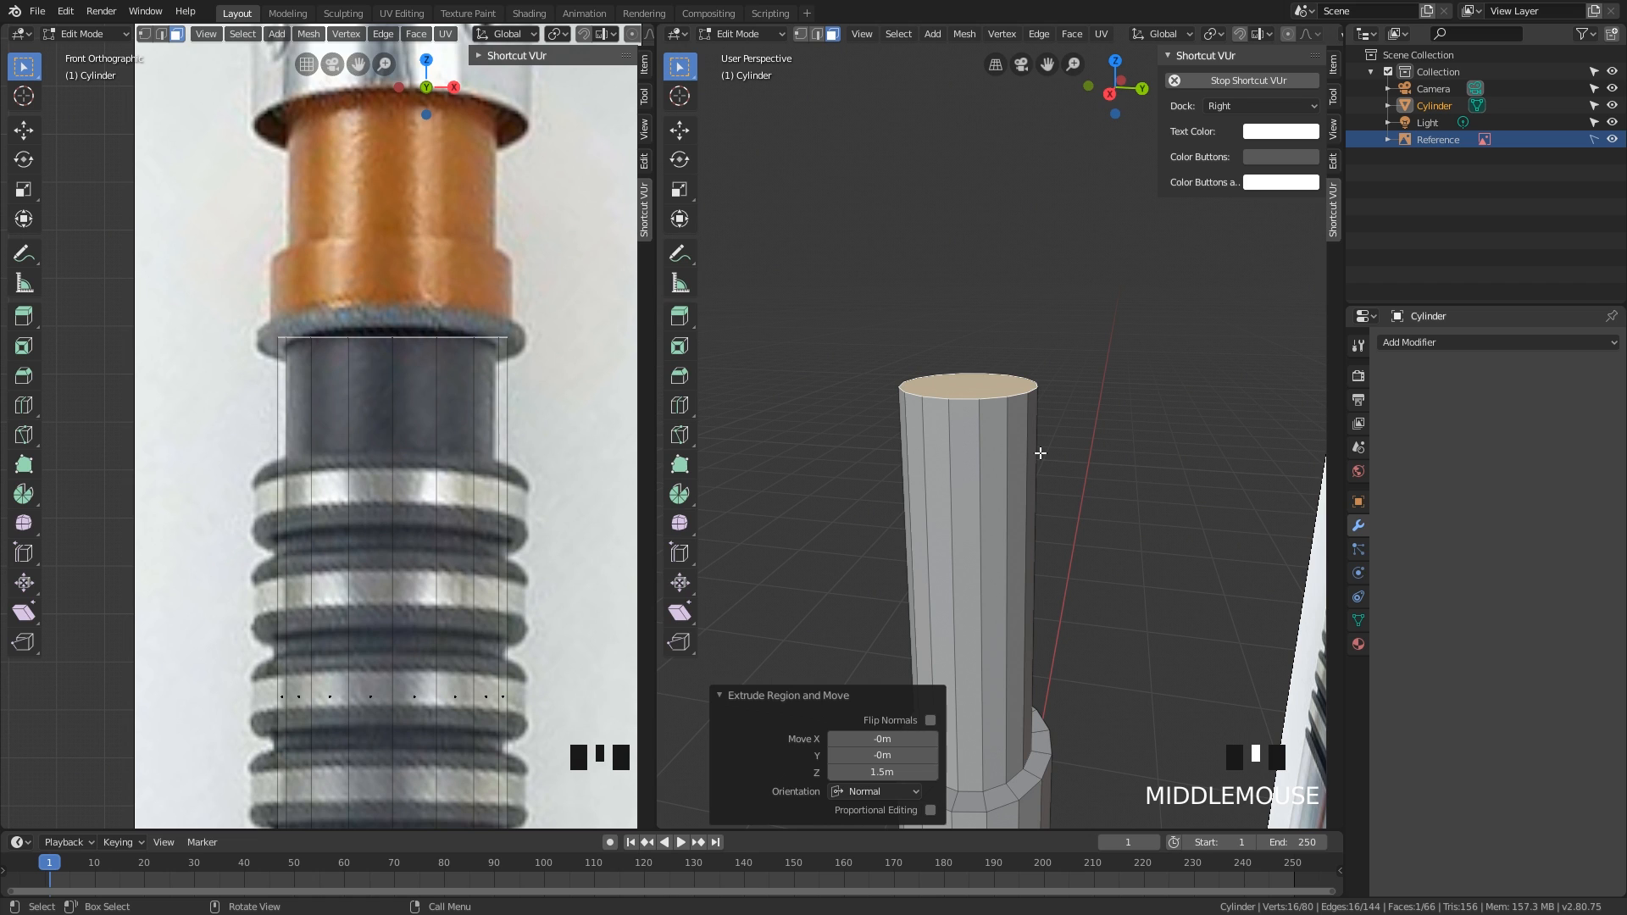
middle_drag(1048, 436, 1050, 449)
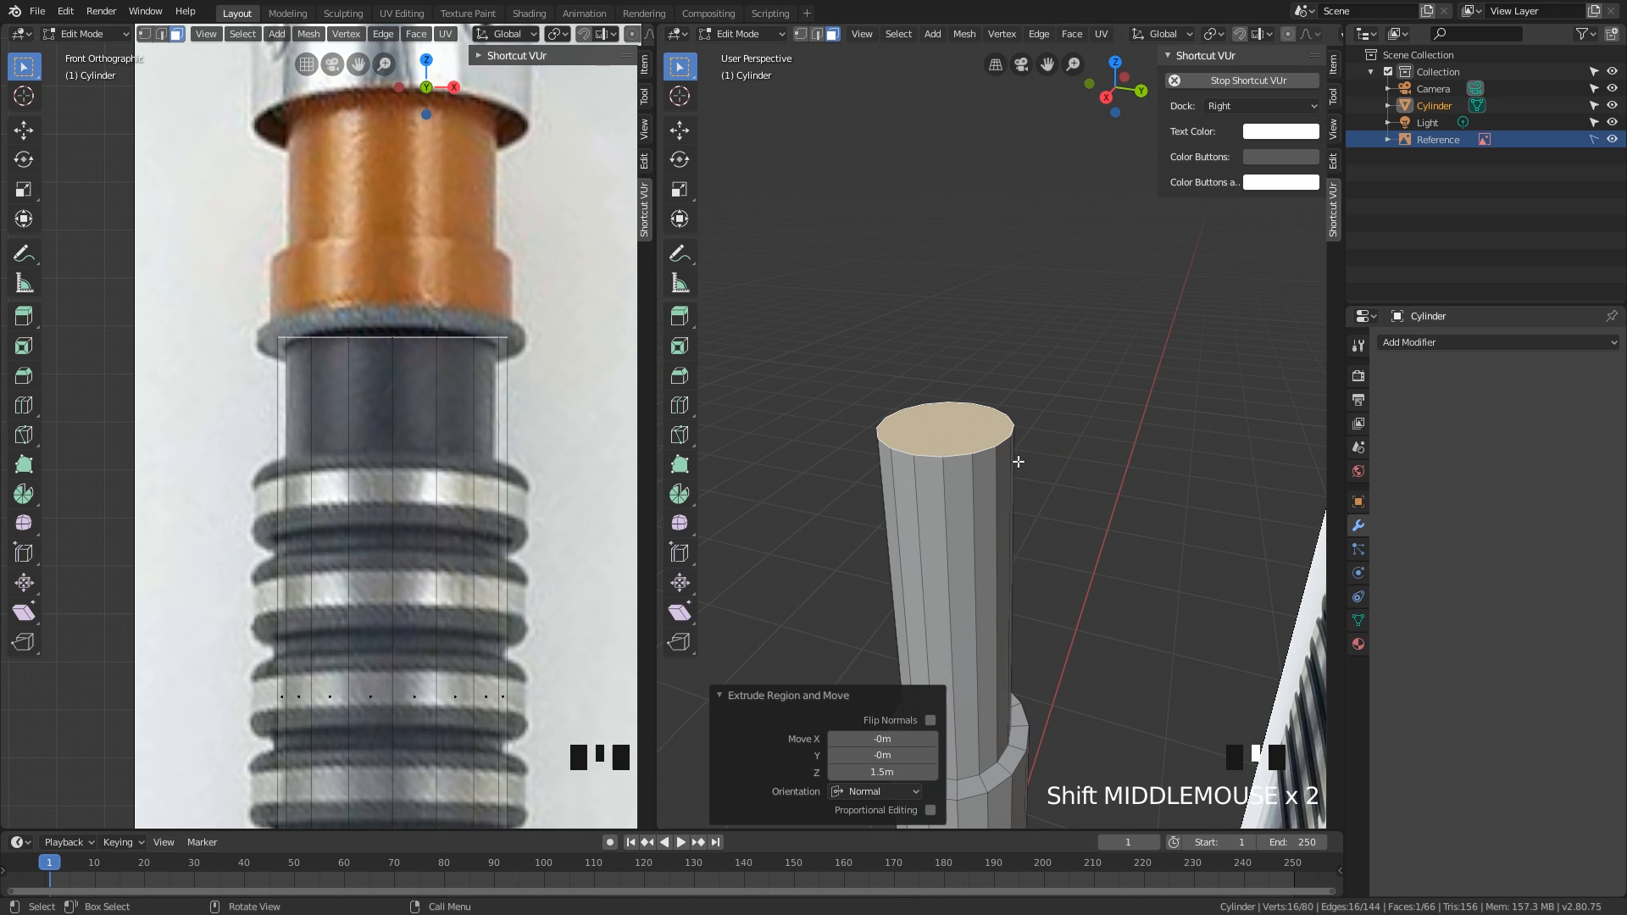
middle_drag(1018, 462, 1036, 452)
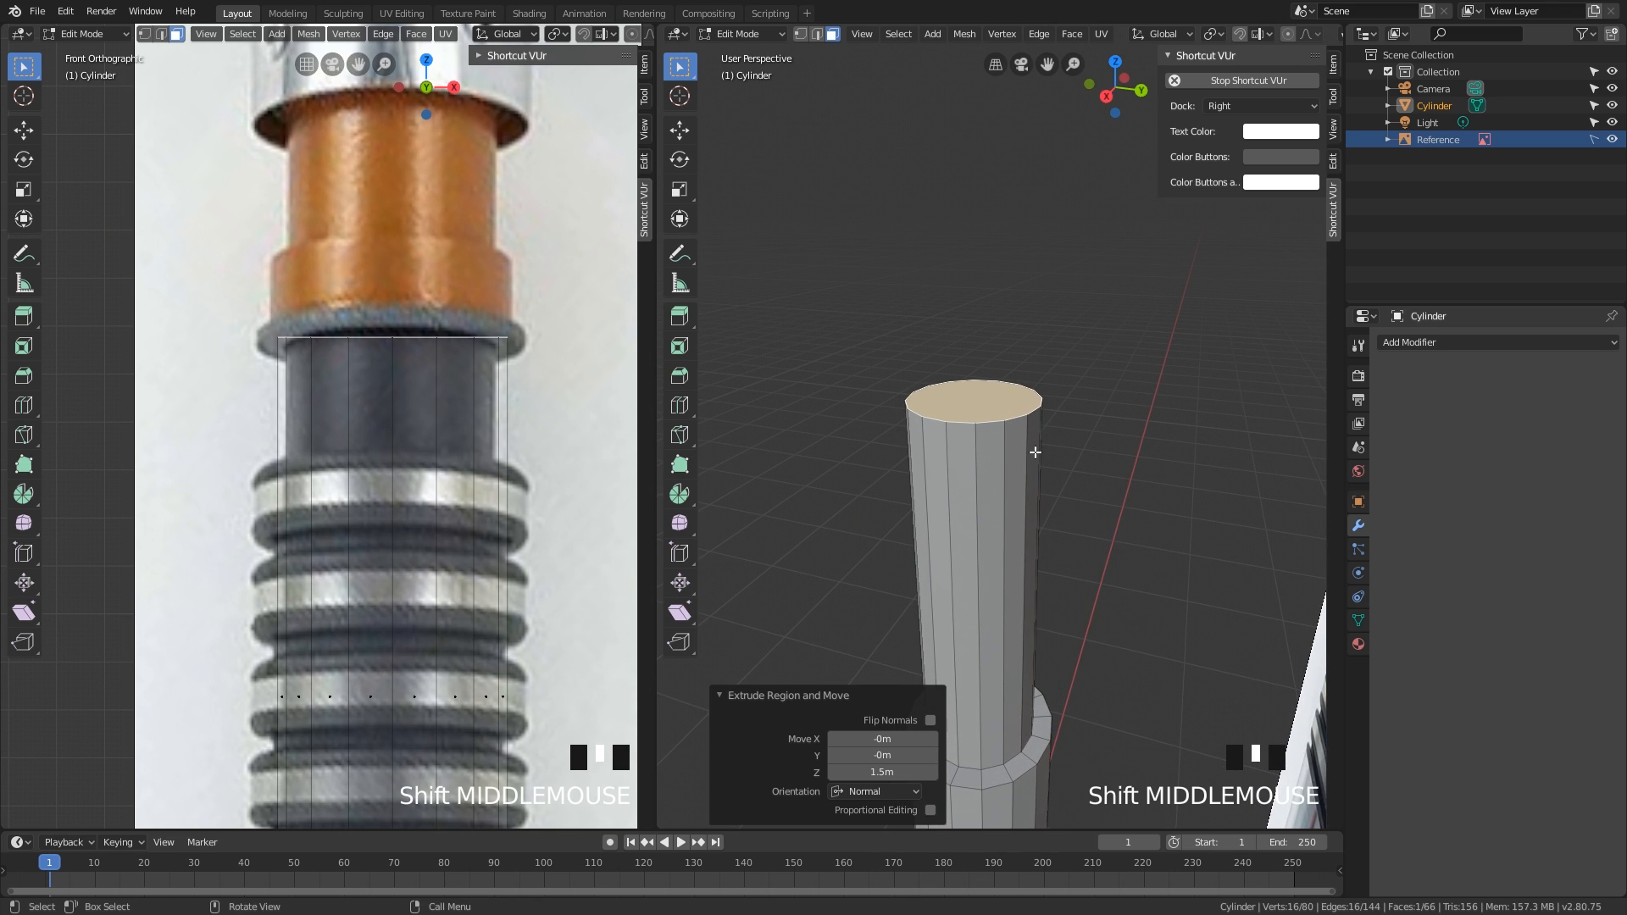
key(e)
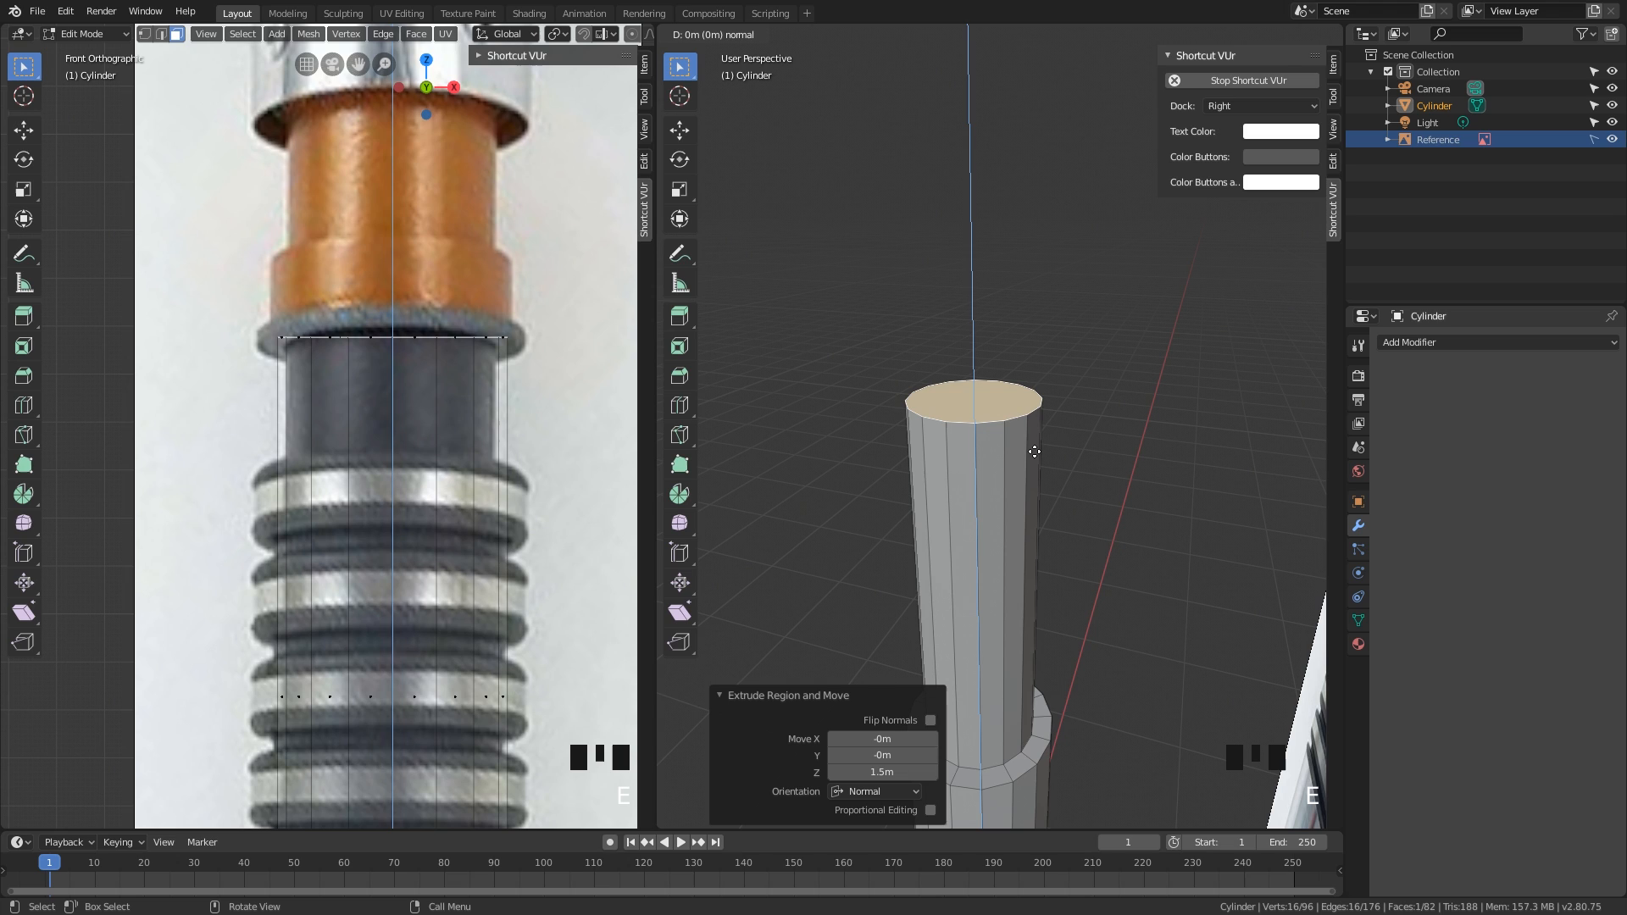
key(Escape)
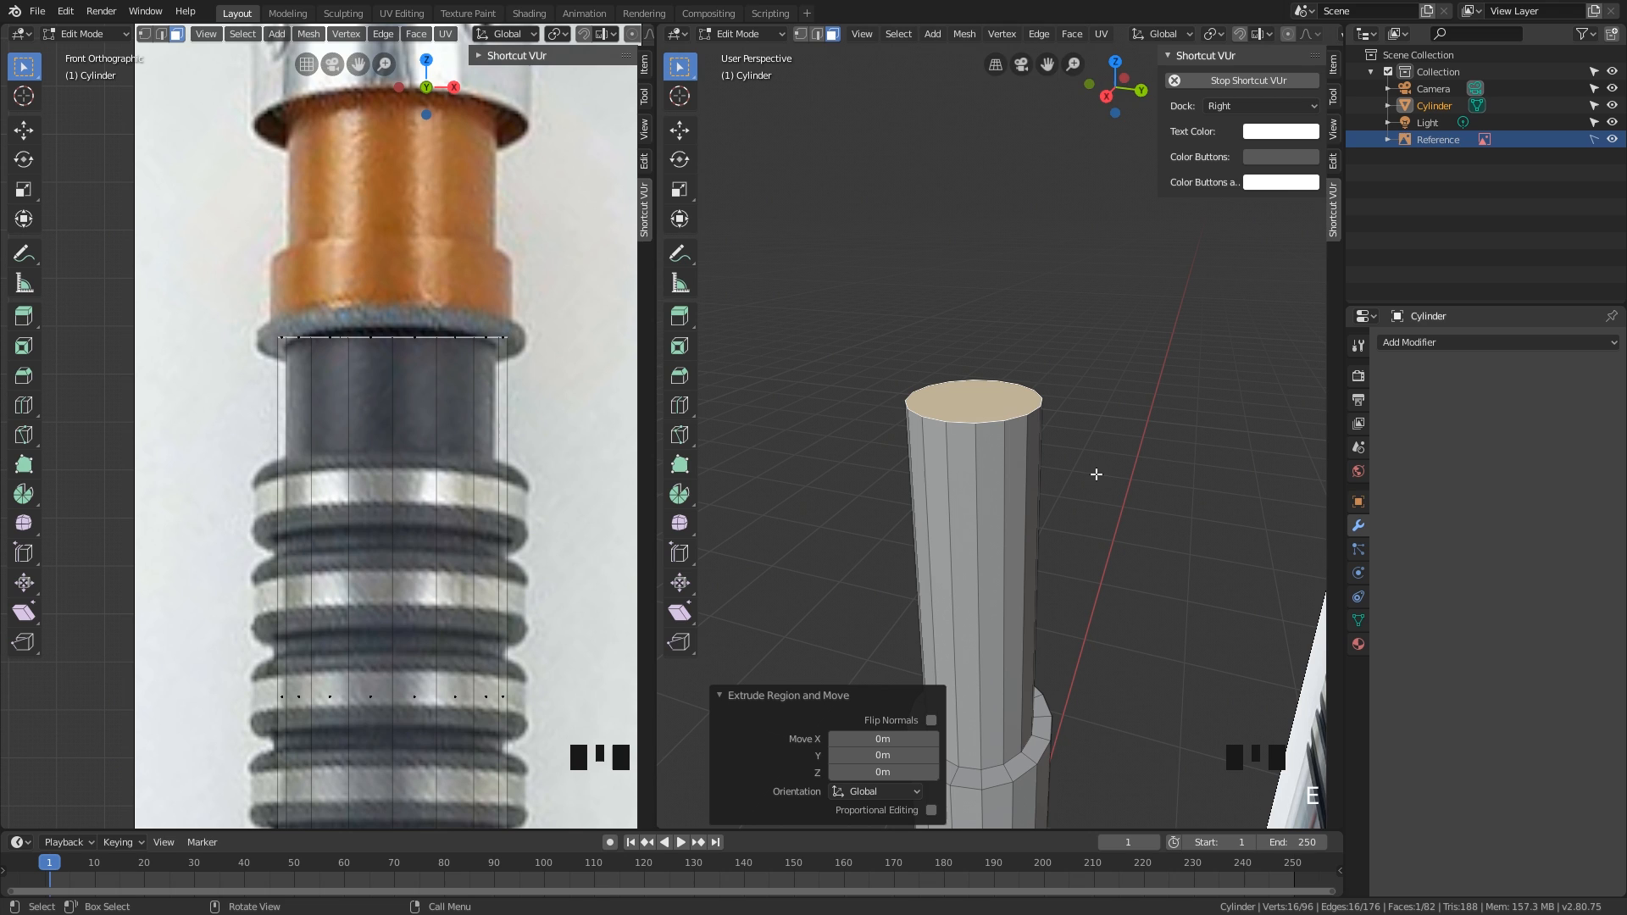
key(s)
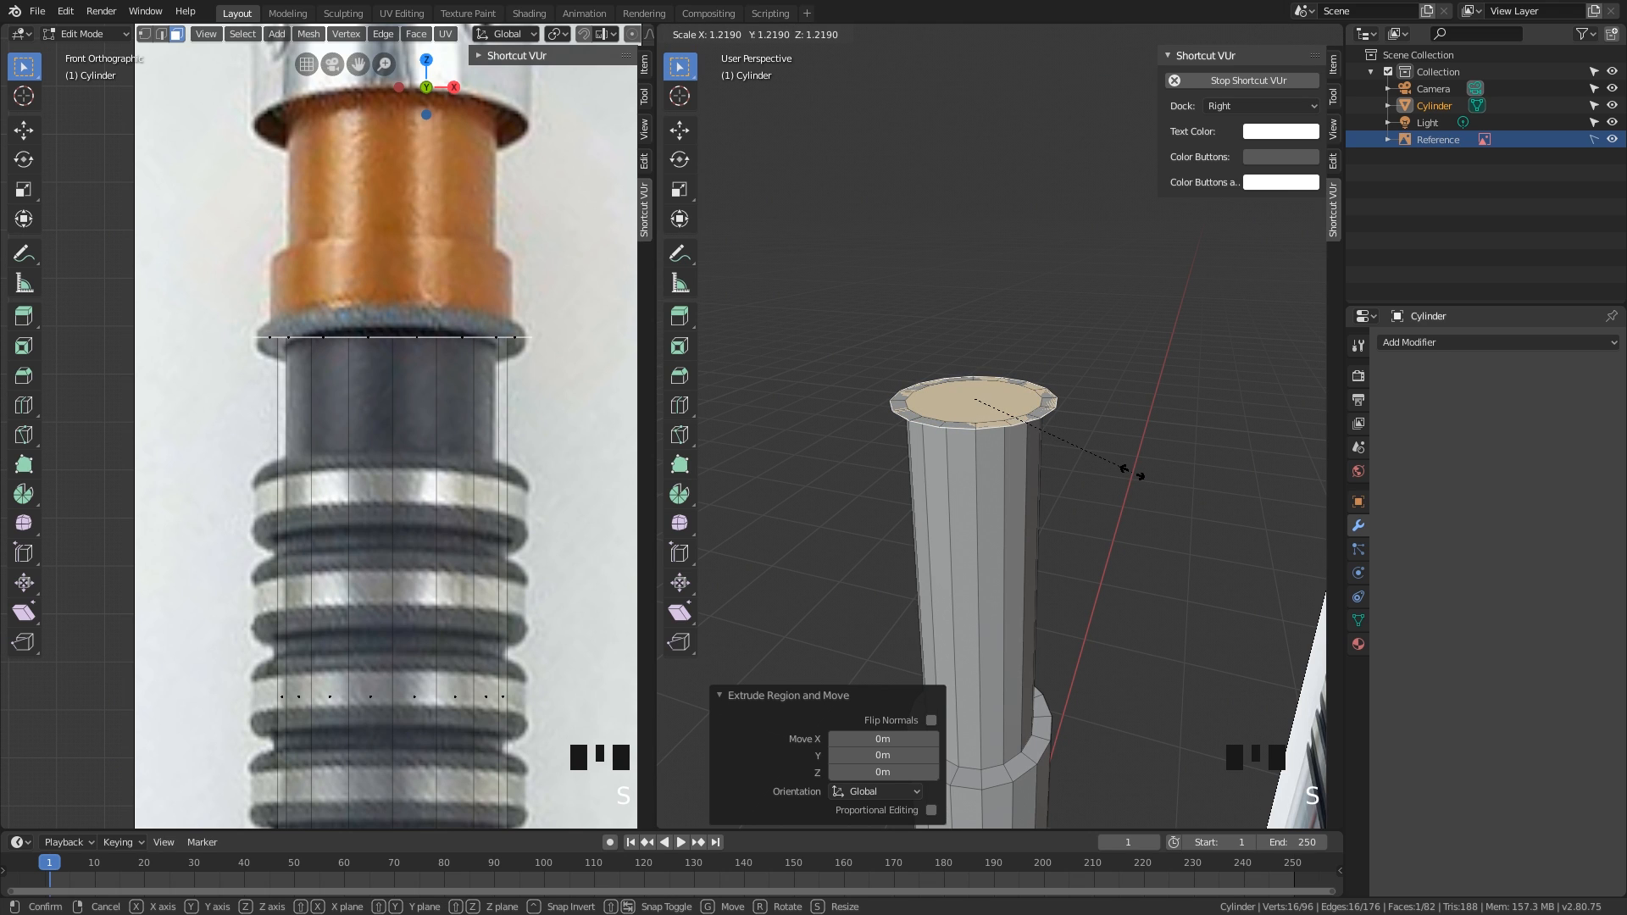
click(1132, 473)
right_click(1087, 502)
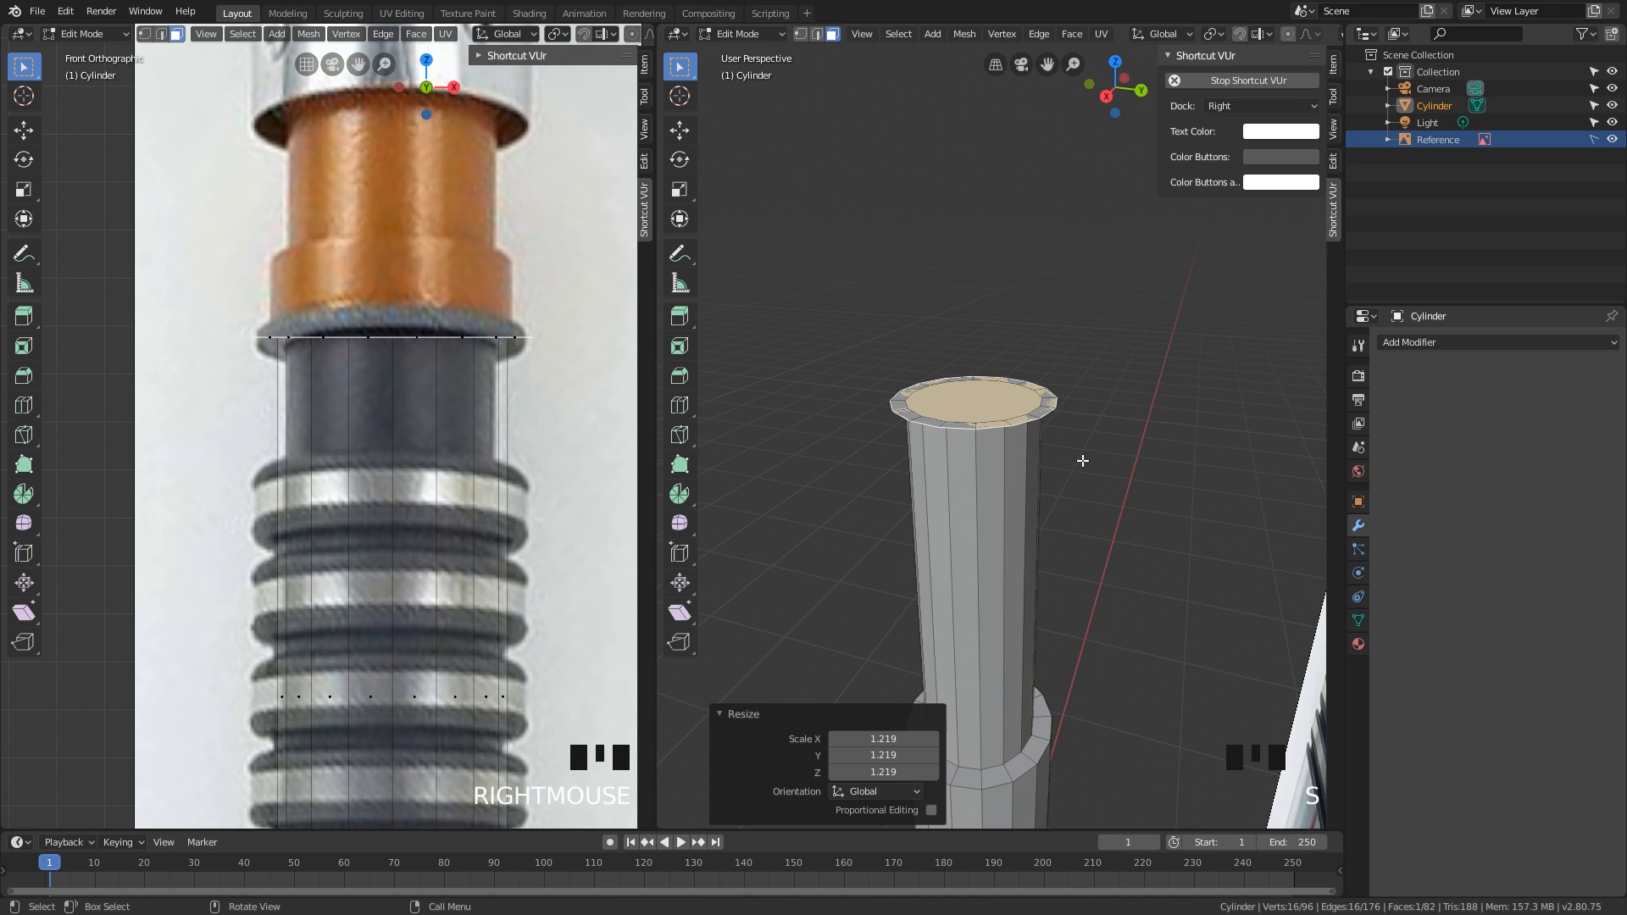
Step: Extrude the widened top face about 0.0735 m upward to give the collar its thickness
key(e)
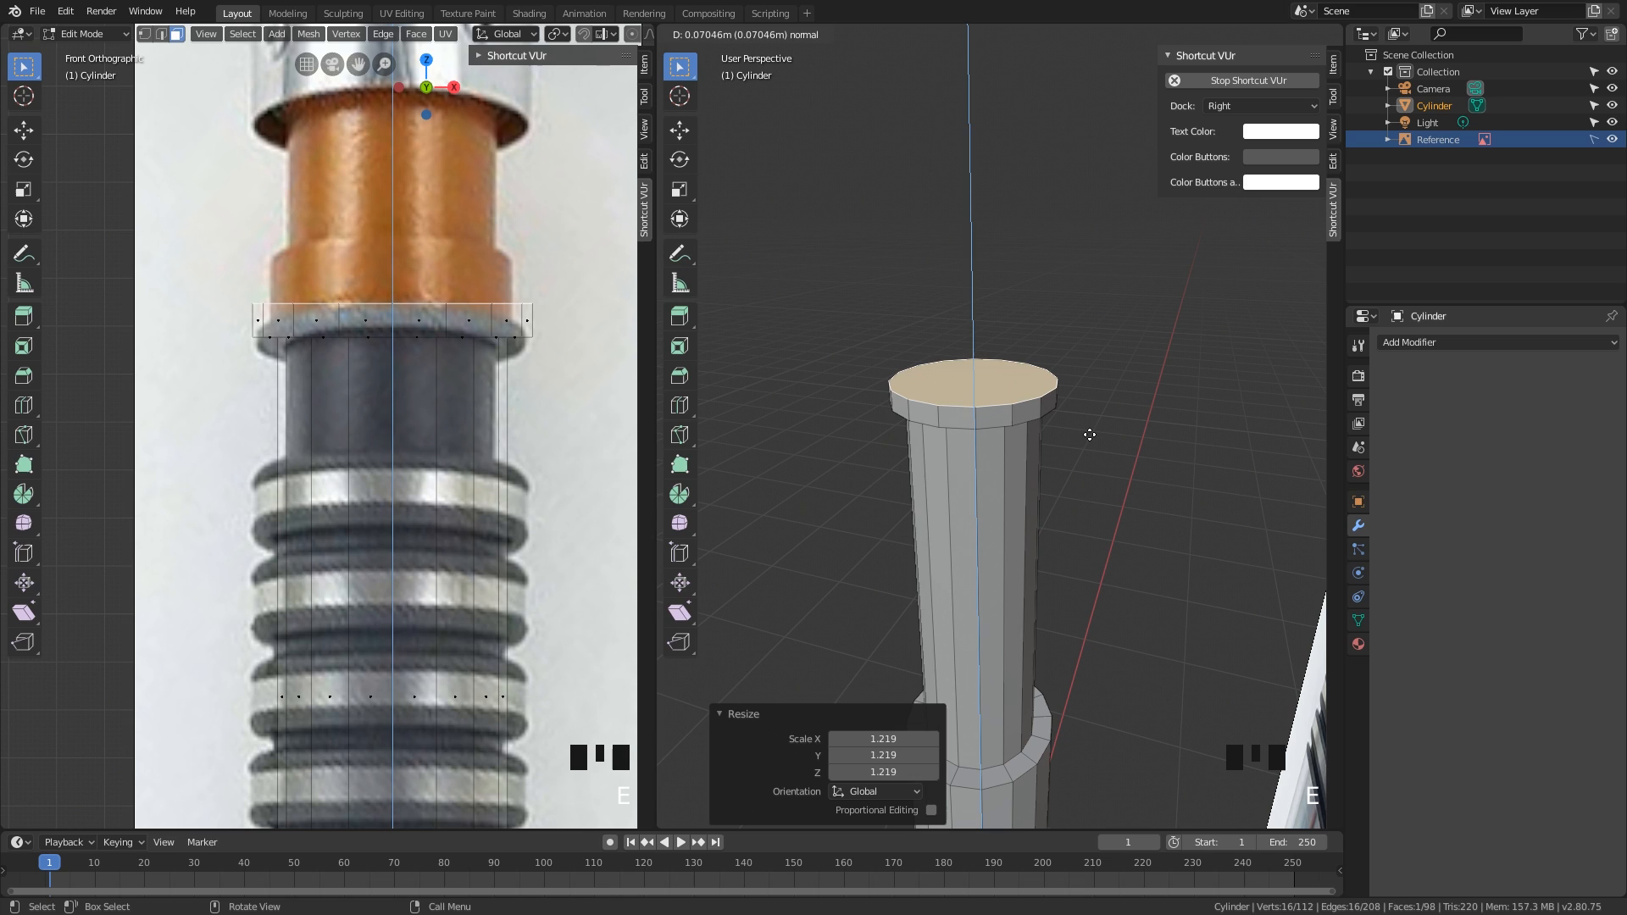
click(1085, 437)
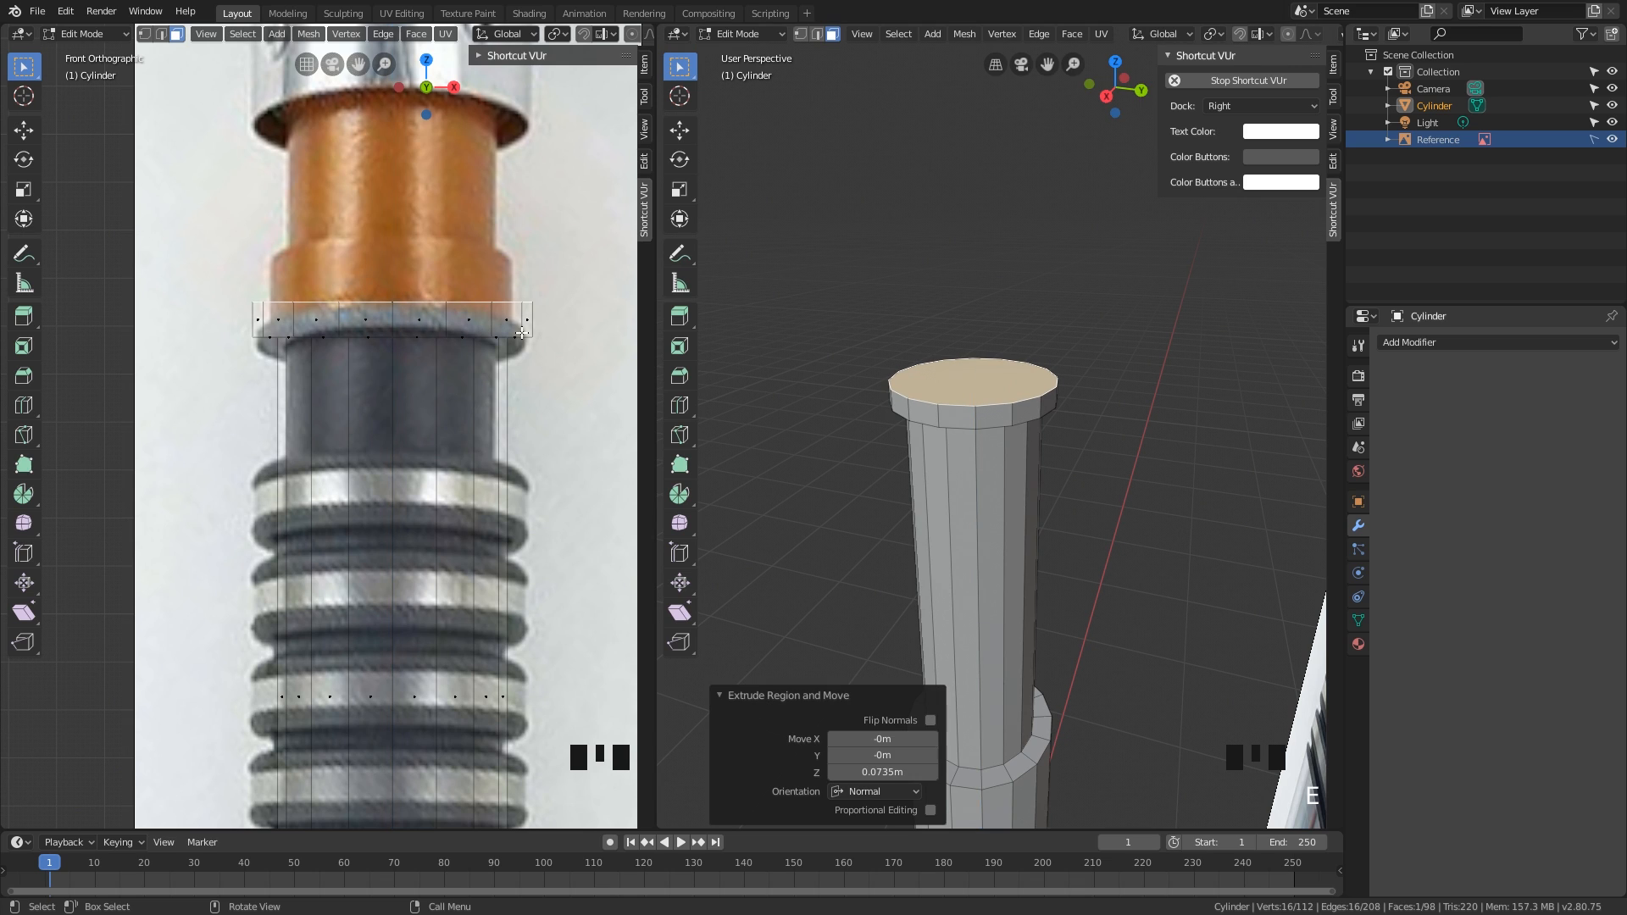
shift+middle_drag(889, 395, 971, 450)
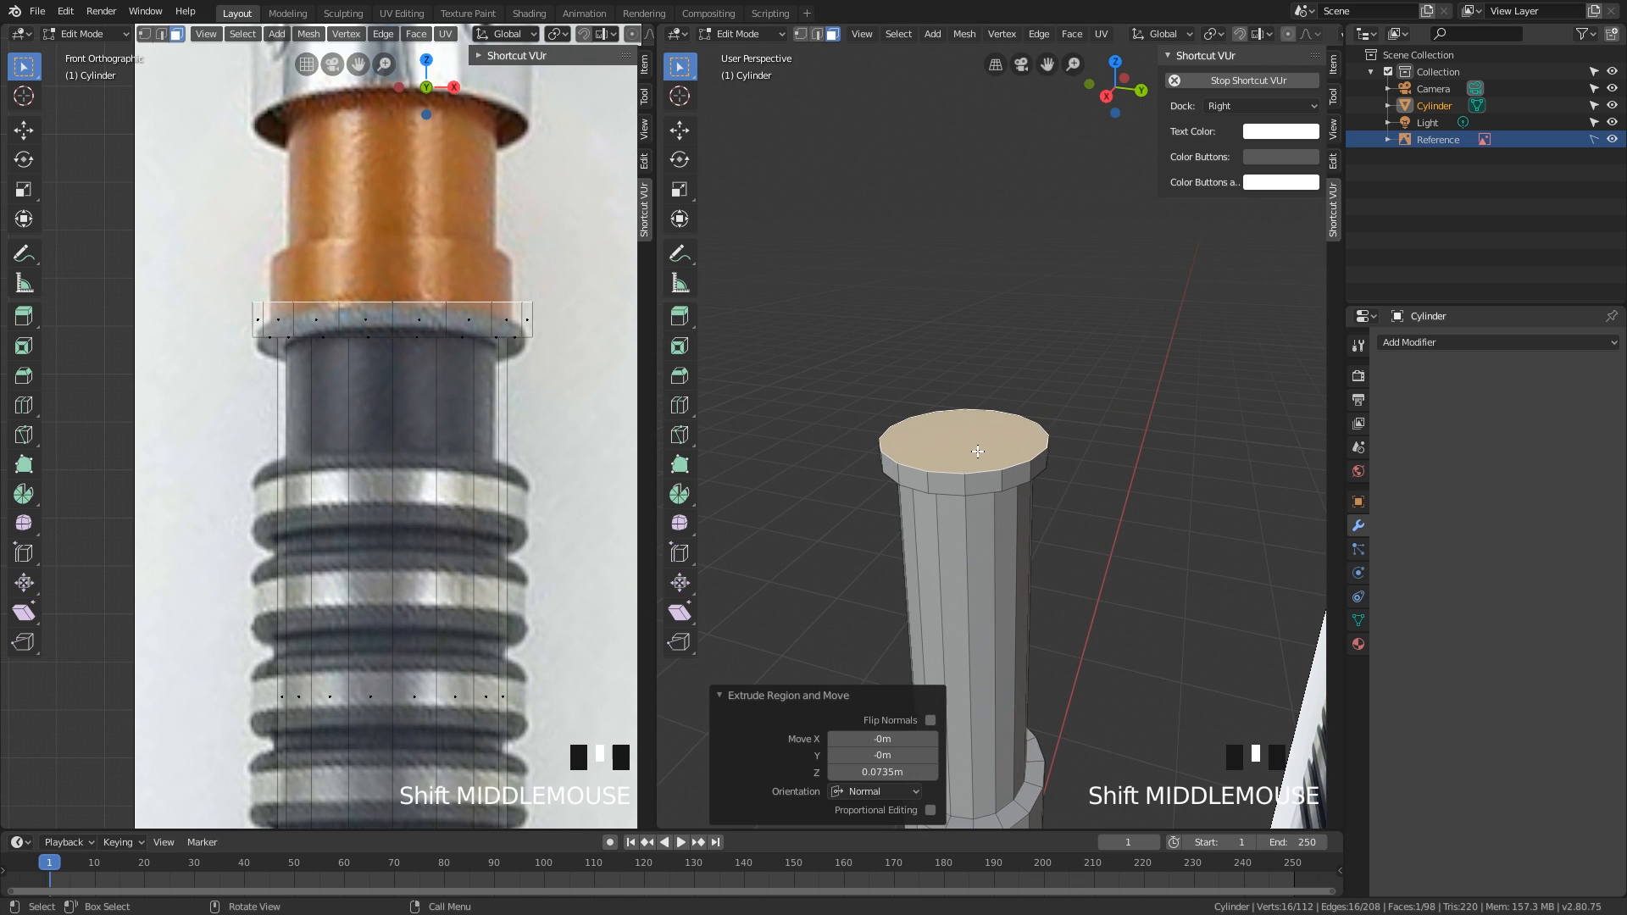
key(i)
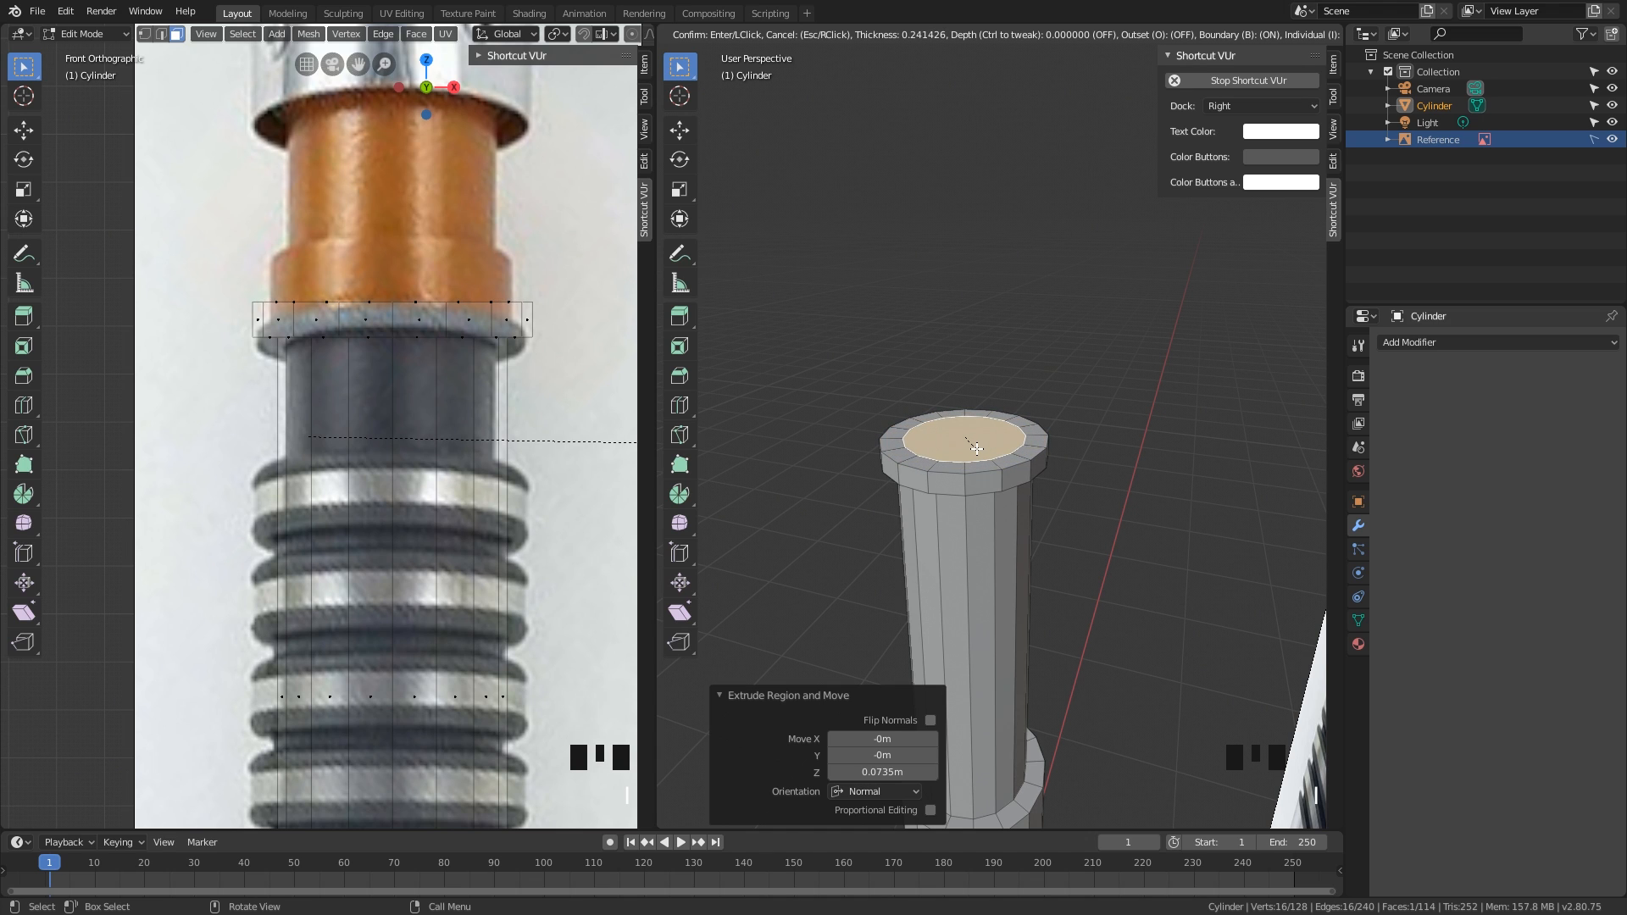
key(Escape)
shift+middle_drag(1065, 429, 1104, 440)
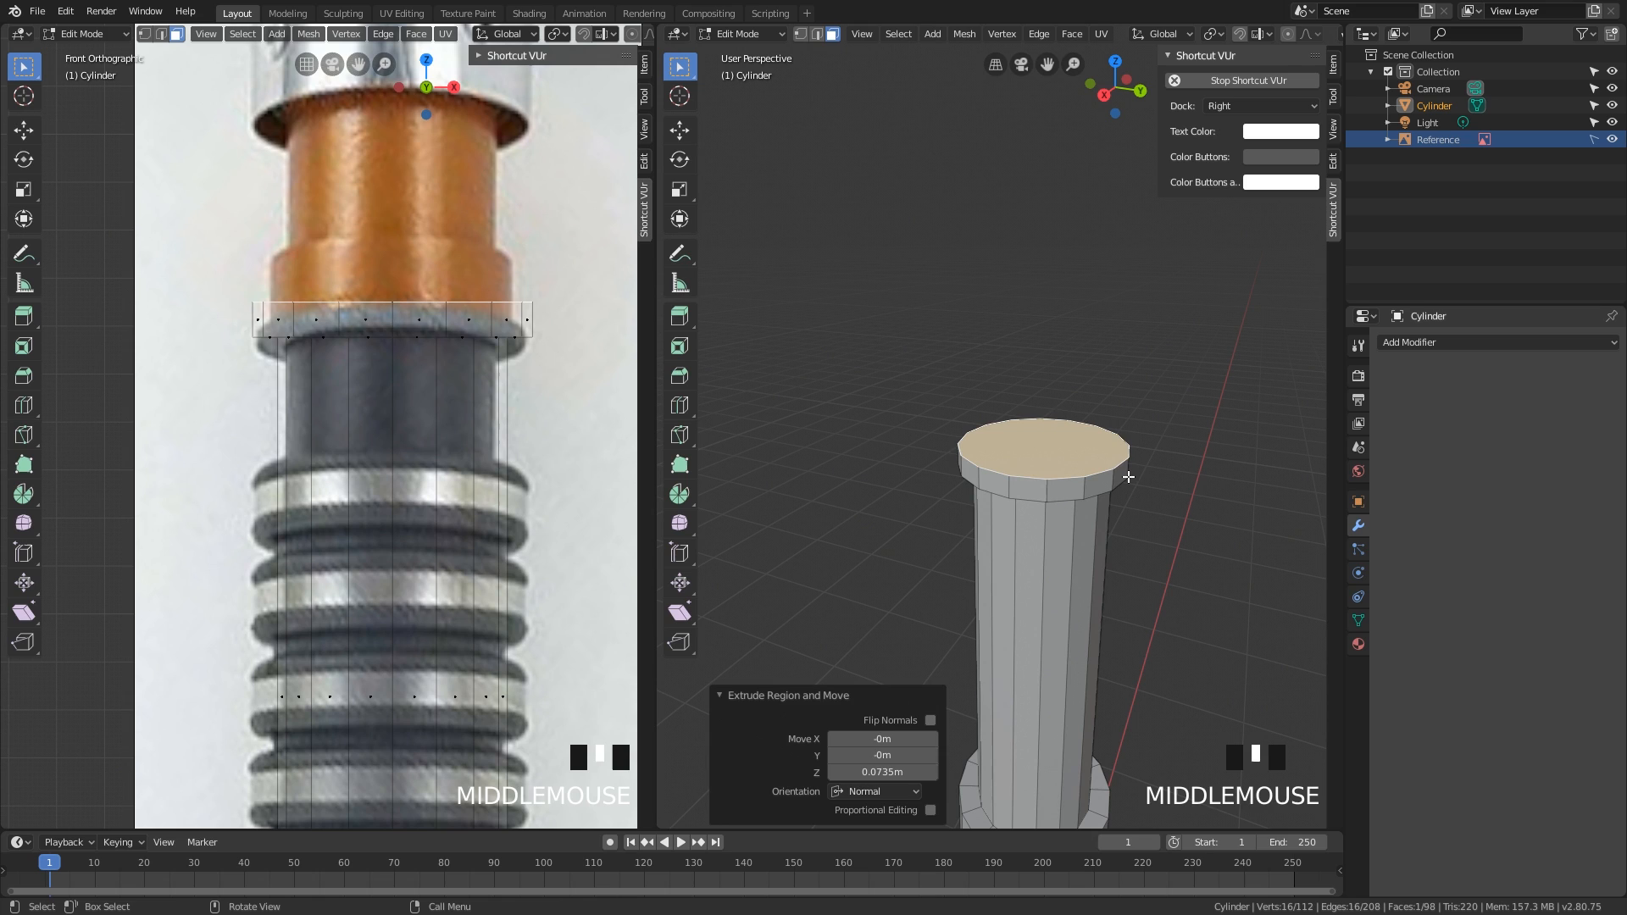
Step: Undo the collar's extrusion, extrude its top face about 0.084 m upward instead, and inset that face about 0.212 m
key(ctrl+z)
key(e)
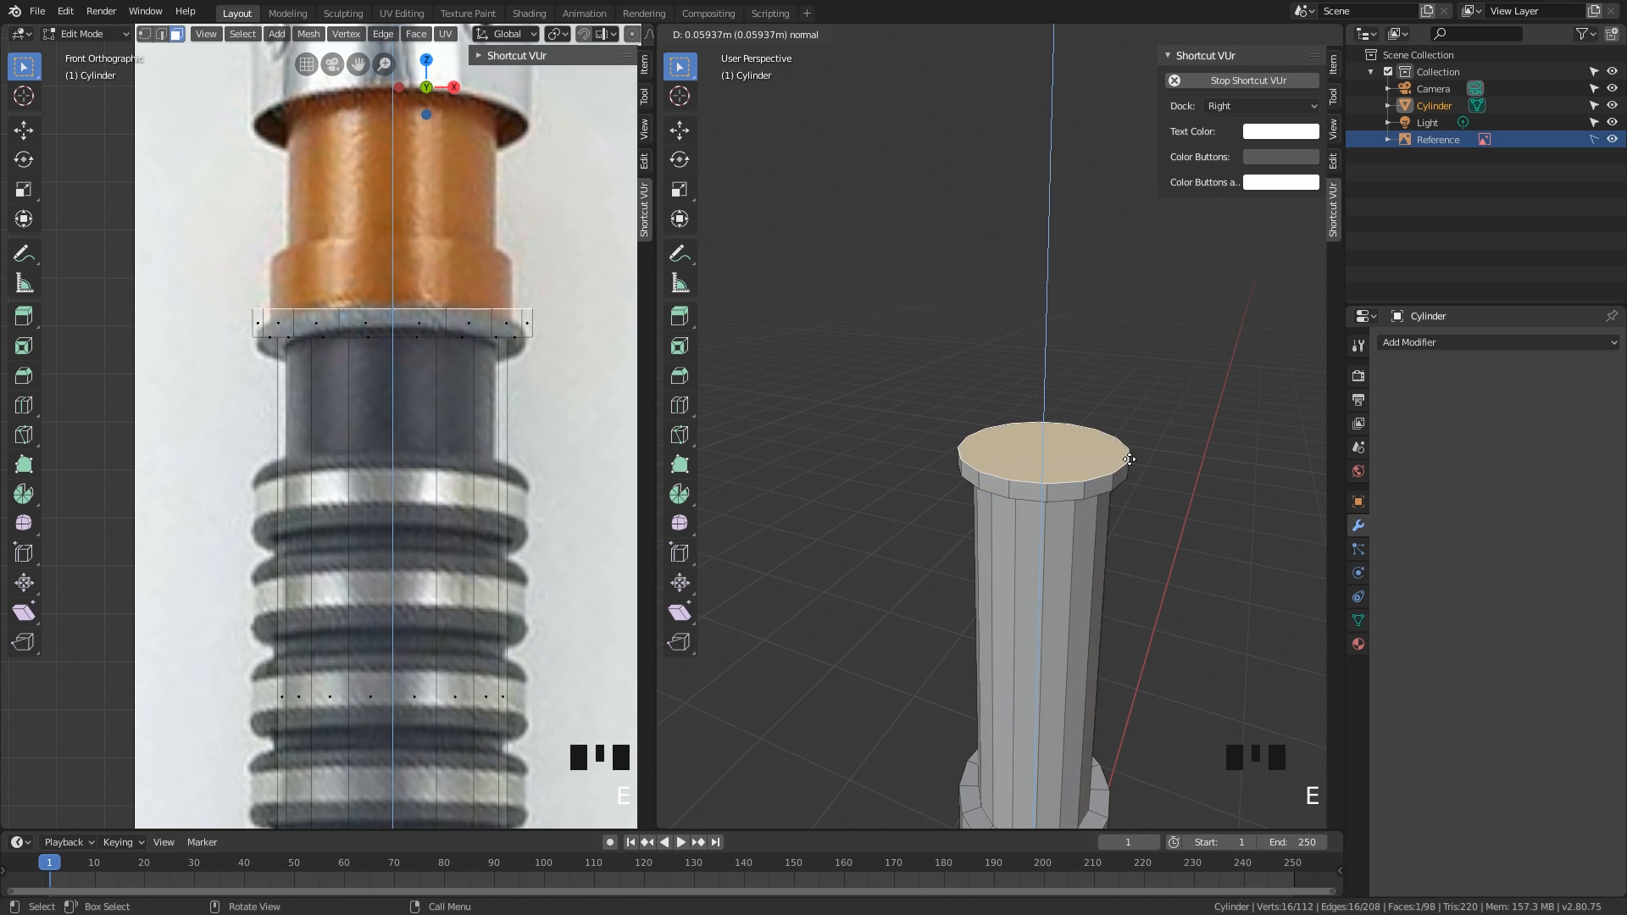
click(1144, 458)
key(i)
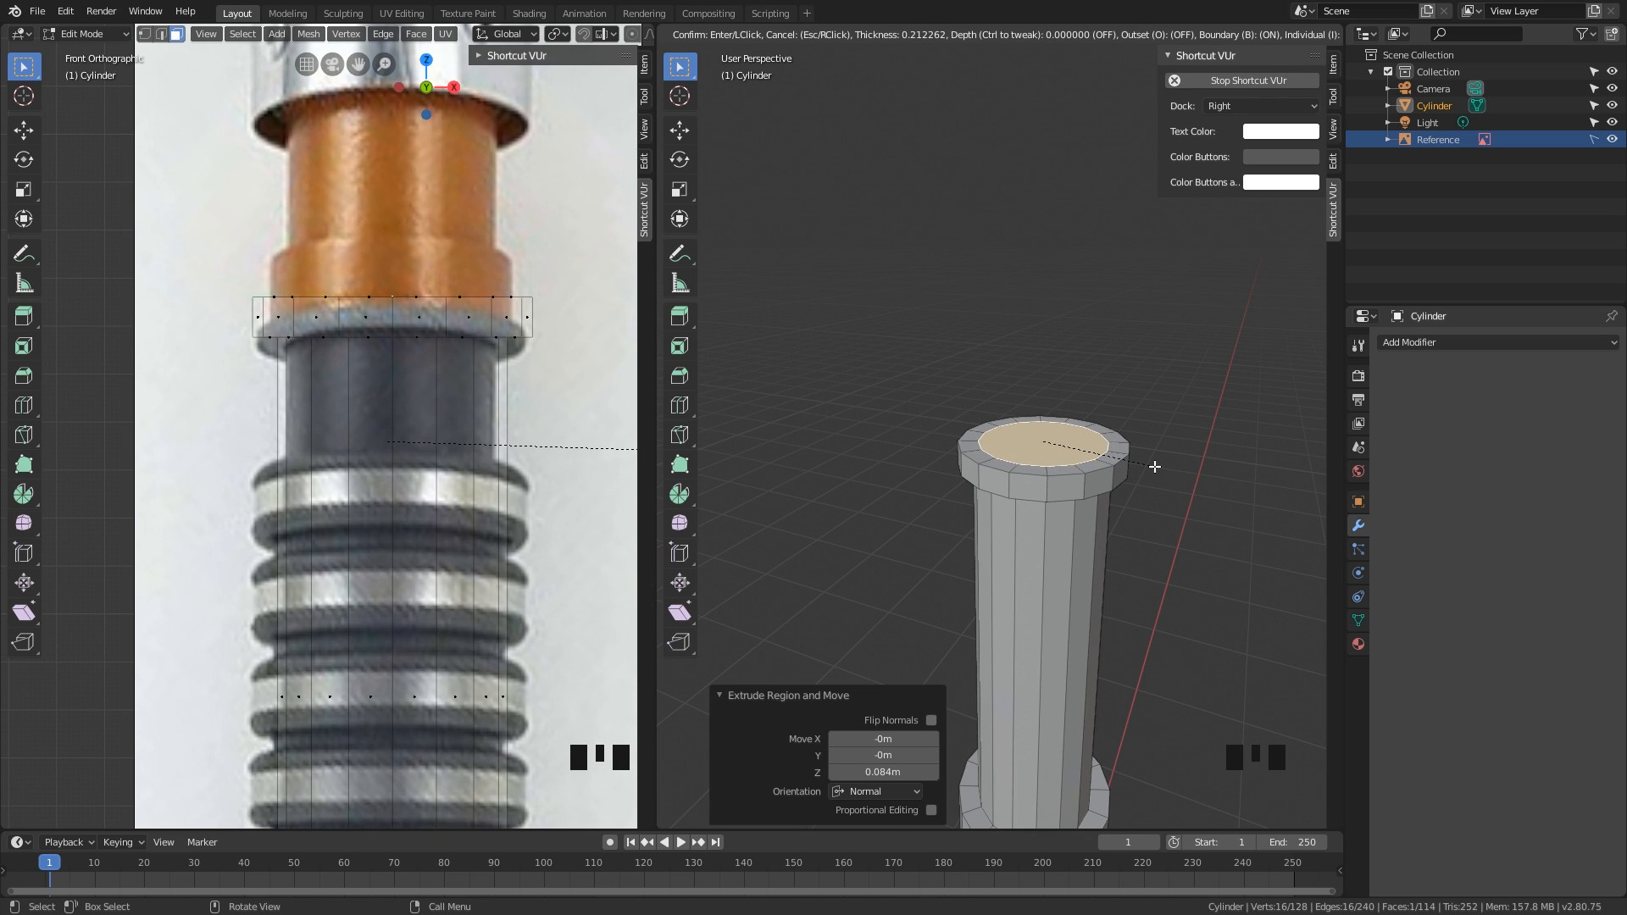
click(1153, 465)
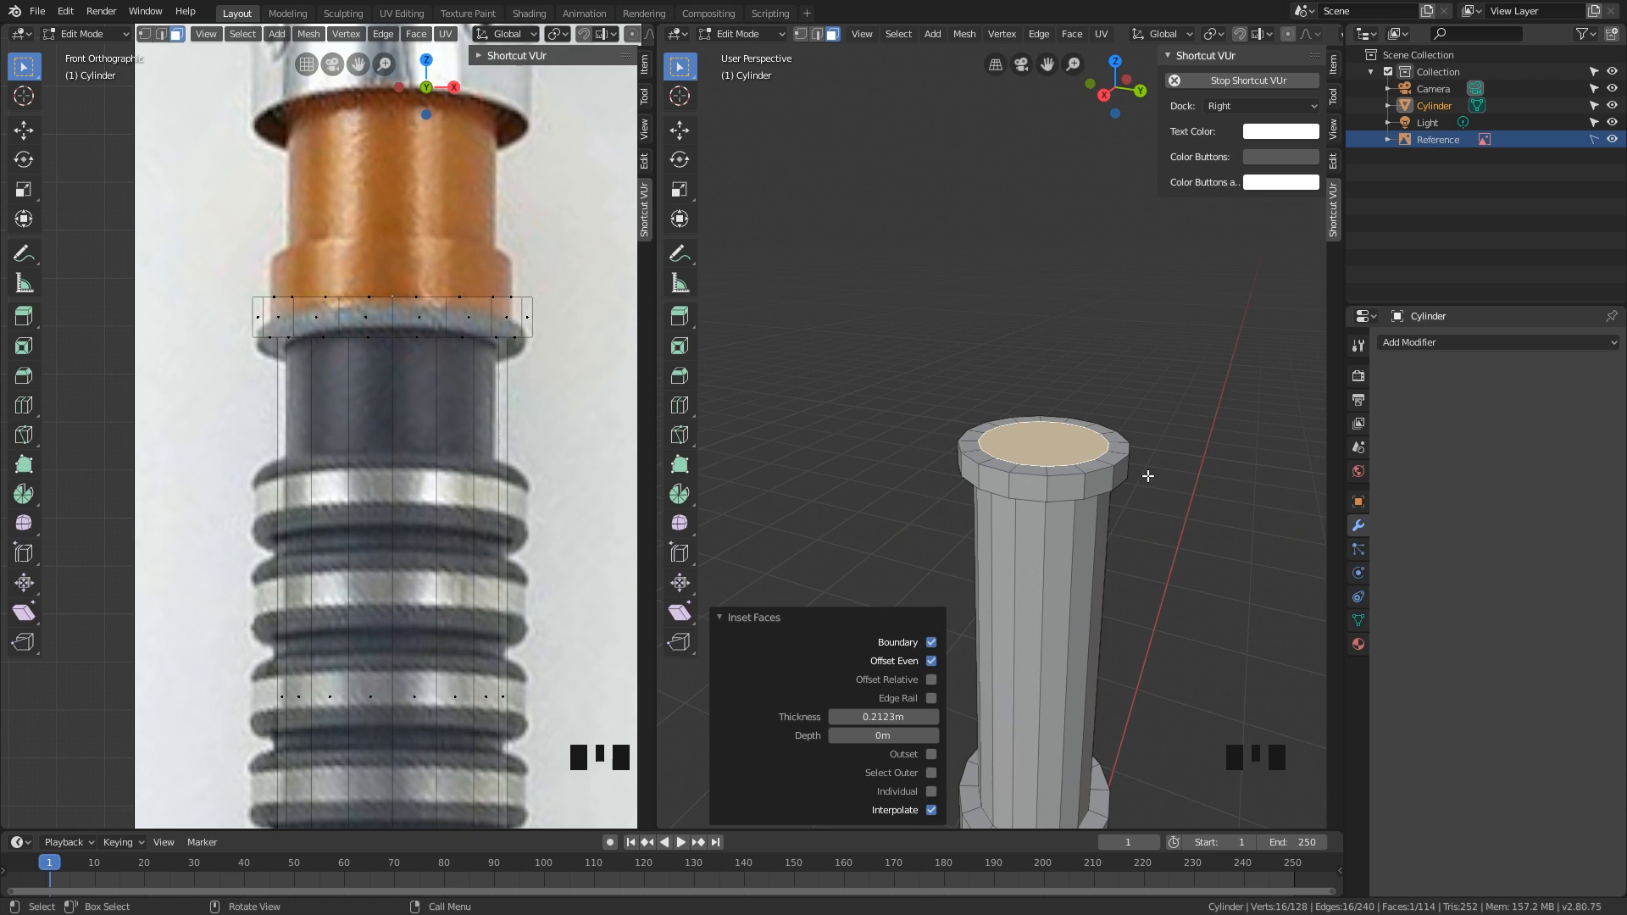
shift+middle_drag(1136, 469, 1124, 488)
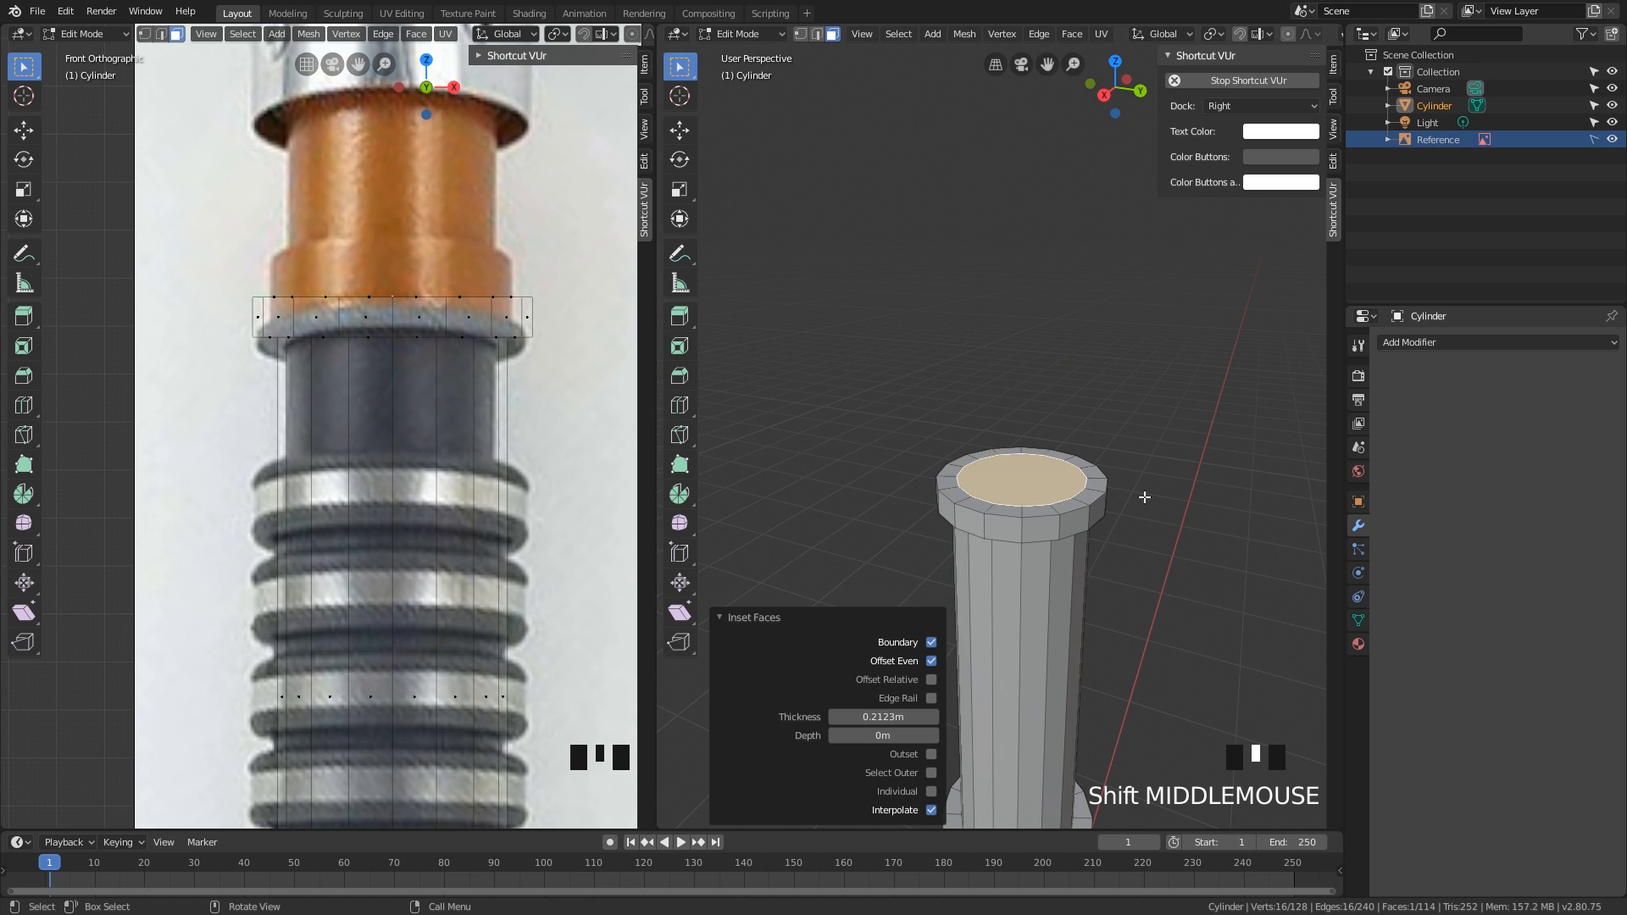
key(e)
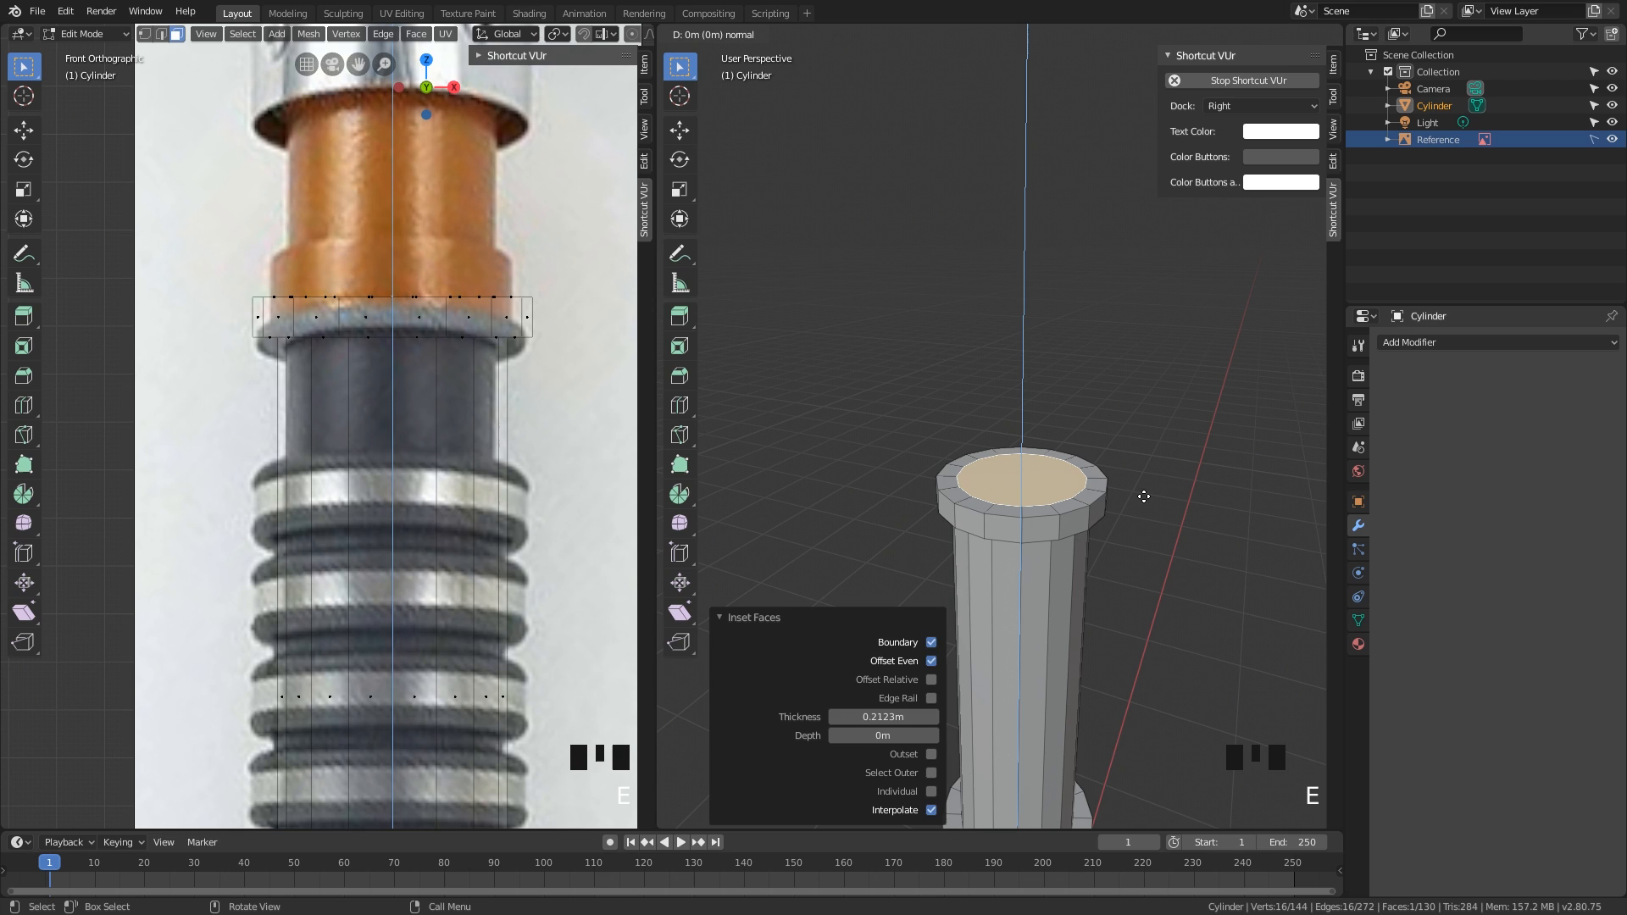
right_click(1144, 498)
key(s)
right_click(1130, 498)
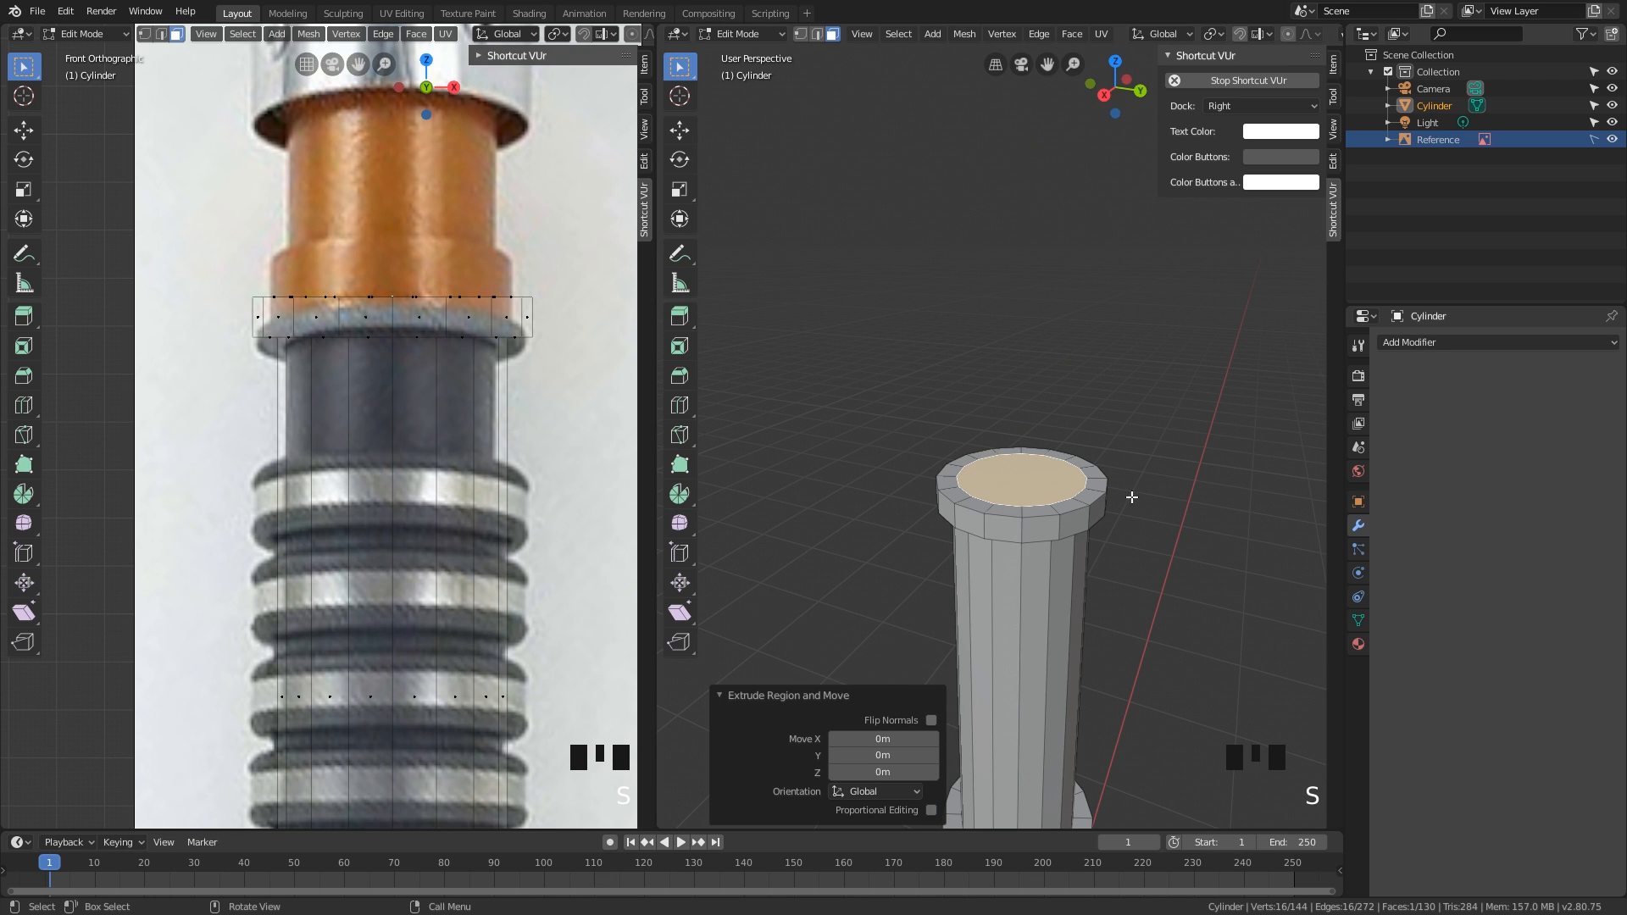
key(ctrl+z)
key(ctrl+z)
key(ctrl+shift+z)
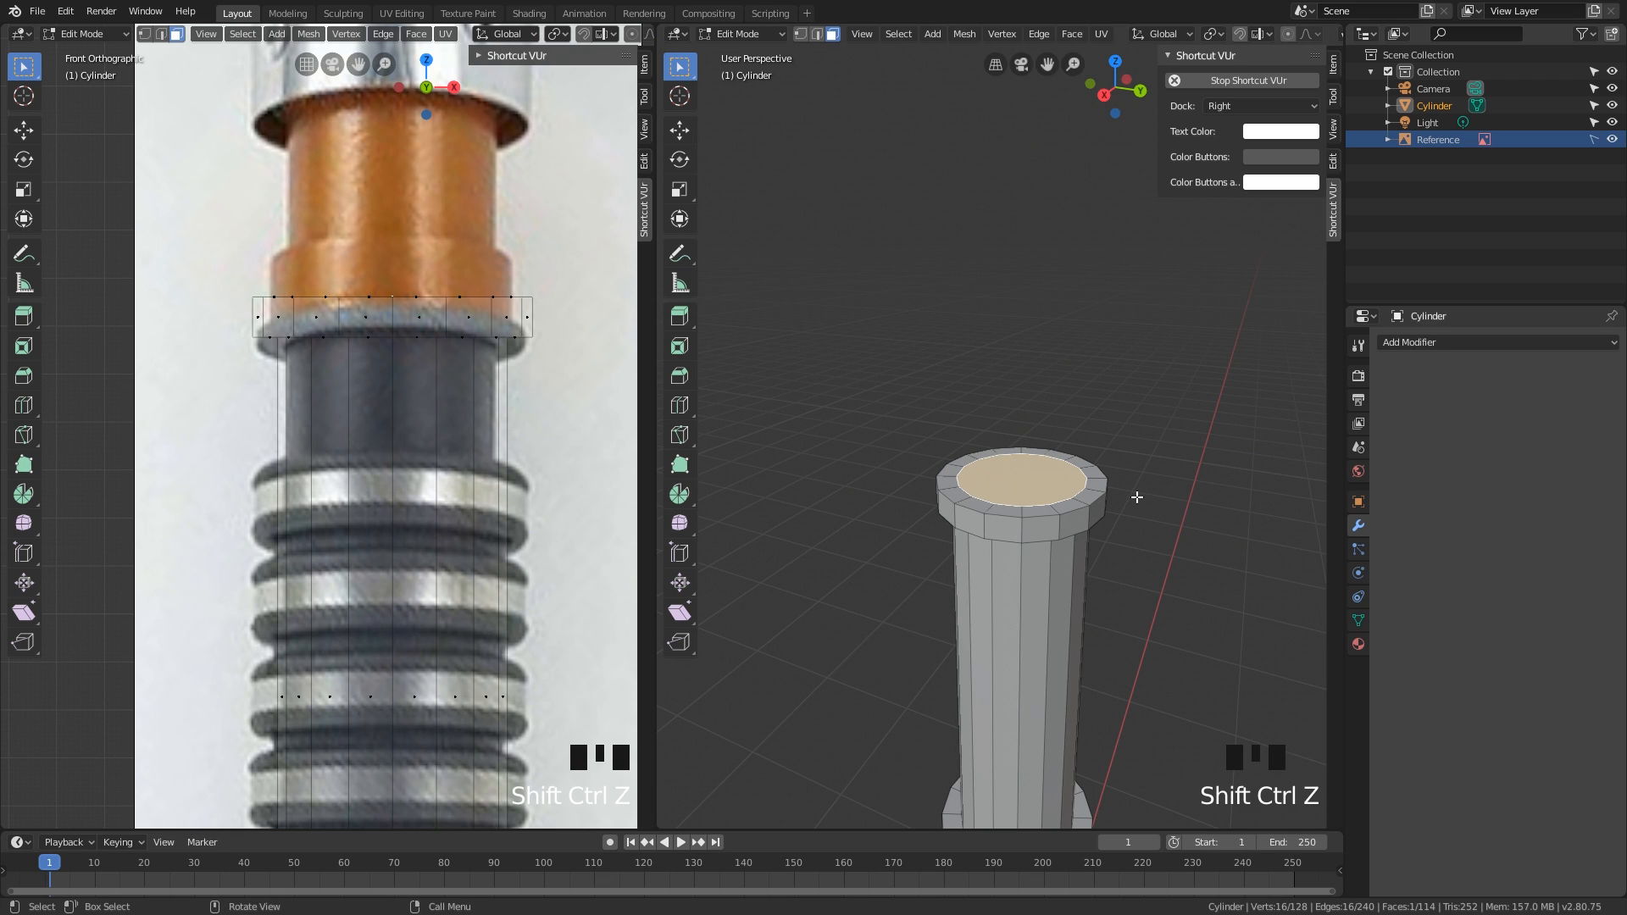
Step: Extrude the inset face about 0.117 m upward for the reference's wider copper band and inset its top about 0.101 m
key(e)
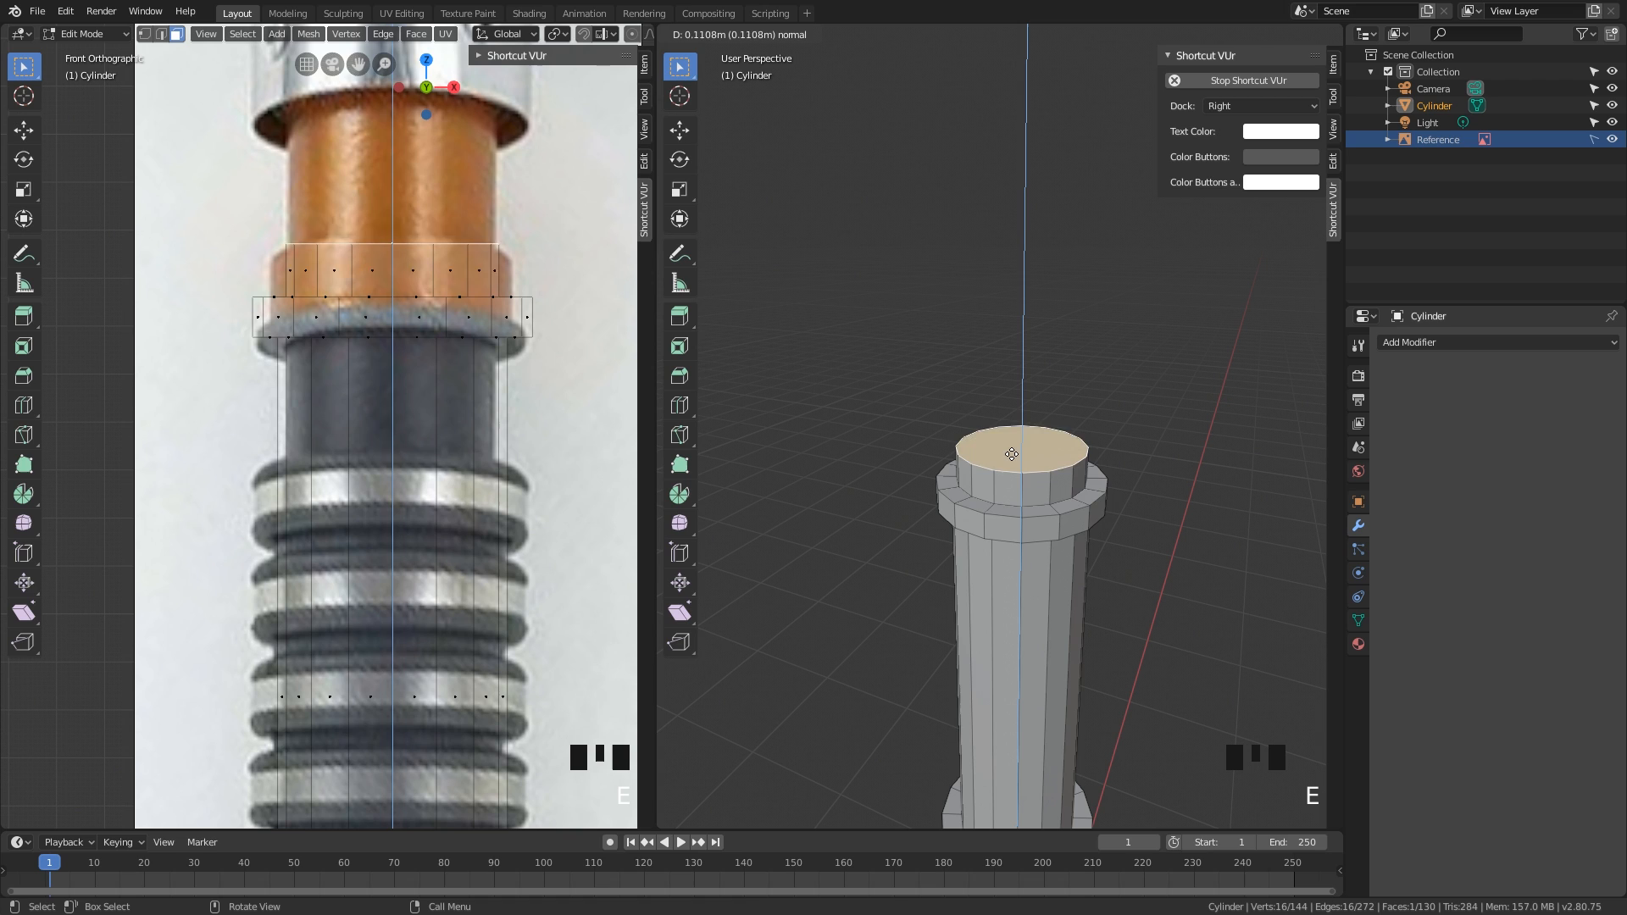
click(1012, 455)
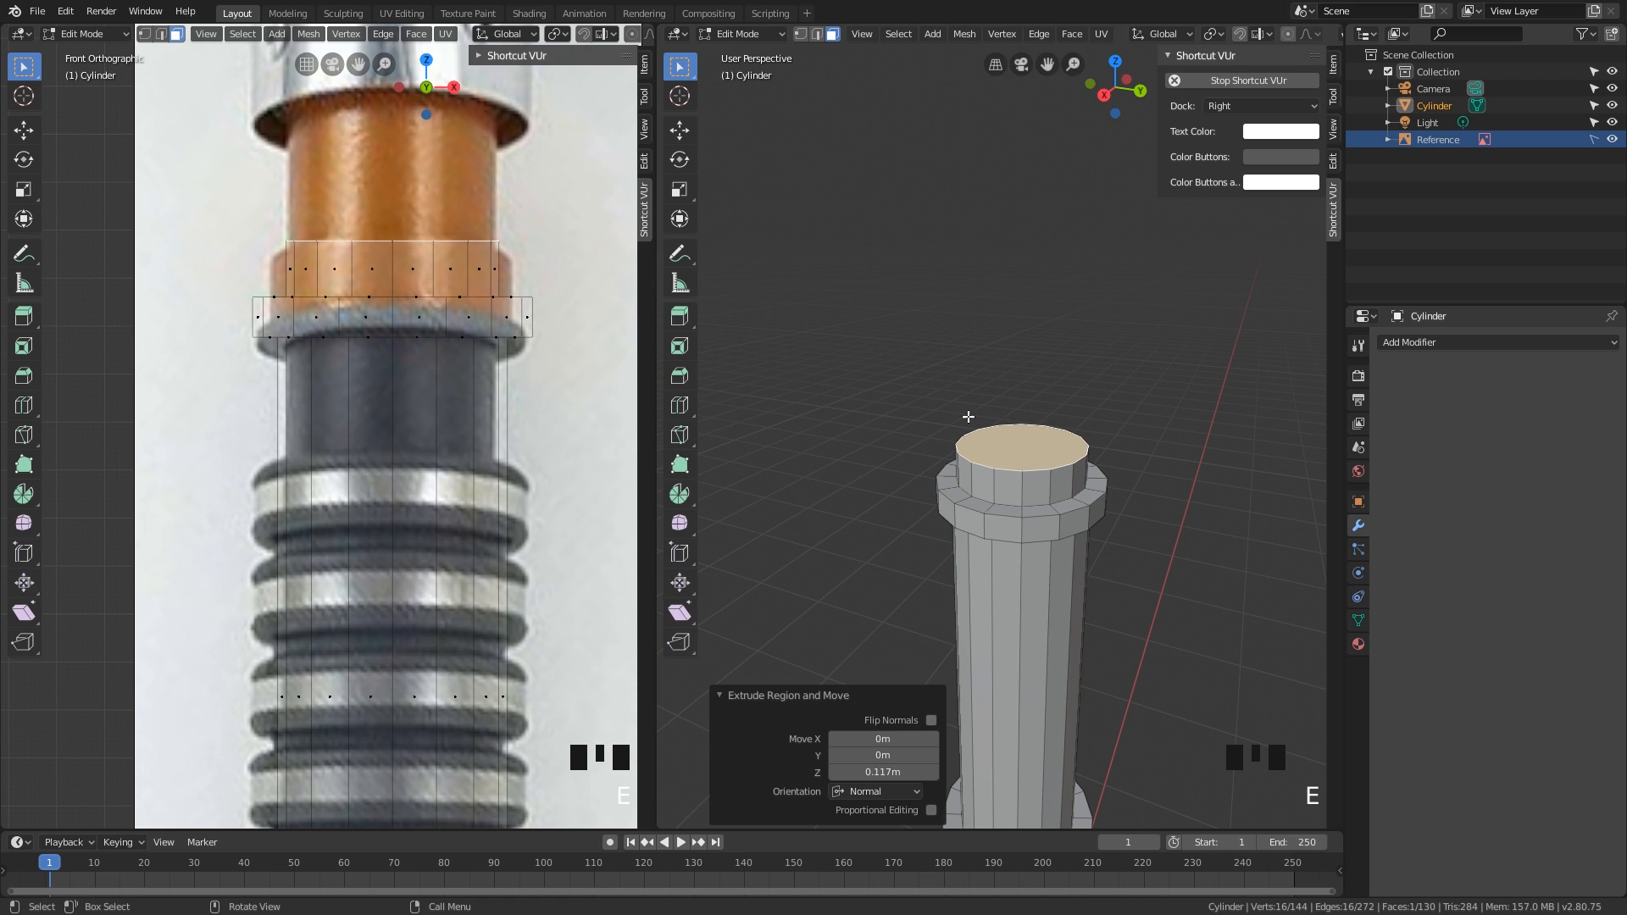
scroll(1027, 432, up, 2)
key(i)
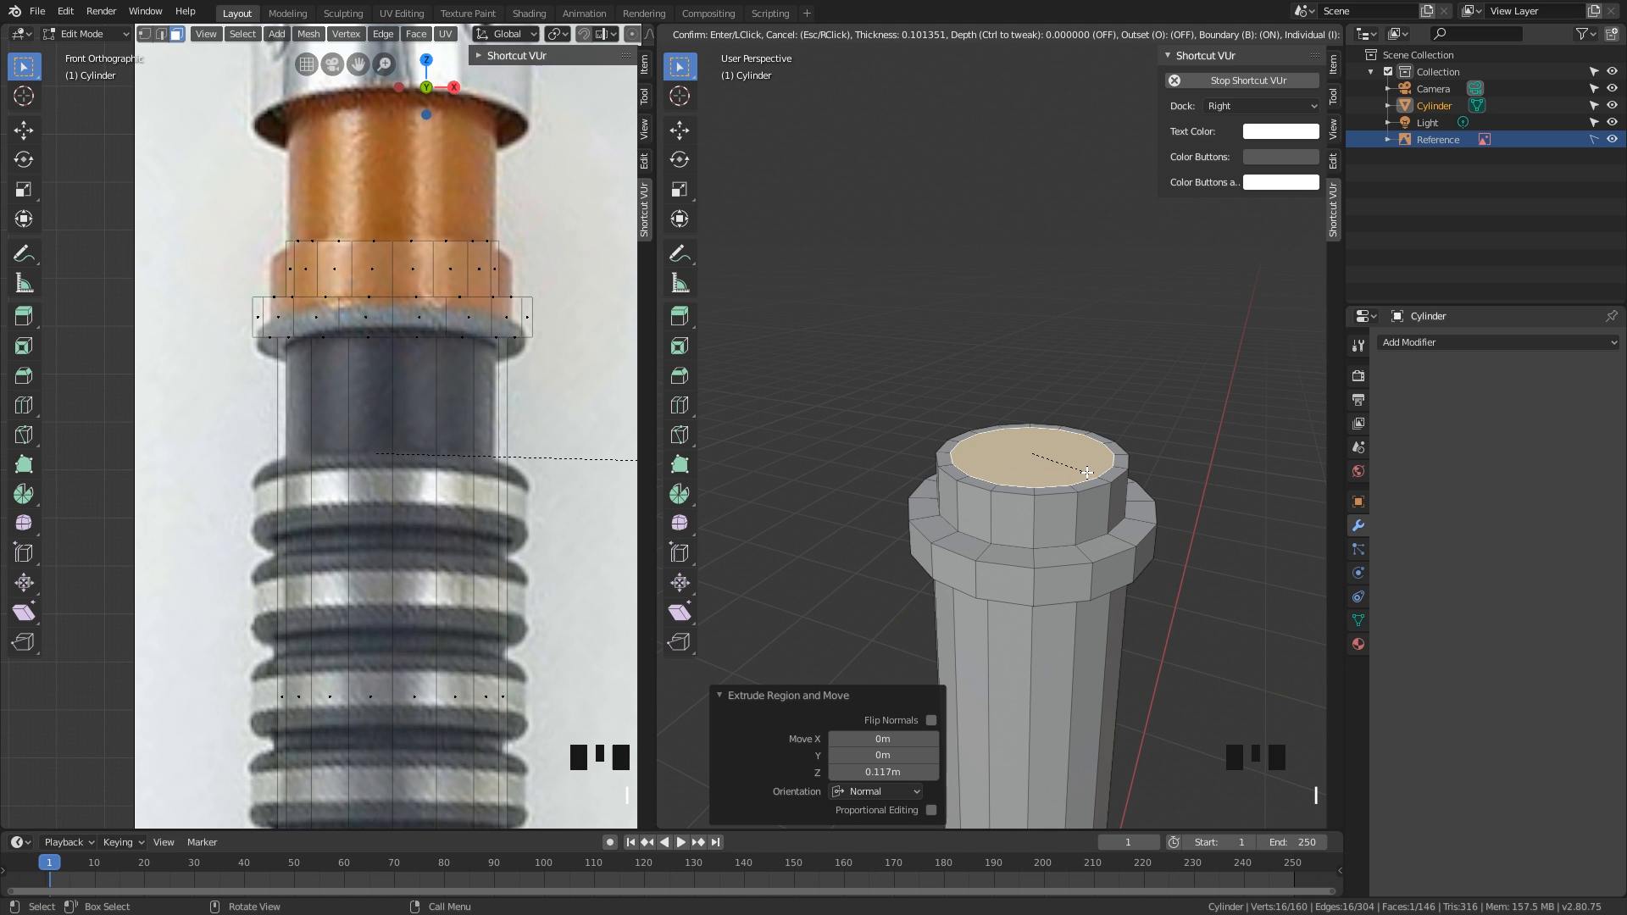
click(1088, 472)
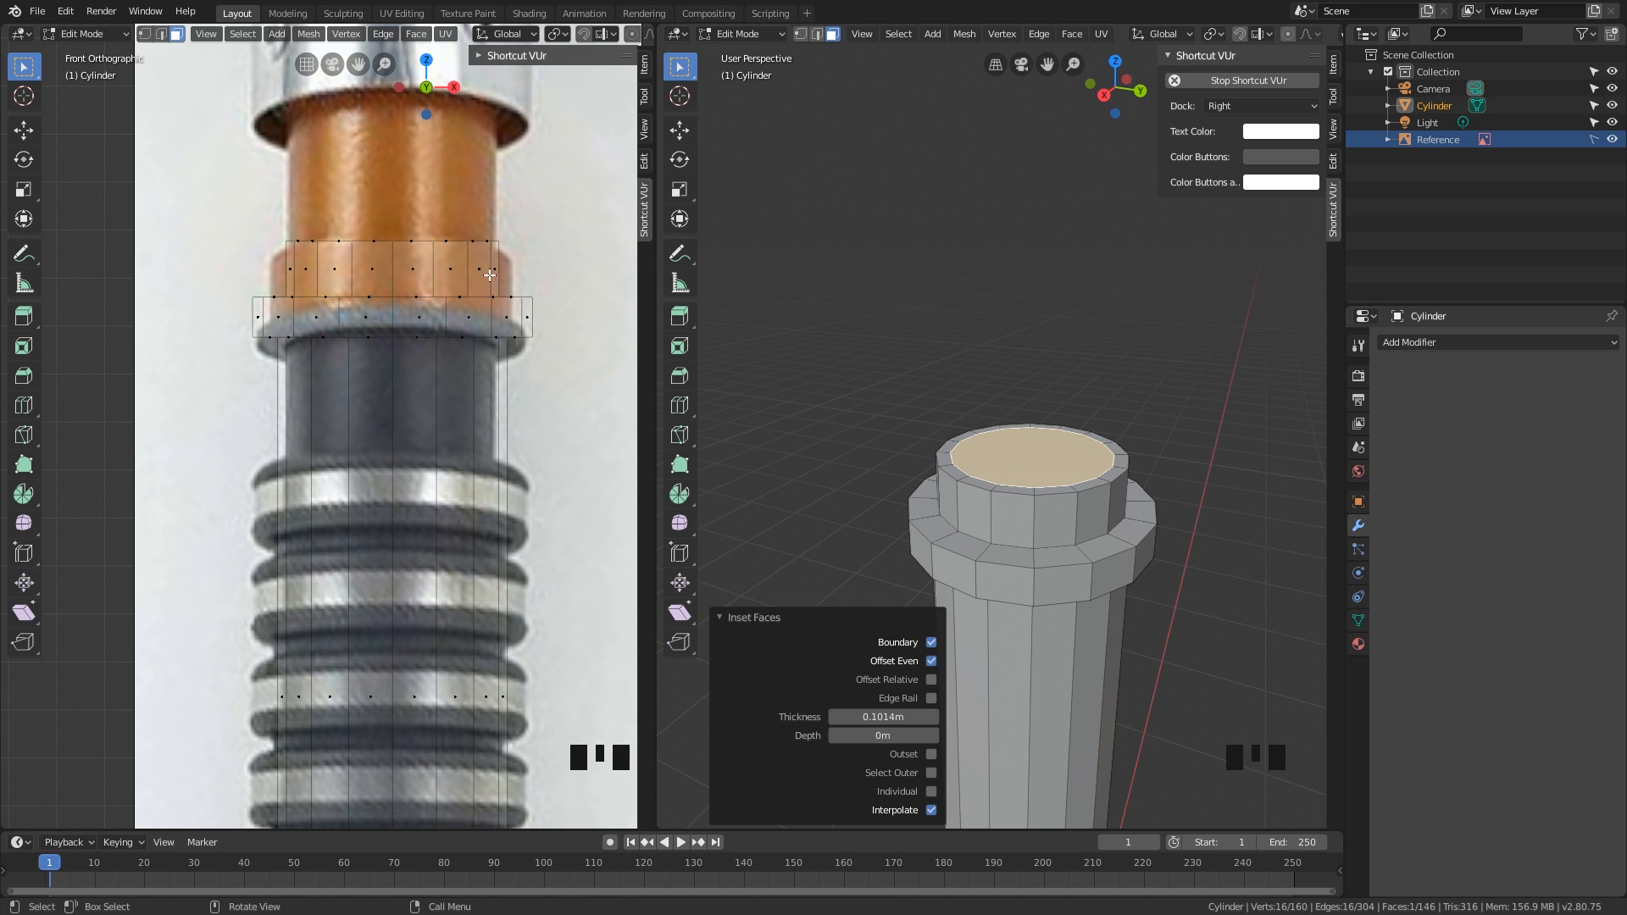
Step: Extrude the inner top face about 0.299 m upward along the narrower copper section to the underside of the reference's silver head
scroll(496, 269, up, 2)
shift+middle_drag(528, 227, 531, 255)
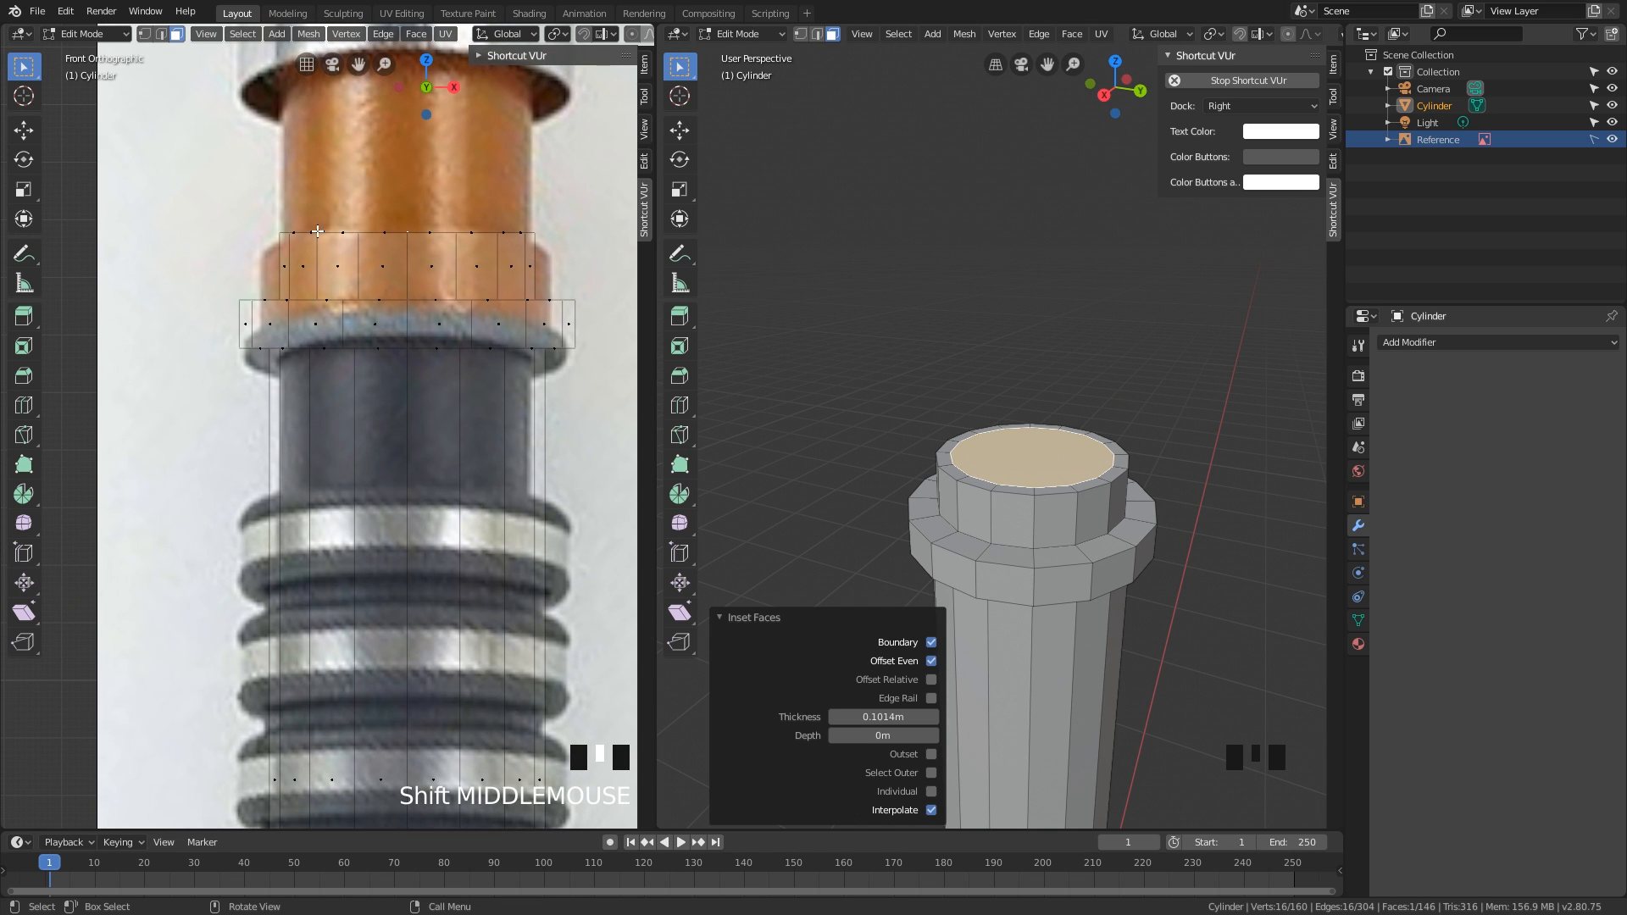
scroll(1161, 532, down, 2)
middle_drag(1161, 532, 1155, 526)
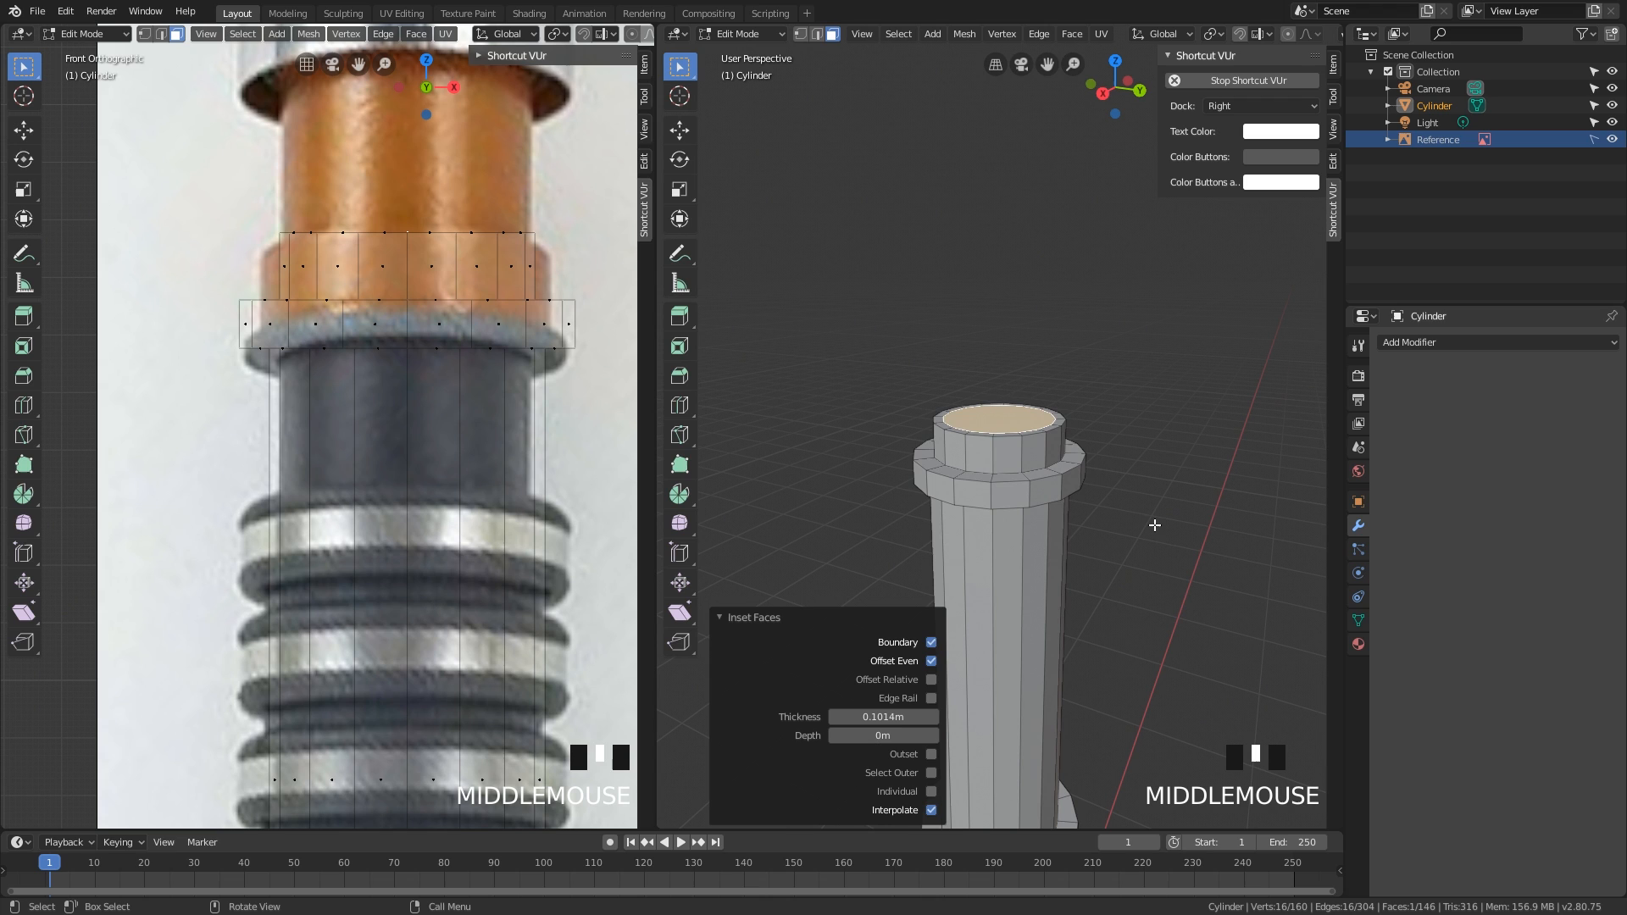
key(e)
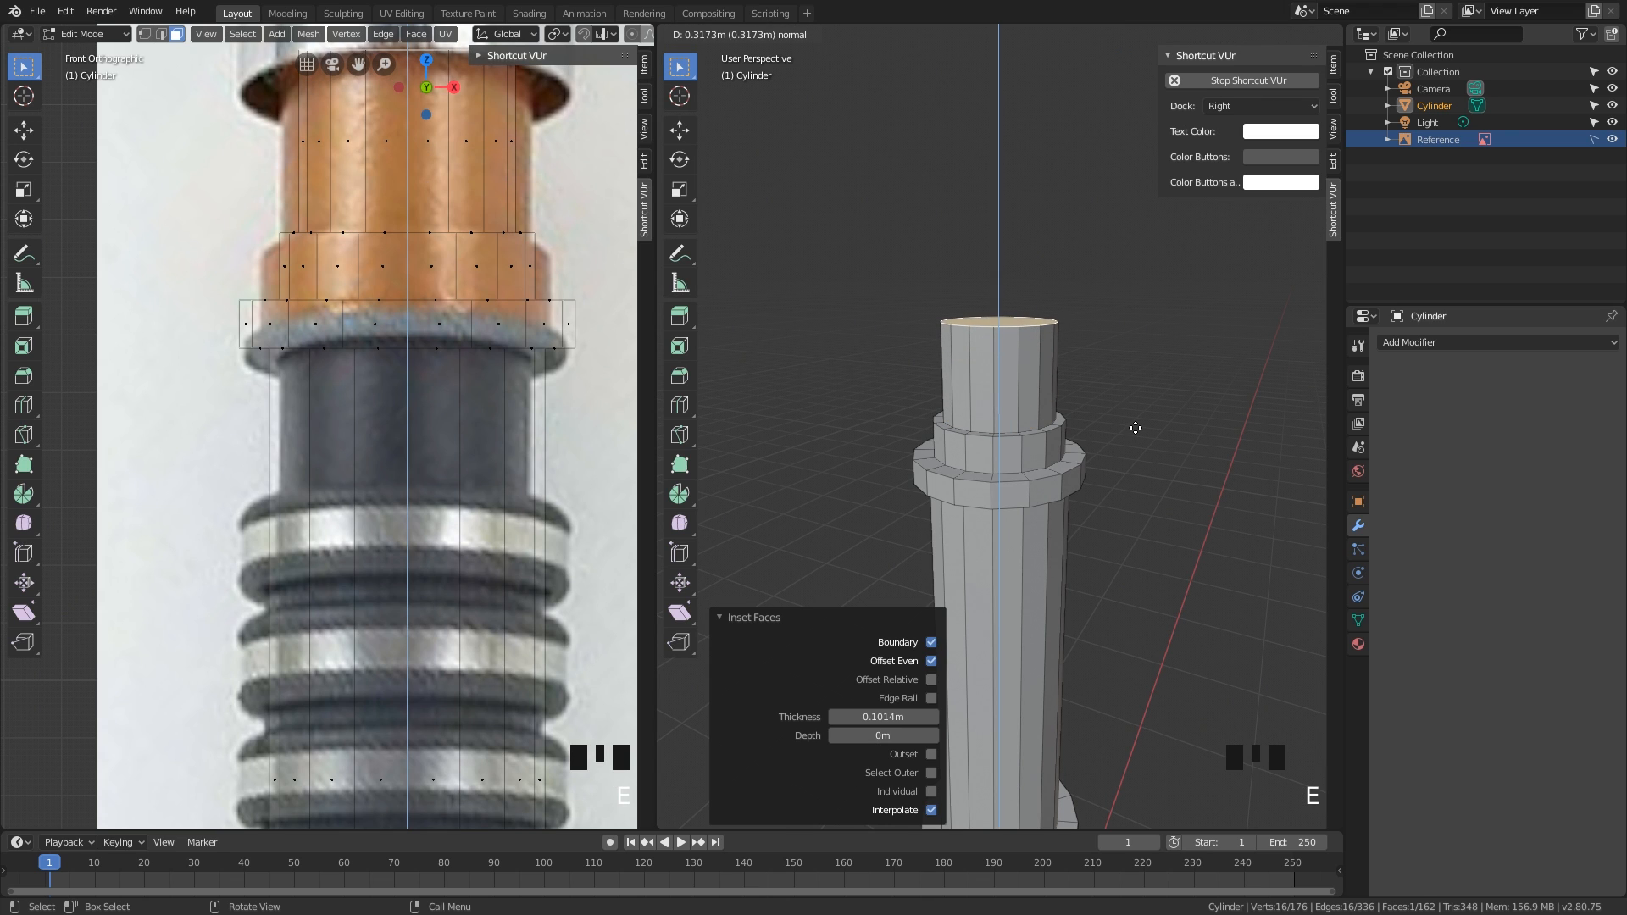
click(1134, 435)
Step: Extrude the copper section's top face in place and scale it outward to about 1.578 to match the silver head's lower width
scroll(593, 424, down, 2)
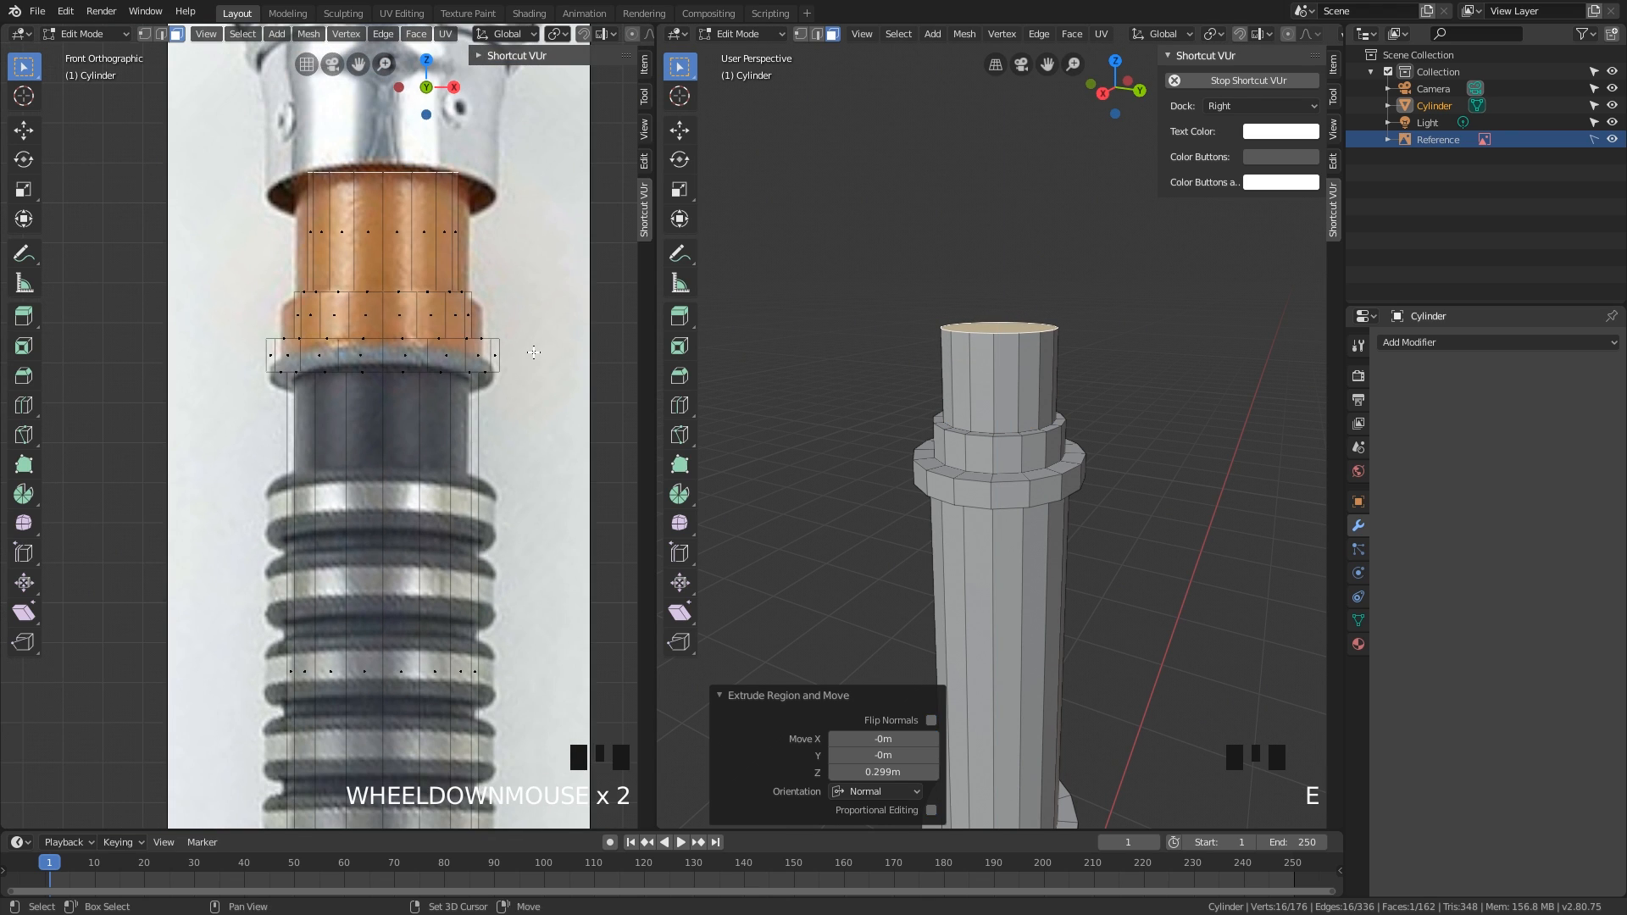
shift+middle_drag(593, 423, 566, 498)
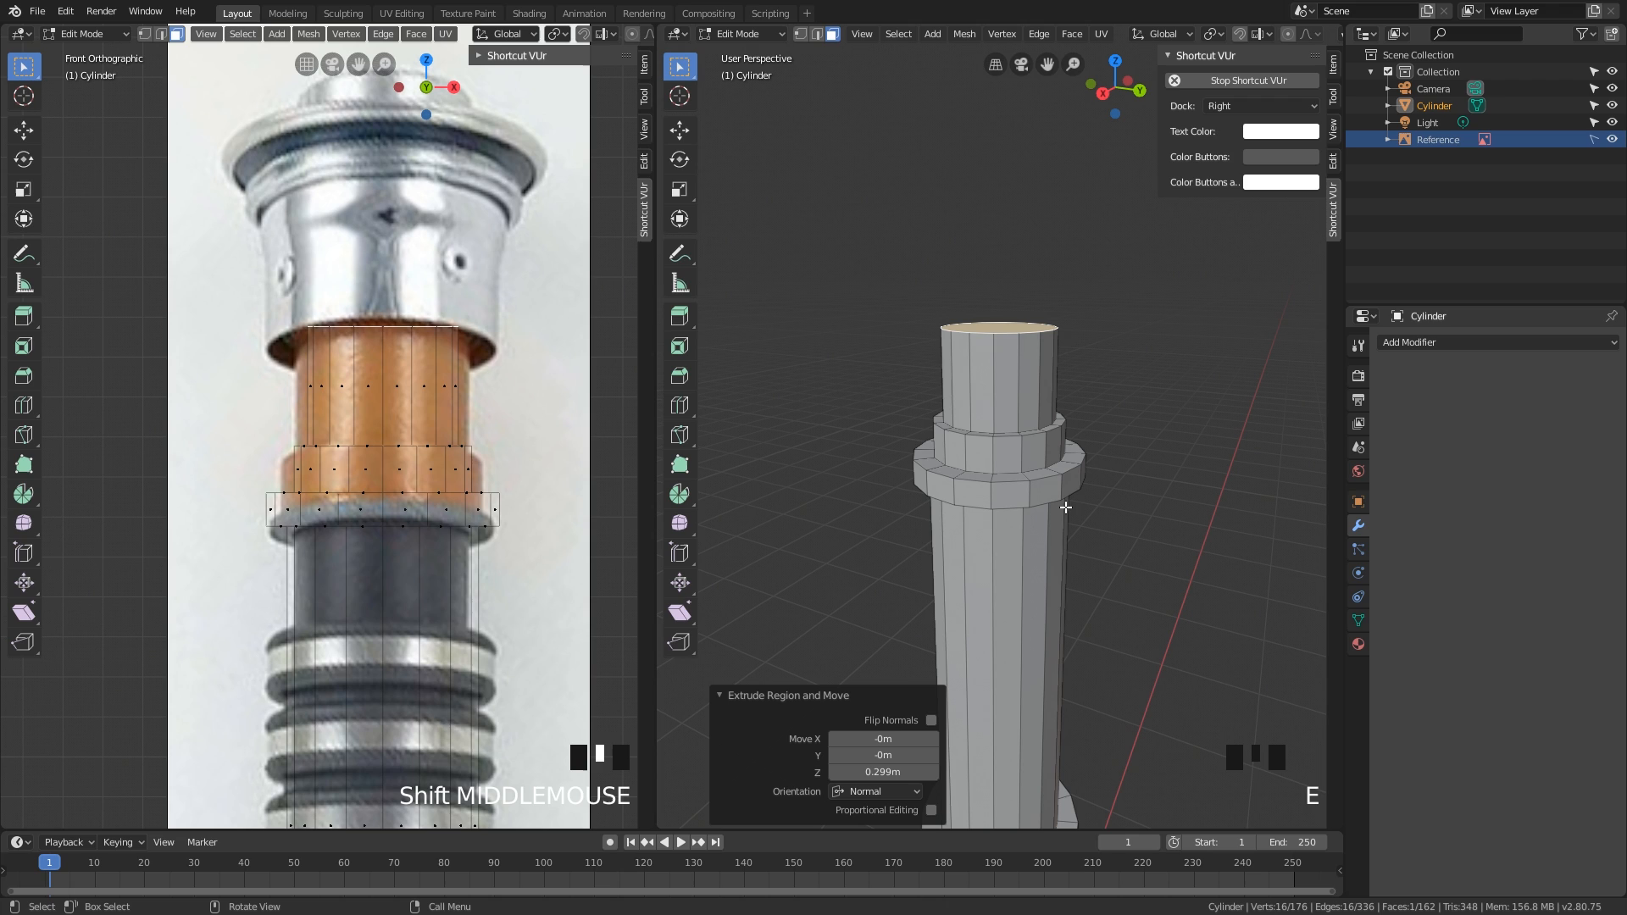
middle_drag(1063, 468, 1065, 466)
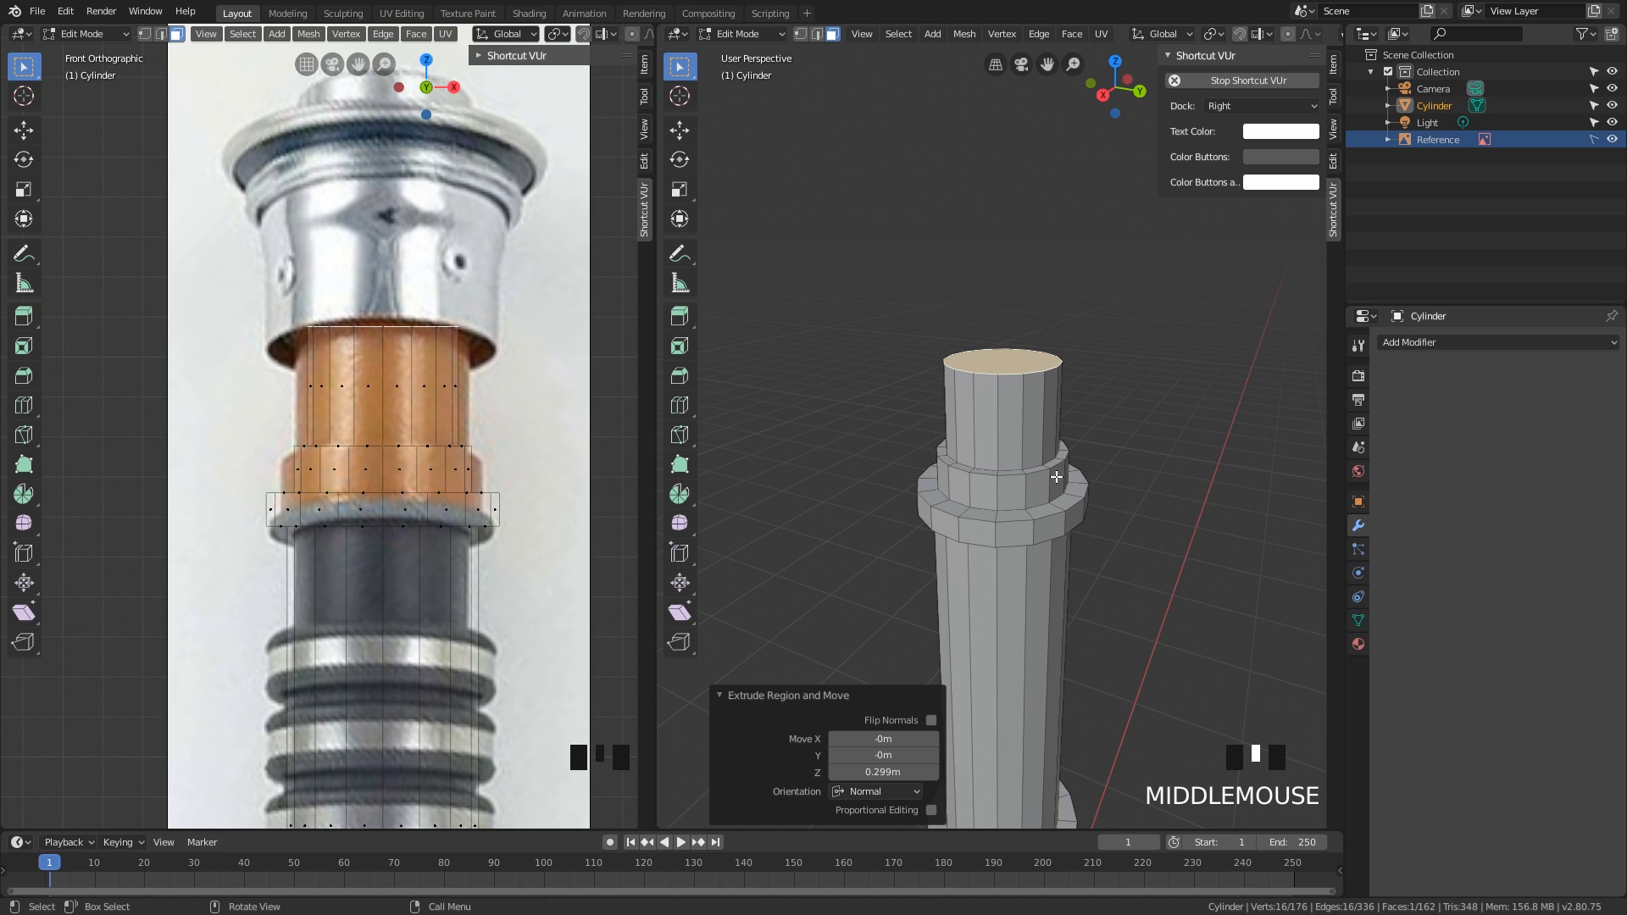
middle_drag(1057, 477, 1055, 499)
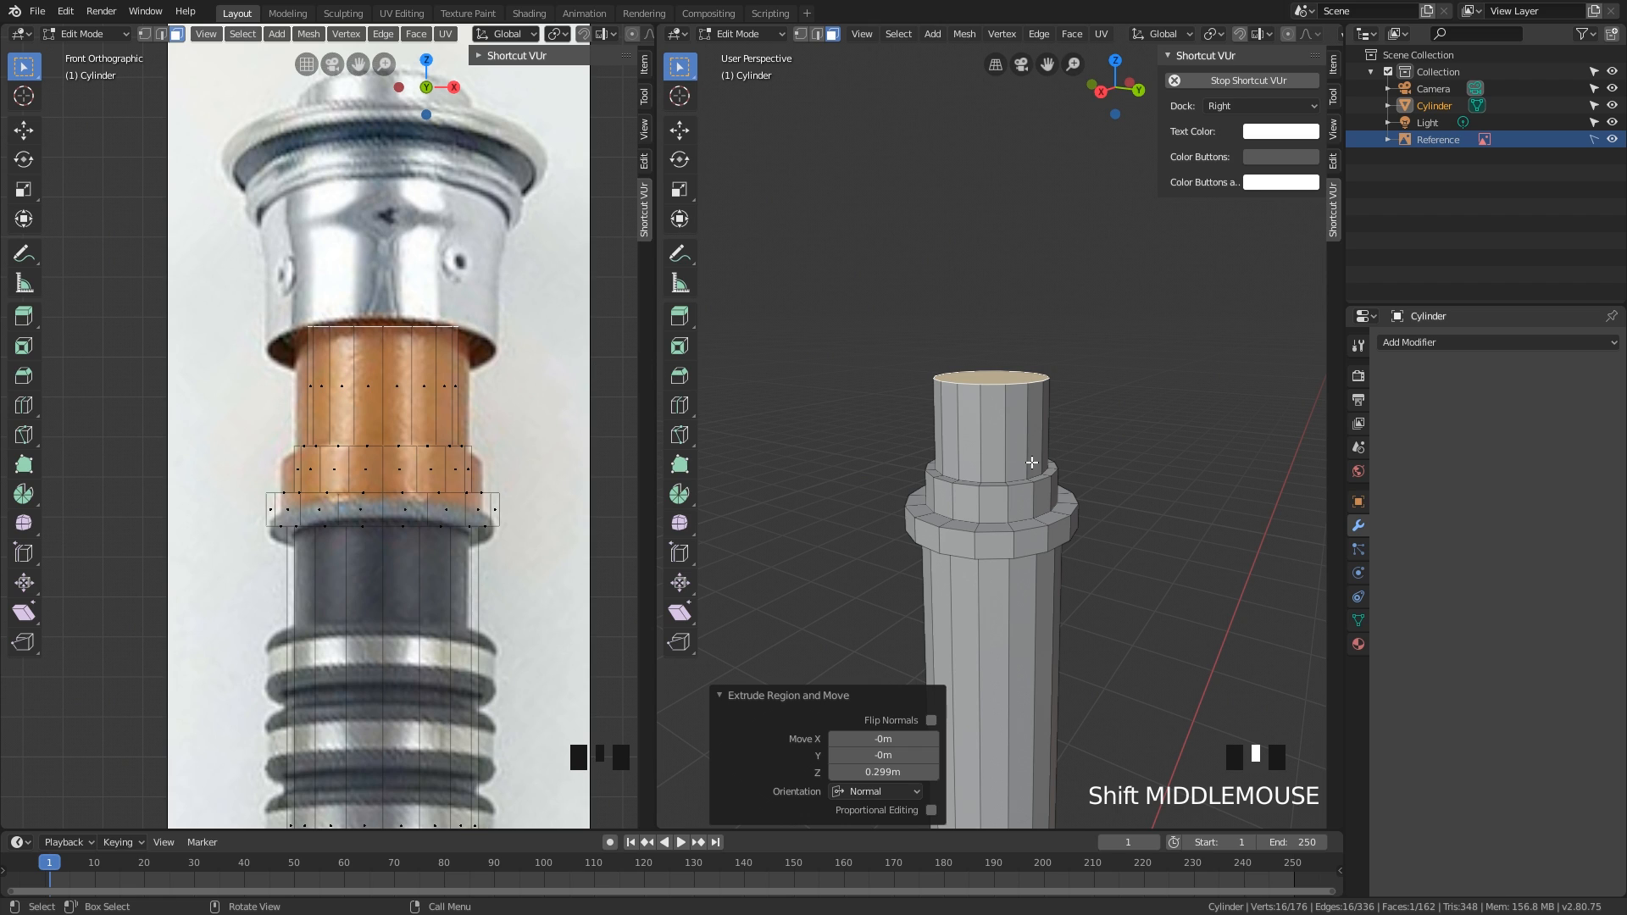
key(e)
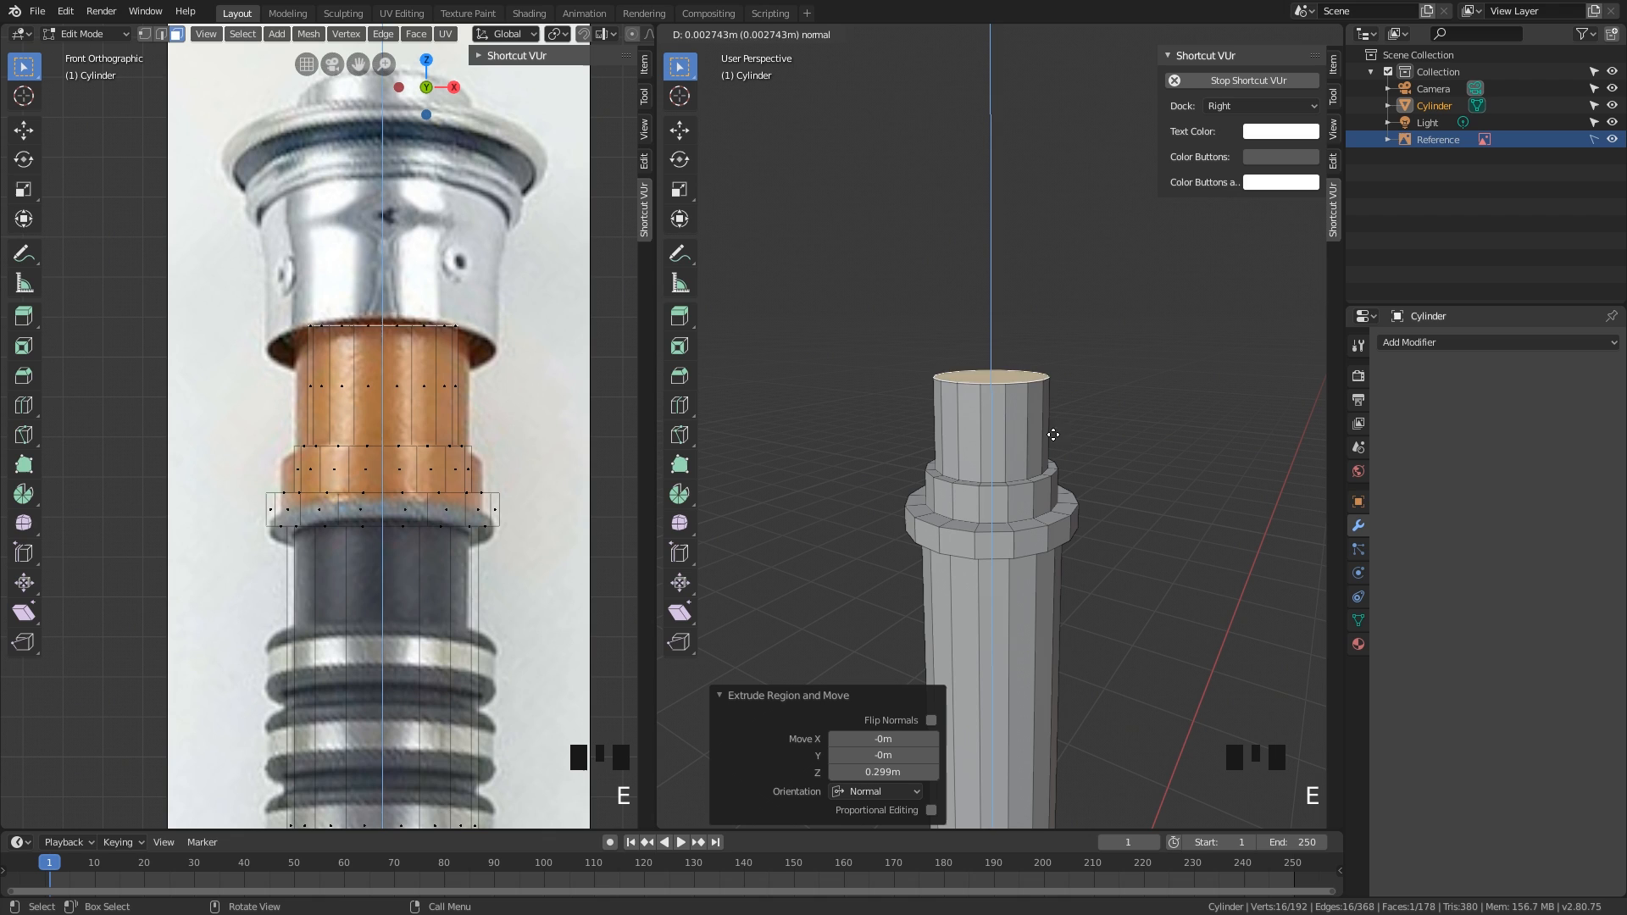
right_click(1053, 434)
key(s)
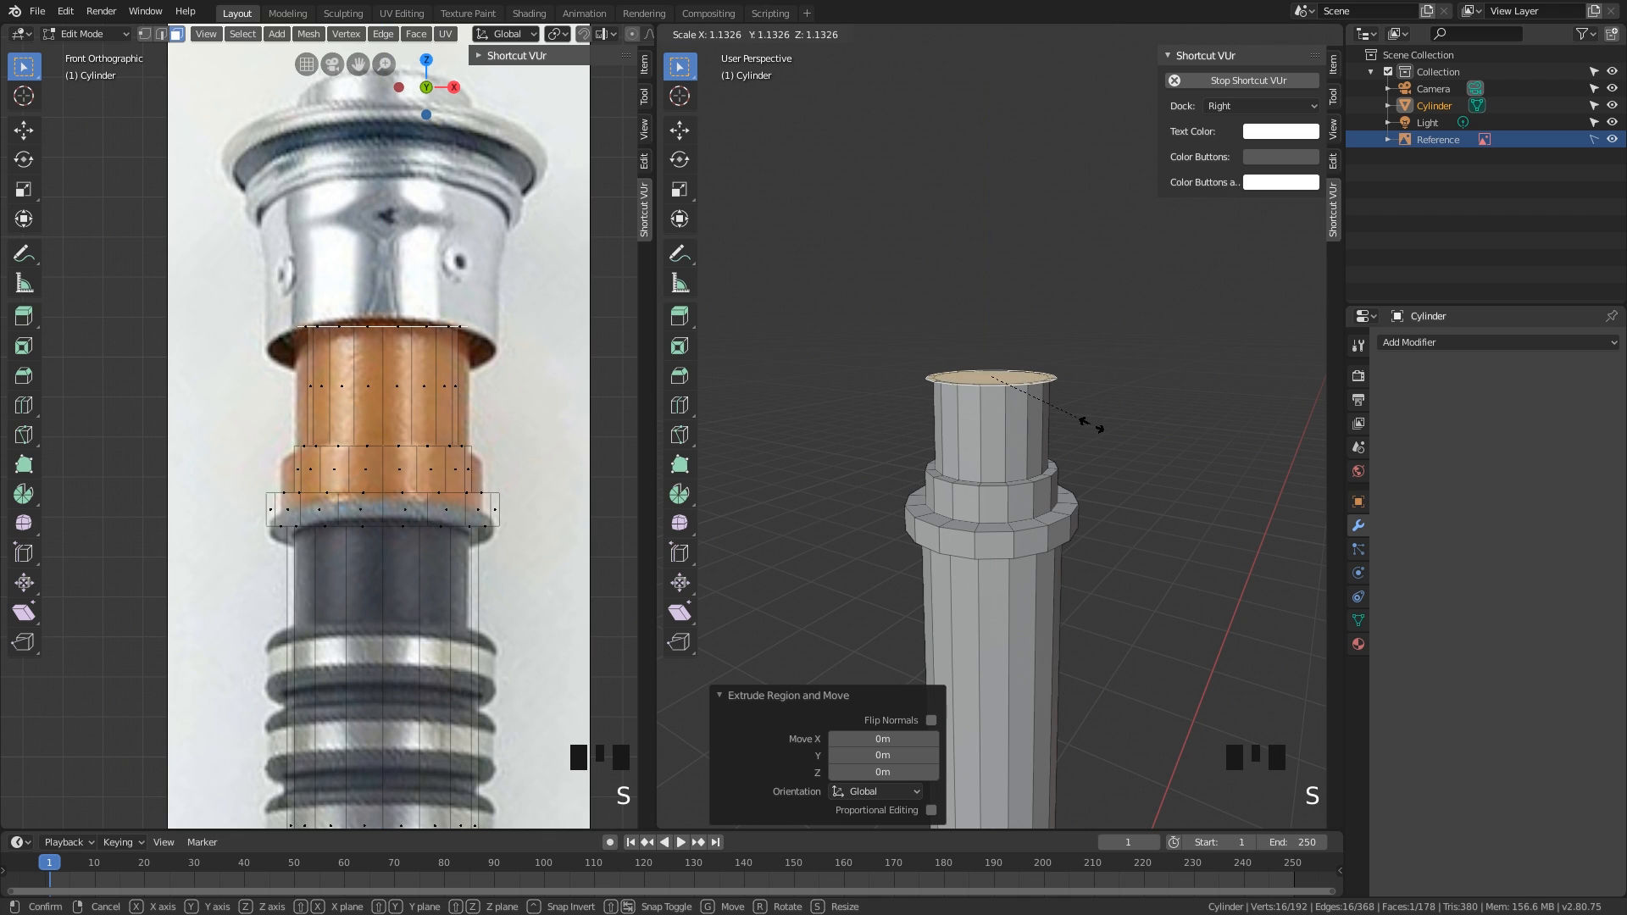
click(1134, 432)
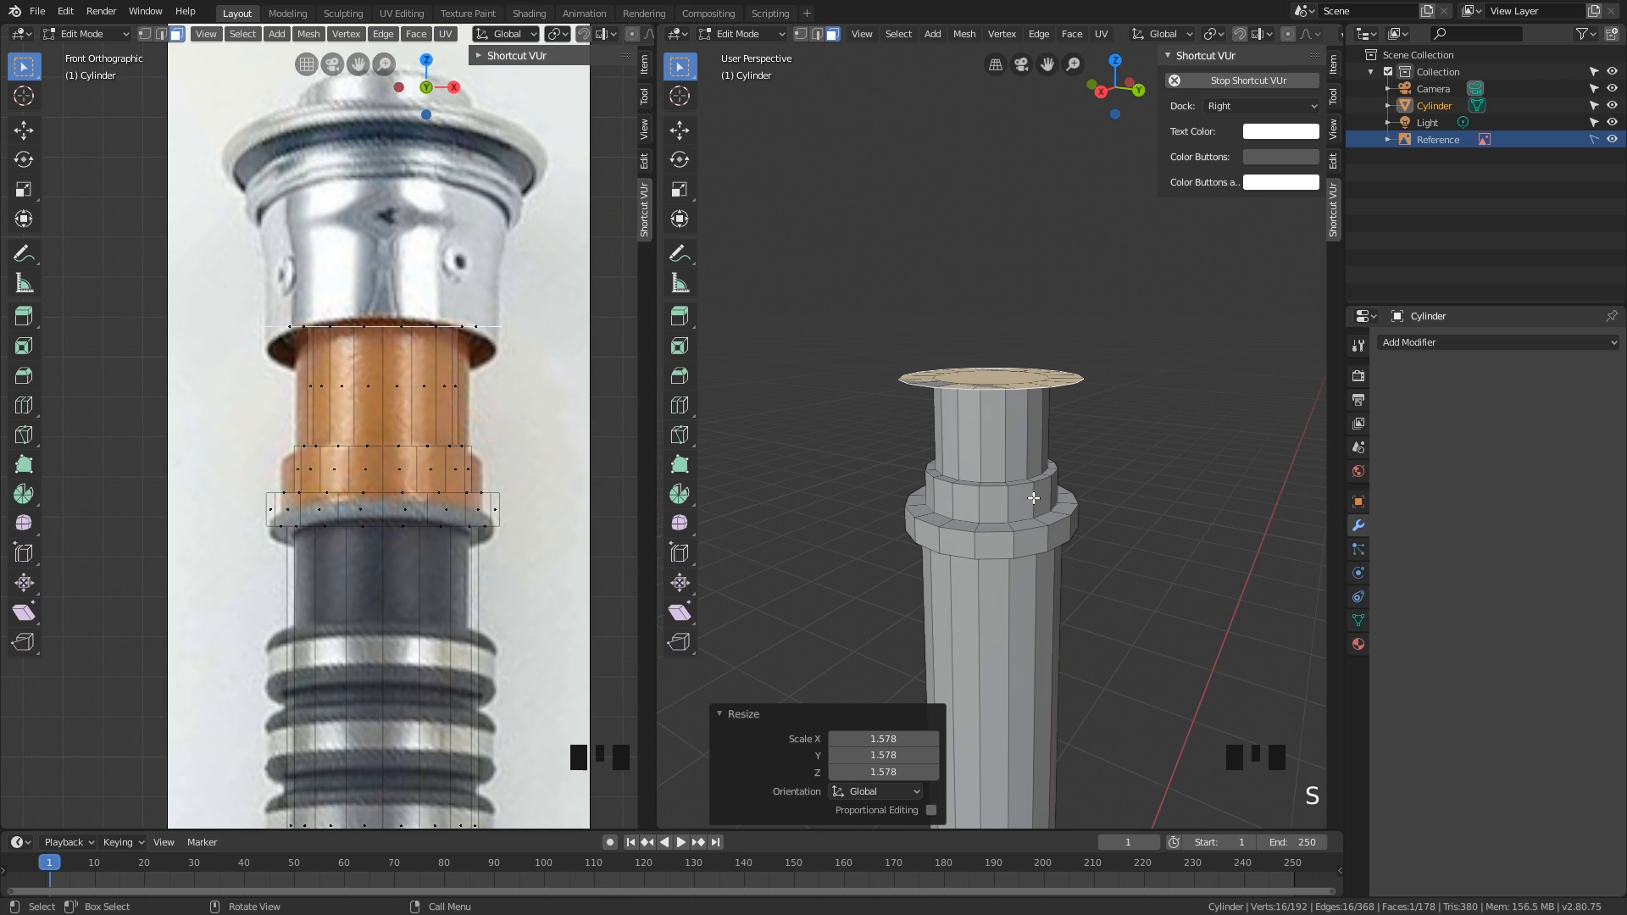
Step: Move the widened top face about 0.0215 m upward and extrude it about 0.36 m to form the silver head's body
shift+middle_drag(1035, 499, 1056, 513)
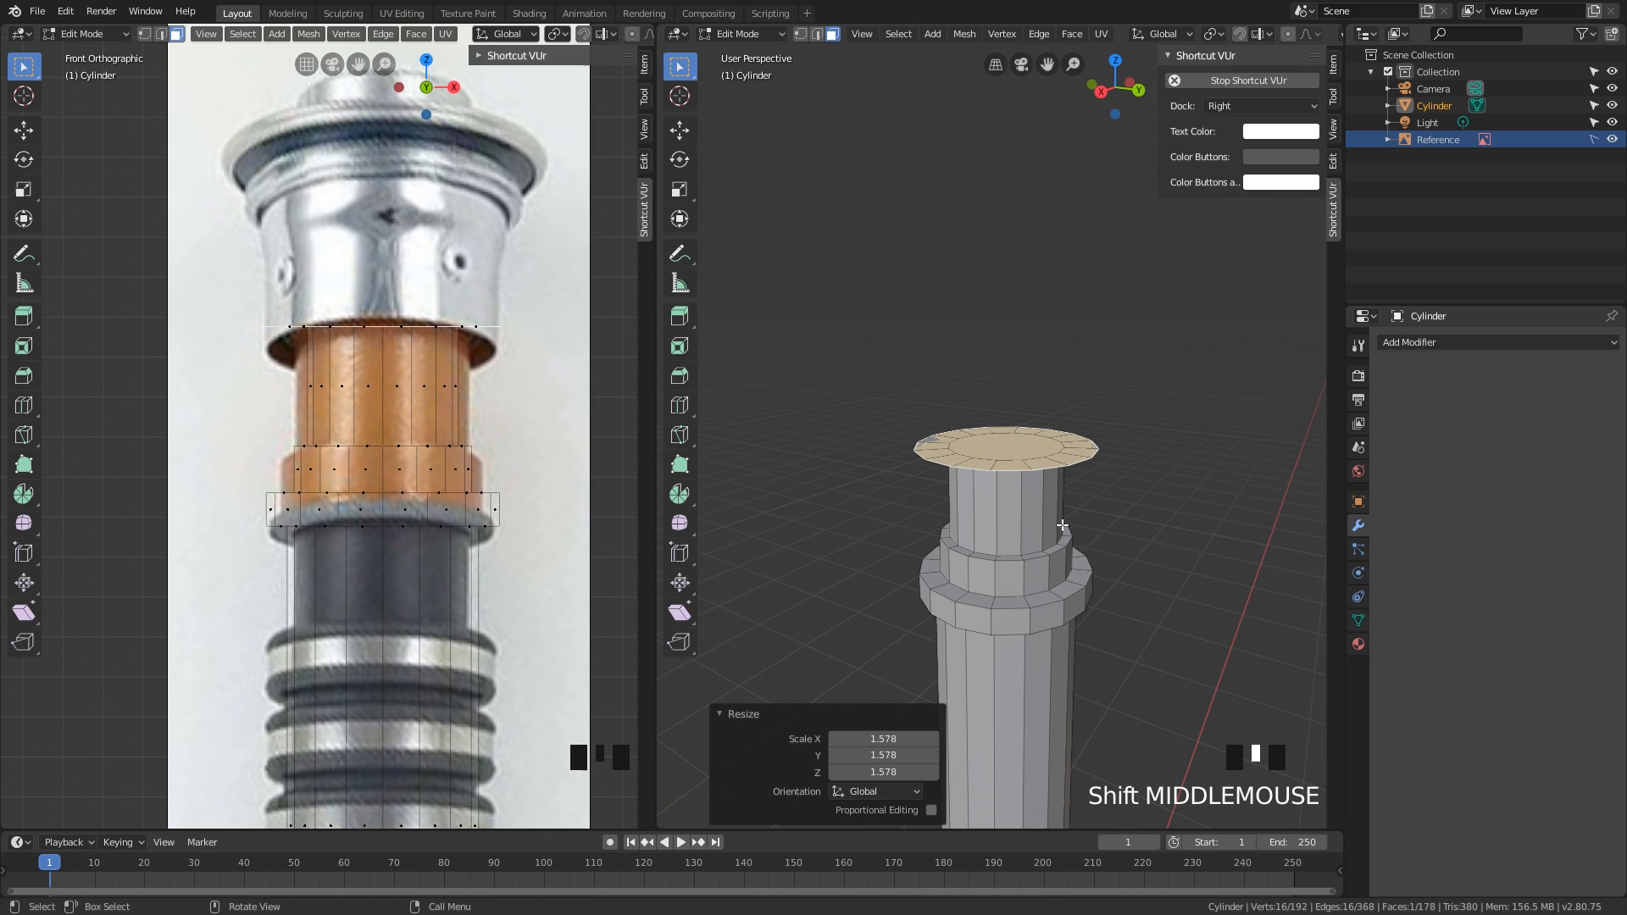
key(g)
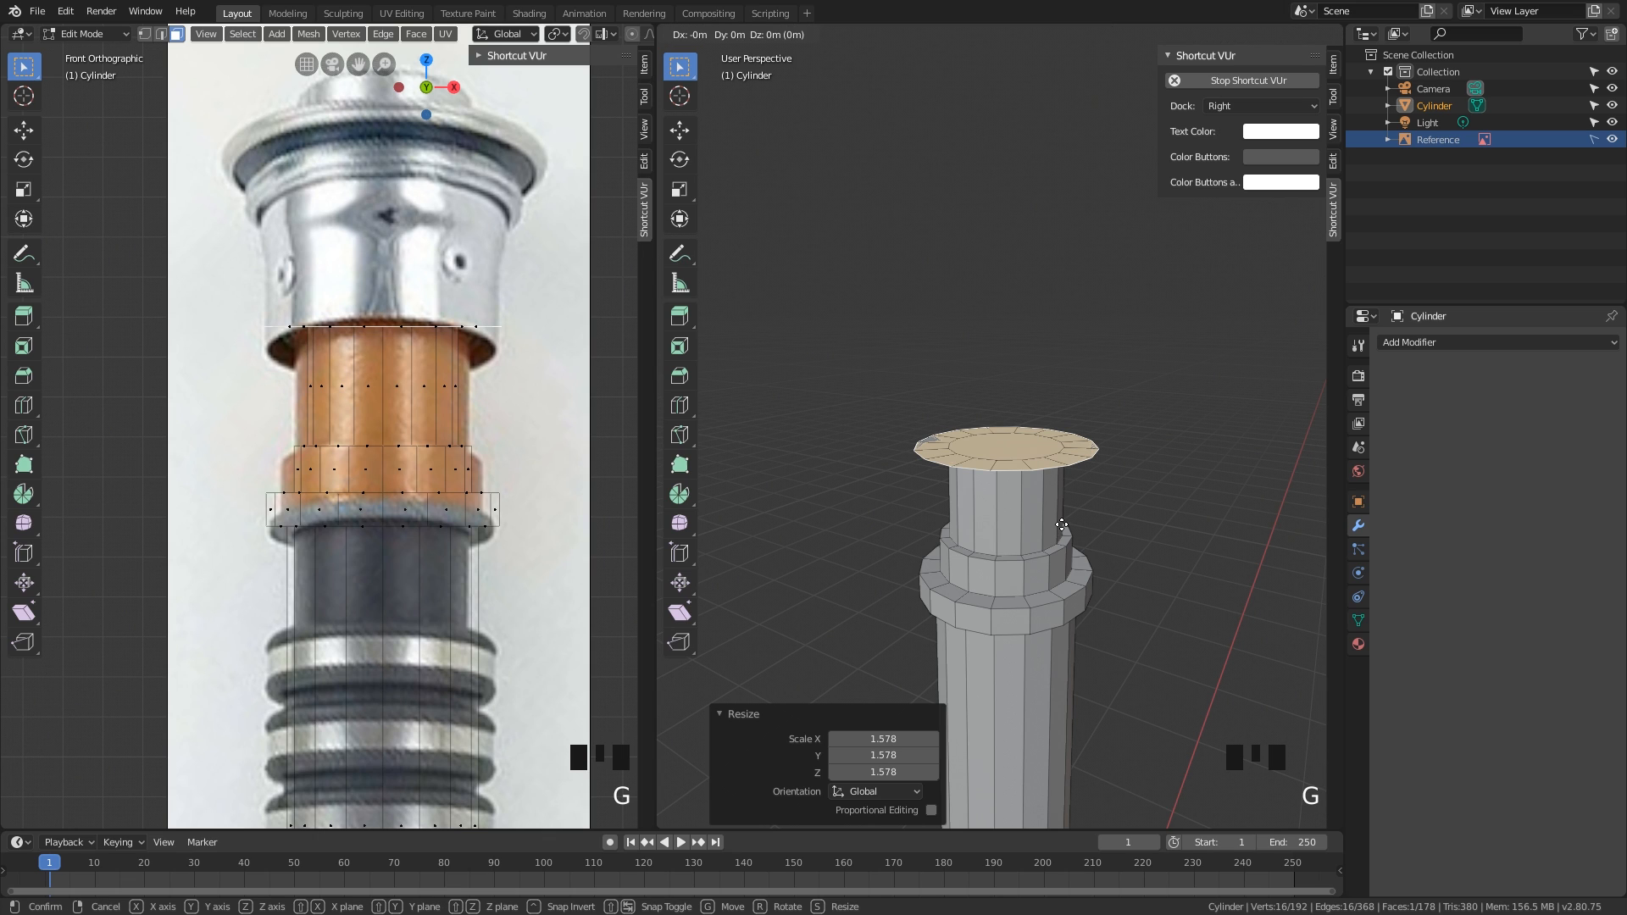
right_click(1079, 481)
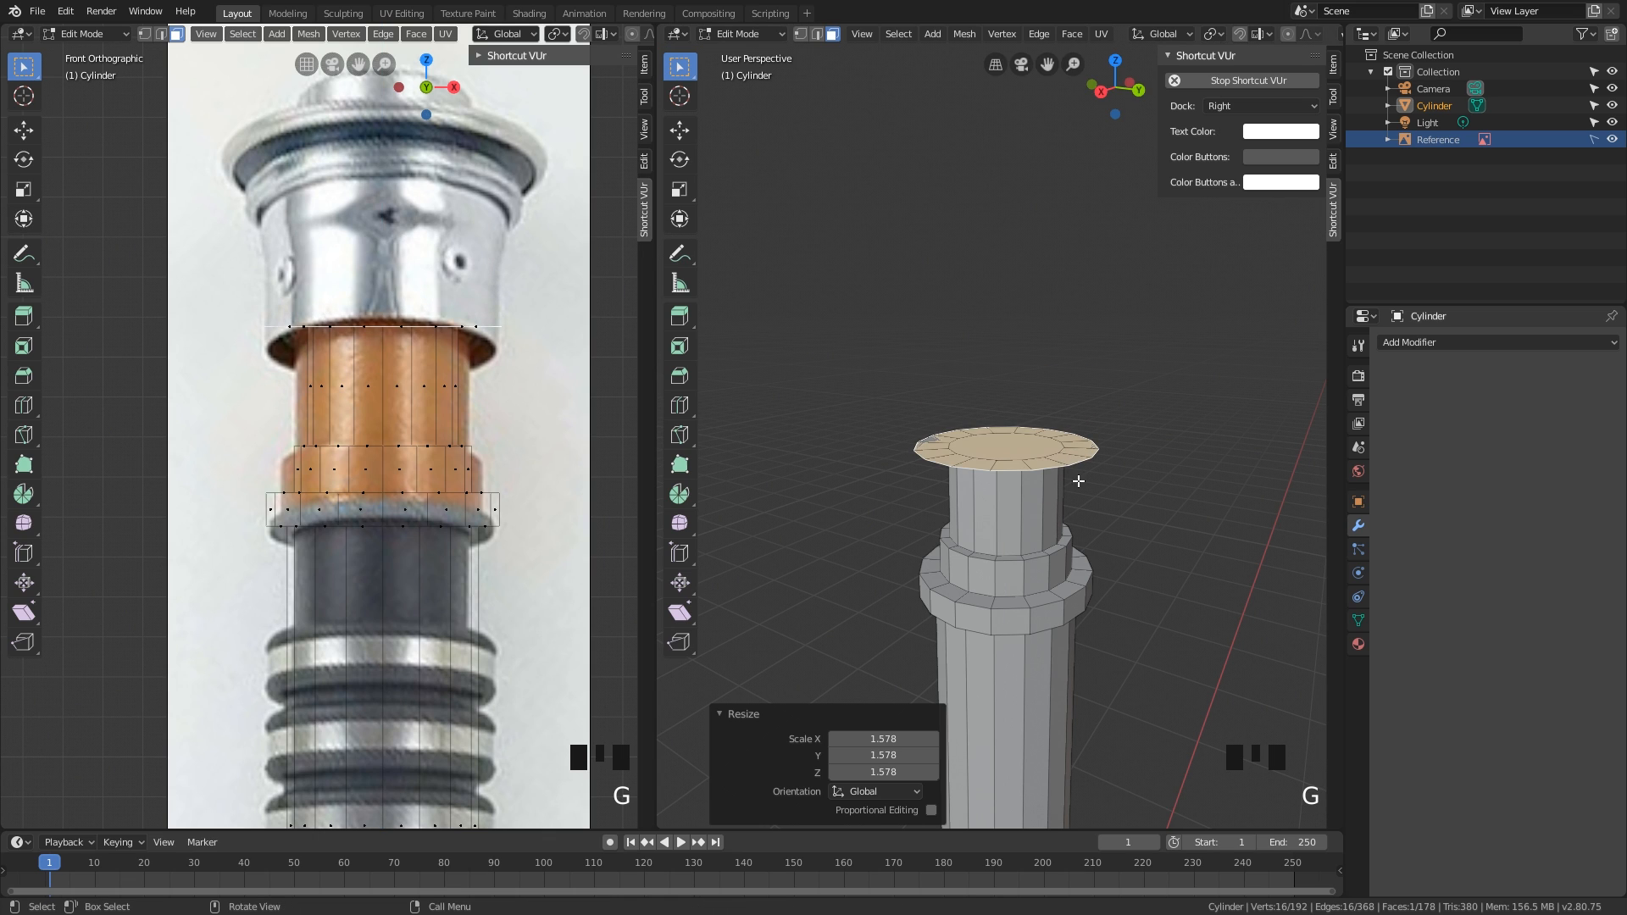
key(g)
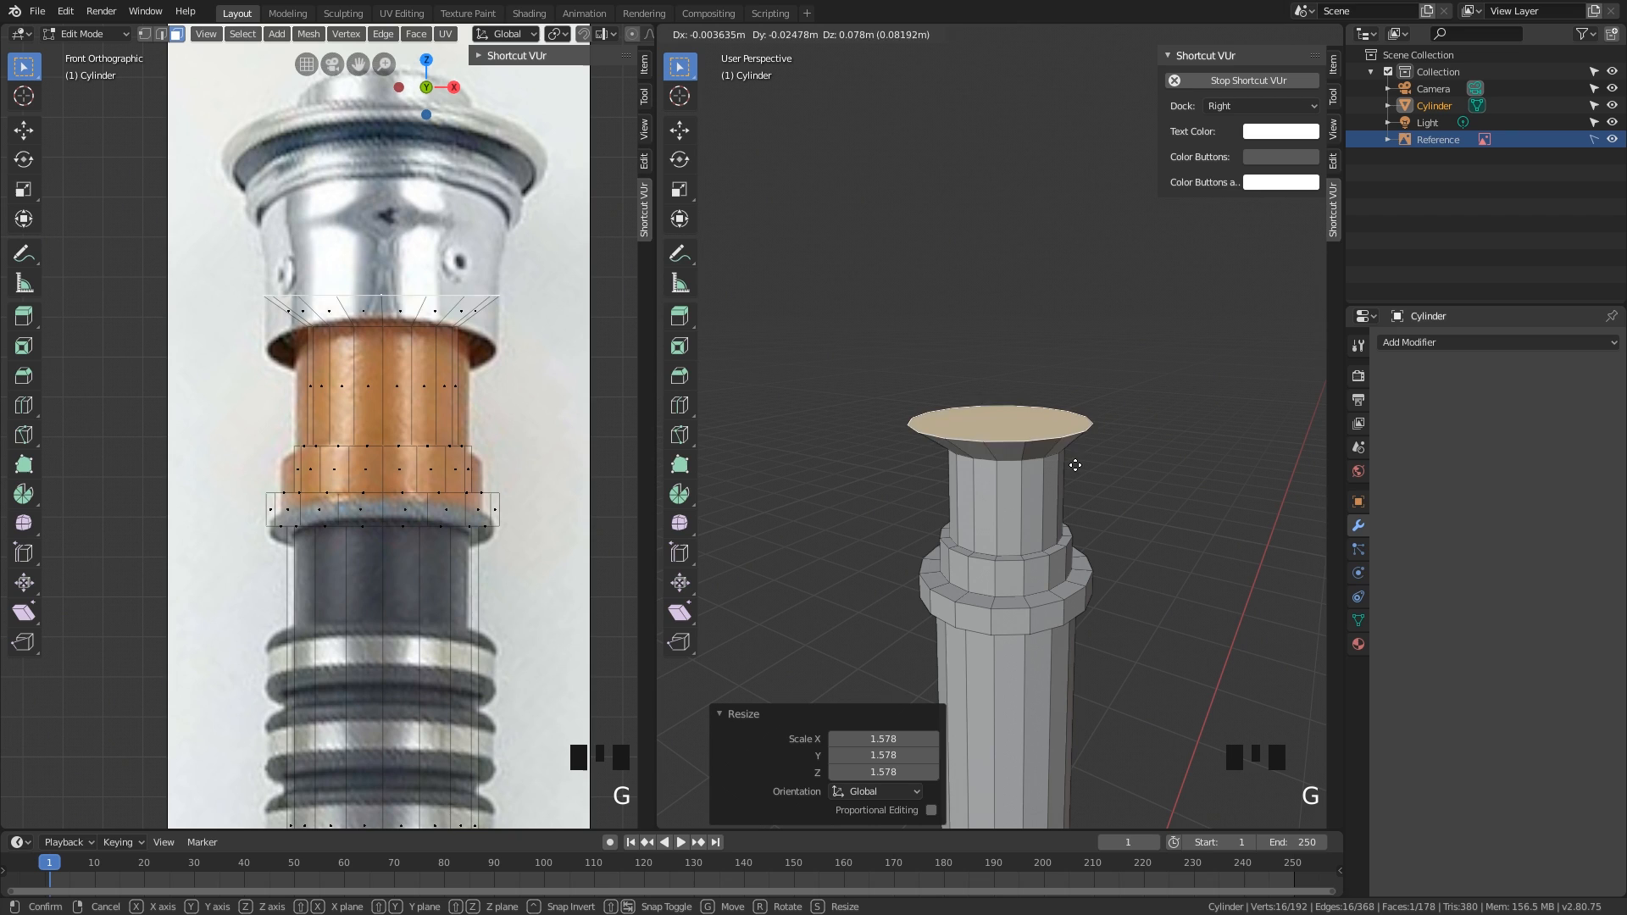
click(1076, 486)
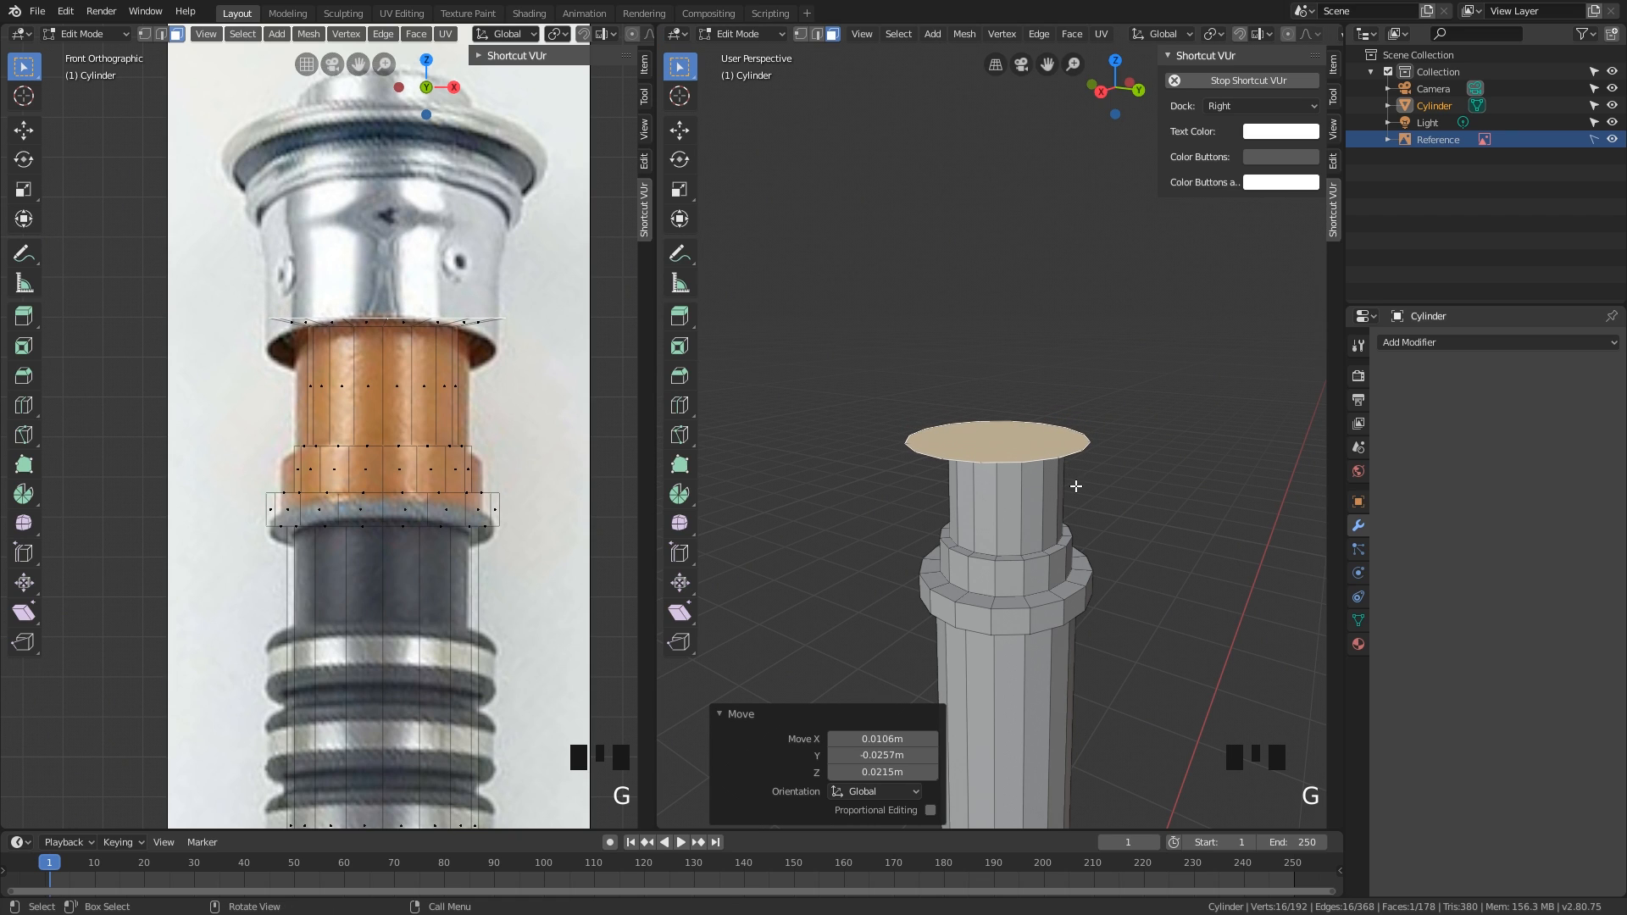
key(e)
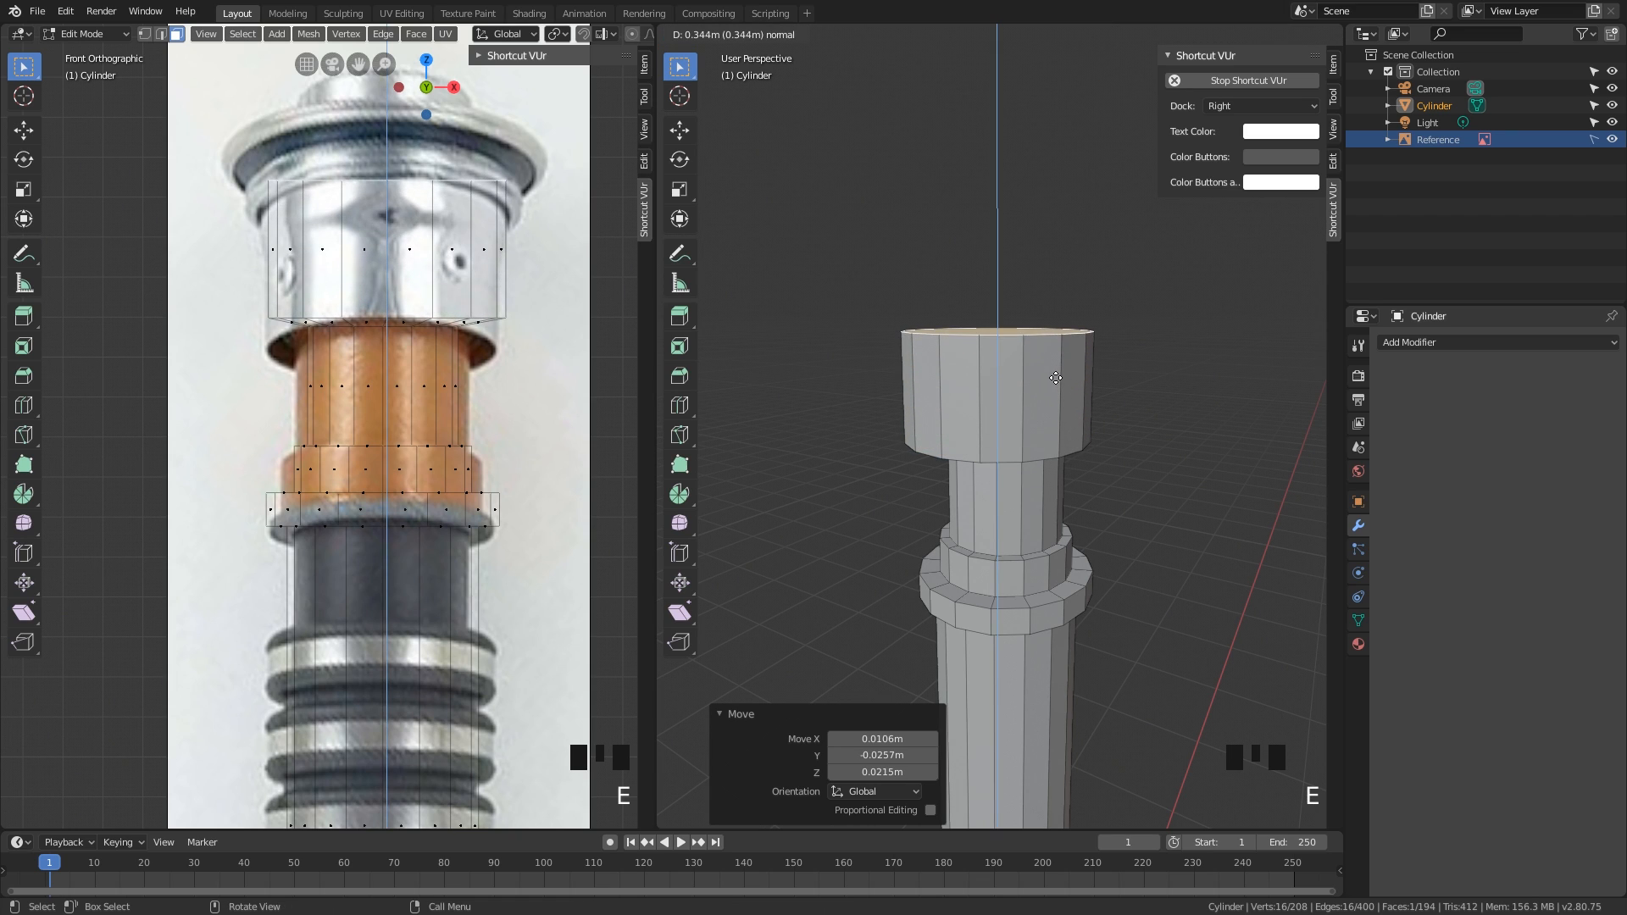
click(1054, 373)
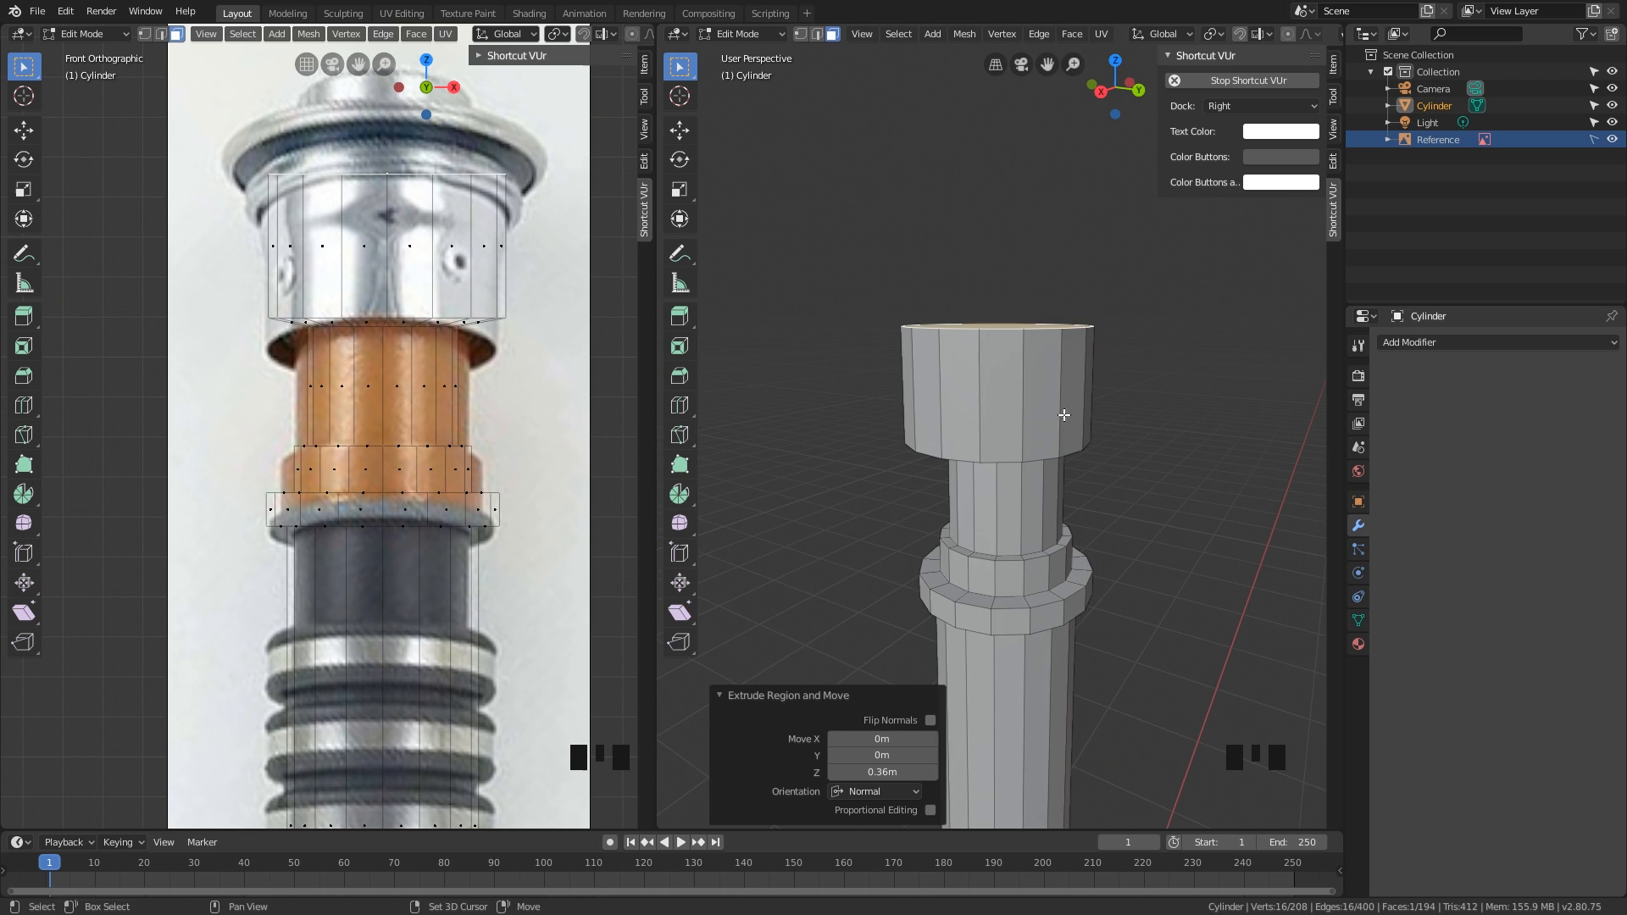
Step: Extrude the silver head's top face about 0.0731 m upward and scale it to about 1.111 so the section flares outward
shift+middle_drag(1055, 373, 1079, 489)
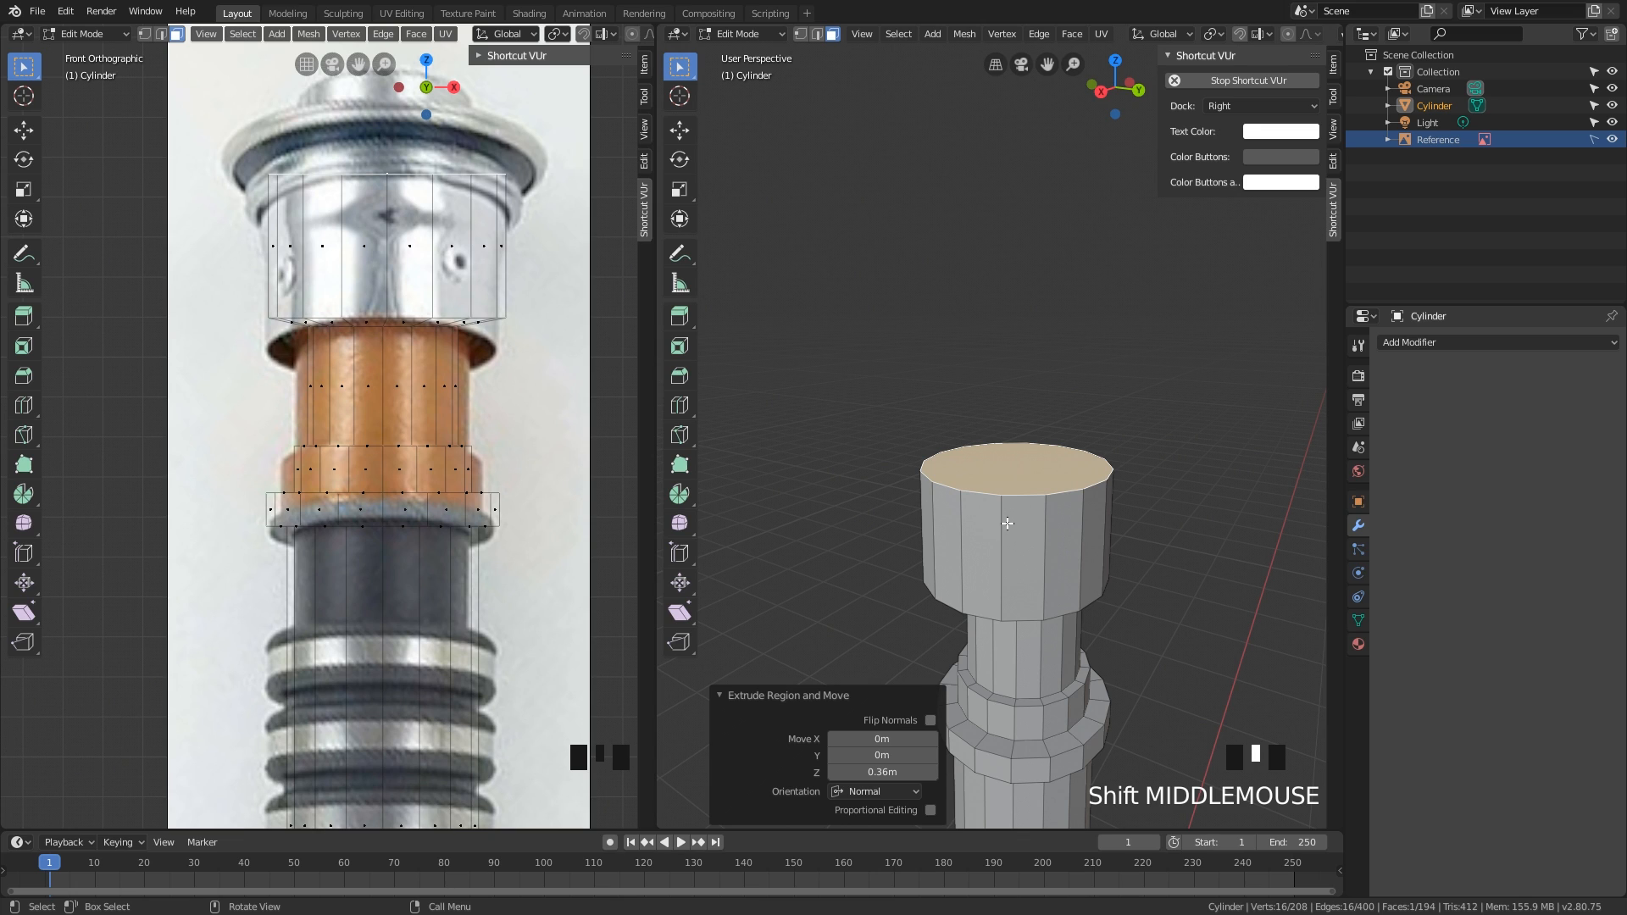
key(e)
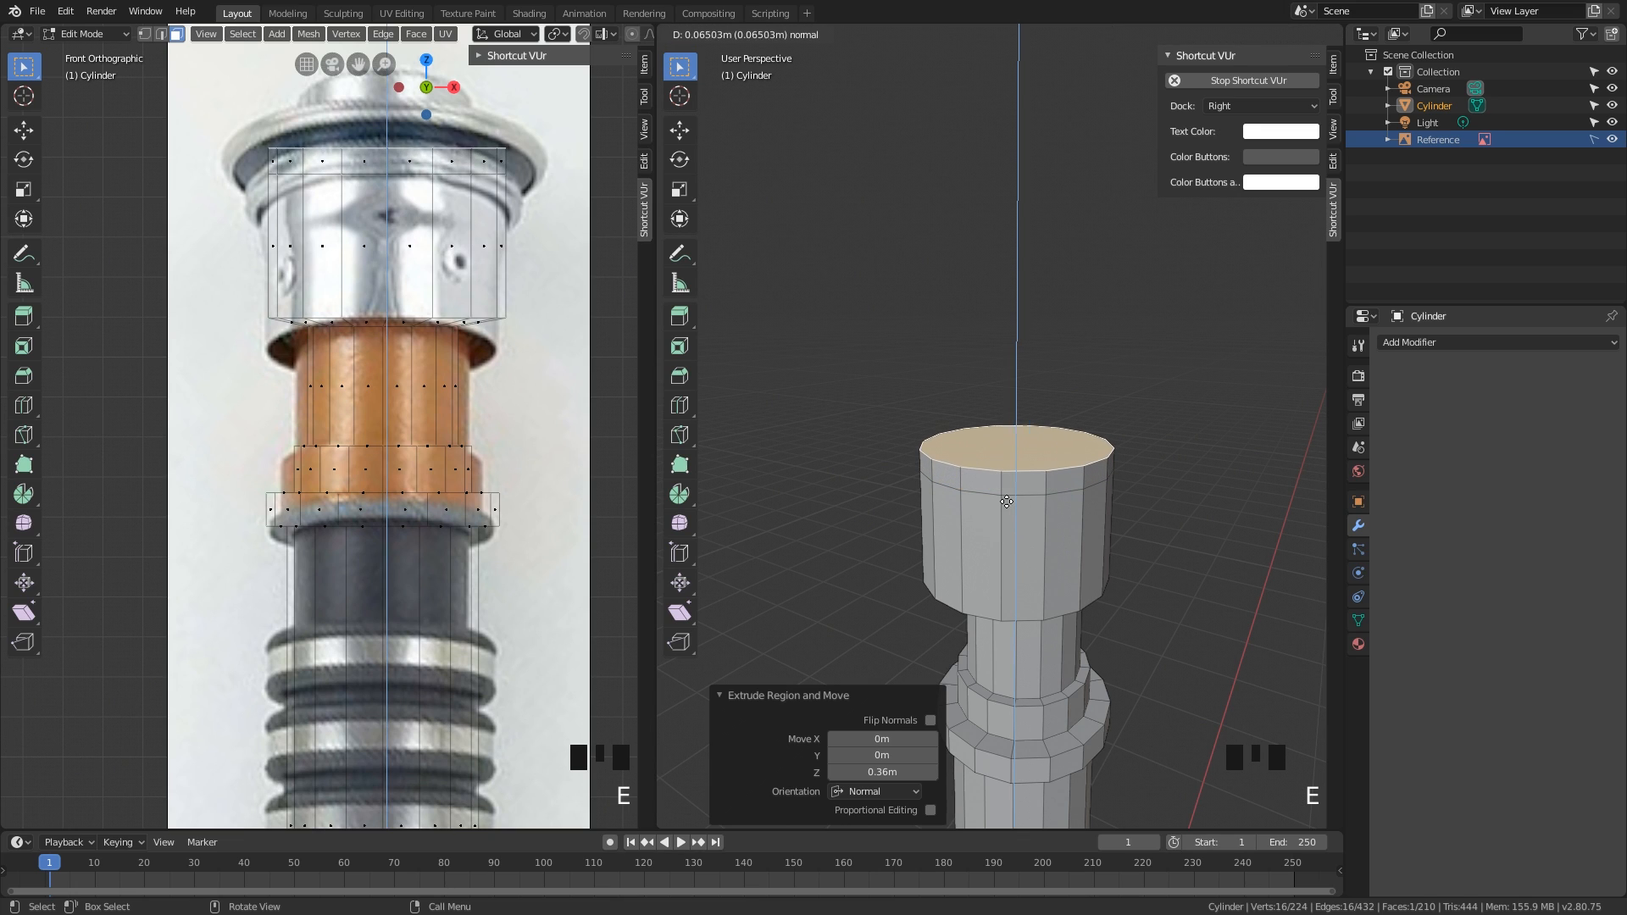
click(1014, 500)
key(s)
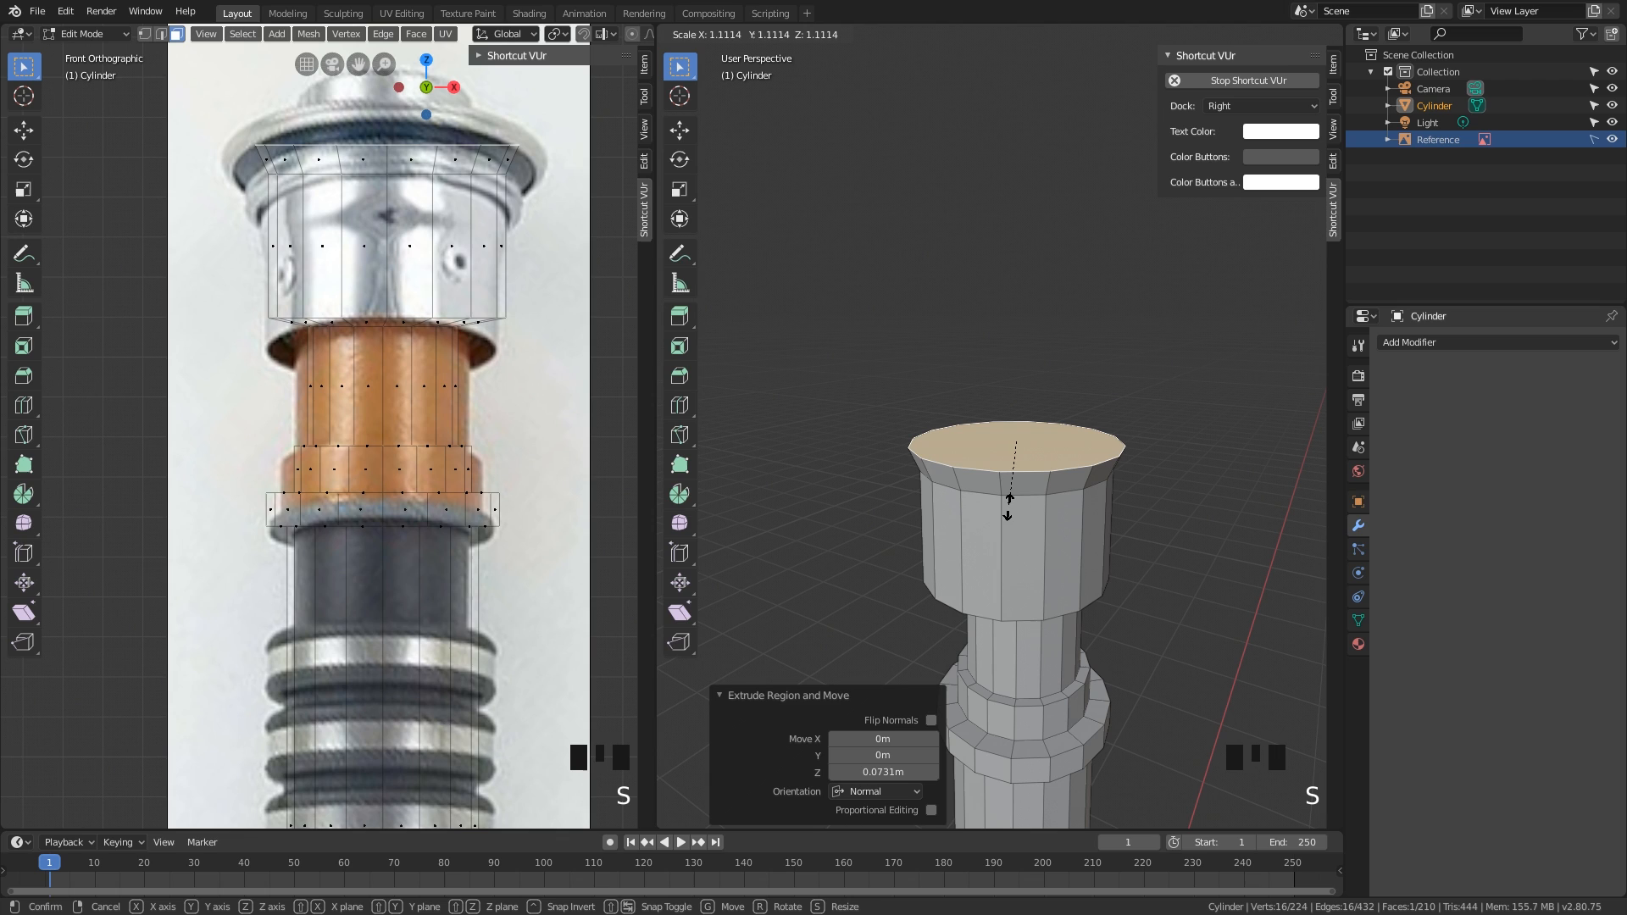
click(1009, 506)
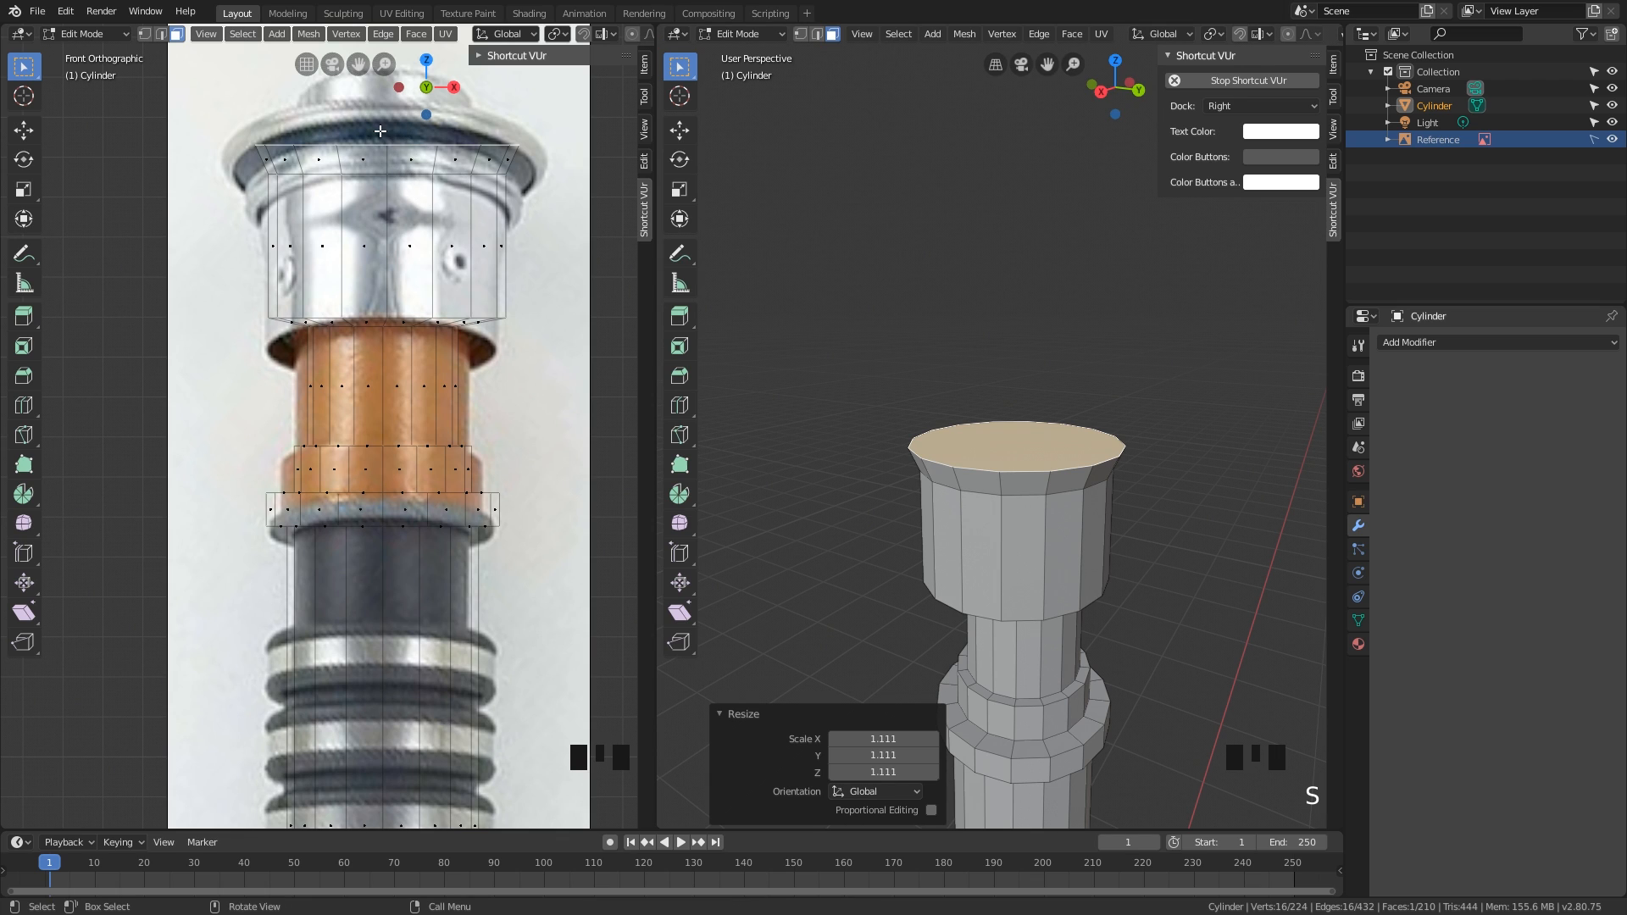
Step: Extrude the flared top face about 0.109 m upward to the upper edge of the reference's wide silver rim
shift+middle_drag(440, 247, 445, 295)
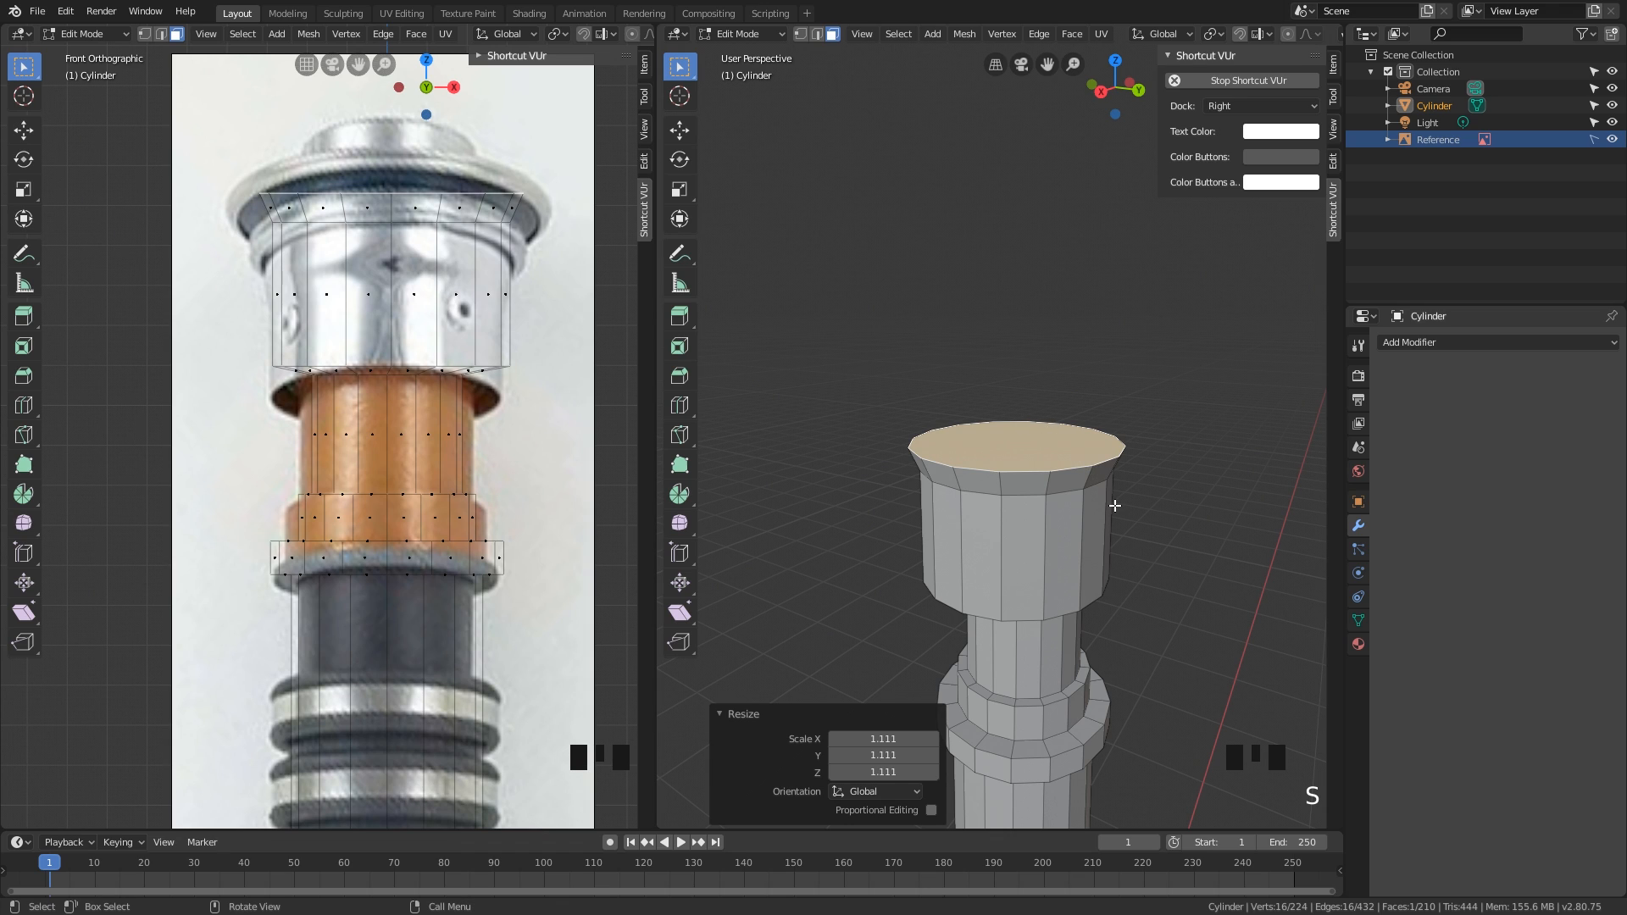
key(e)
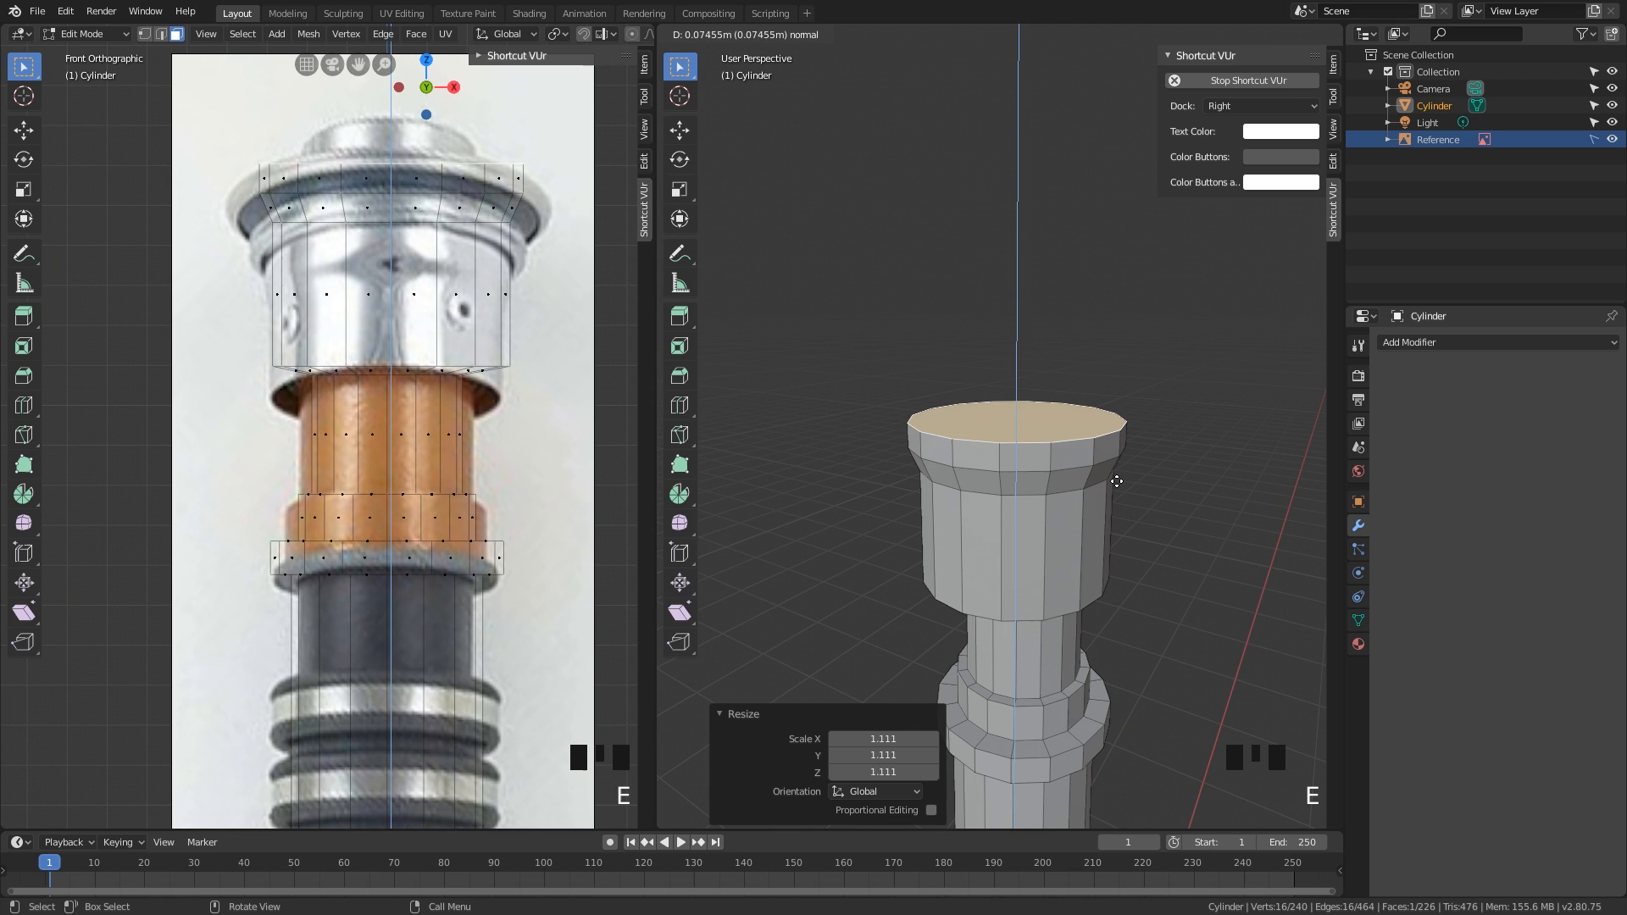
click(1118, 470)
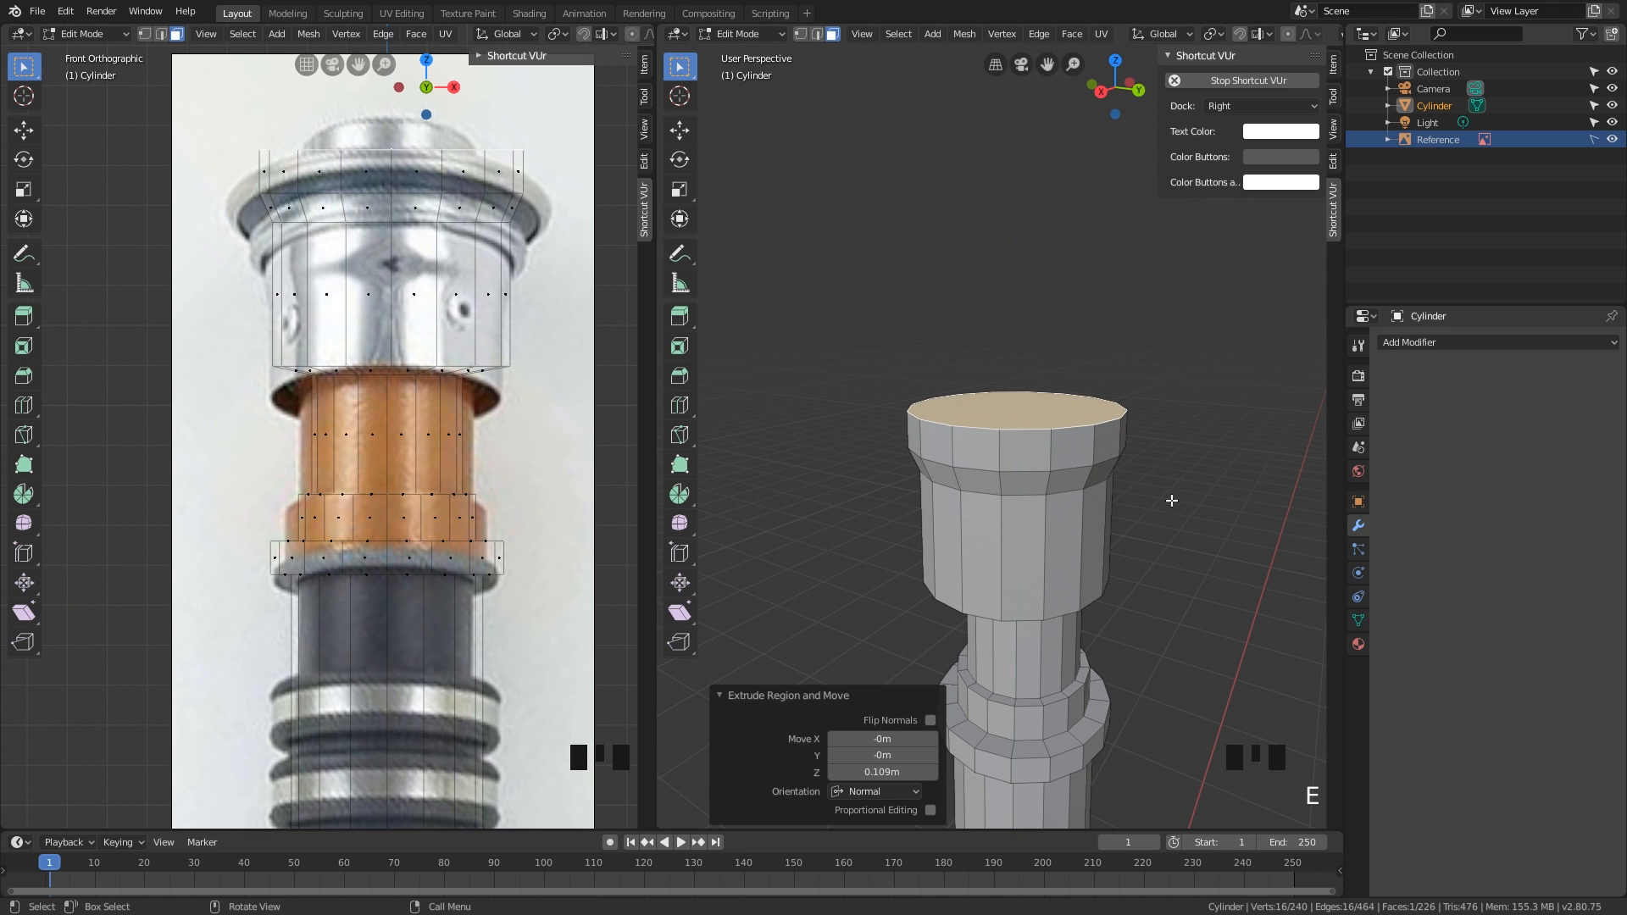
Step: Inset the silver rim's top face by about 0.668 m
middle_drag(1170, 494, 1170, 520)
key(i)
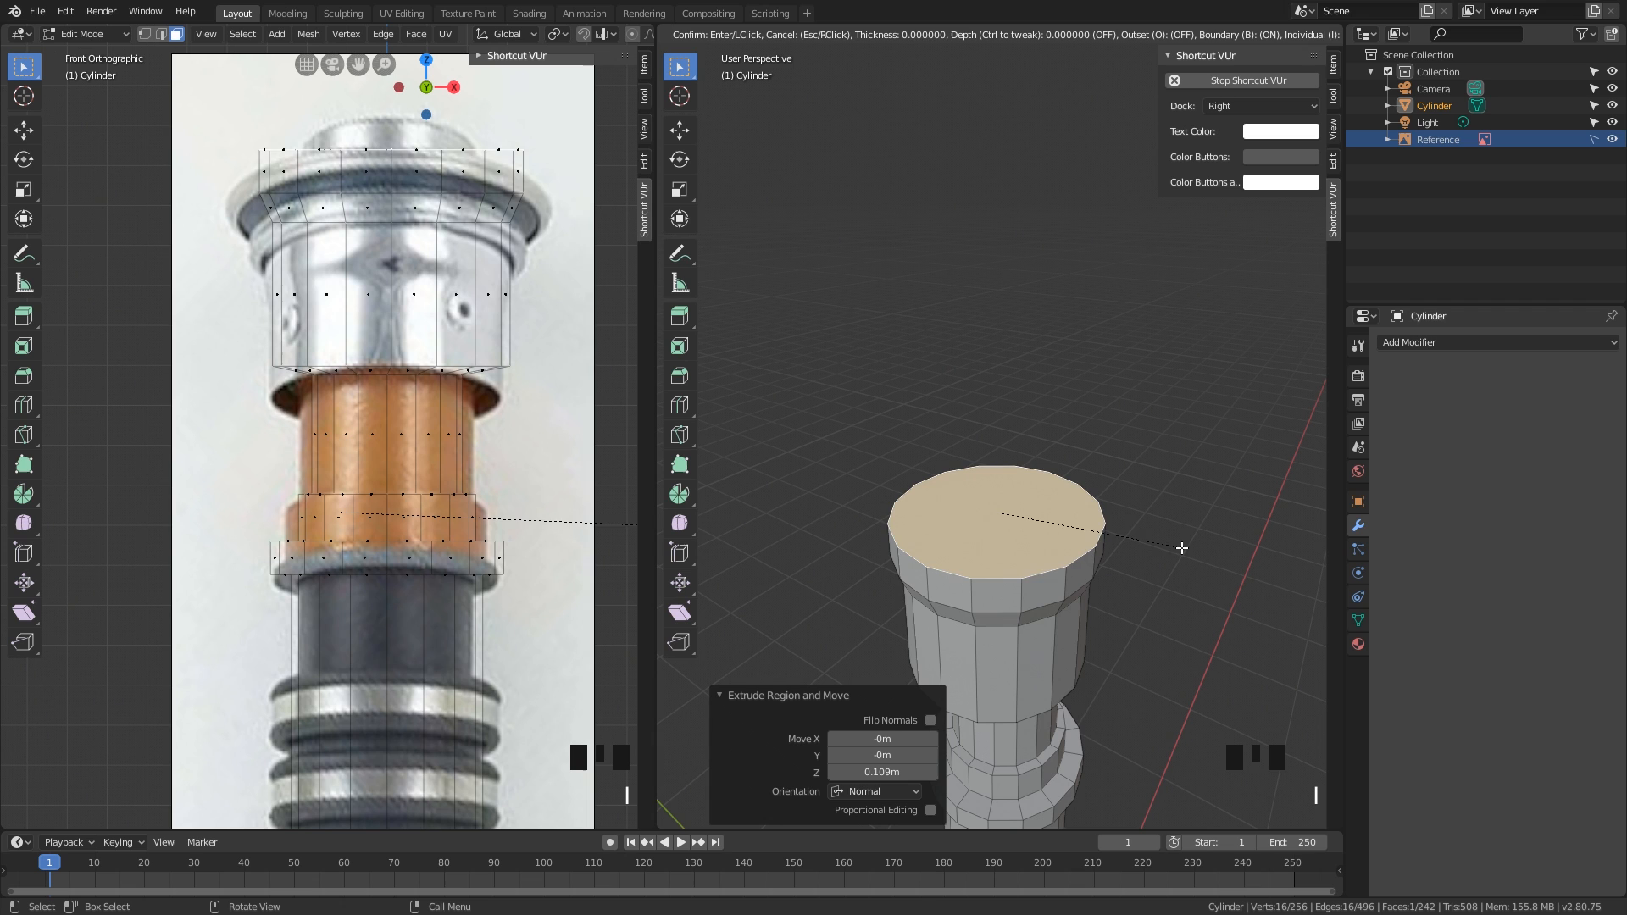
click(1116, 517)
Step: Scale the inset face outward to about 1.422 and extrude it about 0.065 m upward to form the small top cap
mouse_move(1071, 531)
middle_down()
mouse_move(1006, 537)
mouse_move(1055, 509)
middle_up()
scroll(1029, 515, up, 2)
key(s)
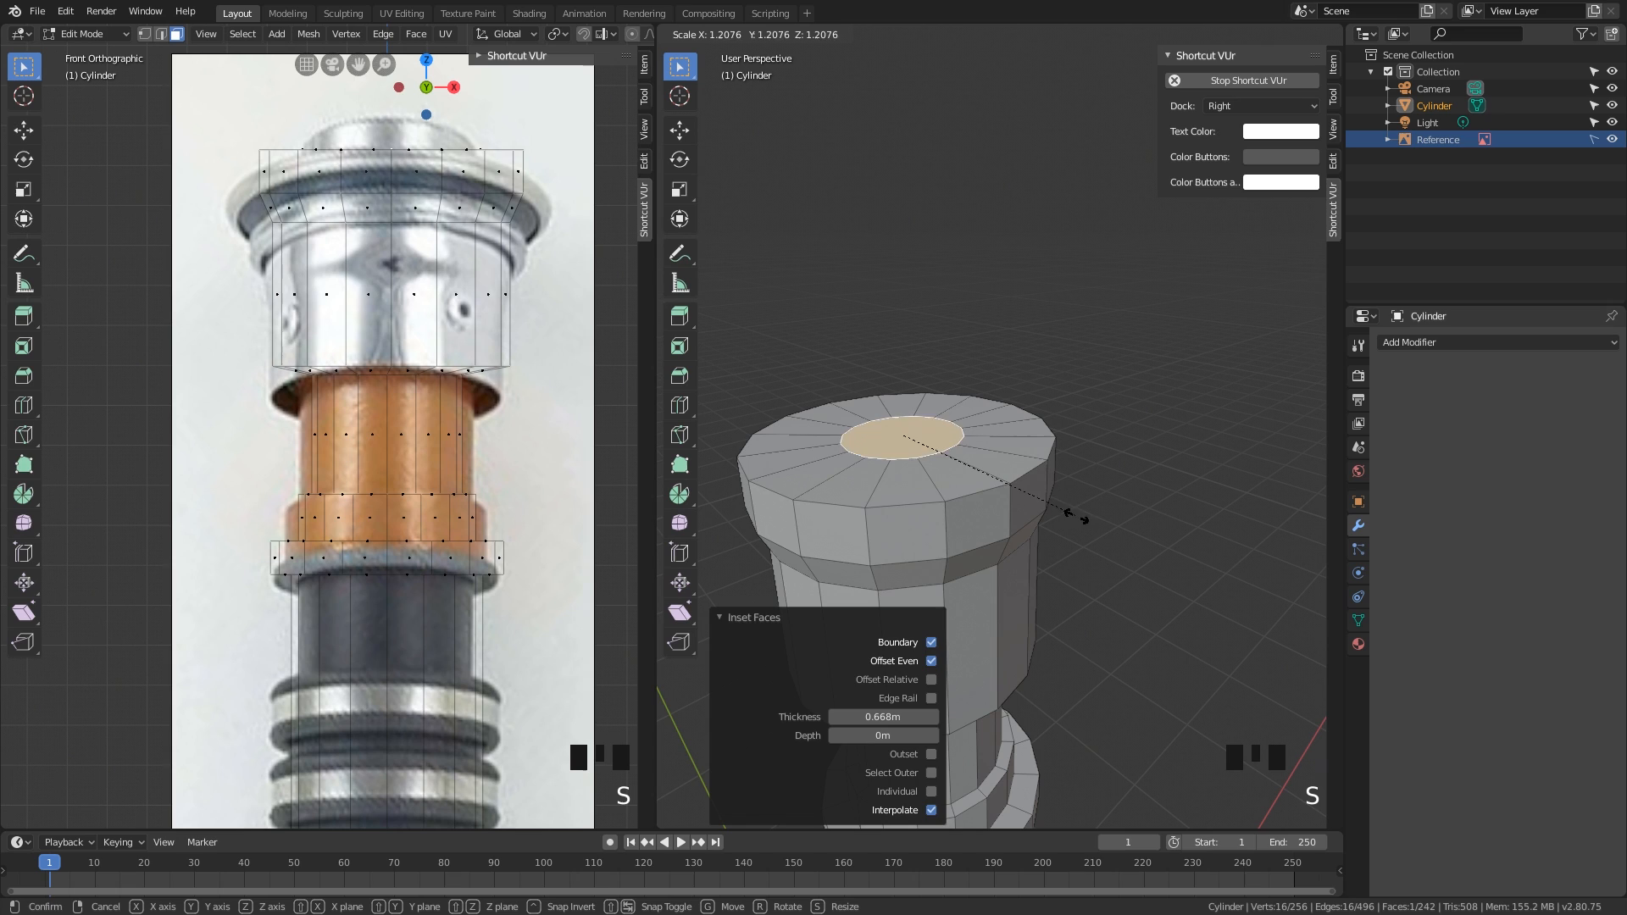
click(1098, 524)
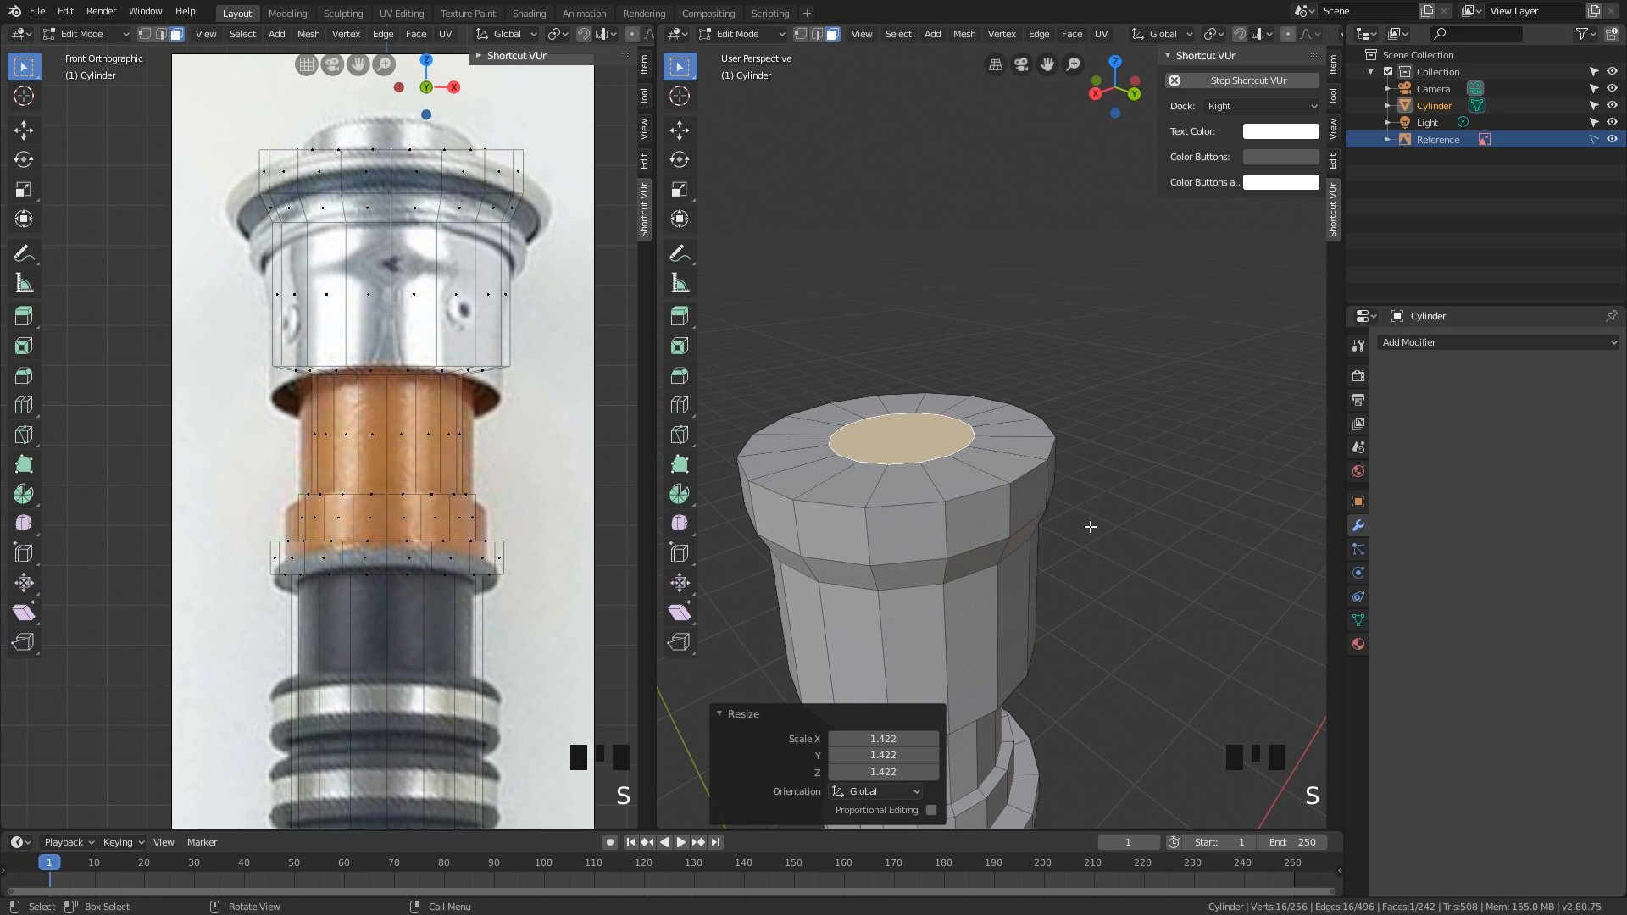
key(e)
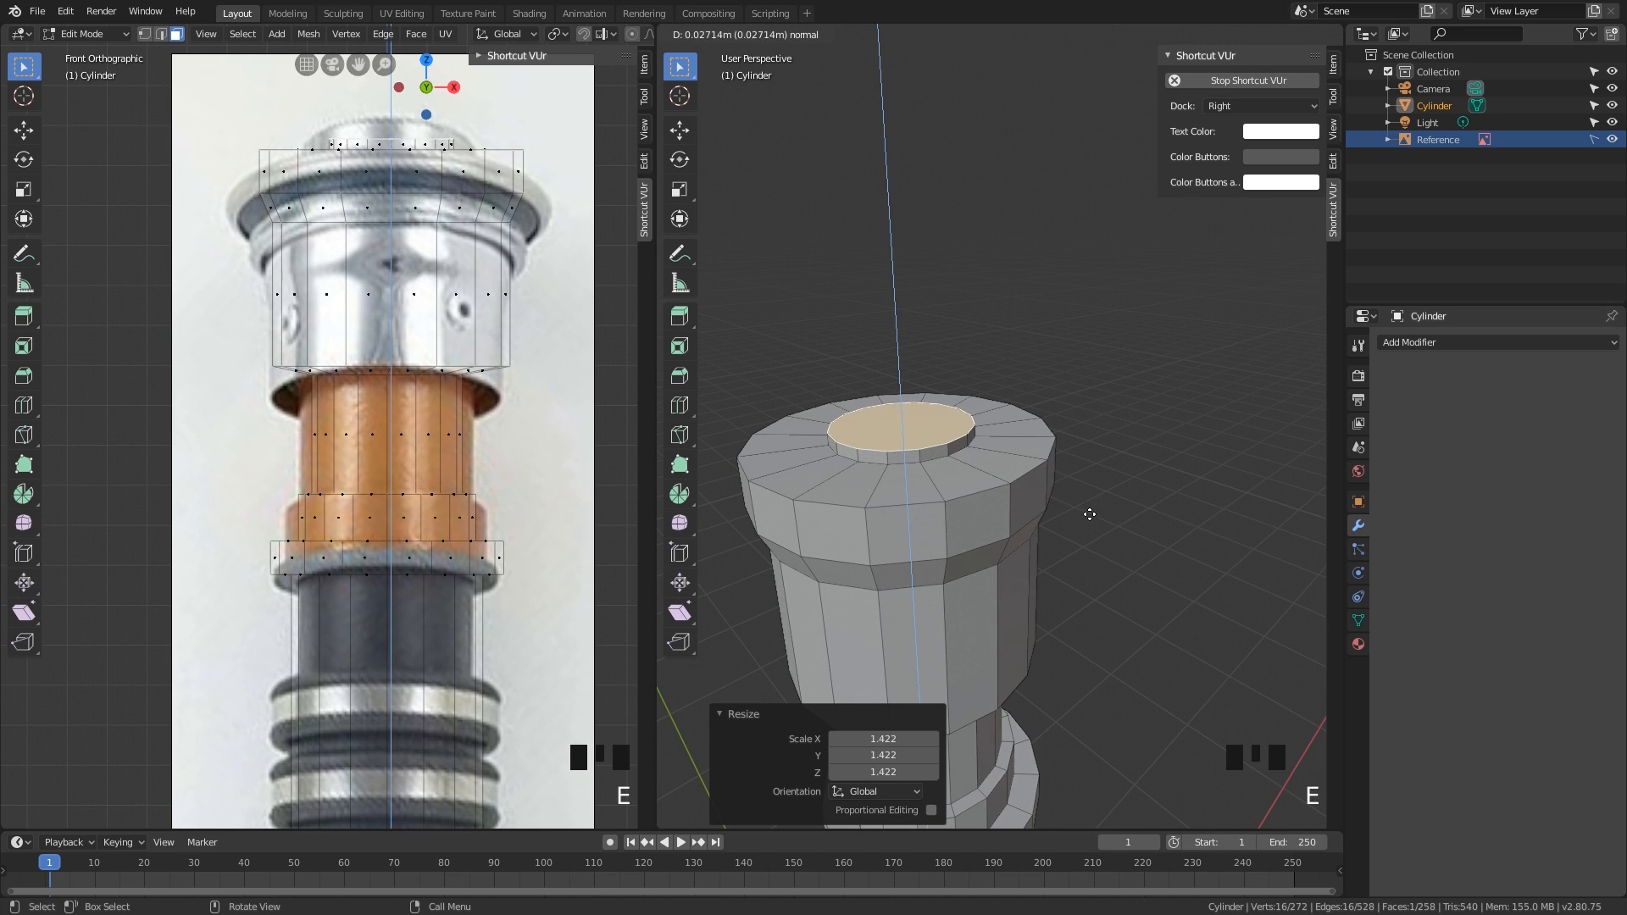
click(1092, 497)
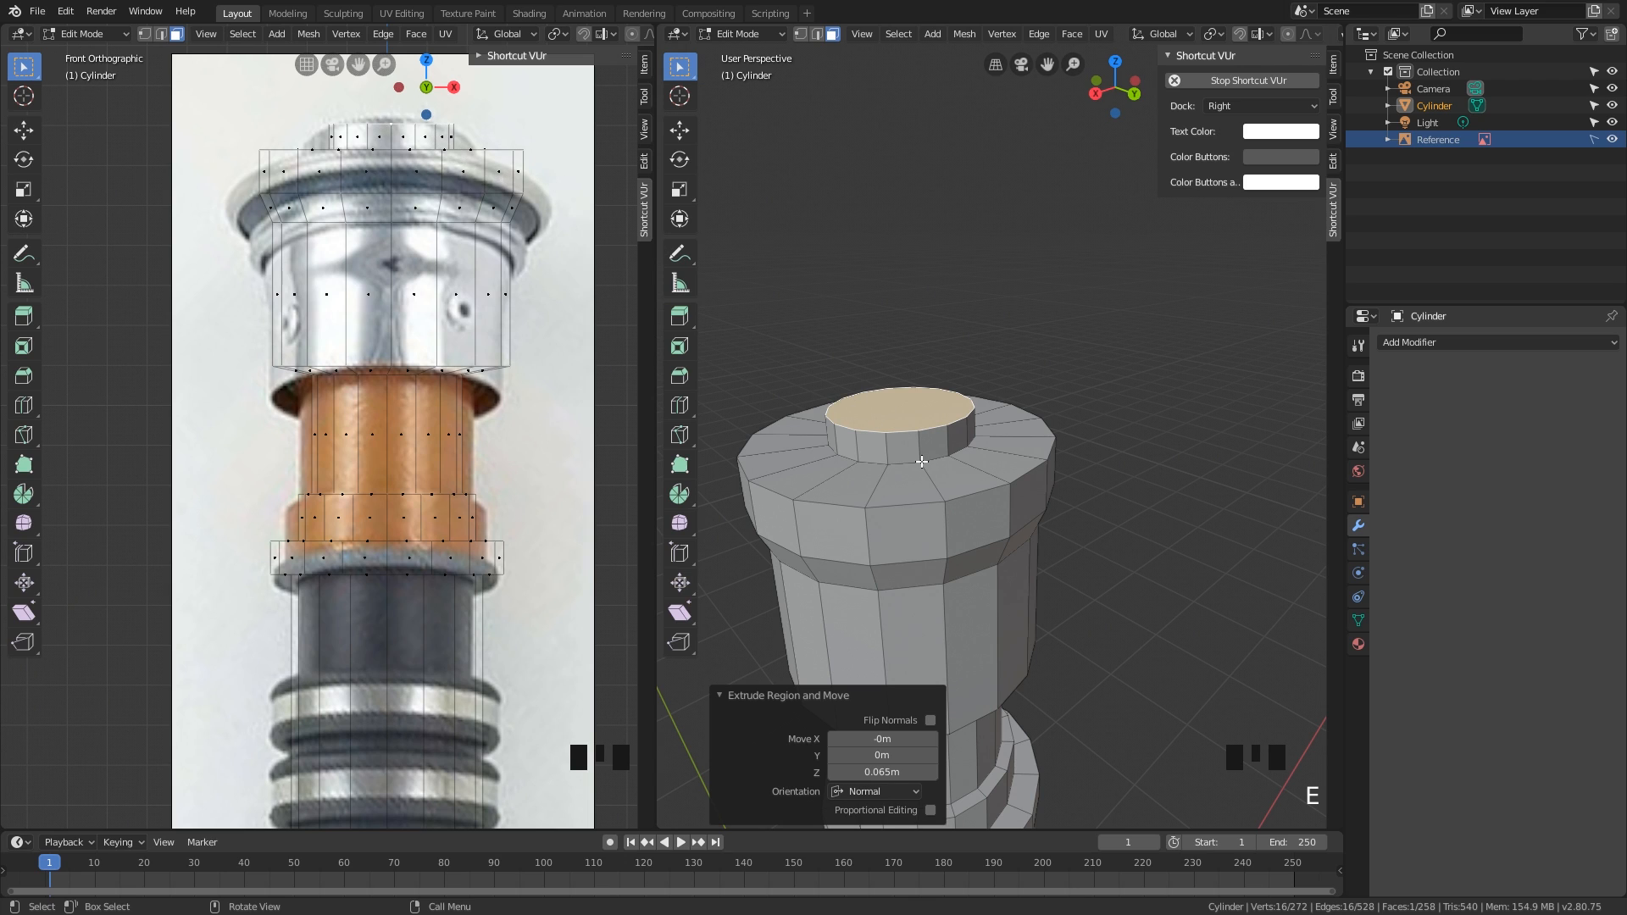
Step: Switch to edge selection and select the whole edge loop around the base of the small top cap
key(2)
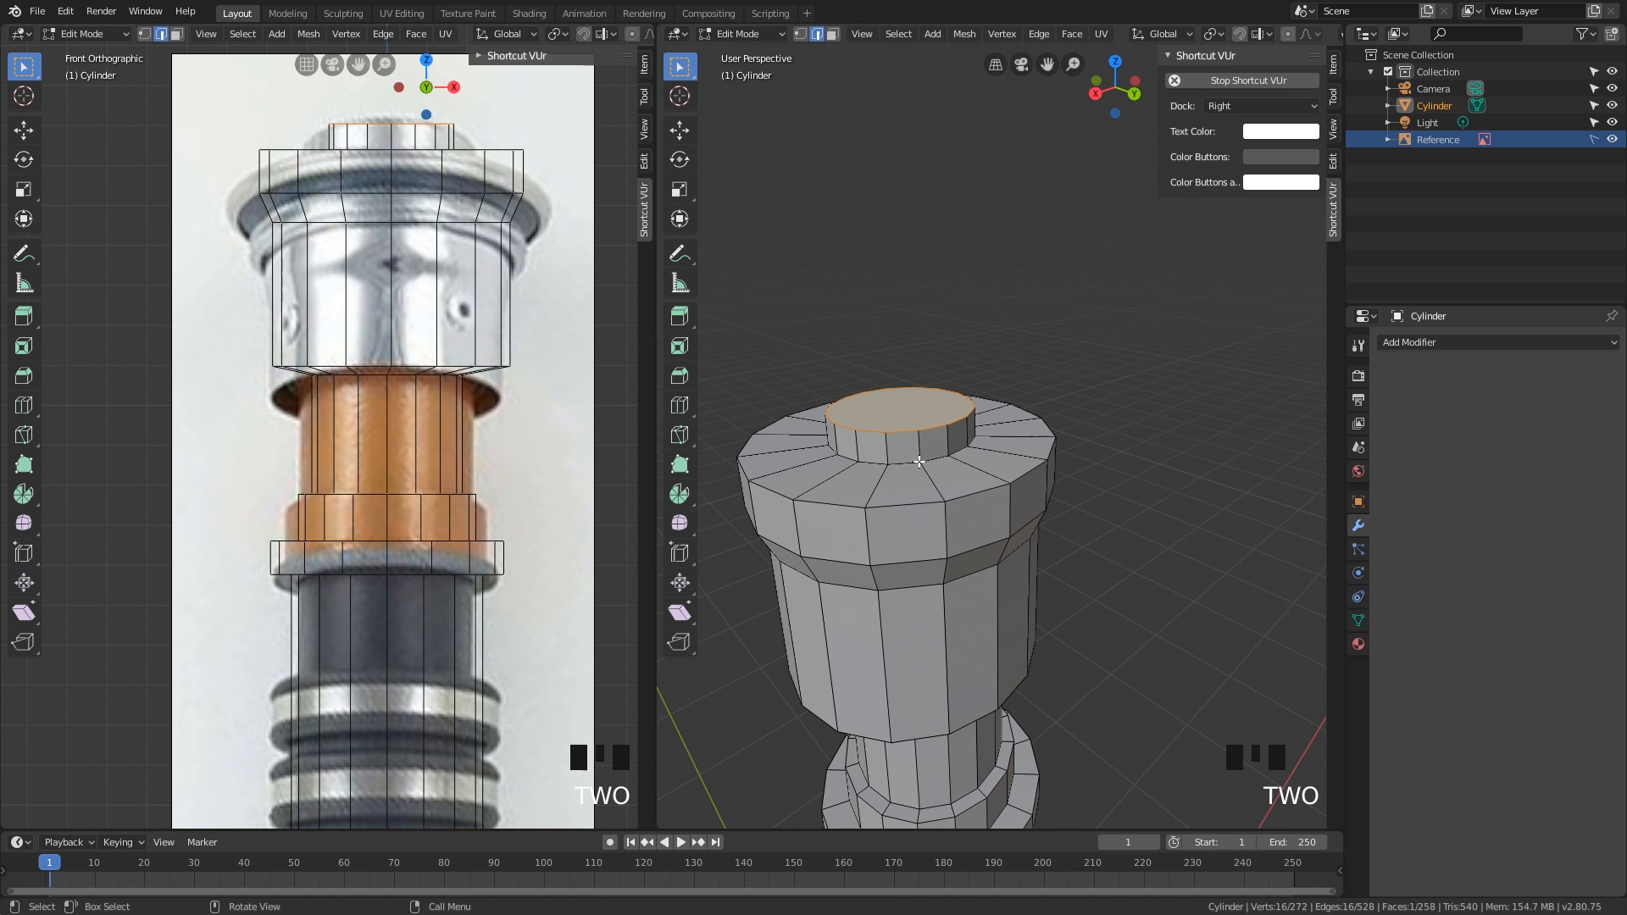
click(911, 305)
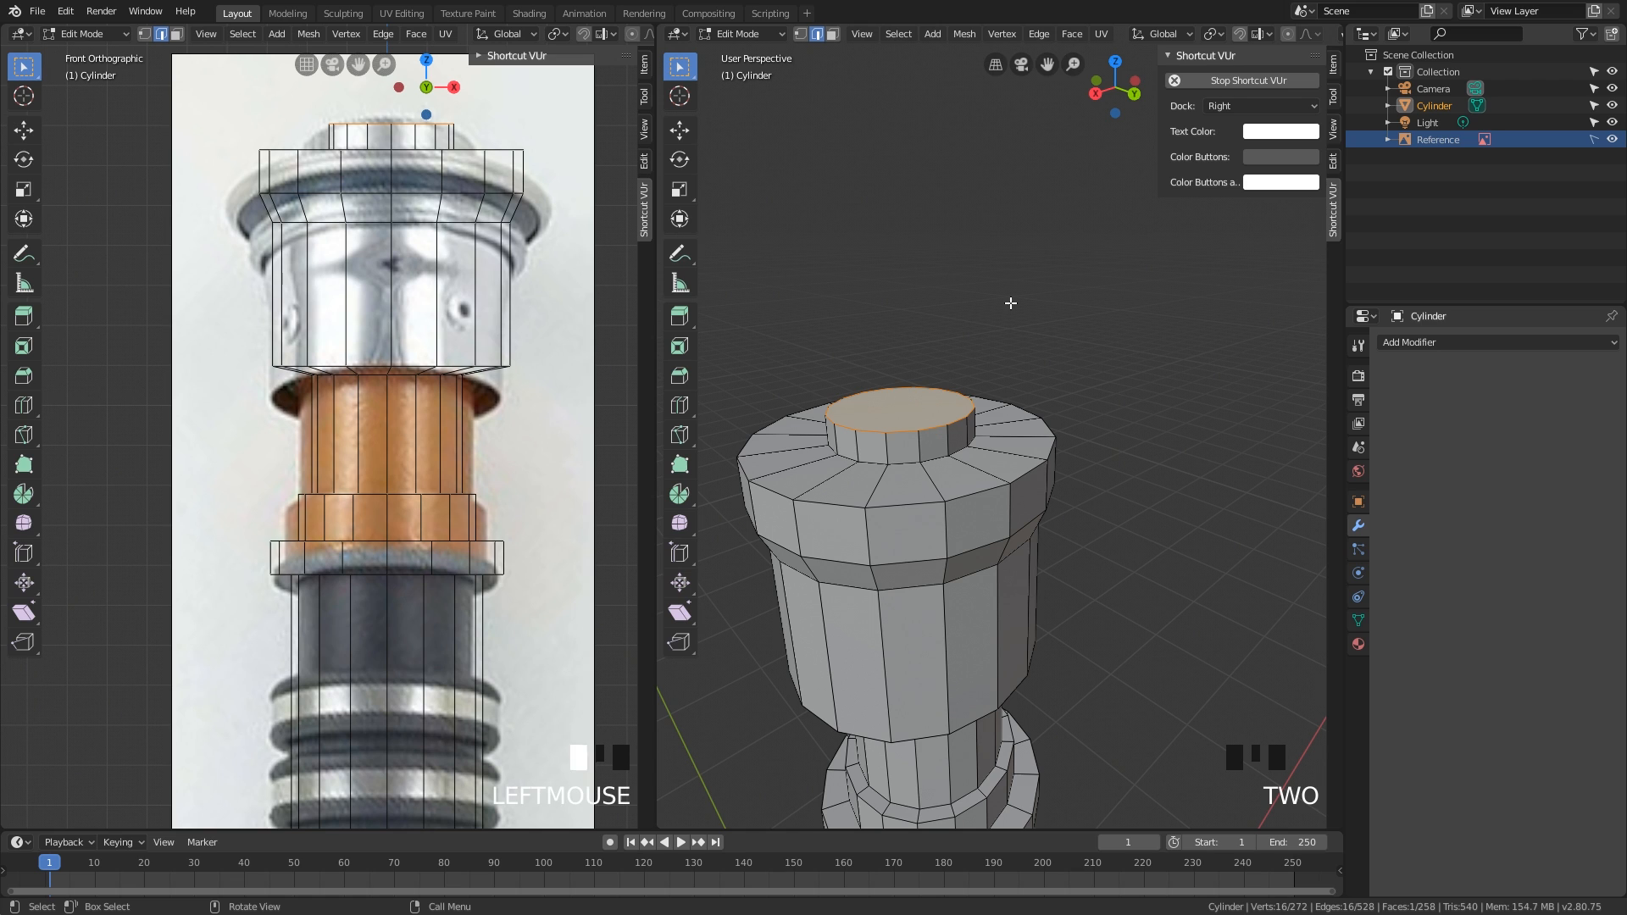
shift+middle_drag(911, 305, 941, 280)
scroll(945, 419, up, 2)
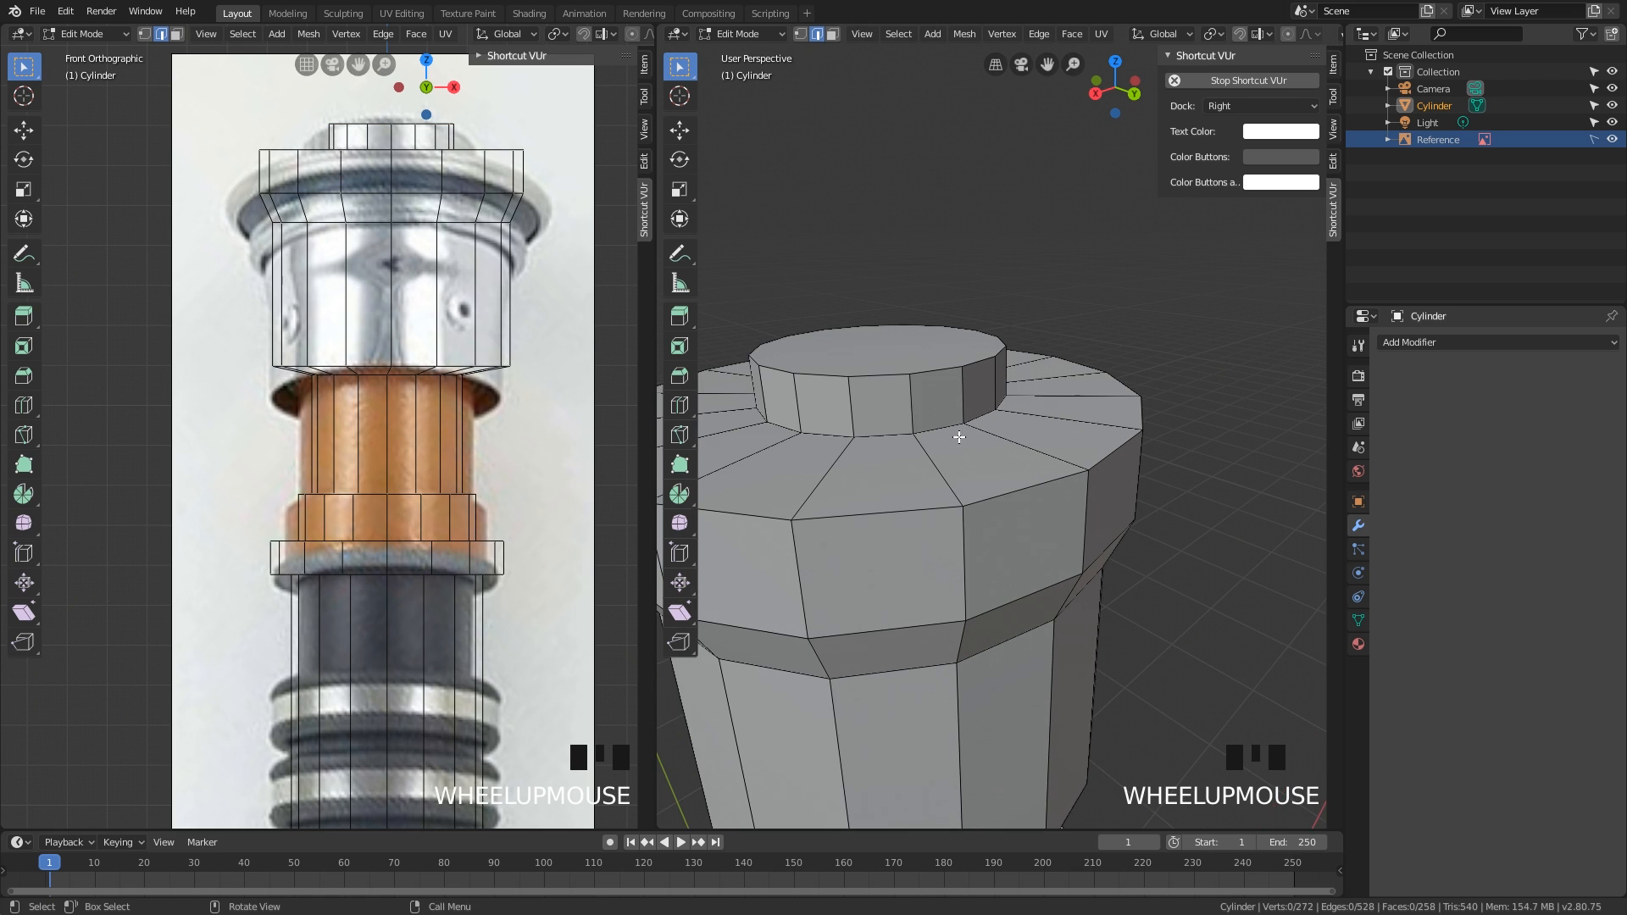
mouse_move(954, 436)
shift+middle_down()
mouse_move(932, 437)
mouse_move(949, 436)
shift+middle_up()
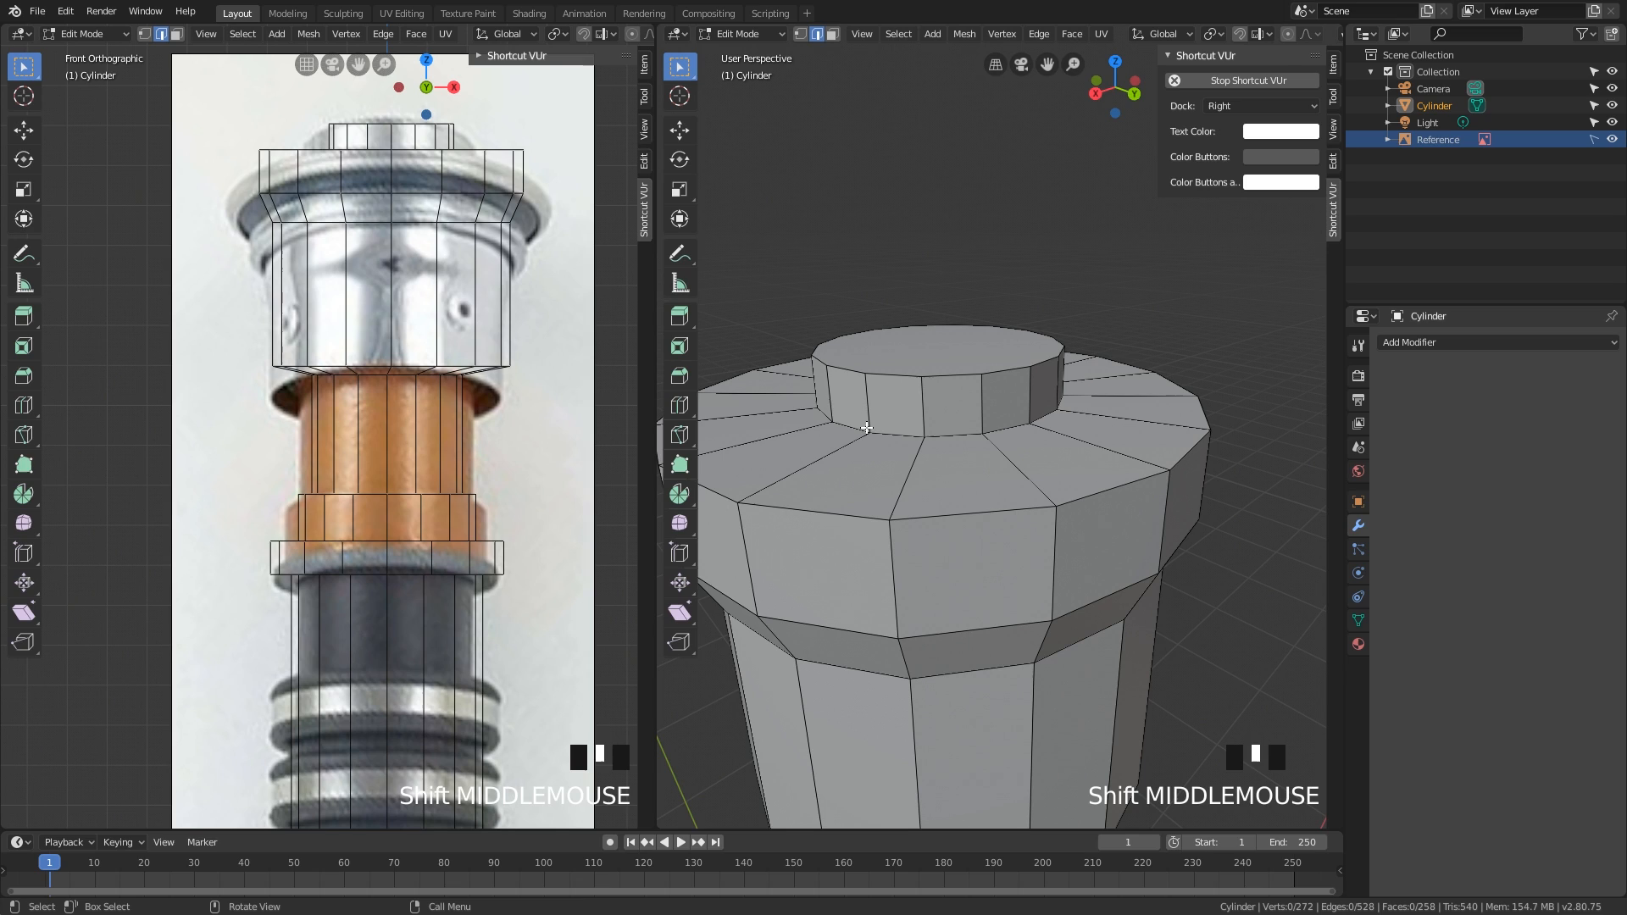
alt+click(962, 436)
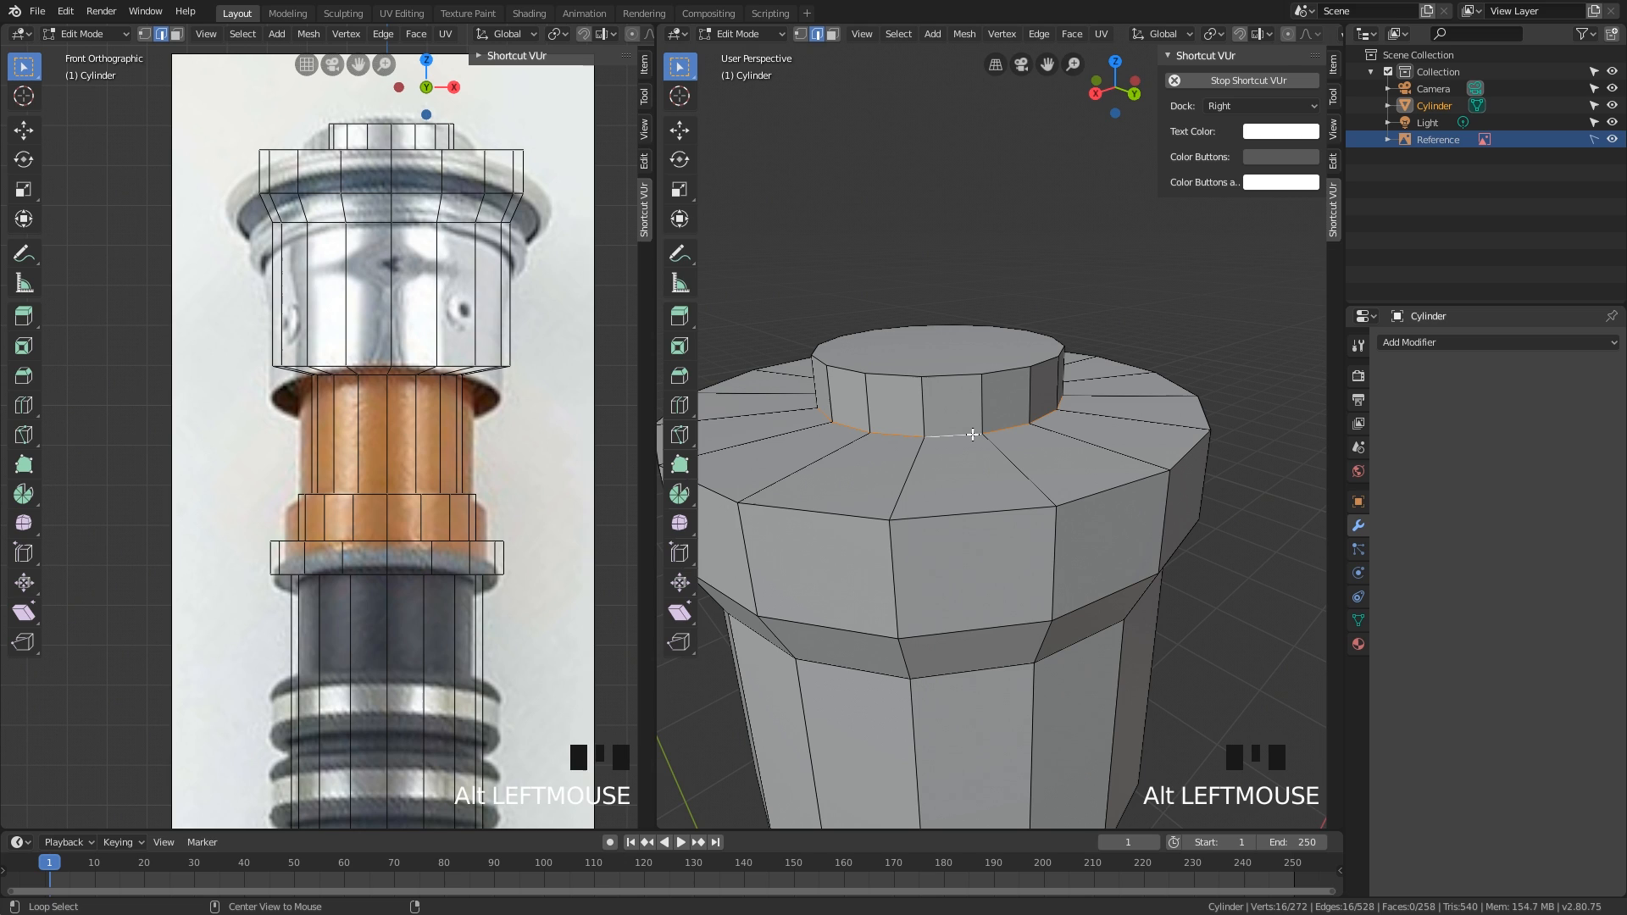
alt+click(973, 435)
alt+click(939, 434)
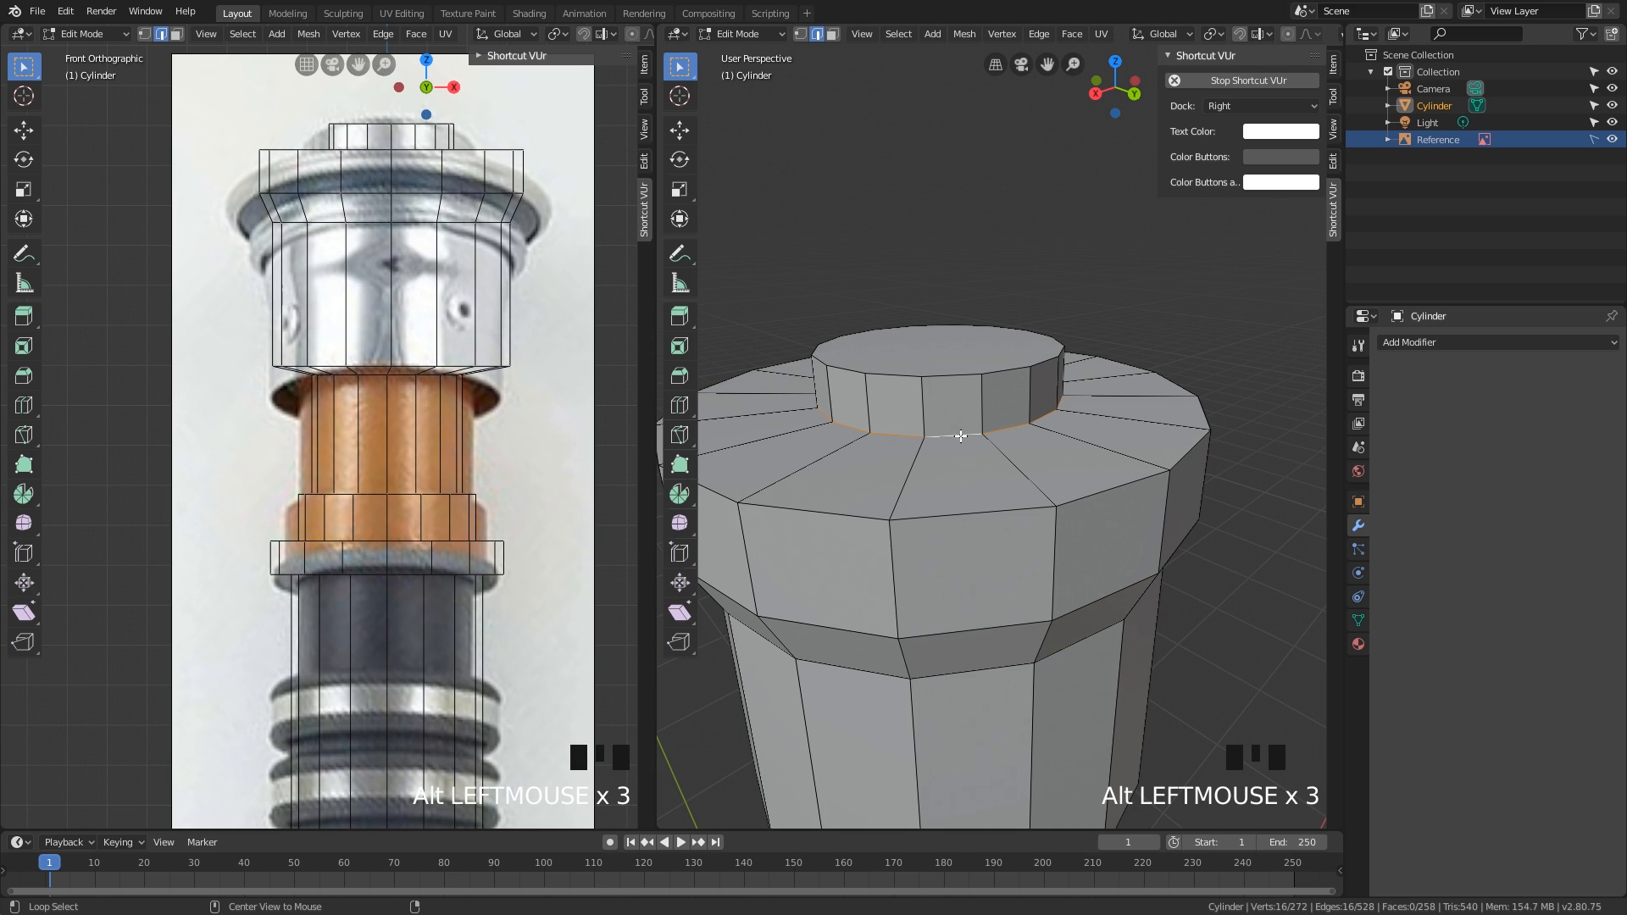
alt+click(962, 437)
Step: Try loop selection on the rim's upper and lower edges, the cap's base and a vertical line of edges along the body
alt+click(1089, 494)
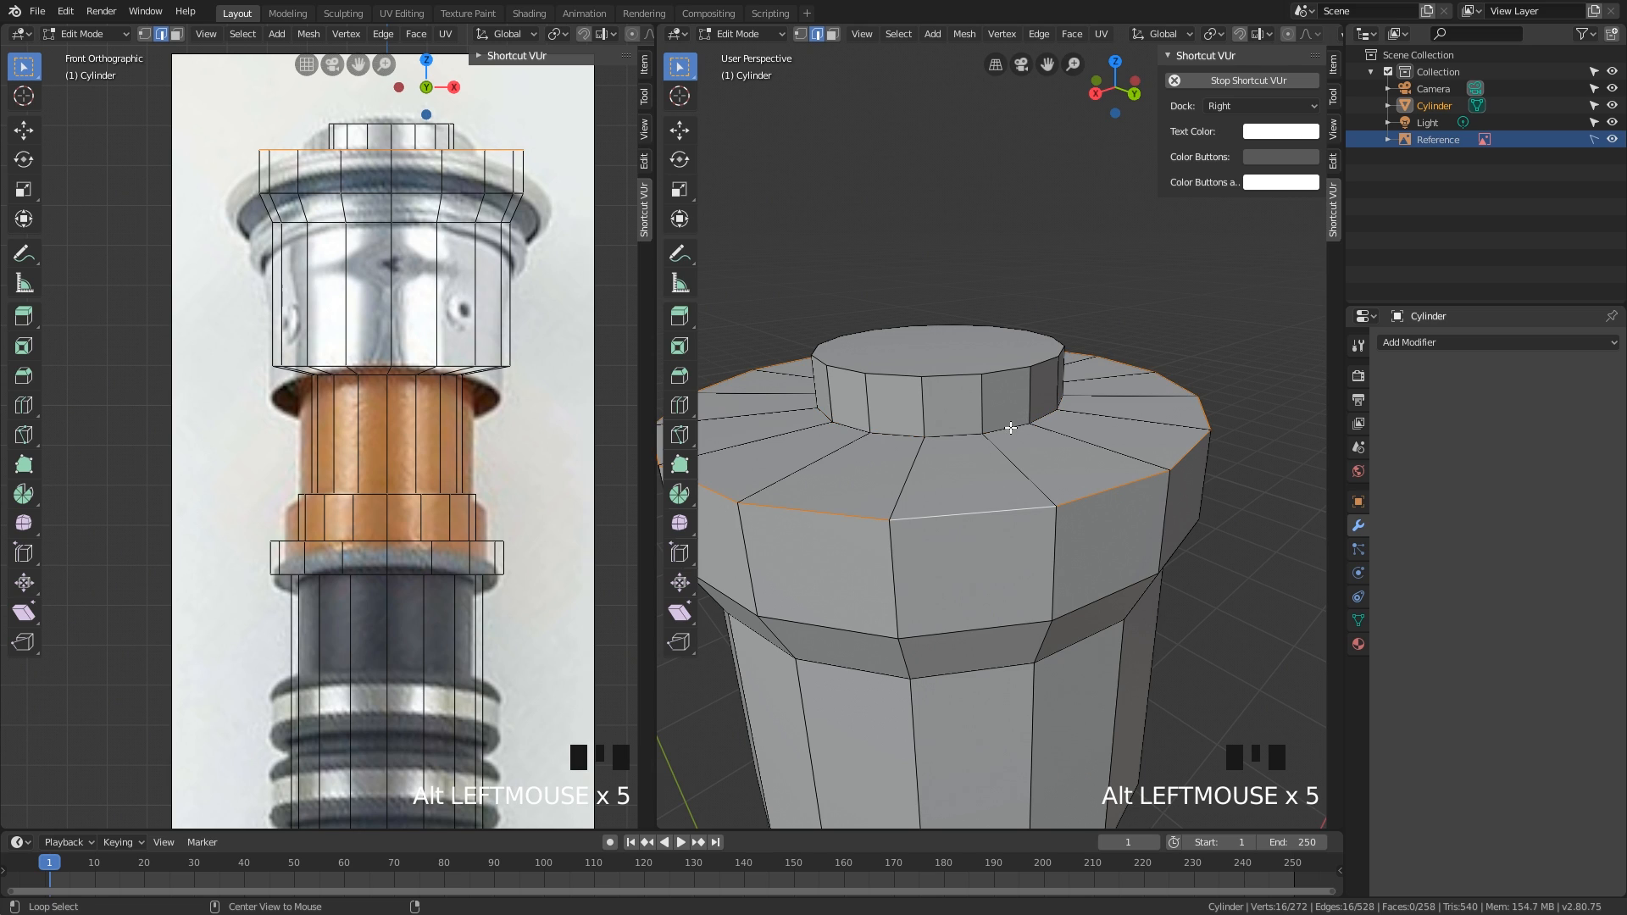
alt+click(1001, 373)
alt+click(1001, 364)
alt+click(1109, 593)
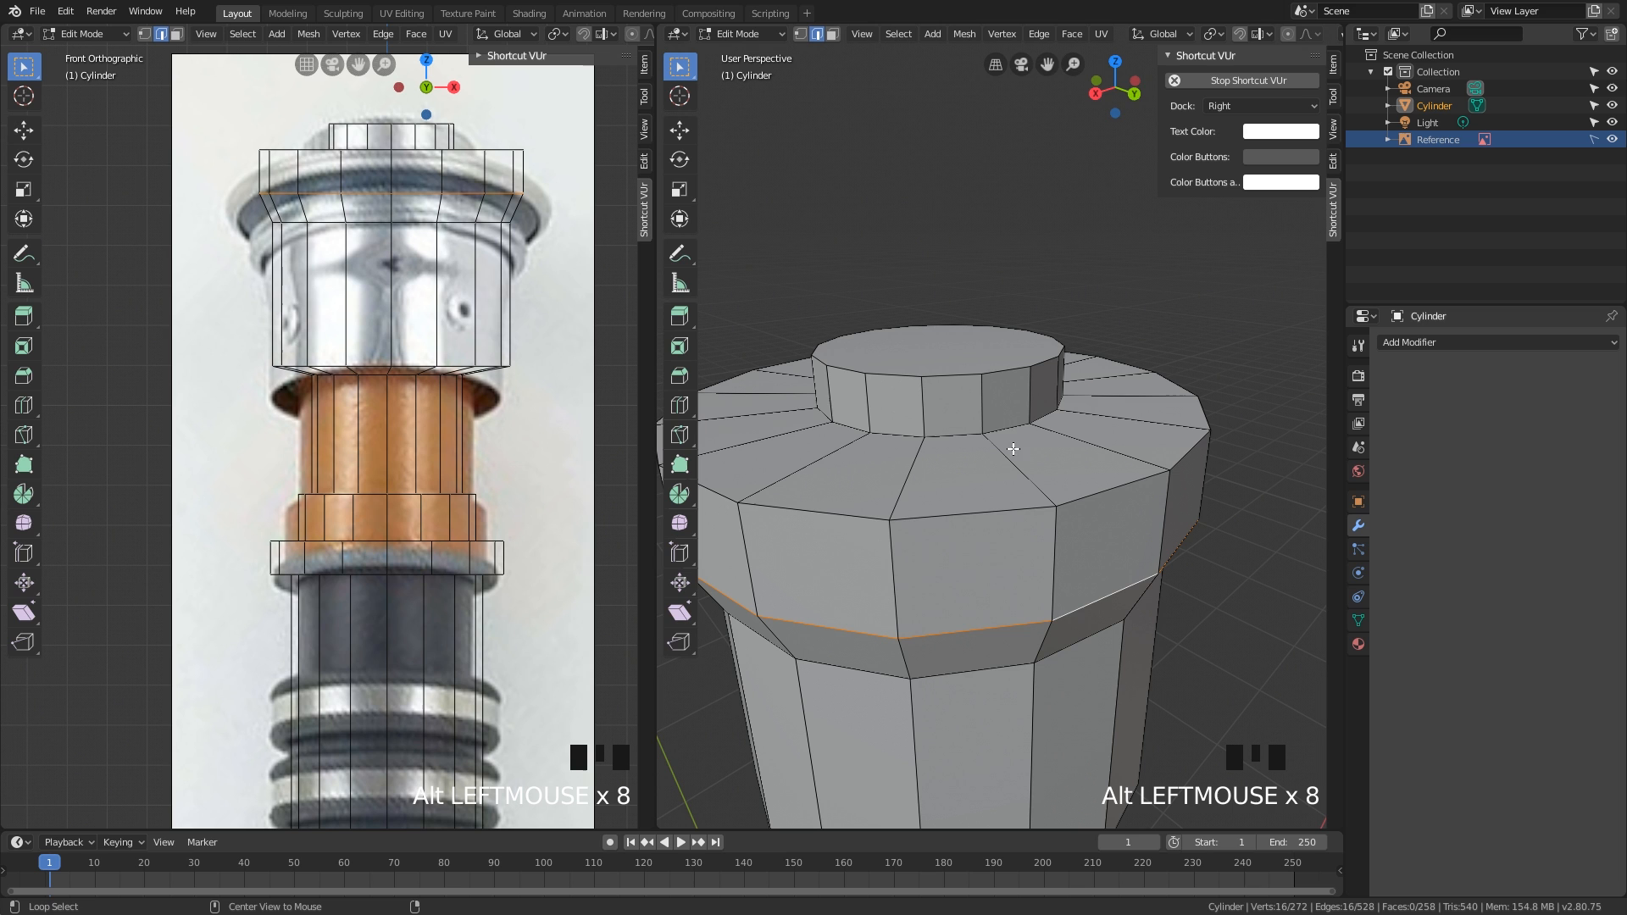
alt+click(1002, 426)
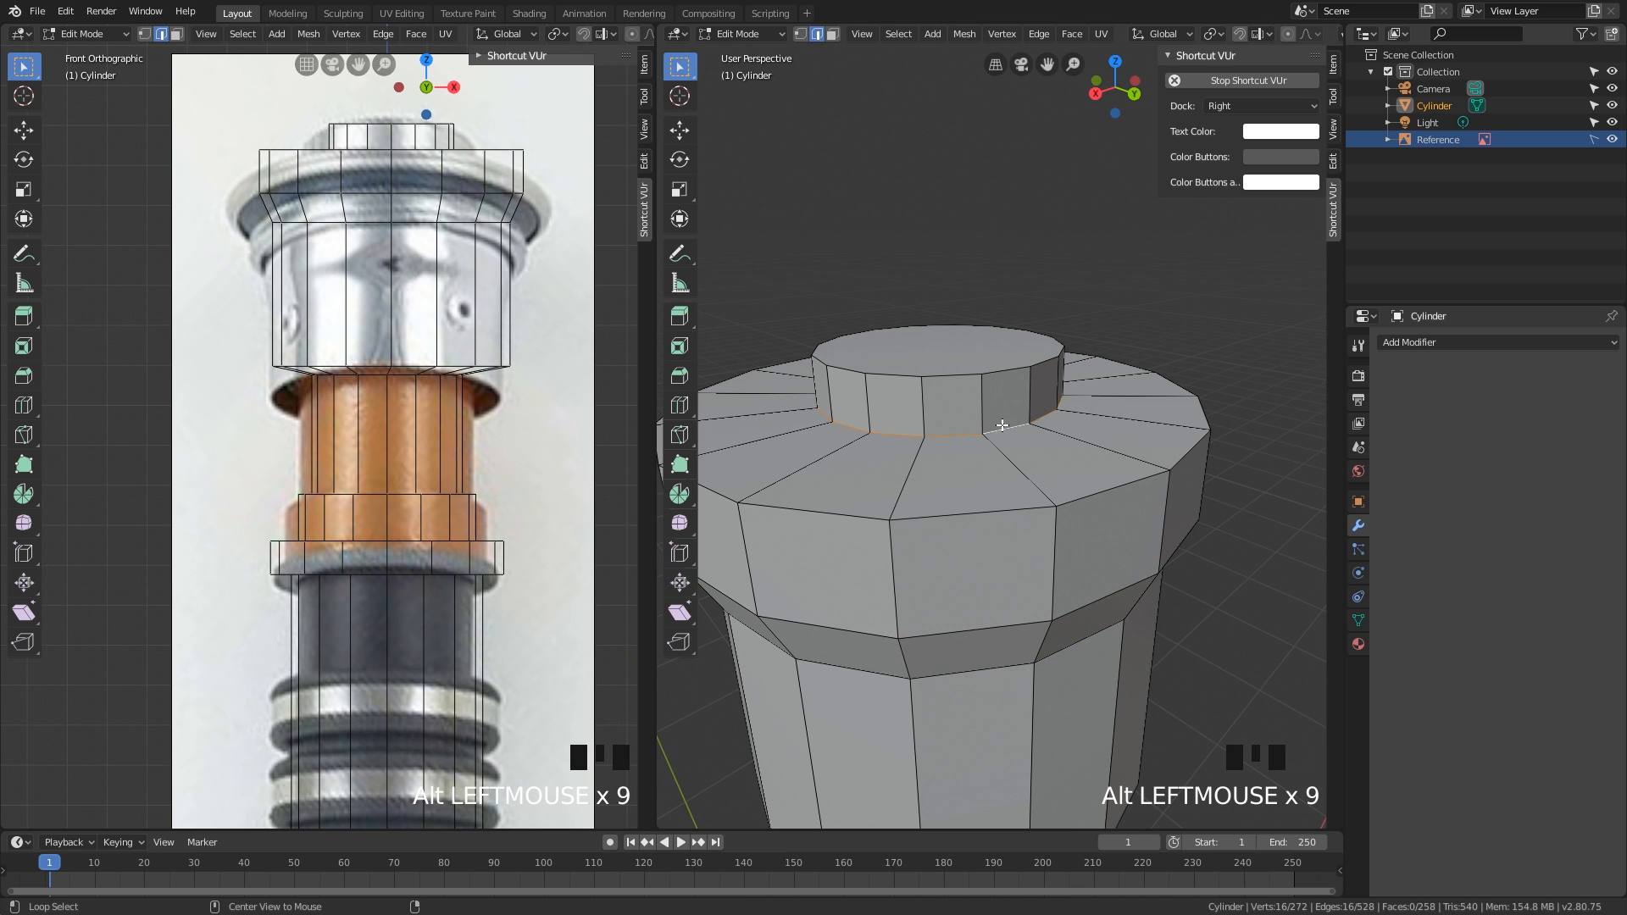
alt+click(902, 559)
middle_drag(904, 558, 944, 483)
scroll(909, 399, up, 3)
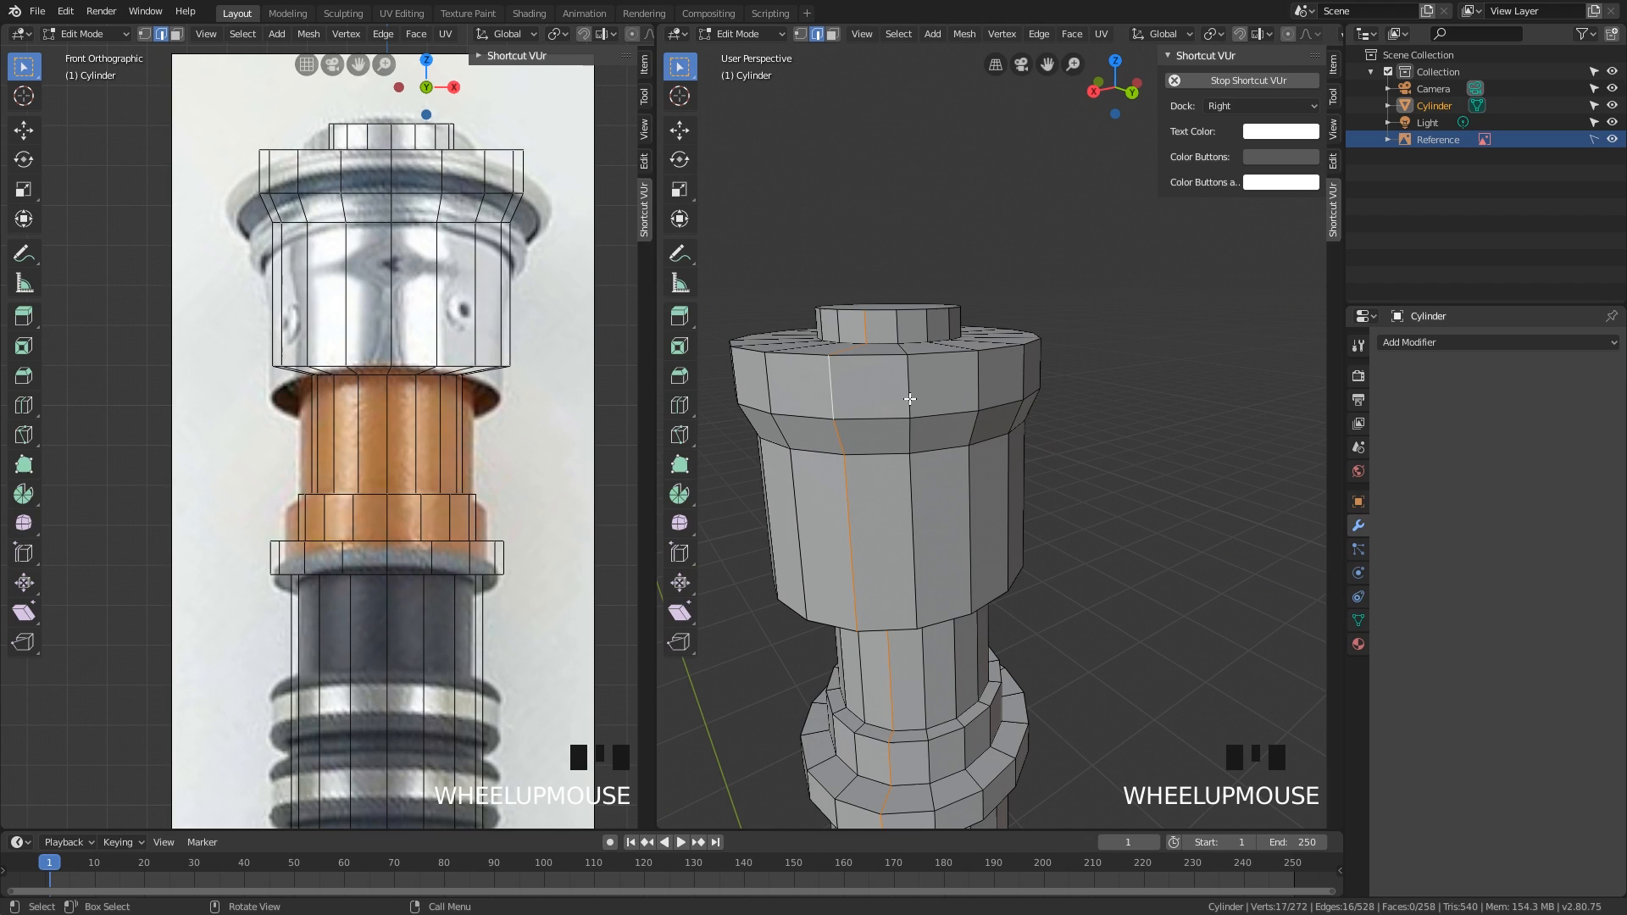
Step: Try loop selection on the edges of the flared section, ending with the rim's upper edge
alt+click(890, 416)
alt+click(883, 359)
alt+click(883, 445)
alt+click(884, 423)
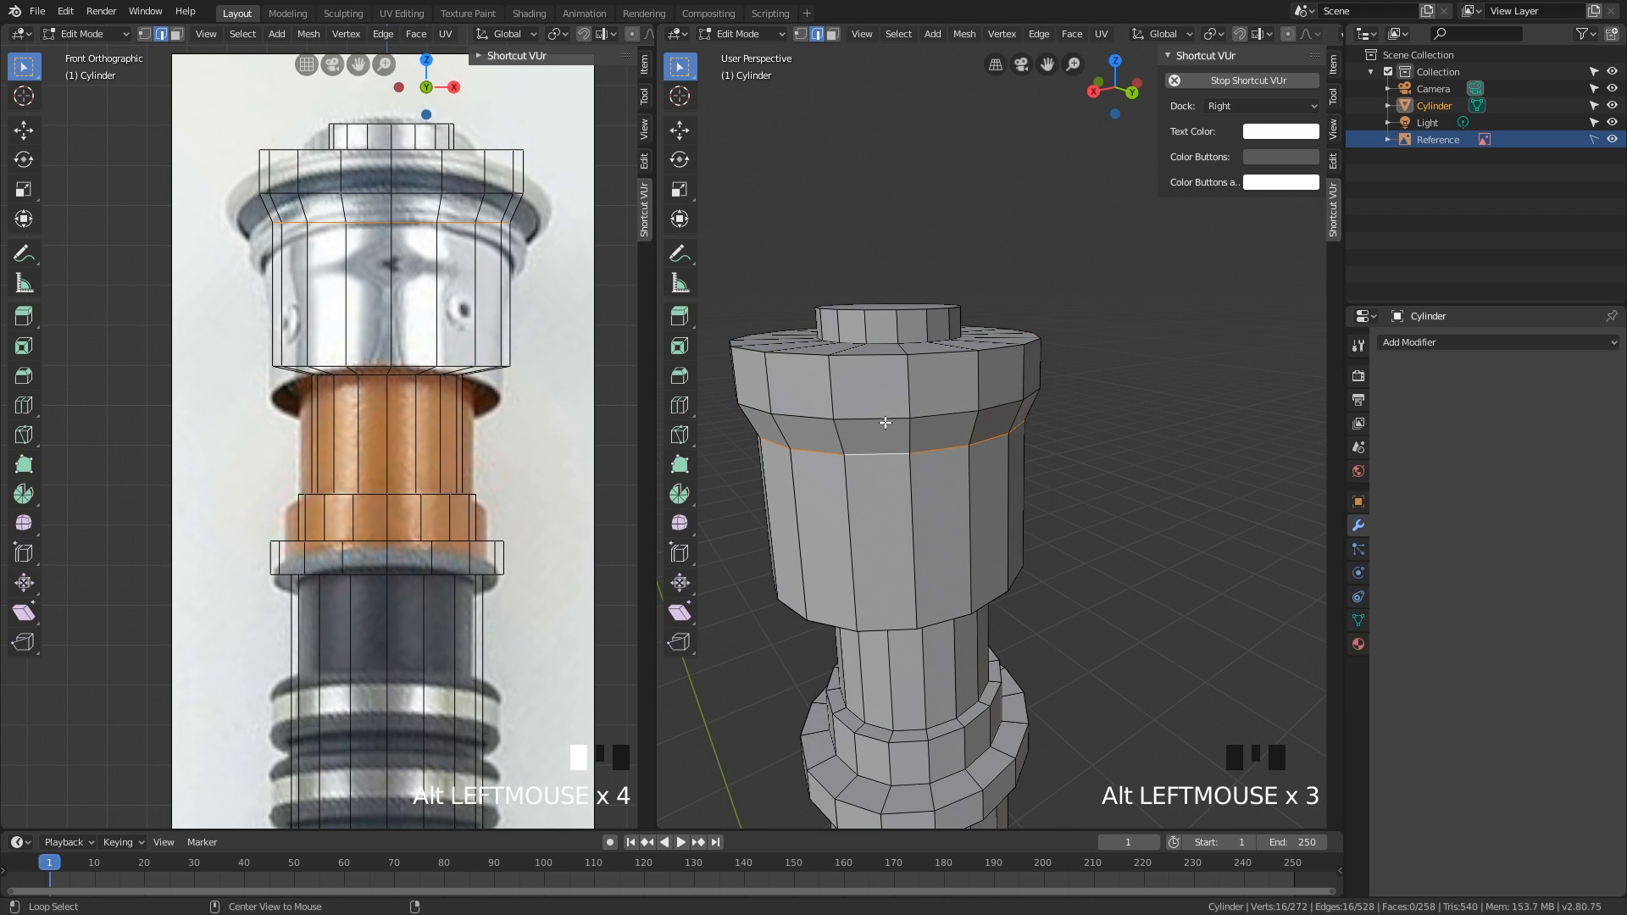
alt+click(885, 347)
Step: Select the edge loop at the top cap's base and scale it outward to about 1.320 so the cap's sides slope
middle_drag(885, 347, 949, 458)
scroll(957, 461, up, 3)
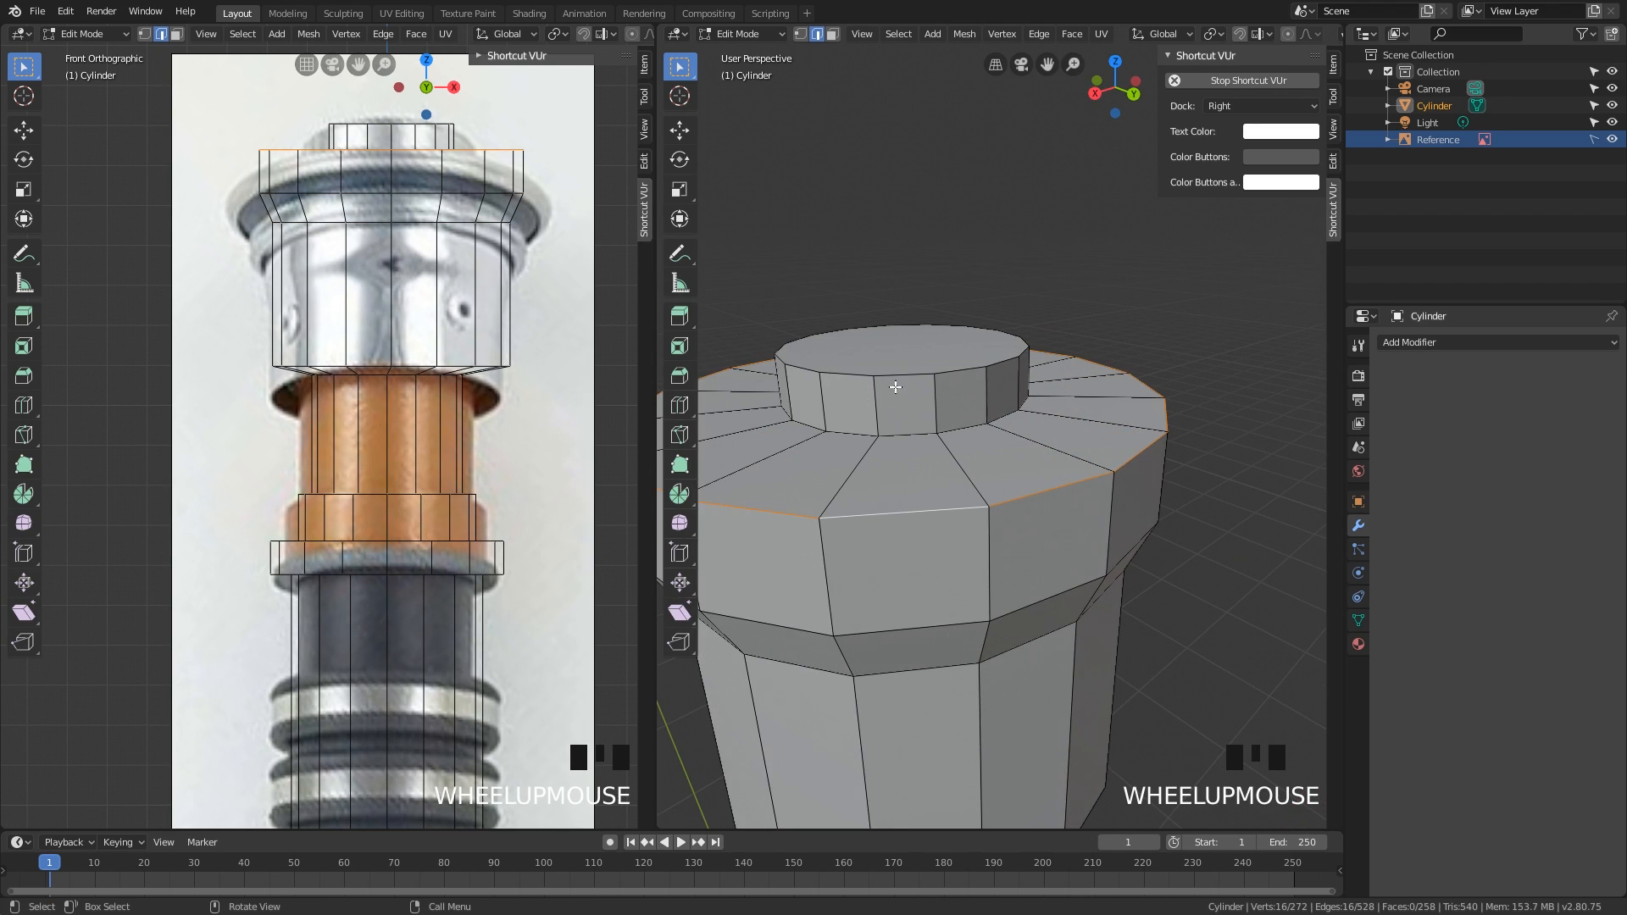
alt+click(957, 465)
alt+click(933, 510)
alt+click(926, 441)
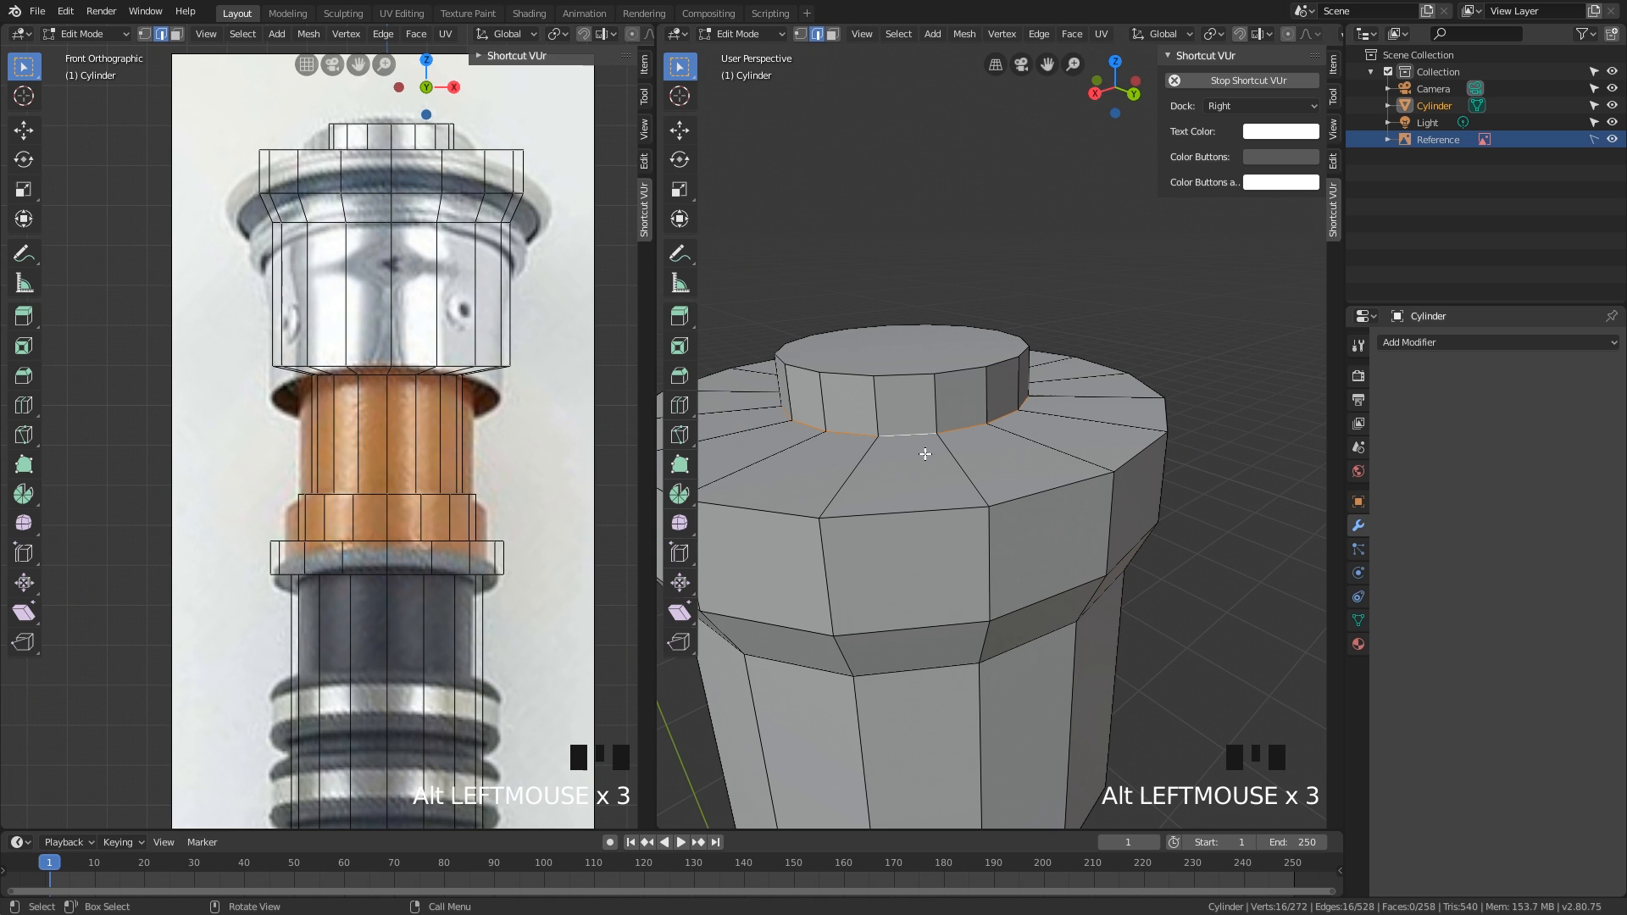
key(s)
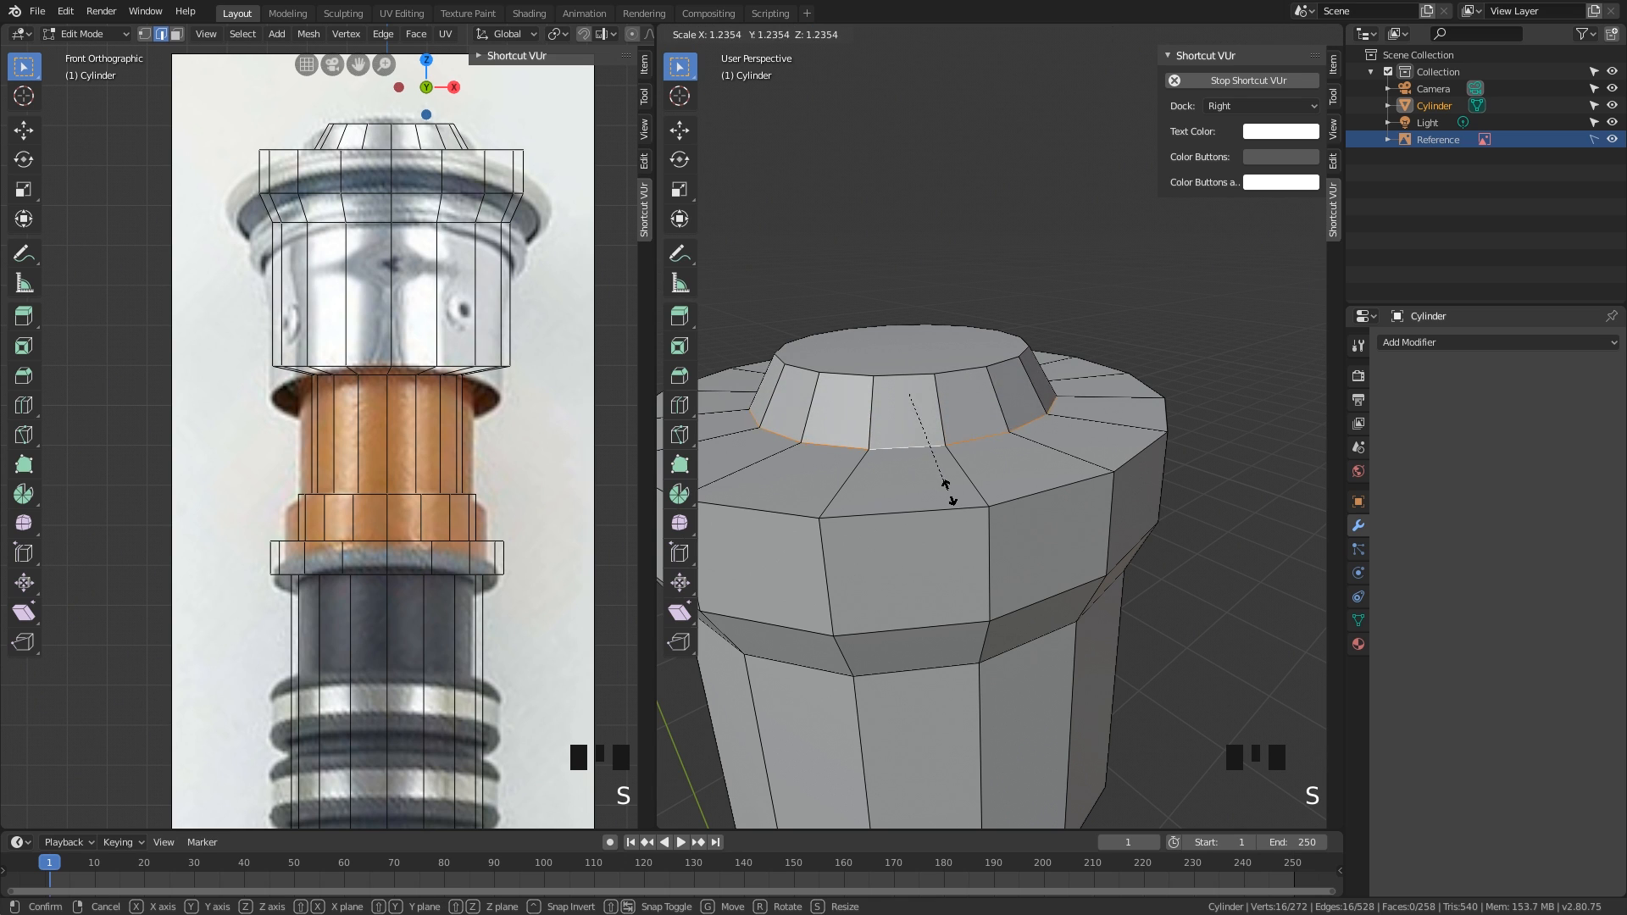
click(954, 495)
Step: Switch to face selection and inset the top cap's upper face by about 0.158 m
middle_drag(956, 498, 959, 460)
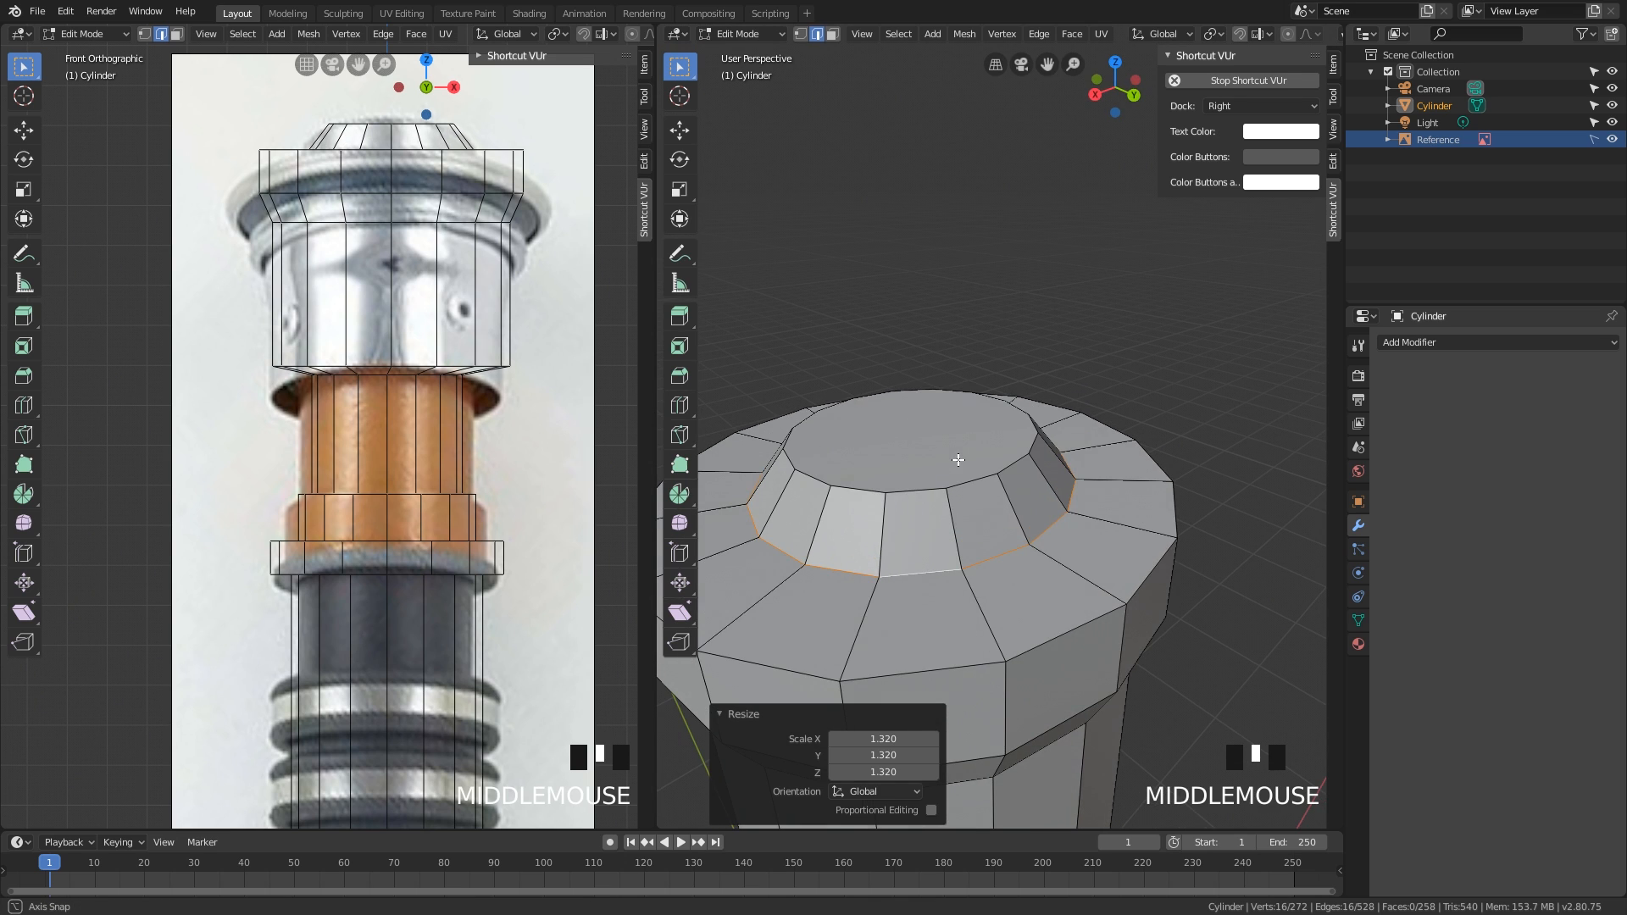
key(3)
click(959, 460)
scroll(960, 466, down, 3)
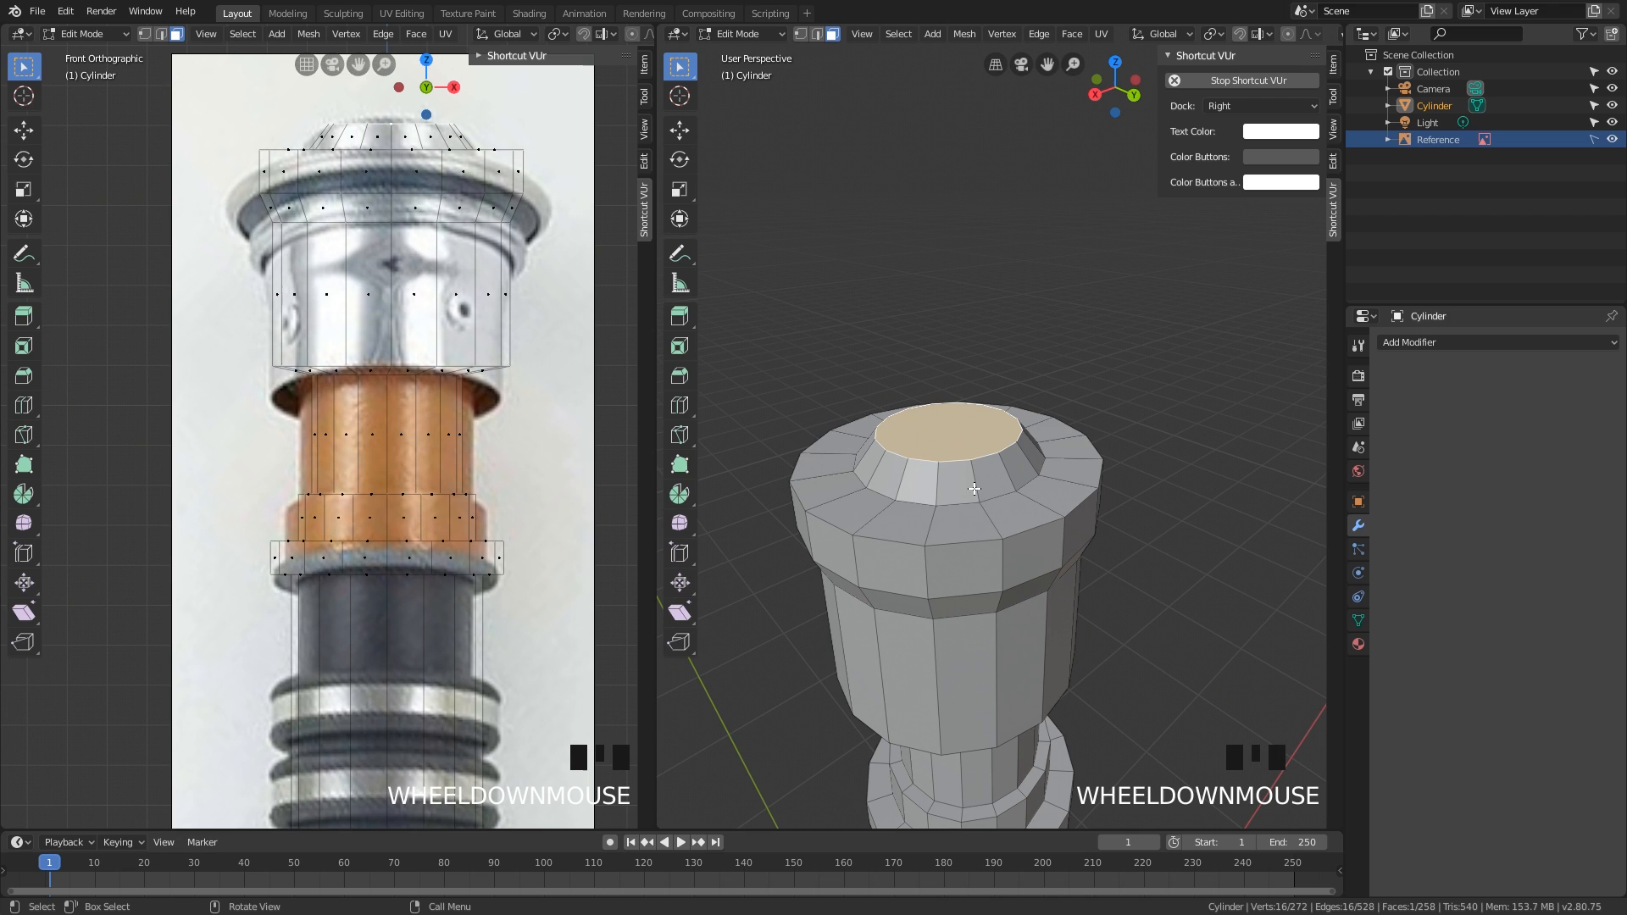
middle_drag(979, 485, 1047, 528)
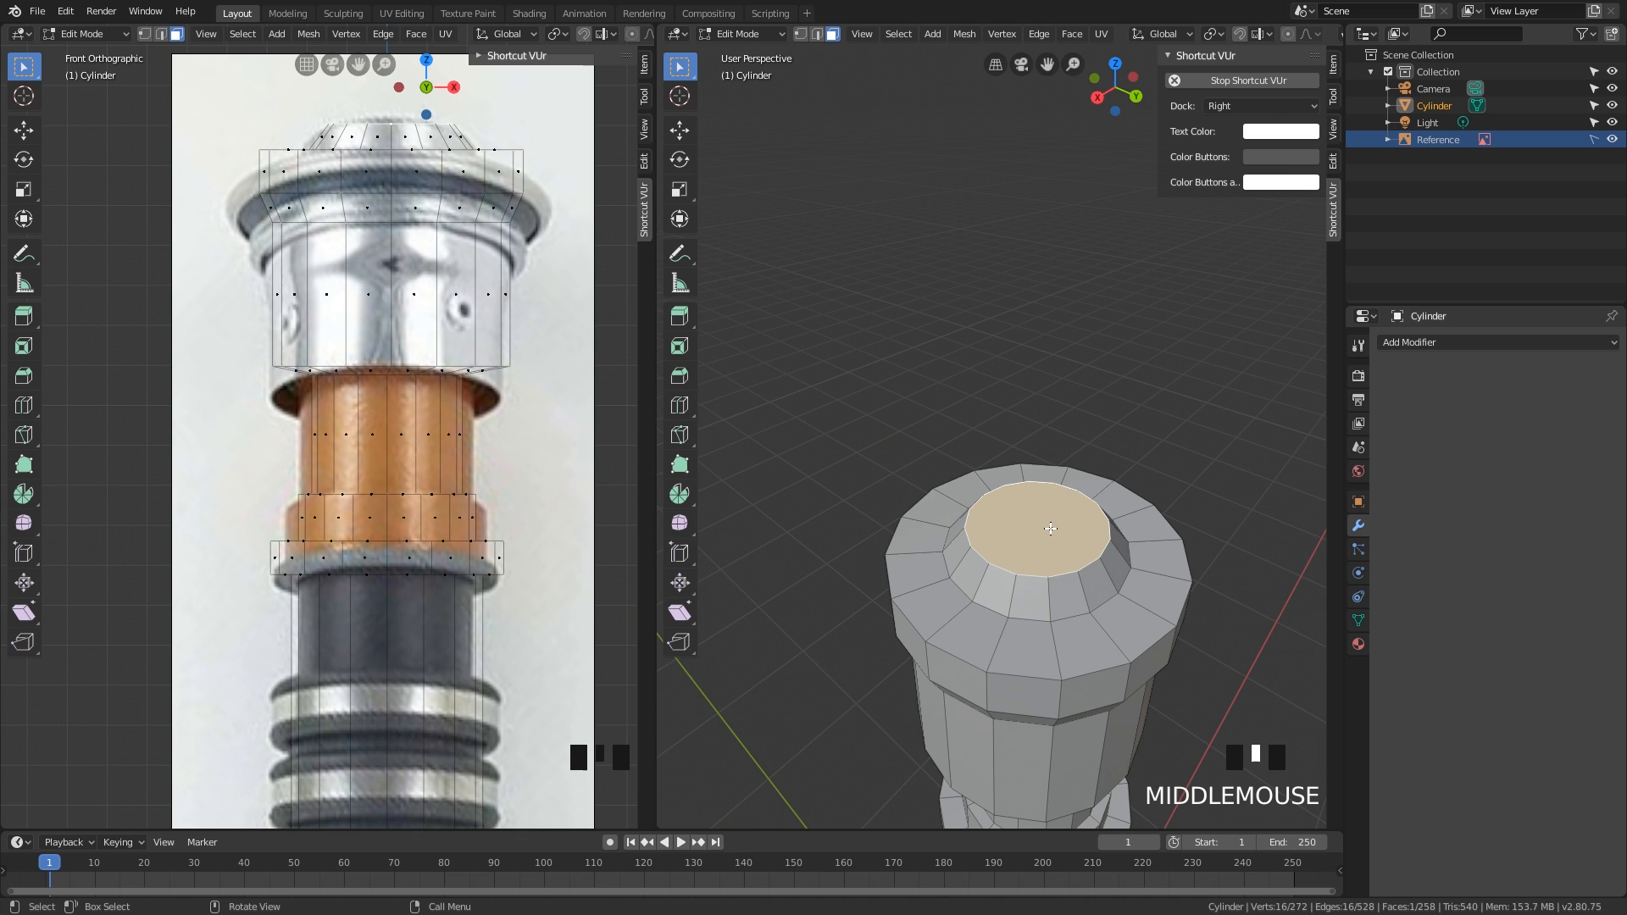
middle_drag(1049, 530, 1044, 519)
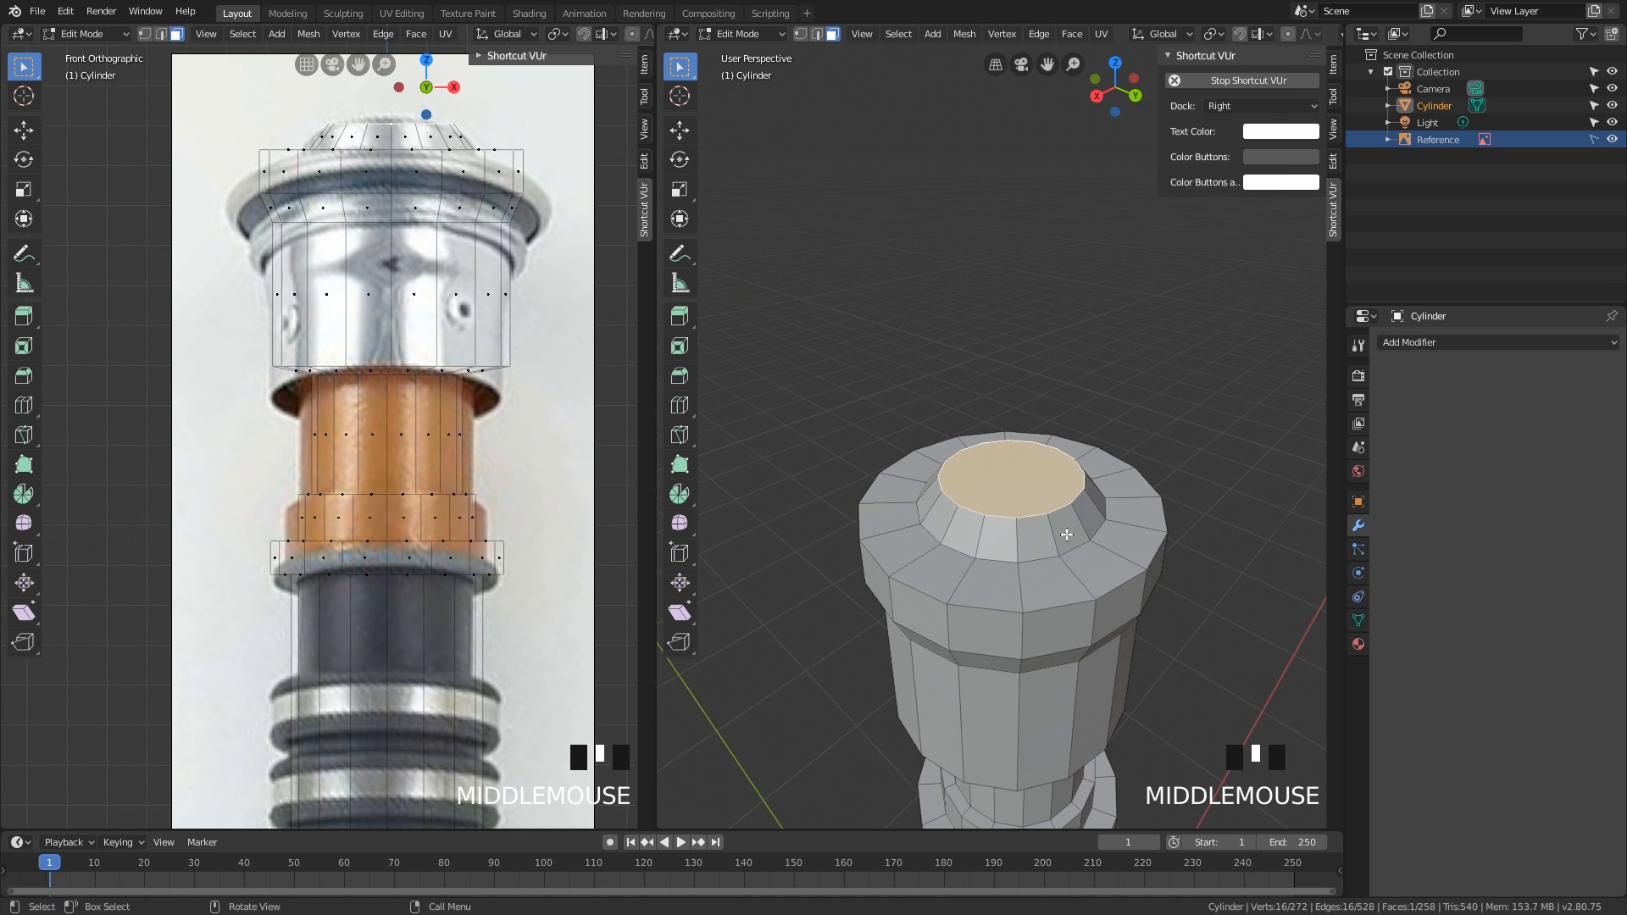
scroll(1109, 548, up, 2)
scroll(1109, 548, down, 2)
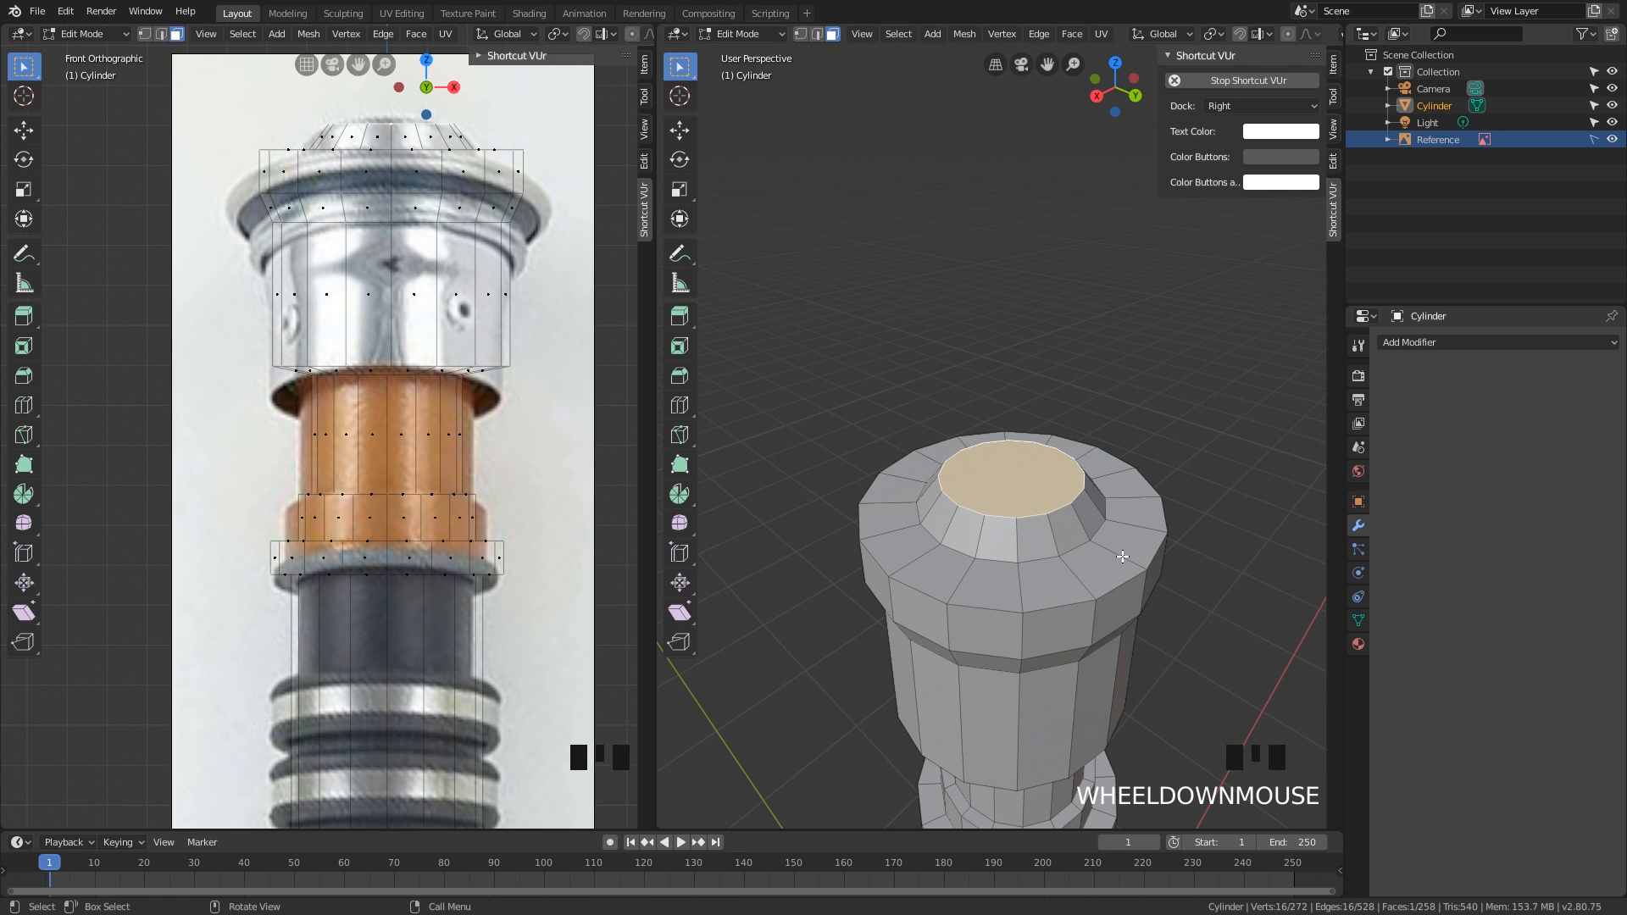
shift+middle_drag(1123, 557, 1105, 536)
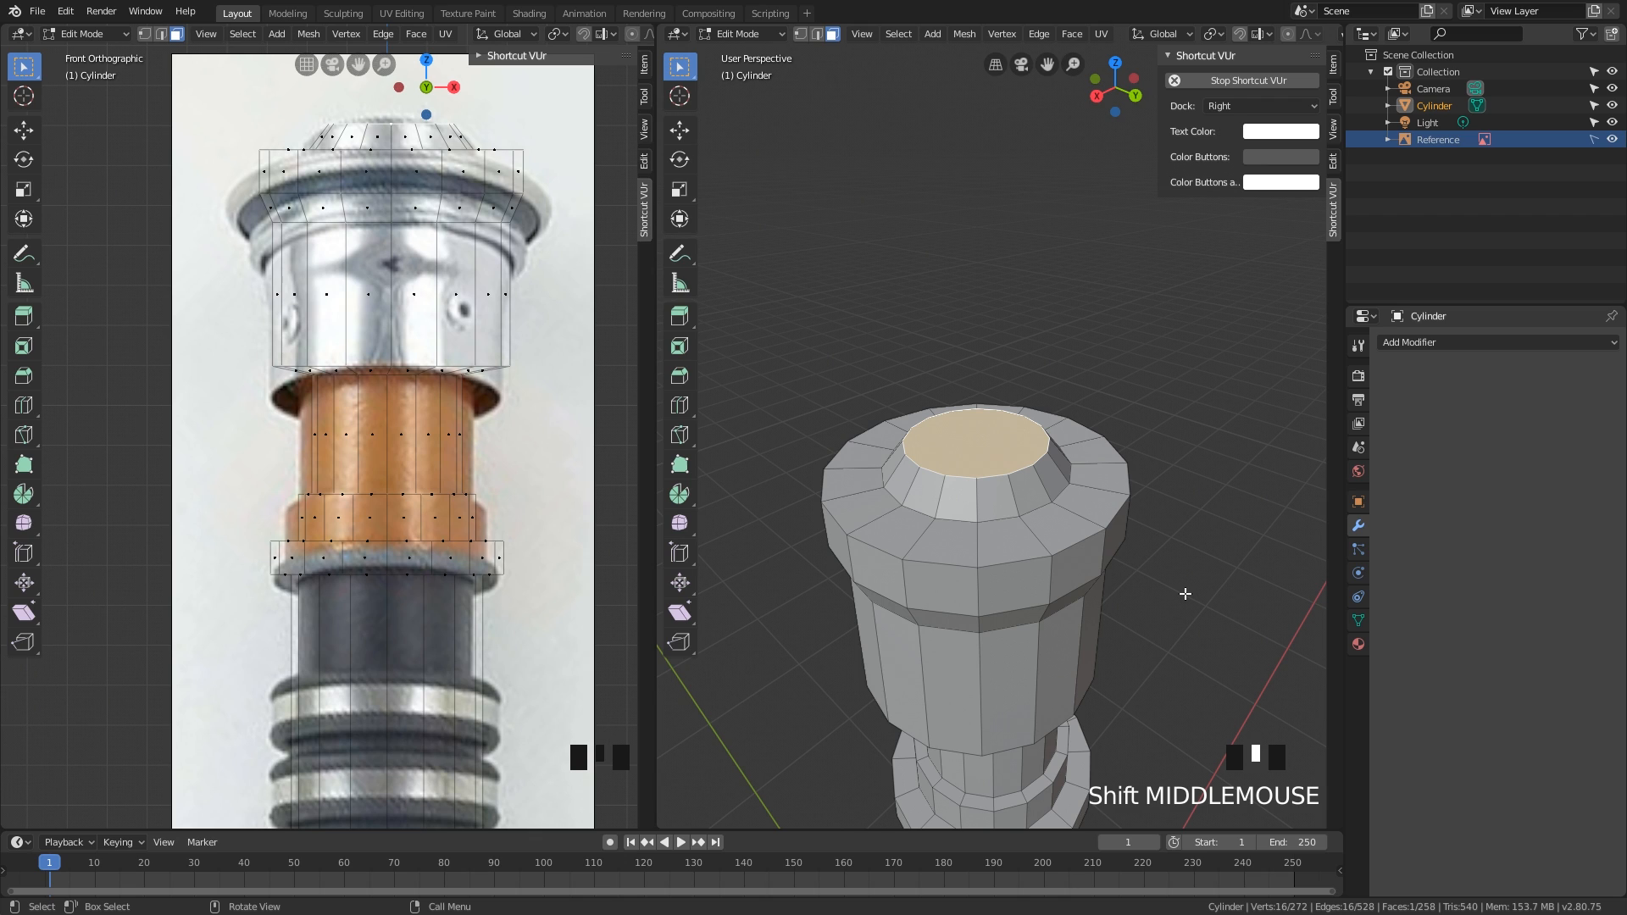
key(i)
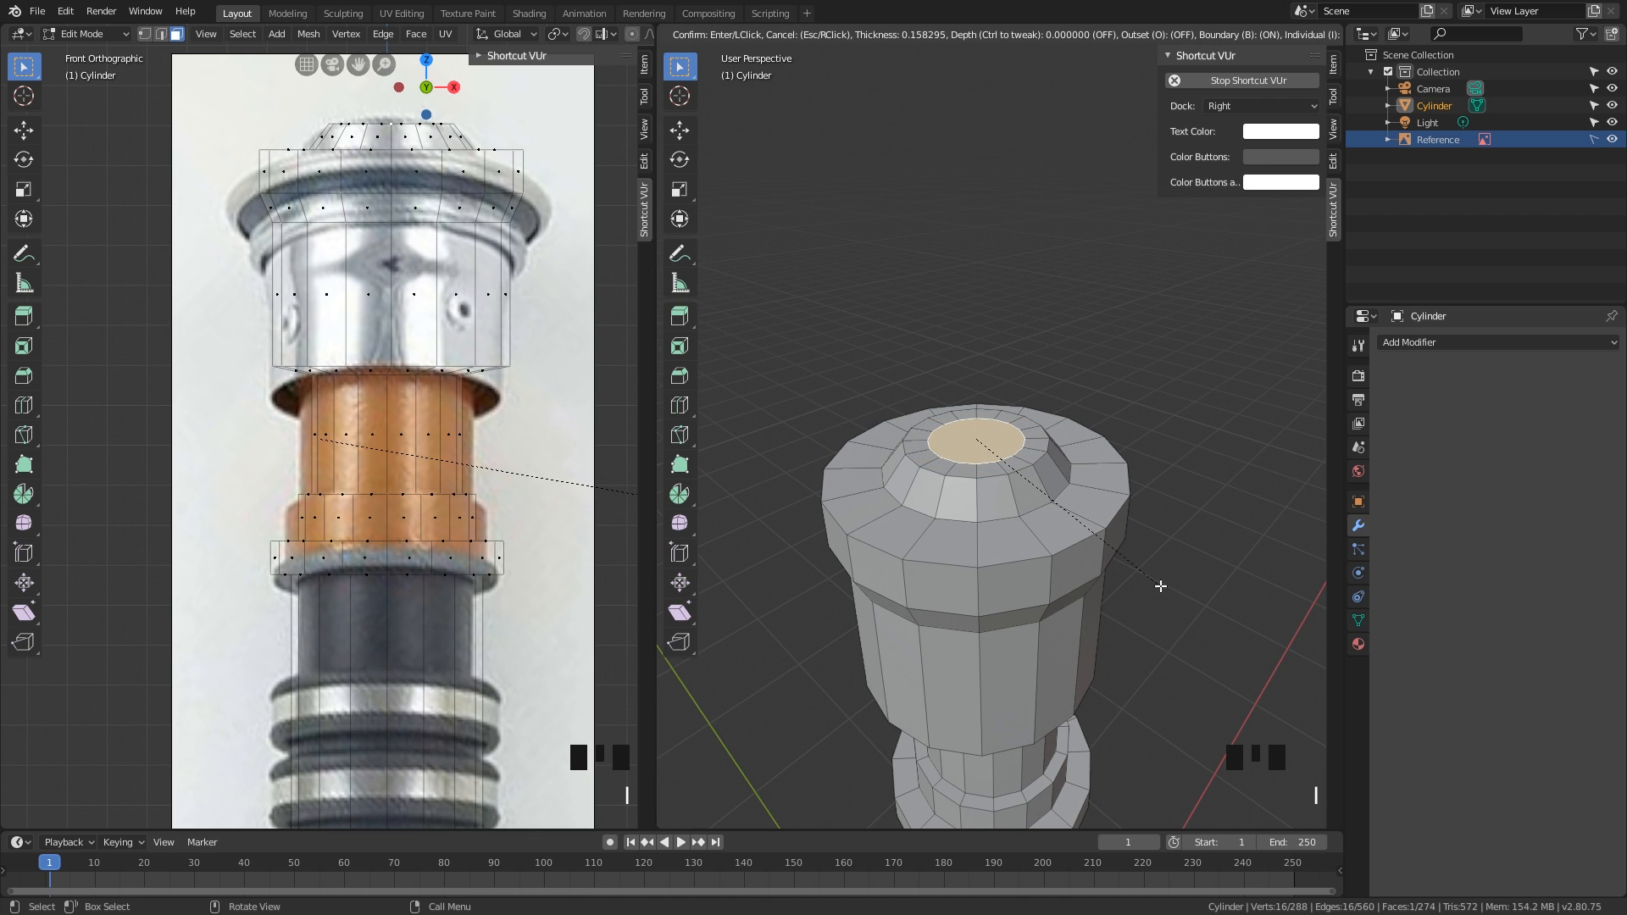
click(1160, 586)
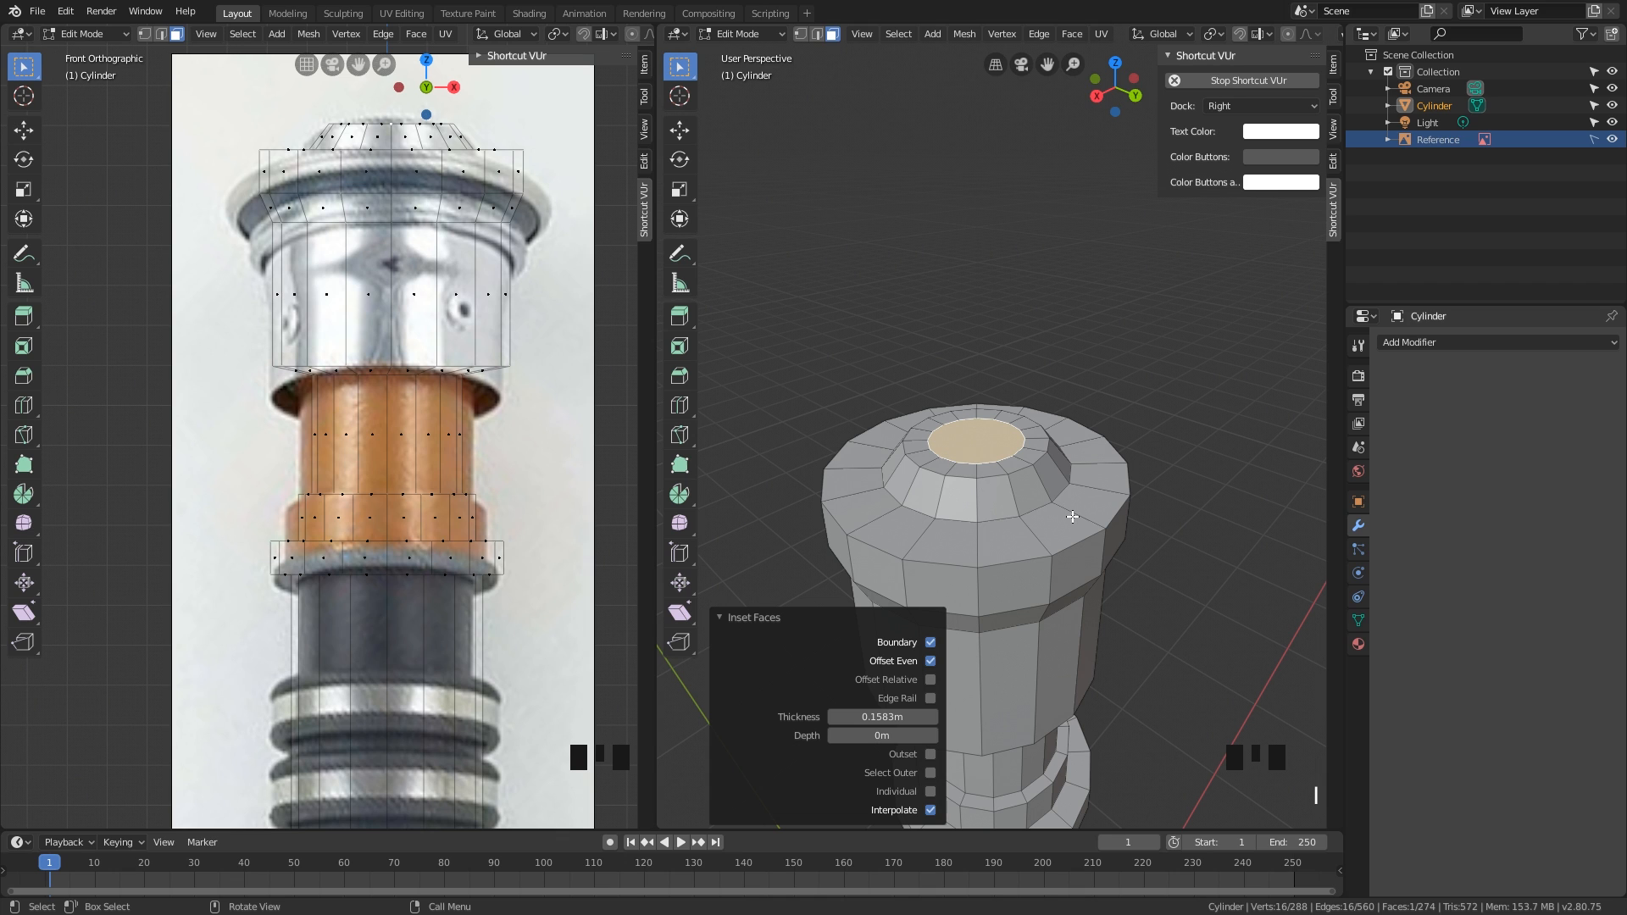
Step: Extrude the inset cap face about 0.0782 m downward to form a round recess
middle_drag(1072, 516, 1113, 426)
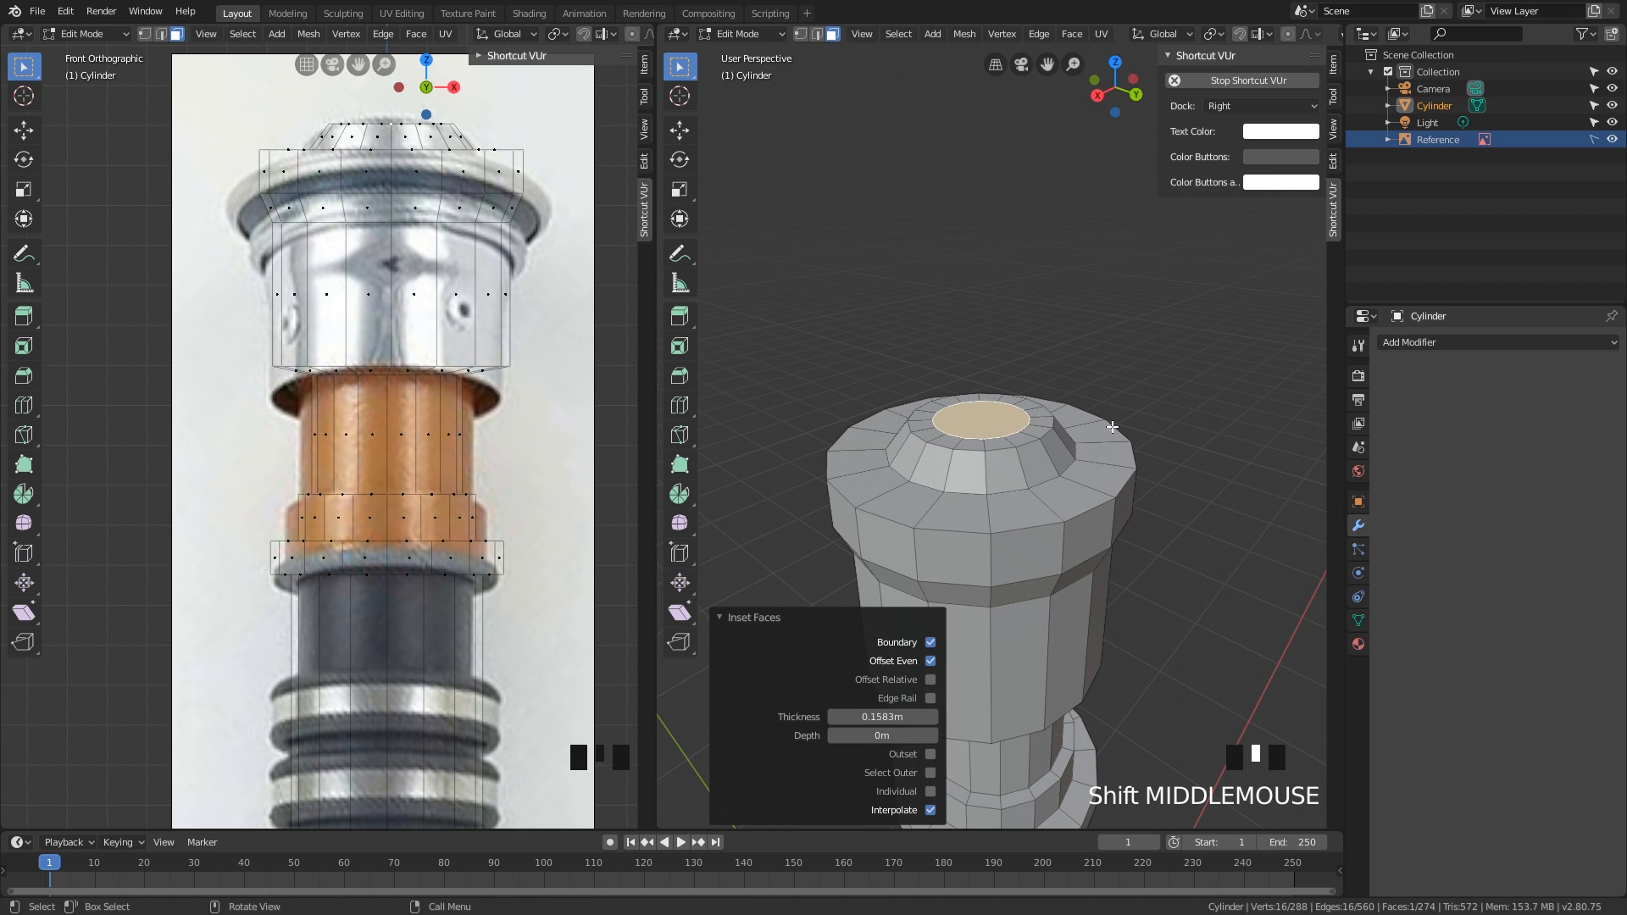
key(e)
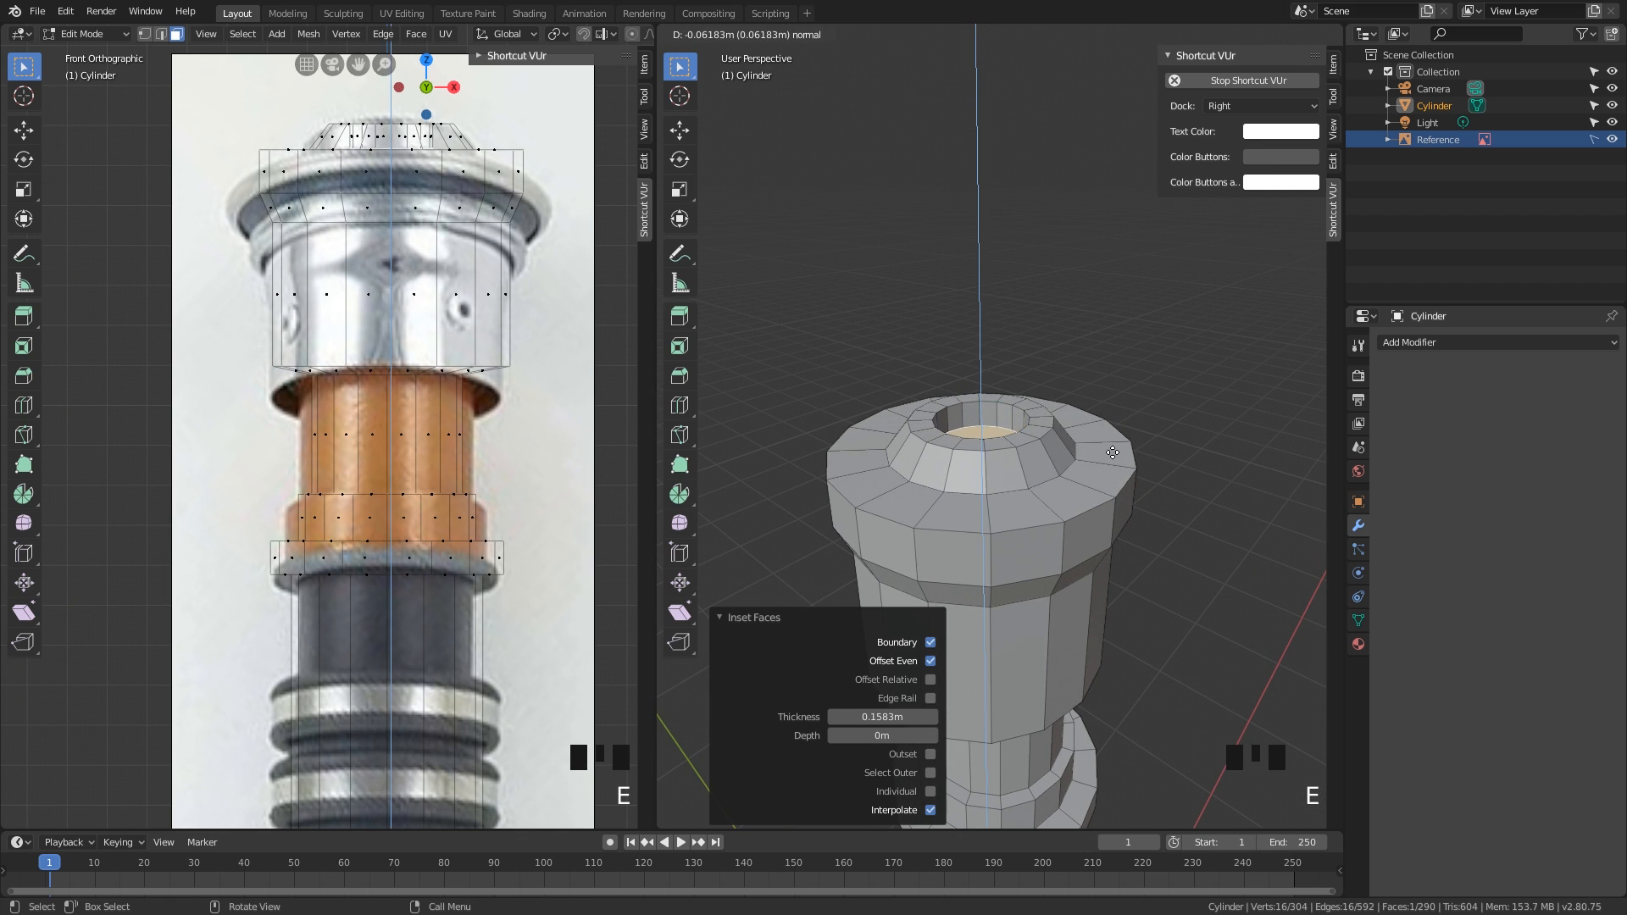
click(1112, 459)
middle_drag(1113, 458, 1019, 470)
scroll(1030, 483, up, 2)
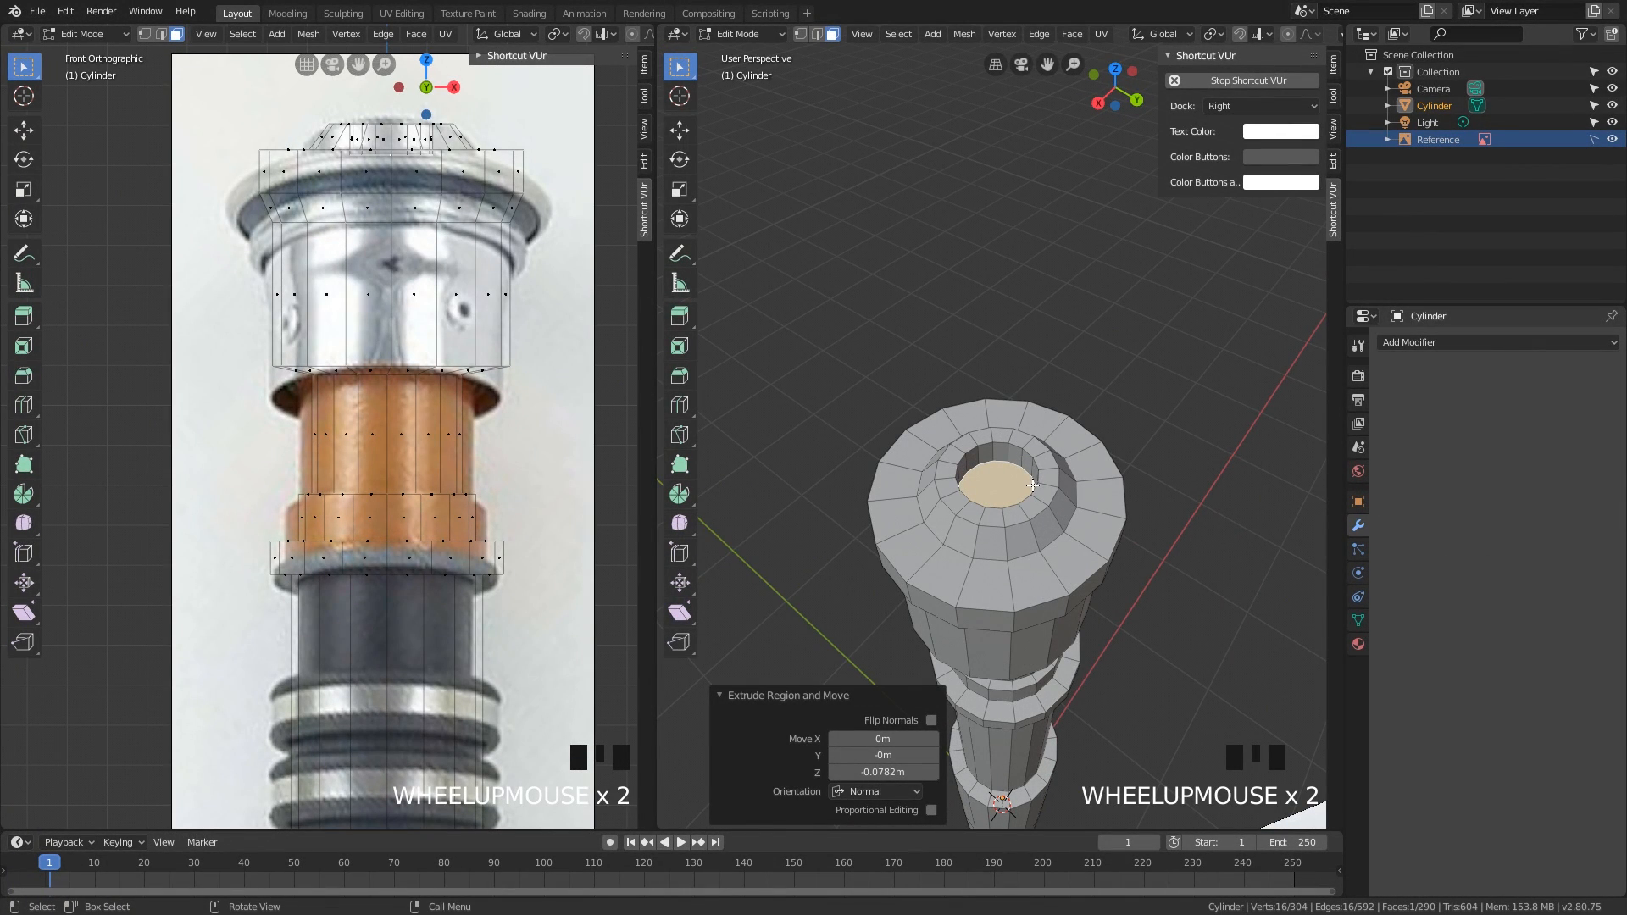
middle_drag(1032, 484, 959, 484)
click(999, 451)
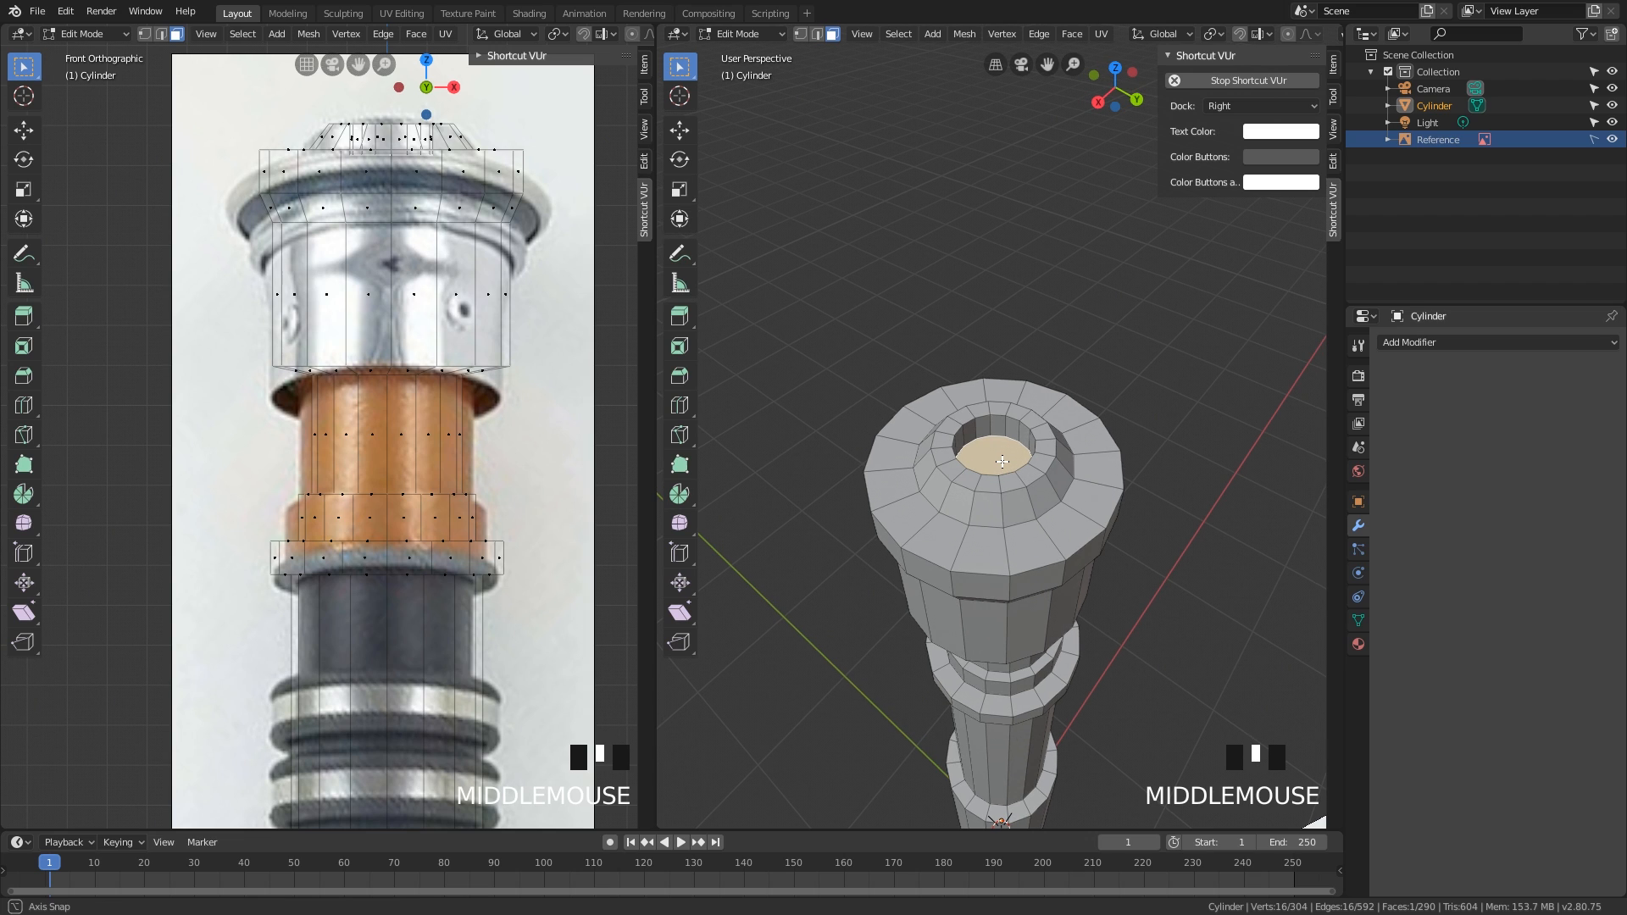
middle_drag(932, 422, 1051, 411)
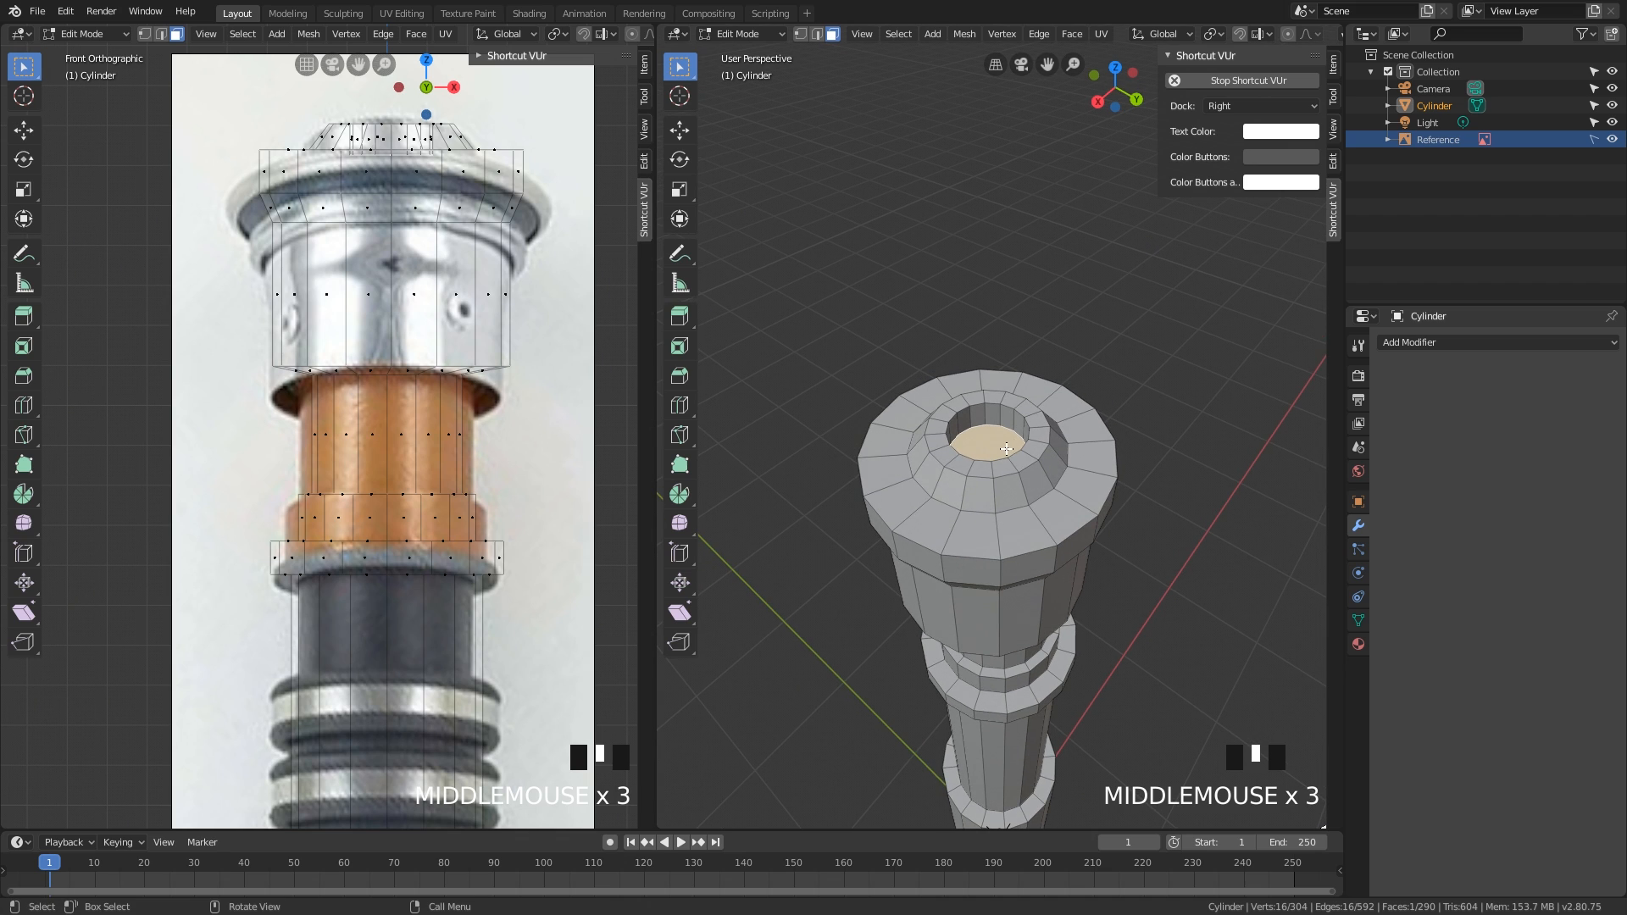
click(1126, 368)
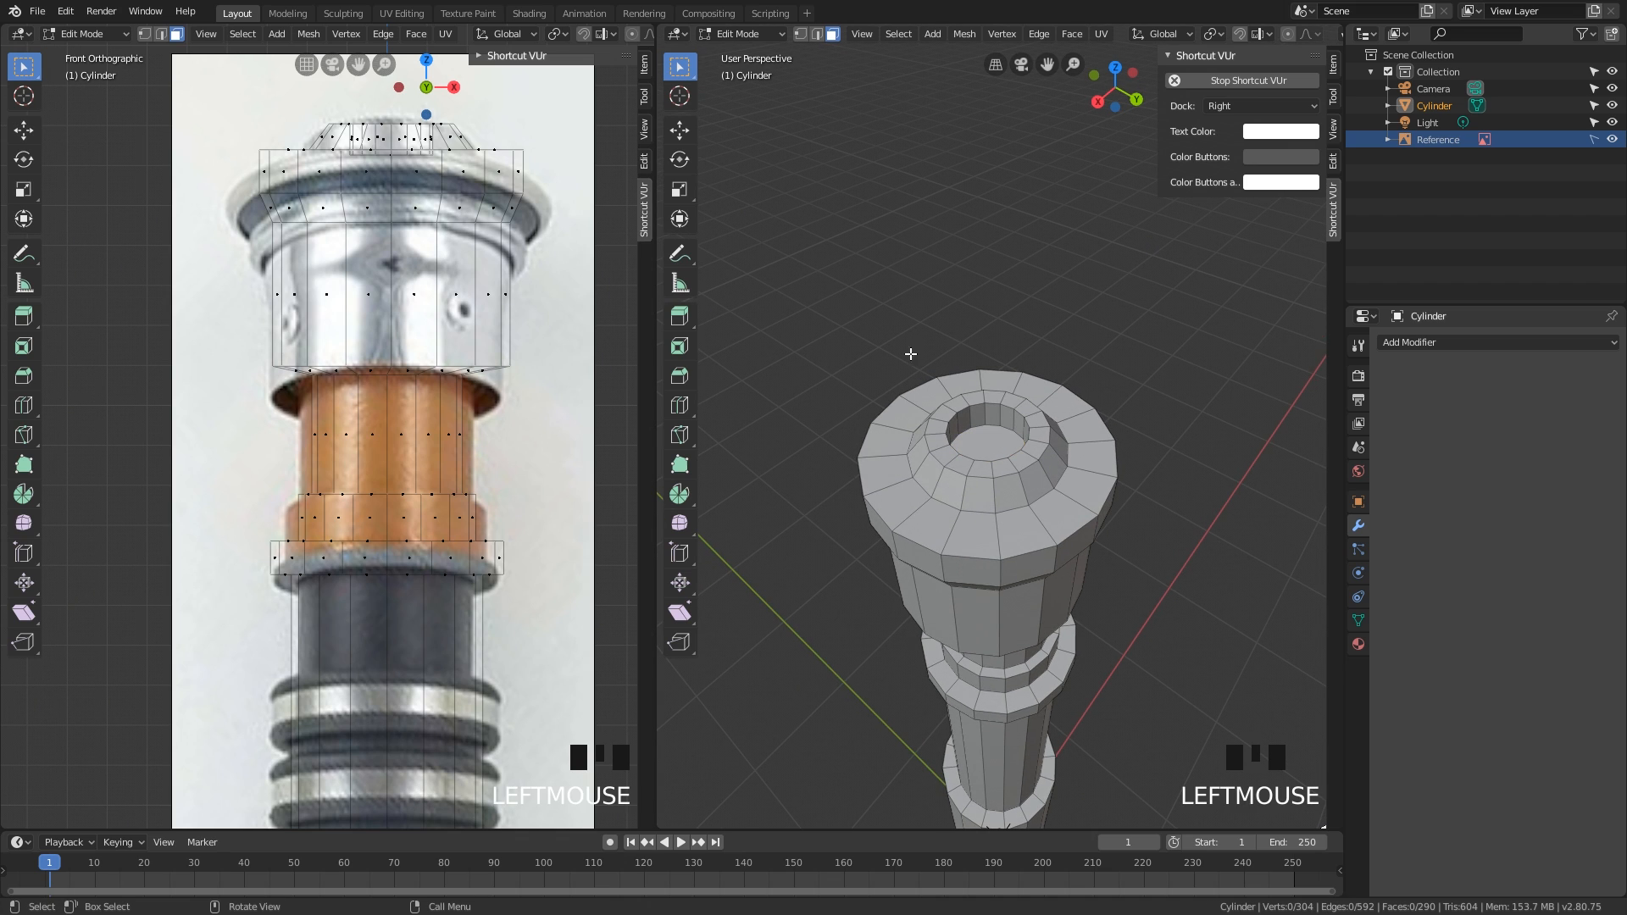
Step: Select the recess floor and grow the face selection outward until it covers the whole top cap, including its sloped sides
scroll(1033, 452, up, 2)
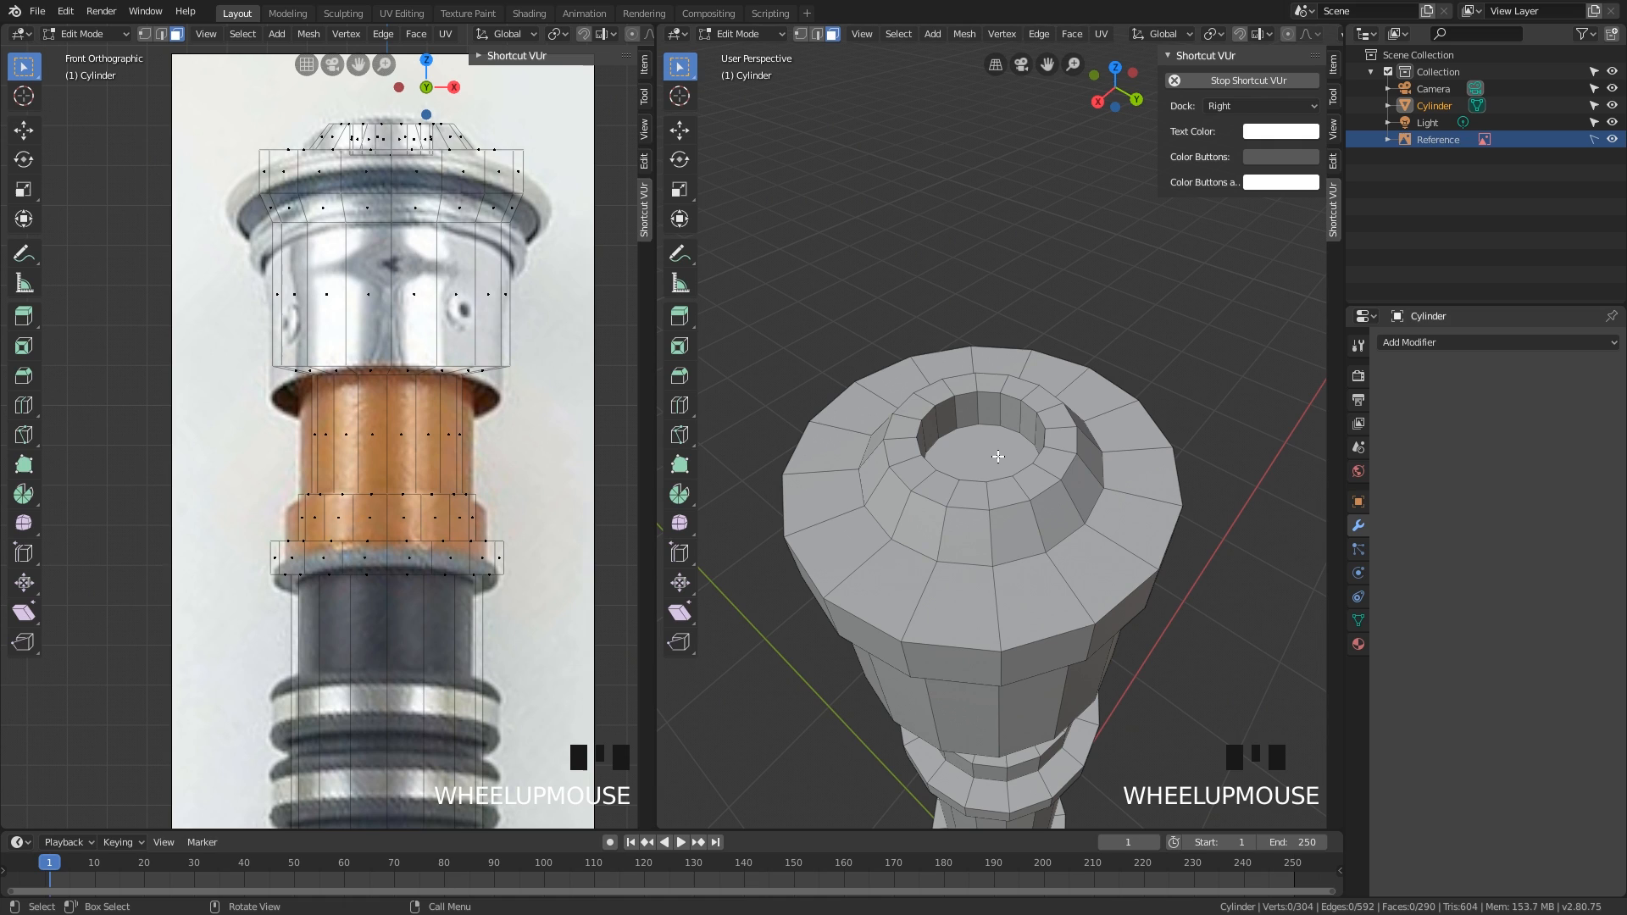
click(999, 457)
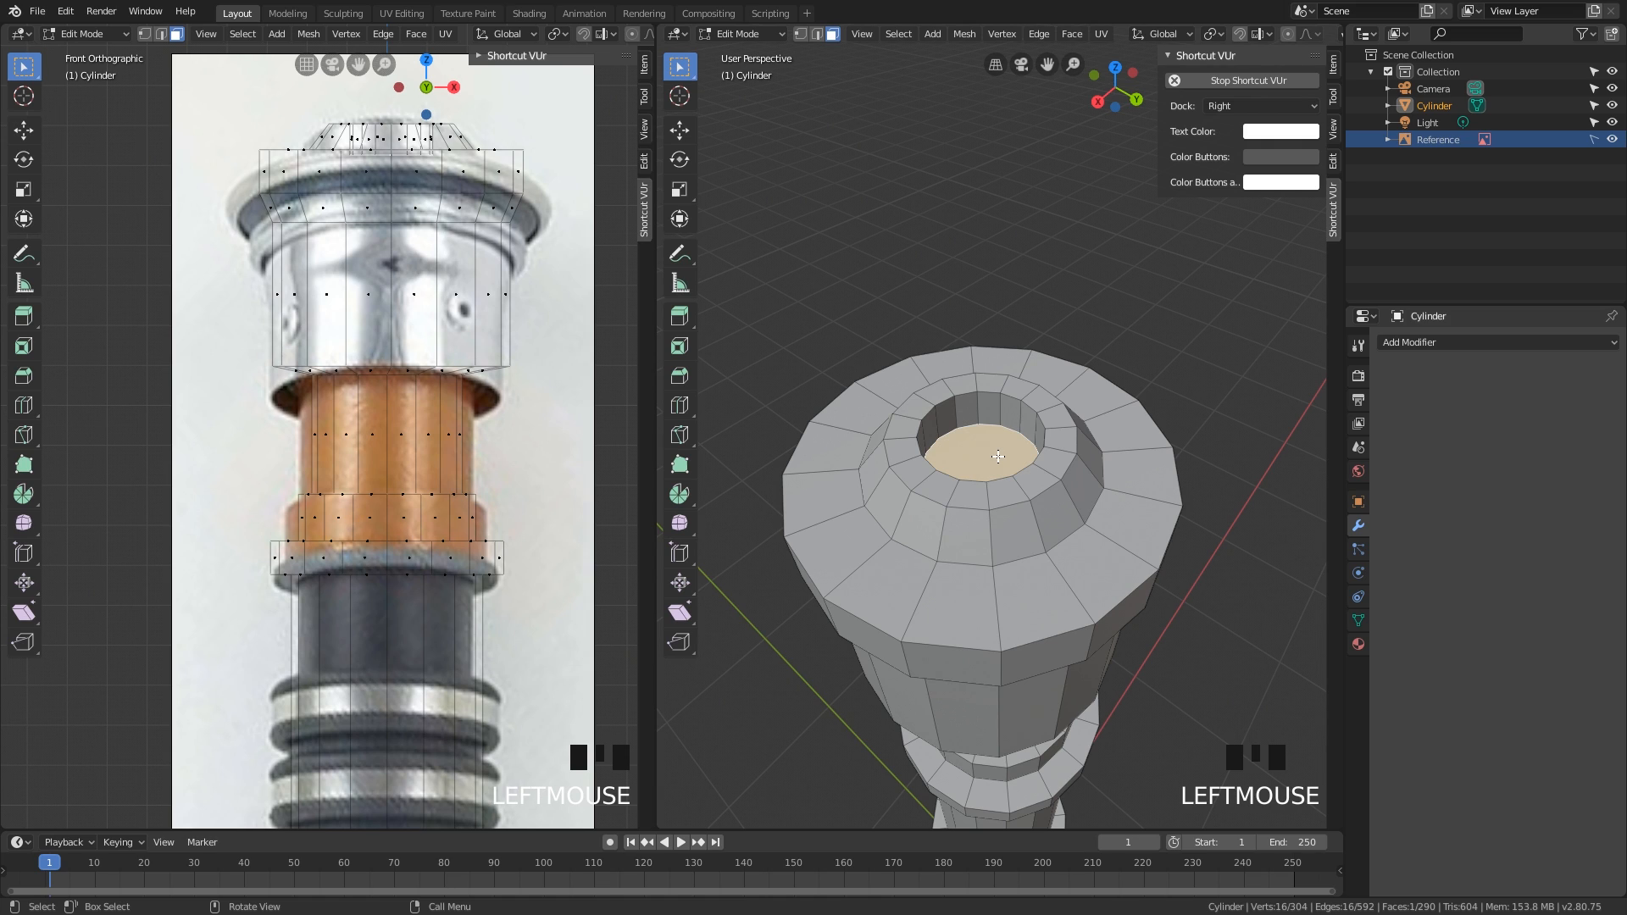
key(ctrl+KP_Add)
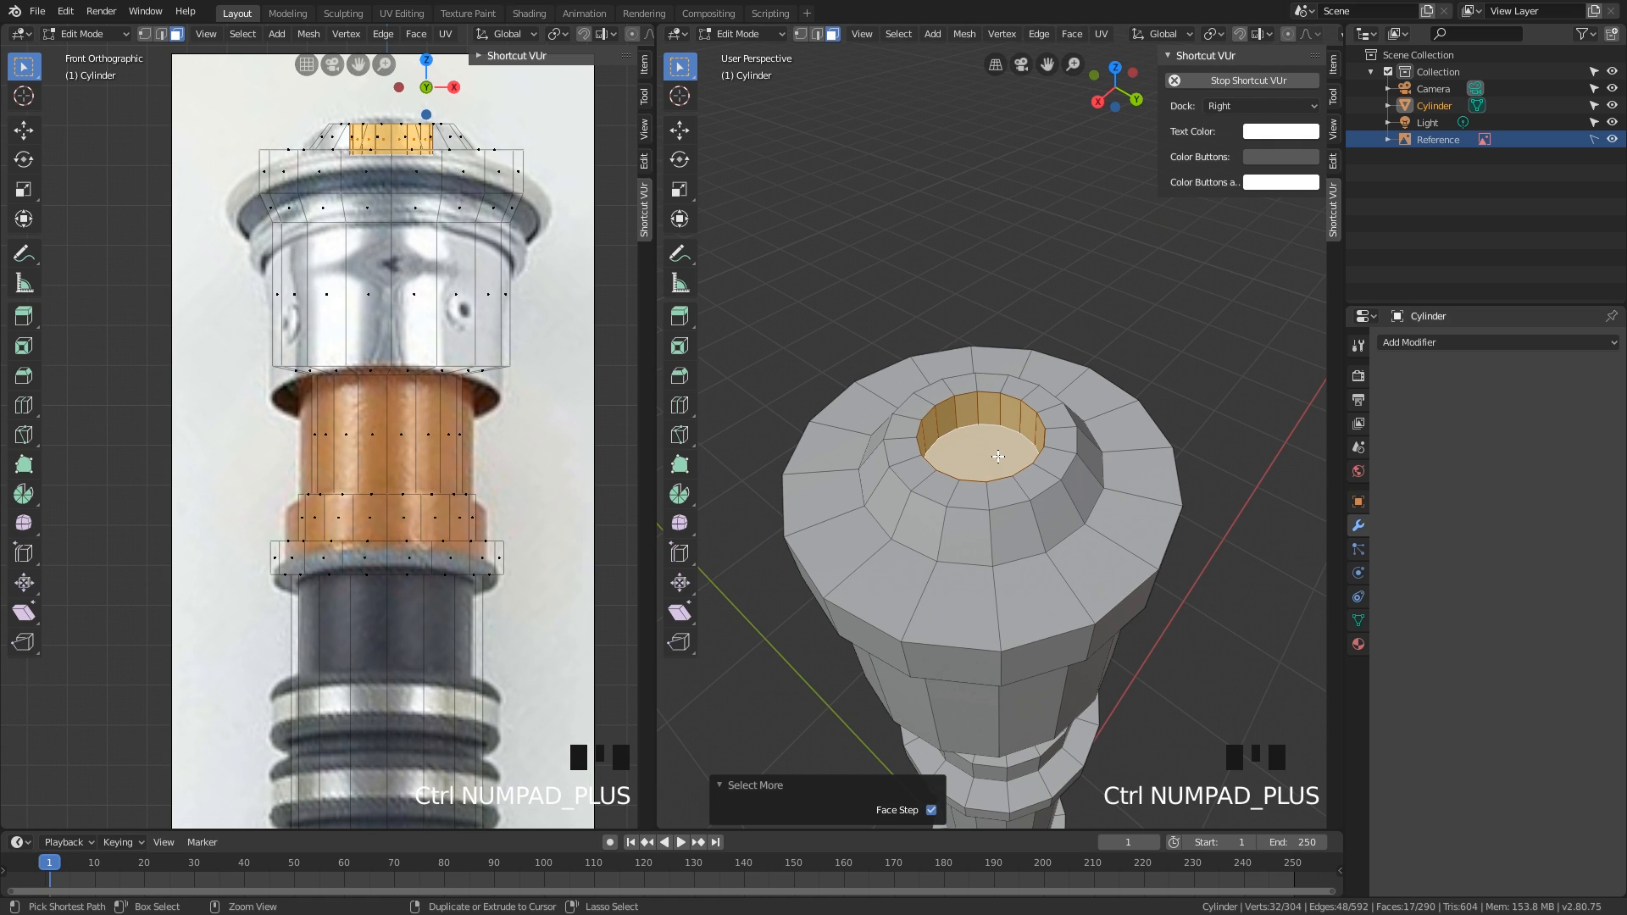
key(ctrl+KP_Add)
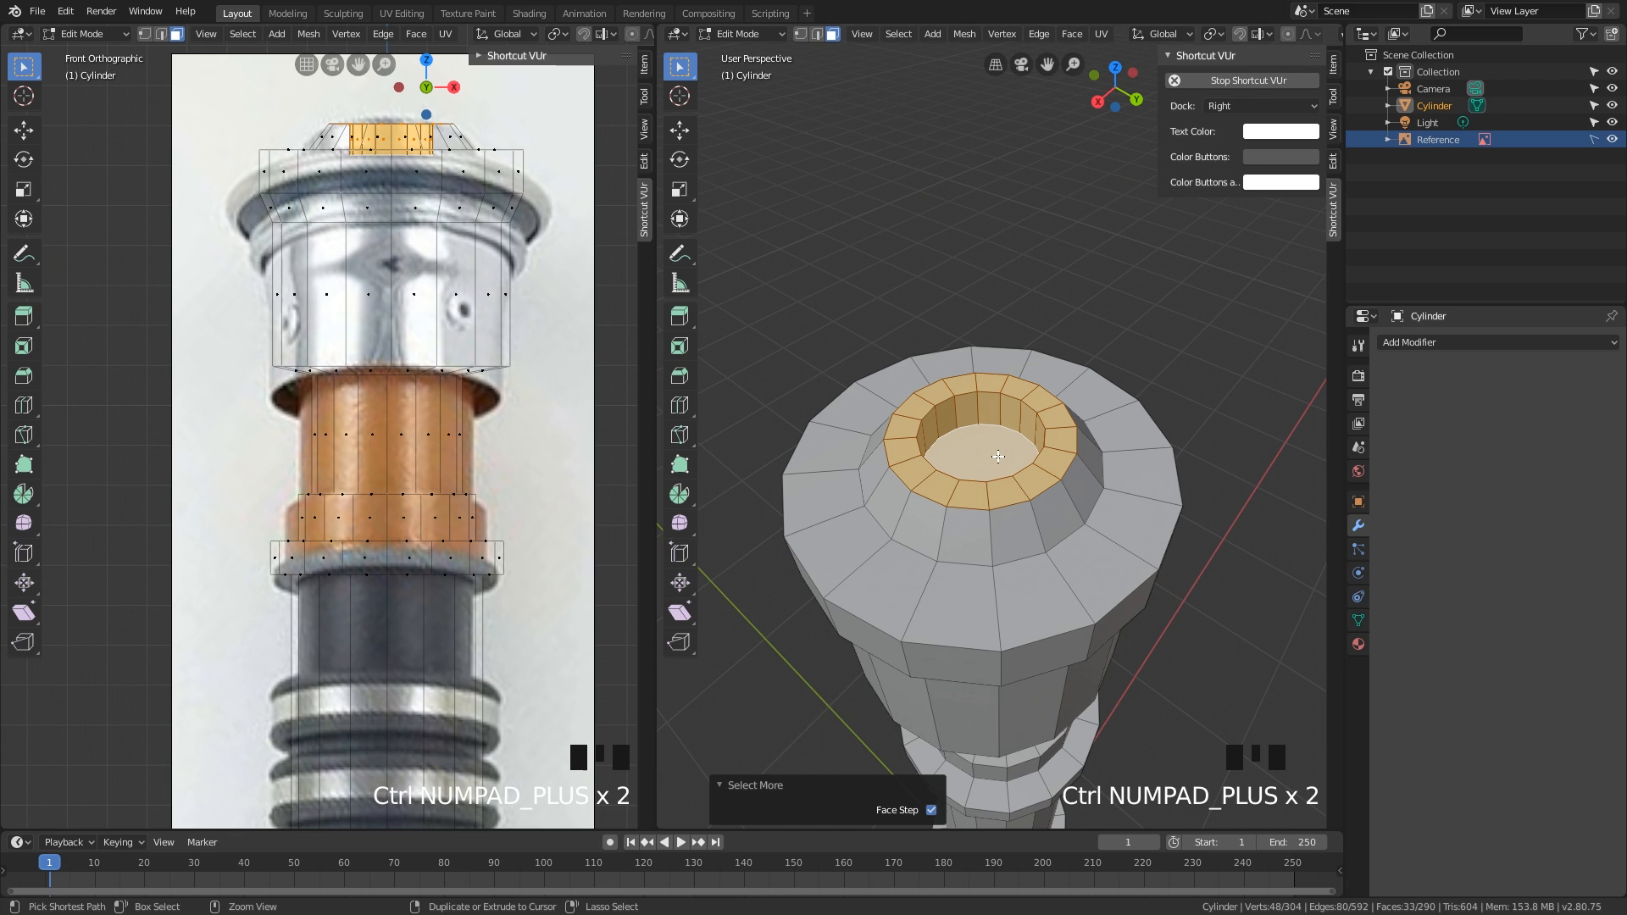
key(ctrl+KP_Subtract)
key(ctrl+KP_Add)
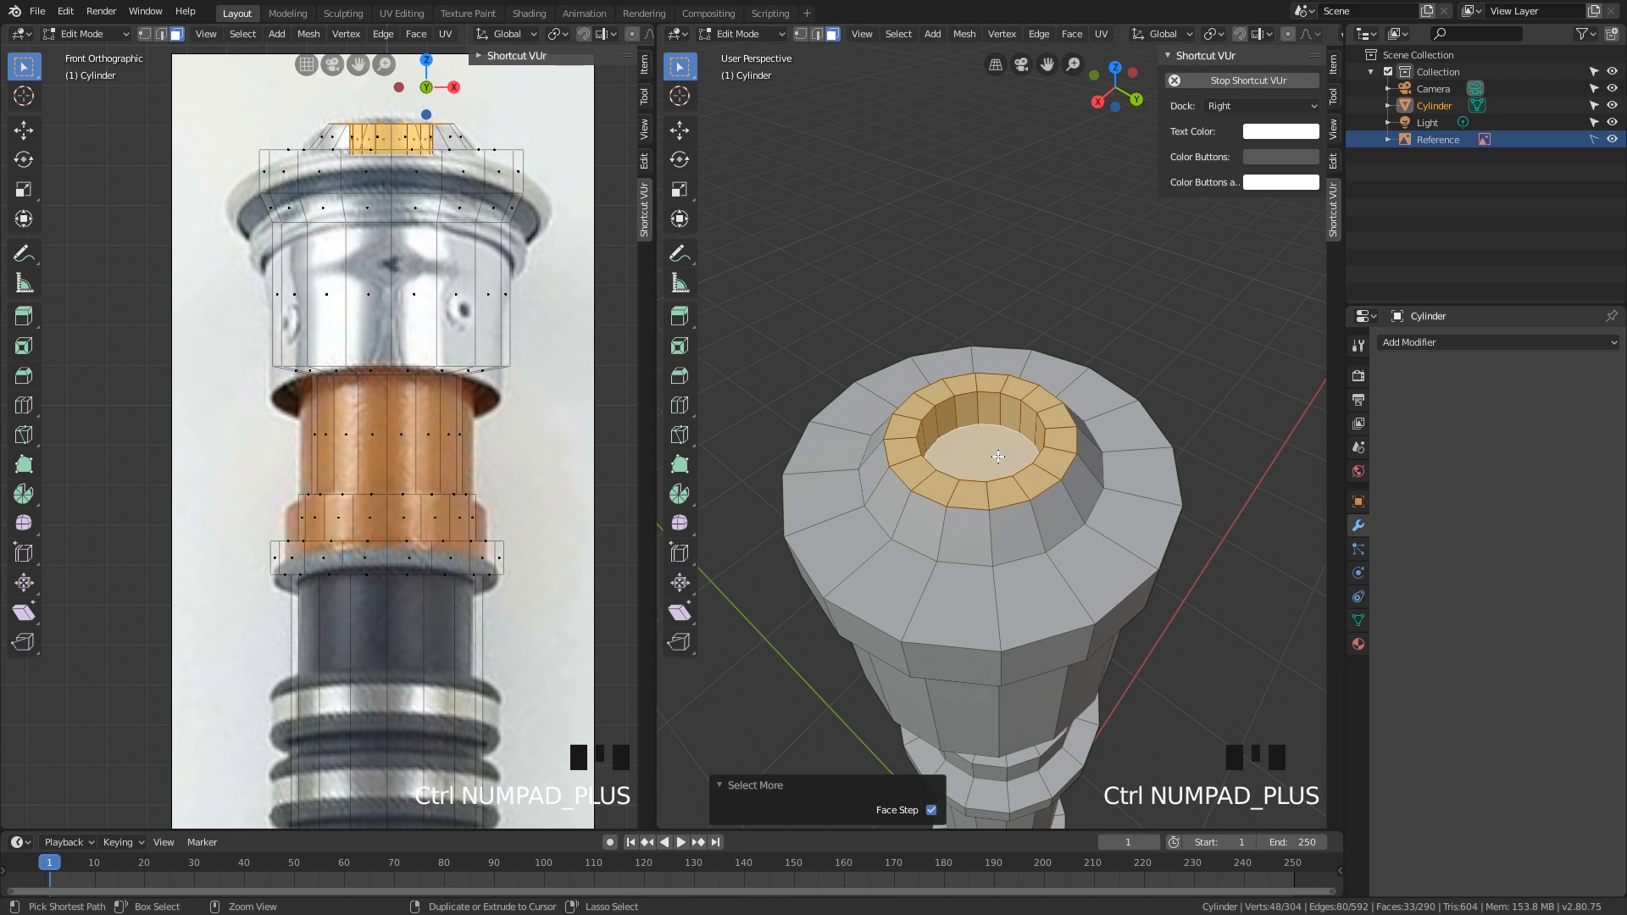
key(ctrl+KP_Subtract)
key(ctrl+KP_Add)
key(ctrl+KP_Add)
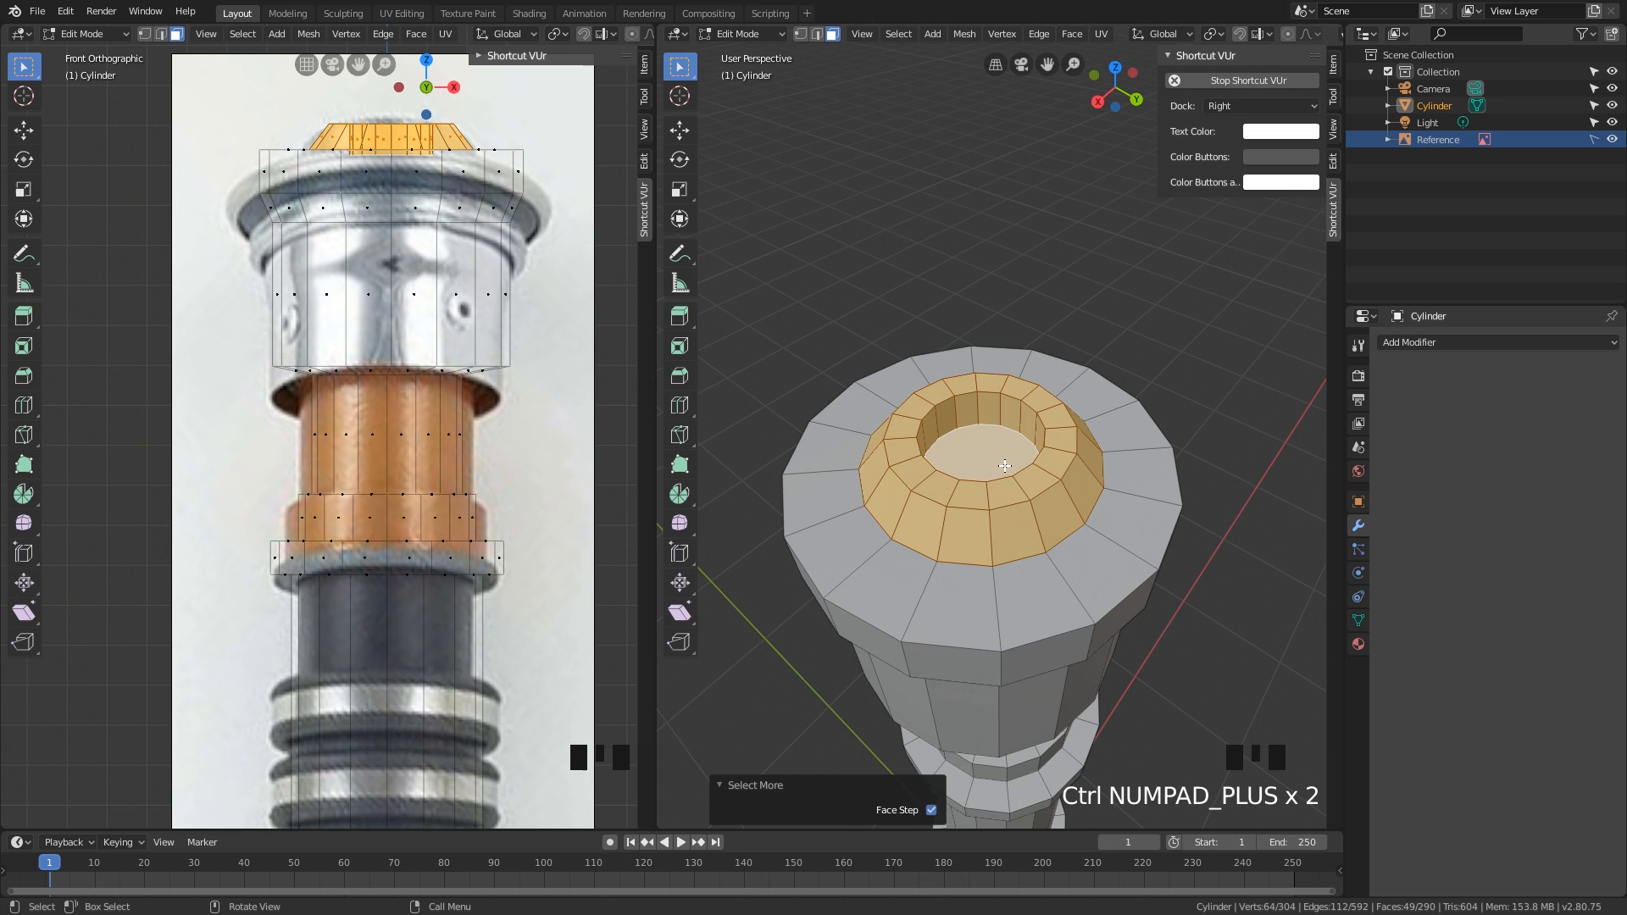
mouse_move(1013, 469)
middle_down()
mouse_move(1018, 425)
mouse_move(1024, 468)
mouse_move(1041, 459)
middle_up()
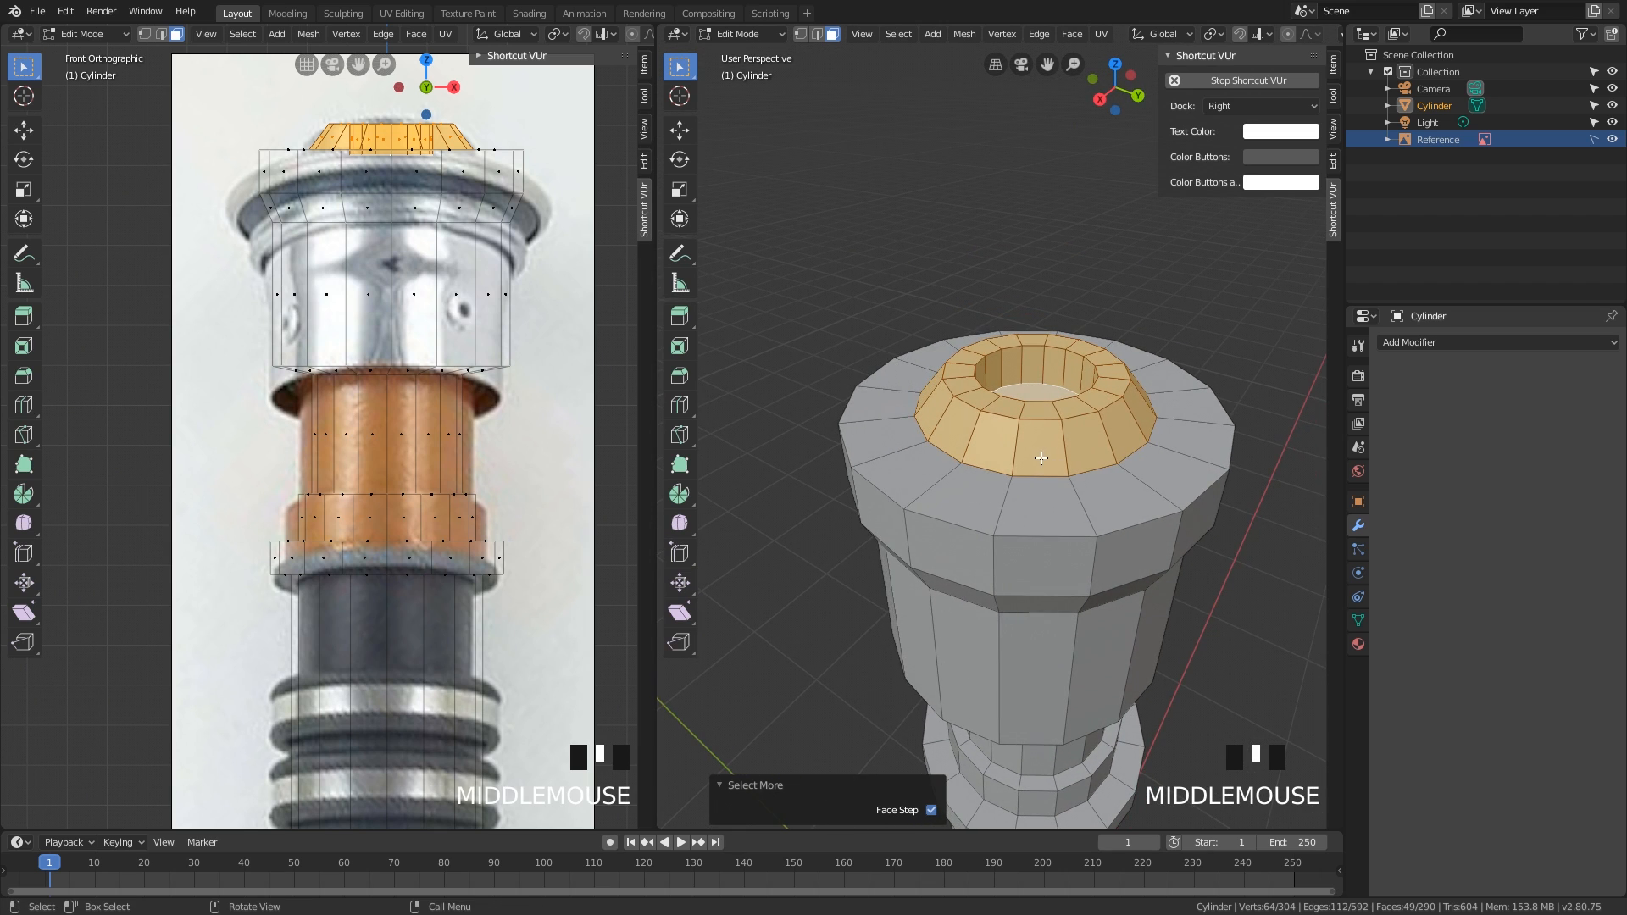
key(s)
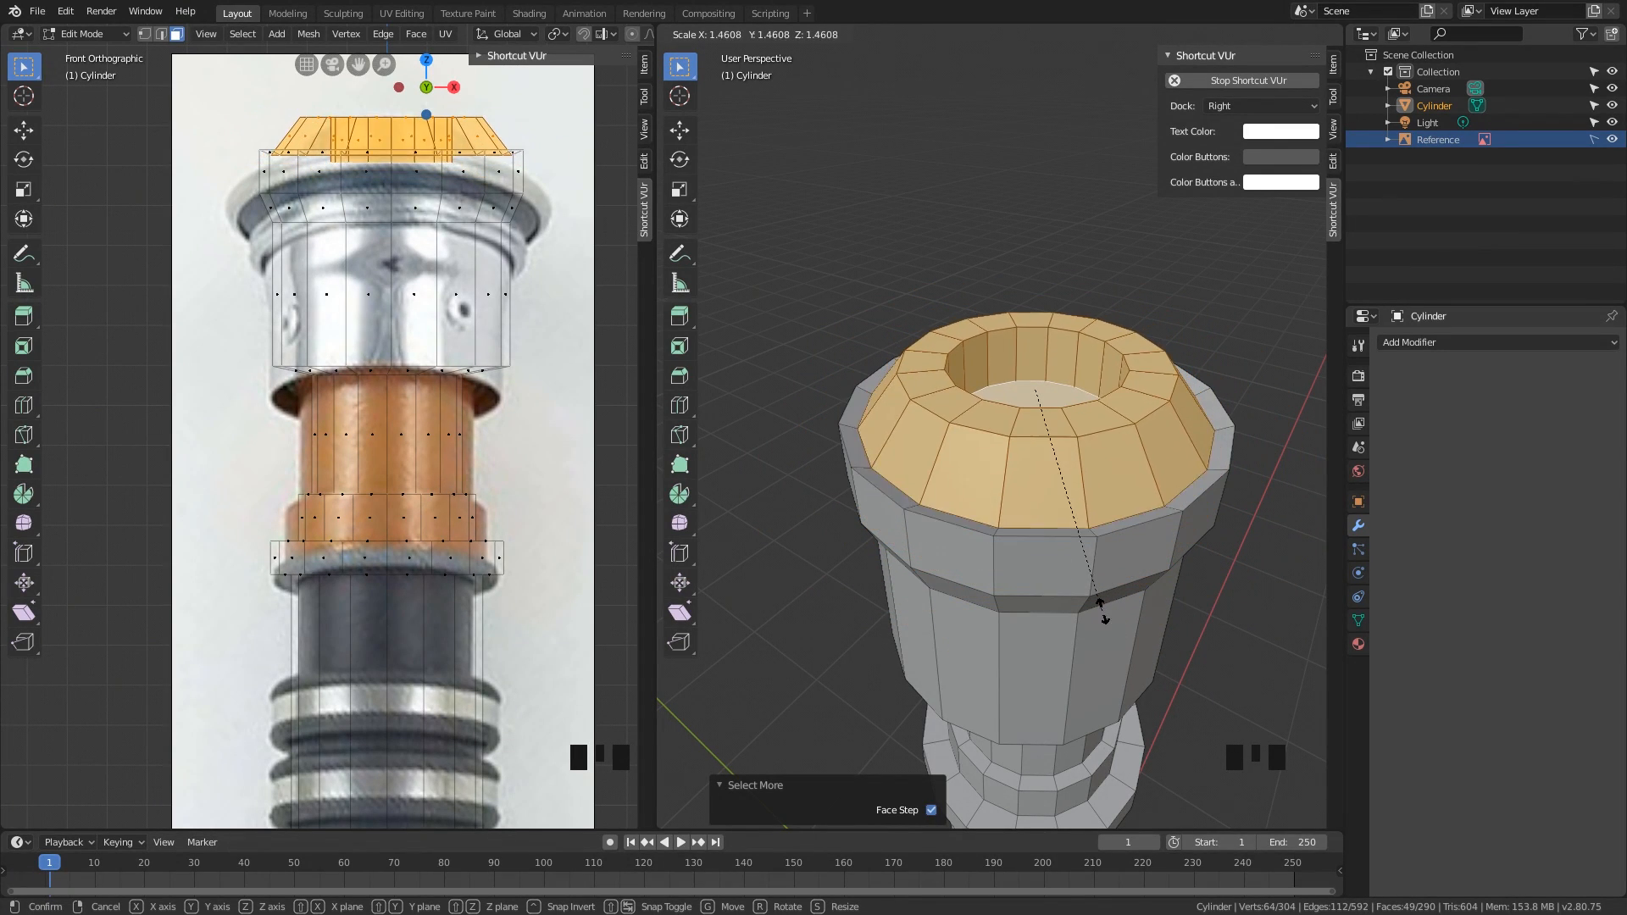
right_click(1079, 572)
middle_drag(1138, 605, 1119, 564)
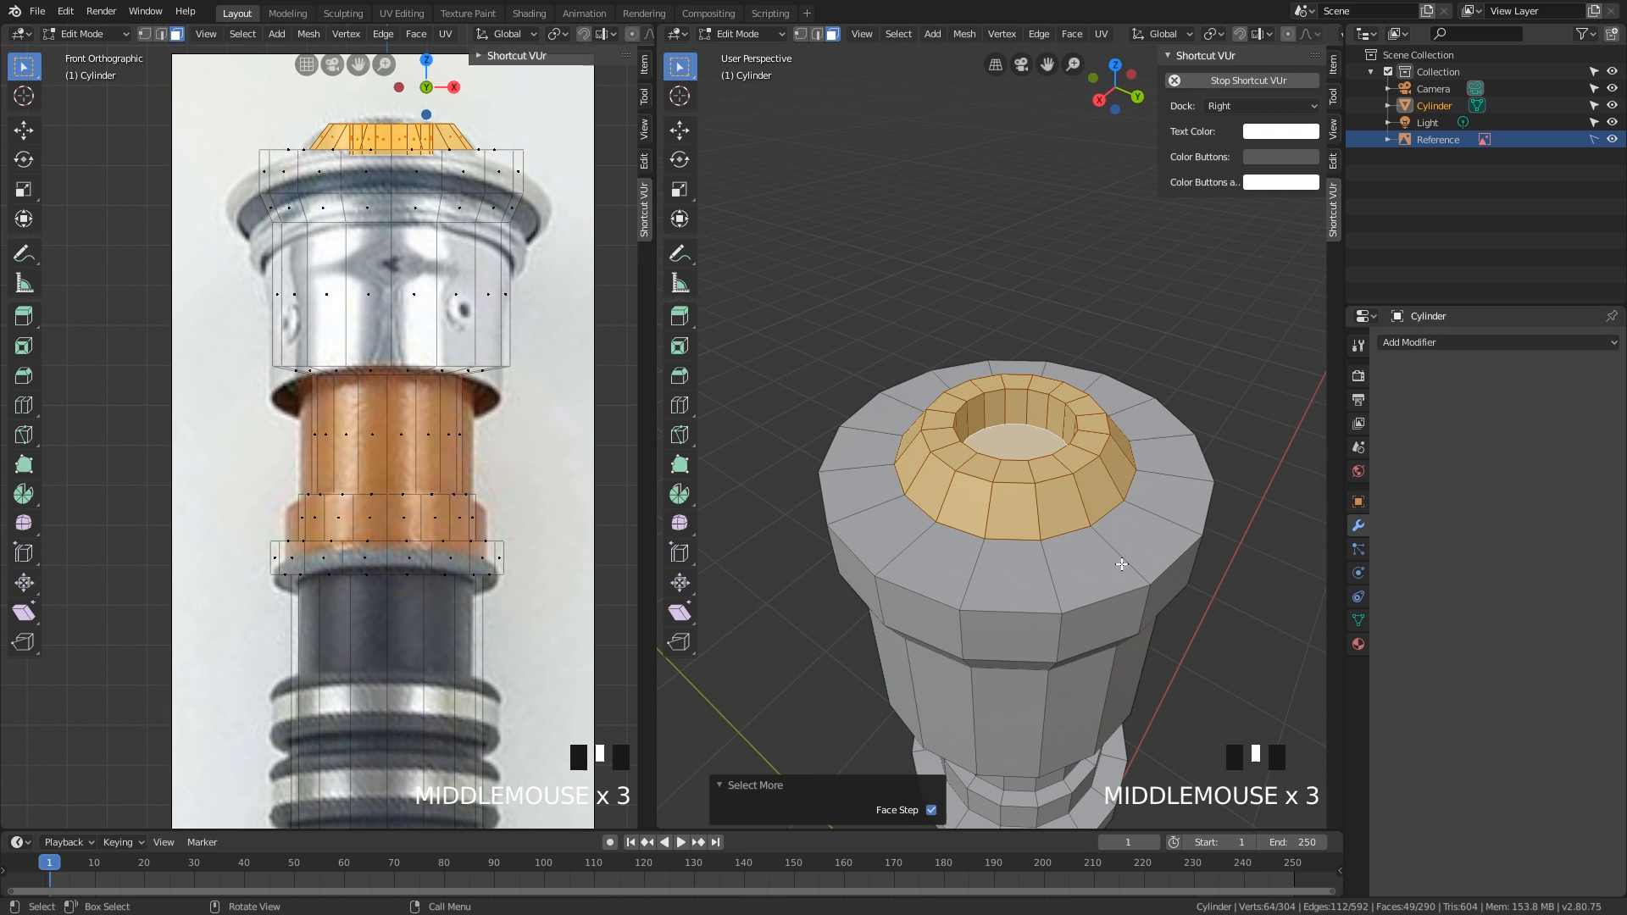
middle_drag(1122, 564, 1118, 569)
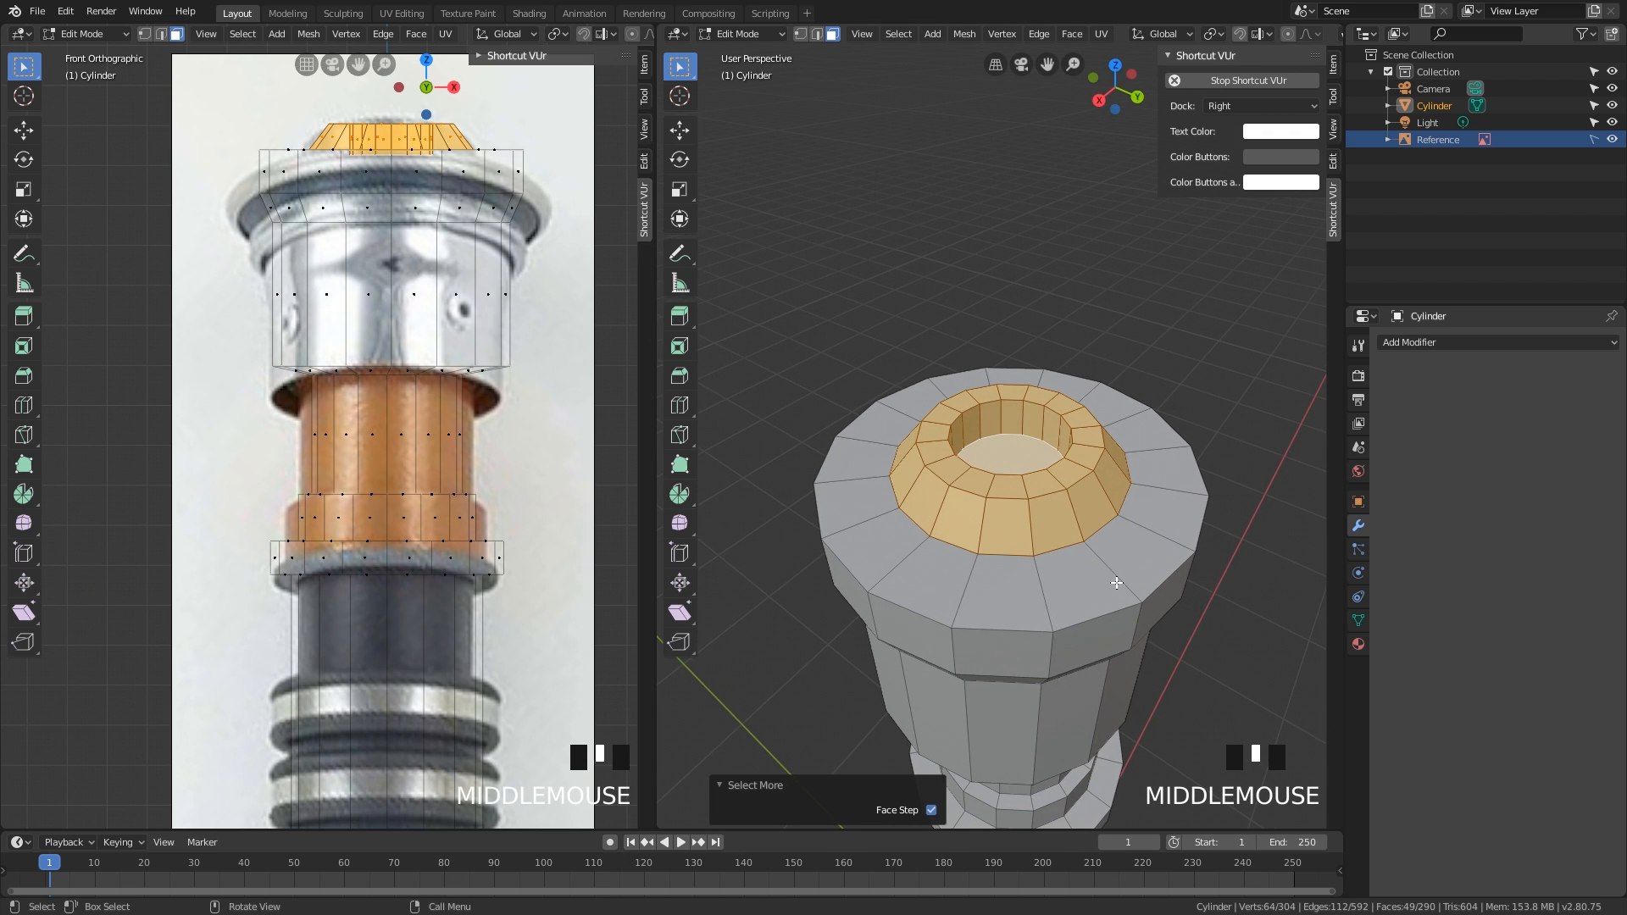
Step: Try scaling the selected cap in X and Y to about 1.290 with the Scale tool's gizmo, ending in the Select Box tool
click(22, 193)
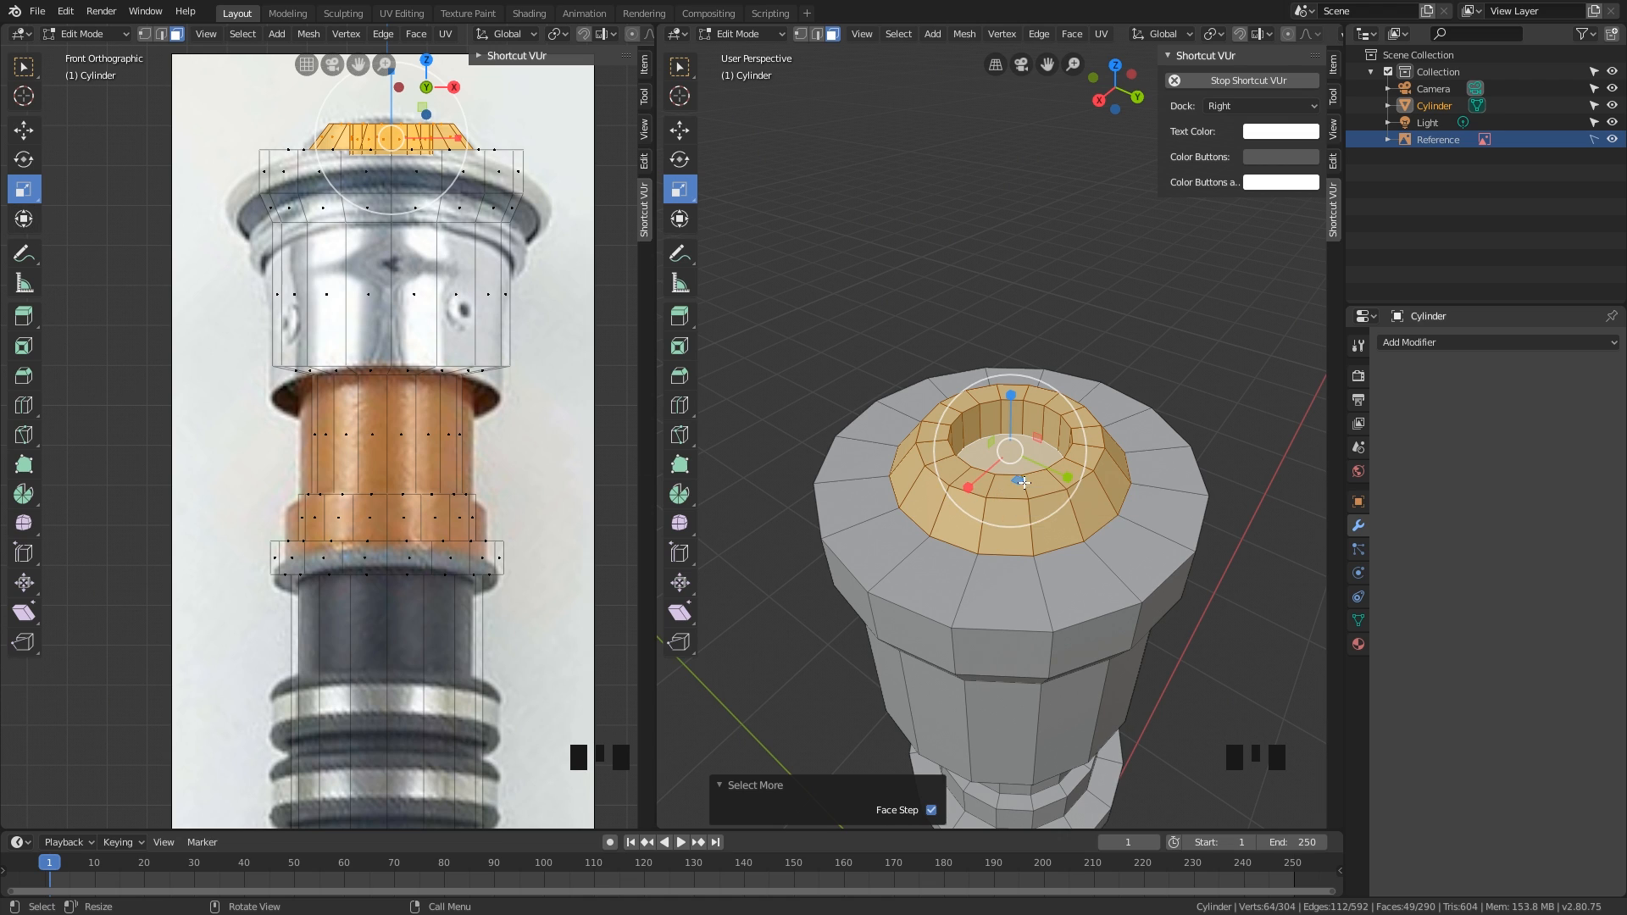
drag(1018, 483, 996, 492)
key(ctrl+z)
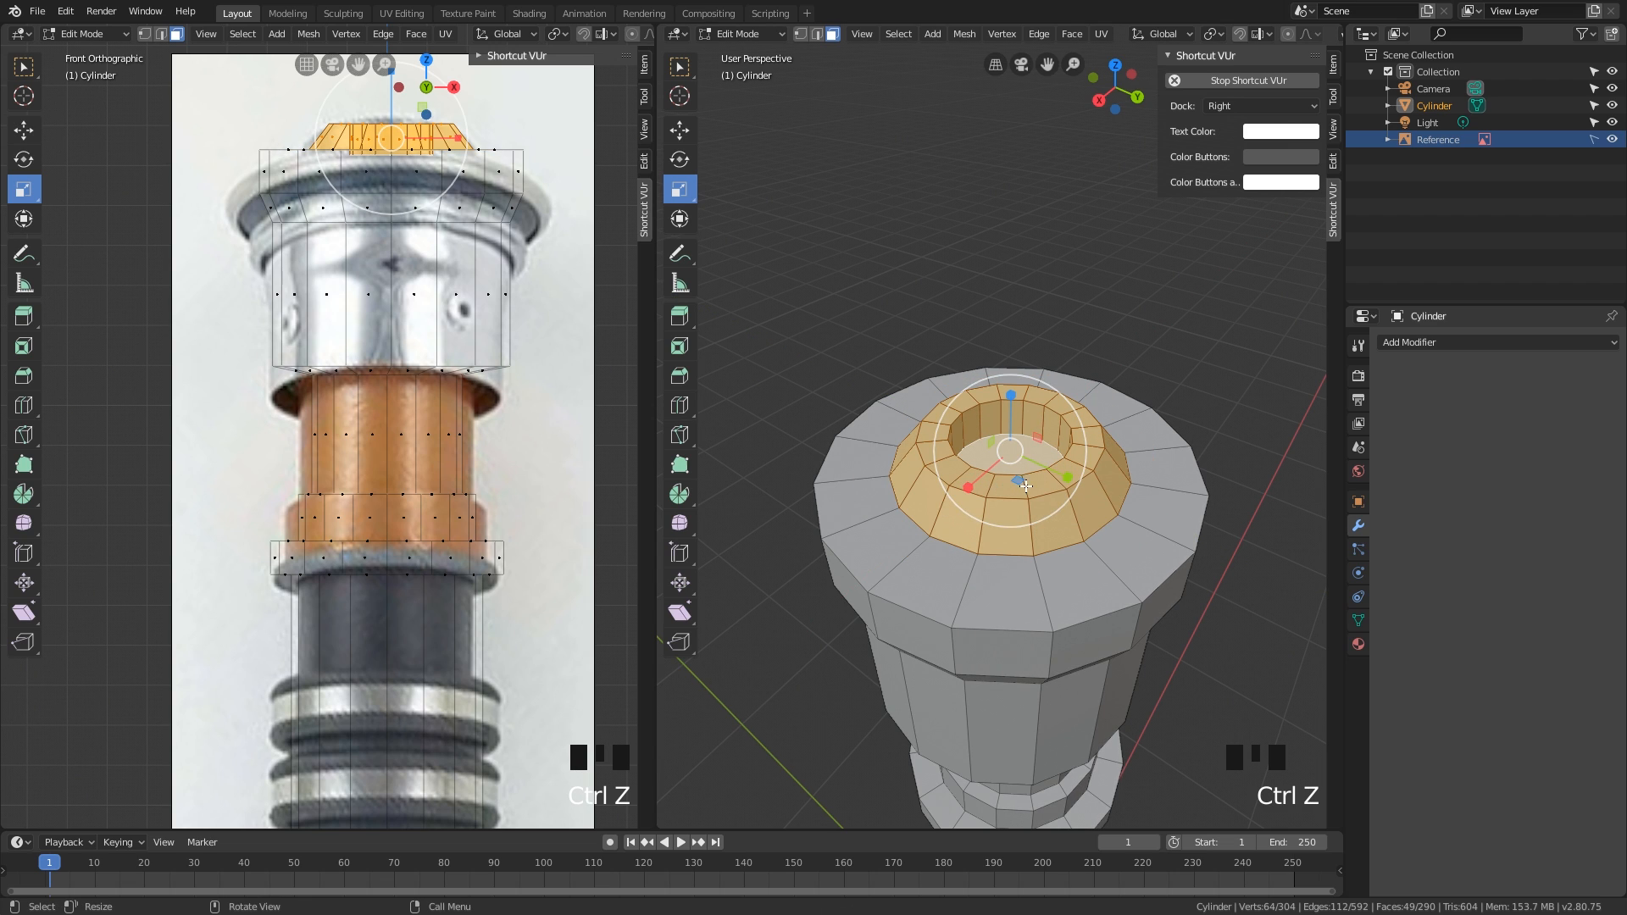
drag(1026, 485, 1025, 500)
key(ctrl+z)
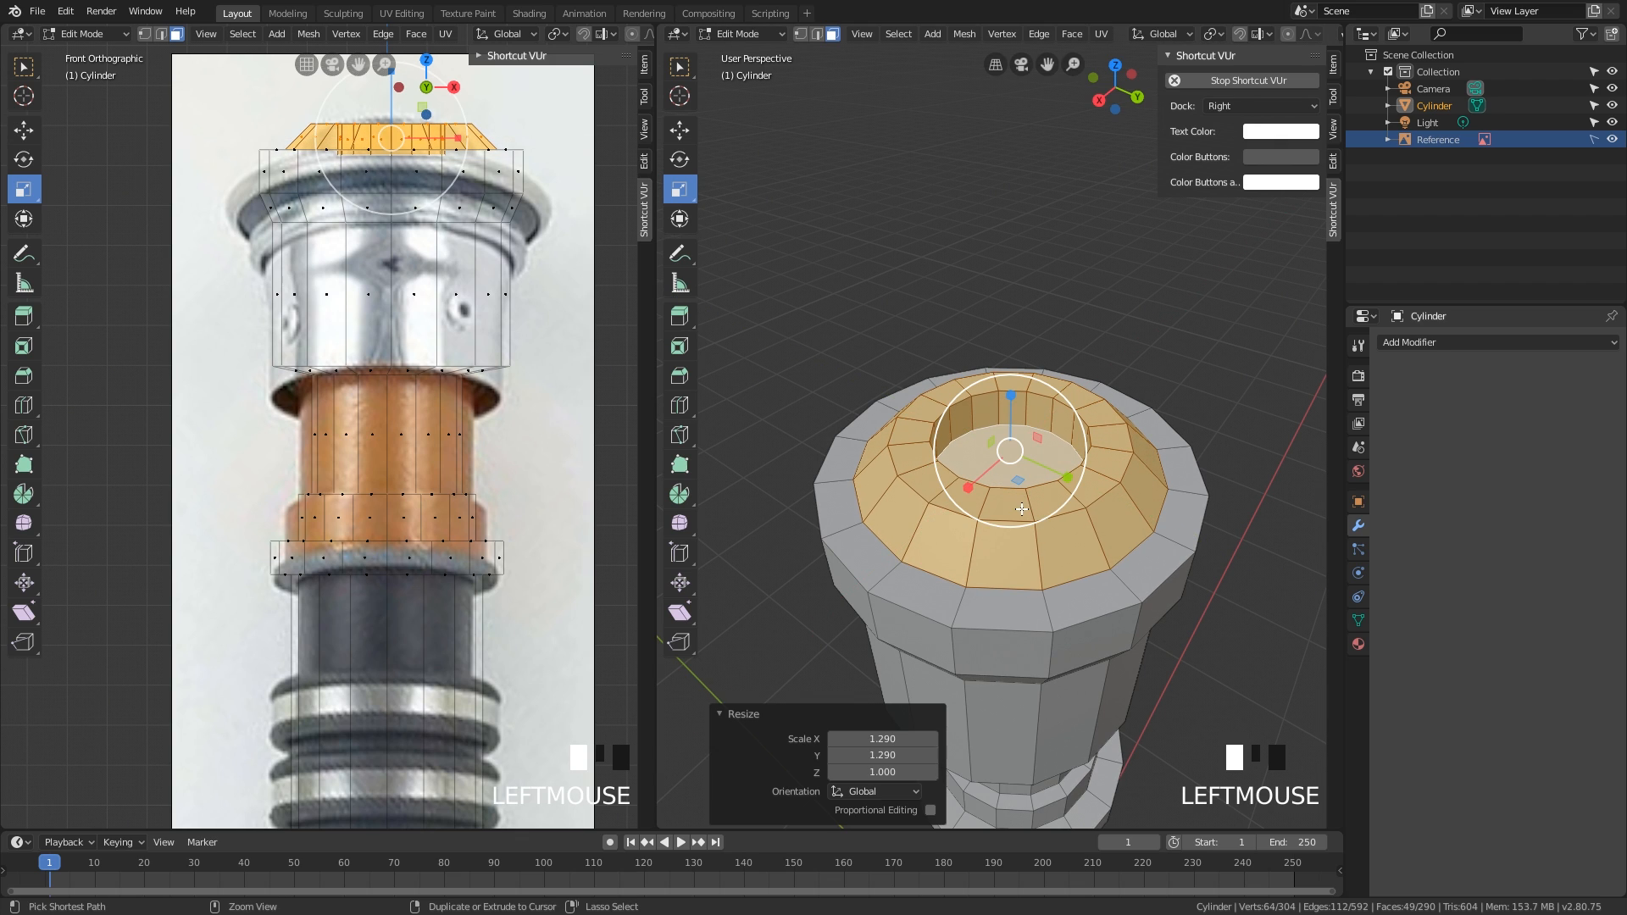
key(ctrl+z)
click(23, 66)
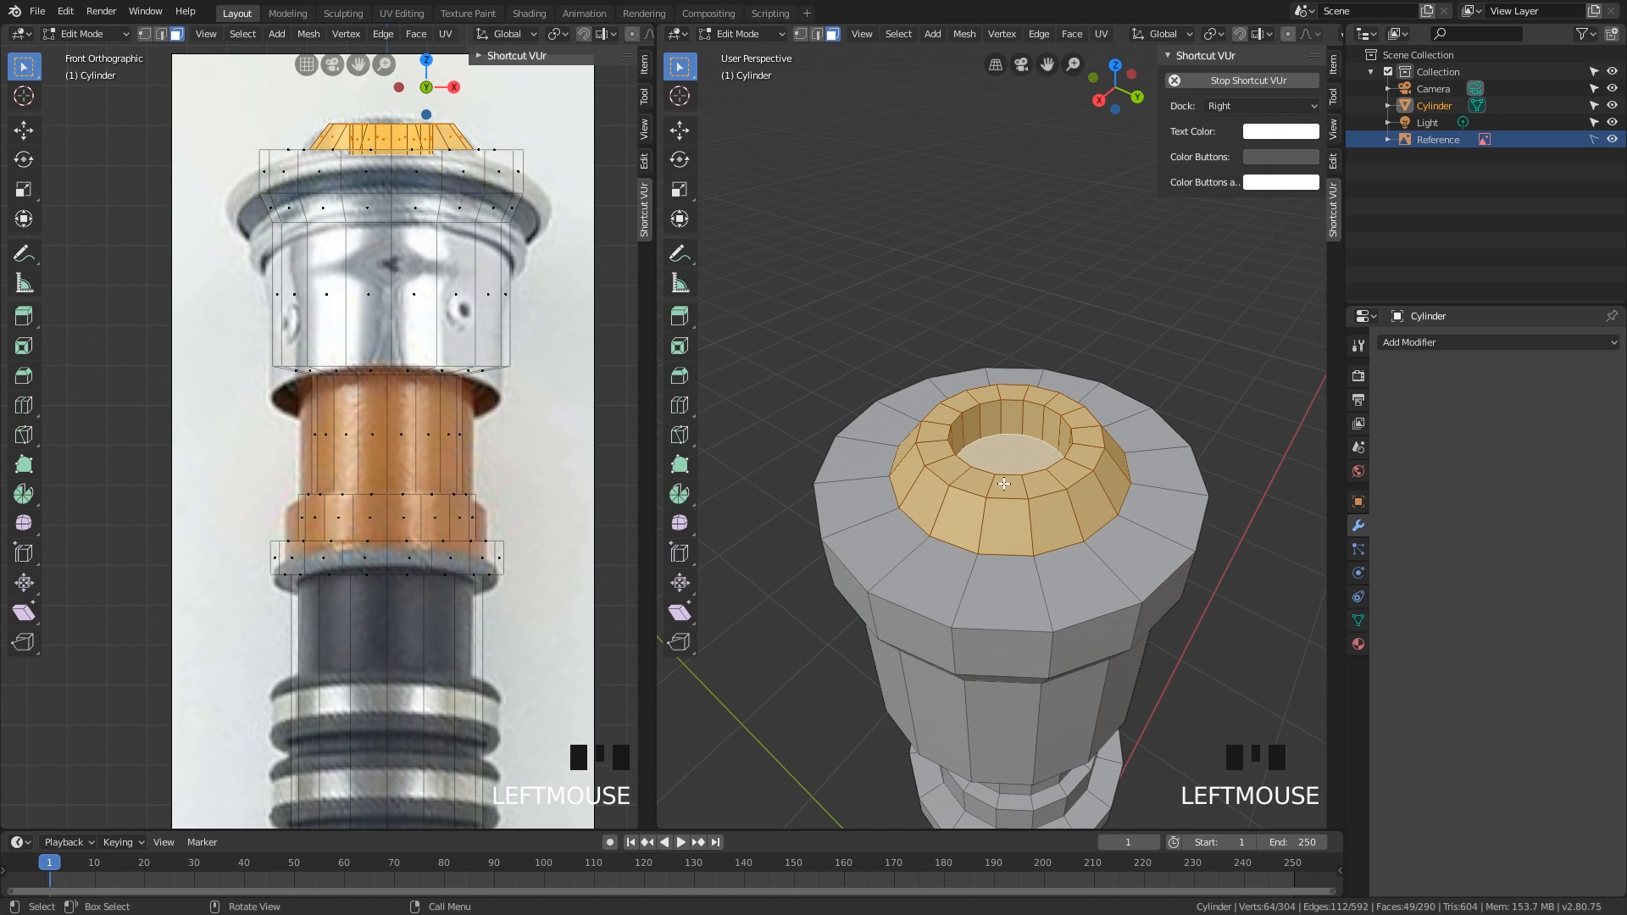
Step: Scale the selected cap to about 1.158 in X and Y while locking global Z
key(s)
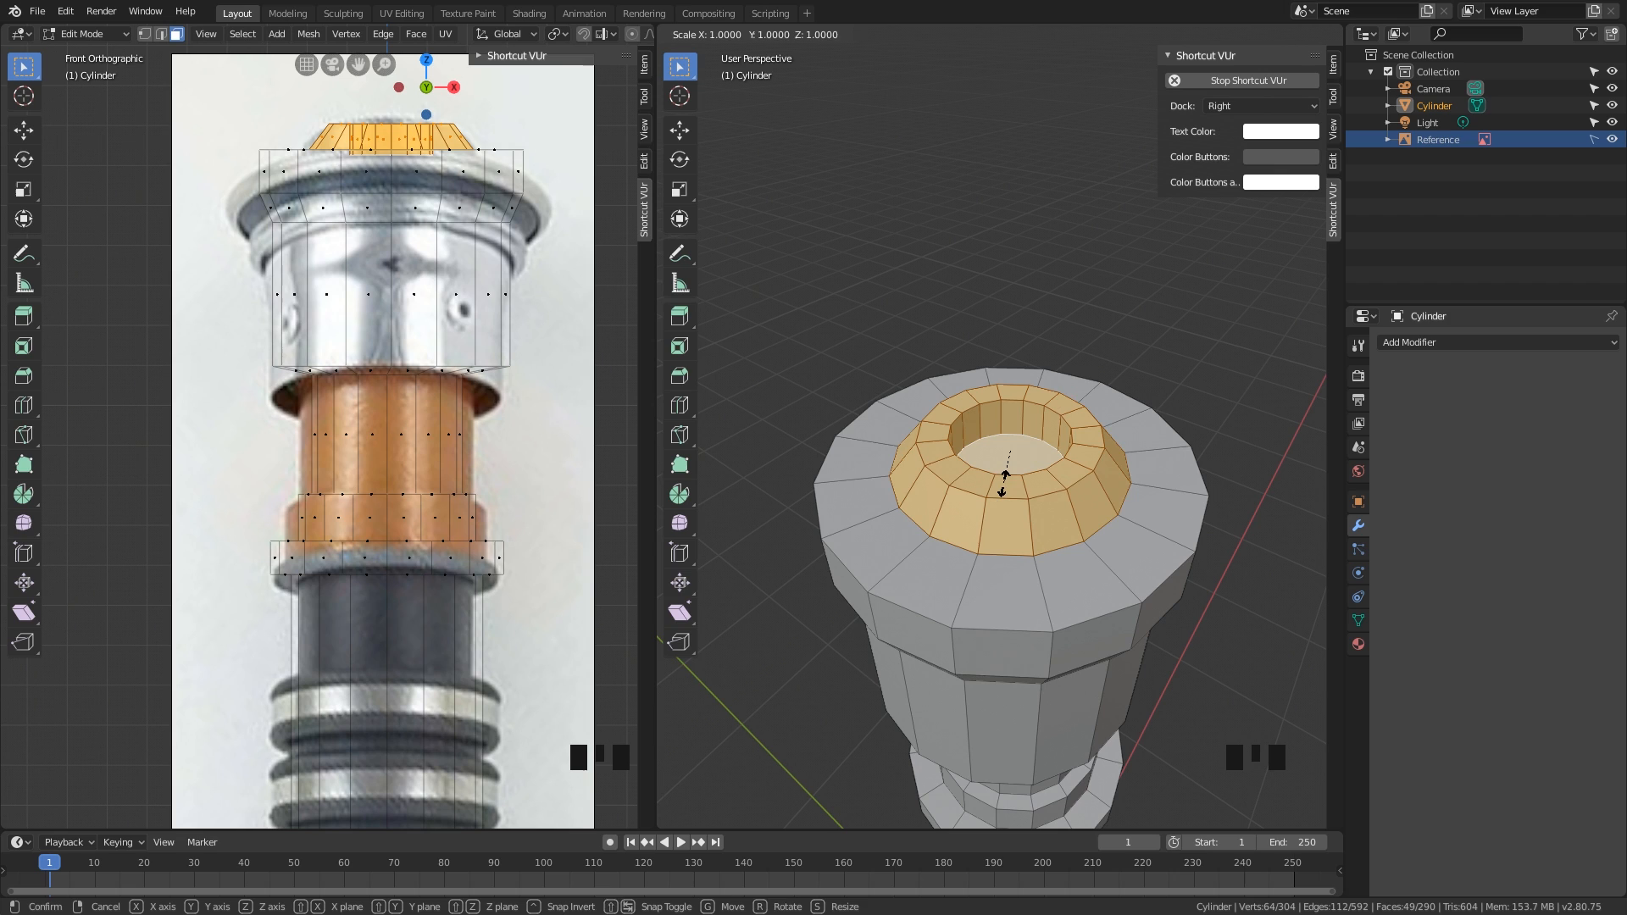
key(shift+z)
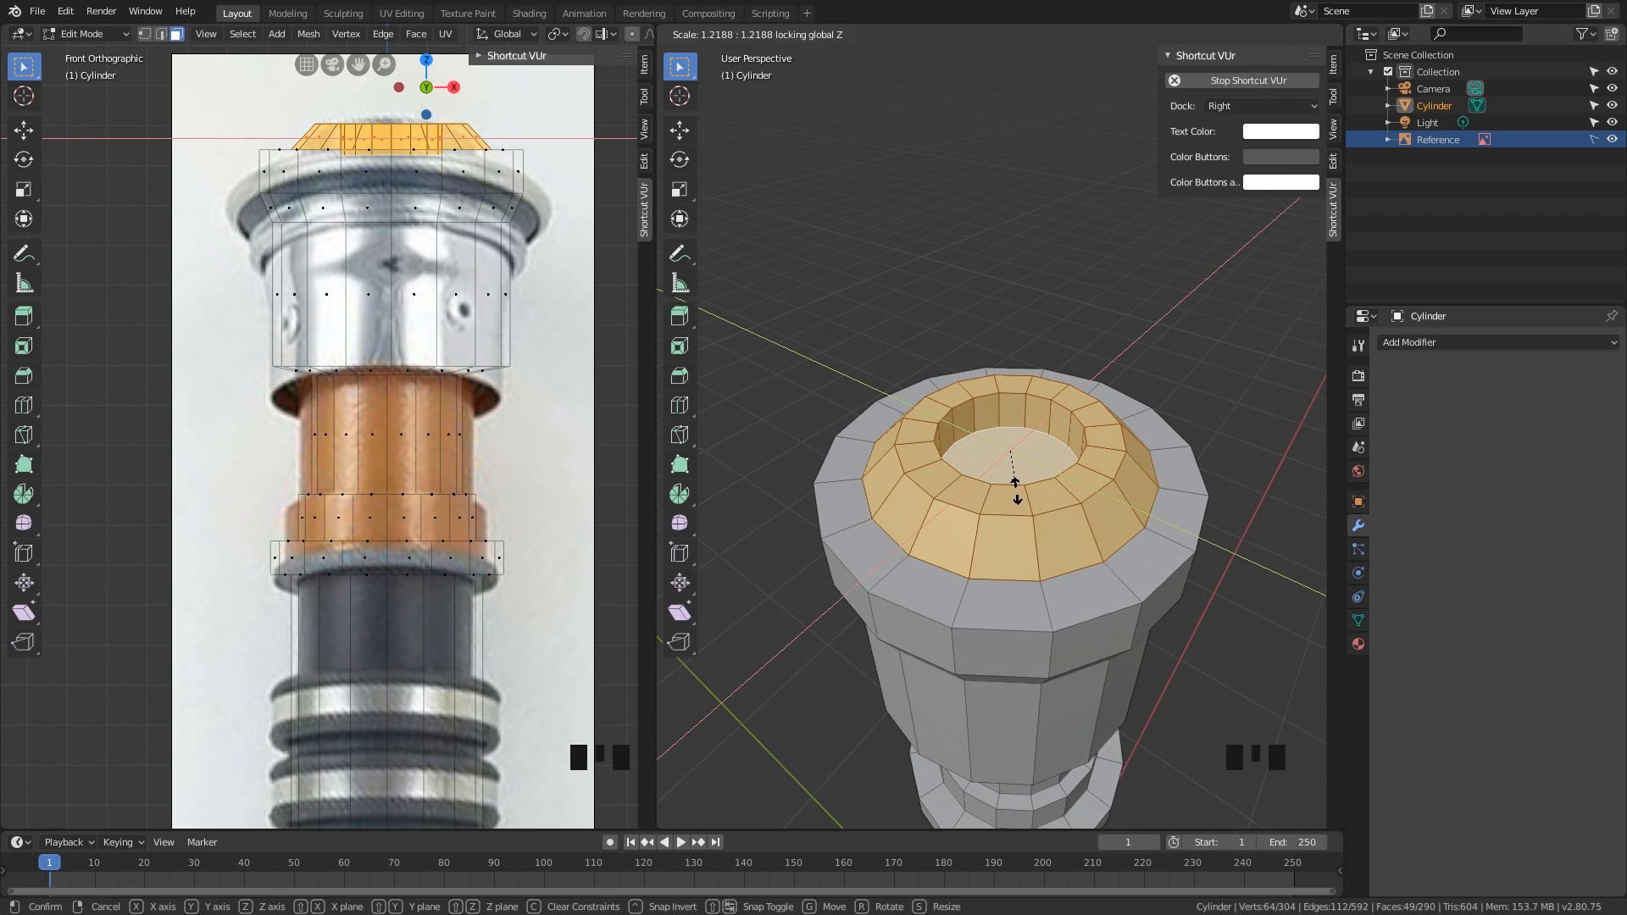
click(1013, 489)
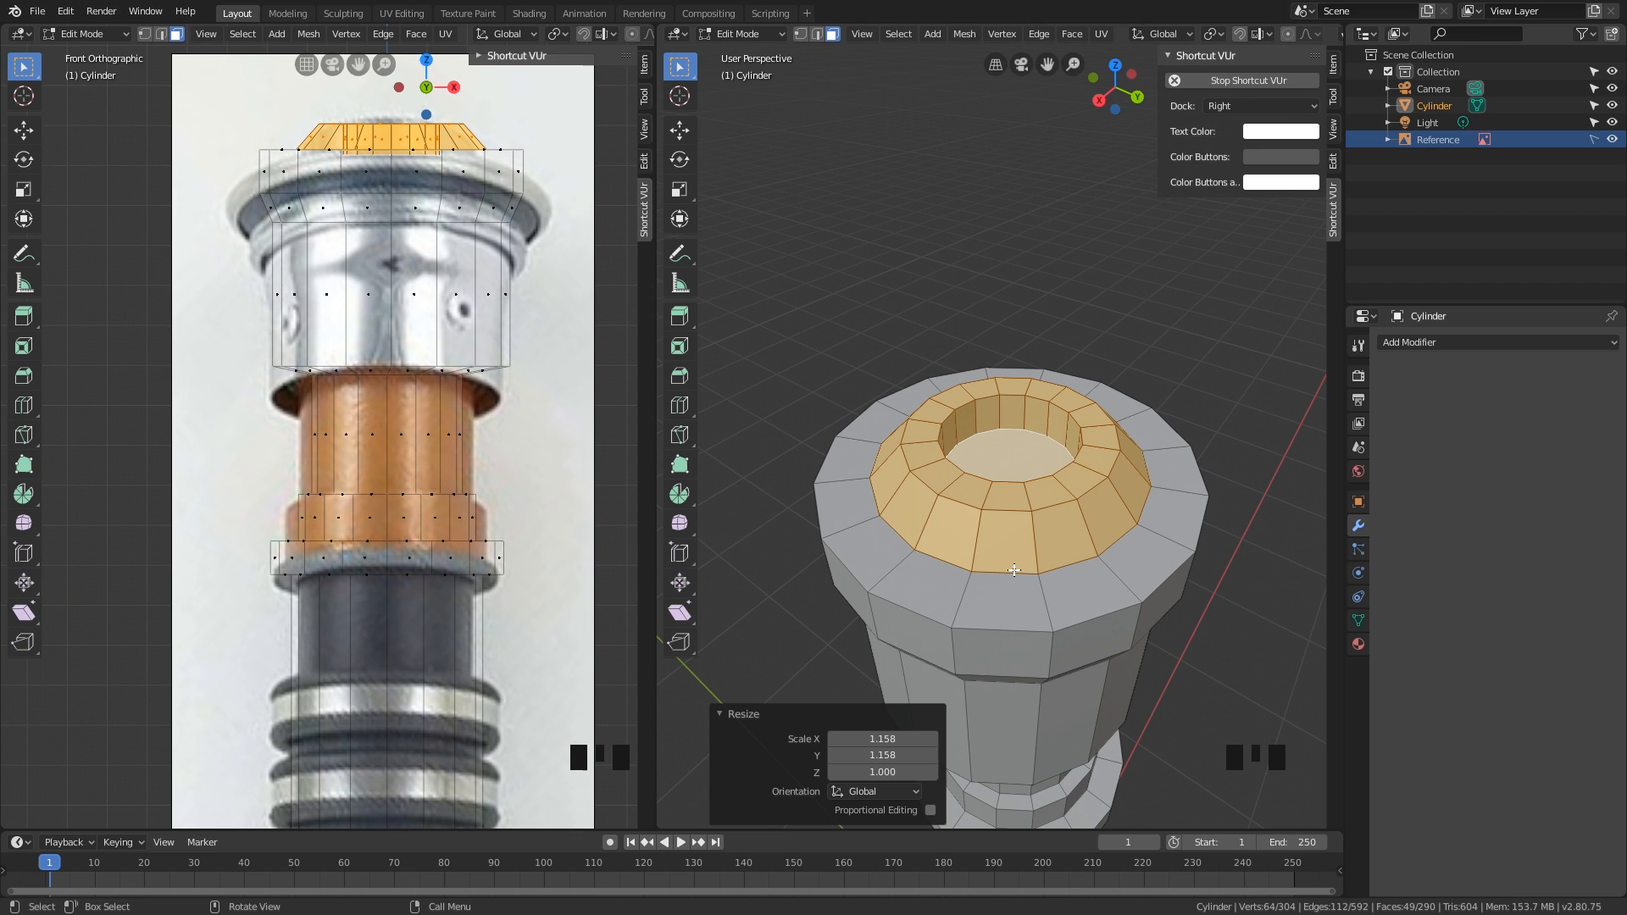
middle_drag(1014, 569, 1015, 547)
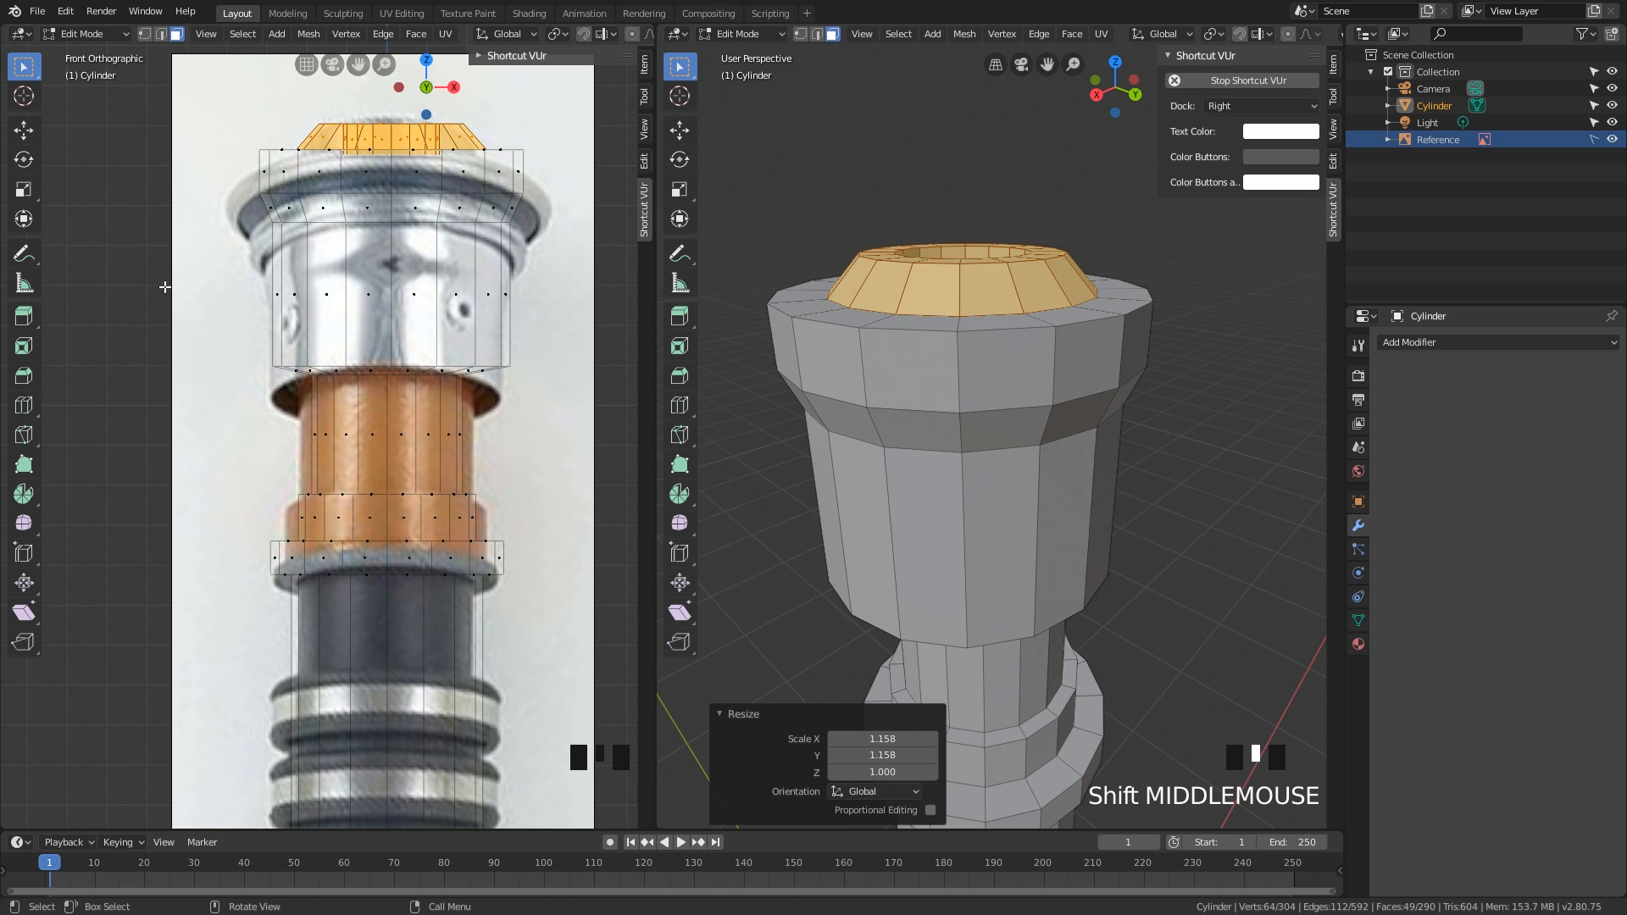
Step: Try the Scale, Move and Rotate gizmos on the selected cap, undo the trial move and return to the Select Box tool
click(23, 189)
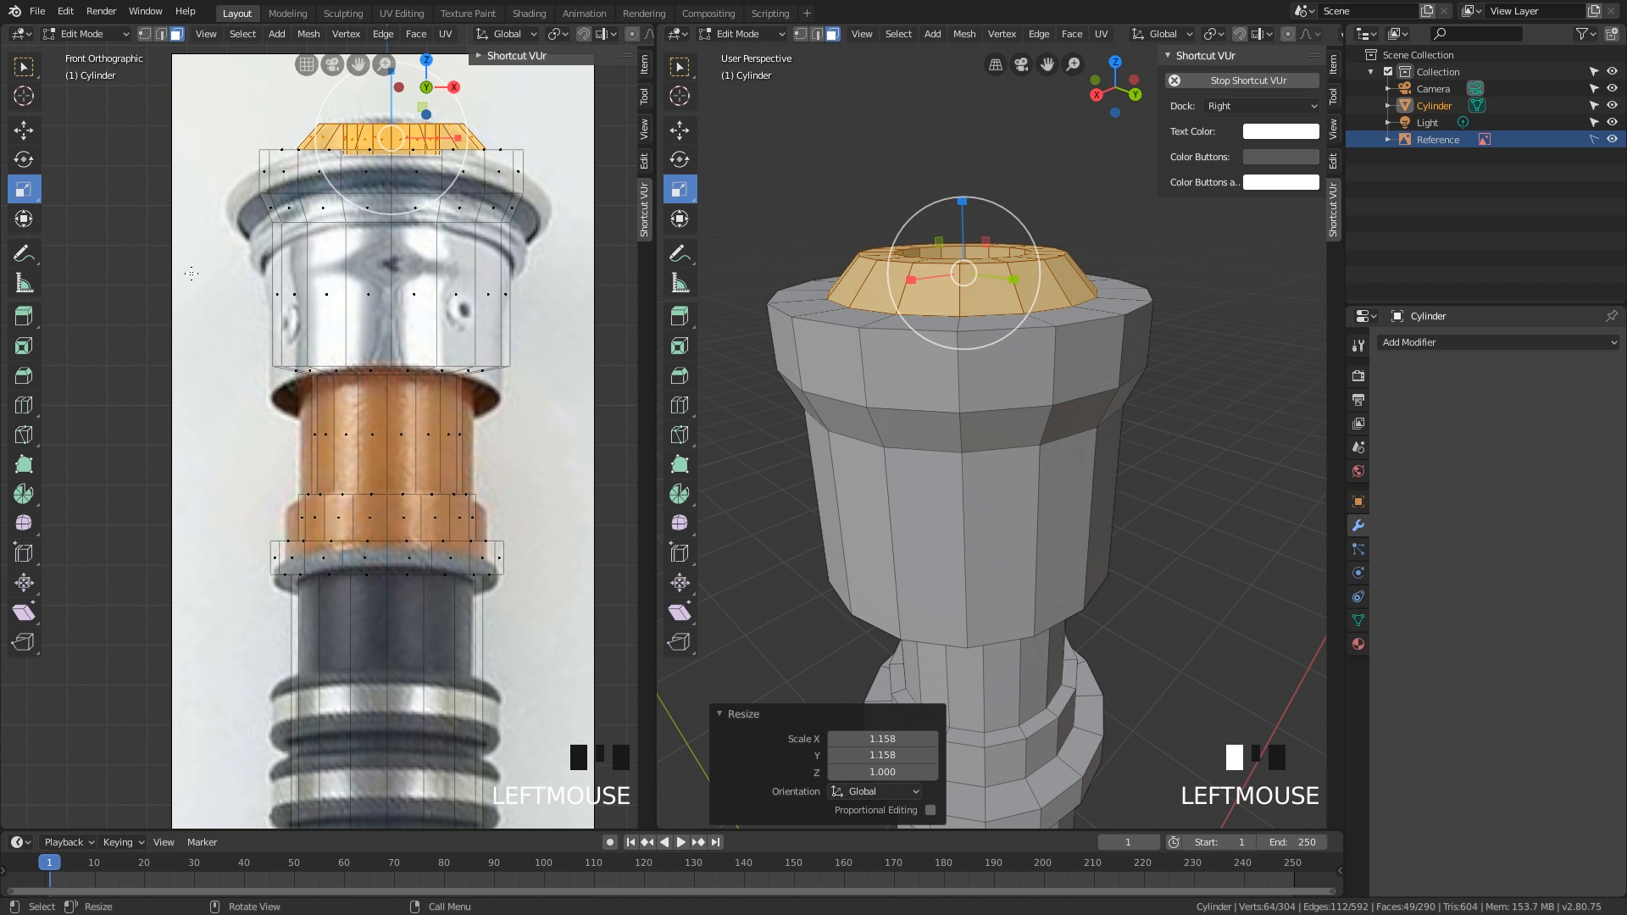
middle_drag(966, 457, 964, 495)
click(23, 130)
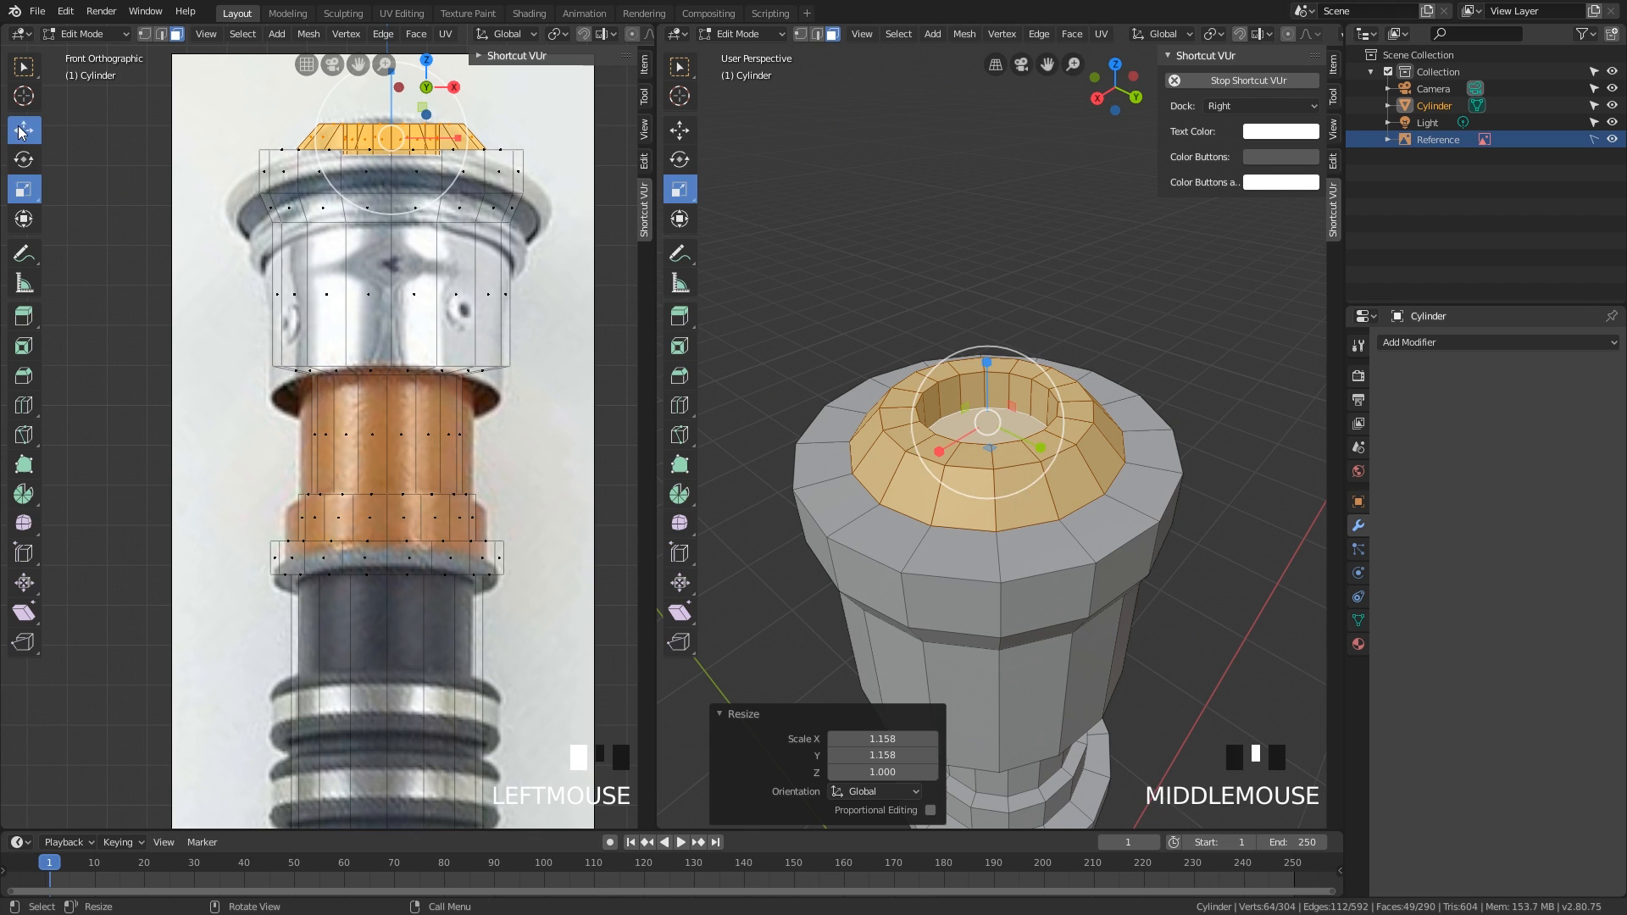
drag(985, 362, 958, 310)
key(ctrl+z)
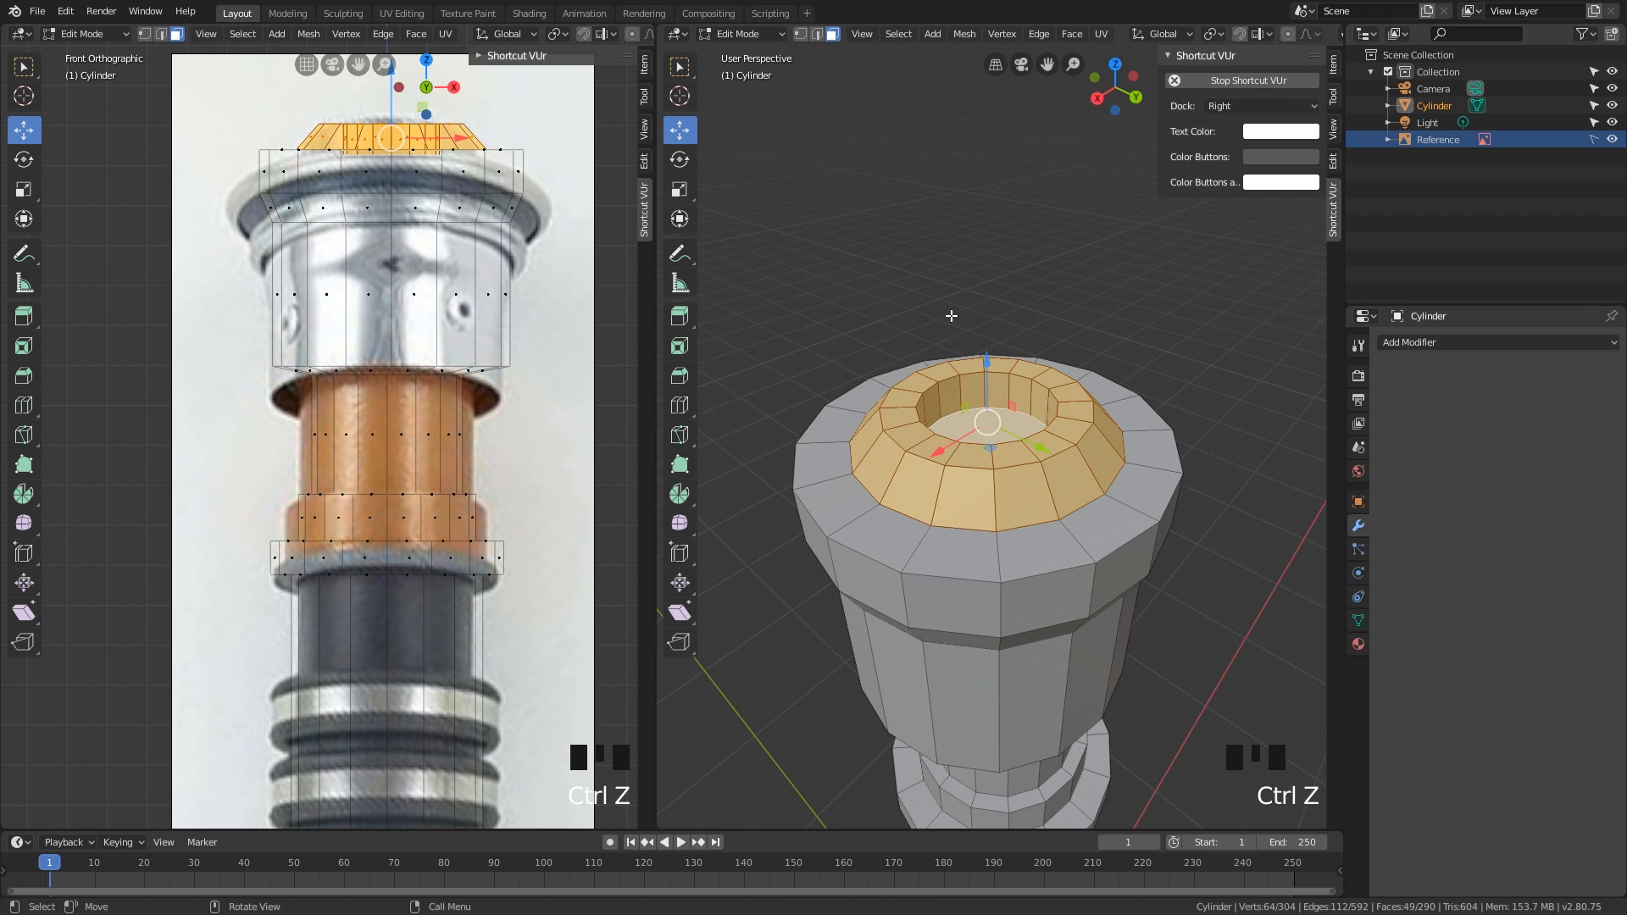
click(26, 159)
click(24, 188)
click(25, 161)
click(25, 140)
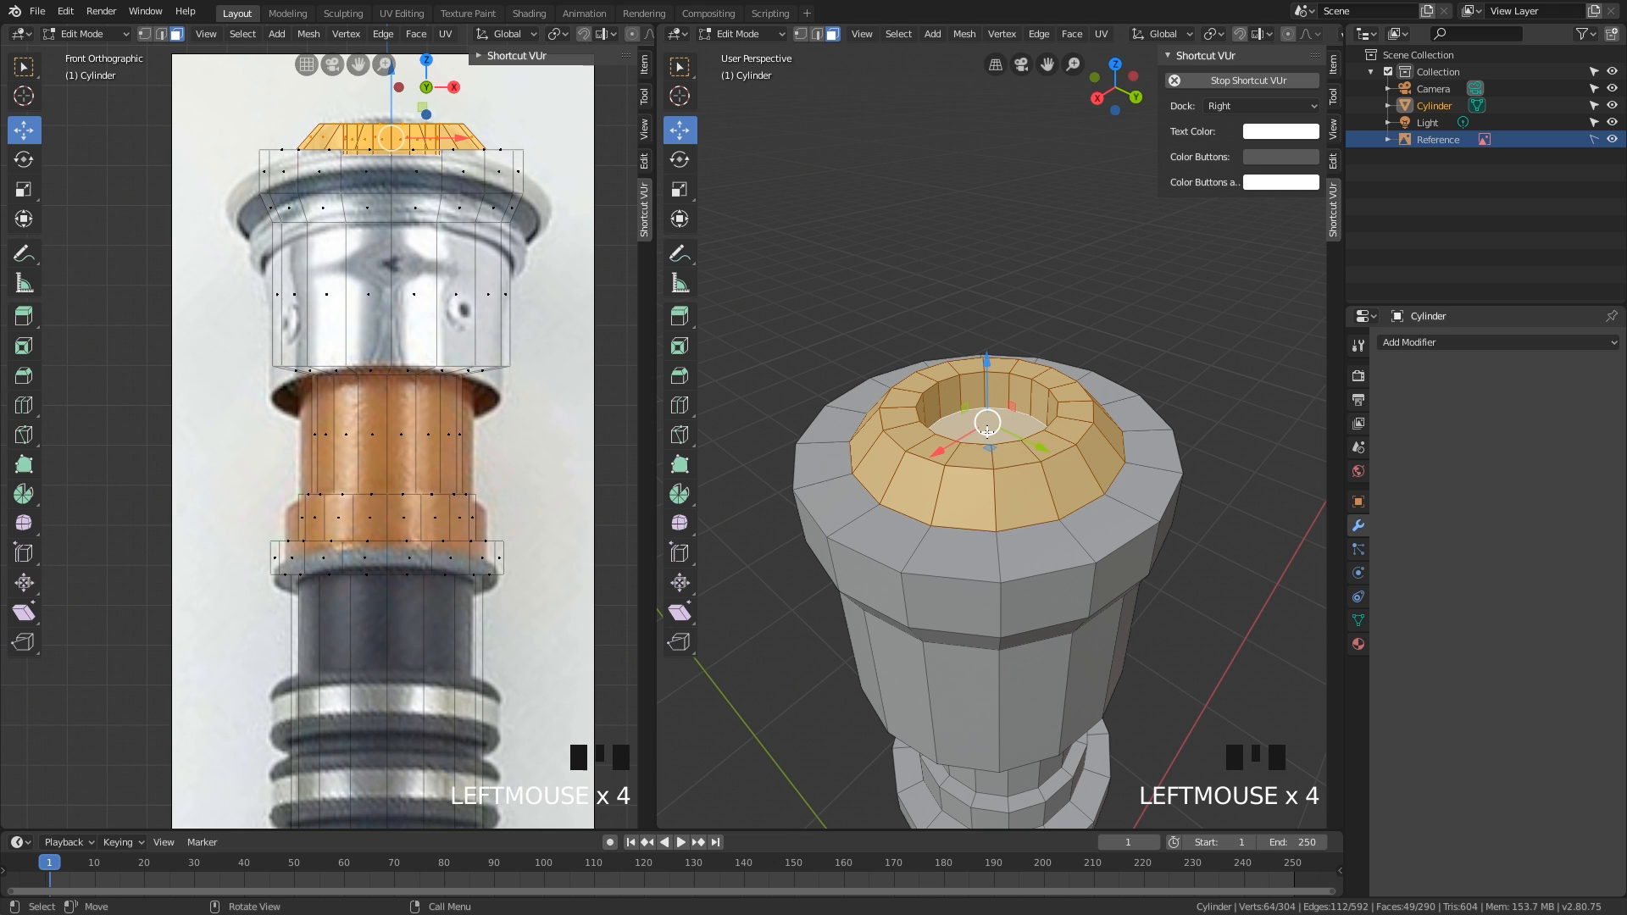
click(23, 66)
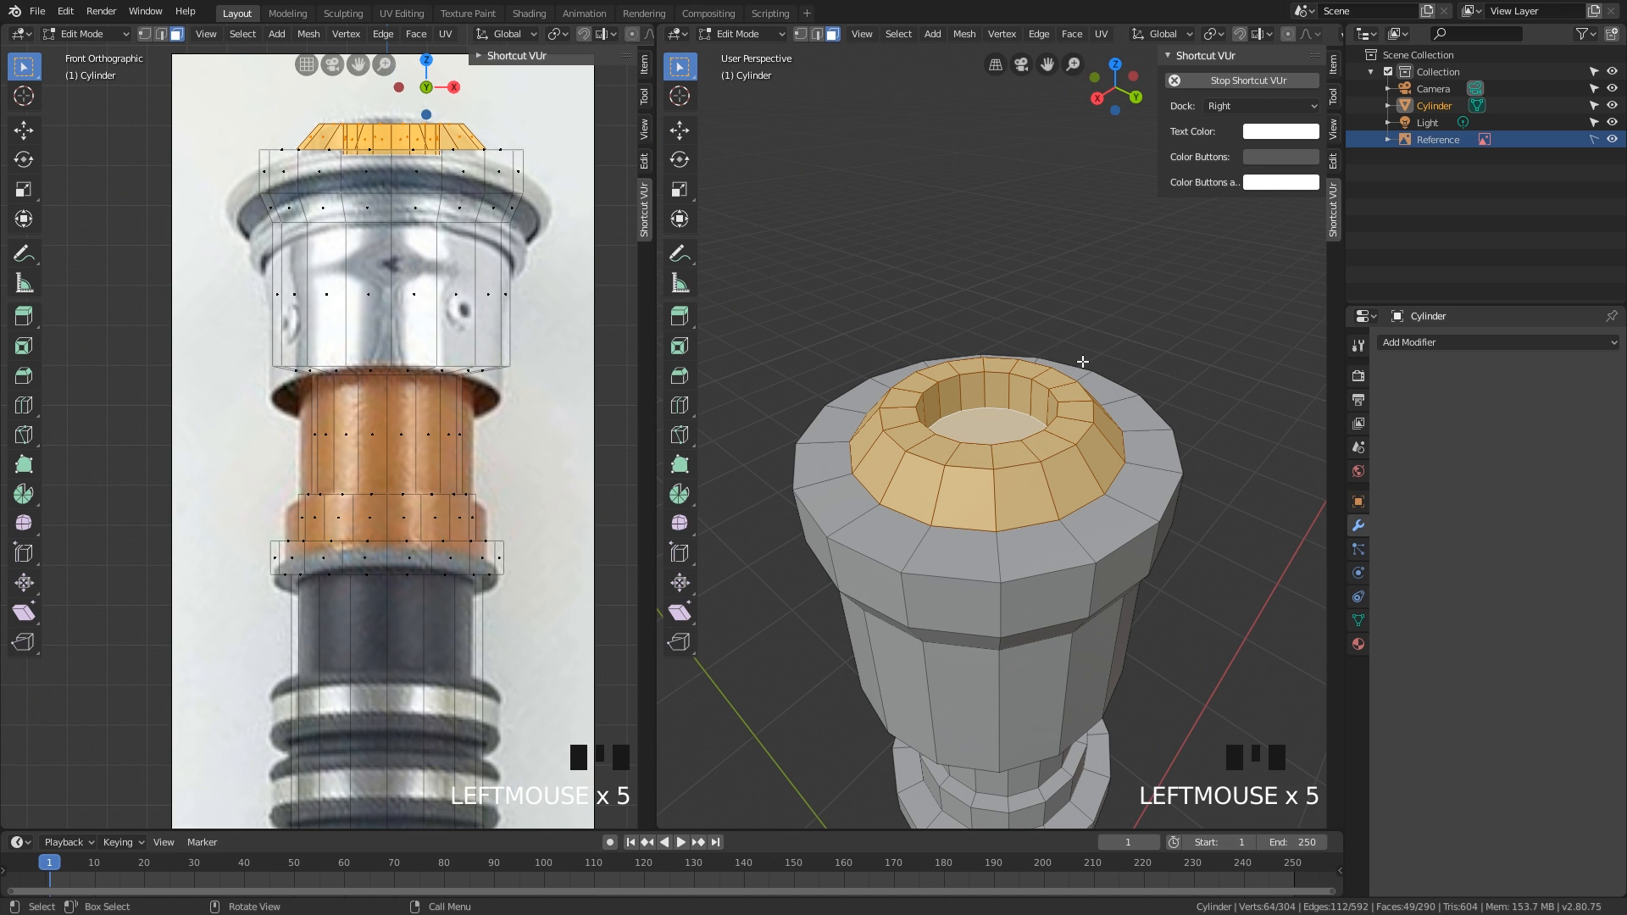
Step: Clear the cap selection and examine the ribbed grip and the handle's base against the reference image
click(1083, 362)
scroll(990, 475, down, 2)
shift+middle_drag(989, 476, 1005, 551)
shift+middle_drag(450, 819, 431, 345)
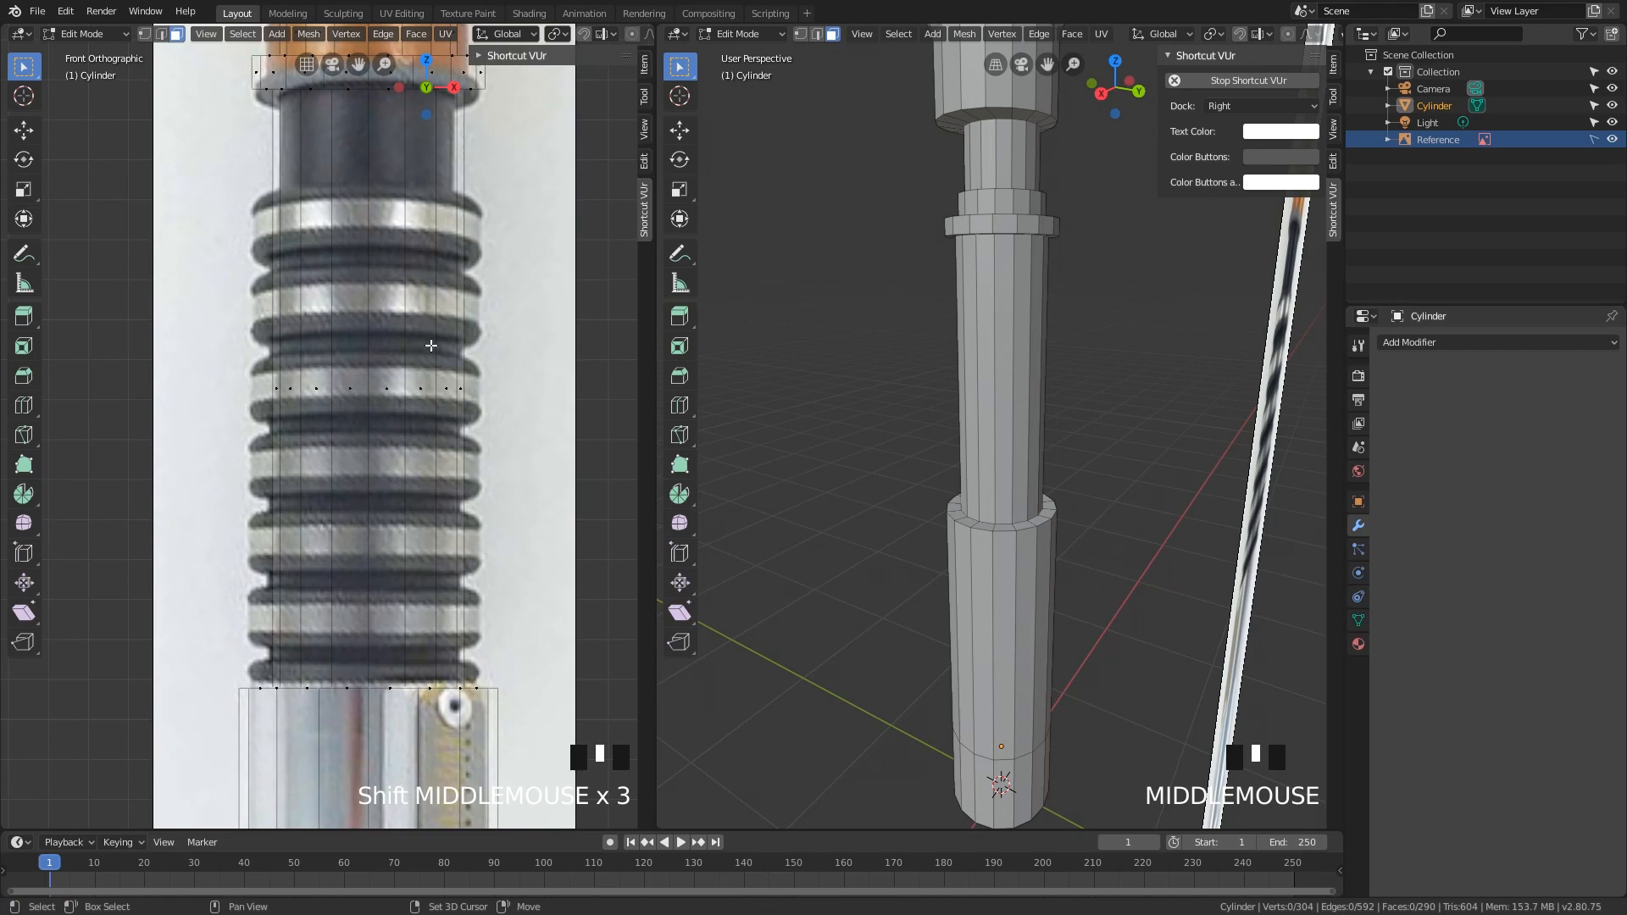
shift+middle_drag(431, 532, 460, 381)
shift+middle_drag(453, 525, 475, 396)
shift+middle_drag(470, 642, 505, 441)
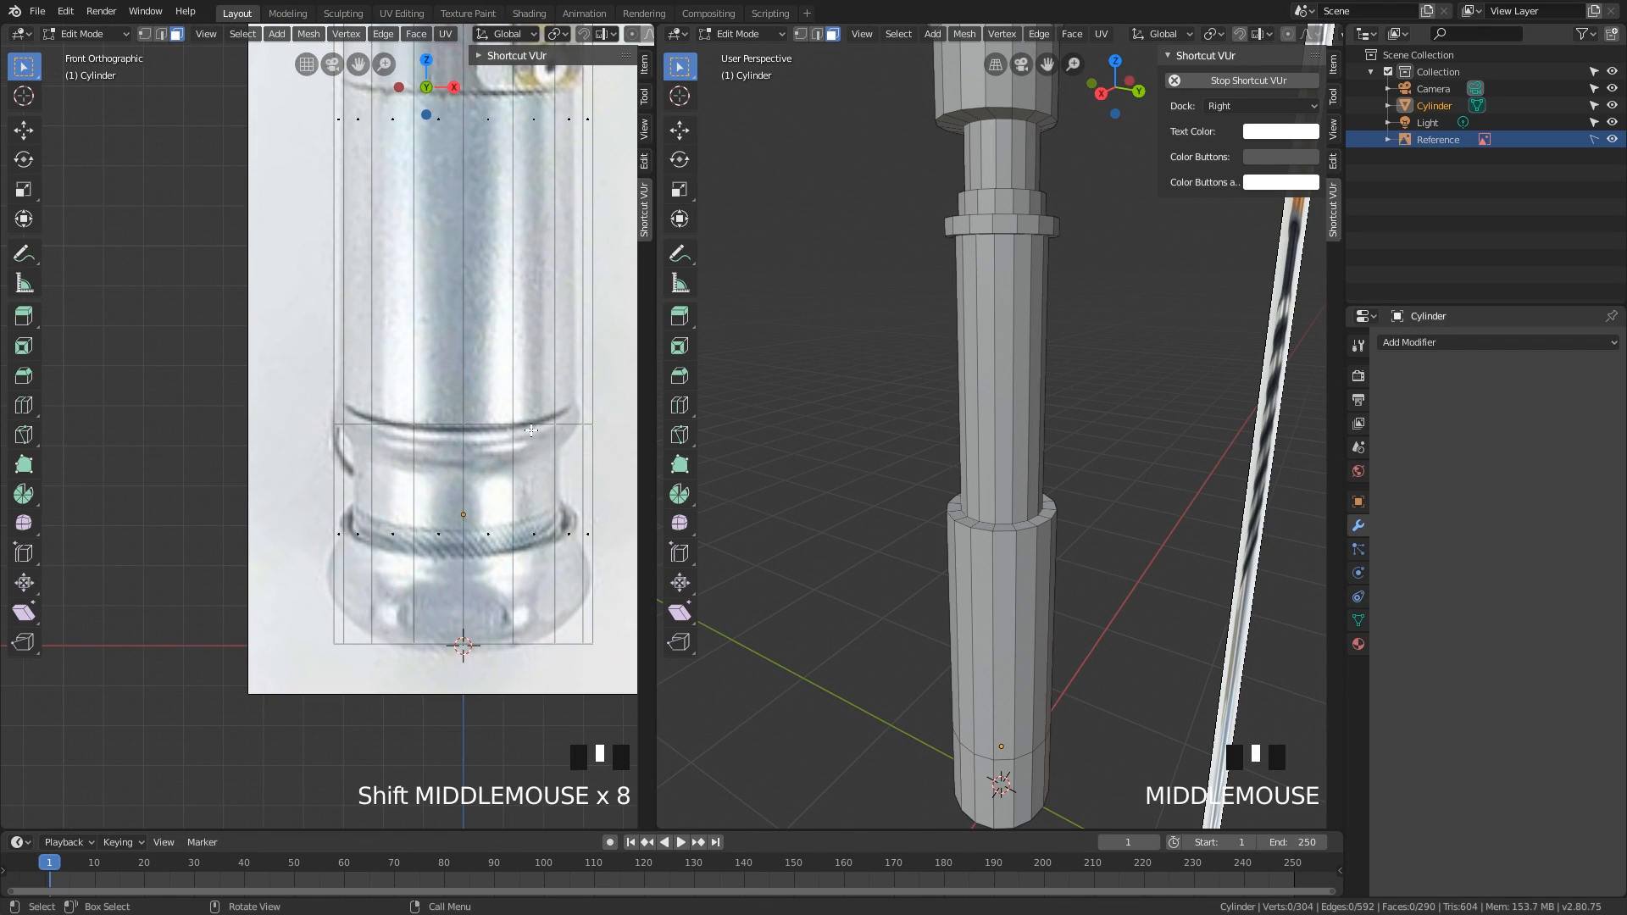
shift+middle_drag(981, 667, 1057, 537)
scroll(1014, 669, up, 2)
scroll(1057, 537, up, 3)
middle_drag(1038, 612, 1065, 592)
Step: Try a loop cut around the bottom section of the handle, slid upward to a factor of about -0.650
key(ctrl+r)
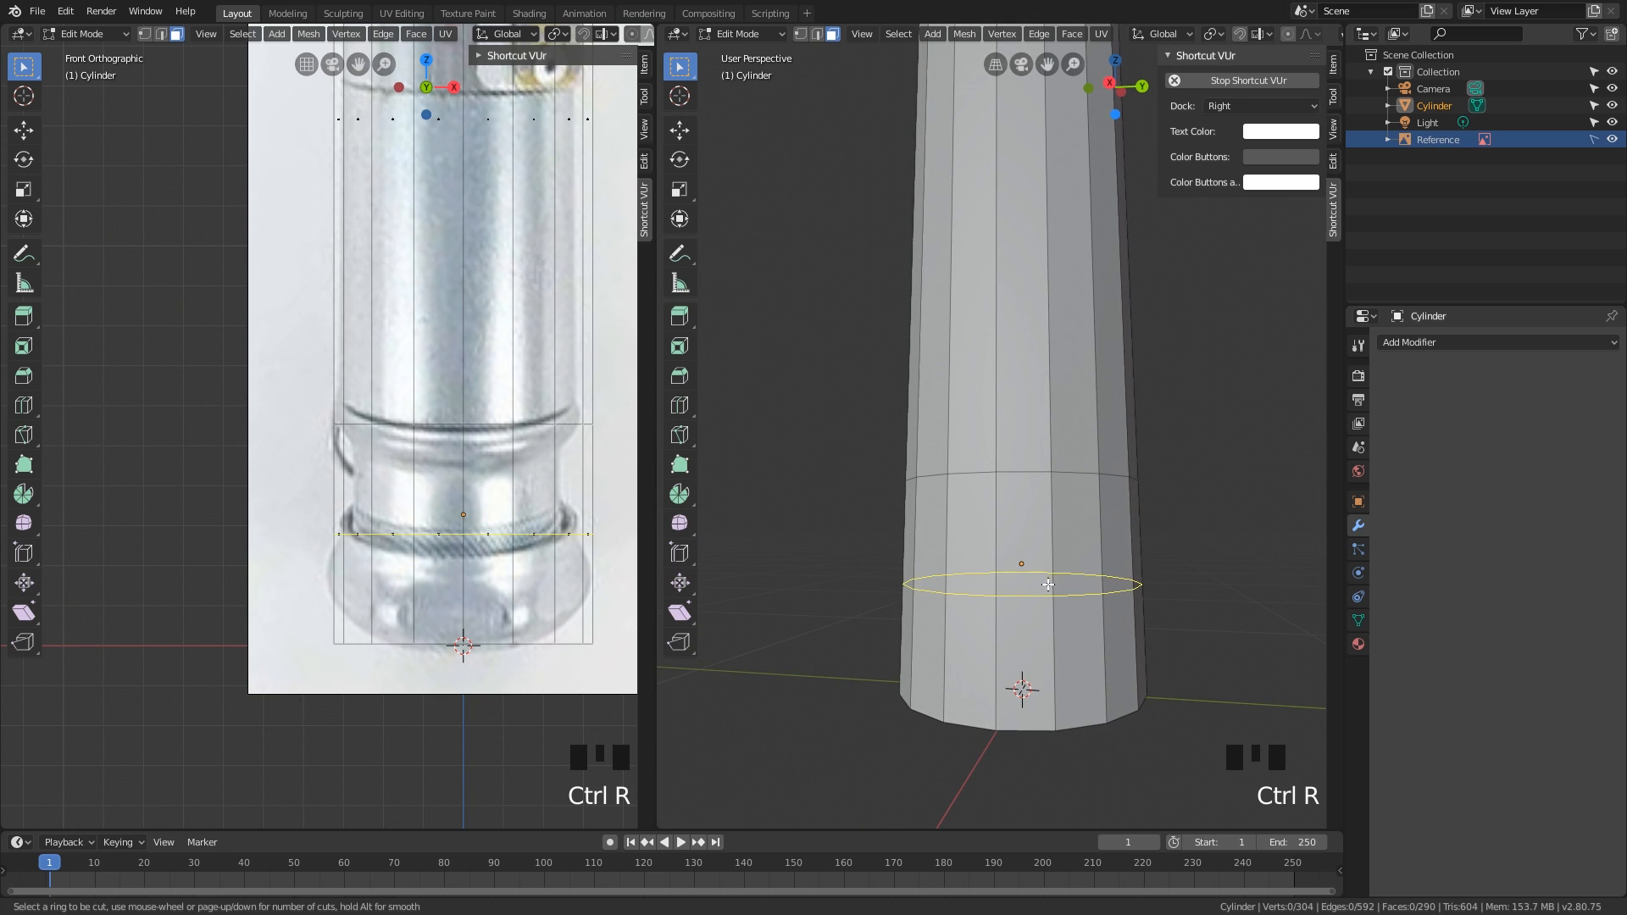
click(1048, 584)
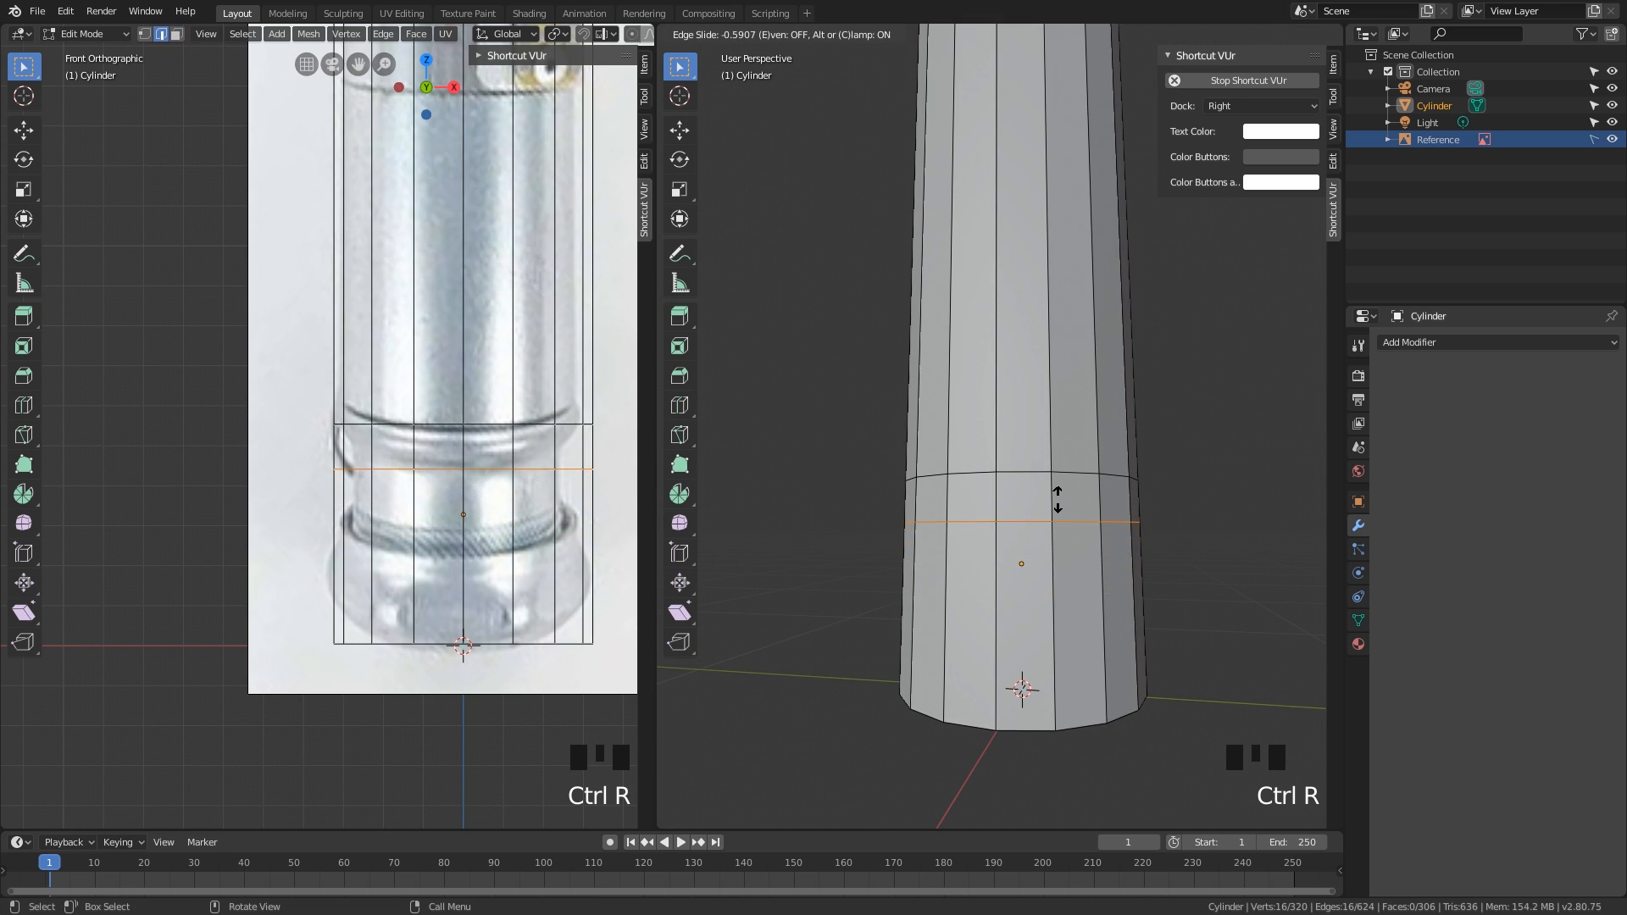
click(1048, 500)
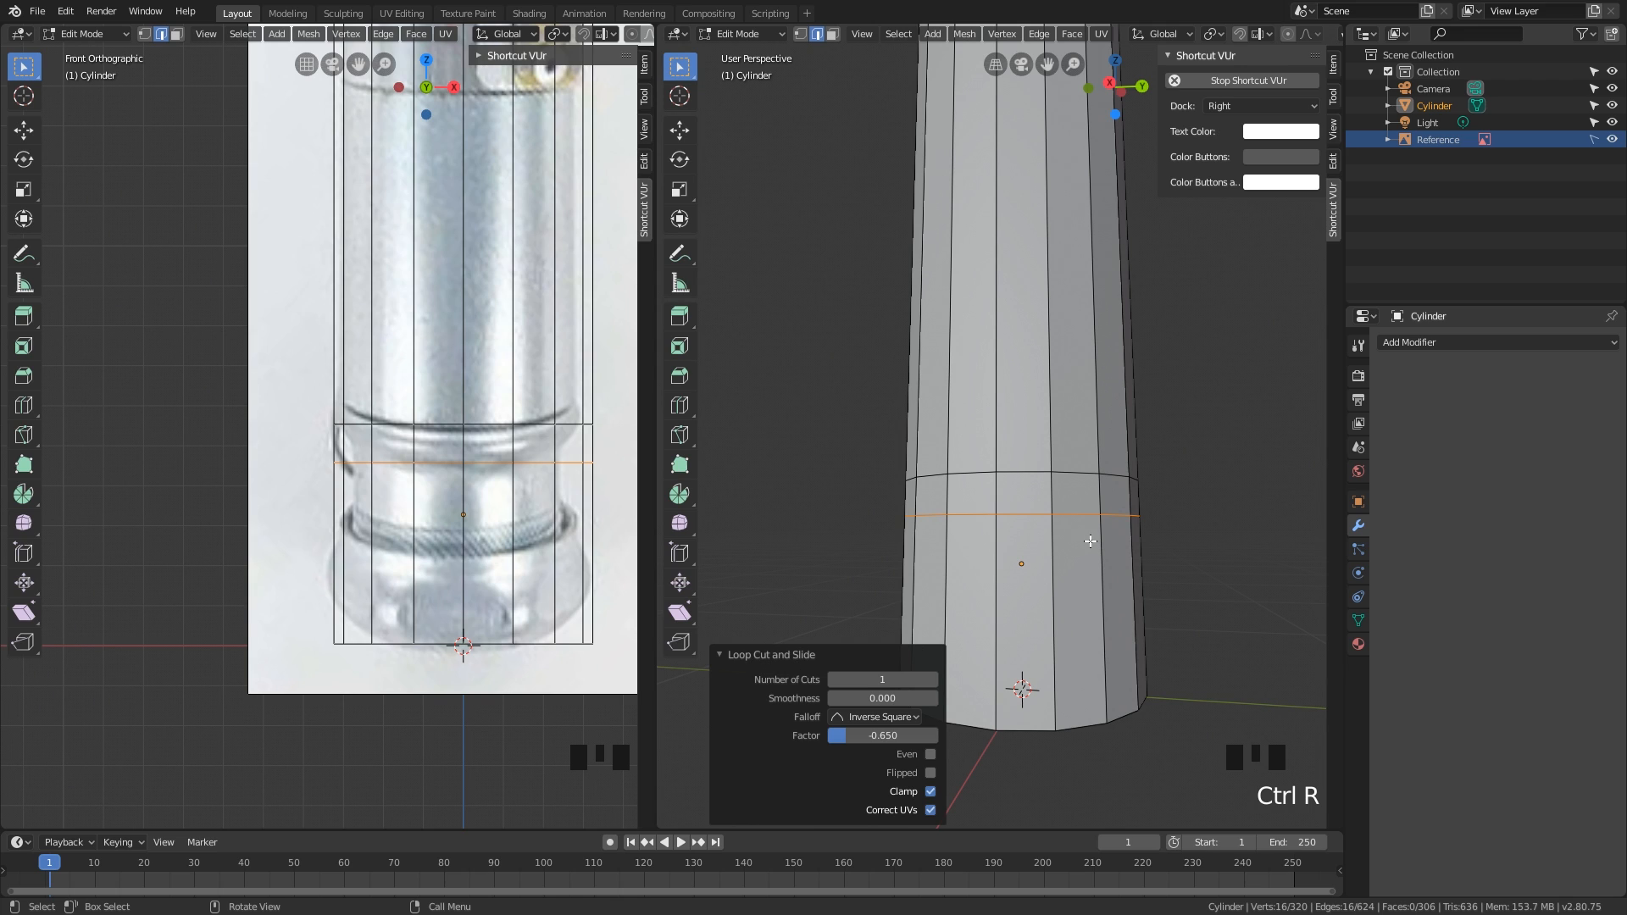
key(ctrl+z)
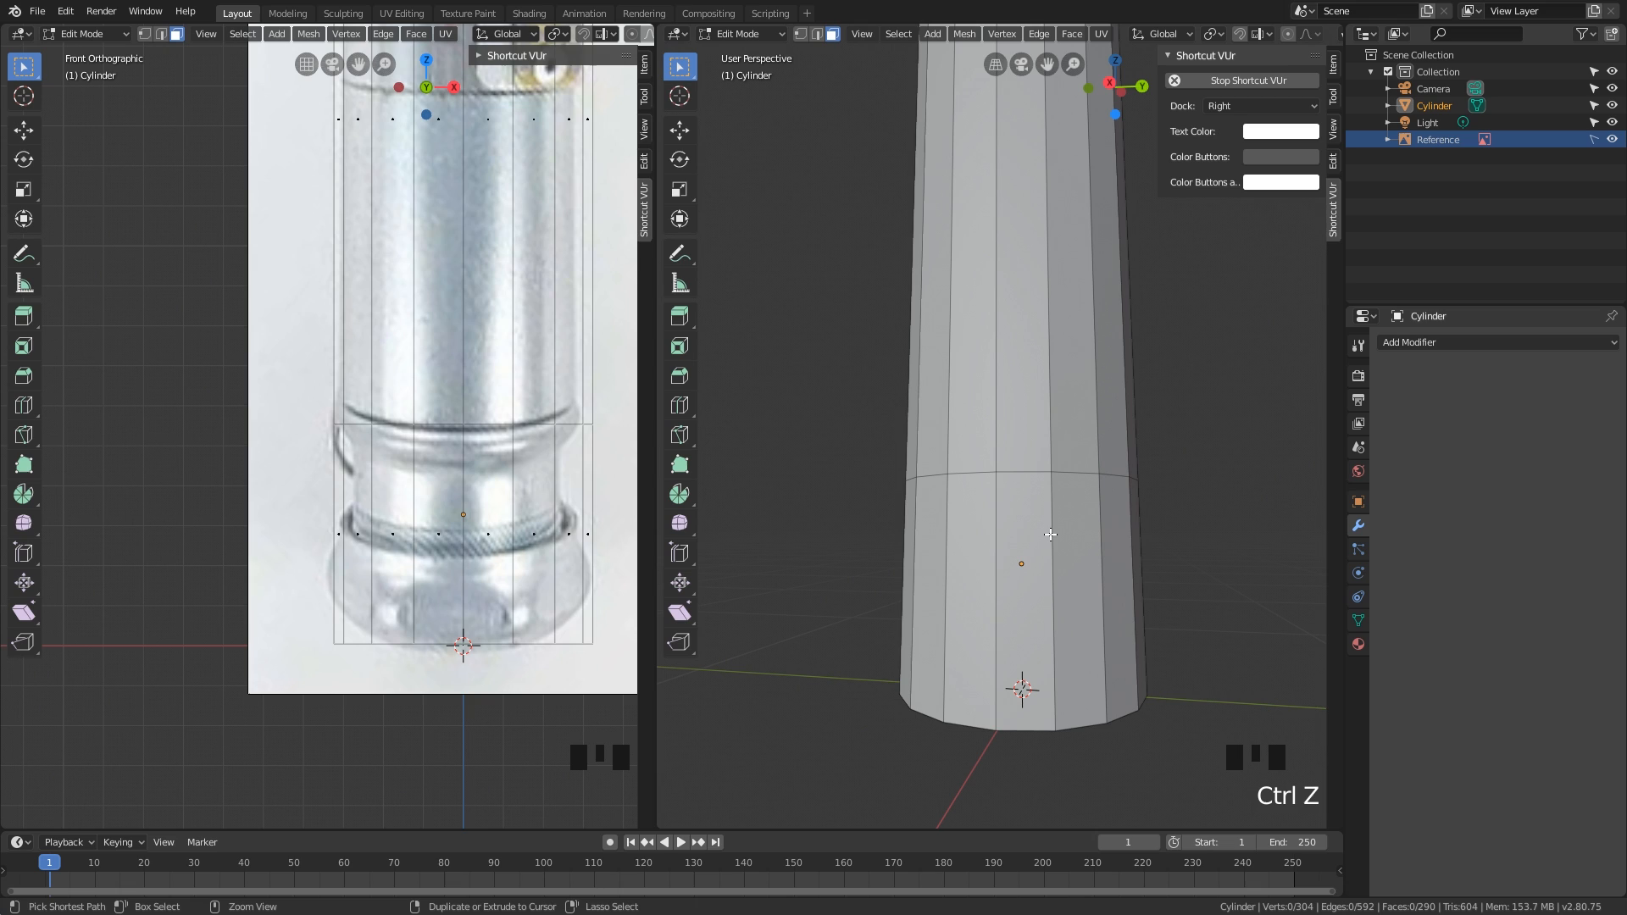
Step: Add two loop cuts around the bottom section of the handle, slid to factors of about -0.679 and -0.154
key(ctrl+r)
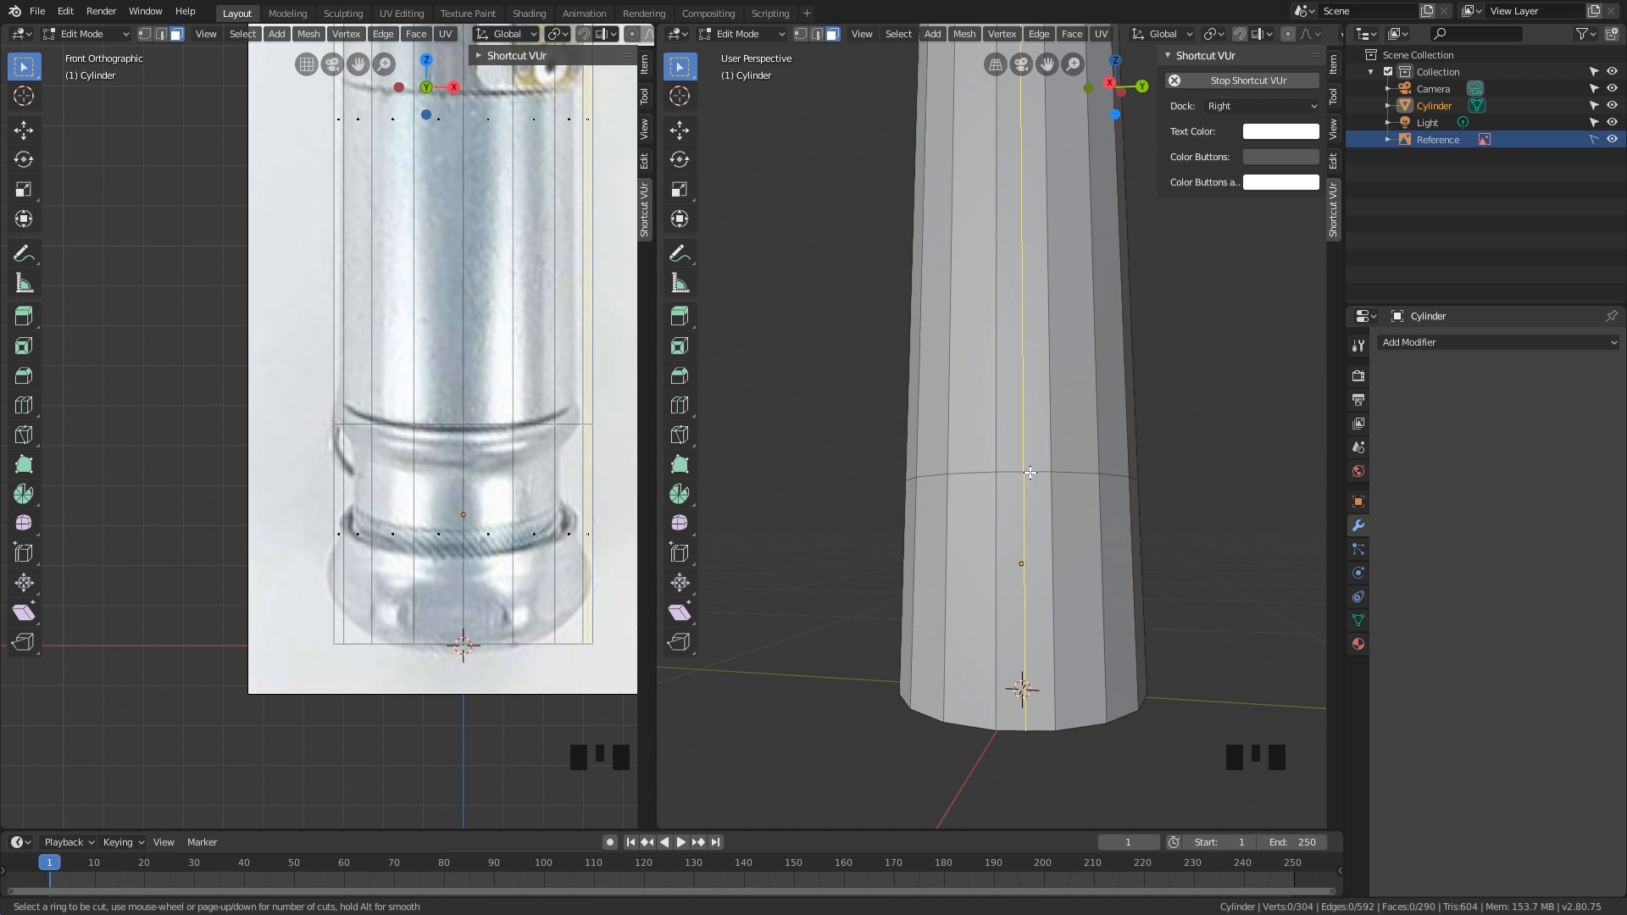
click(1032, 584)
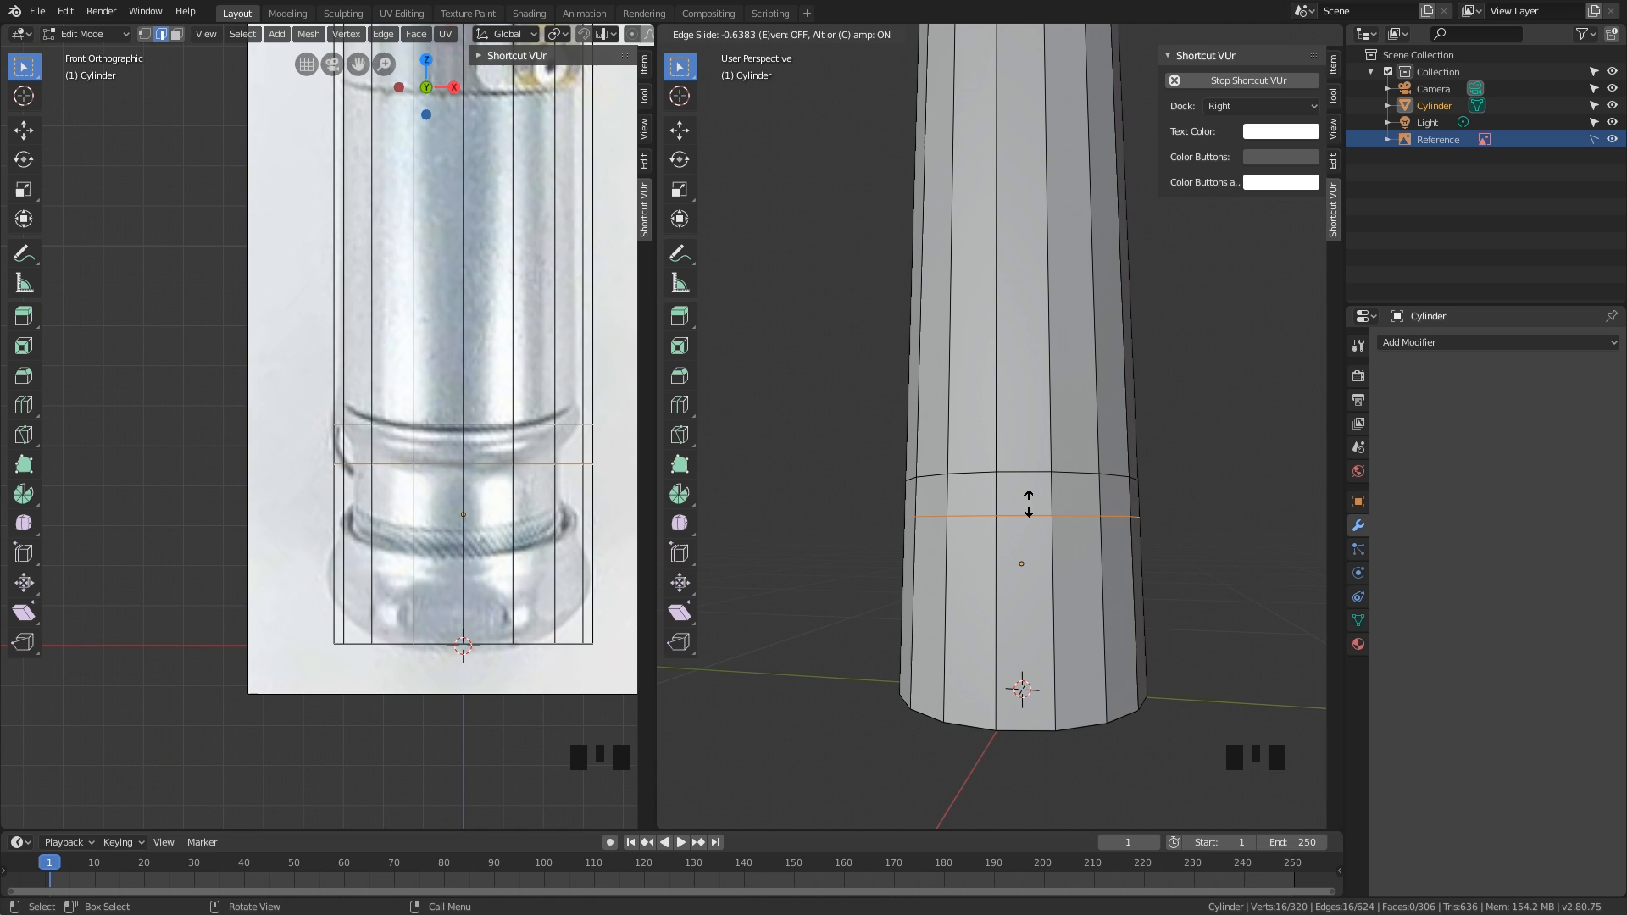
click(1231, 509)
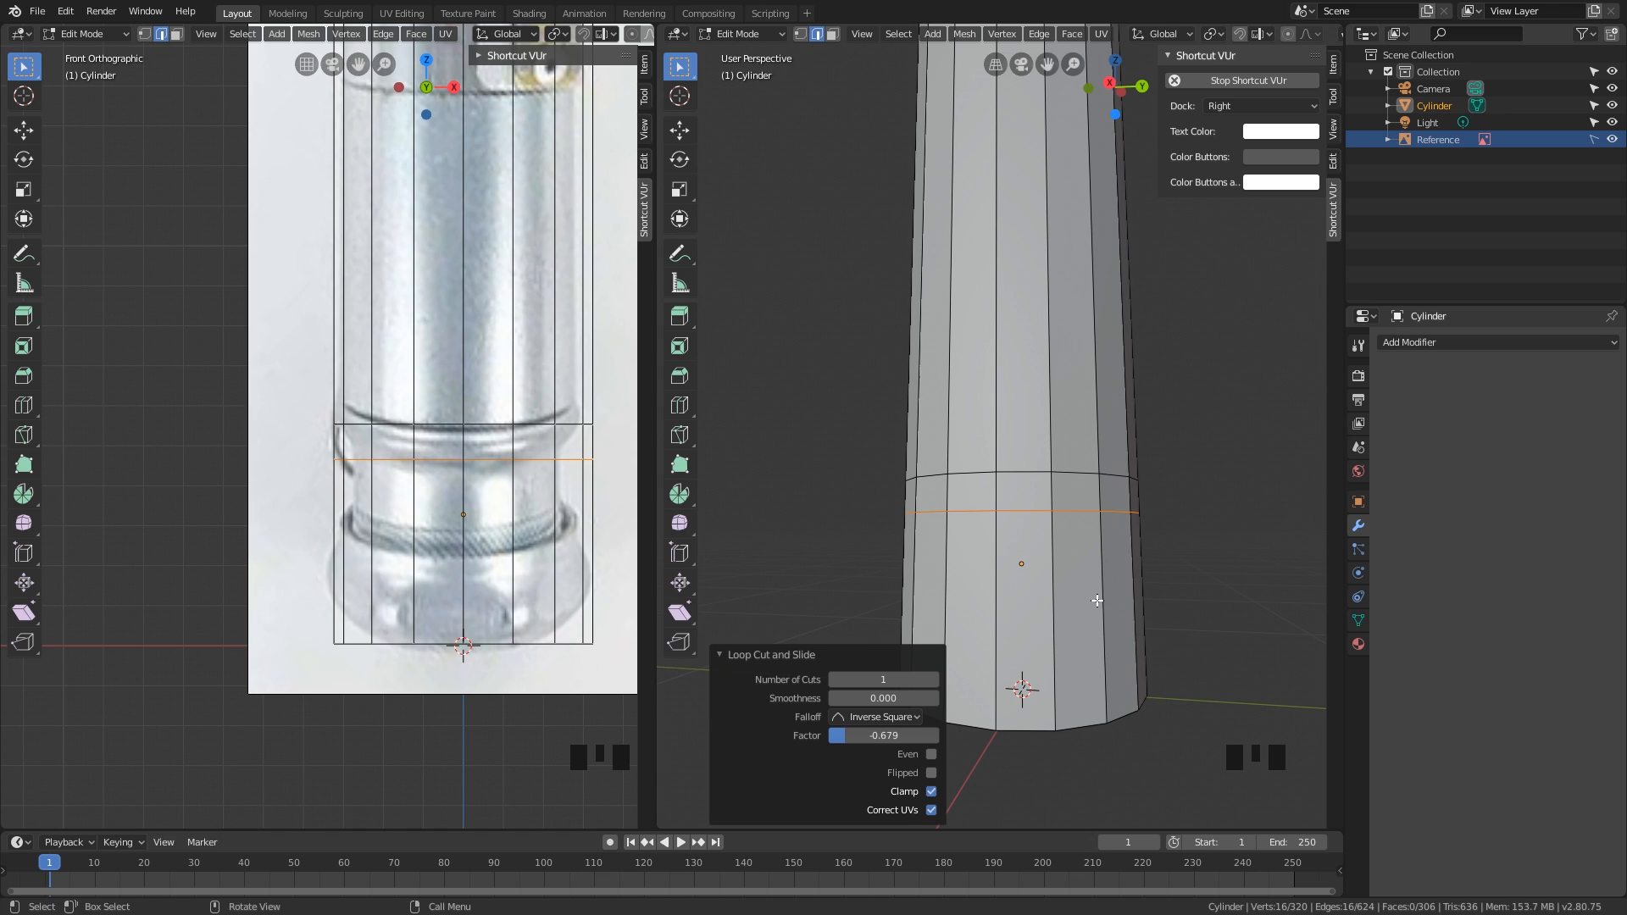
key(ctrl+r)
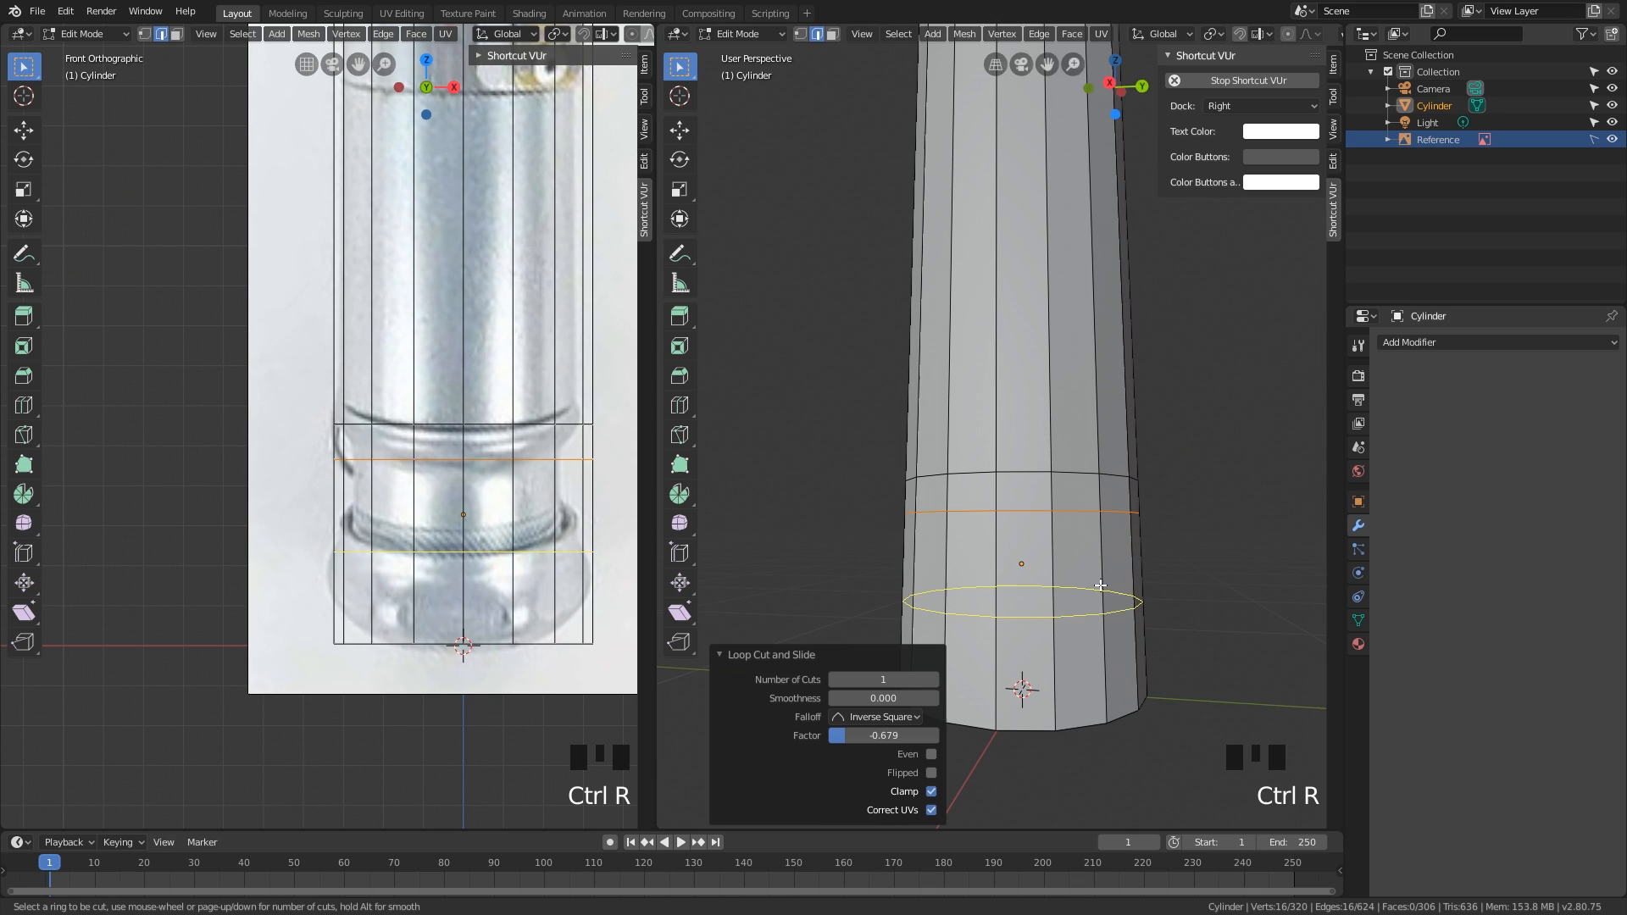
click(1097, 583)
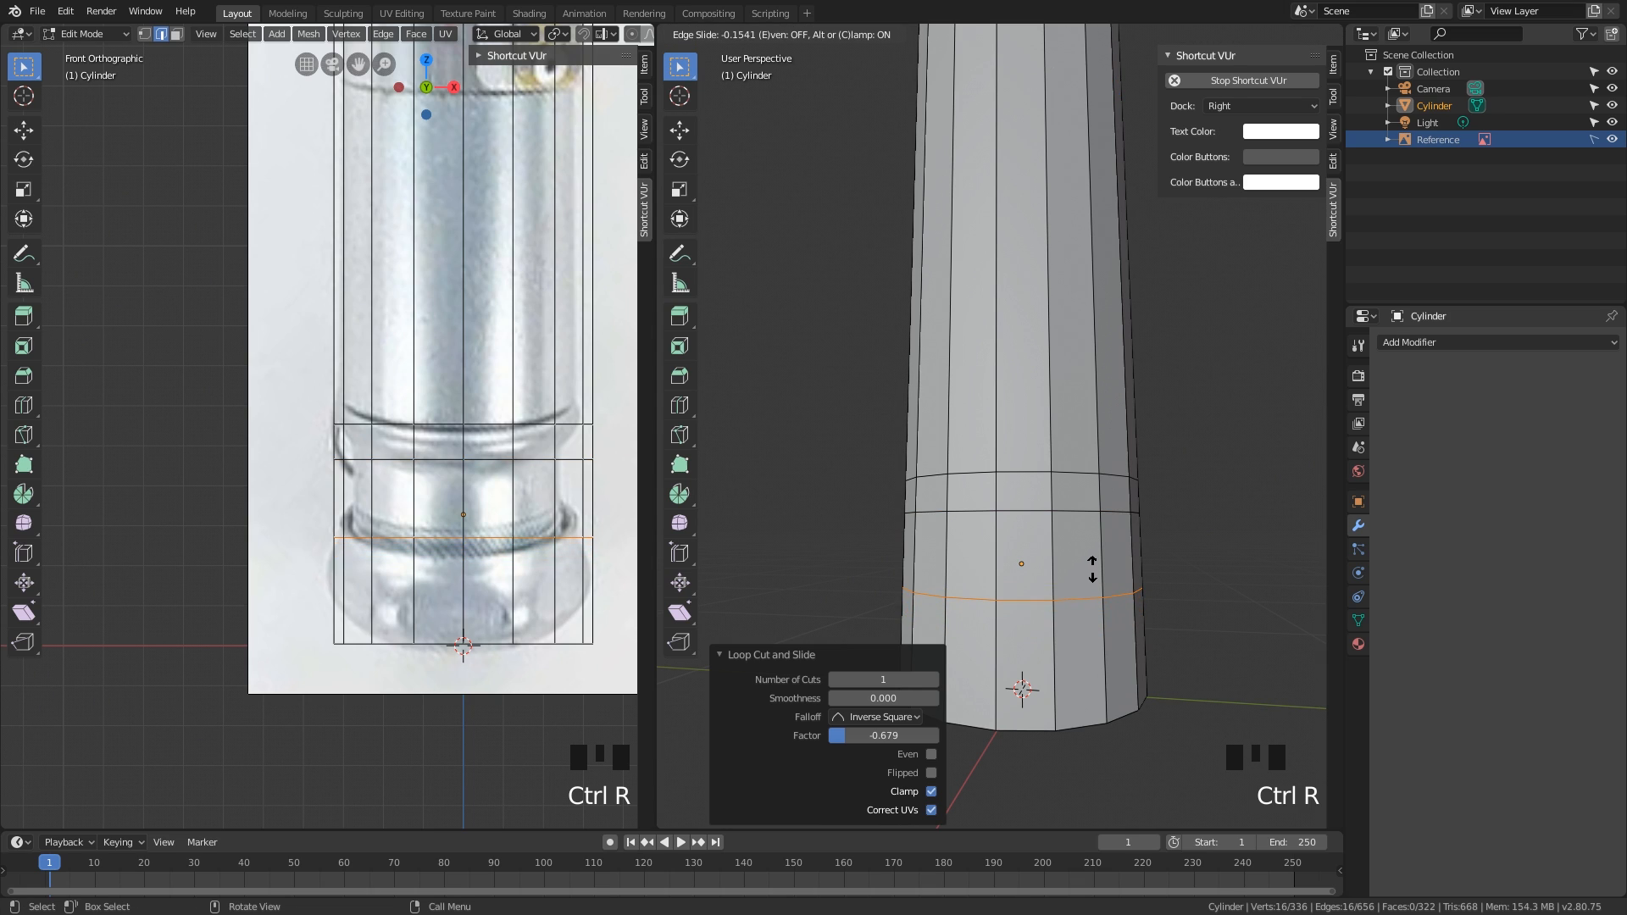
click(1093, 569)
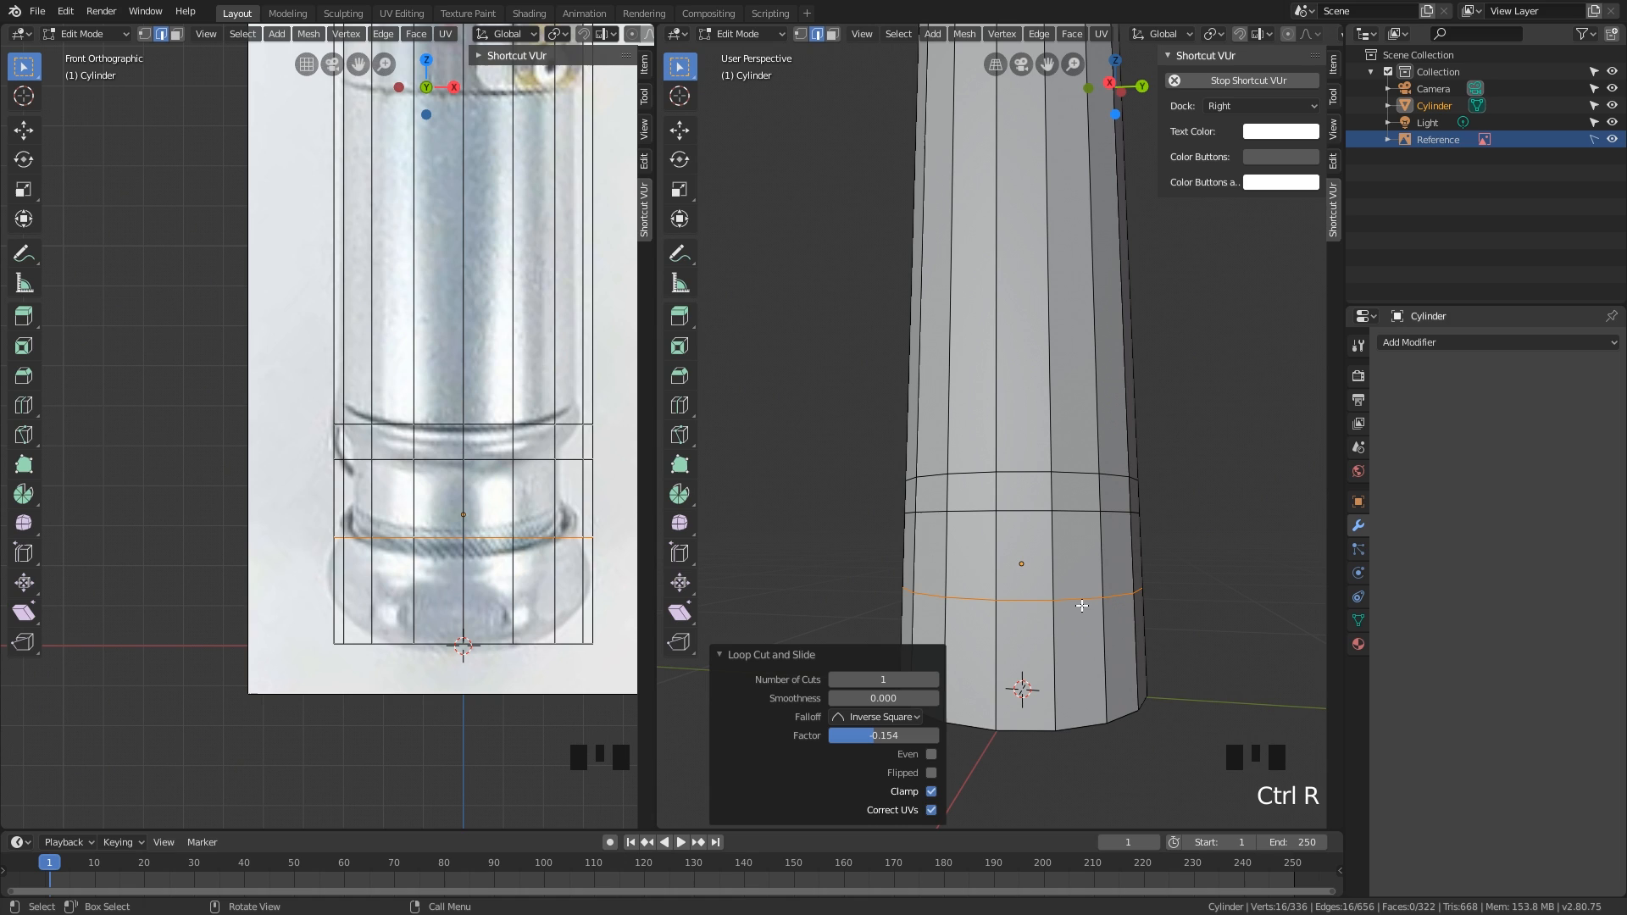
Step: Try scaling the lower new loop to about 0.805 and adding a centred loop cut above it, undoing both
key(s)
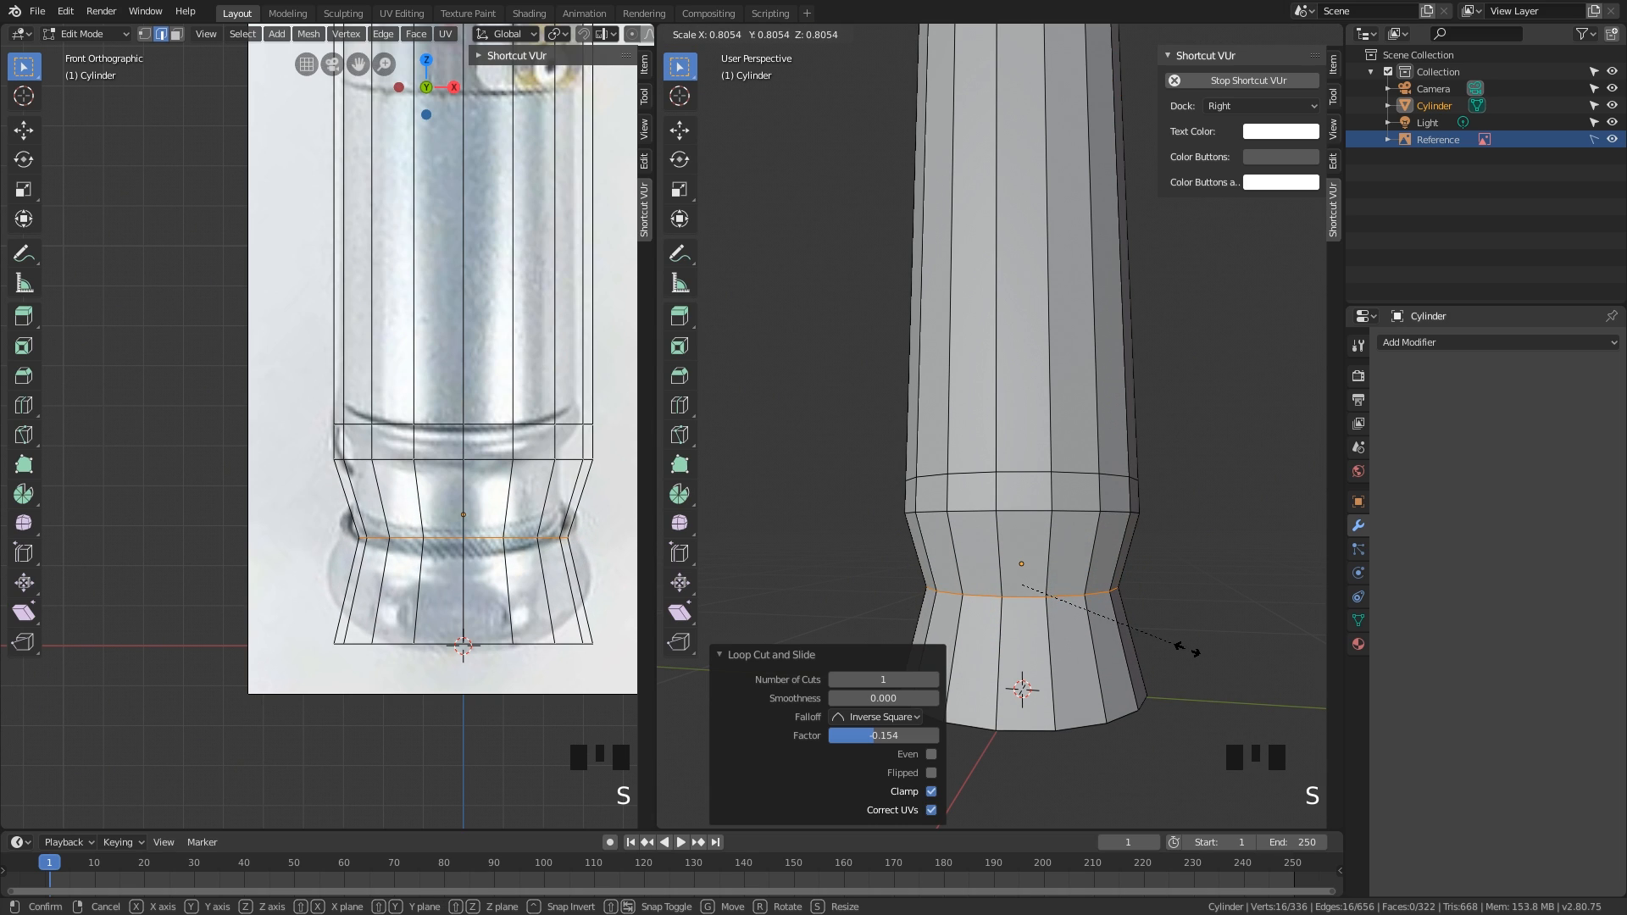
click(1188, 650)
key(ctrl+z)
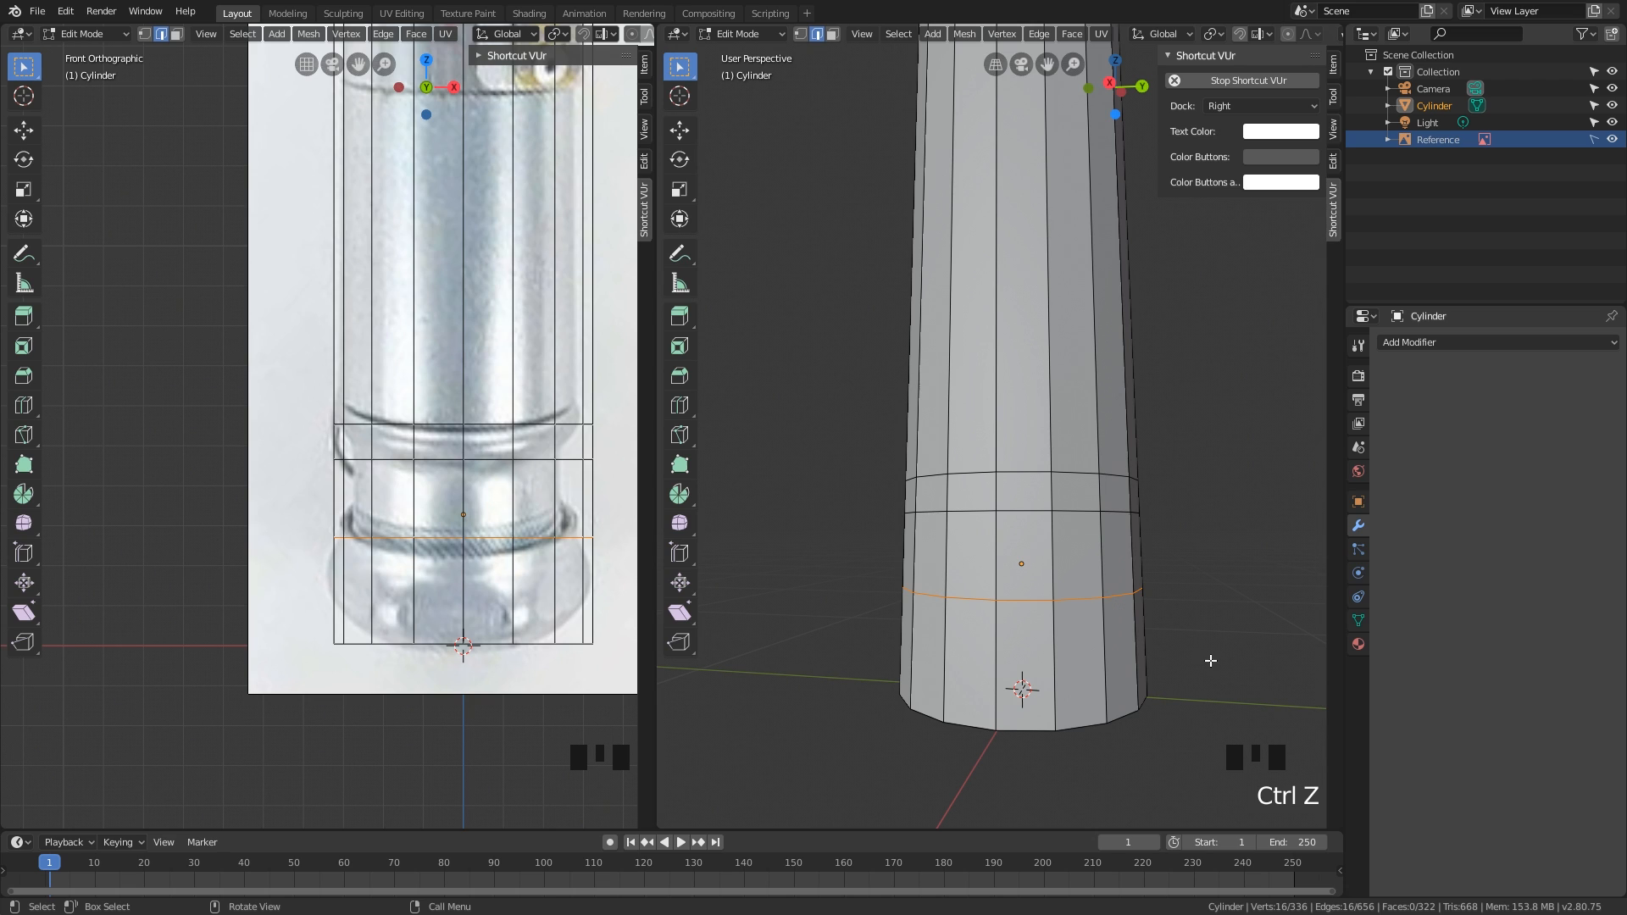
click(1122, 563)
key(ctrl+r)
click(1130, 560)
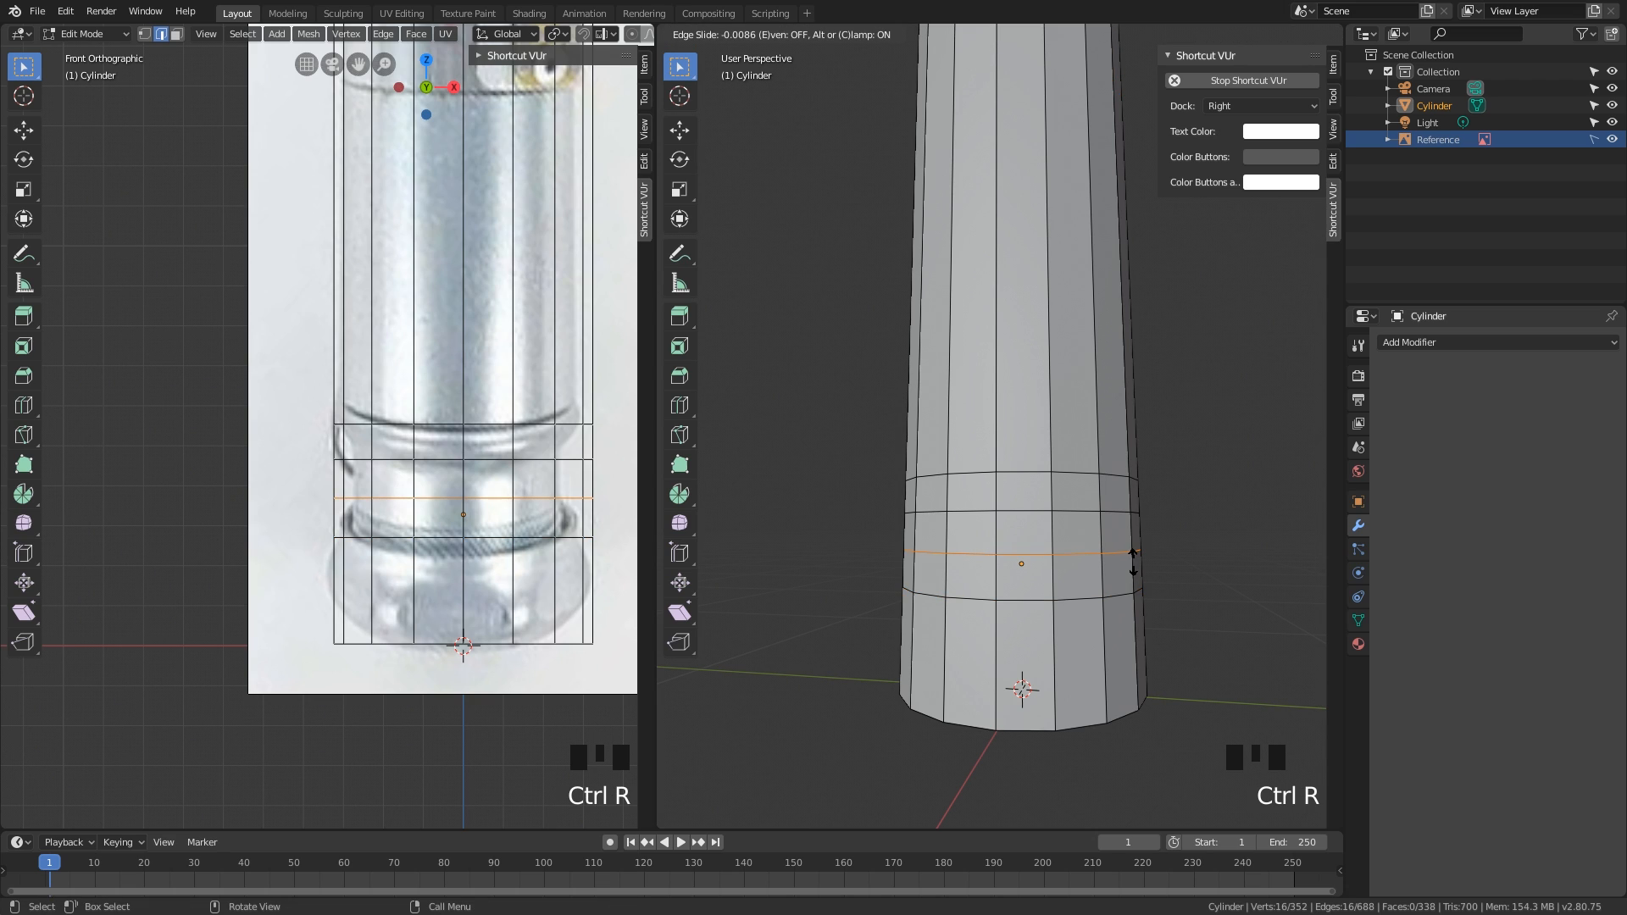
right_click(1130, 563)
key(ctrl+z)
Step: Select the lower edge loop of the handle's base and scale it uniformly to about 0.805
alt+click(1110, 596)
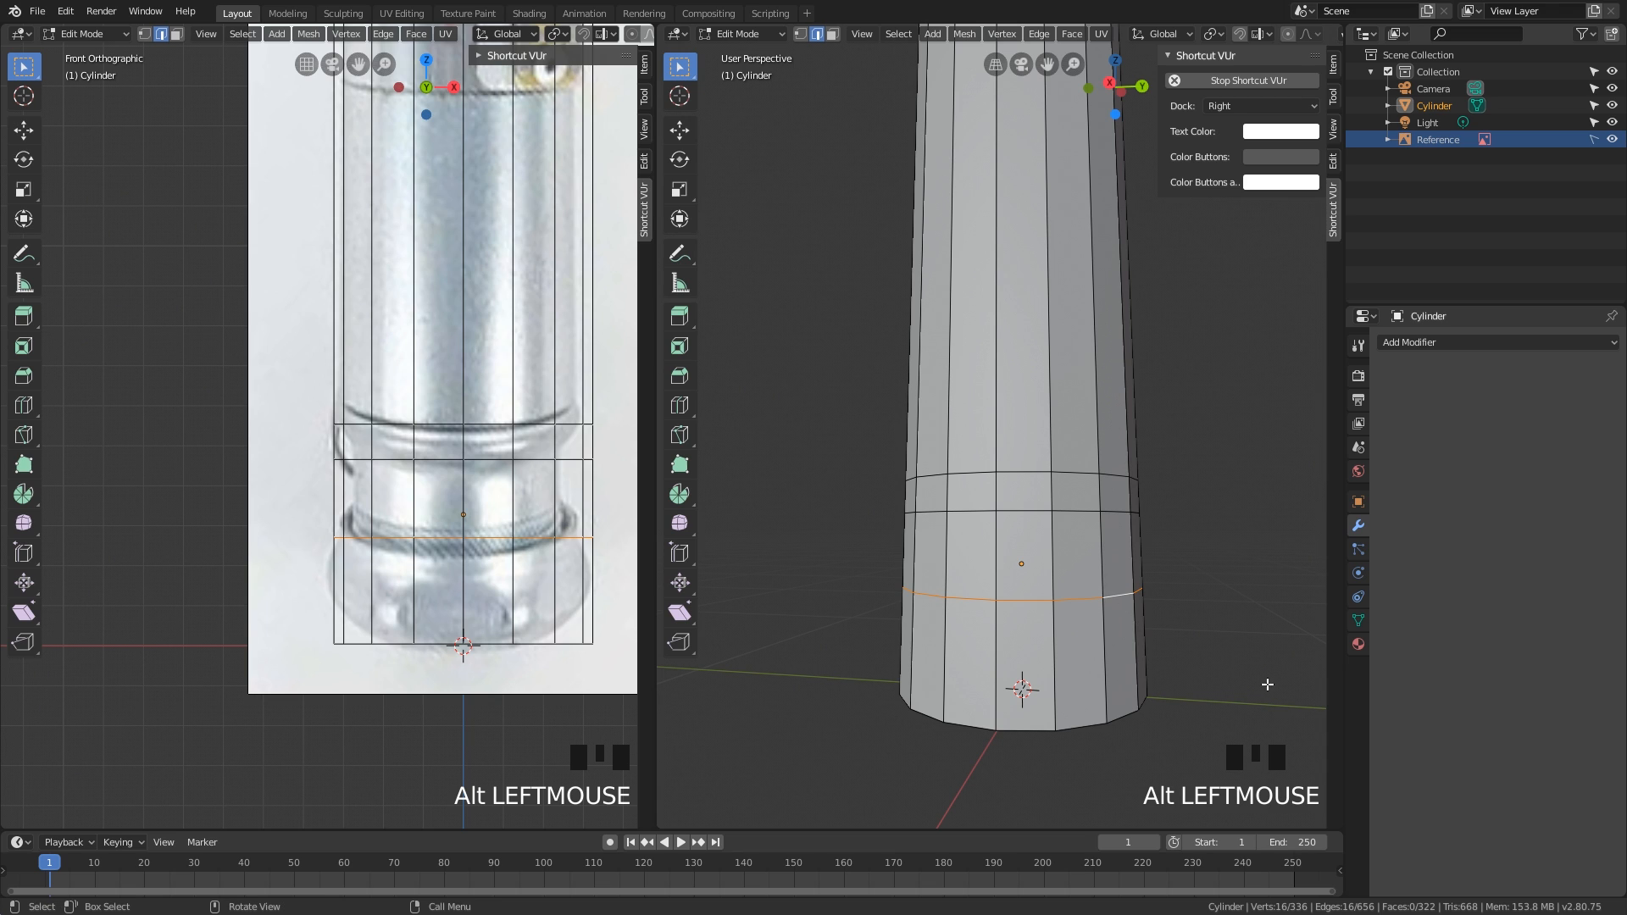
key(s)
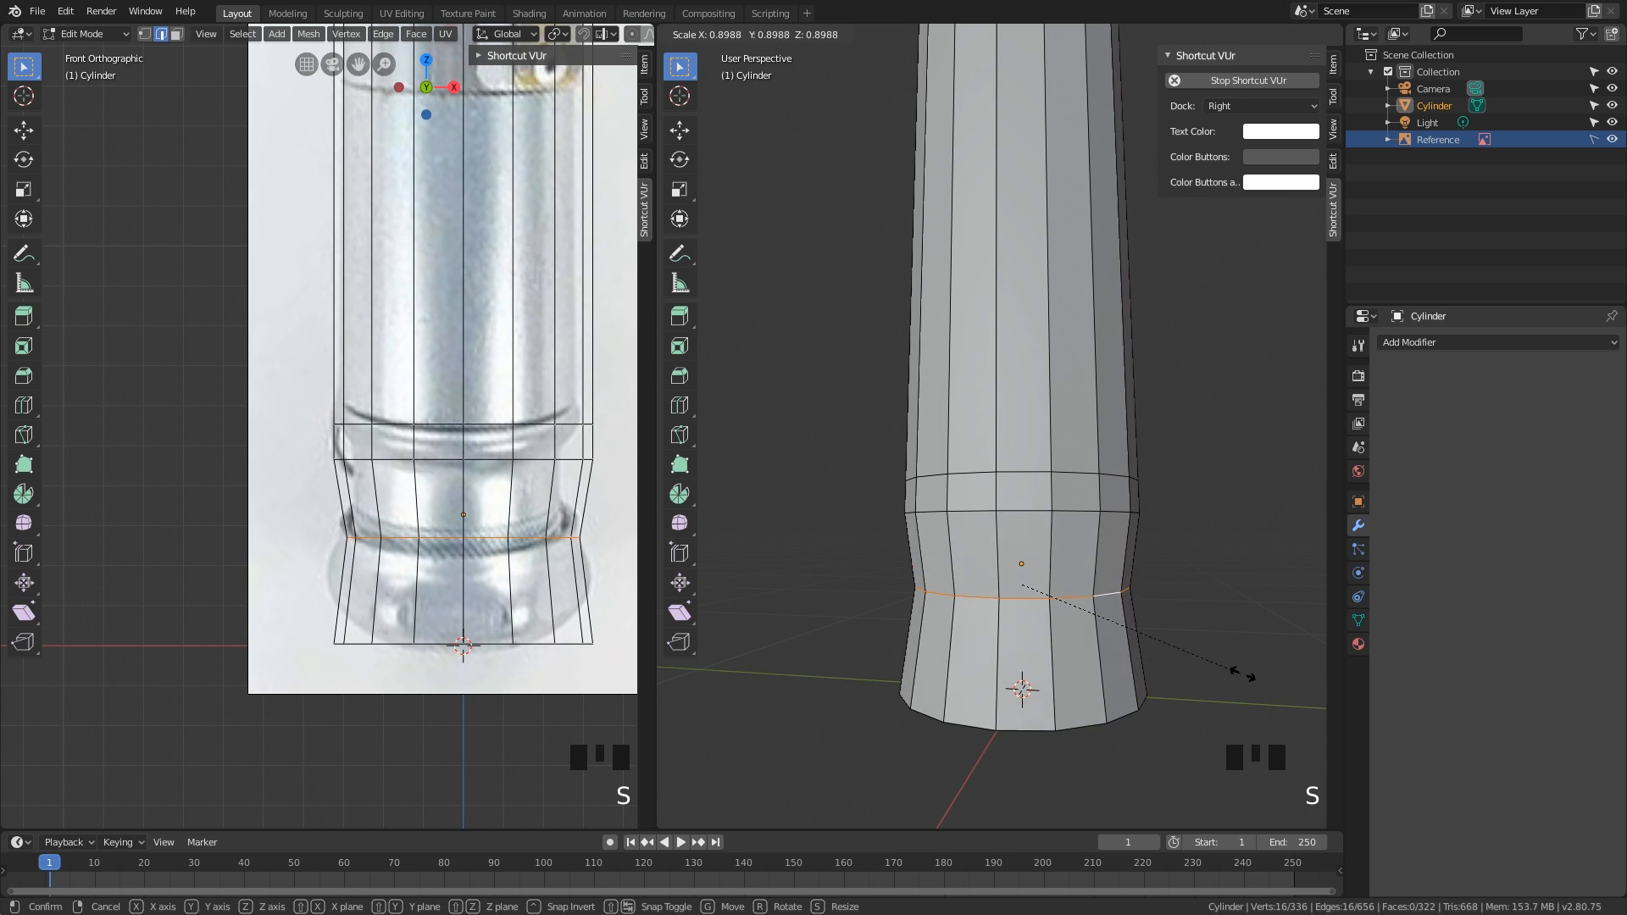
click(1221, 664)
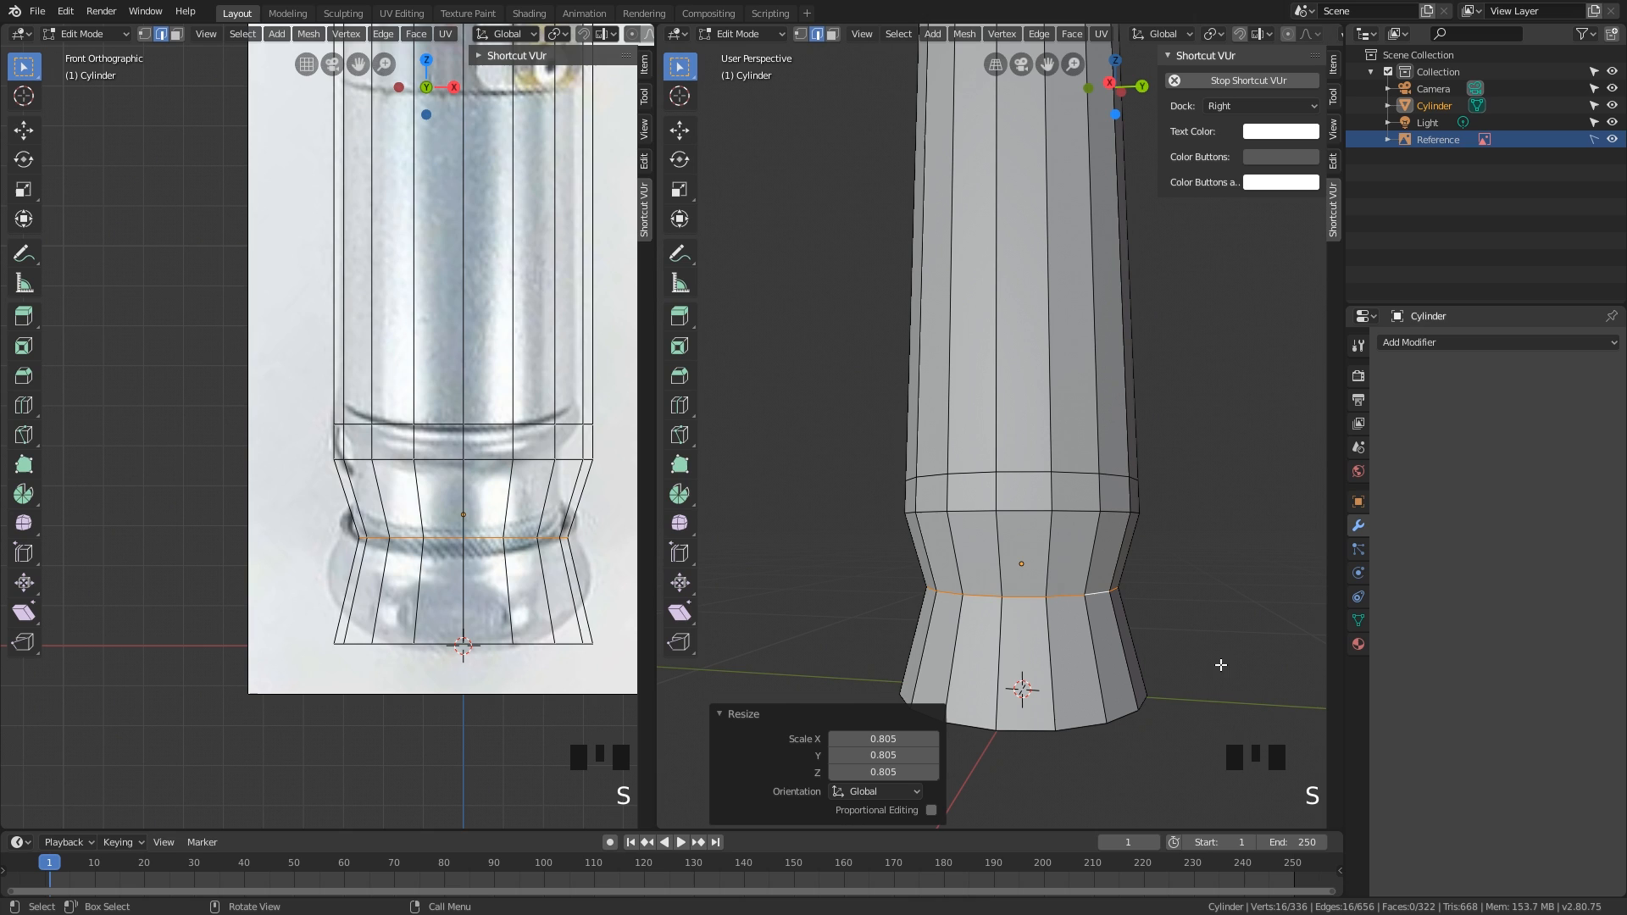
Step: Add a loop cut above the narrowed loop at a factor of about -0.673 and scale it to about 0.842
shift+middle_drag(1104, 607, 1106, 591)
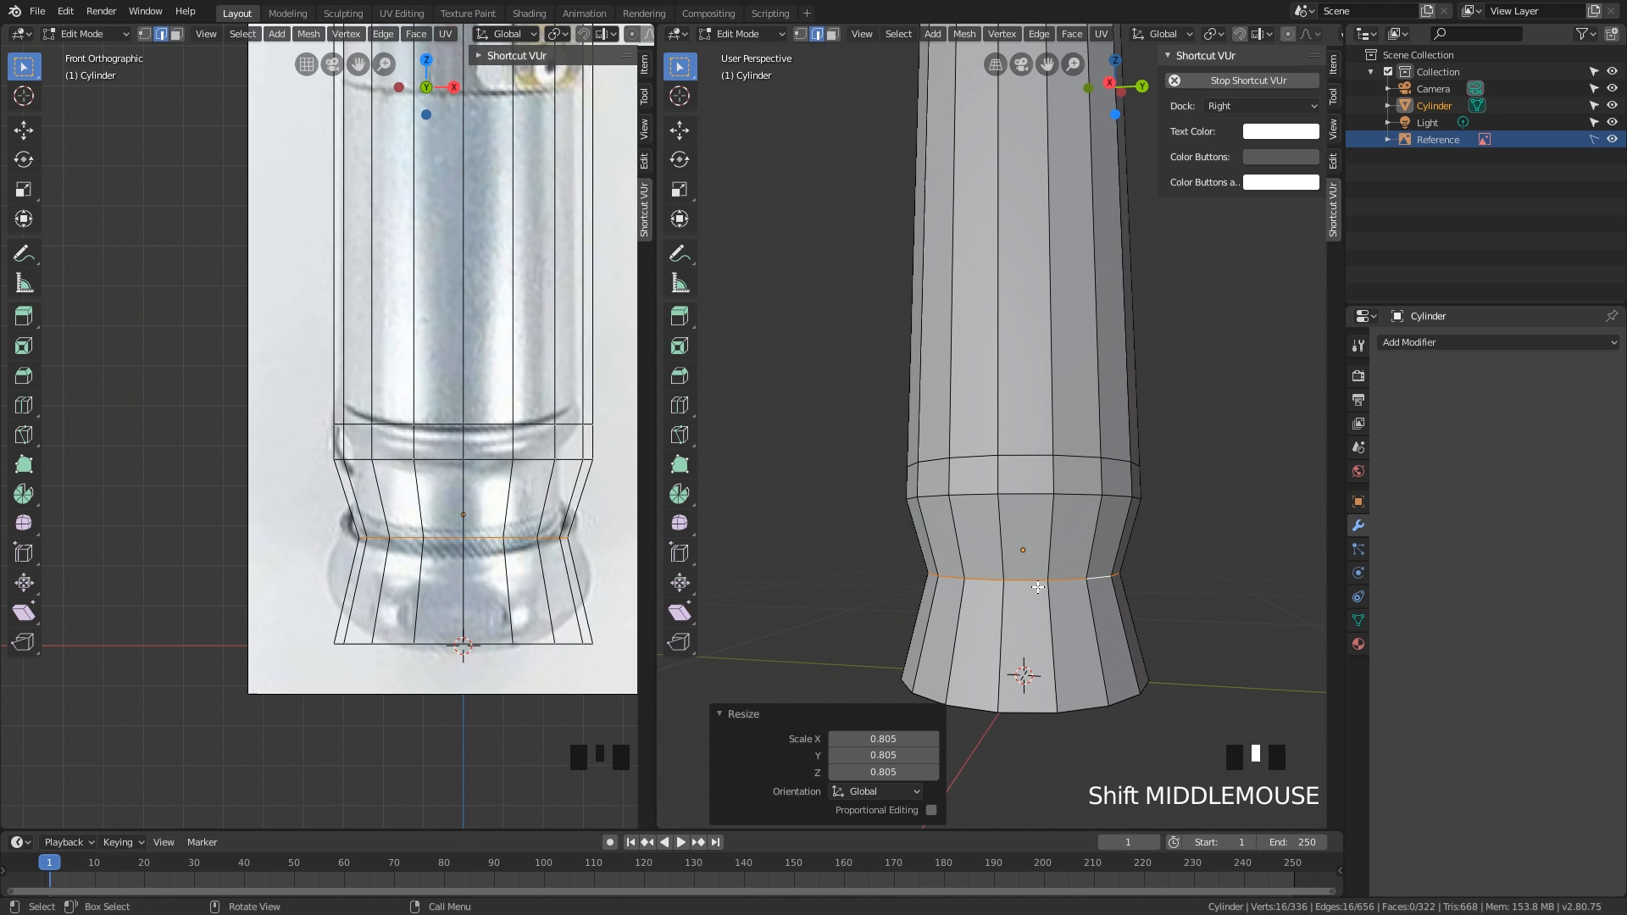
key(ctrl+r)
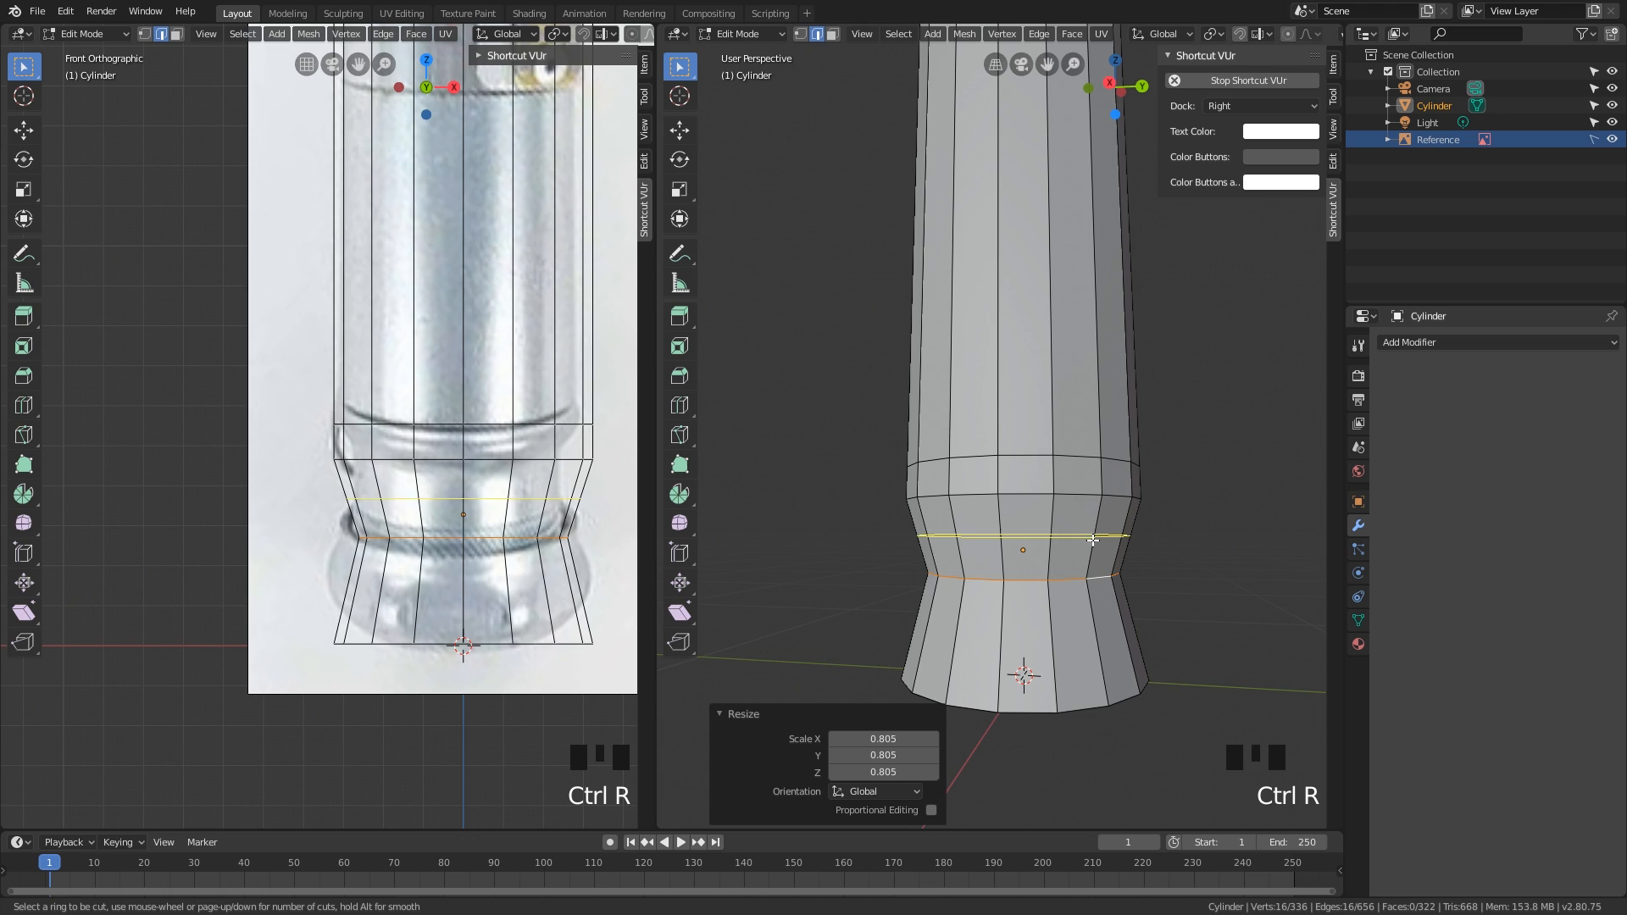
click(1090, 561)
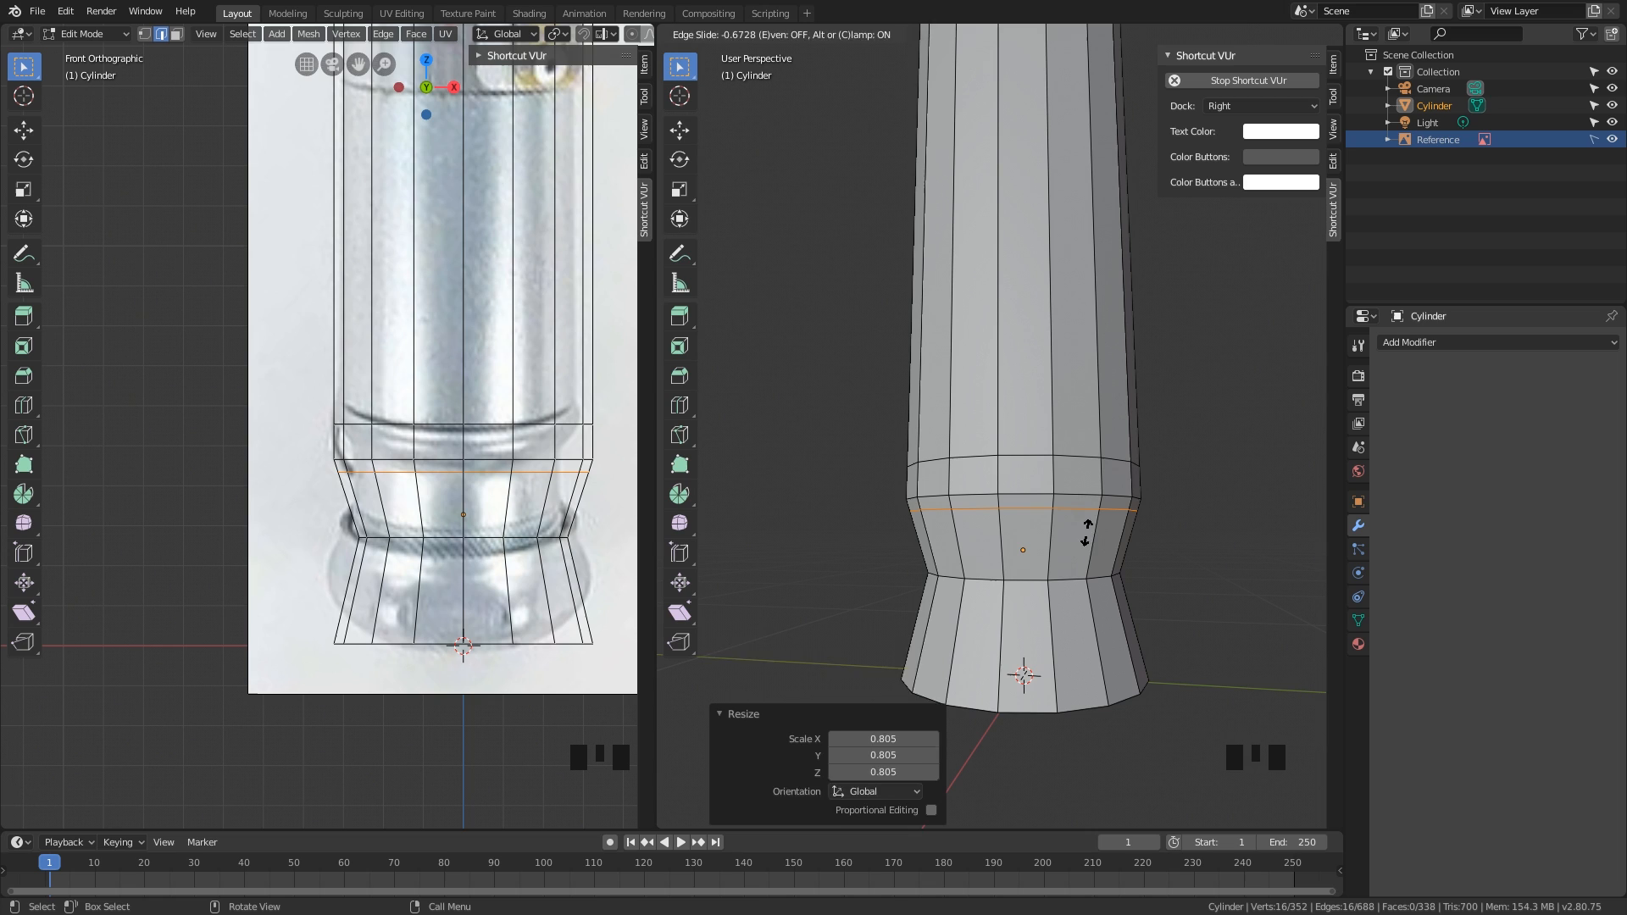
click(1086, 532)
key(s)
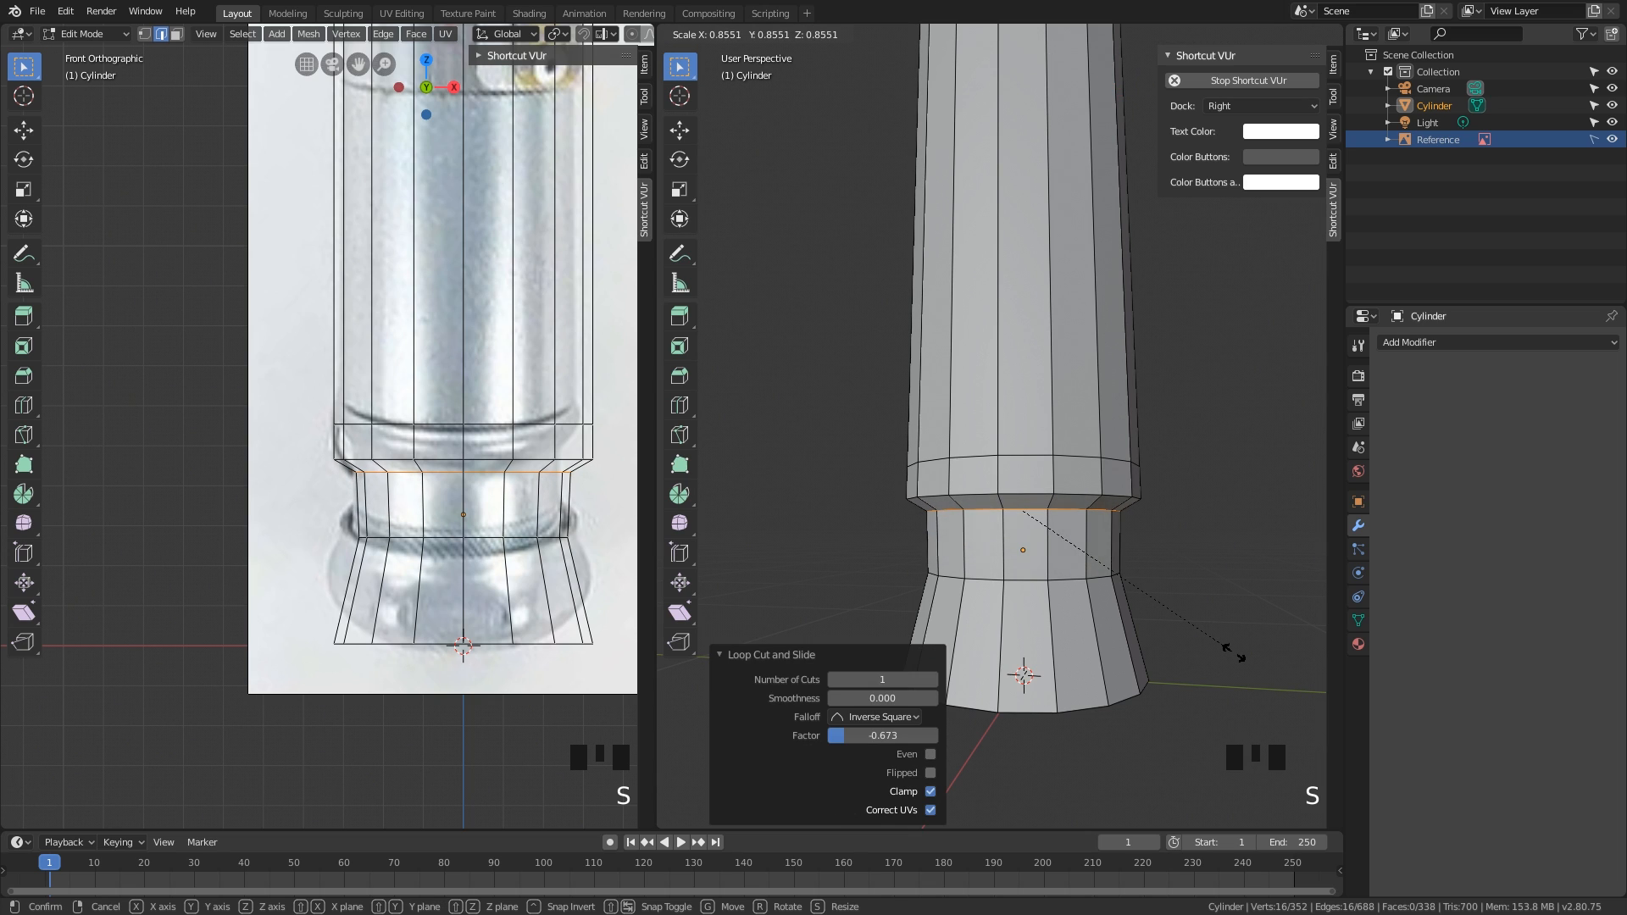
click(1230, 652)
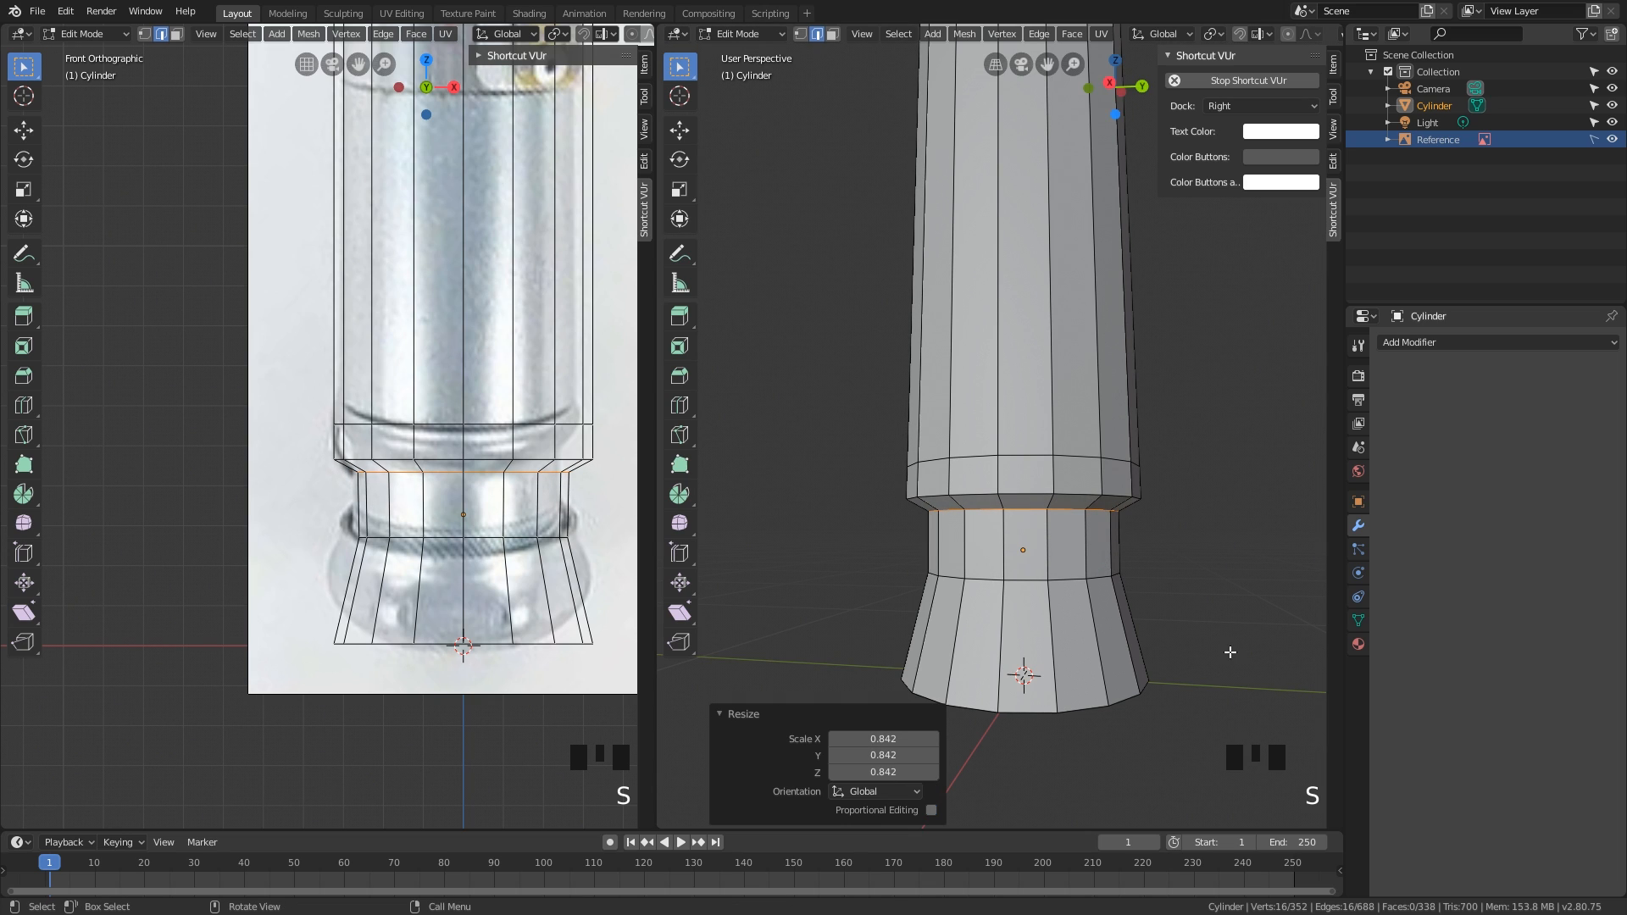
Step: Add a centred loop cut around the narrow neck, leaving its slide factor at 0
shift+middle_drag(1078, 631, 1078, 620)
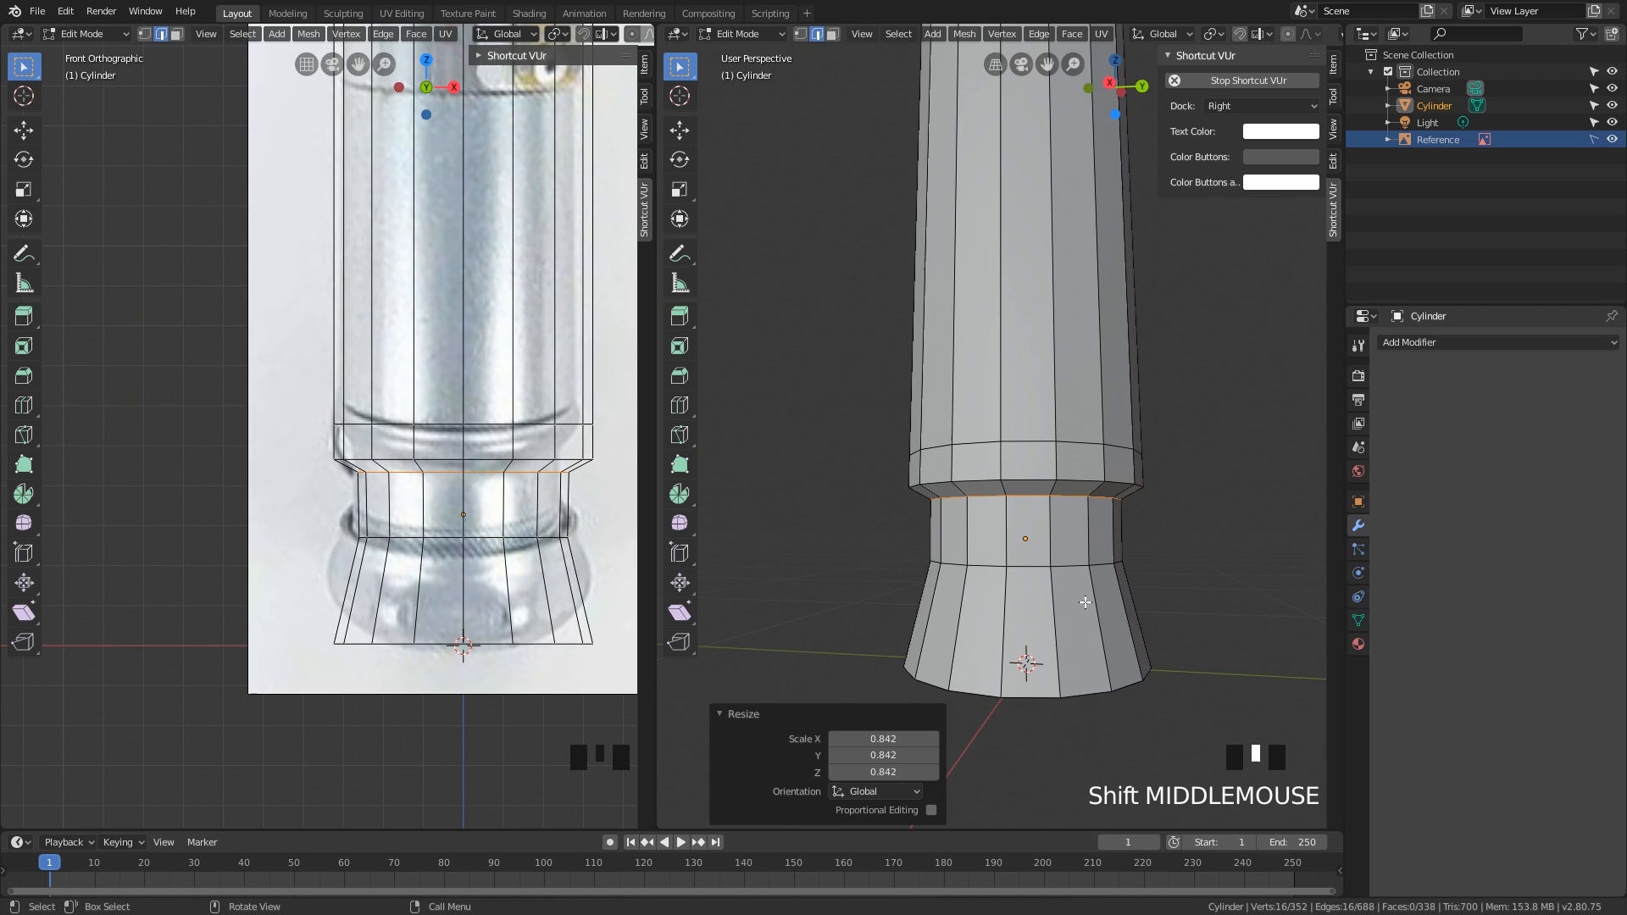
key(ctrl+r)
click(1064, 532)
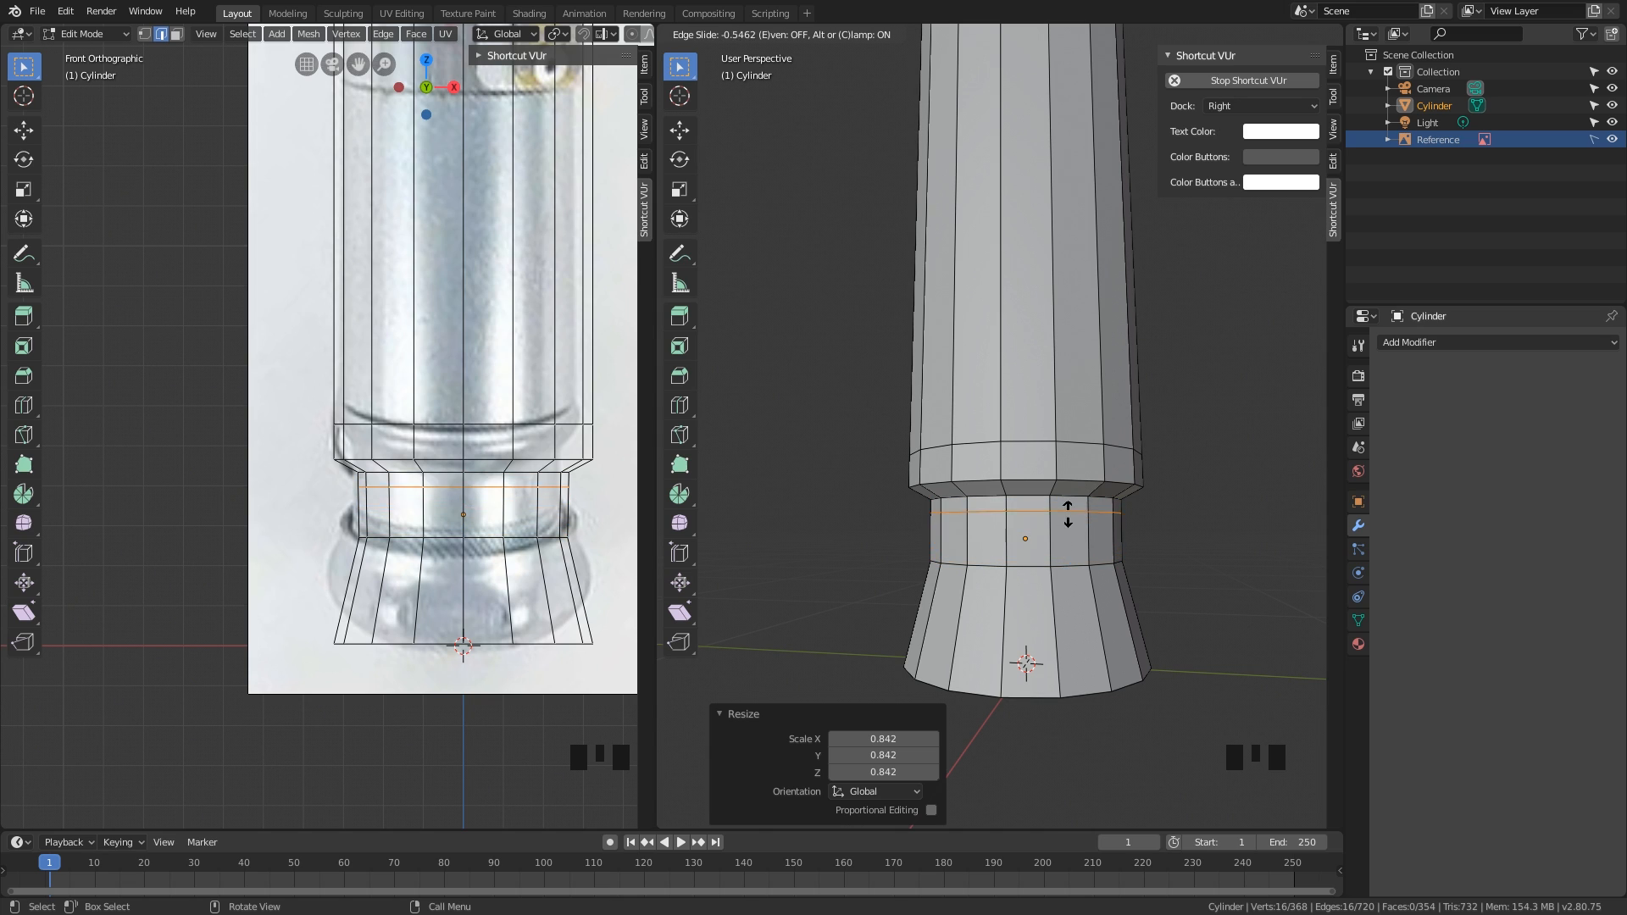
right_click(1081, 535)
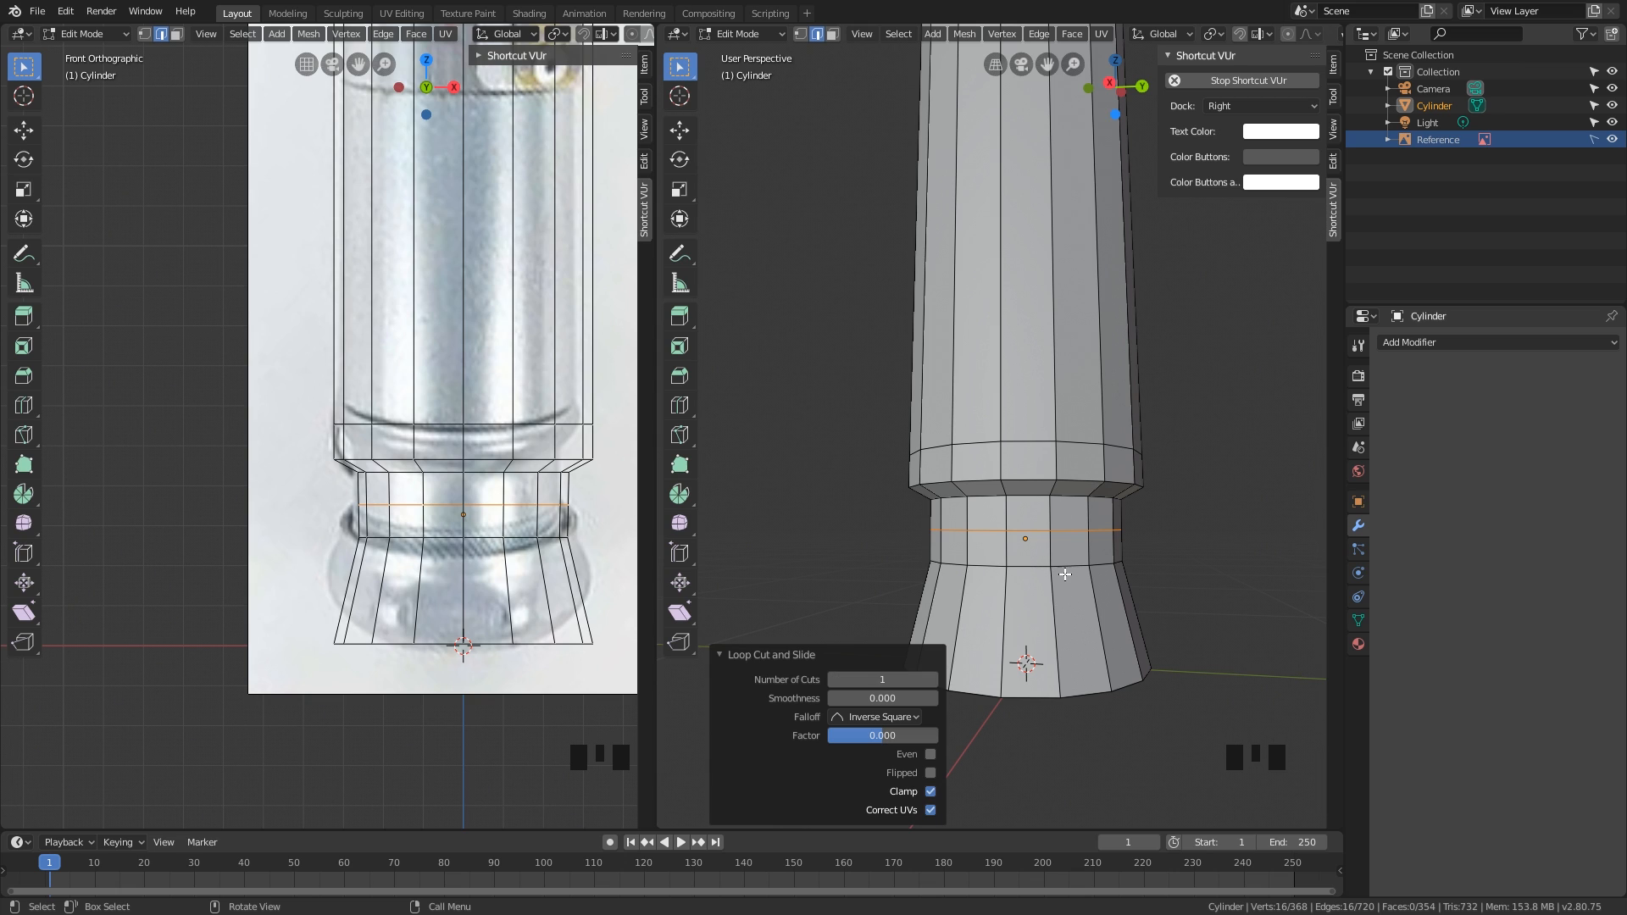
Step: Try a single loop cut and a two-cut version around the flared base below the neck, undoing each
click(1070, 621)
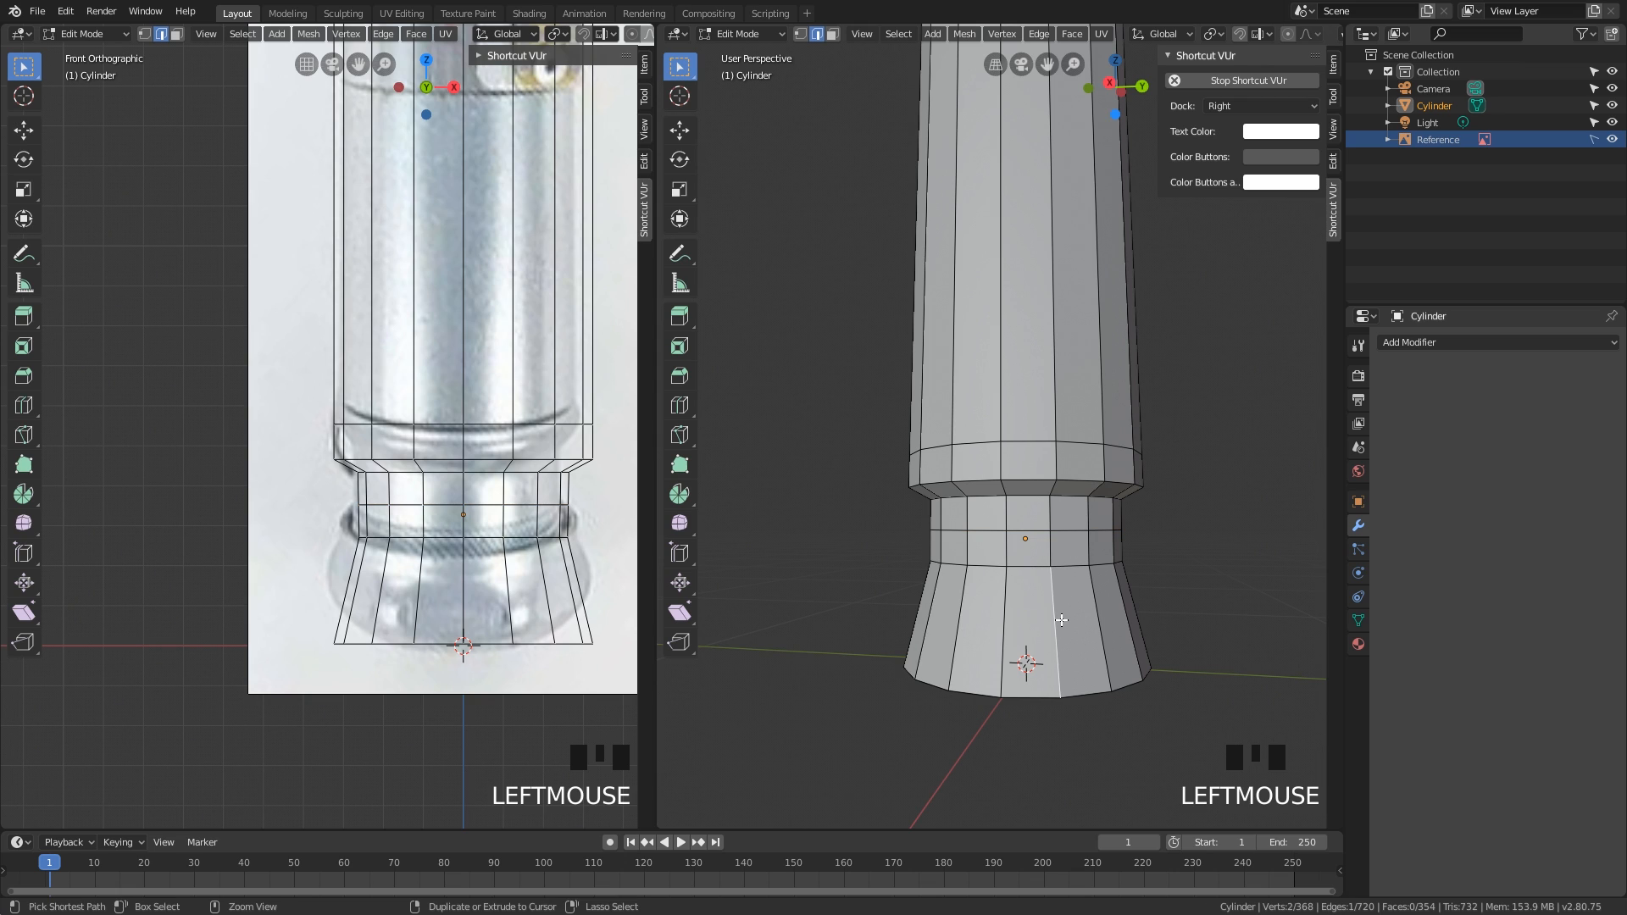
key(ctrl+r)
click(1073, 619)
click(1075, 618)
key(ctrl+z)
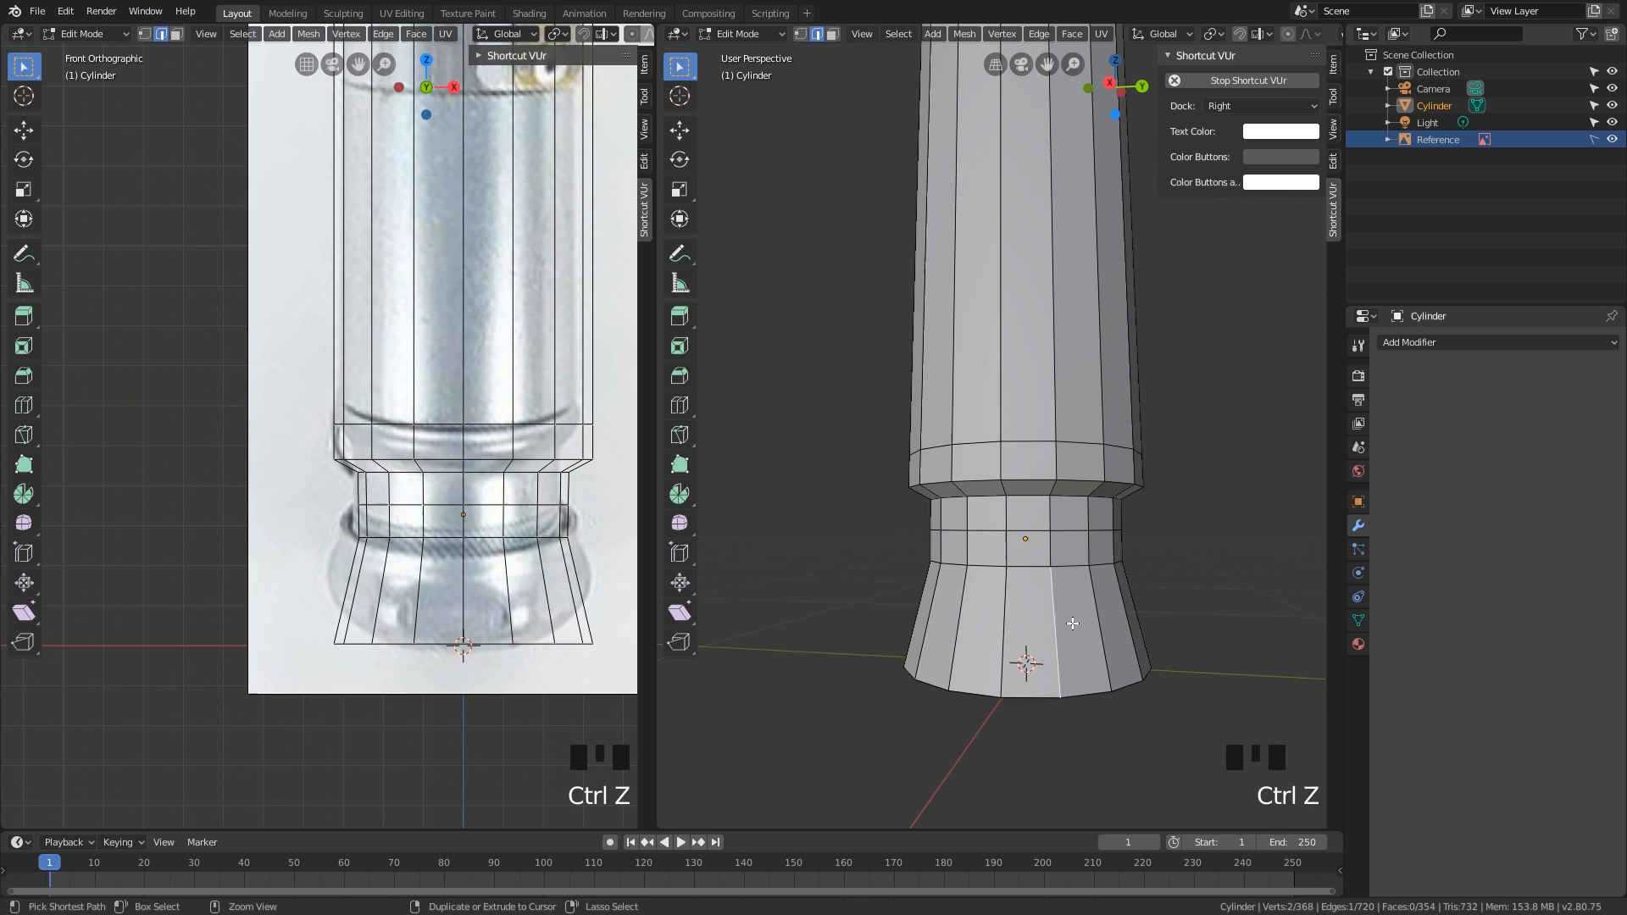
key(ctrl+r)
scroll(1079, 604, up, 4)
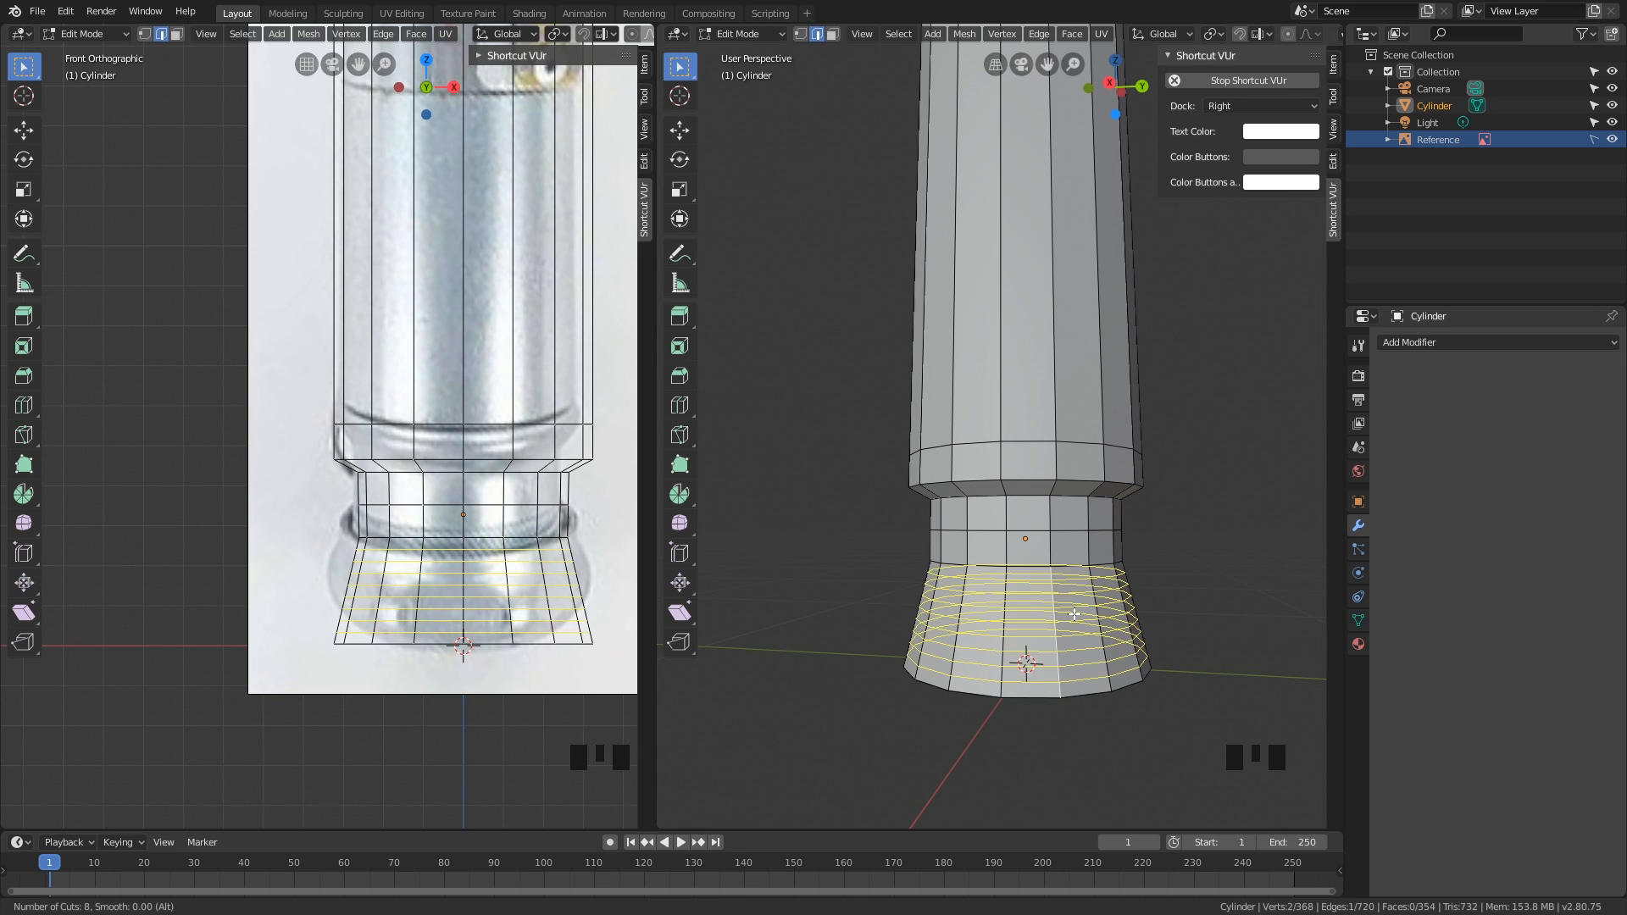
scroll(1075, 615, down, 3)
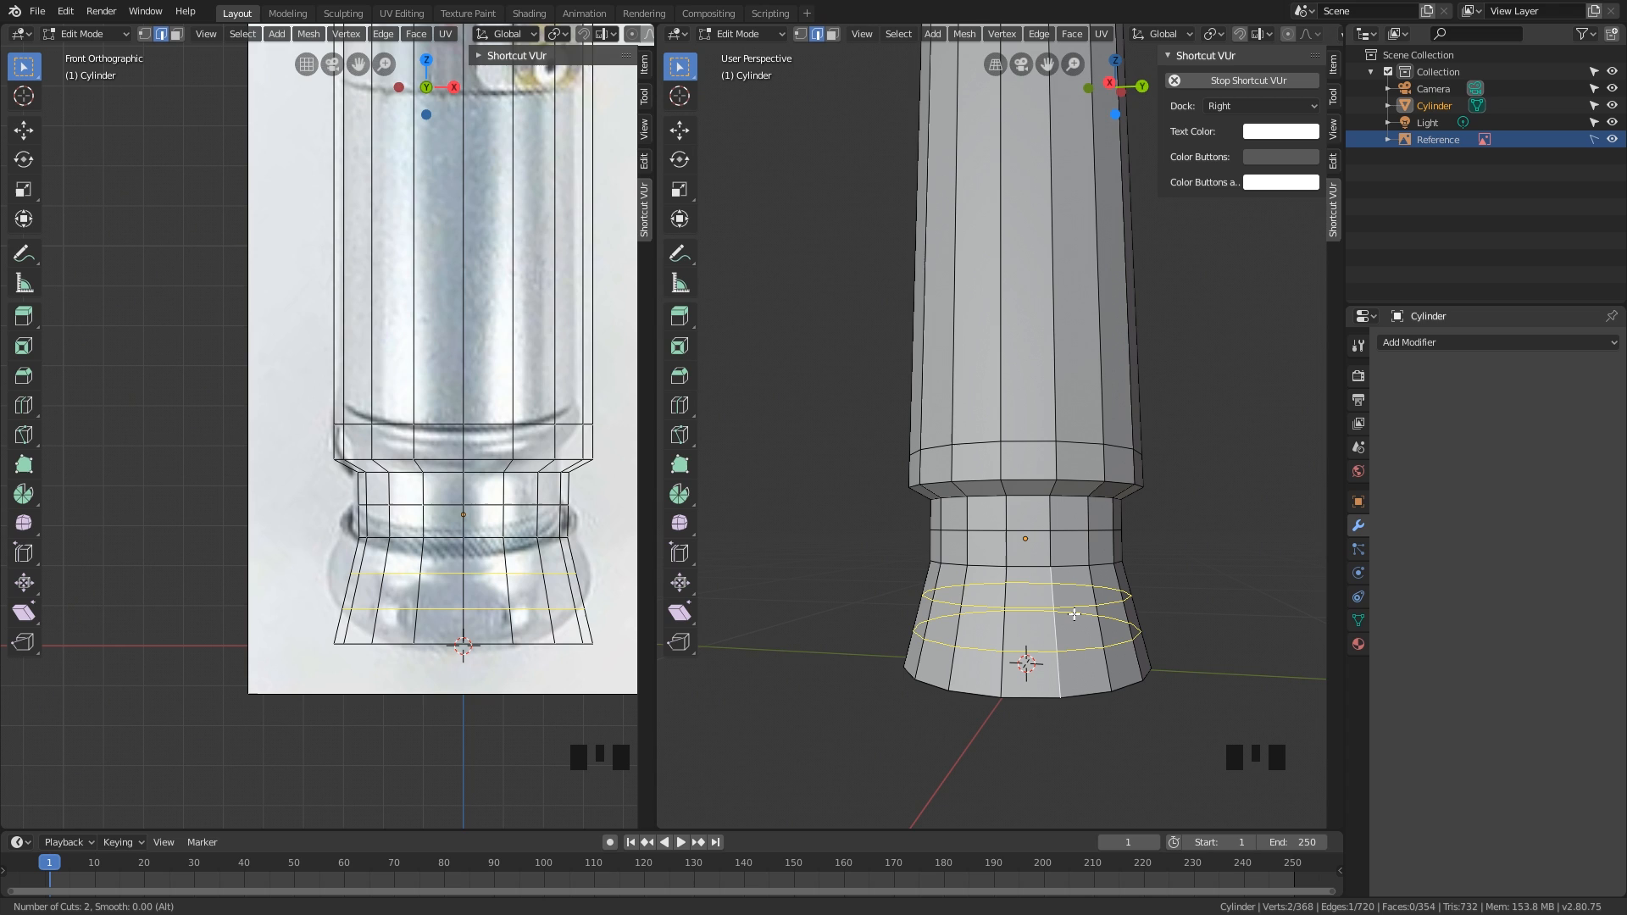
click(1075, 615)
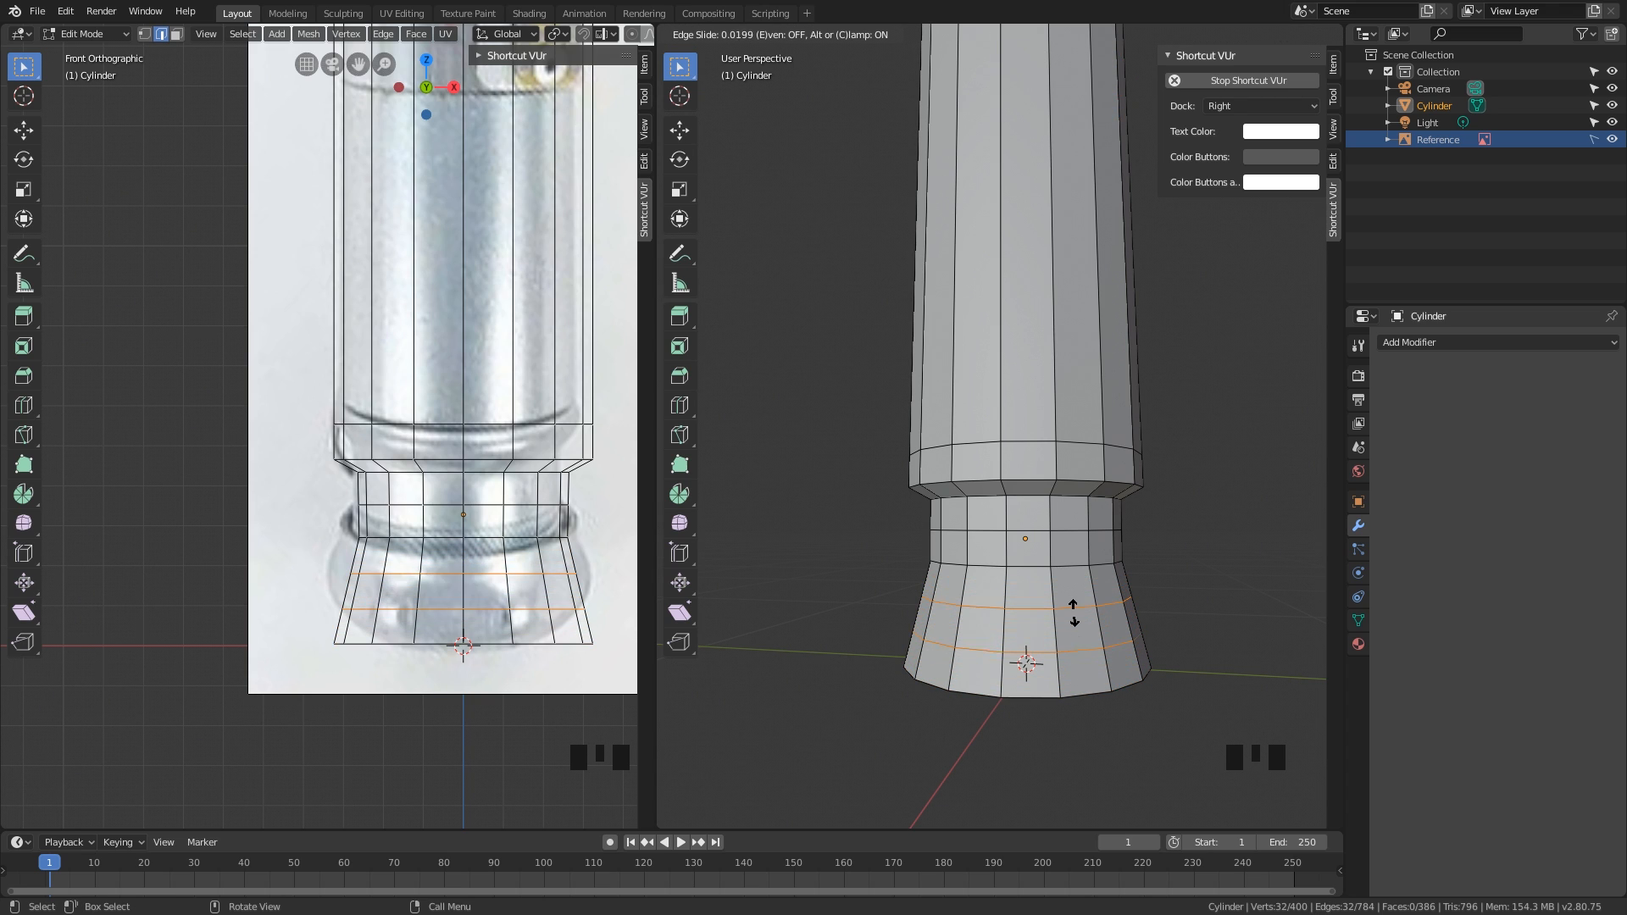
right_click(1134, 623)
key(ctrl+z)
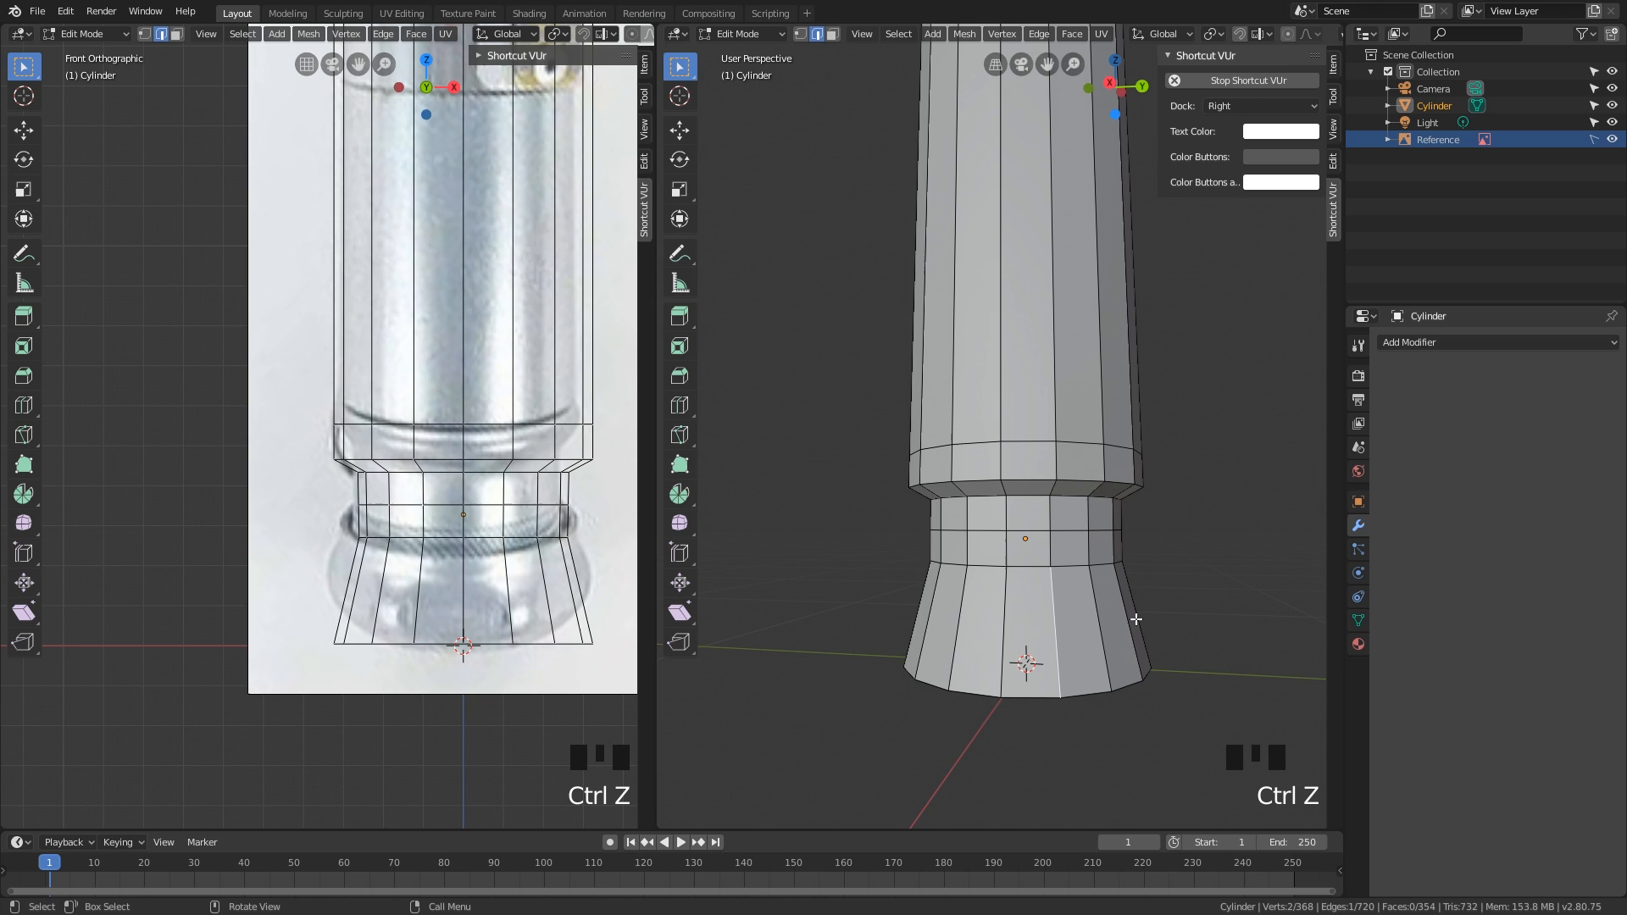
Step: Add a loop cut around the flared base at a factor of about -0.386 and scale it to about 0.975
key(ctrl+r)
click(1081, 606)
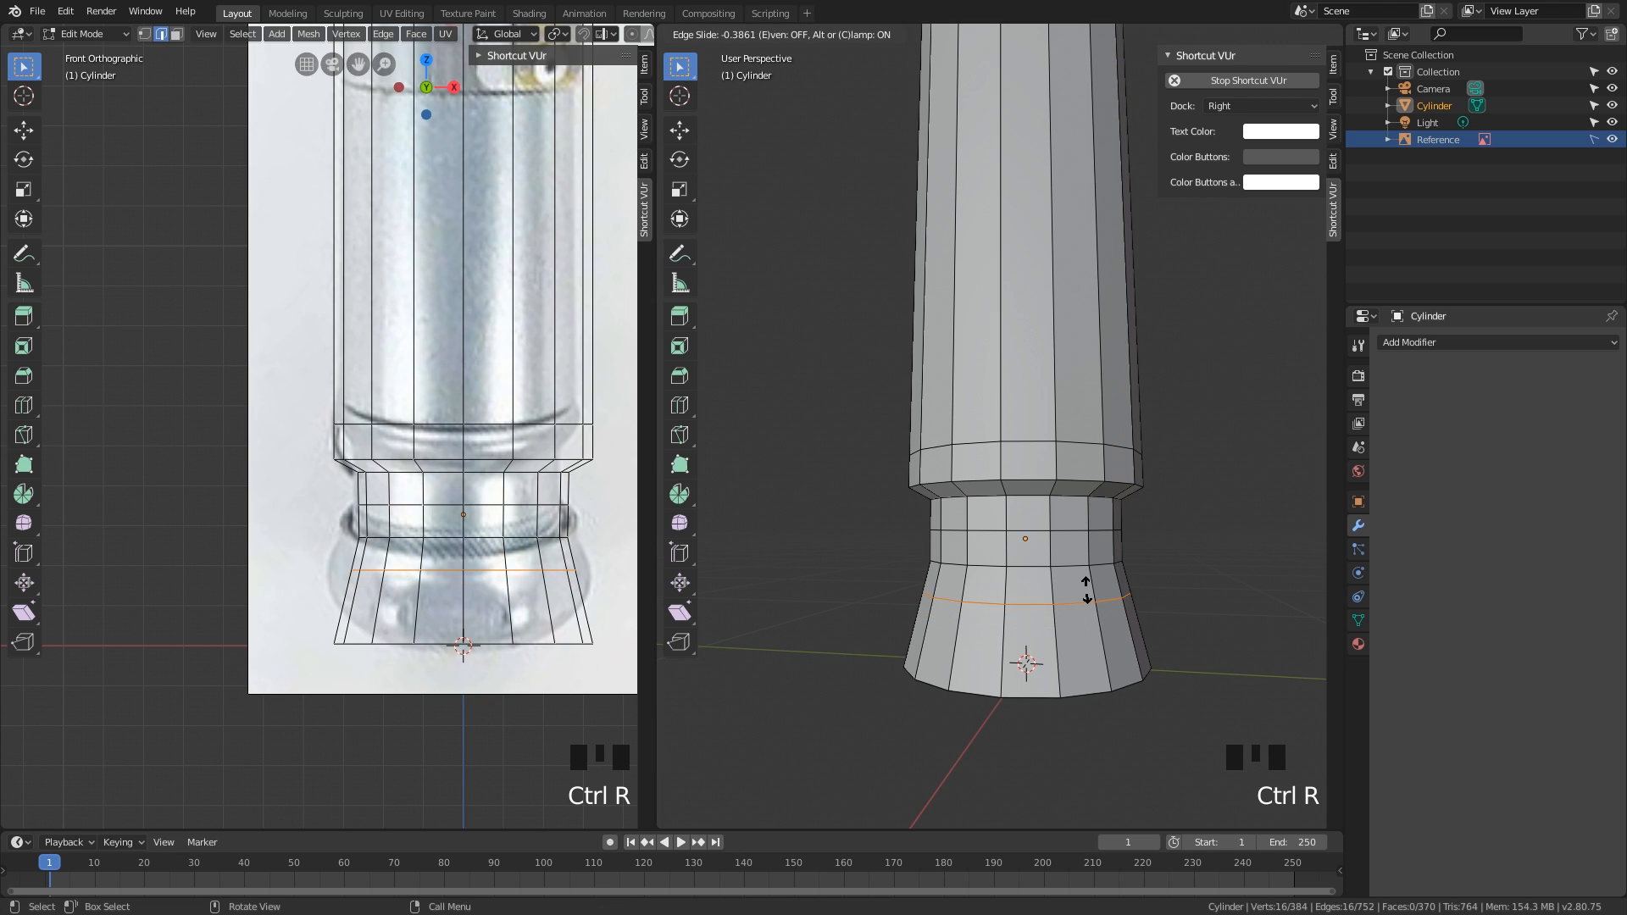
click(1087, 591)
key(s)
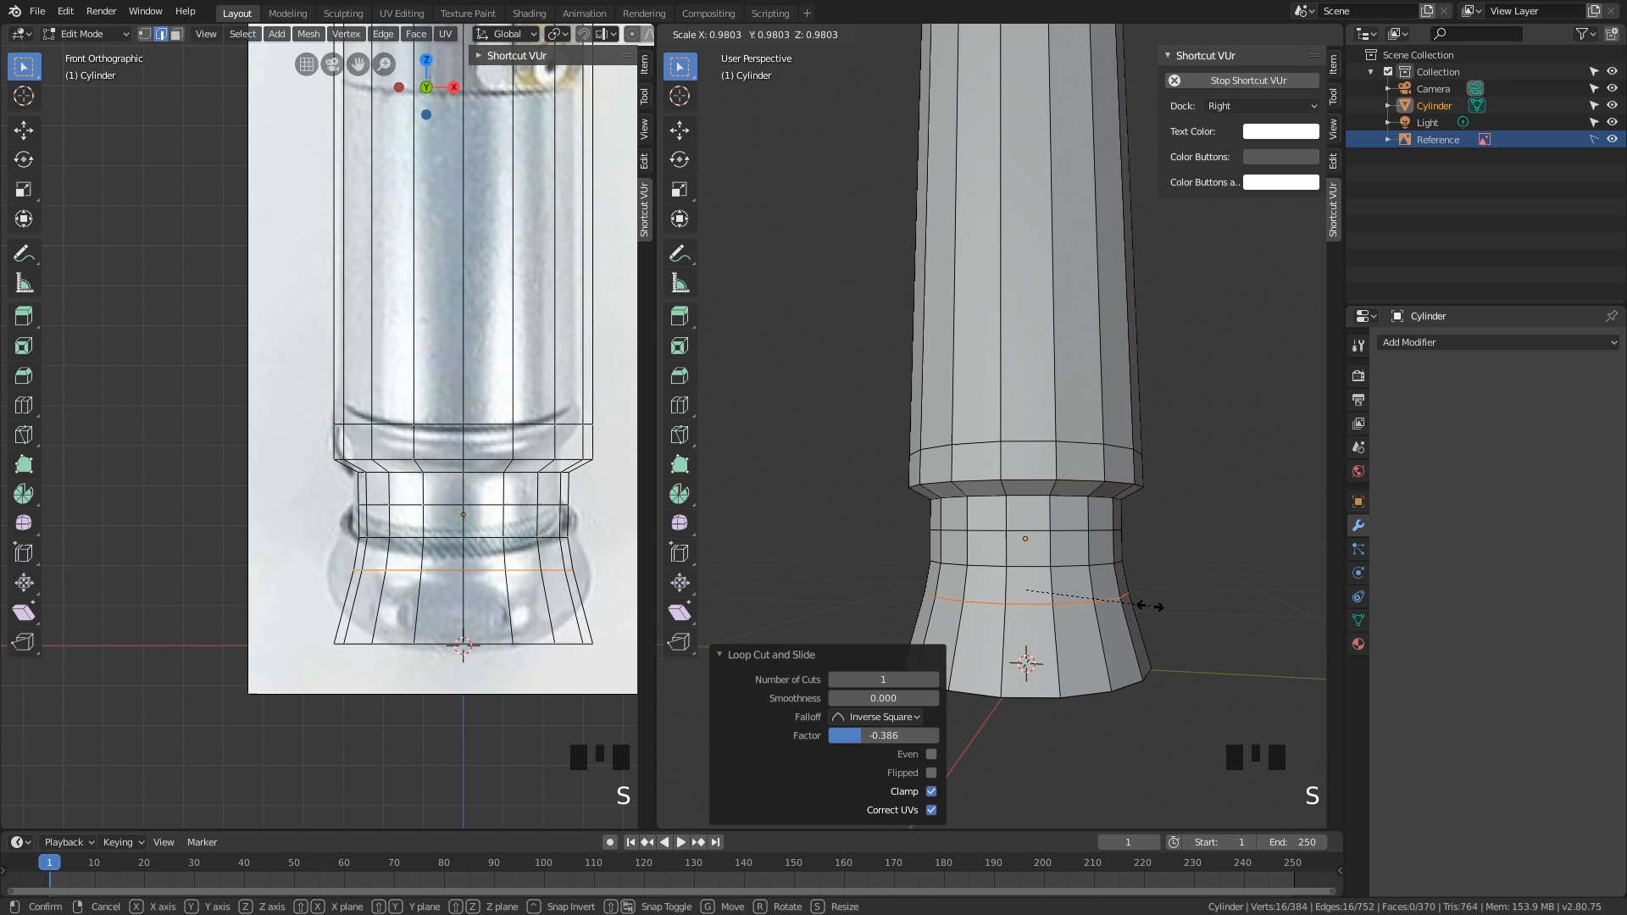
click(1150, 608)
Step: Add another loop cut near the bottom rim of the flared base and scale it to about 1.110
key(ctrl+r)
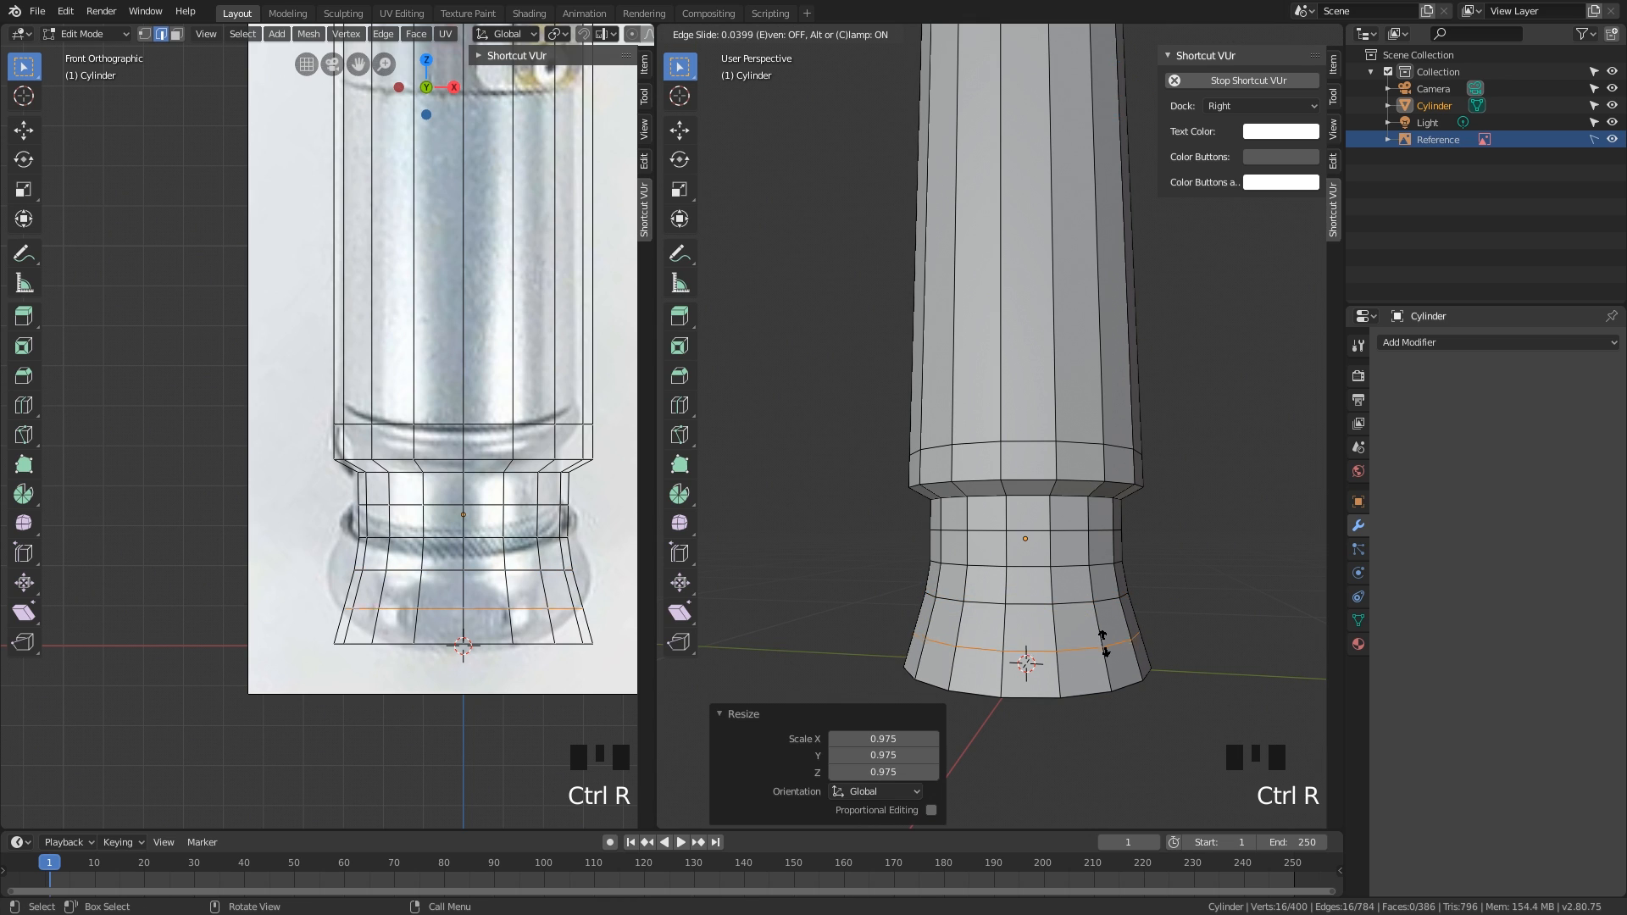
click(1115, 647)
click(1117, 656)
key(s)
click(1136, 653)
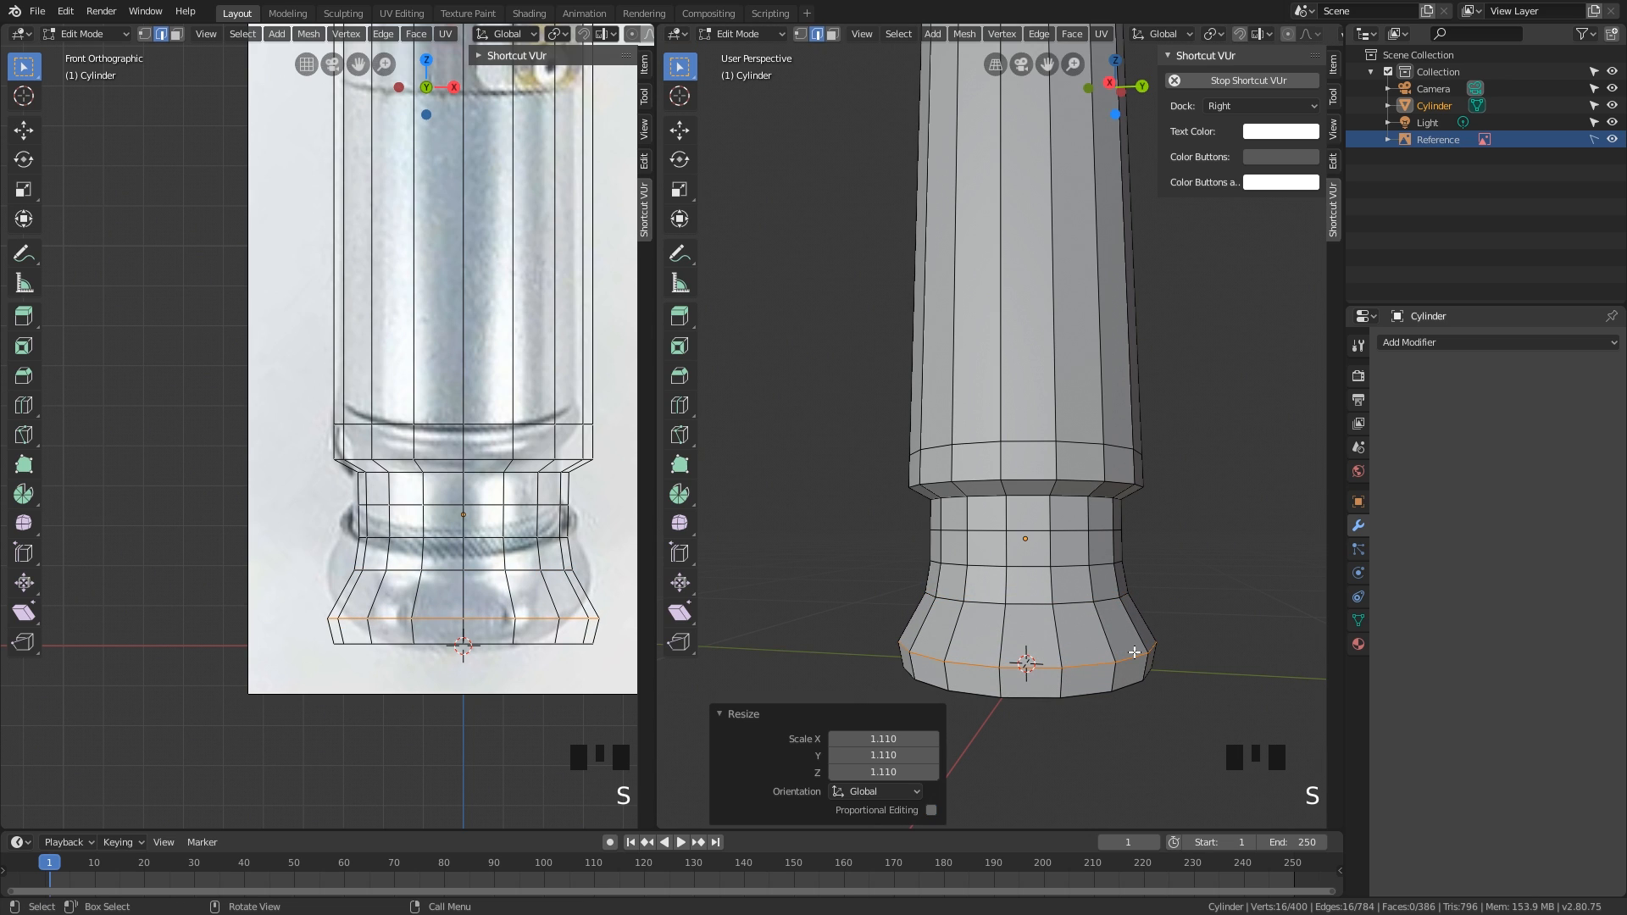
Step: Return to Object Mode, clear the selection and examine the whole lightsaber beside the reference image
middle_drag(1134, 653, 1118, 649)
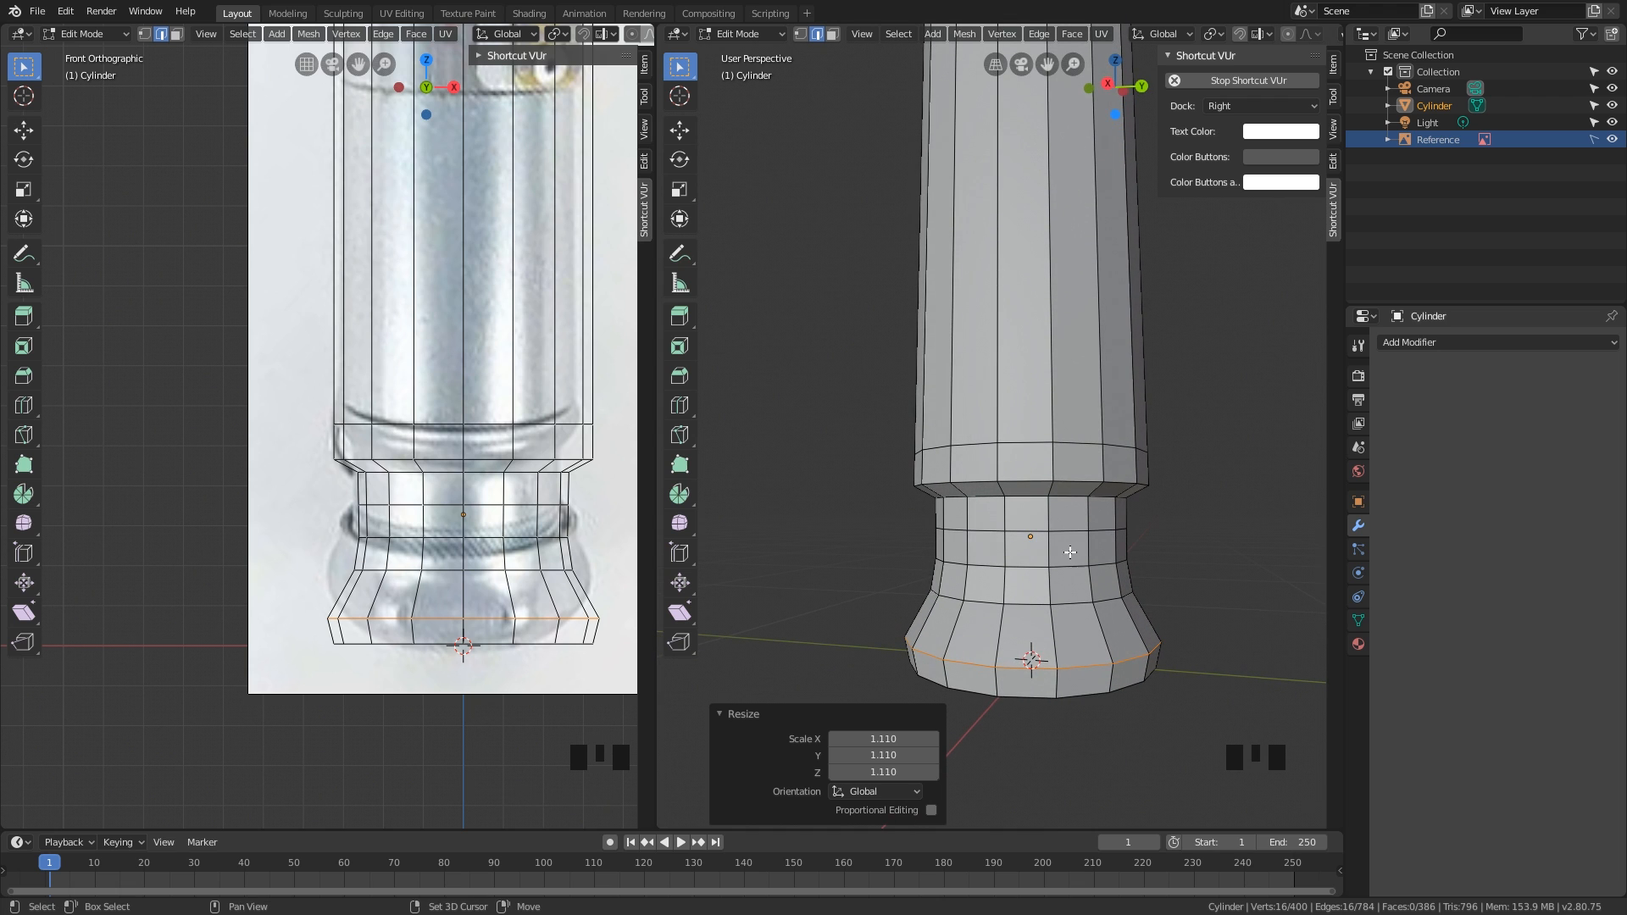
shift+middle_drag(1117, 646, 1094, 598)
scroll(1074, 543, down, 4)
shift+middle_drag(1074, 544, 1066, 459)
mouse_move(1067, 459)
middle_down()
mouse_move(1055, 434)
mouse_move(1056, 492)
mouse_move(1056, 446)
middle_up()
key(Tab)
click(1065, 455)
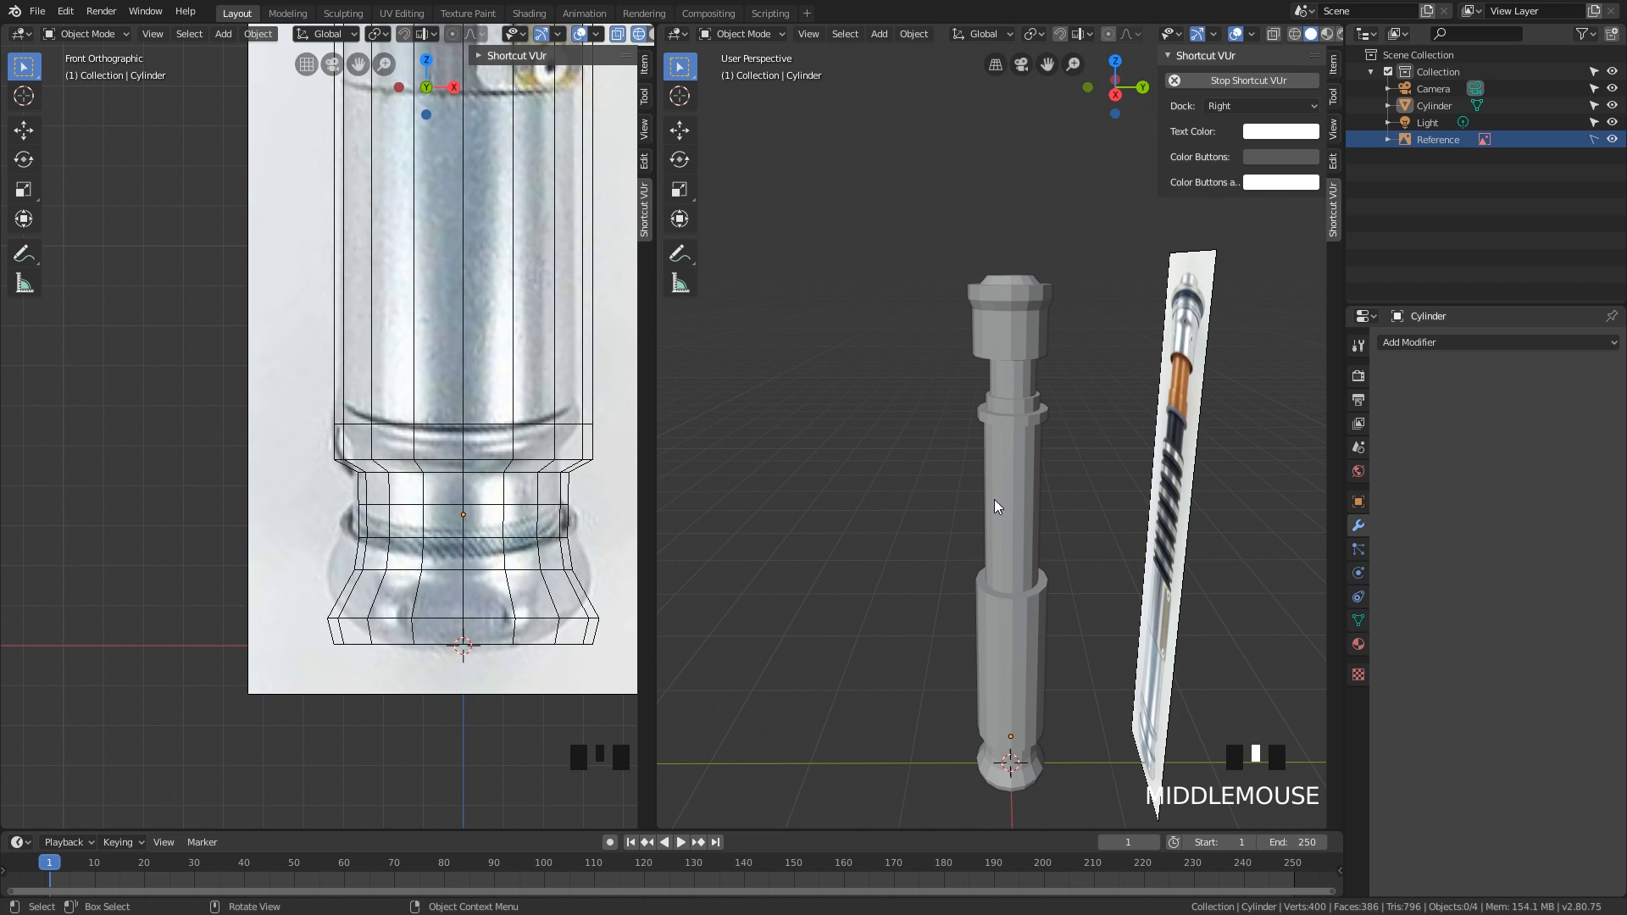
mouse_move(1004, 500)
middle_down()
mouse_move(1015, 485)
mouse_move(991, 485)
middle_up()
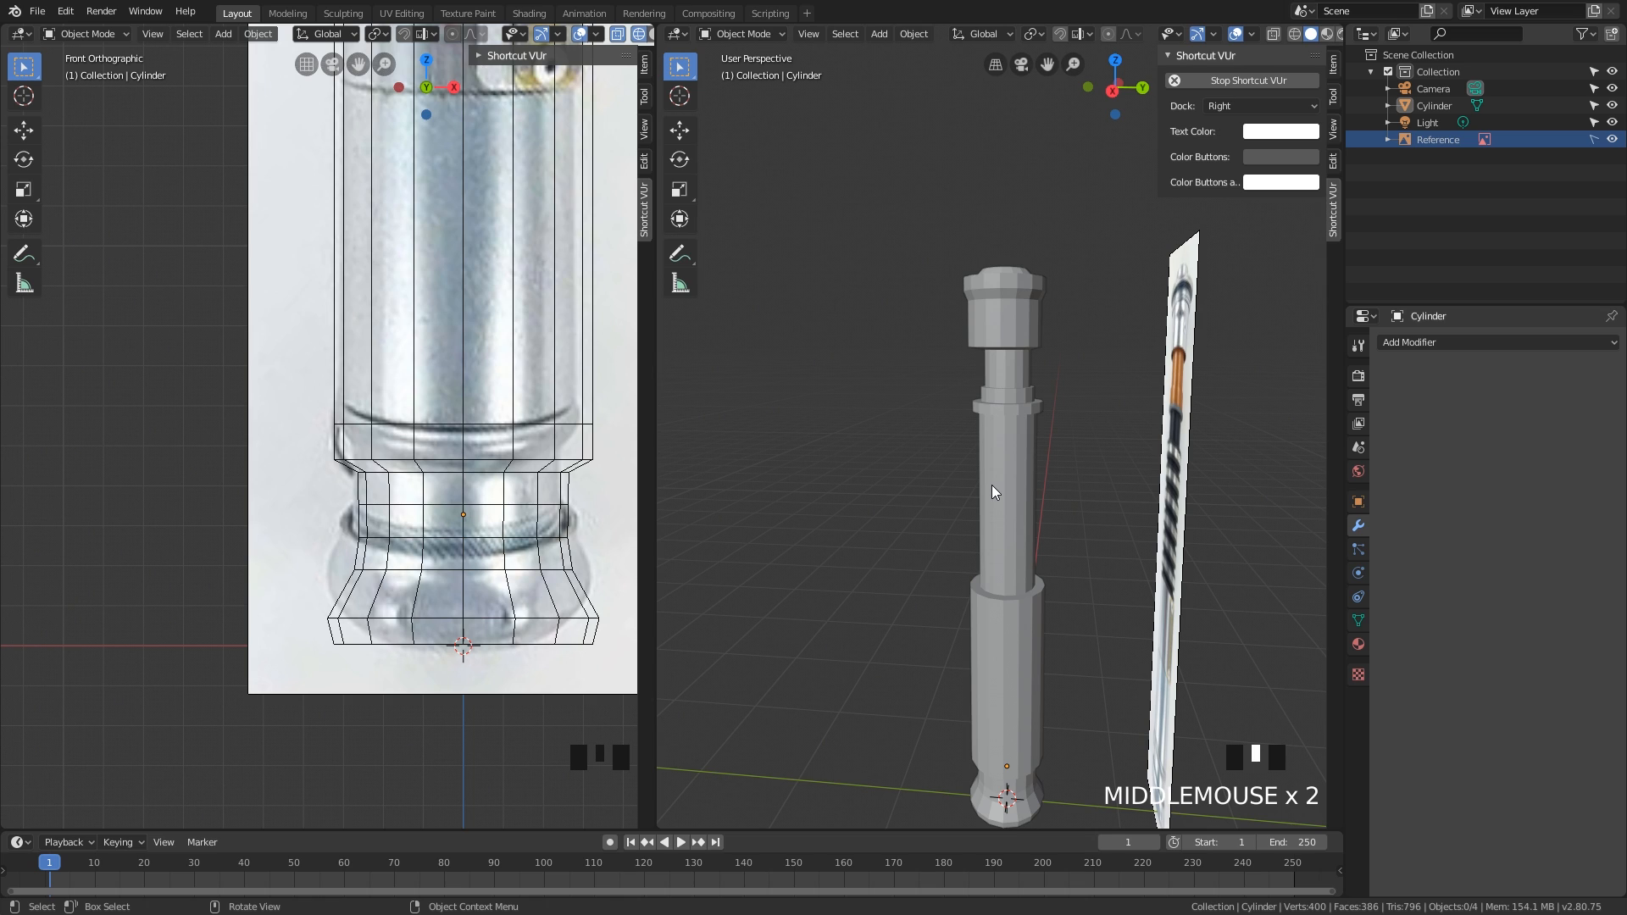
middle_drag(992, 485, 995, 485)
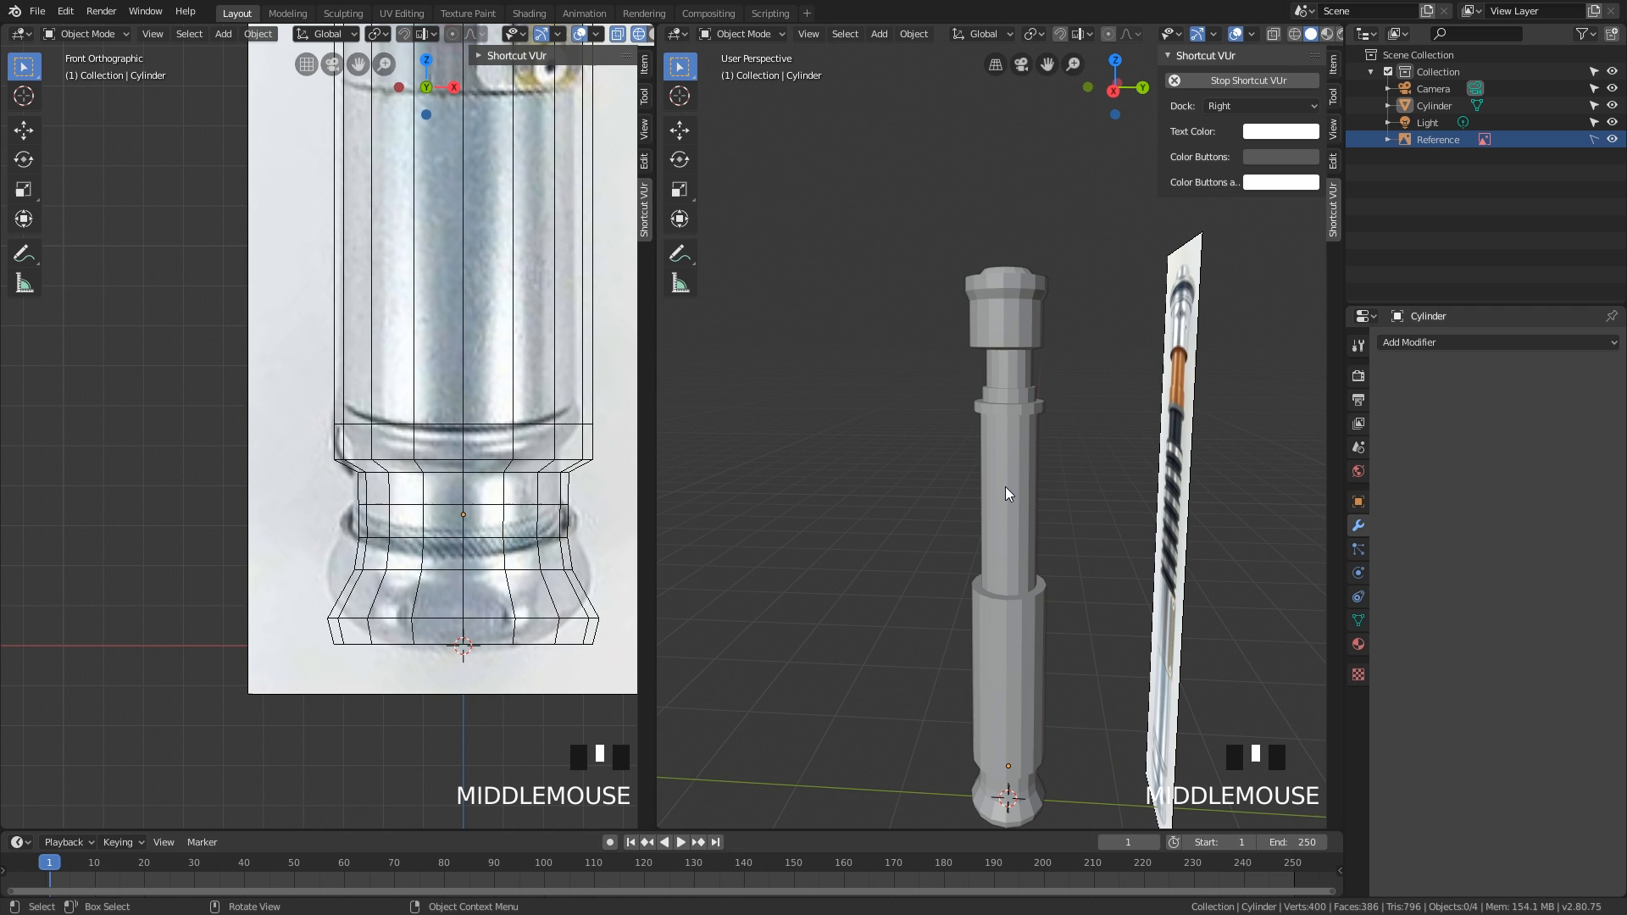